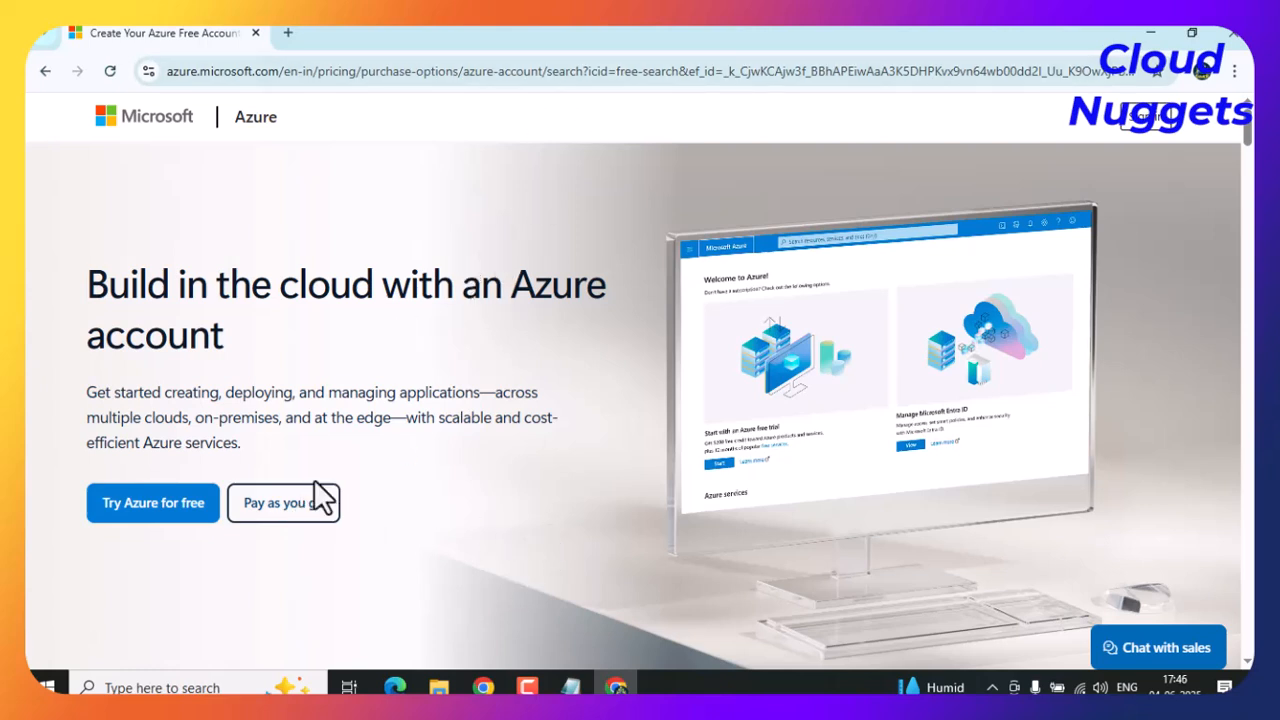
Examine the free trial period and the two Azure account types, Azure free account and Pay as you go.
scroll(464, 476, down, 2)
scroll(468, 476, down, 5)
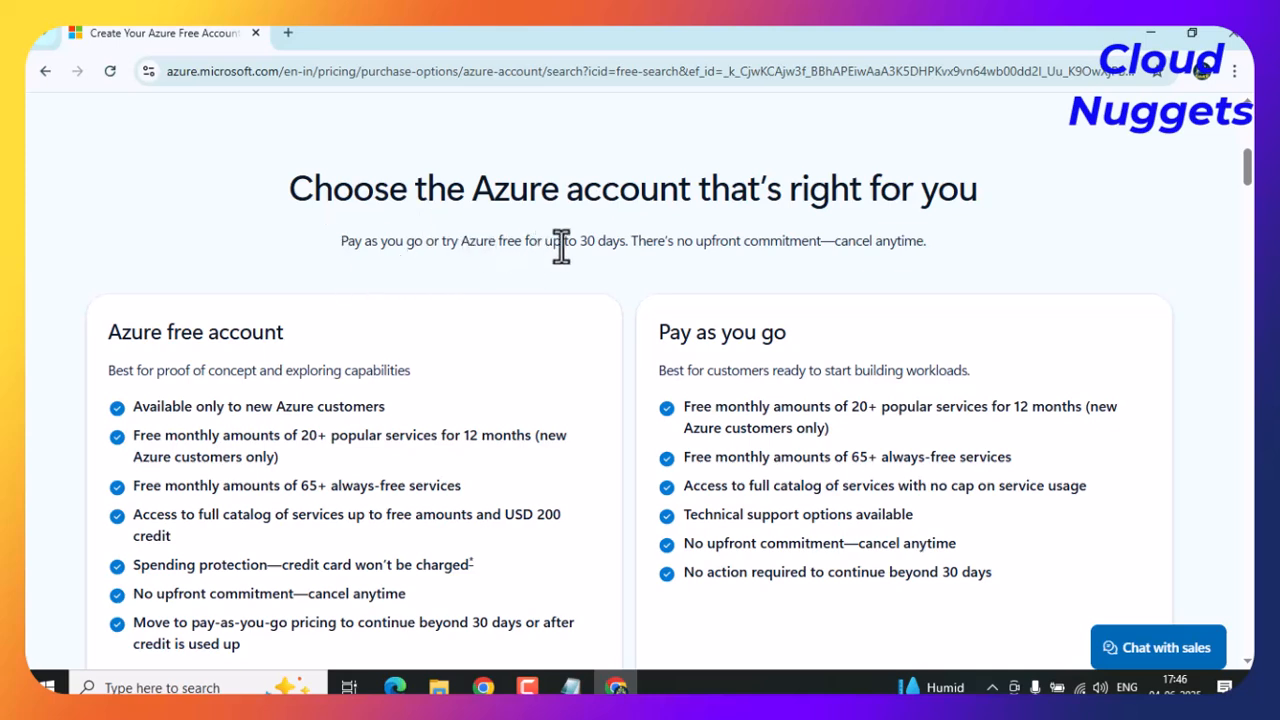
drag(581, 245, 623, 251)
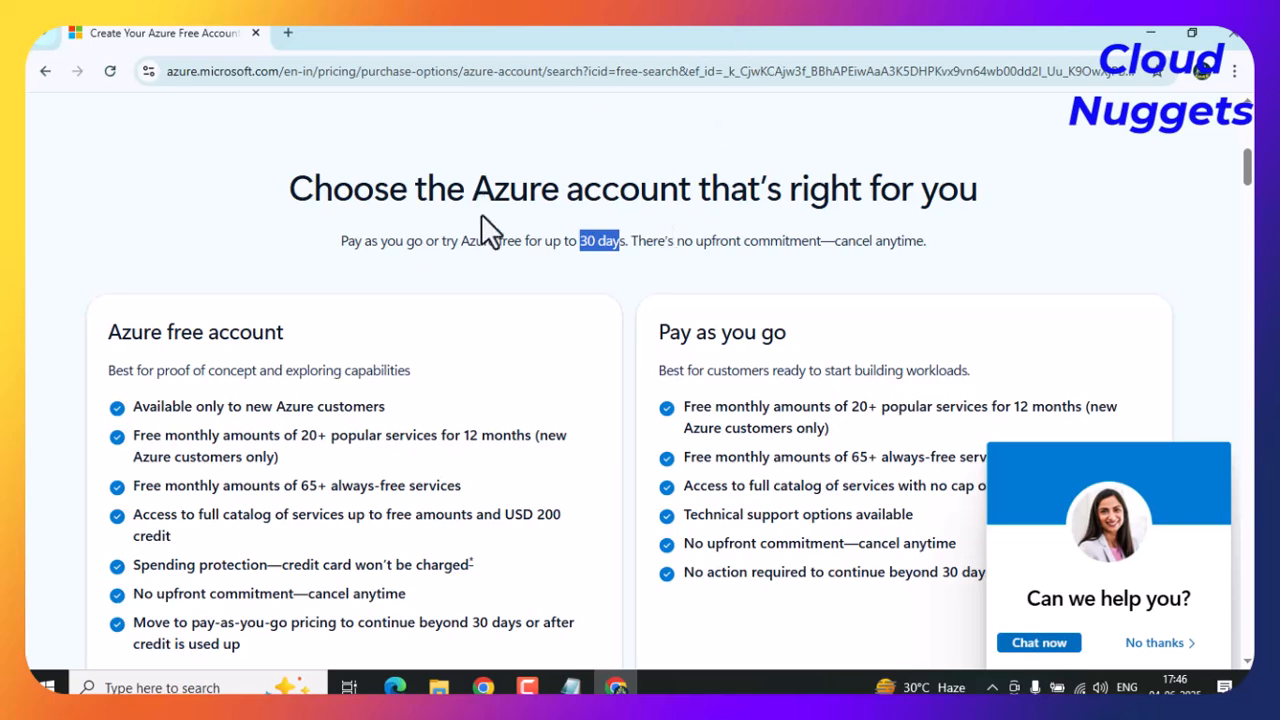
scroll(379, 273, down, 1)
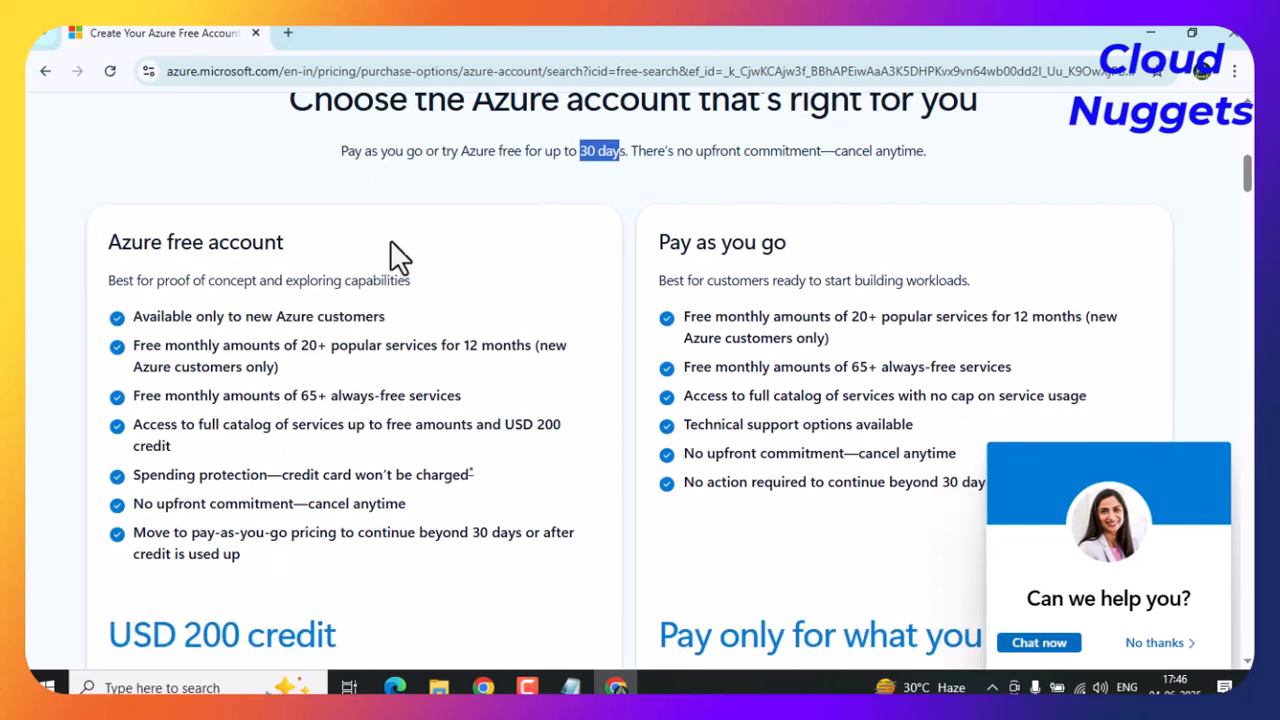
click(111, 238)
drag(111, 238, 294, 250)
drag(660, 245, 812, 235)
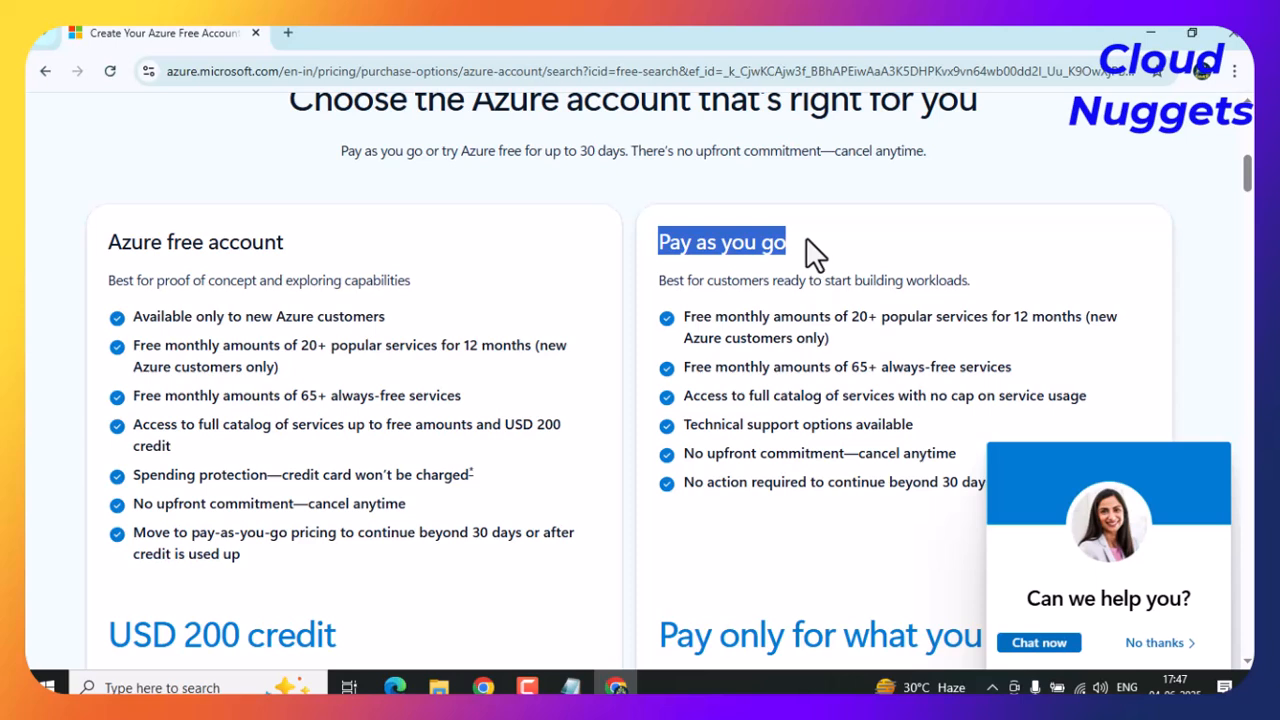
Compare customer eligibility, free monthly service amounts and the included credit between the Azure free account and Pay as you go.
drag(140, 316, 388, 326)
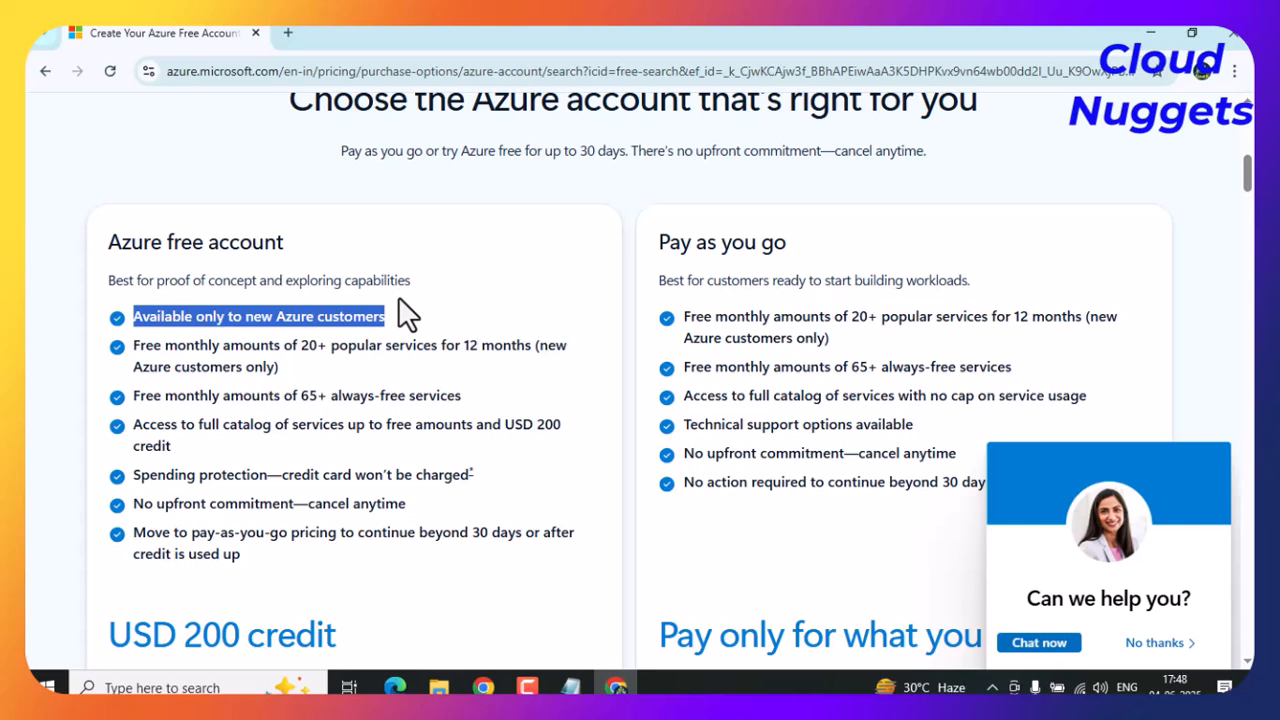
click(130, 344)
drag(130, 344, 260, 368)
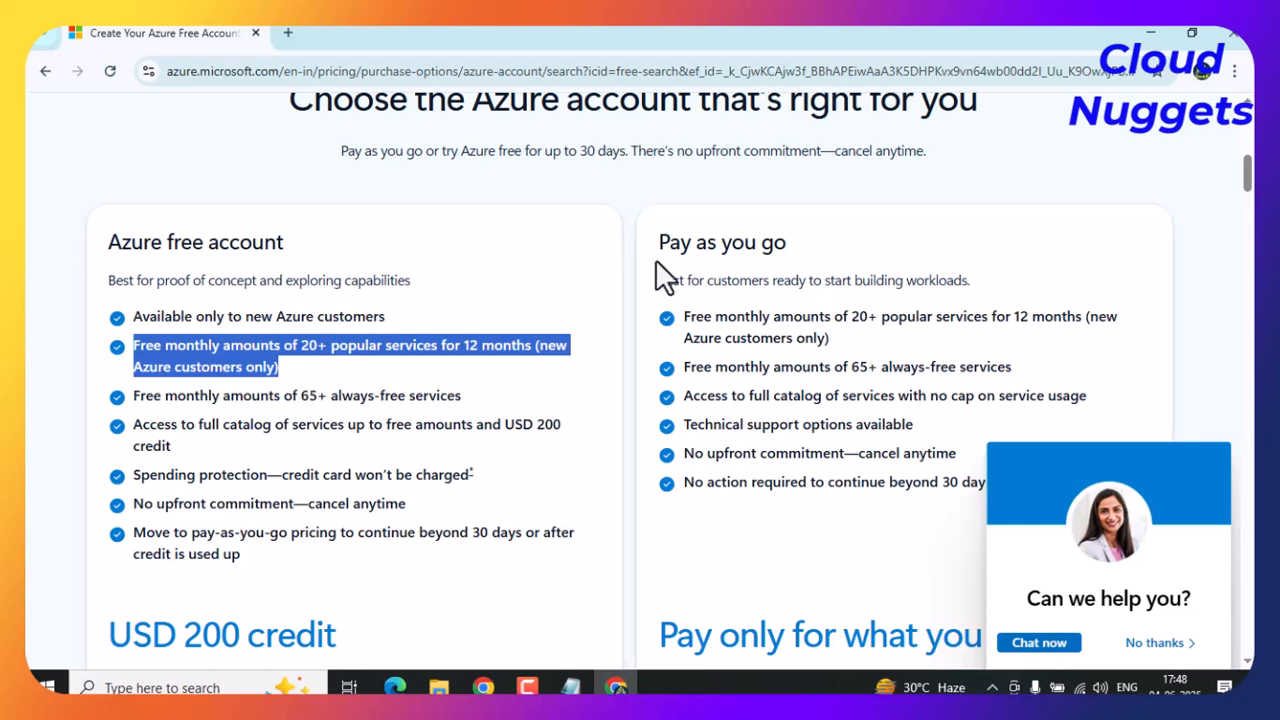
drag(684, 317, 818, 342)
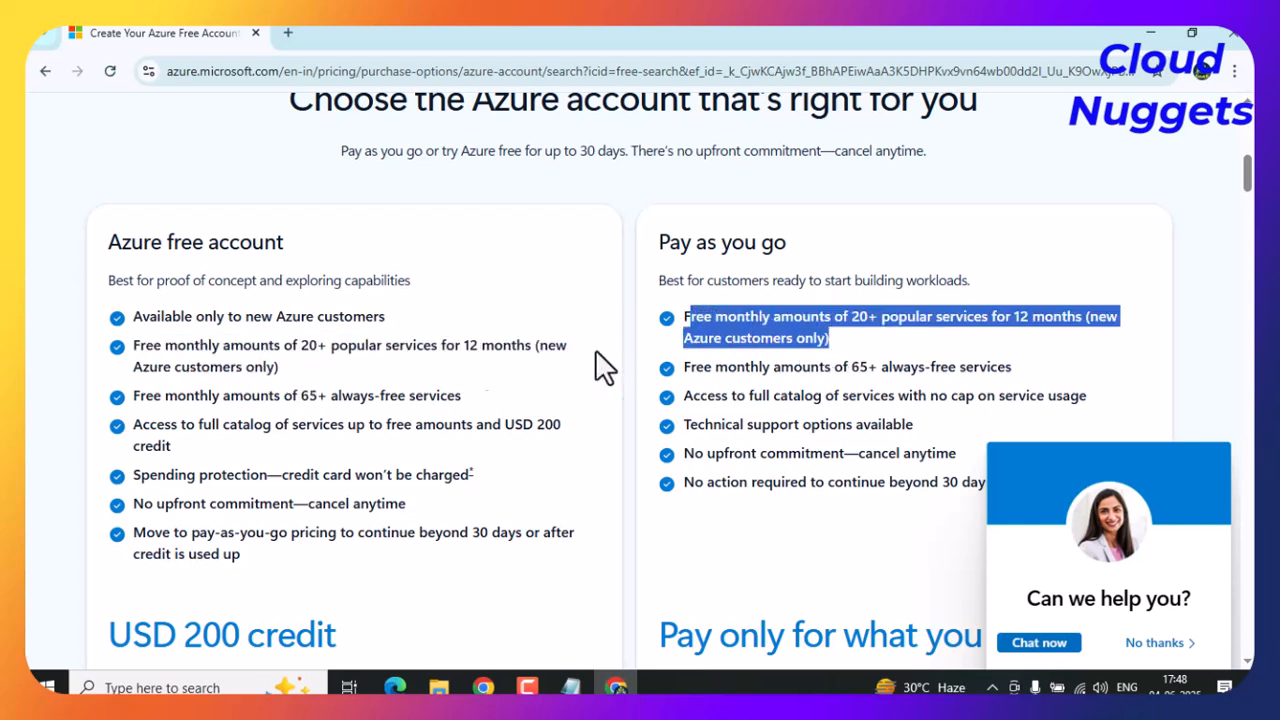
drag(137, 395, 466, 413)
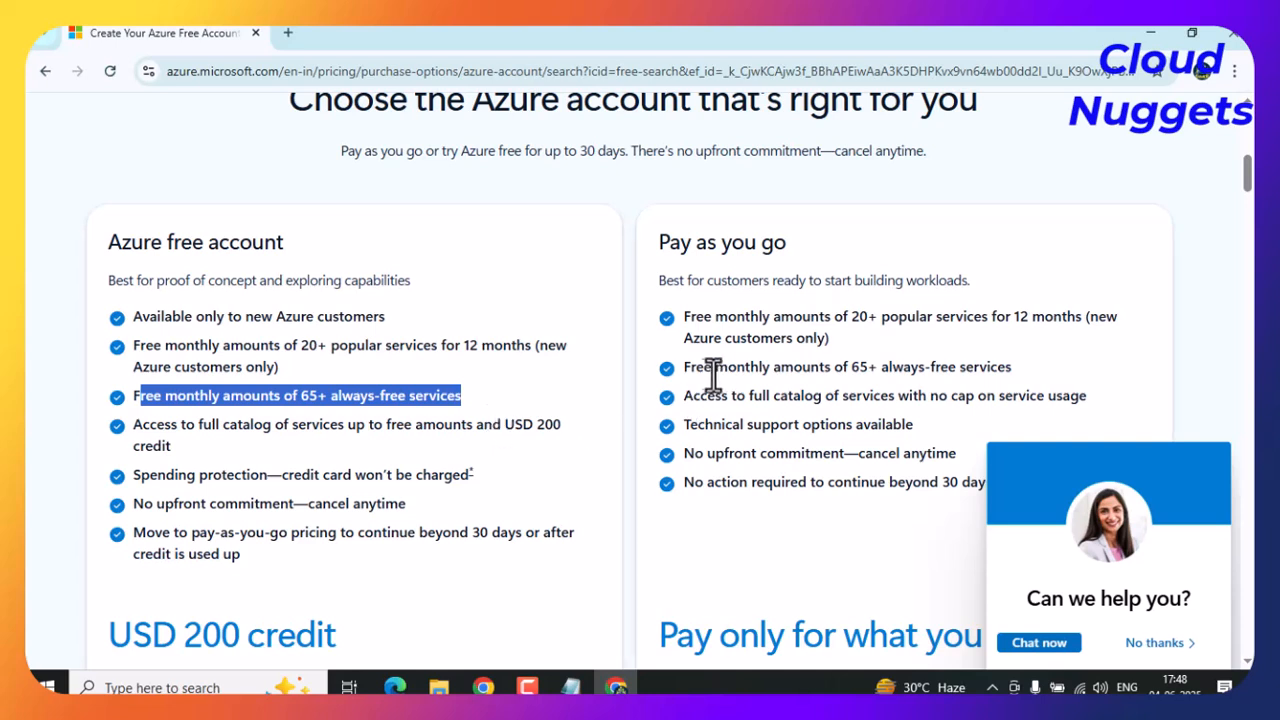
drag(683, 367, 1020, 392)
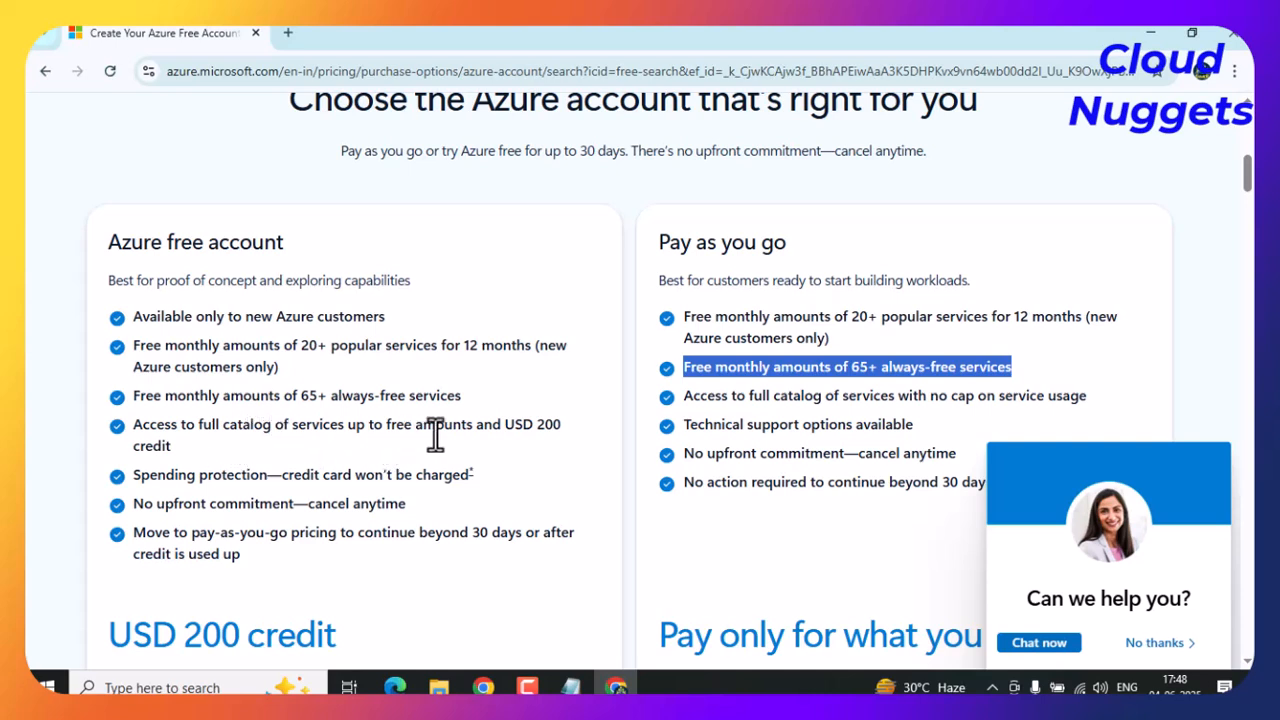
drag(504, 426, 557, 421)
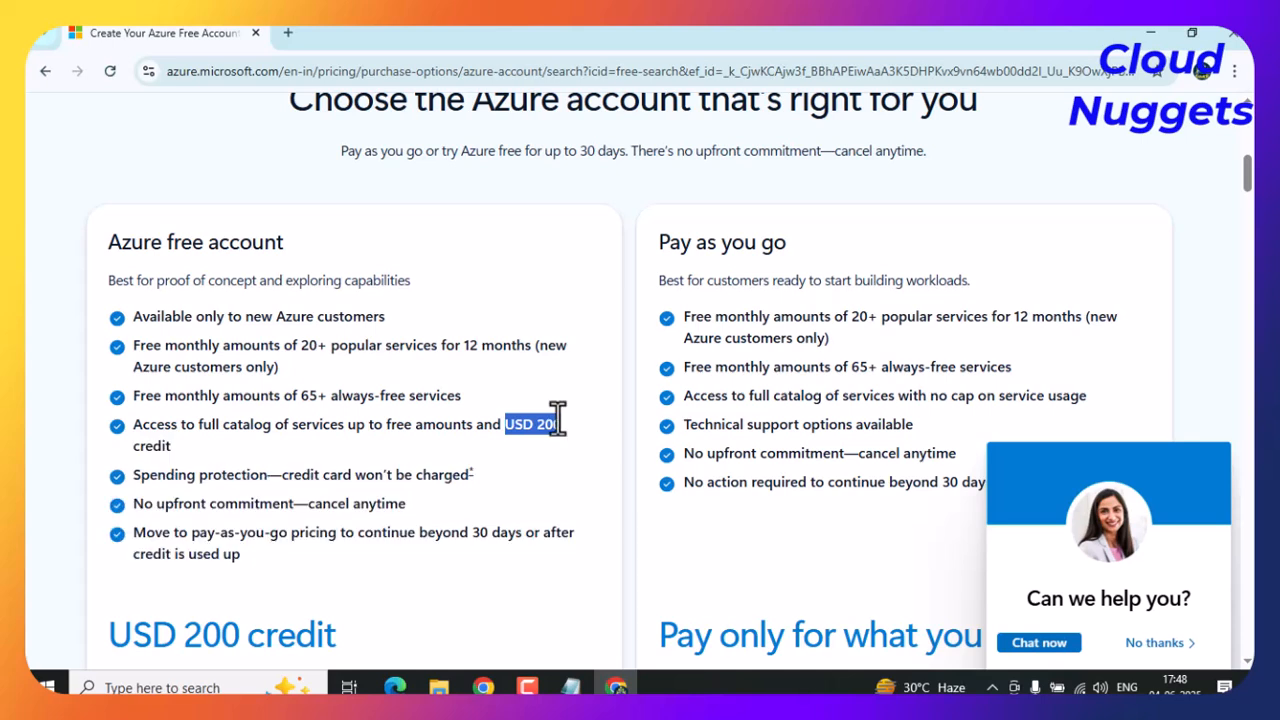
click(220, 443)
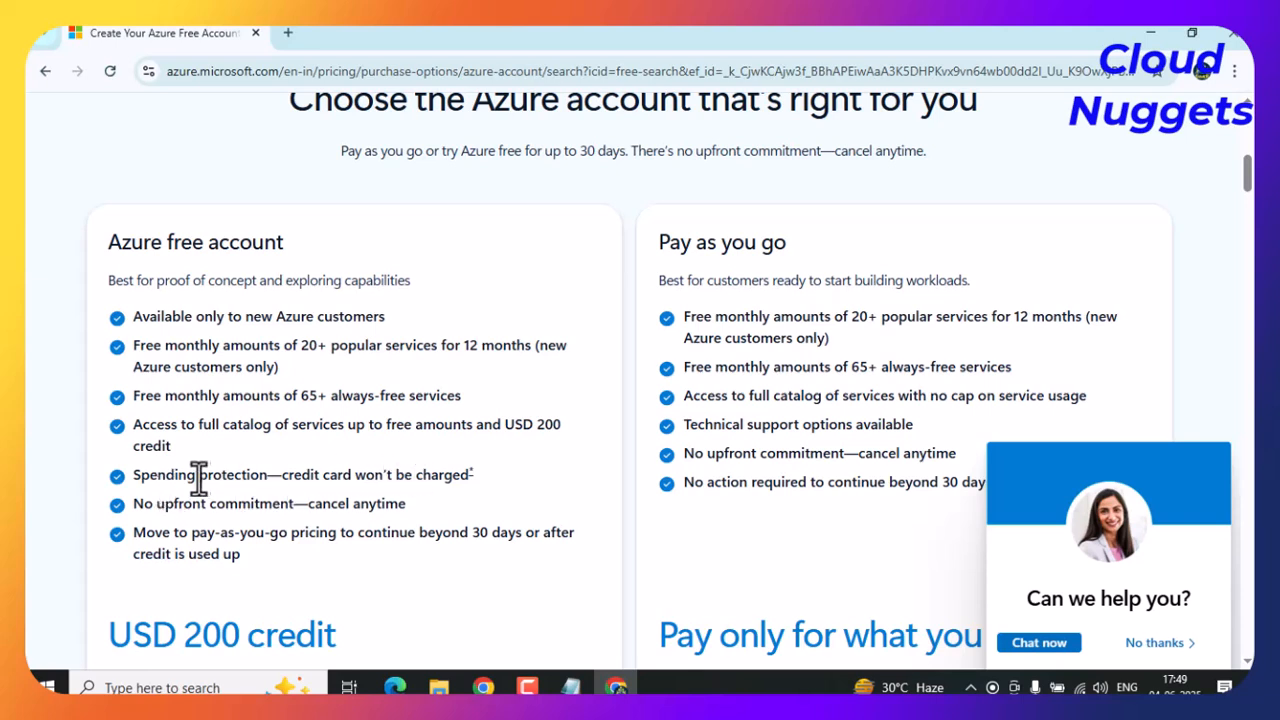
Compare the spending protection, upfront commitment and technical support terms of the two account types.
drag(140, 475, 480, 481)
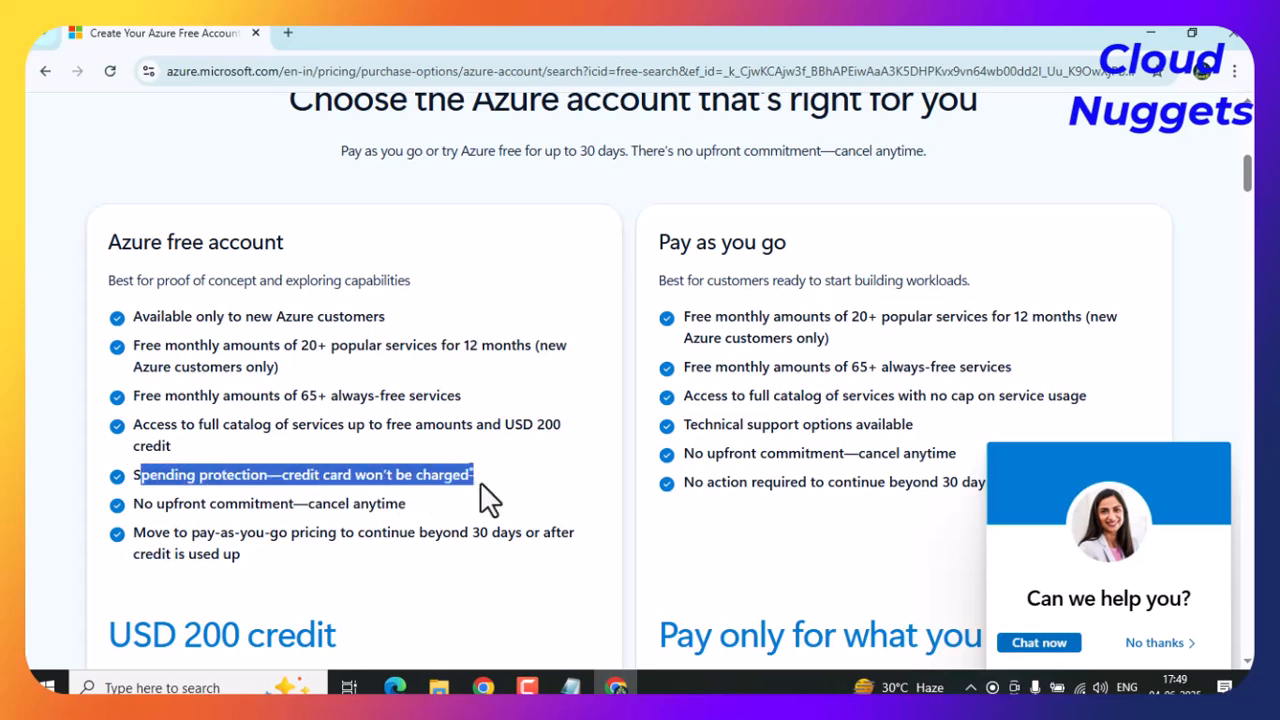
drag(283, 477, 472, 476)
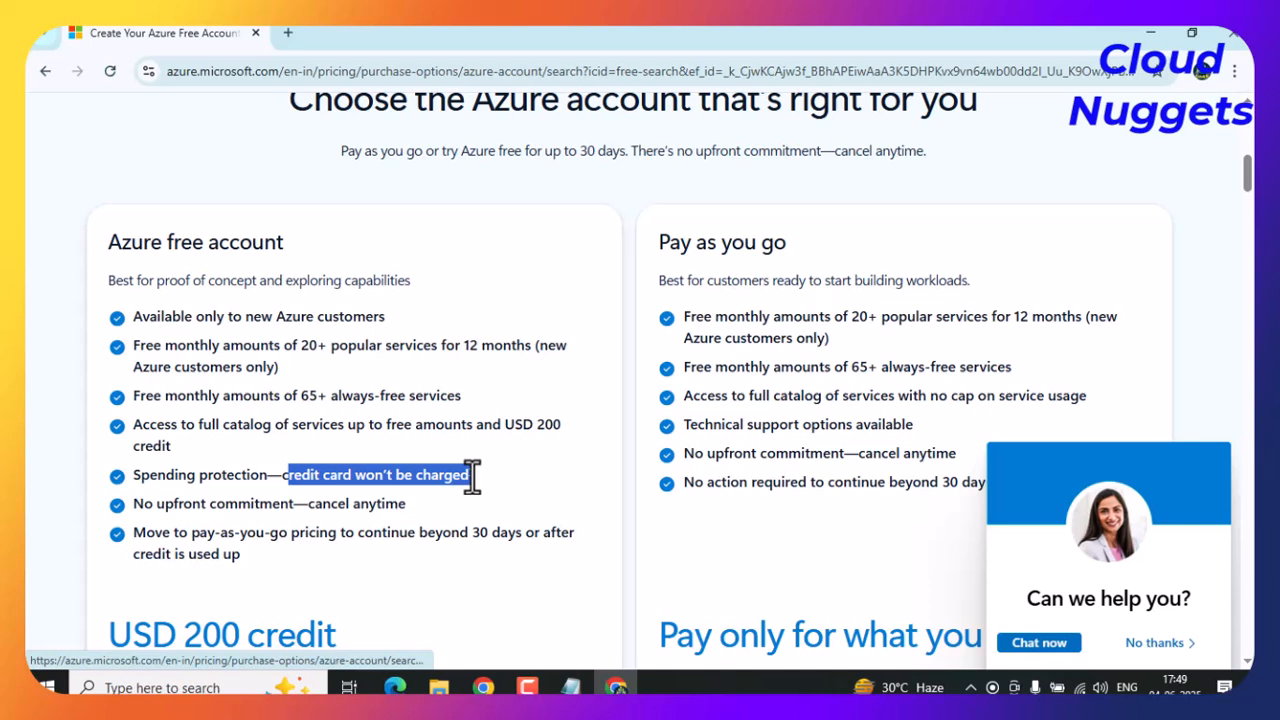
drag(192, 501, 409, 501)
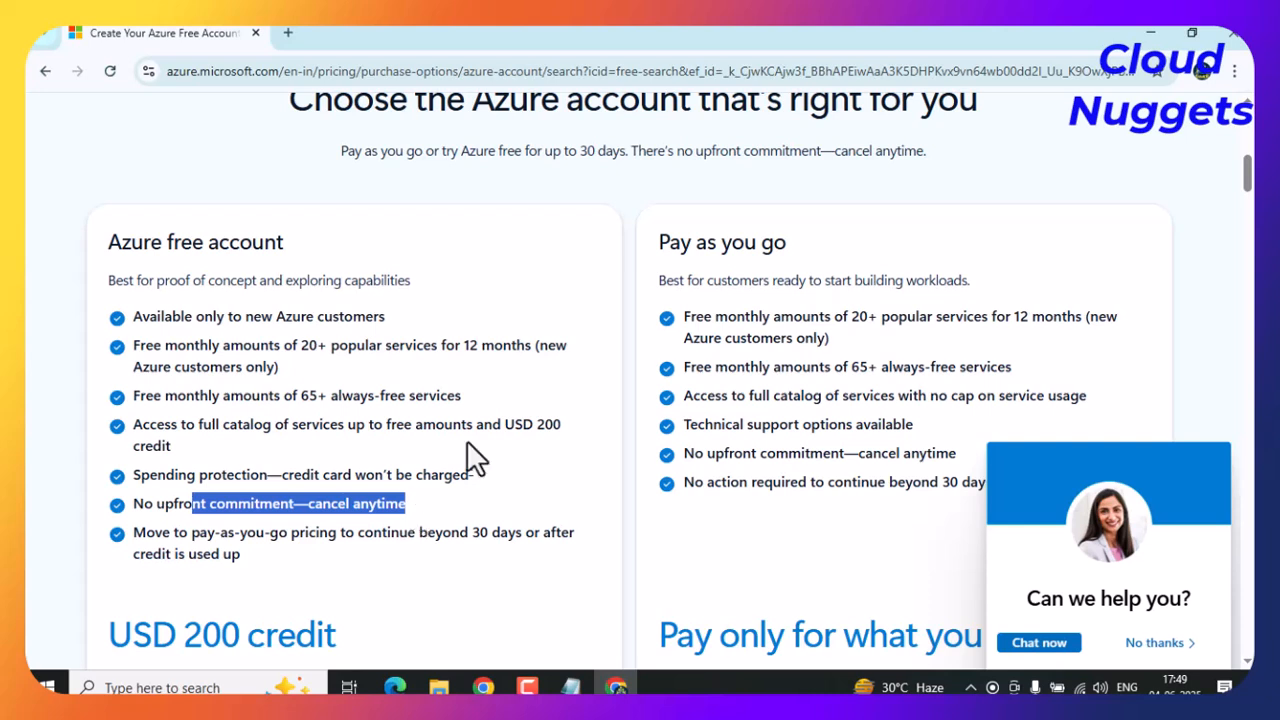
drag(683, 425, 912, 427)
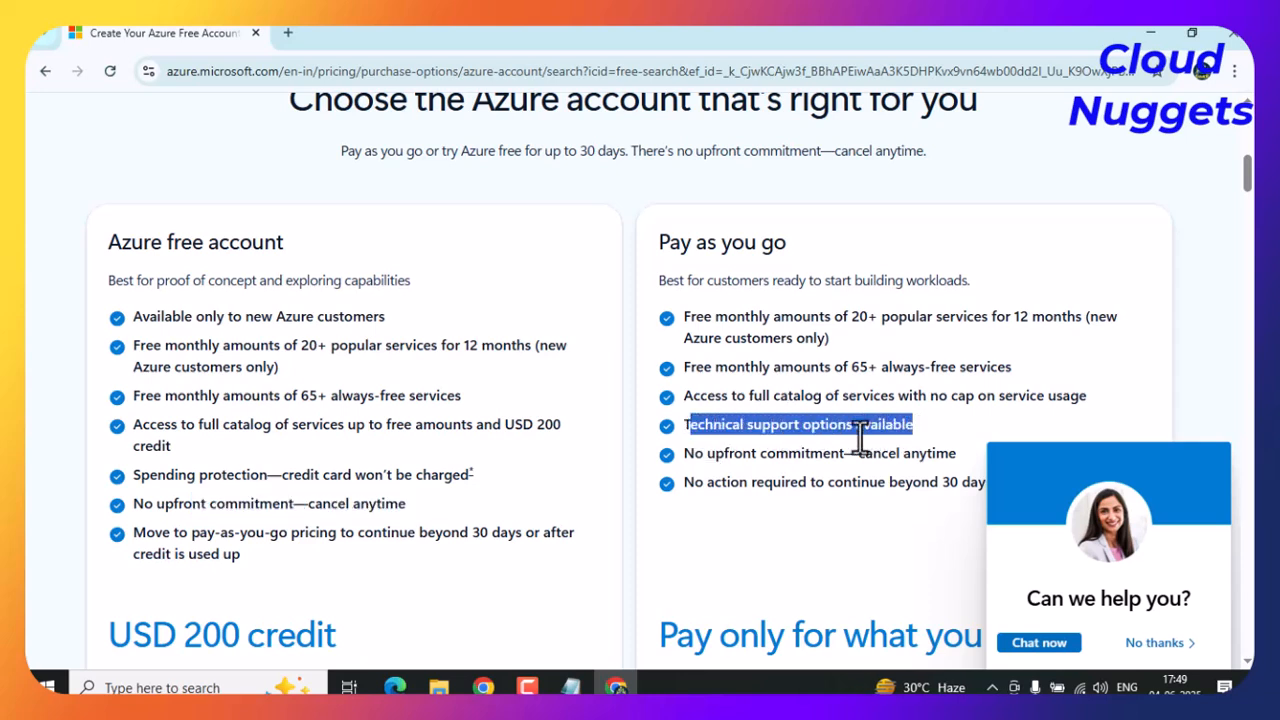
click(773, 450)
drag(694, 460, 945, 449)
Examine what each account type requires to continue once the trial period ends or the credit is used up.
scroll(947, 449, down, 1)
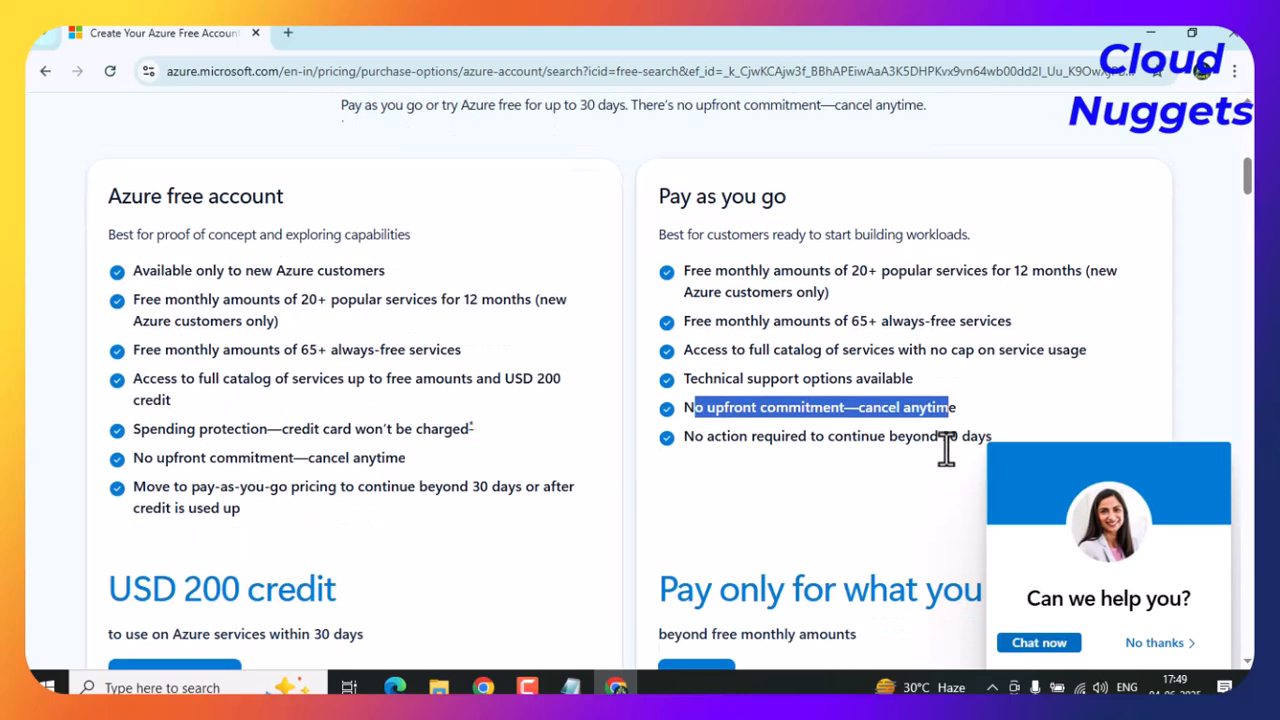
drag(146, 442, 549, 451)
click(433, 497)
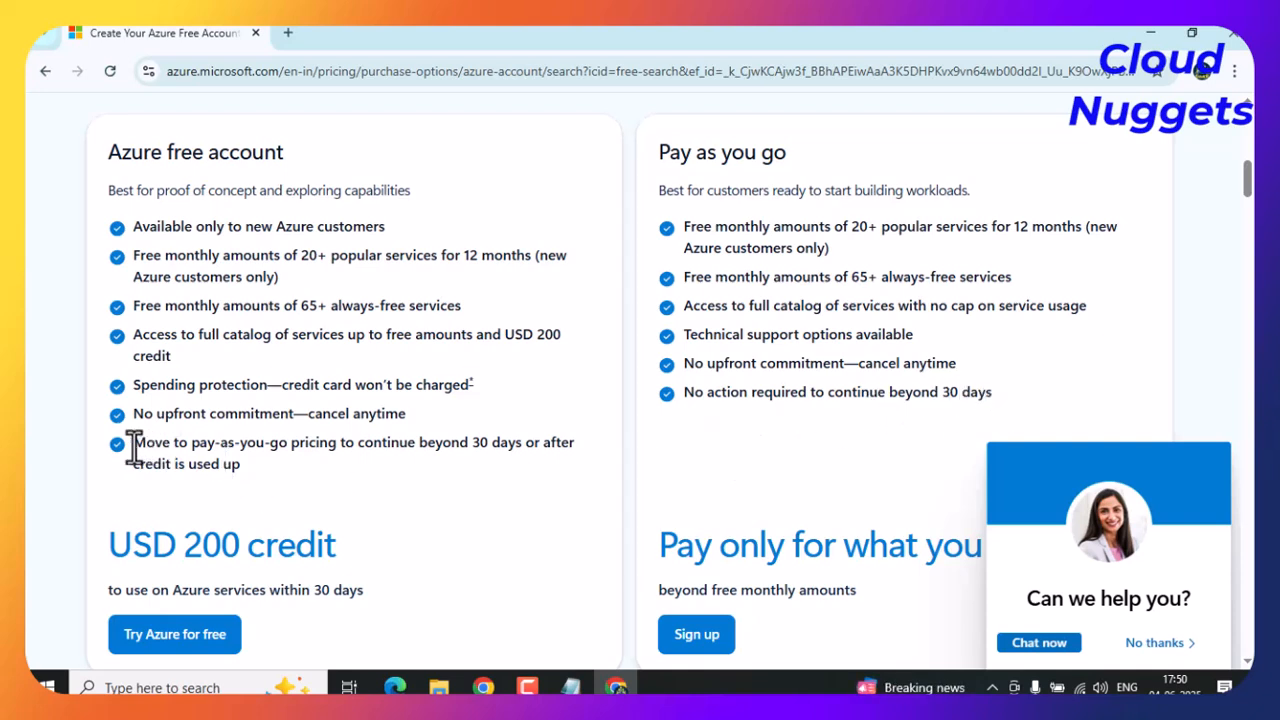
drag(135, 445, 265, 478)
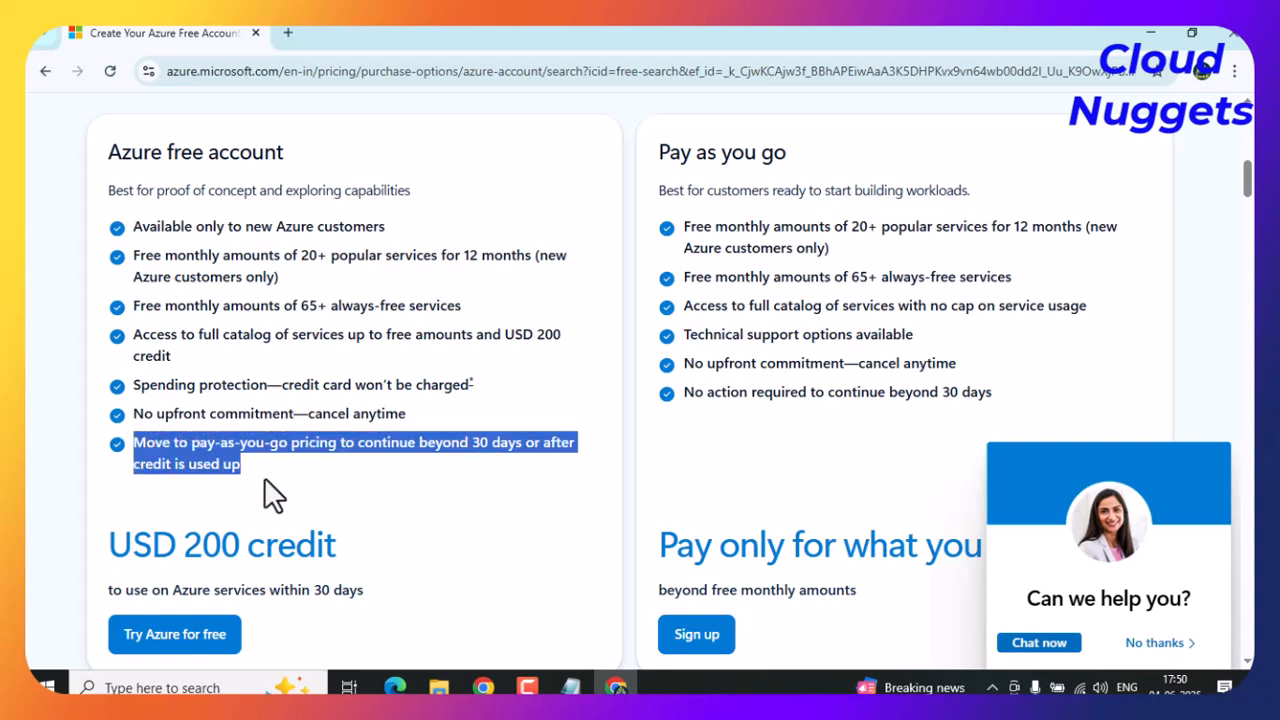
click(211, 450)
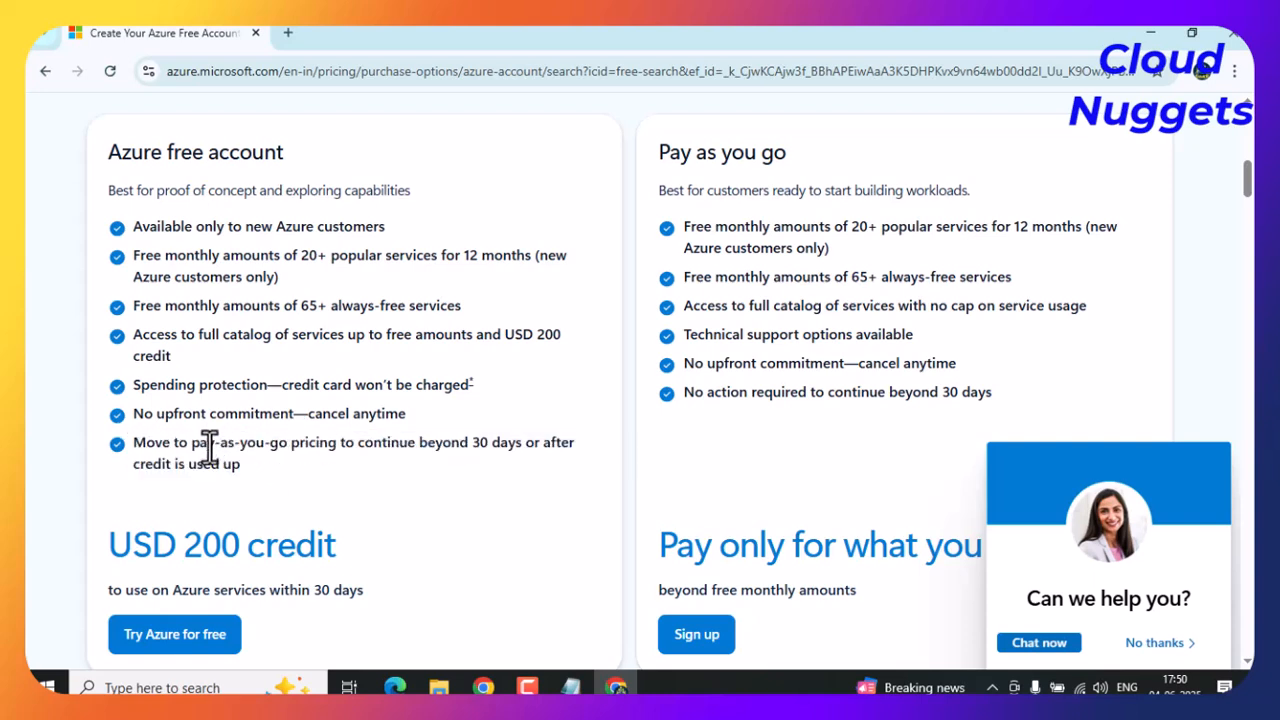
drag(196, 450, 251, 477)
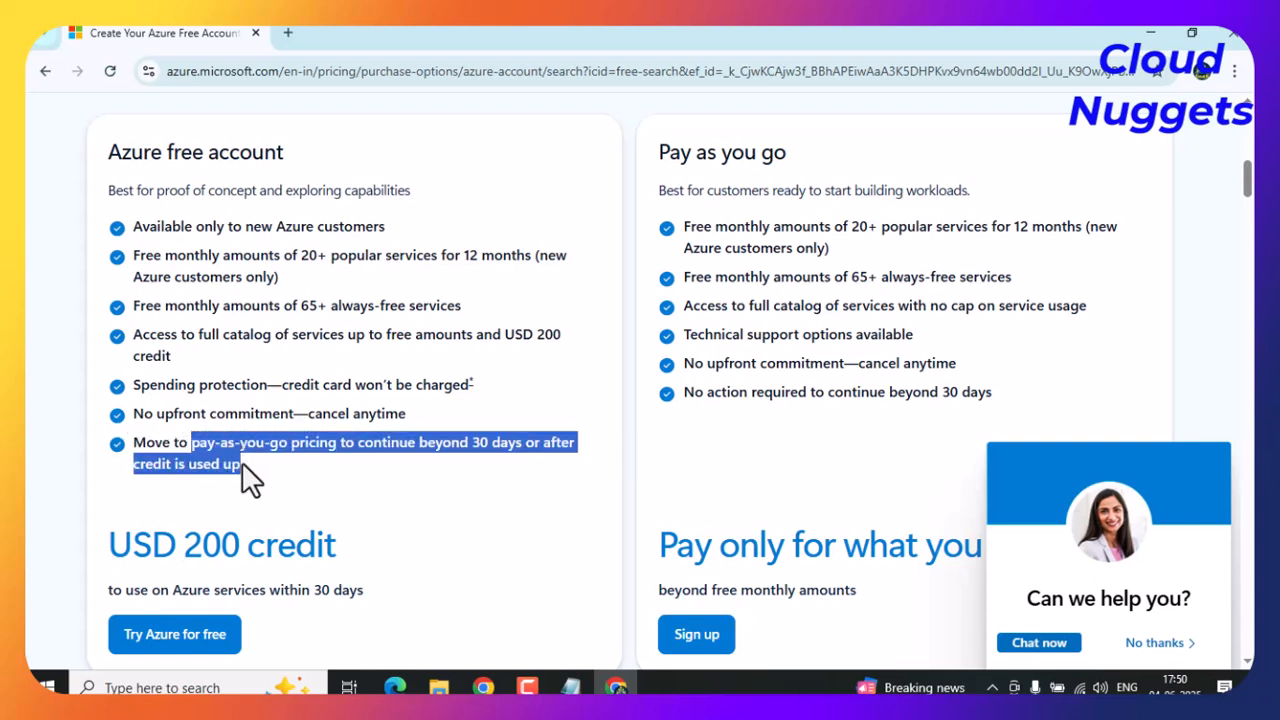
click(690, 398)
drag(689, 397, 897, 404)
drag(994, 400, 1000, 415)
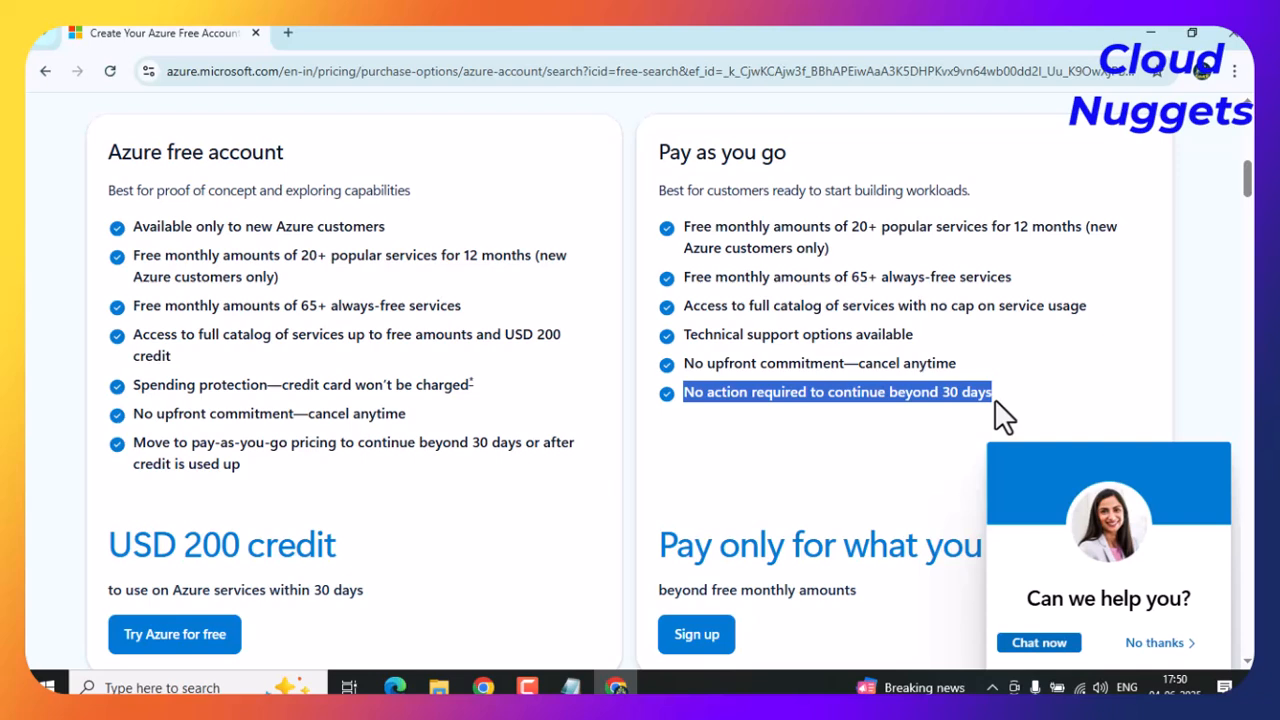
click(893, 458)
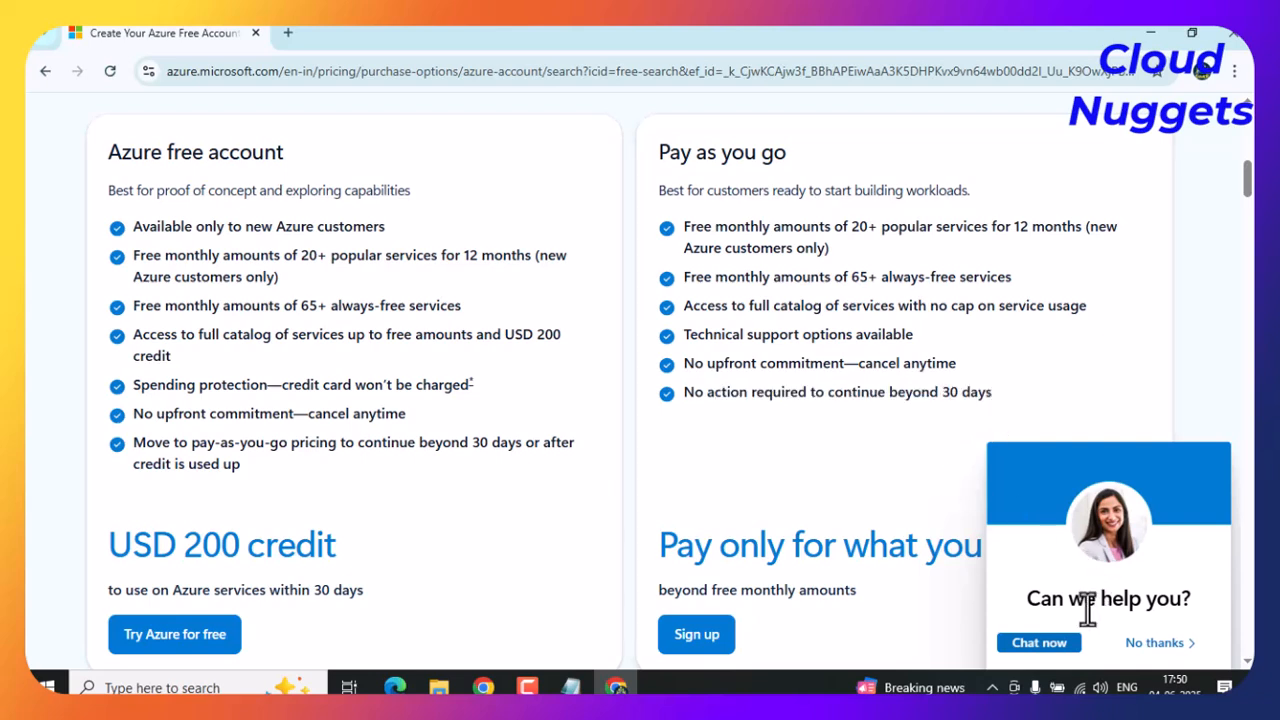
Dismiss the sales chat offer and review the credit and pay-per-use terms at the end of both account cards.
click(1157, 644)
scroll(527, 513, down, 1)
scroll(525, 509, down, 2)
drag(201, 366, 277, 365)
drag(121, 409, 408, 435)
drag(695, 370, 1018, 368)
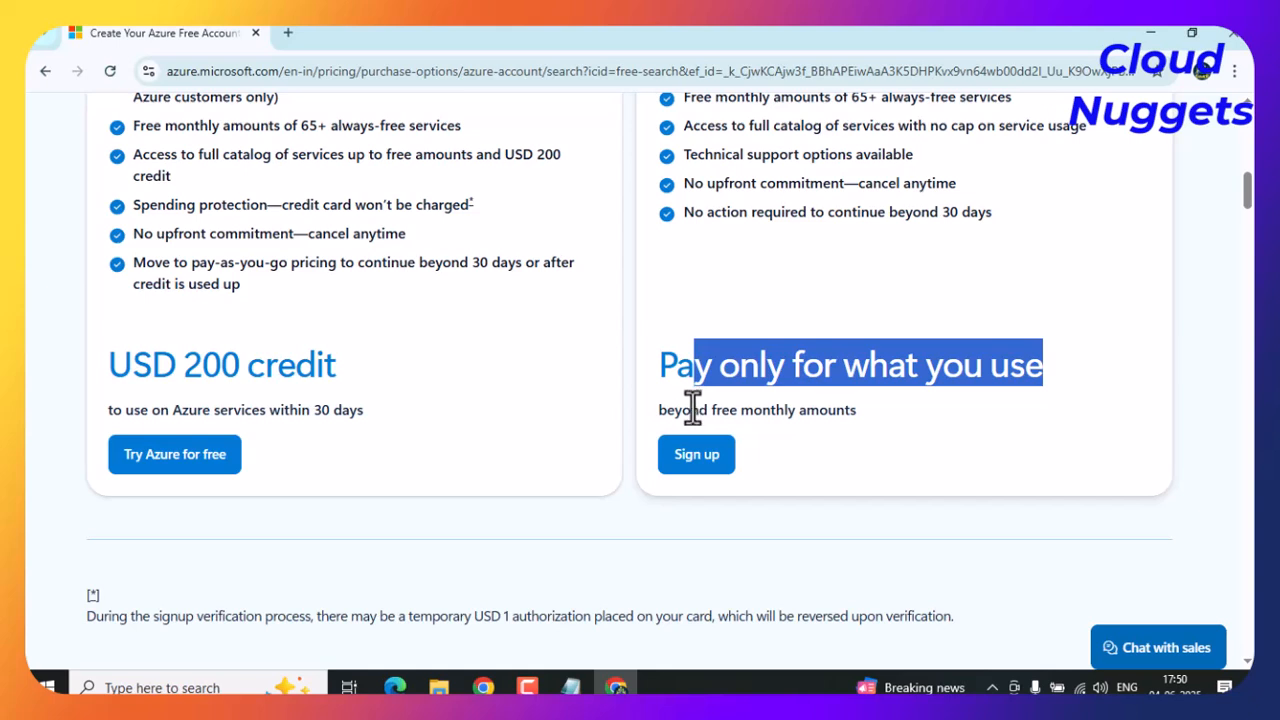
drag(666, 410, 862, 406)
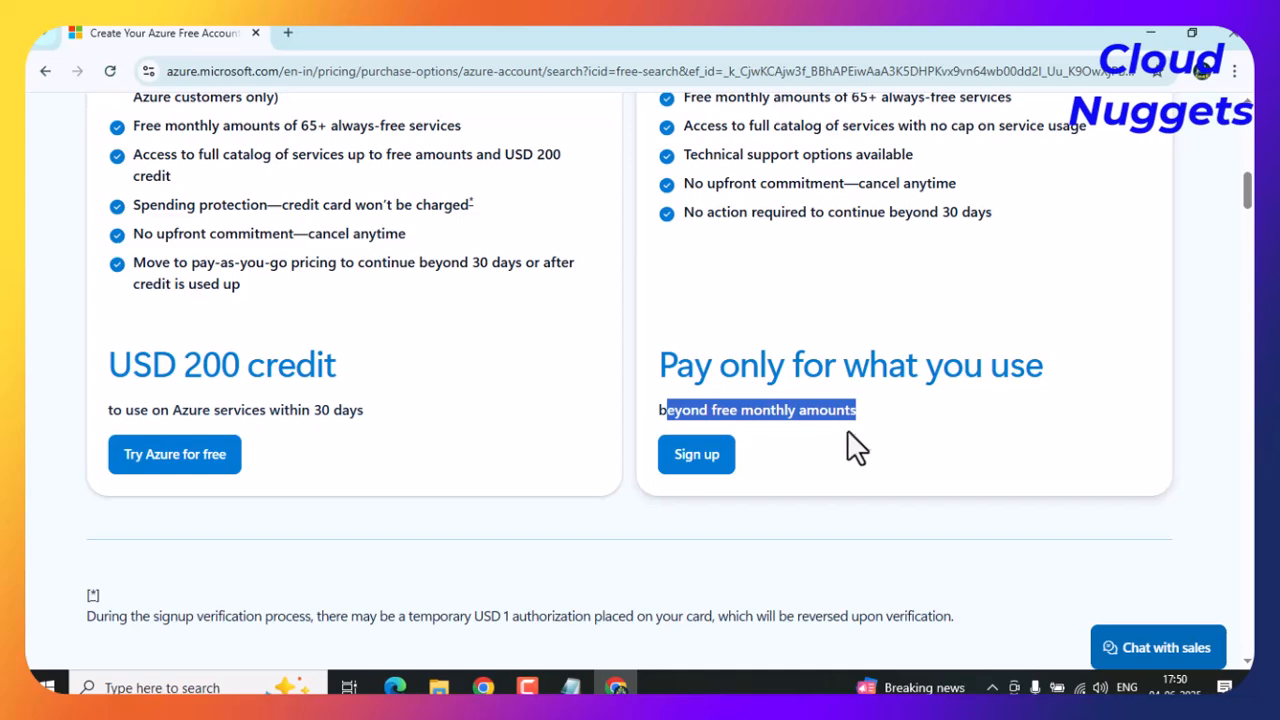
drag(660, 365, 1043, 372)
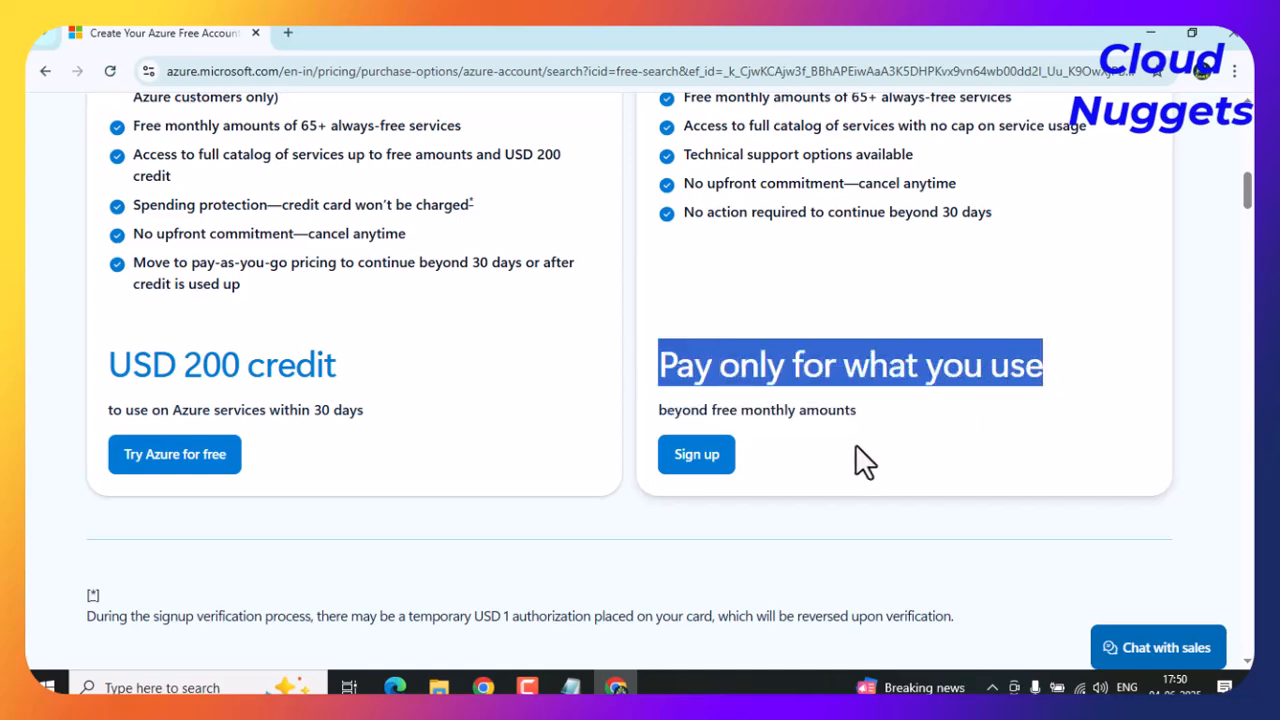
Examine the free products' 12-month eligibility terms and the allowances for Windows and Linux virtual machines.
scroll(826, 464, down, 2)
scroll(811, 474, down, 3)
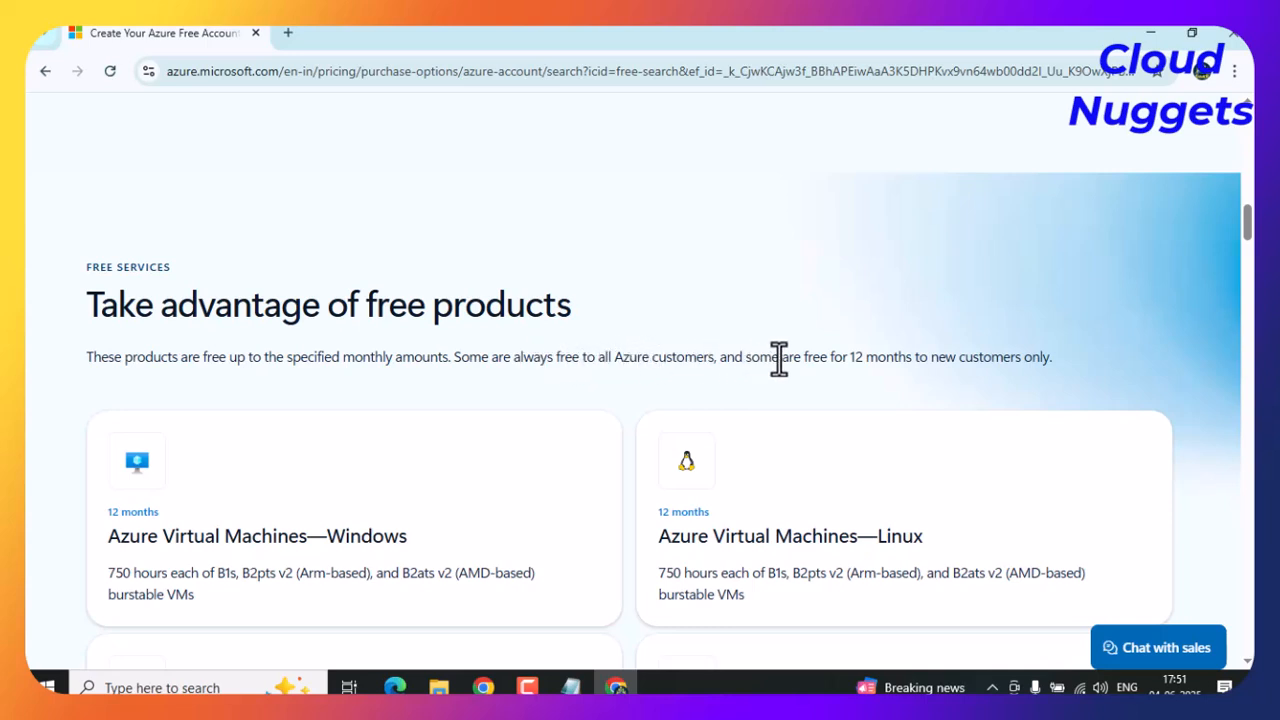
drag(831, 358, 1059, 356)
scroll(431, 366, down, 3)
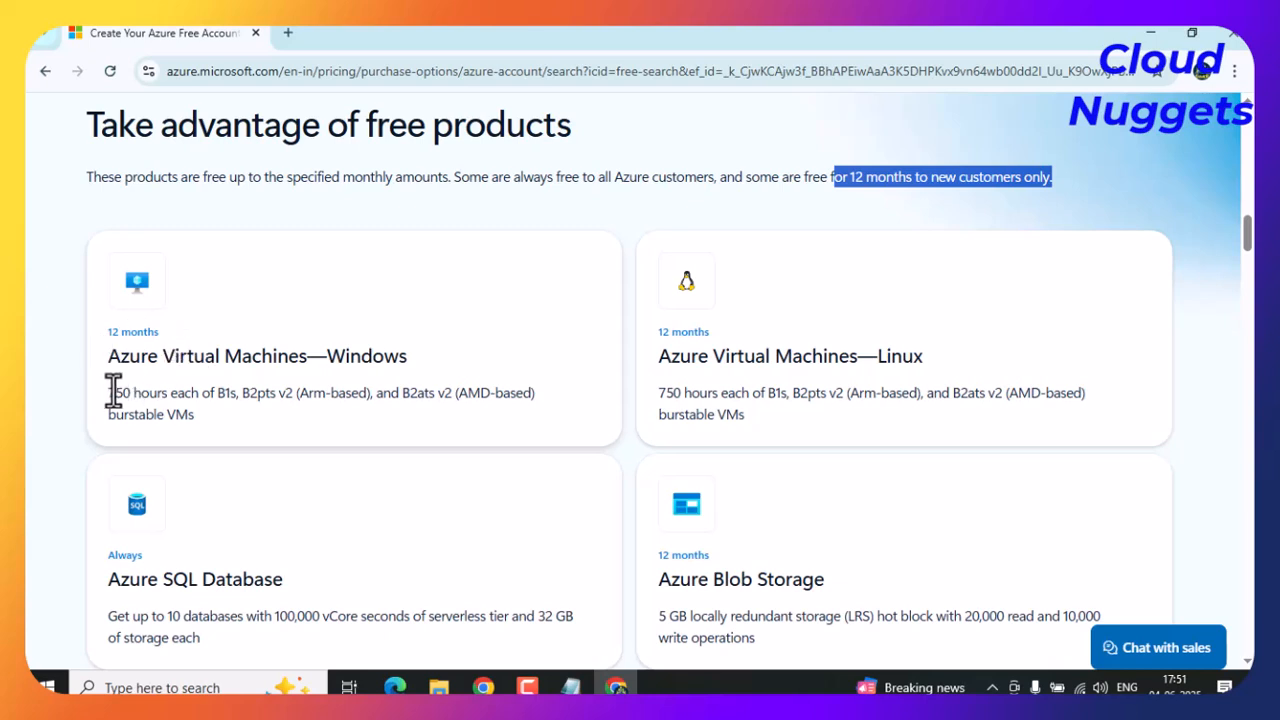
drag(108, 392, 279, 394)
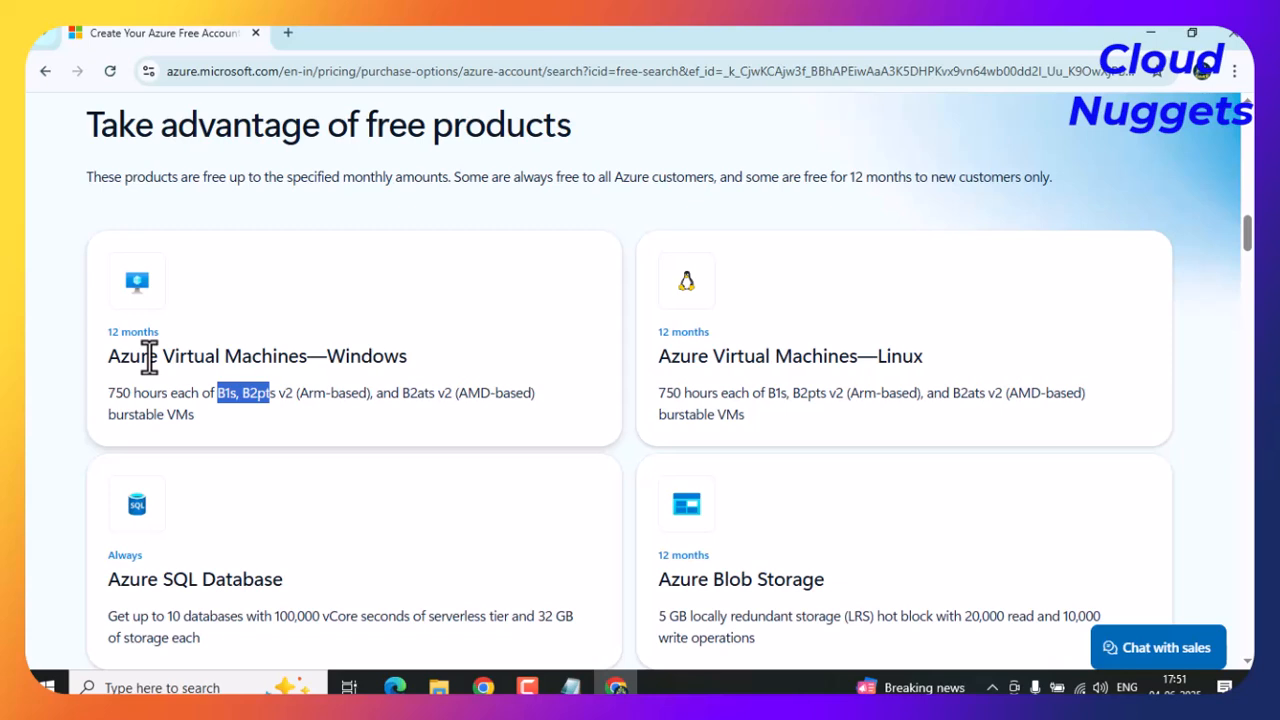
drag(792, 356, 857, 360)
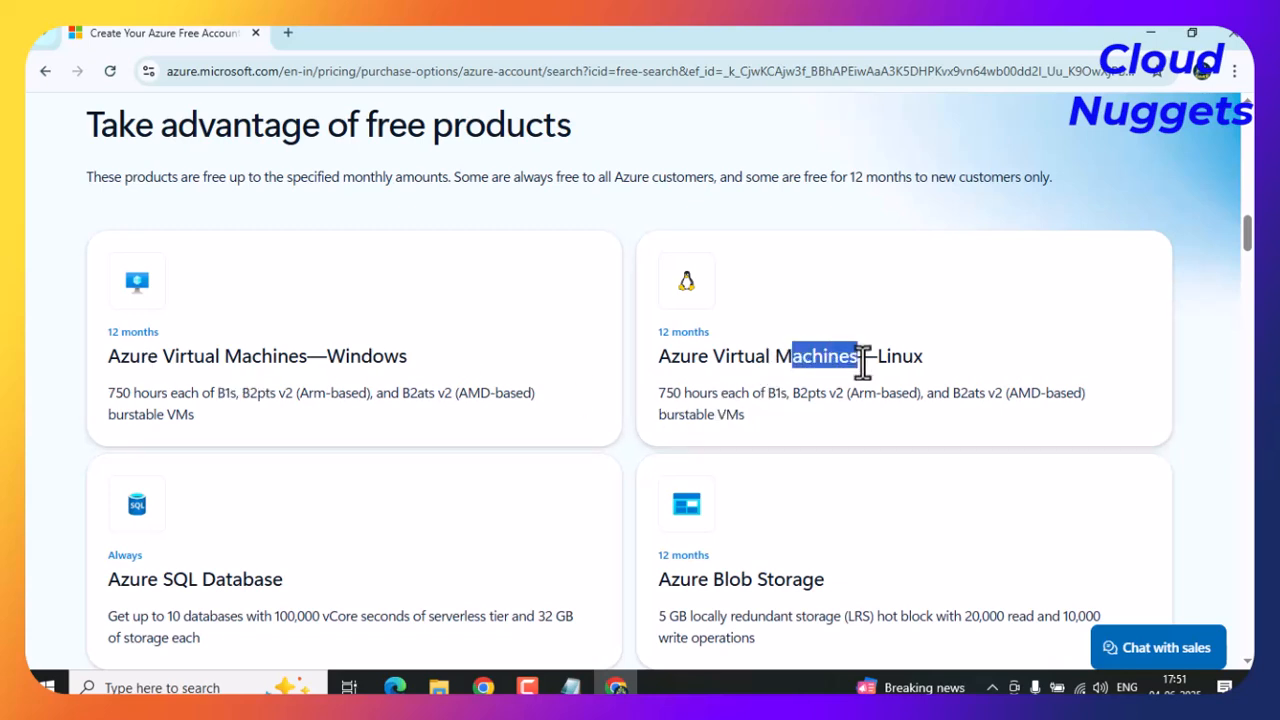
drag(767, 392, 821, 393)
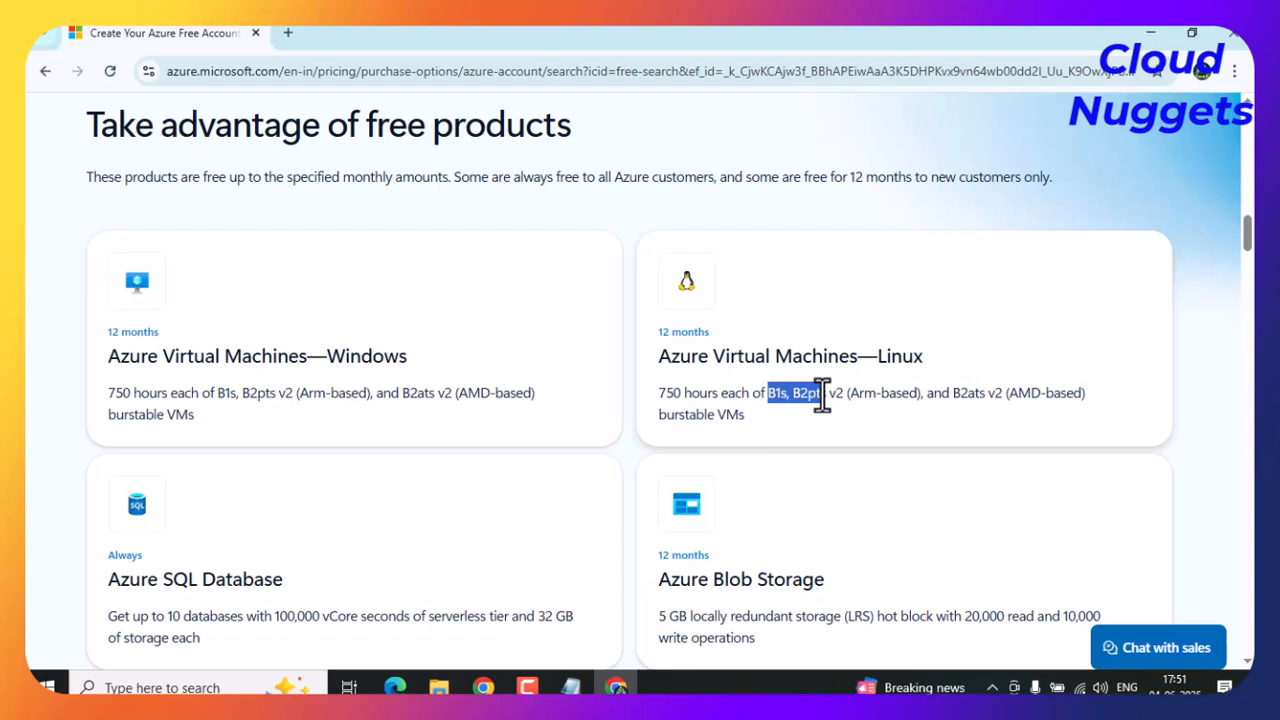
Examine the free allowances for Azure SQL Database and Azure Blob Storage.
scroll(375, 450, down, 1)
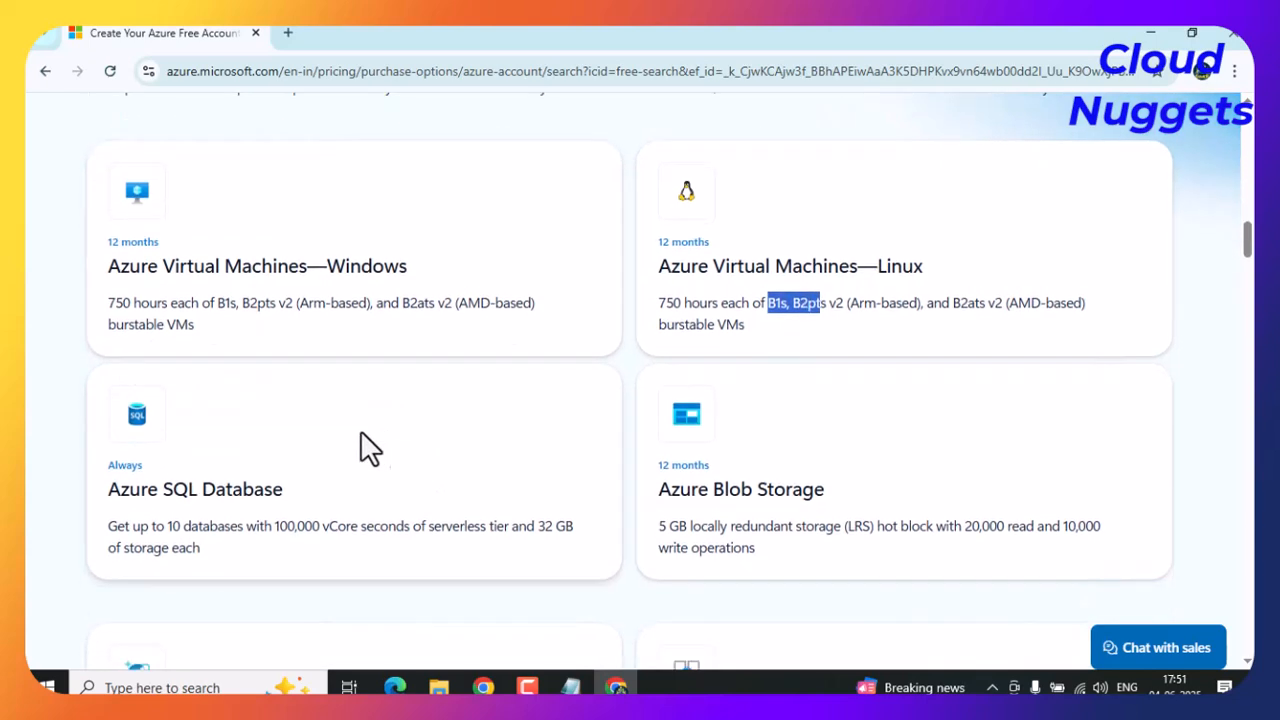
drag(164, 490, 295, 493)
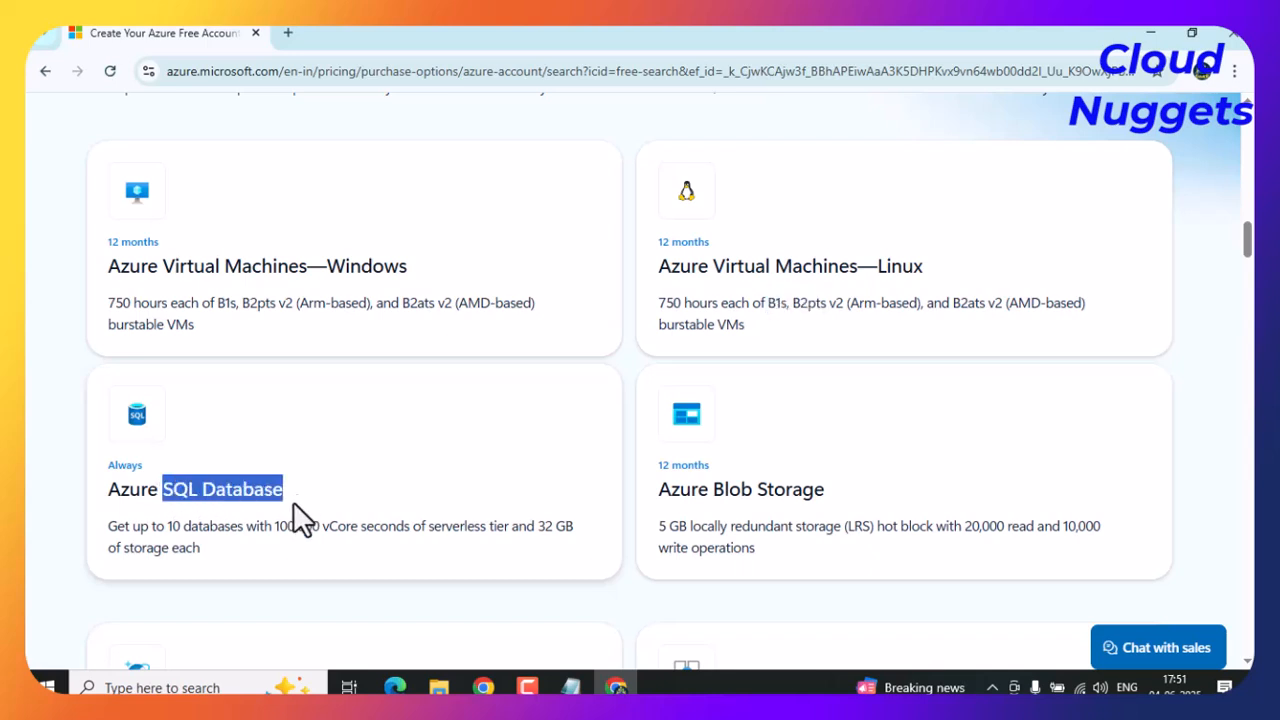
drag(140, 530, 417, 534)
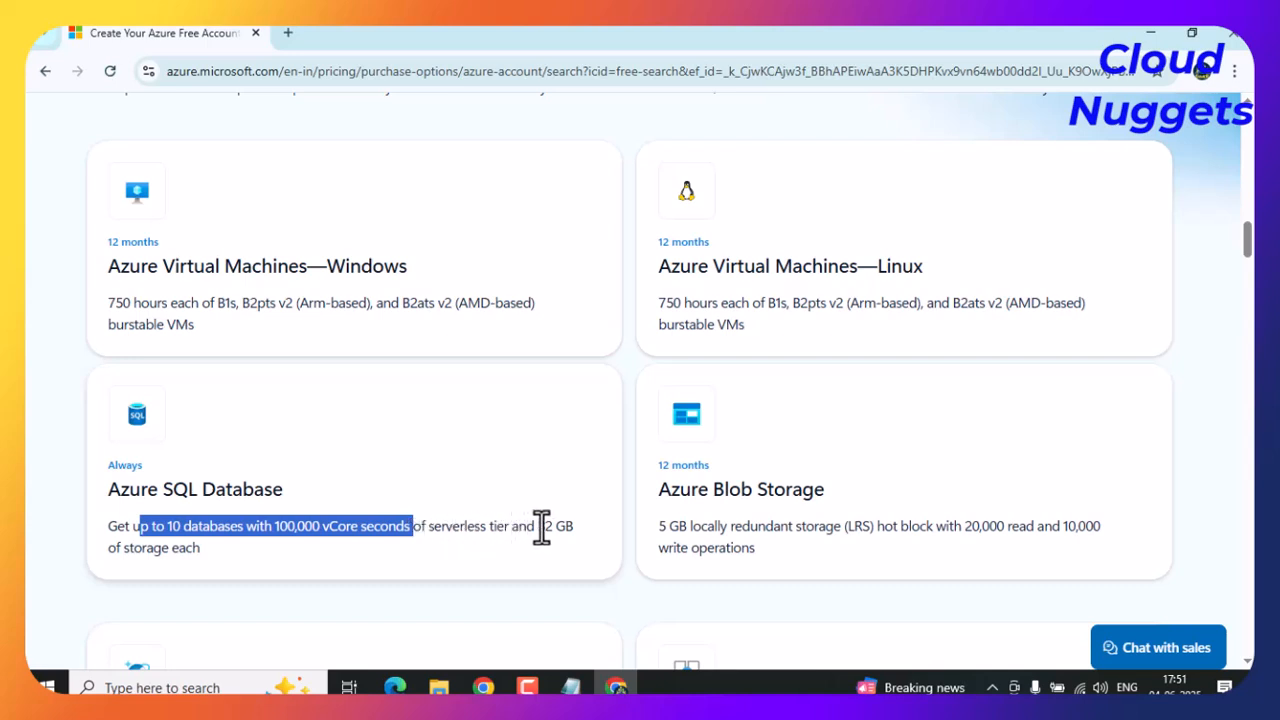
drag(147, 547, 216, 556)
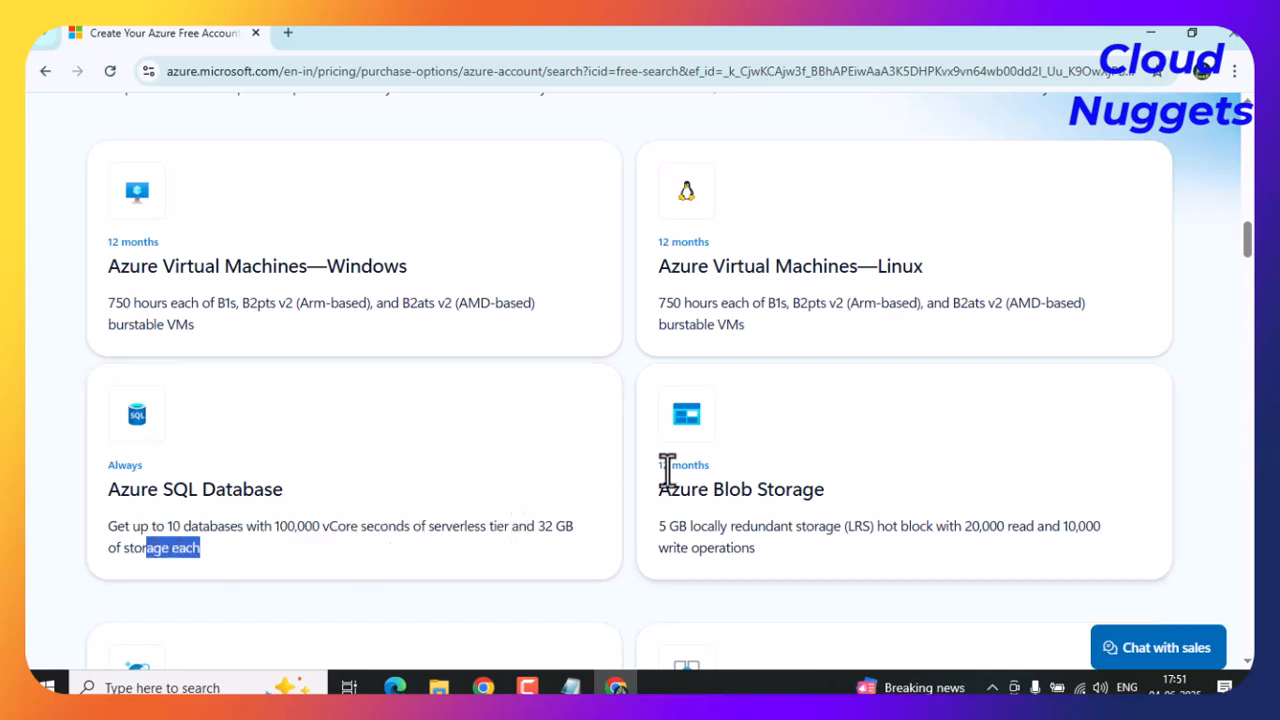
drag(661, 490, 794, 503)
drag(662, 526, 745, 545)
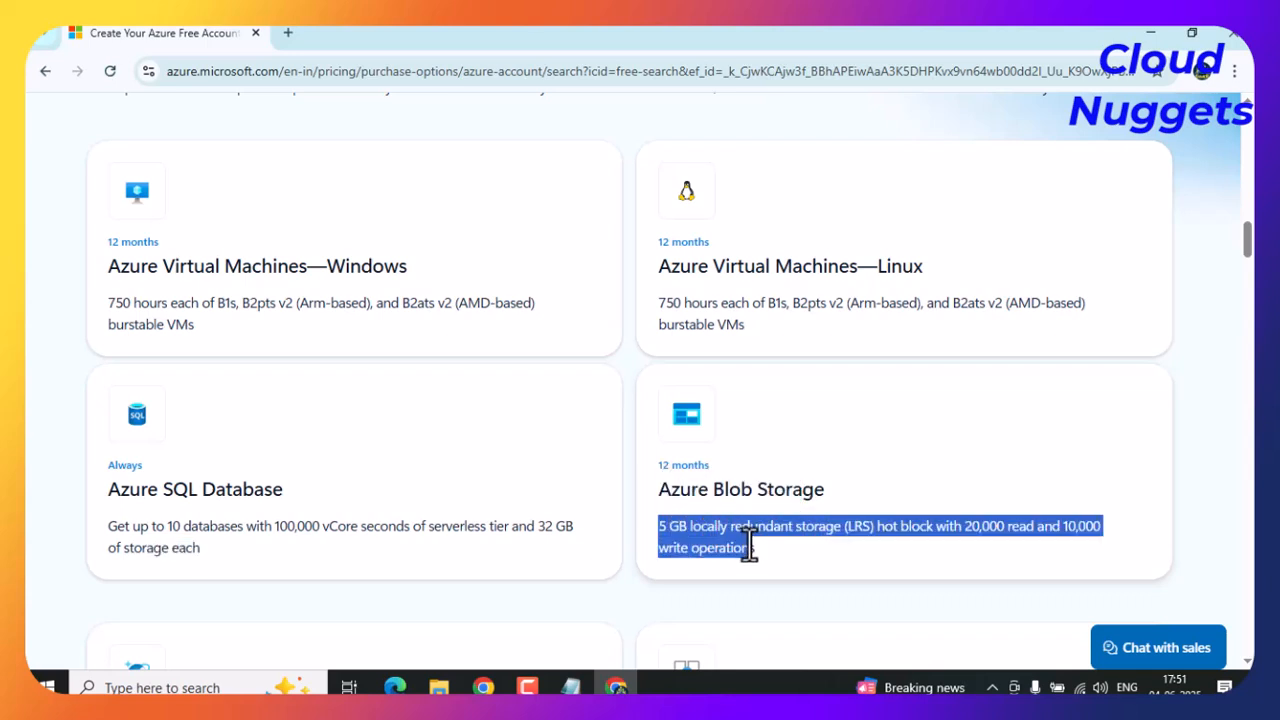
Examine the Azure Blob Storage card's storage capacity, redundancy type and read/write operation limits.
click(761, 556)
drag(766, 556, 661, 521)
click(686, 528)
drag(660, 528, 761, 545)
drag(660, 492, 840, 490)
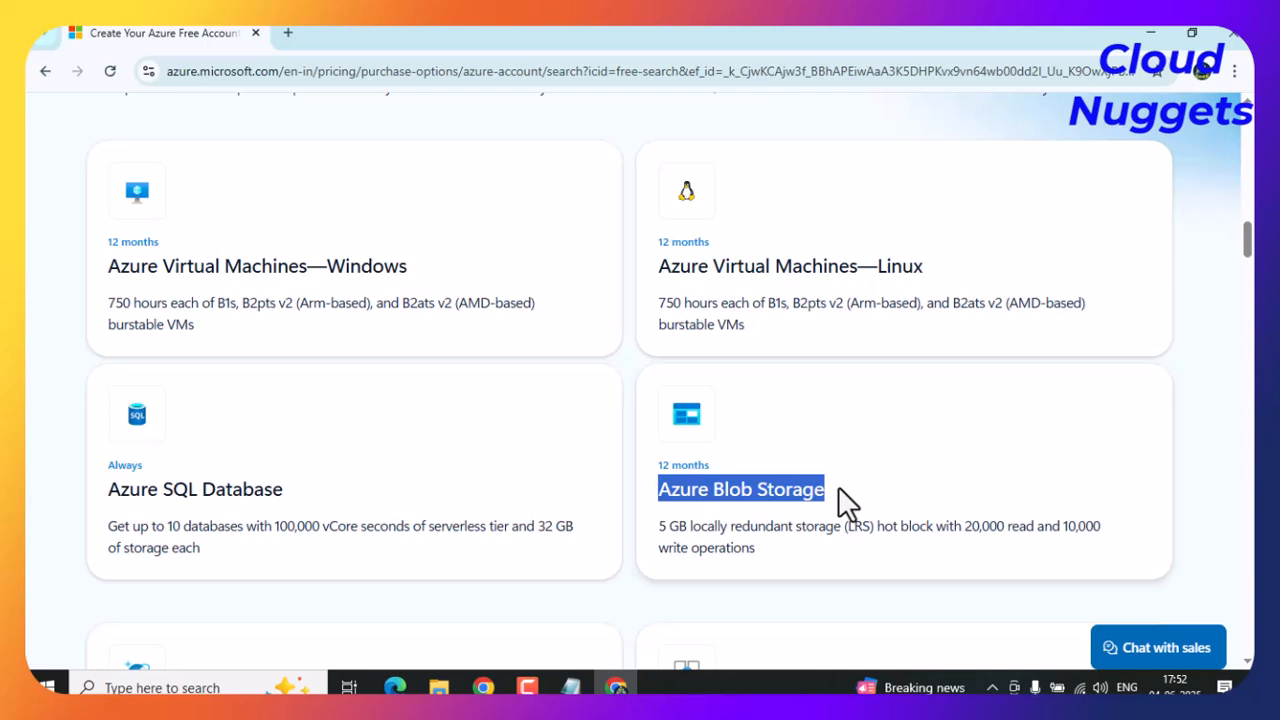
click(756, 448)
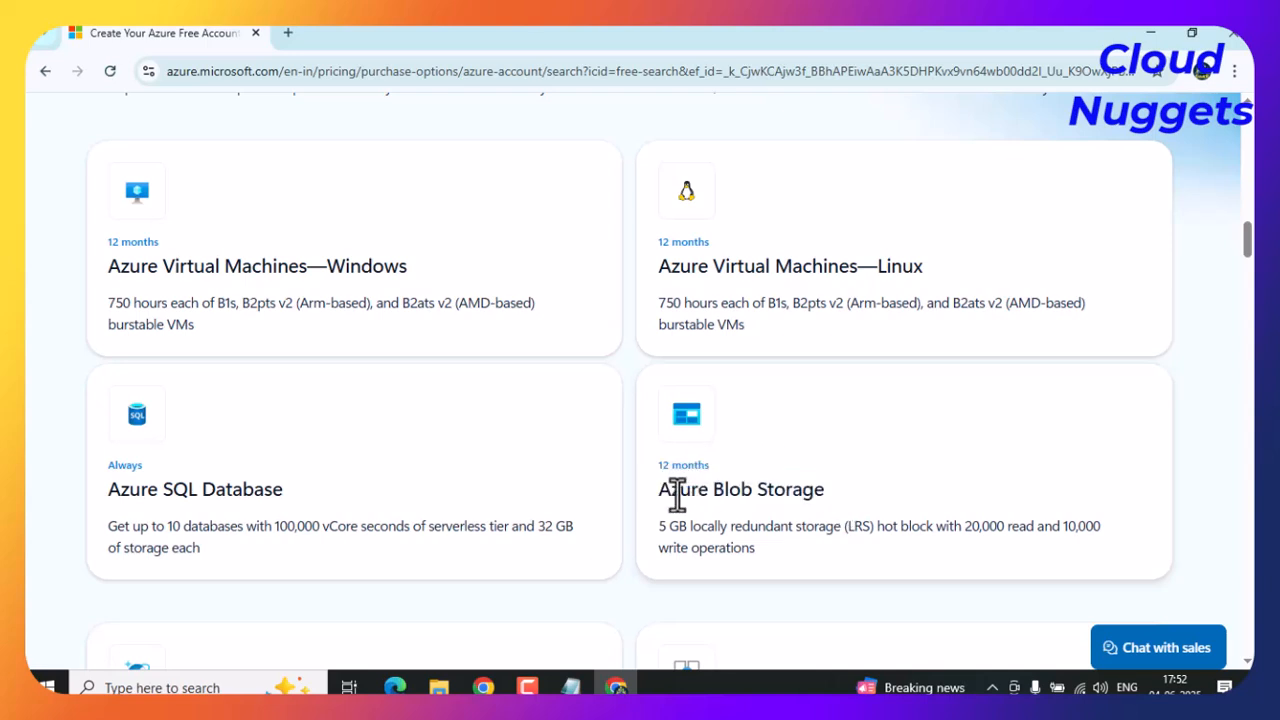
drag(668, 492, 752, 492)
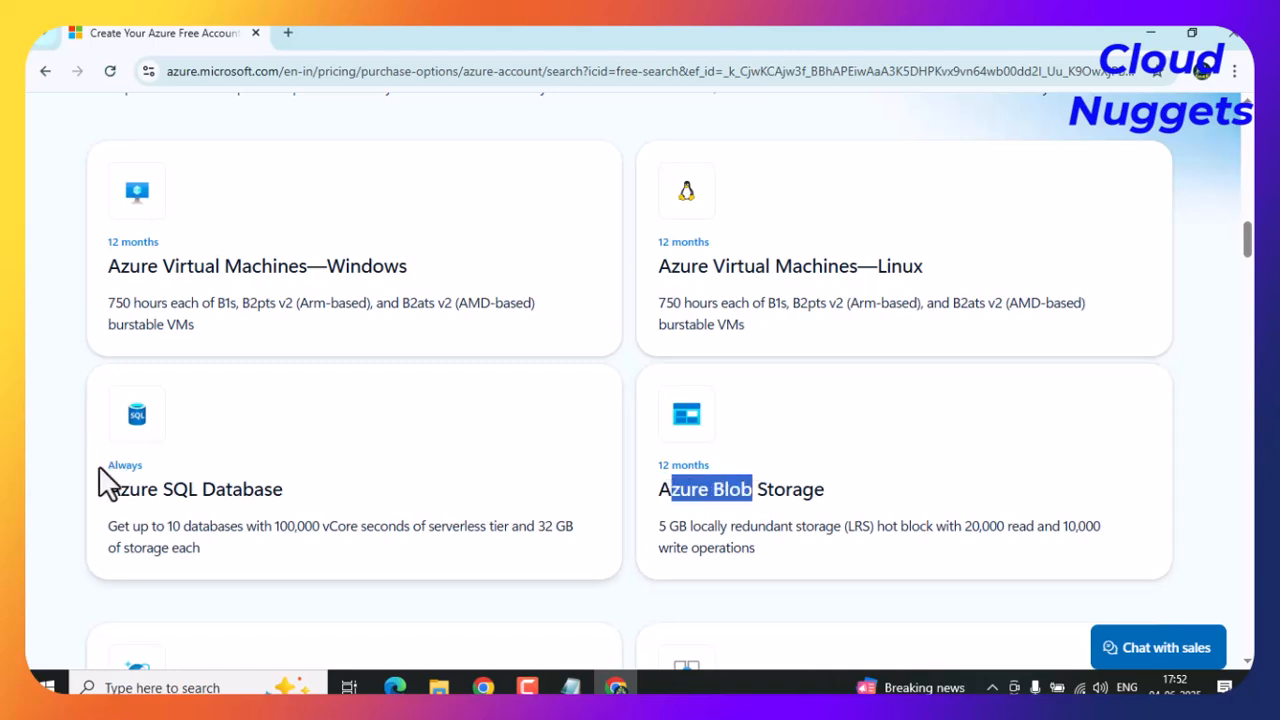
Review the remaining free services from Azure Cosmos DB to Azure Event Grid and the Learn more about Azure resources.
scroll(412, 490, down, 2)
scroll(407, 474, down, 2)
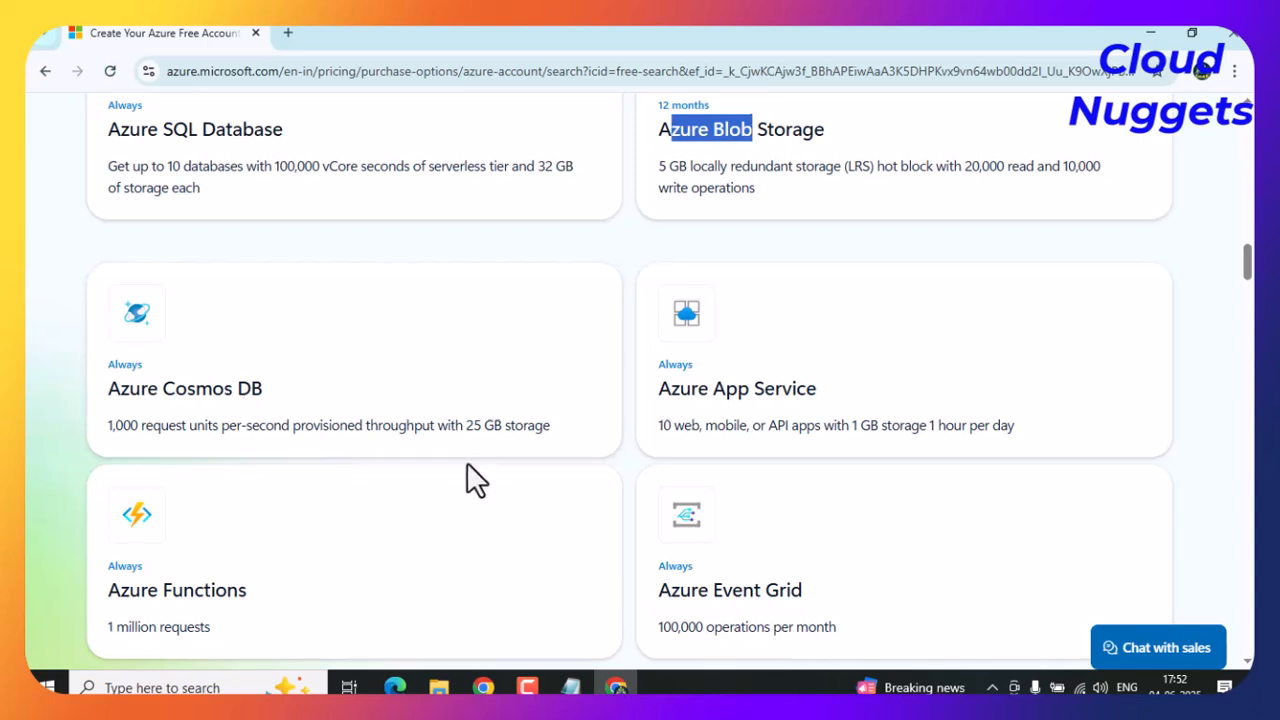
scroll(474, 478, down, 4)
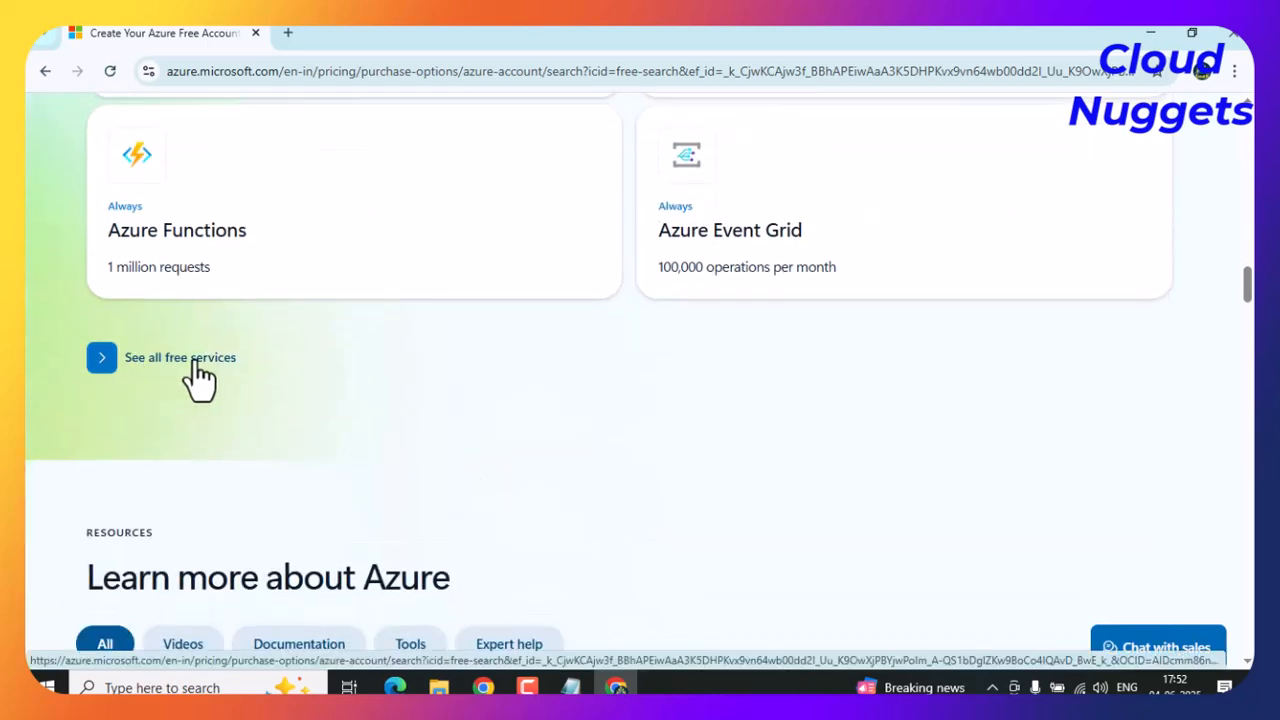
scroll(222, 390, down, 5)
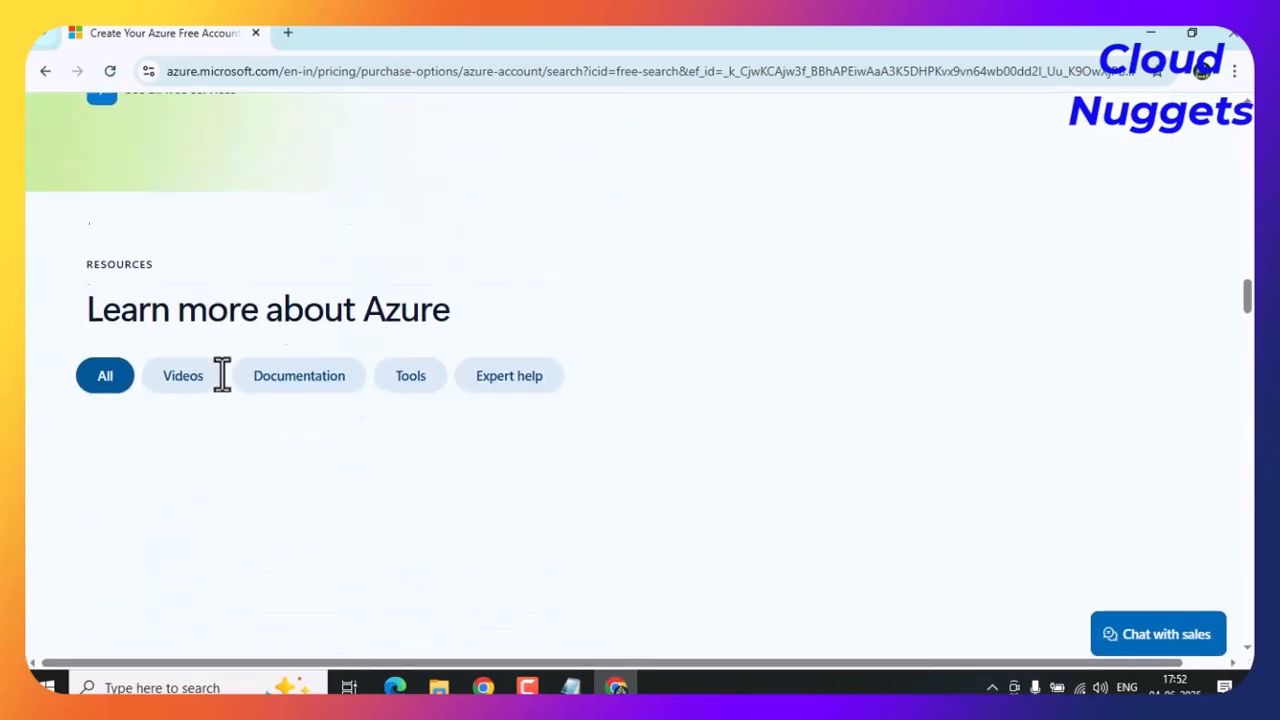
scroll(426, 472, down, 4)
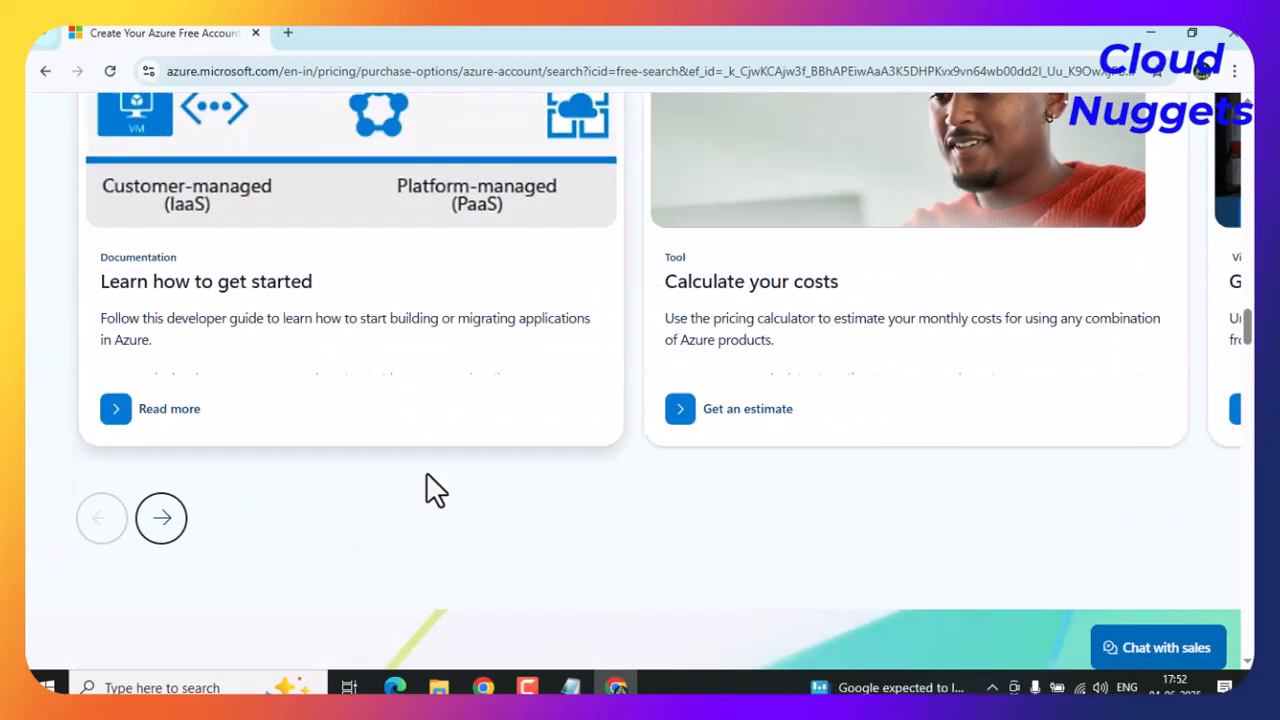
scroll(426, 472, up, 6)
scroll(426, 472, up, 1)
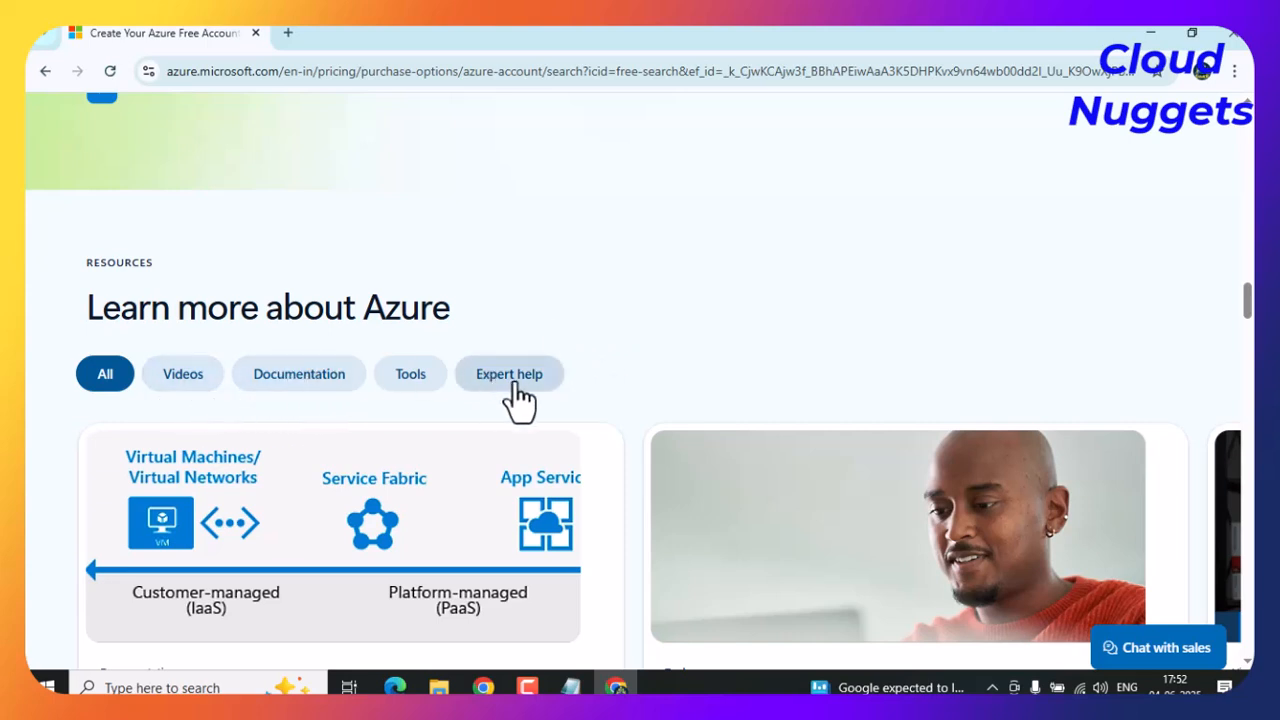
Sign in to the Azure portal from the header of the Azure account page.
scroll(793, 326, up, 15)
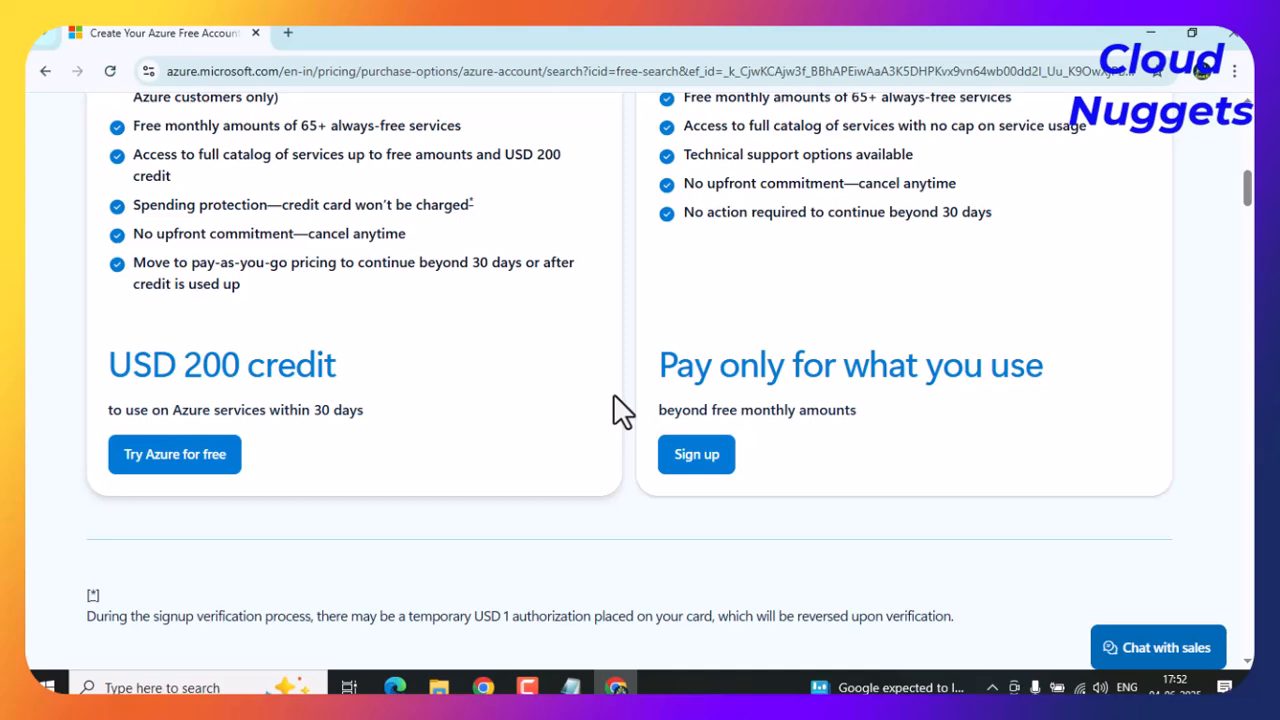
scroll(613, 393, up, 10)
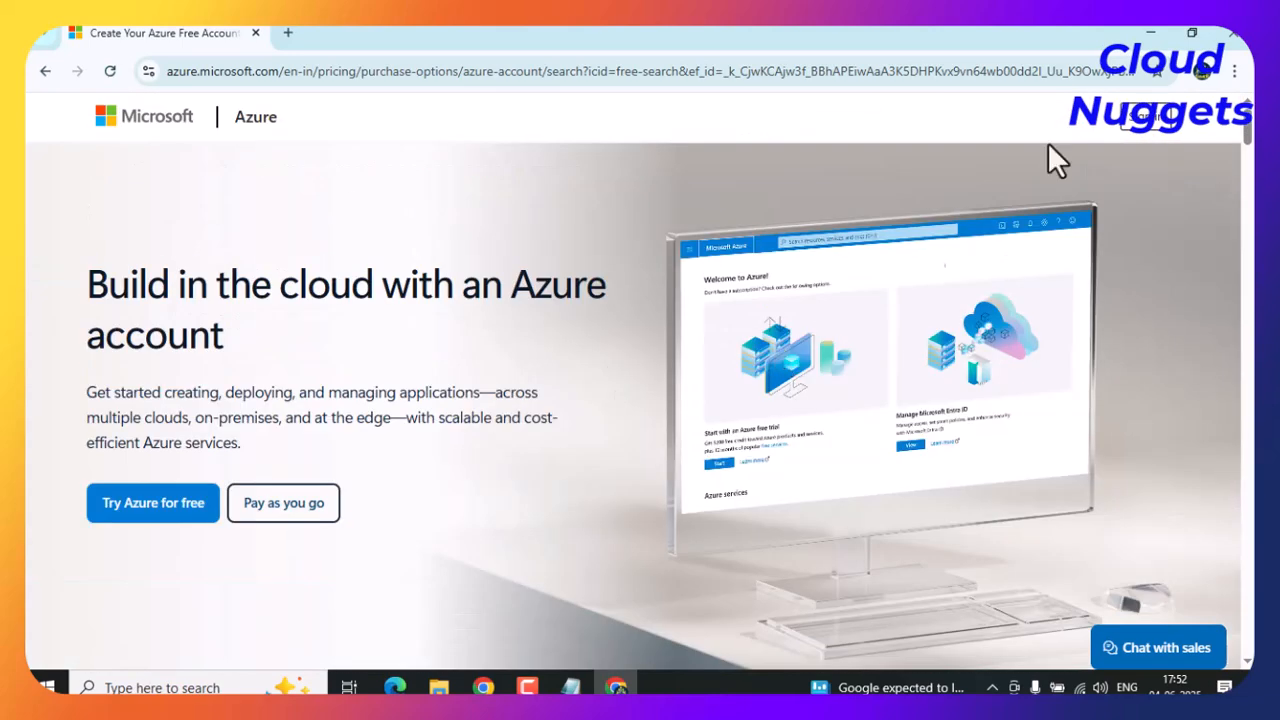
click(1140, 128)
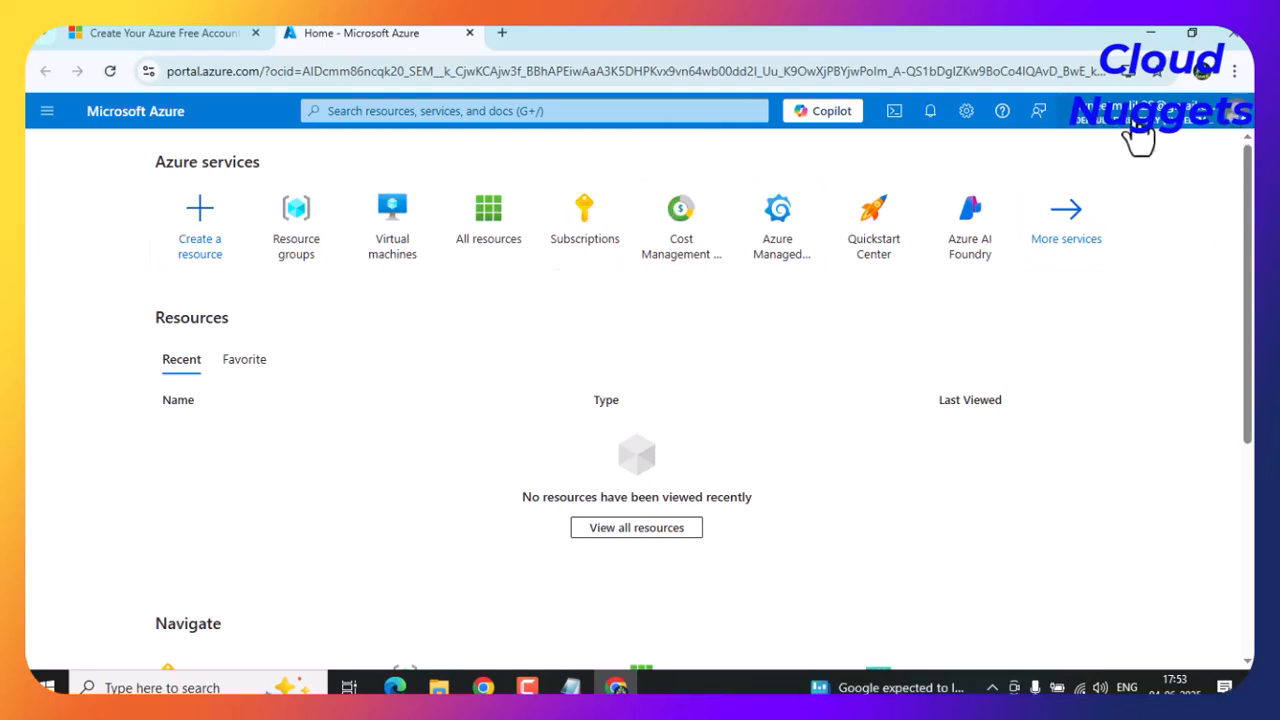
View the signed-in account's options and the Give feedback to Microsoft form, closing both without submitting anything.
click(1241, 113)
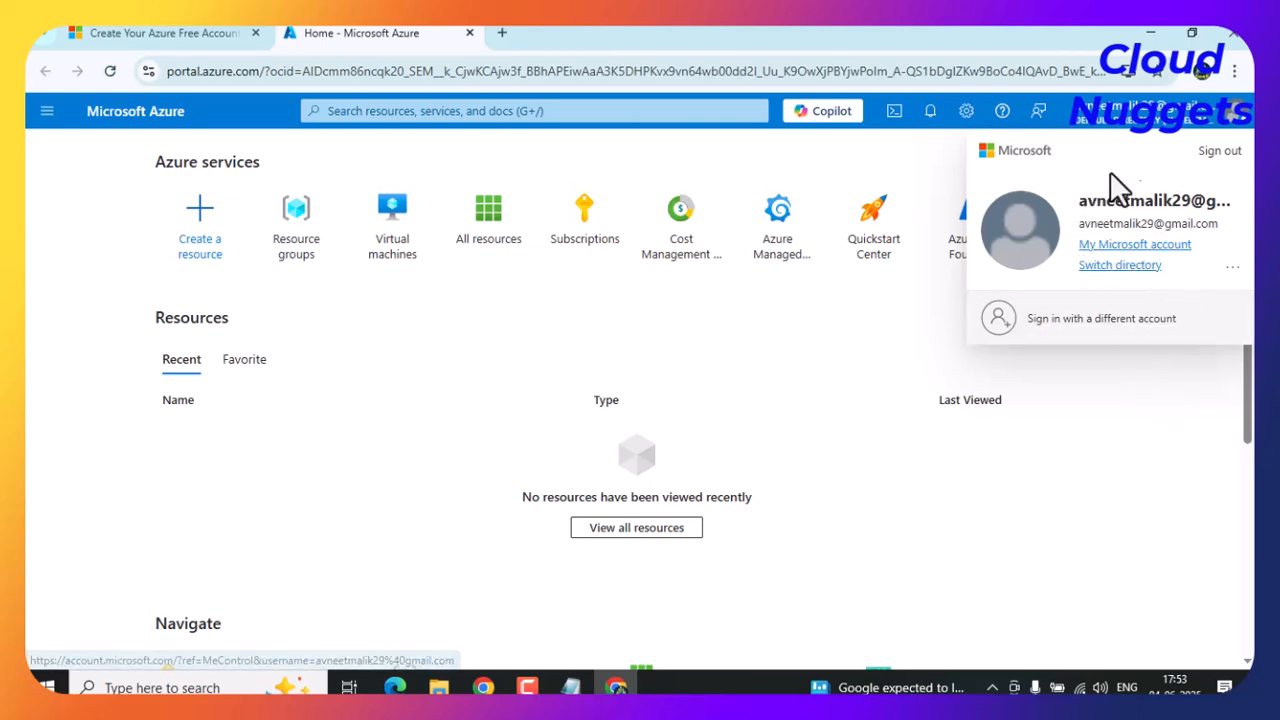
click(1145, 447)
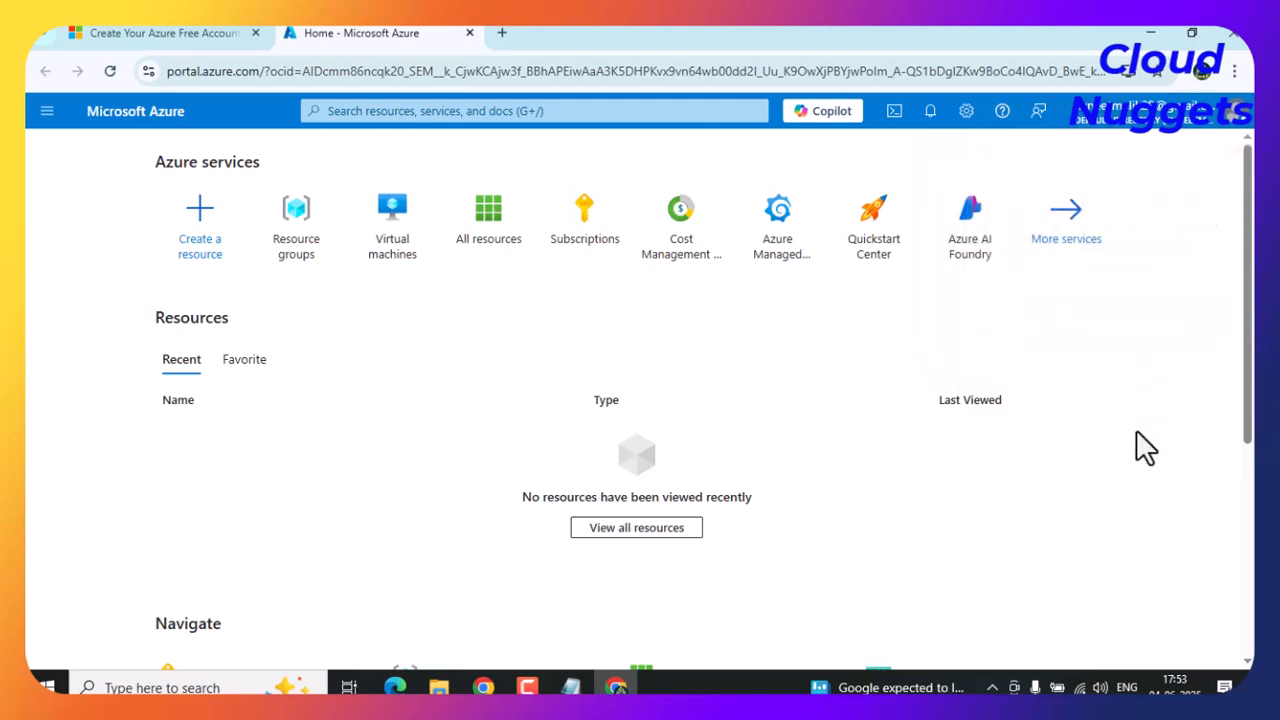
click(1039, 121)
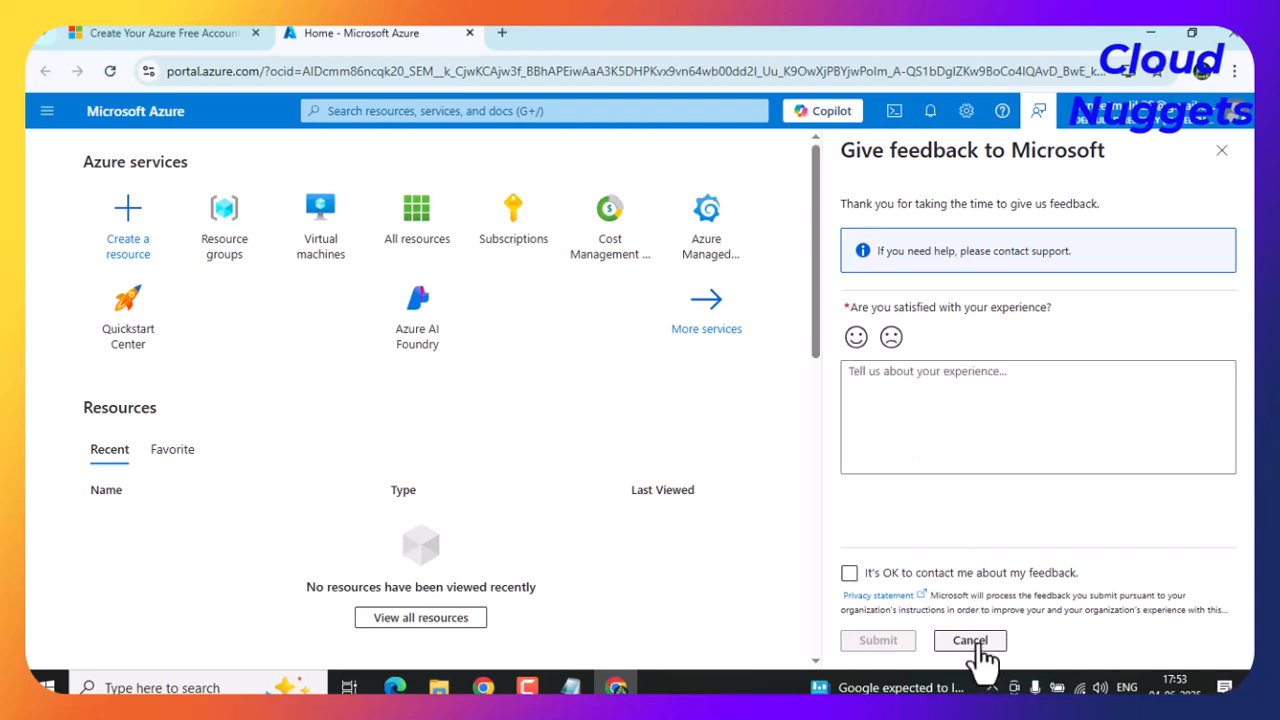
click(920, 403)
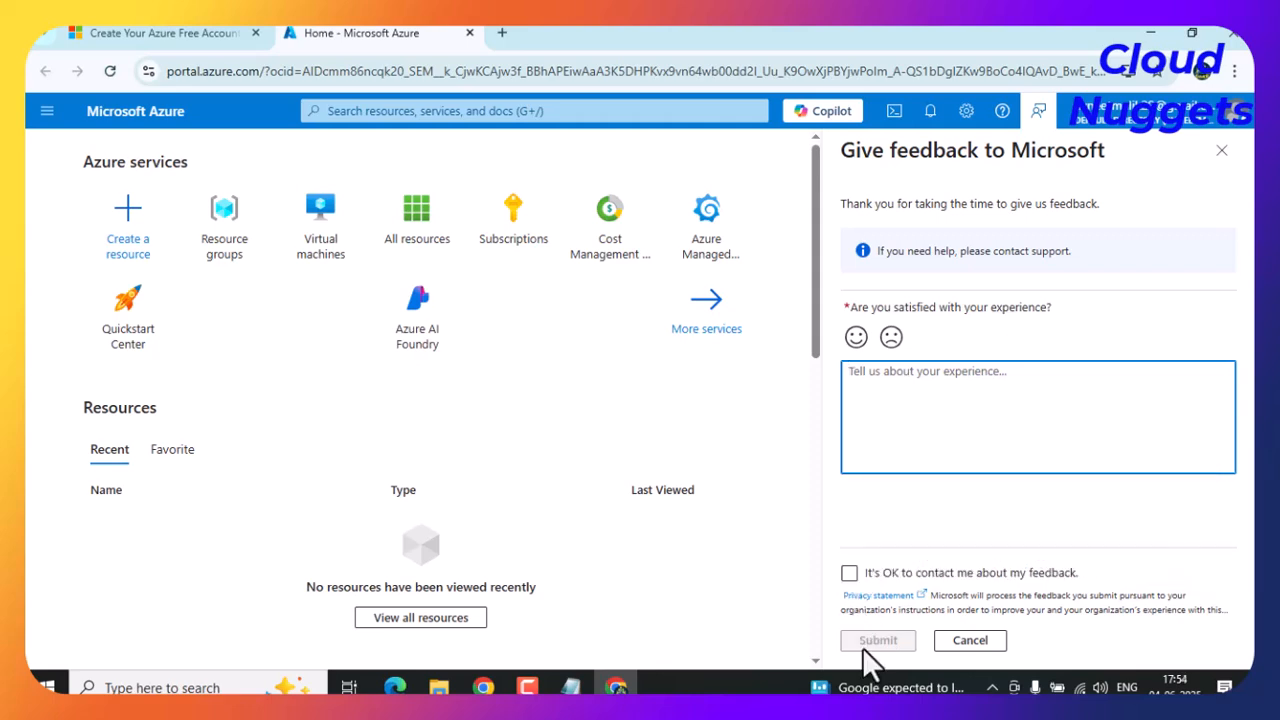
click(968, 640)
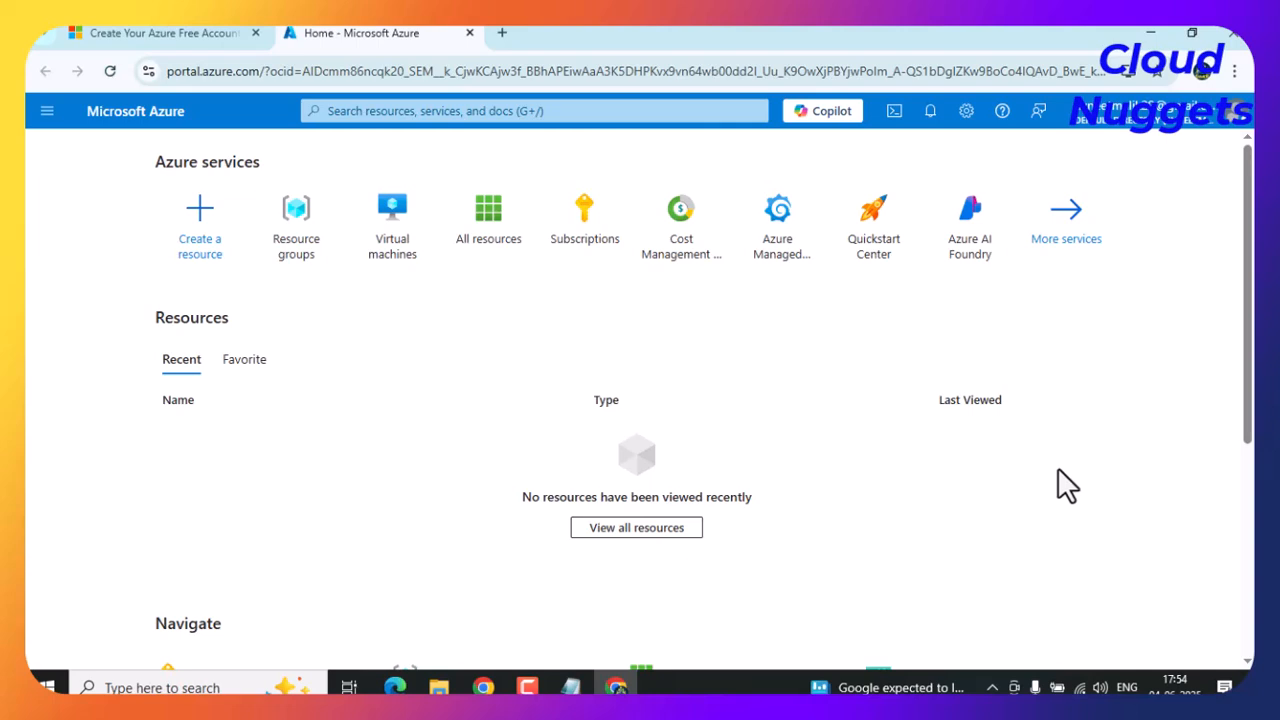
Review the Support + troubleshooting options and support resources, and close them.
click(1001, 111)
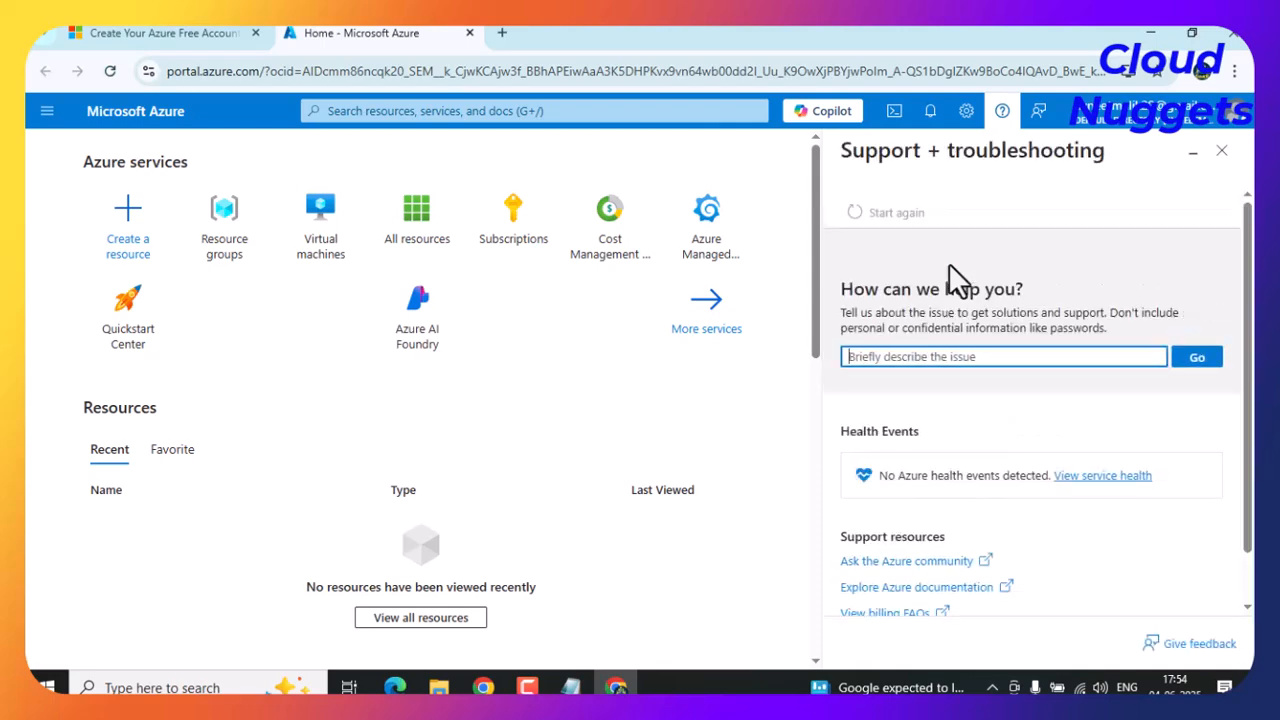
scroll(960, 440, down, 1)
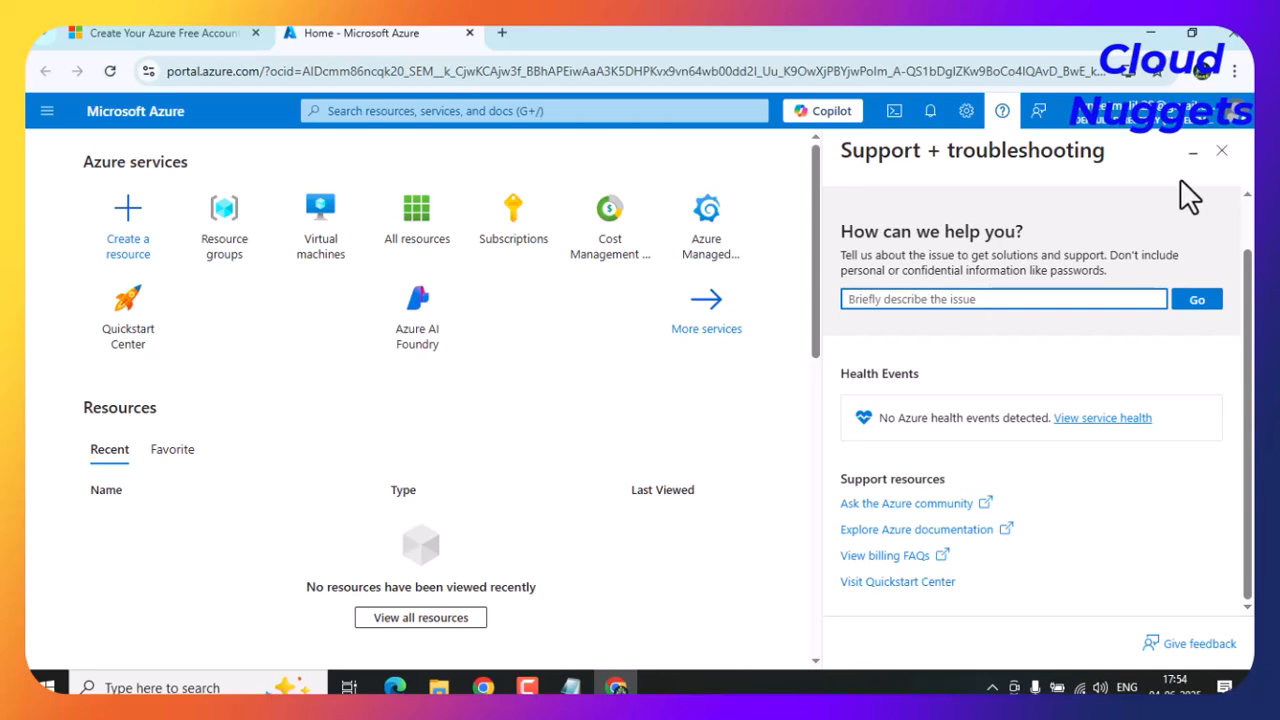
click(1222, 152)
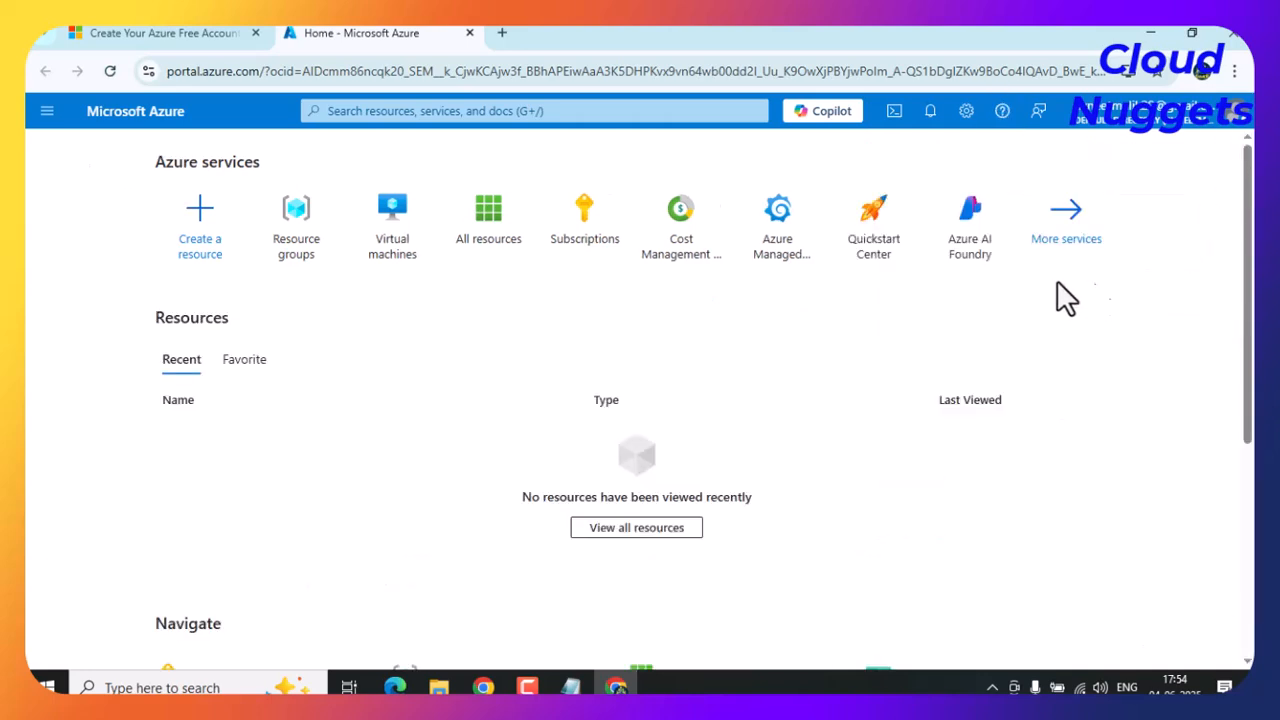
Review the portal settings for directories, advanced filters and appearance, dismissing the New automatic theme tip.
click(967, 120)
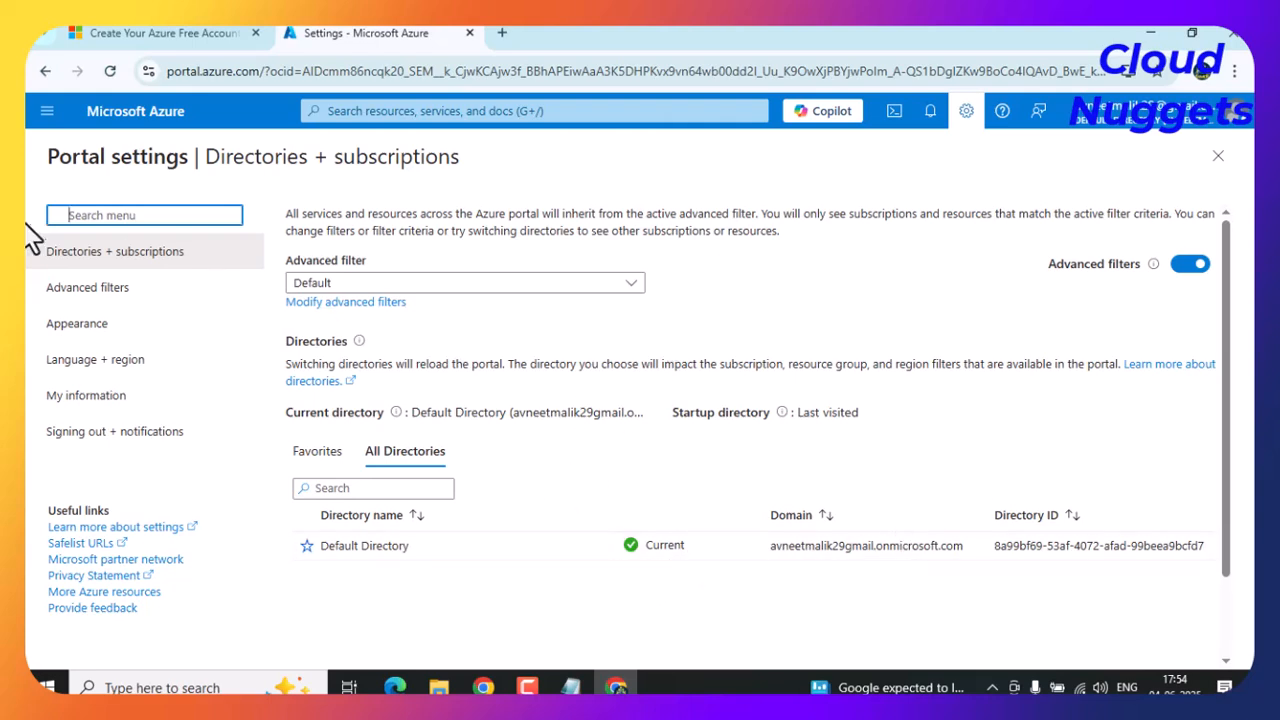
click(80, 290)
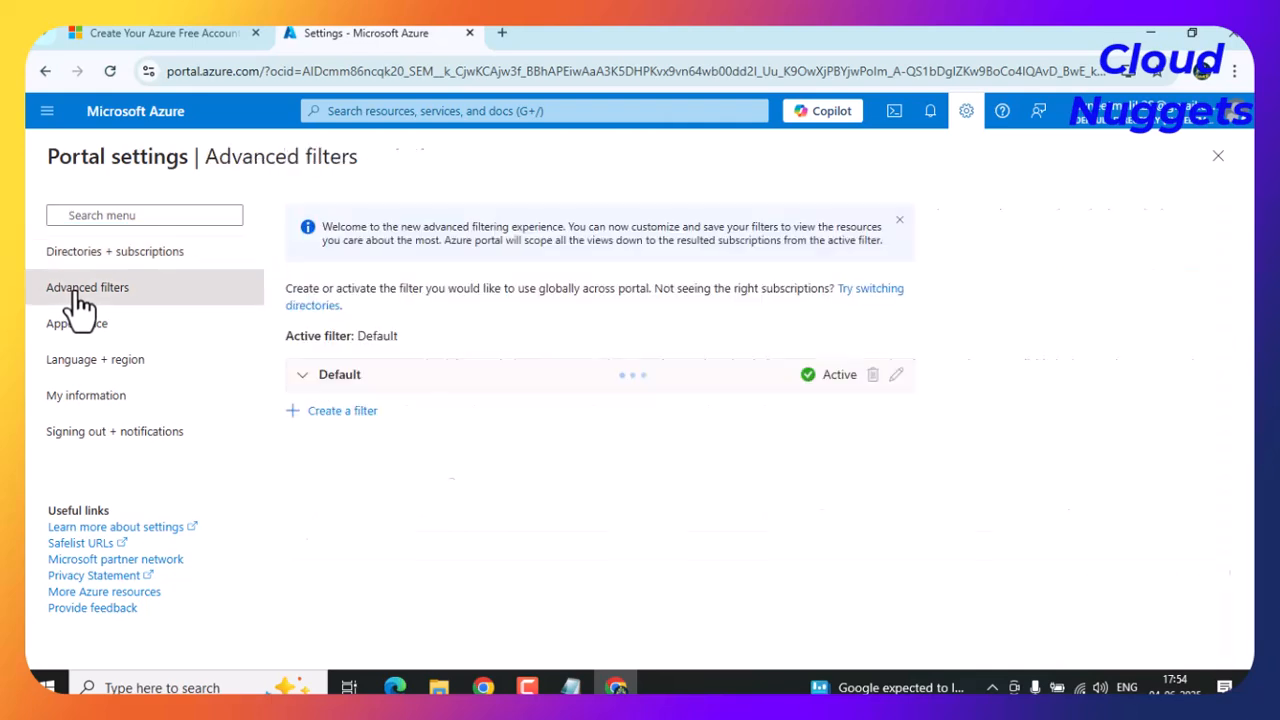
click(69, 323)
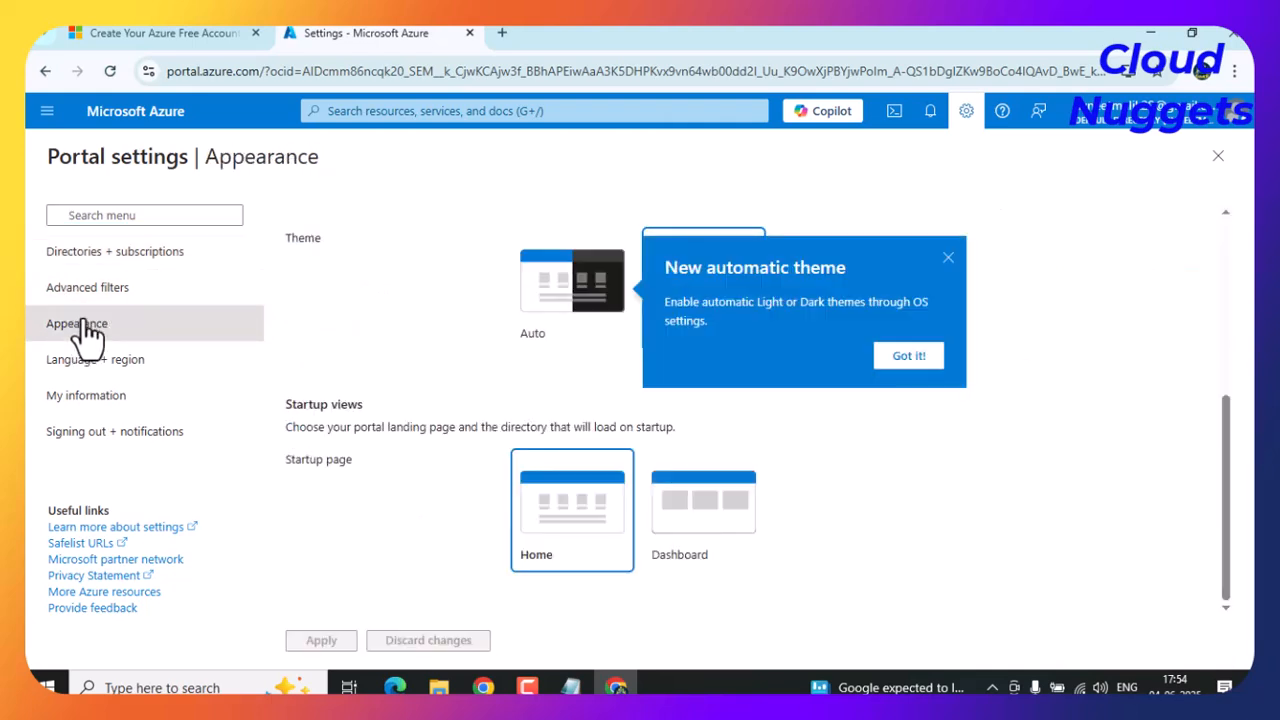
click(910, 358)
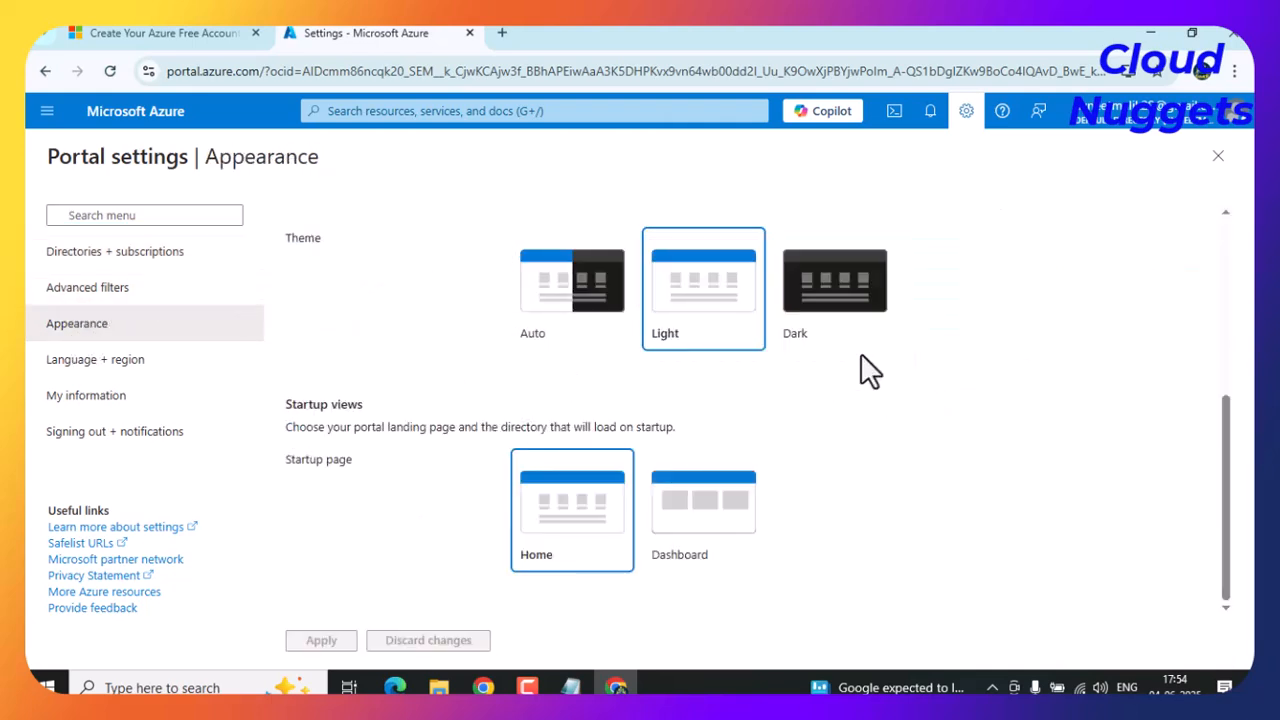
Try the Auto and Dark portal themes and restore the Light theme.
click(578, 314)
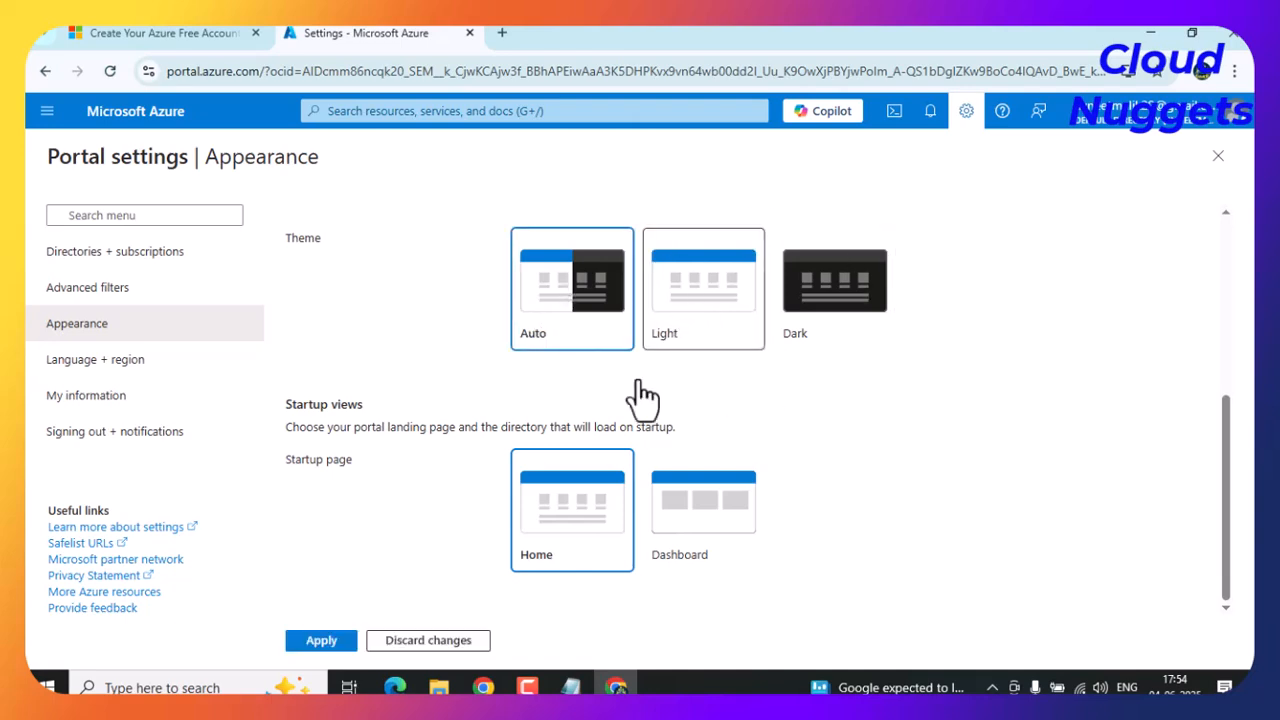
click(322, 640)
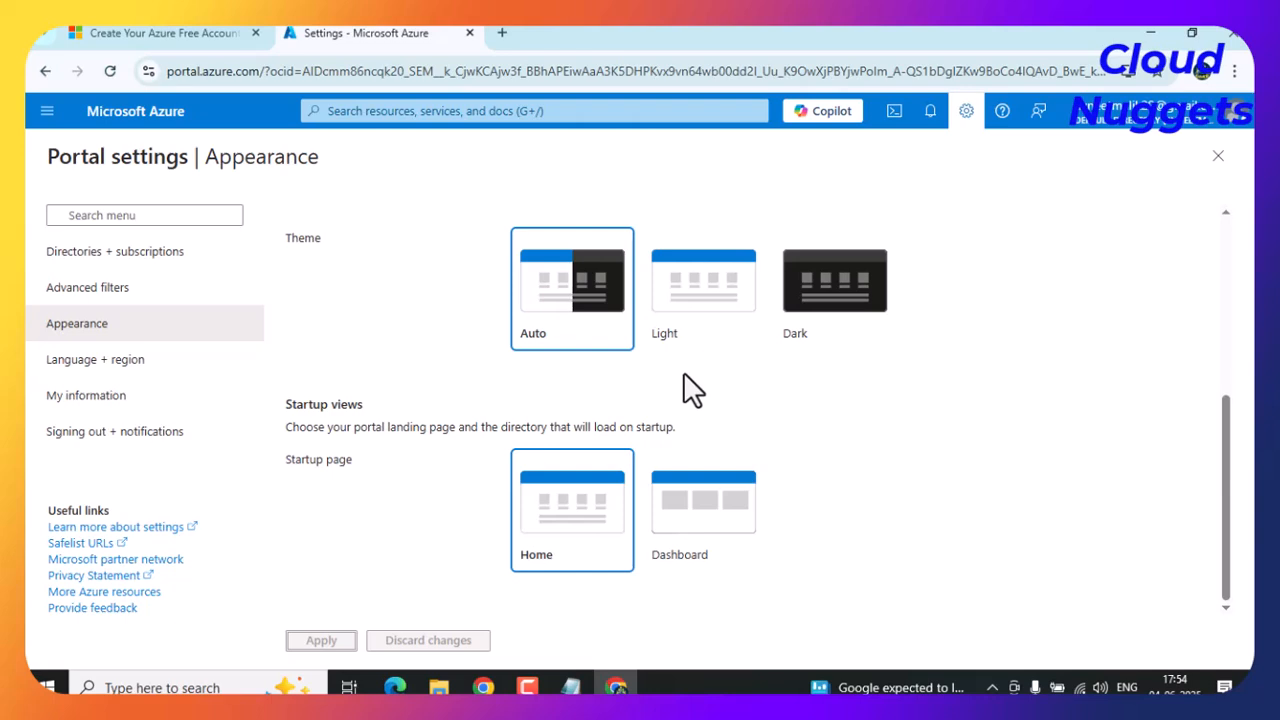
click(823, 300)
click(322, 640)
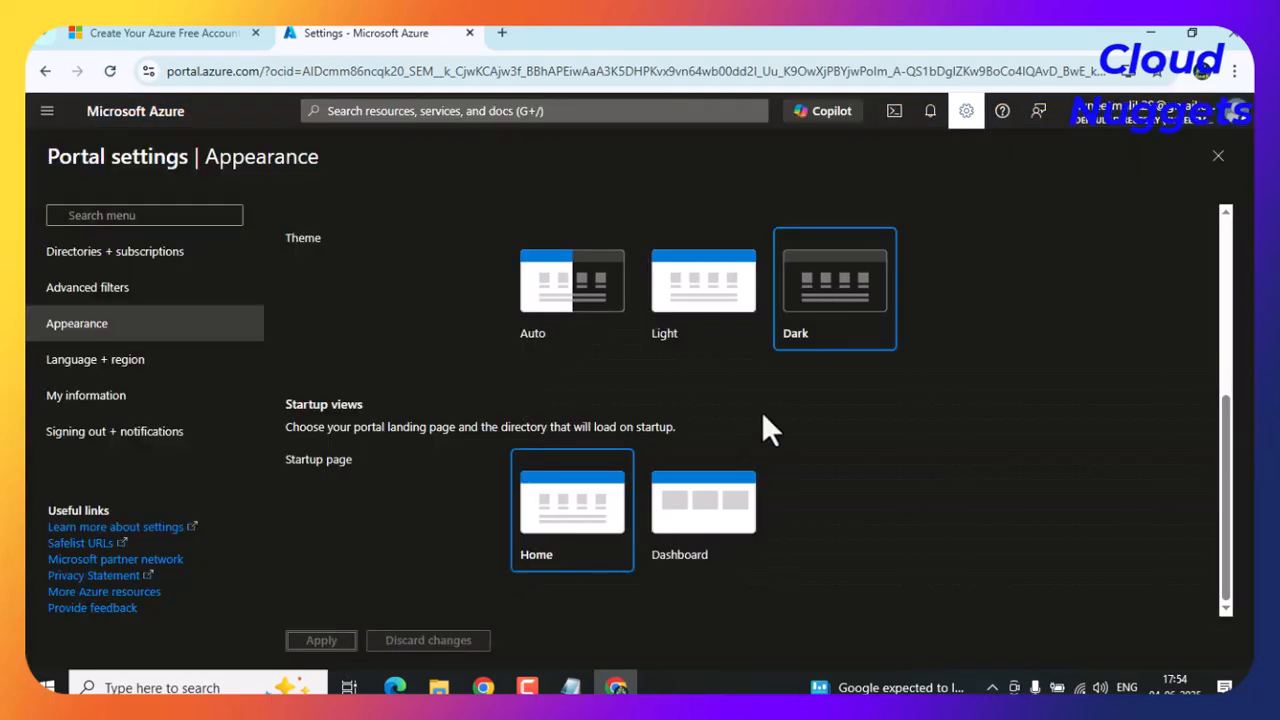
click(680, 295)
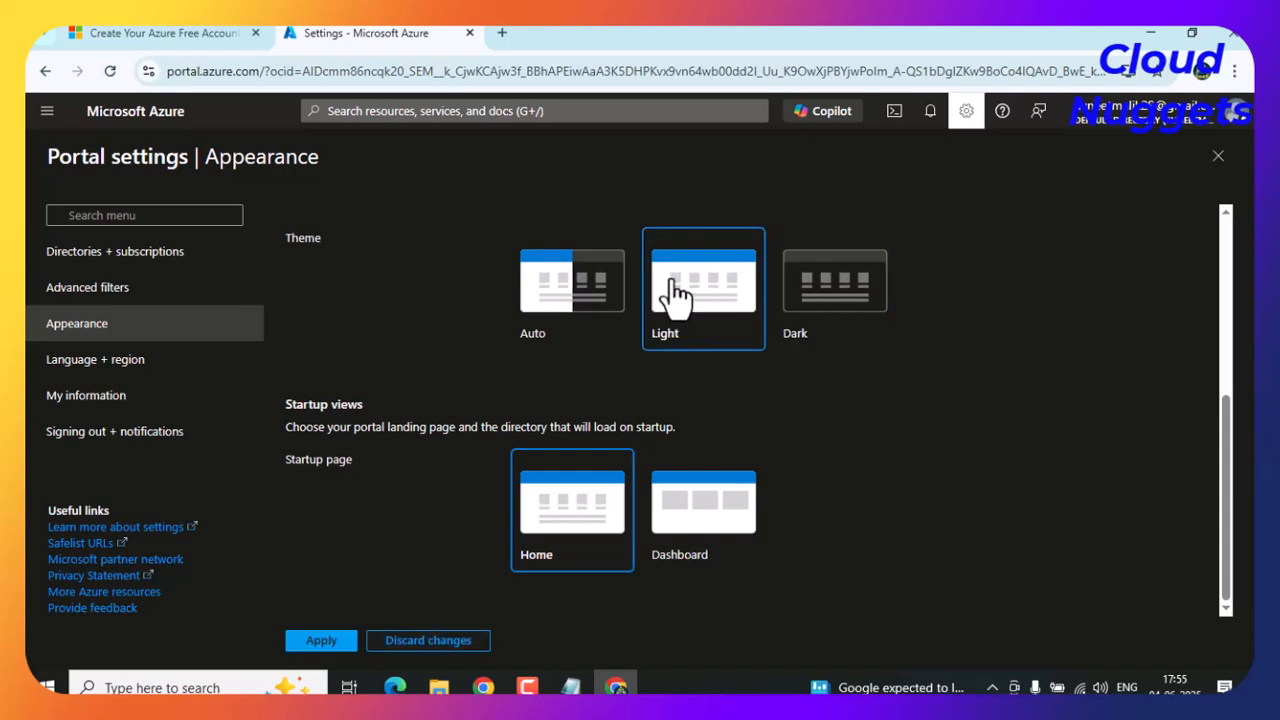
click(330, 643)
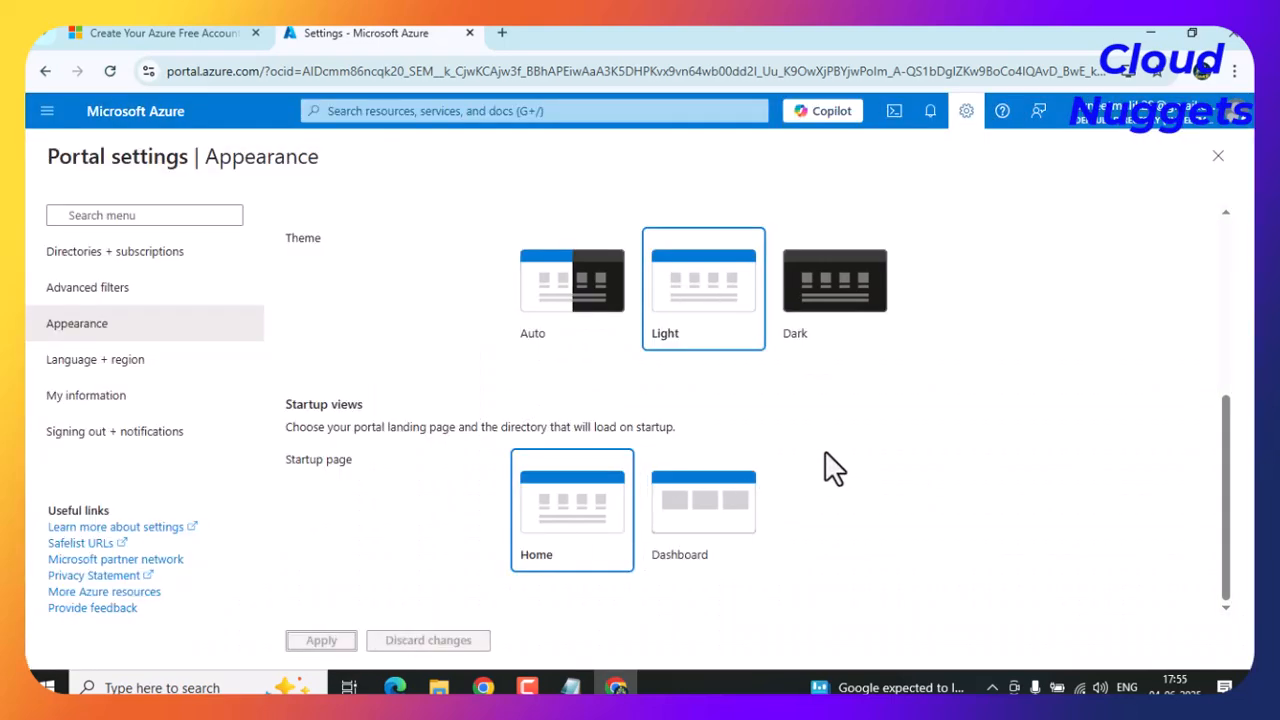
Review the Language + region and My information settings, and close the portal settings.
click(118, 362)
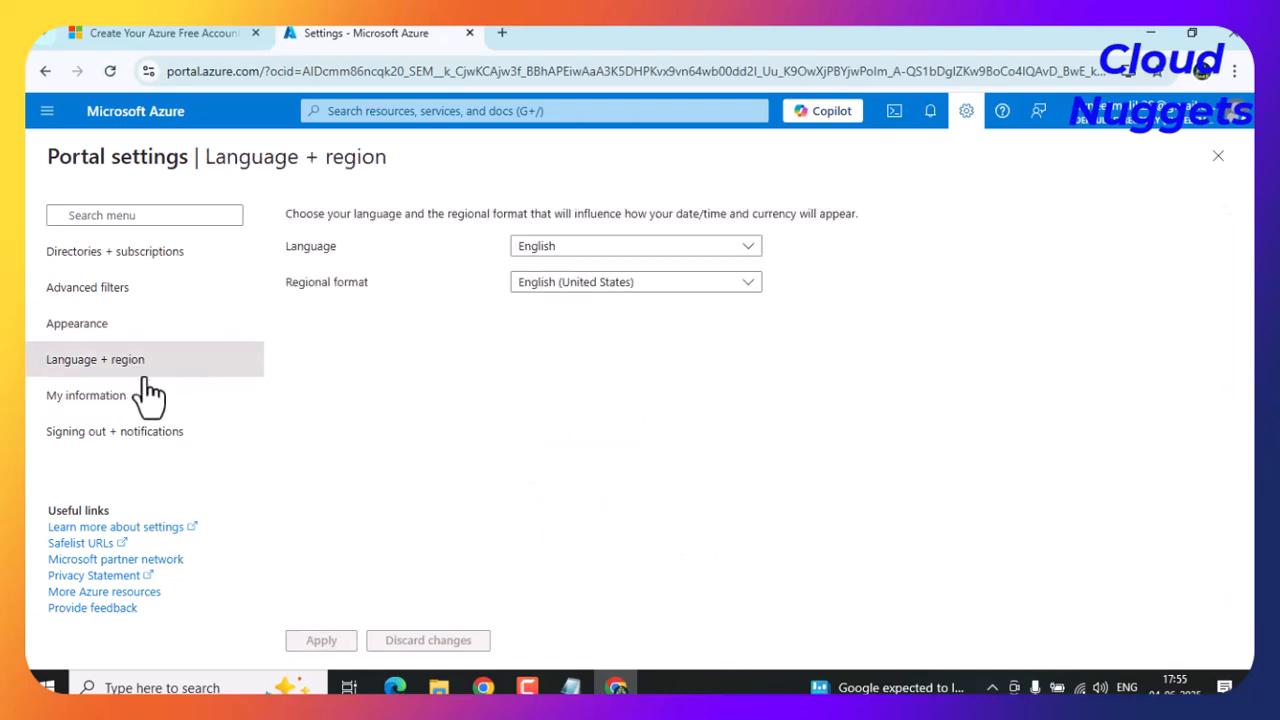
click(104, 400)
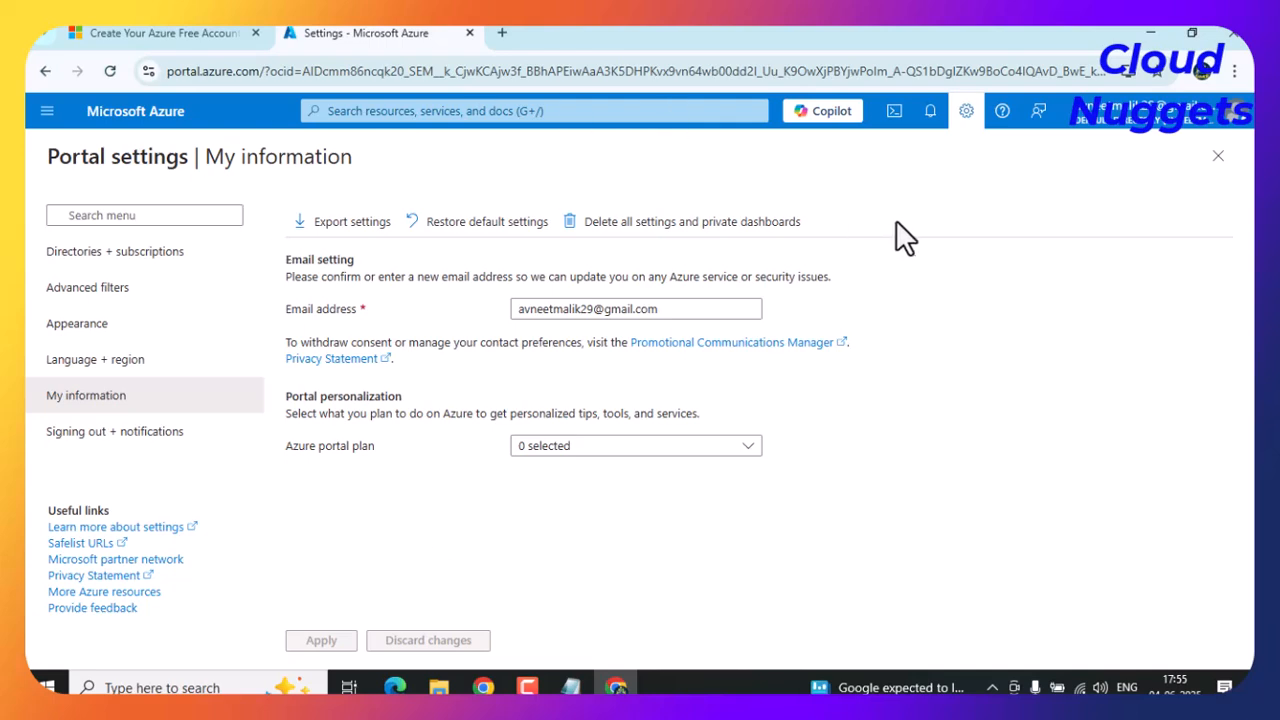
click(1218, 156)
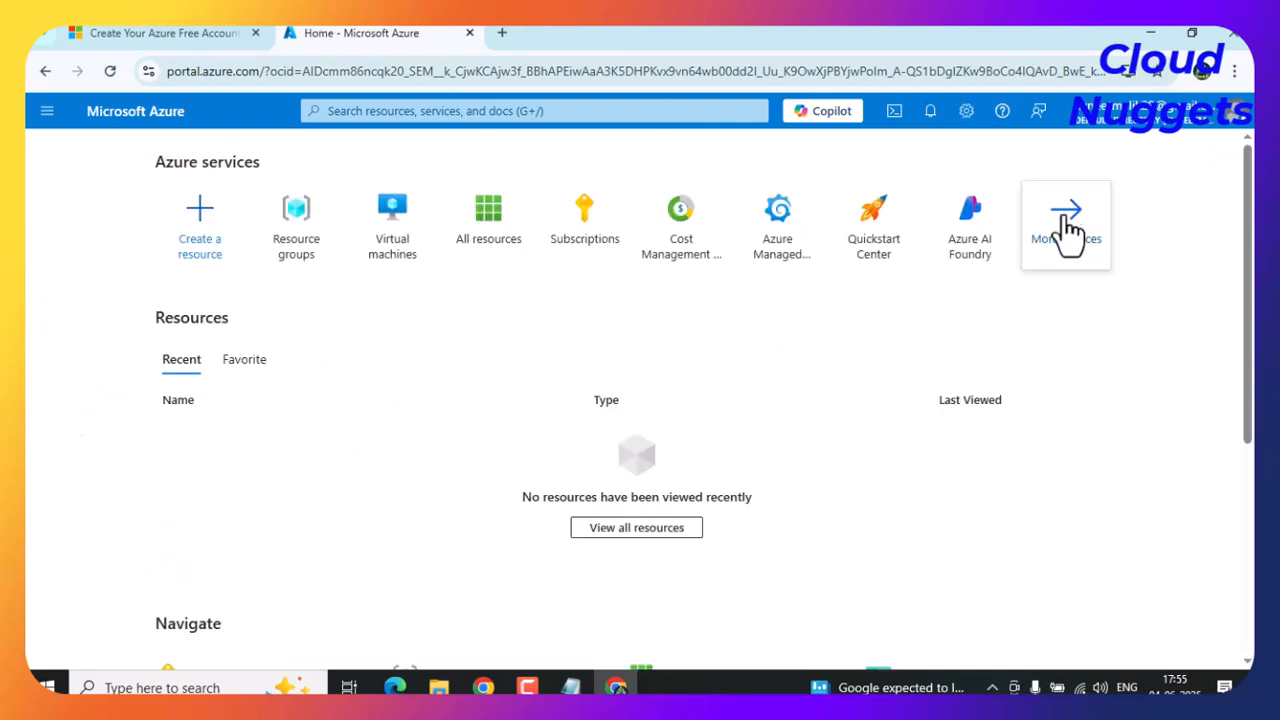
Check the portal notifications for this session and close them.
click(931, 116)
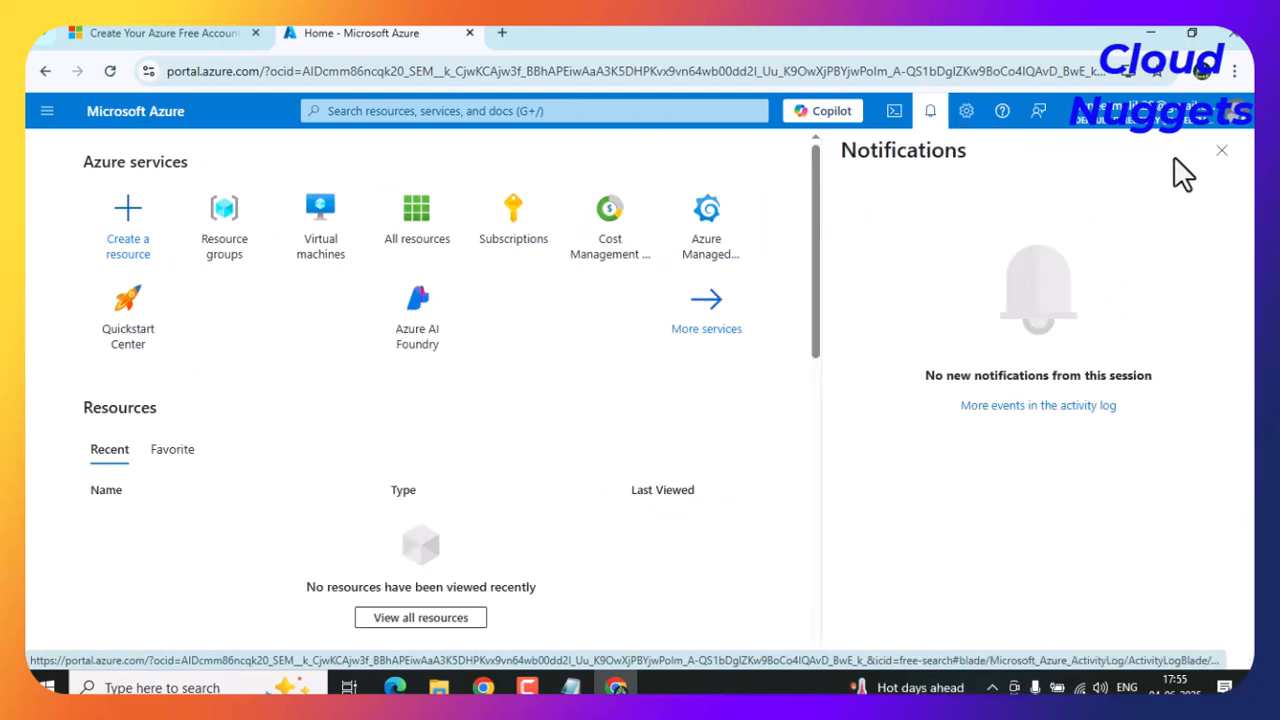
click(1224, 152)
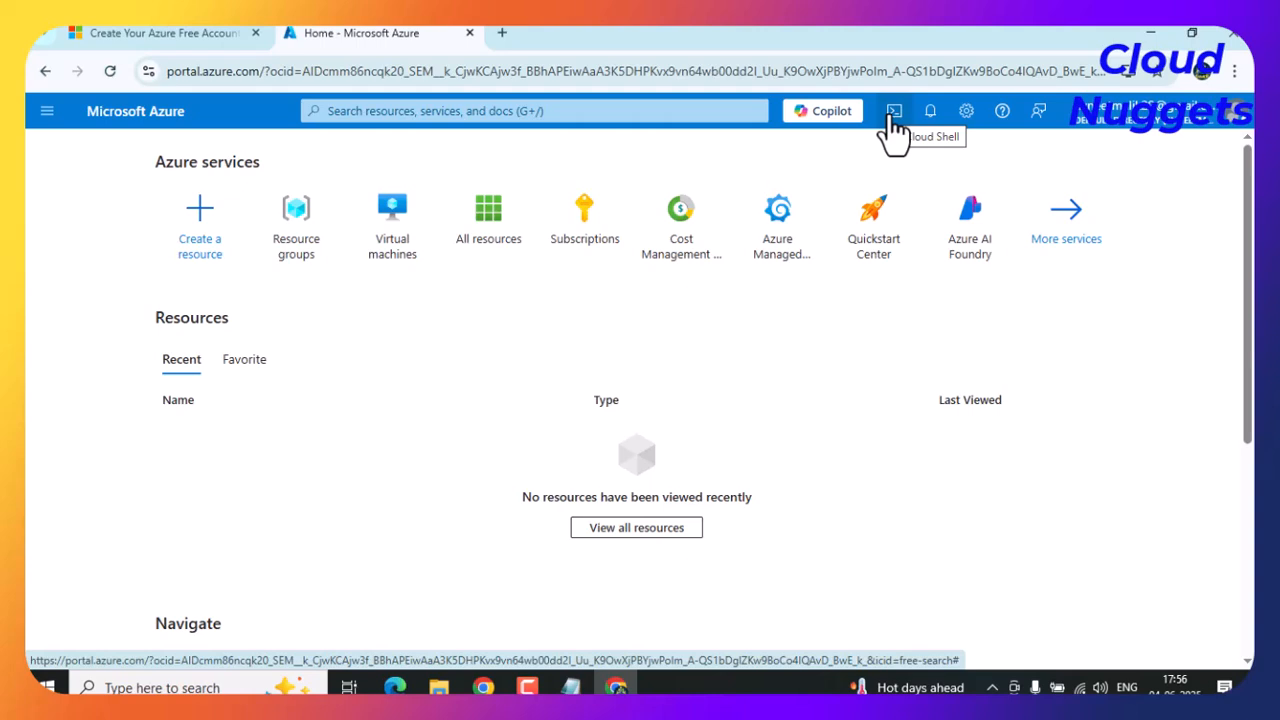
Start a Bash session in Cloud Shell without a storage account, using the Pay-As-You-Go subscription.
click(893, 114)
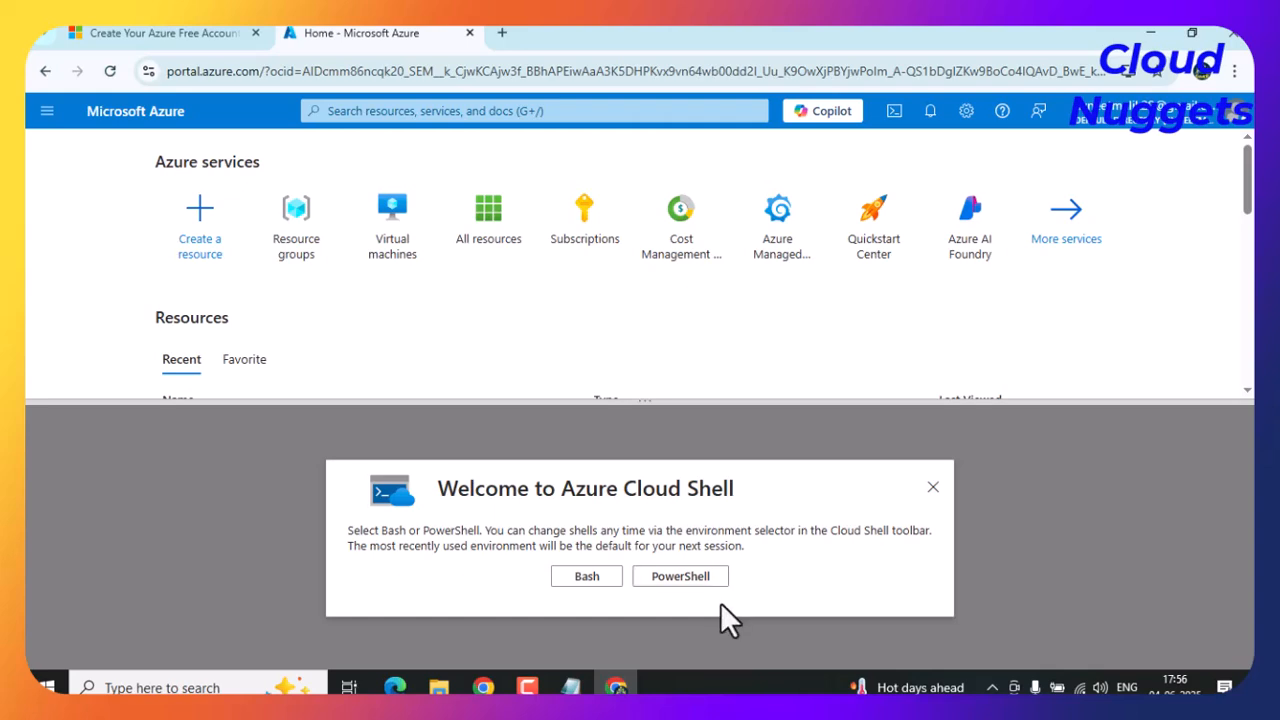
click(588, 578)
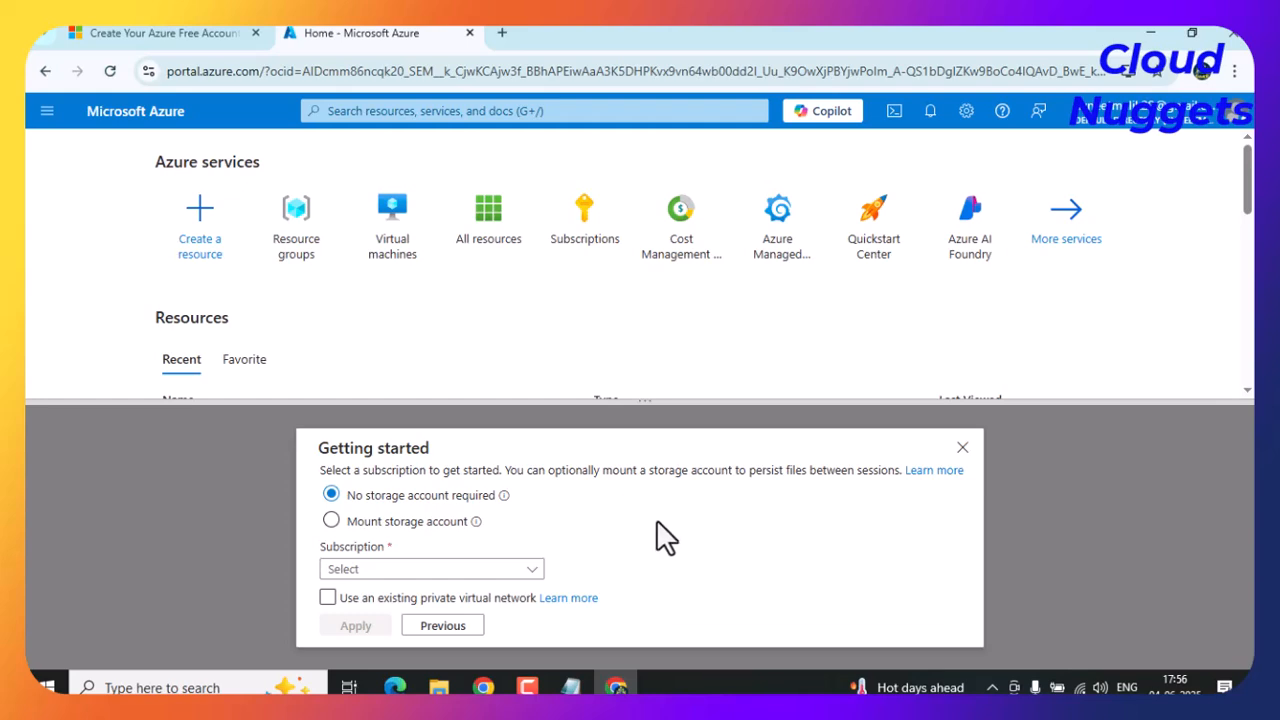
click(404, 522)
click(423, 585)
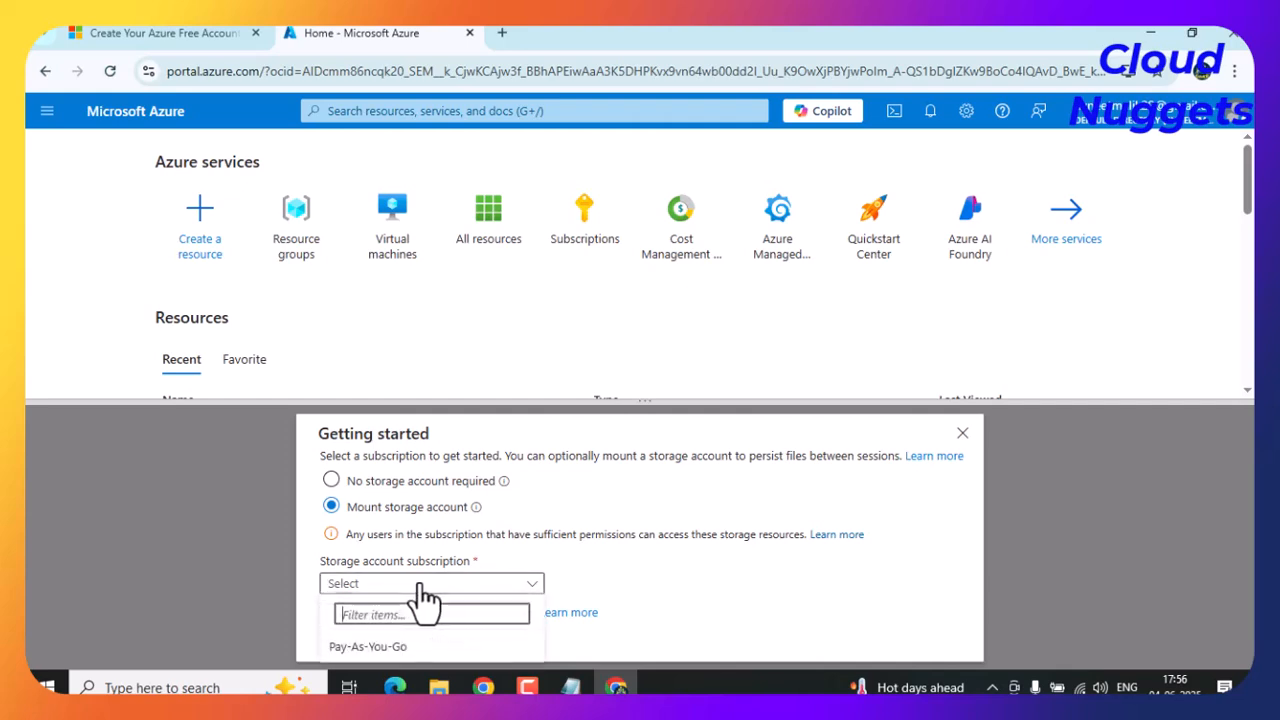
click(368, 647)
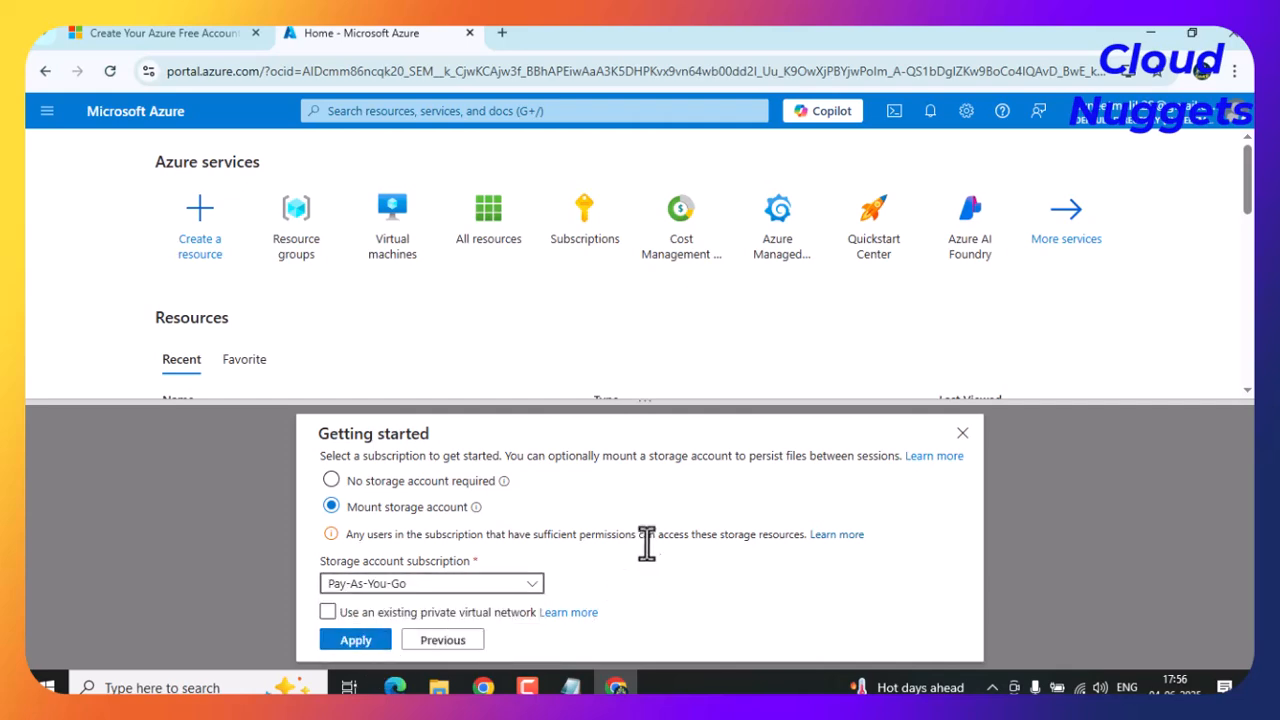
click(363, 487)
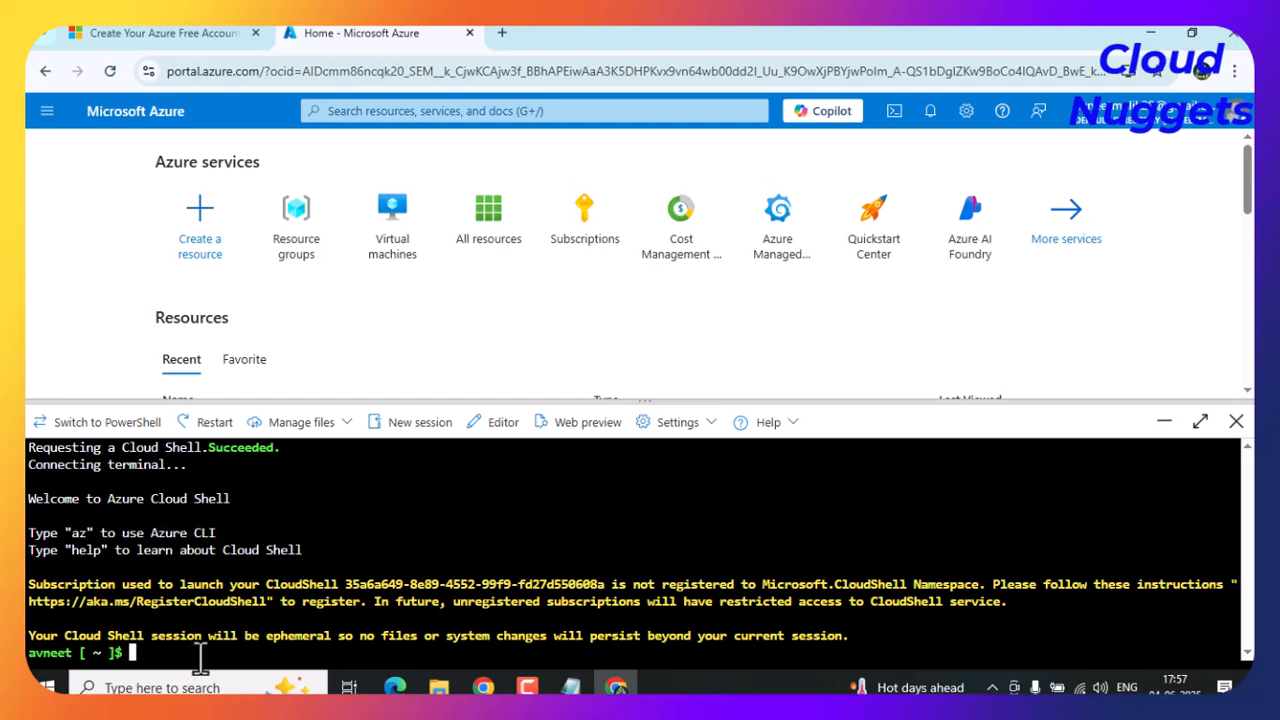
Run the help command in the Bash session and read through its output.
text(clear)
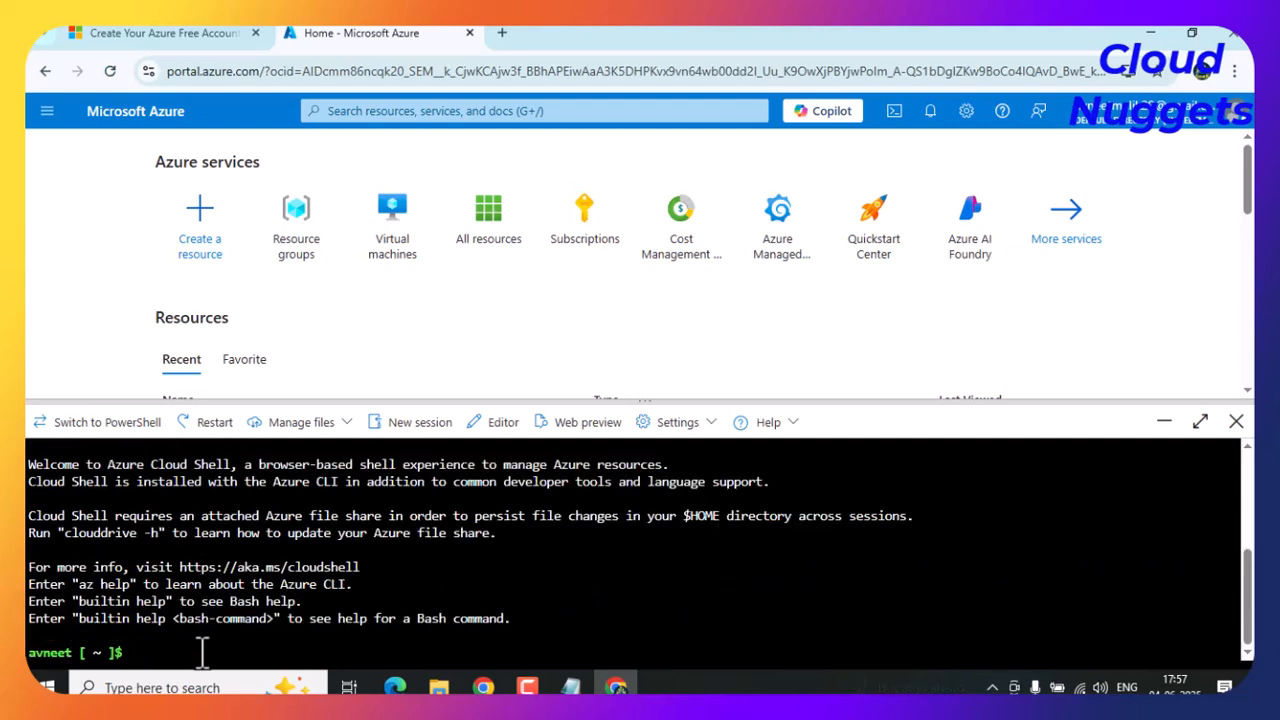
scroll(218, 618, up, 4)
scroll(271, 543, down, 2)
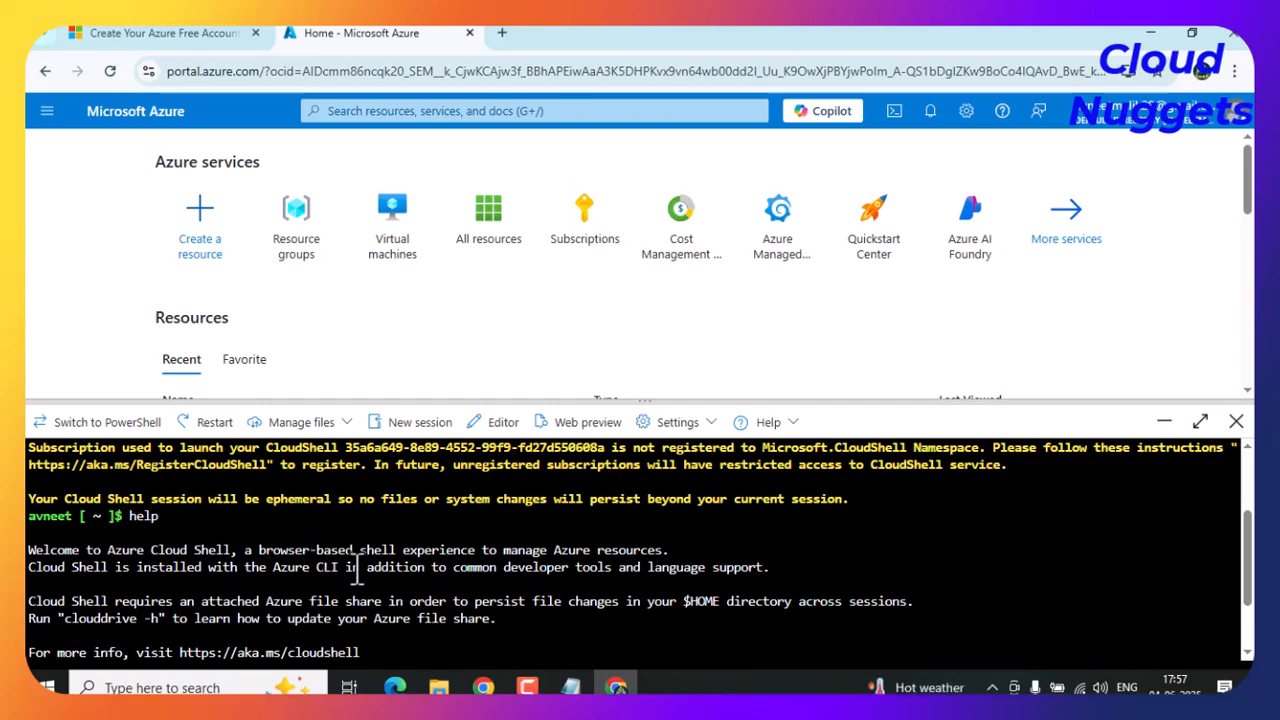
scroll(357, 567, up, 3)
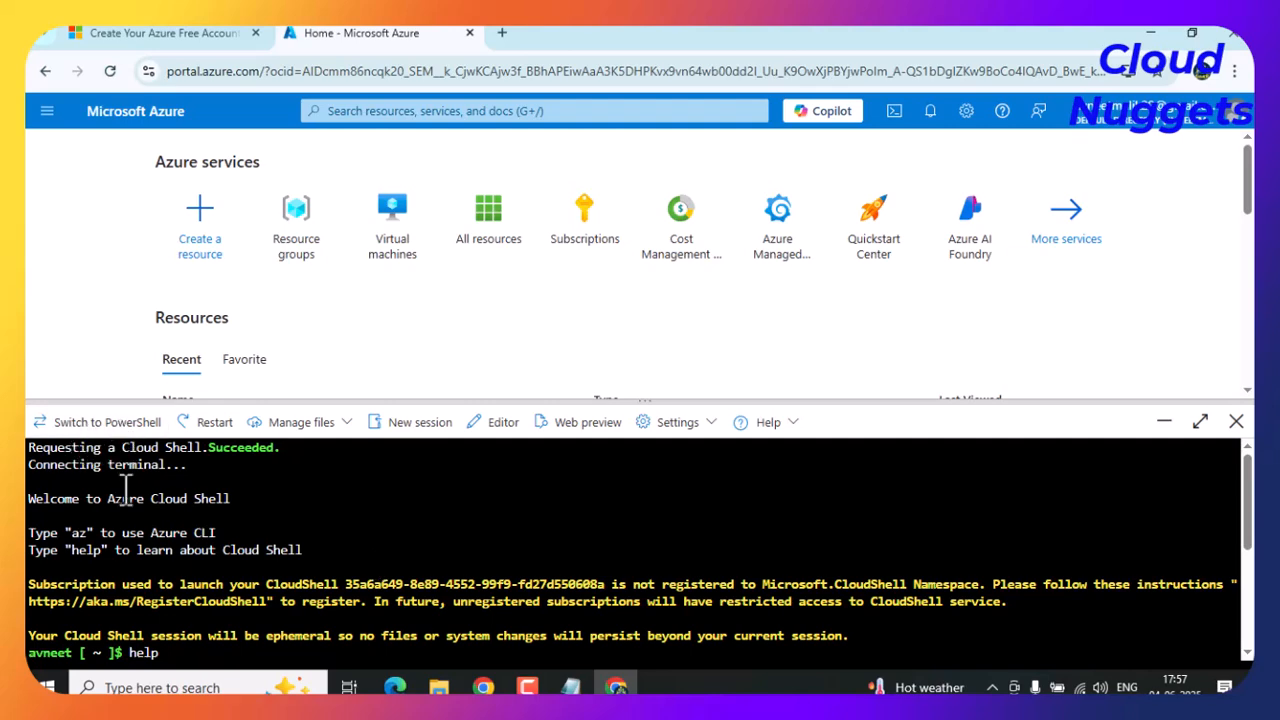
Switch Cloud Shell from Bash to PowerShell and restart the session.
click(104, 424)
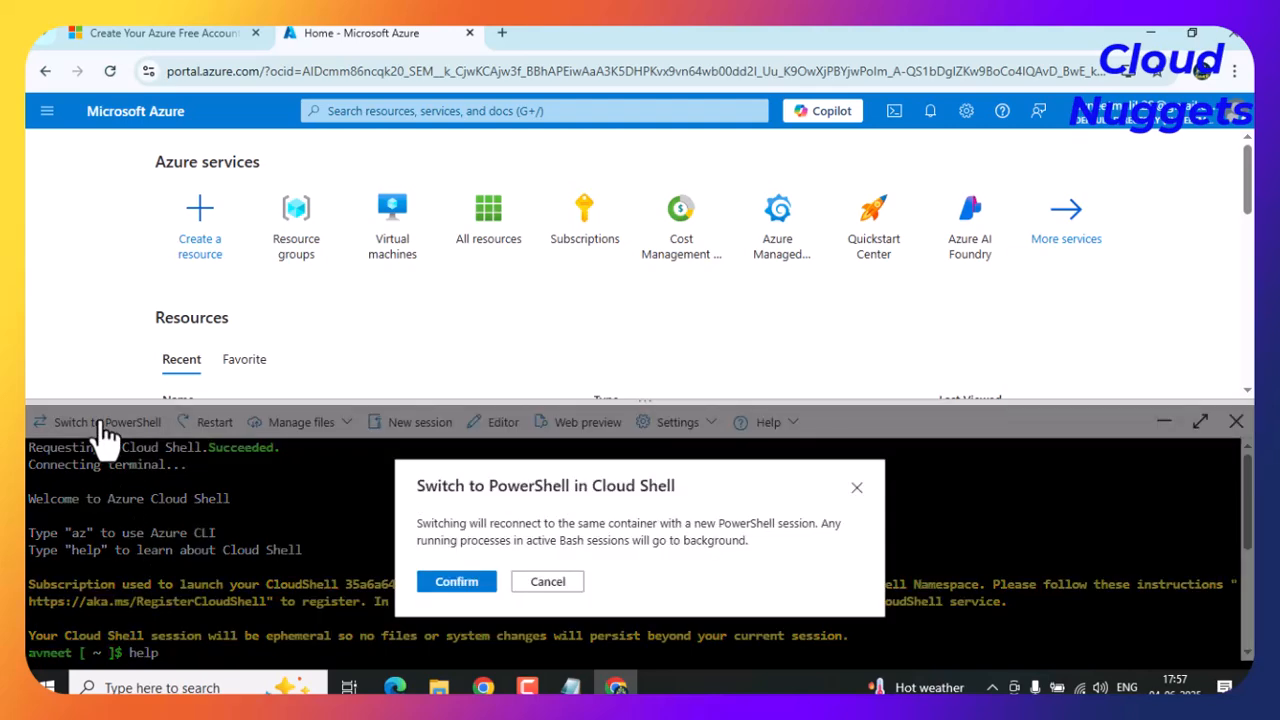
click(457, 583)
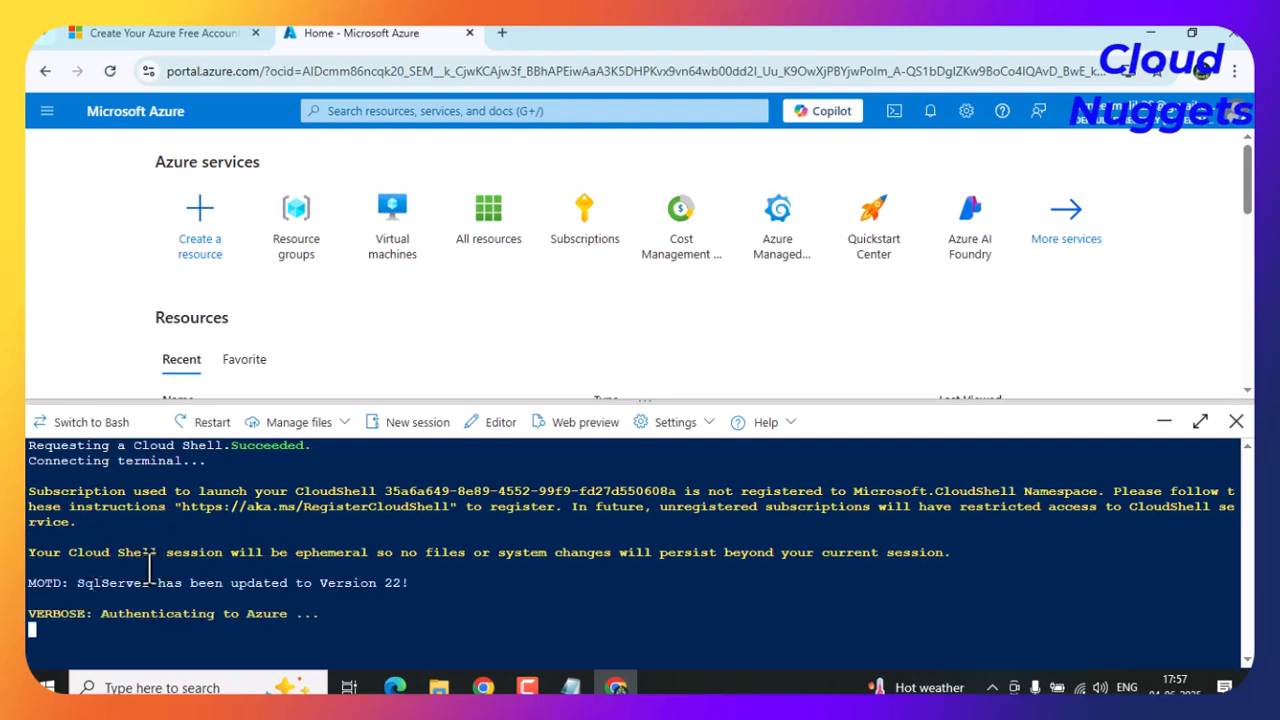
click(208, 422)
click(562, 586)
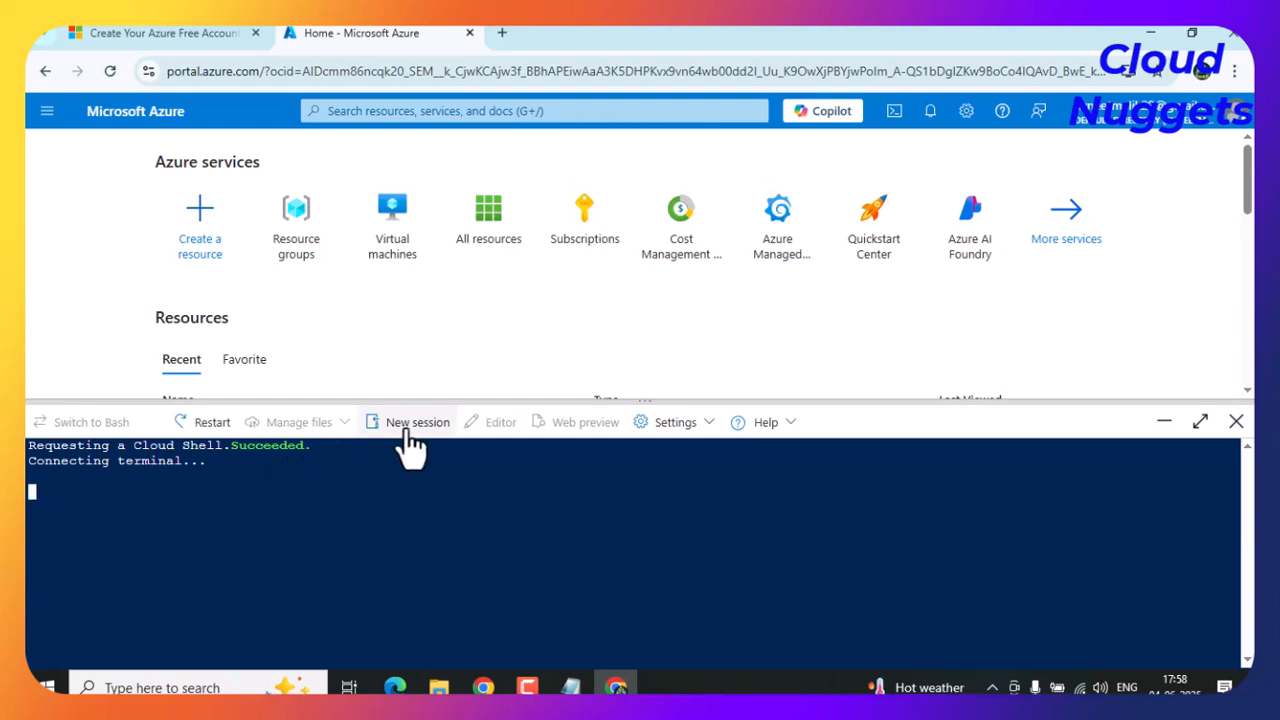
Review the Cloud Shell text size settings and help links, and close Cloud Shell.
click(667, 432)
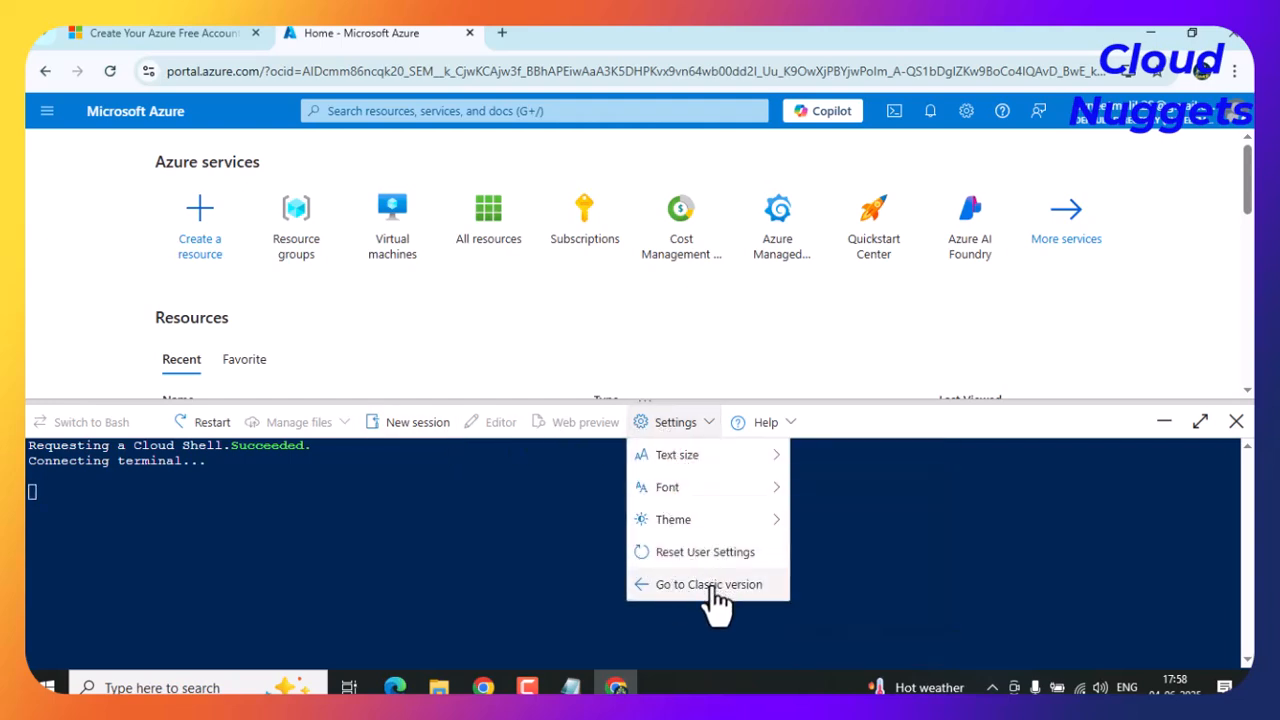
mouse_move(724, 460)
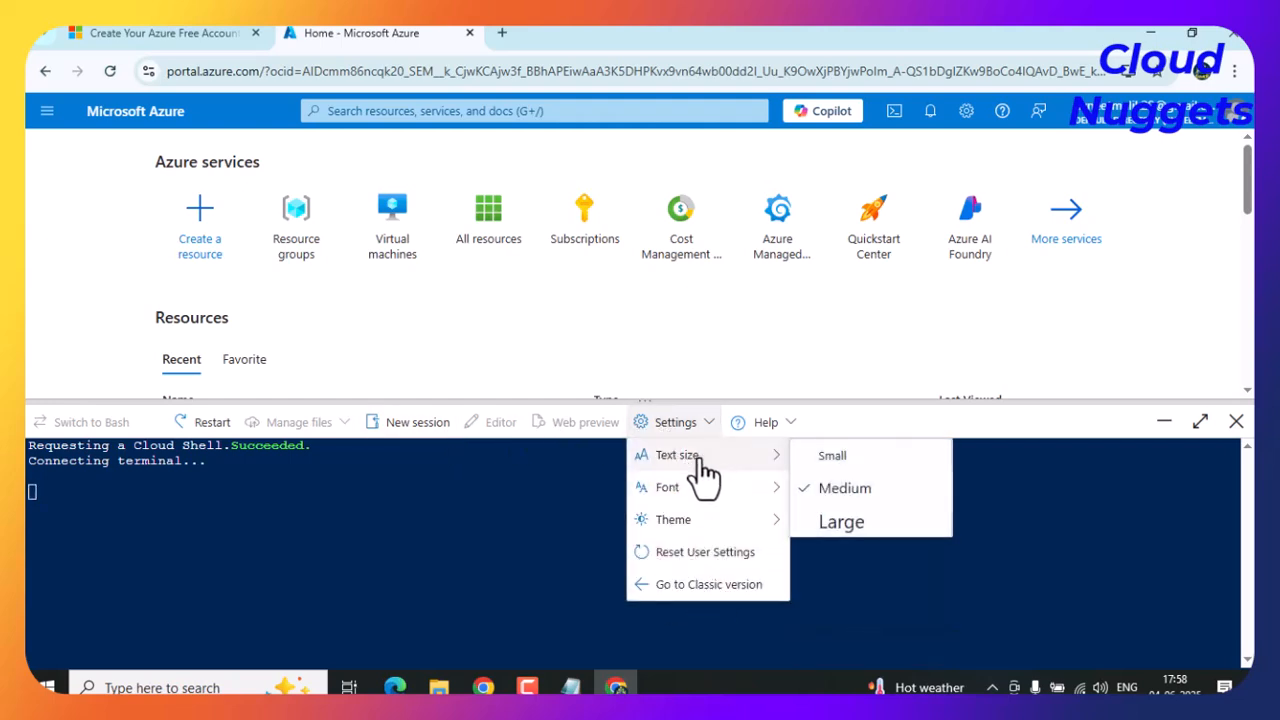
click(789, 428)
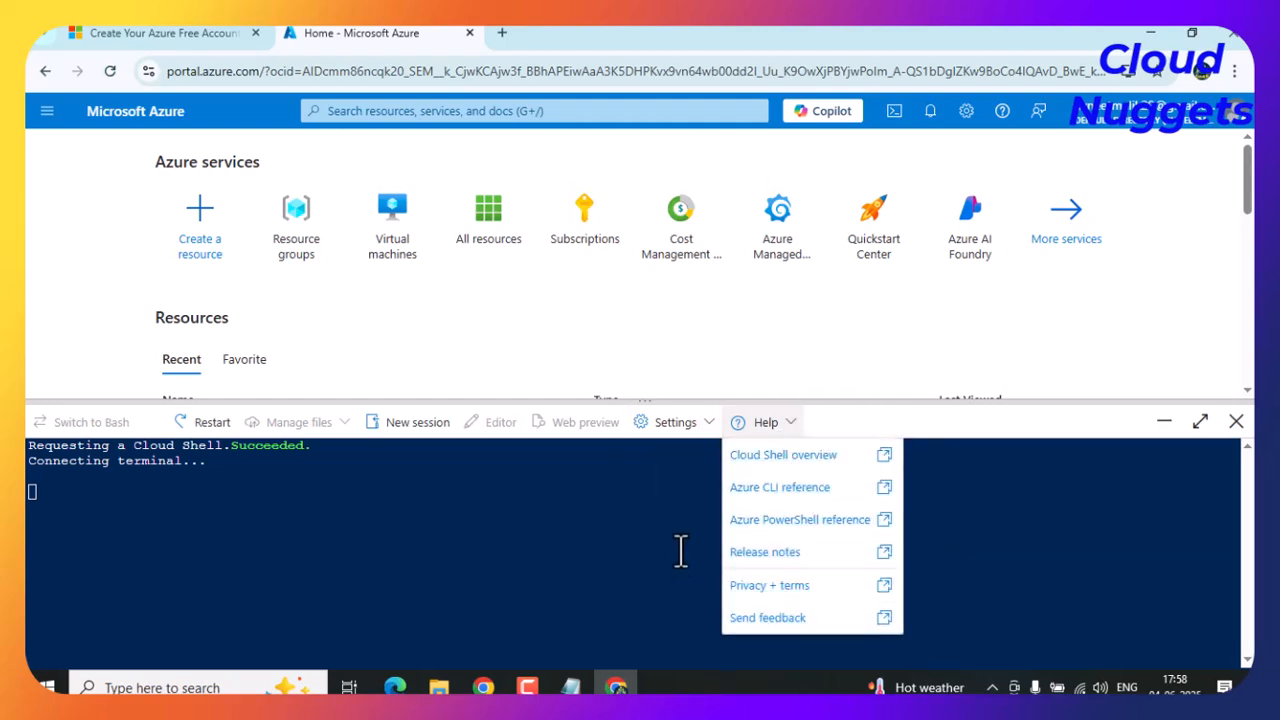
click(526, 536)
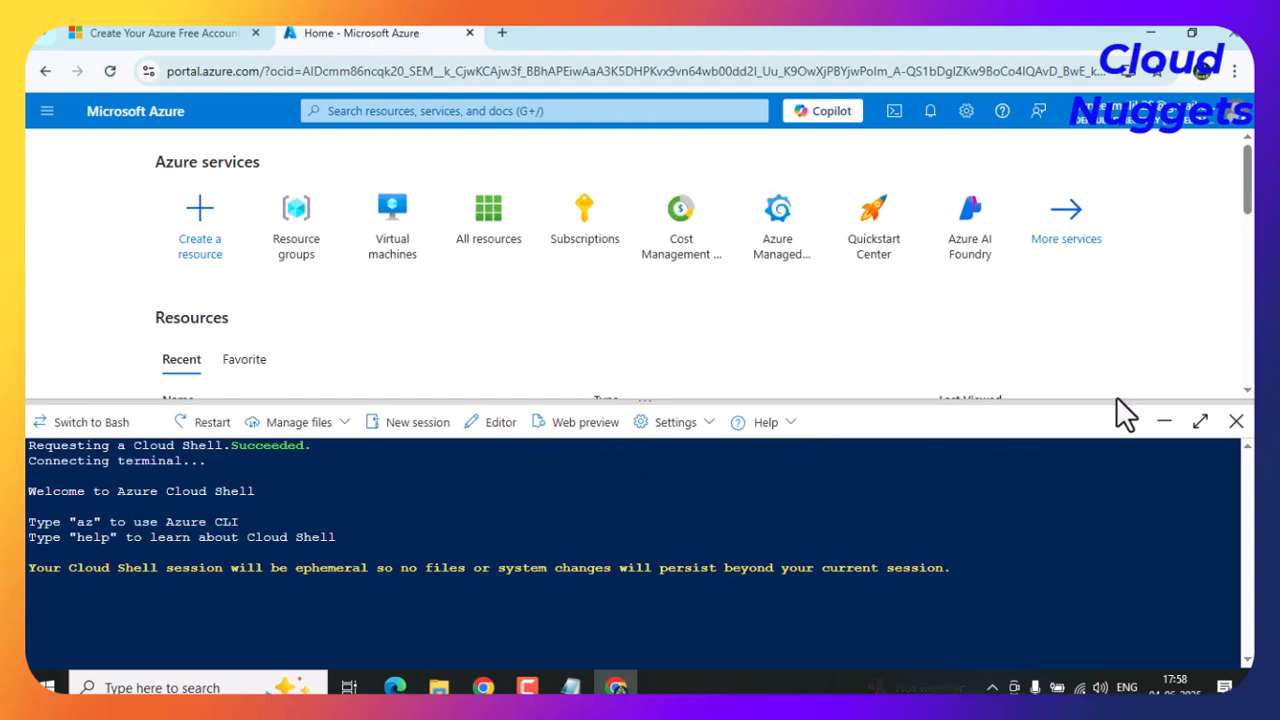
click(1236, 423)
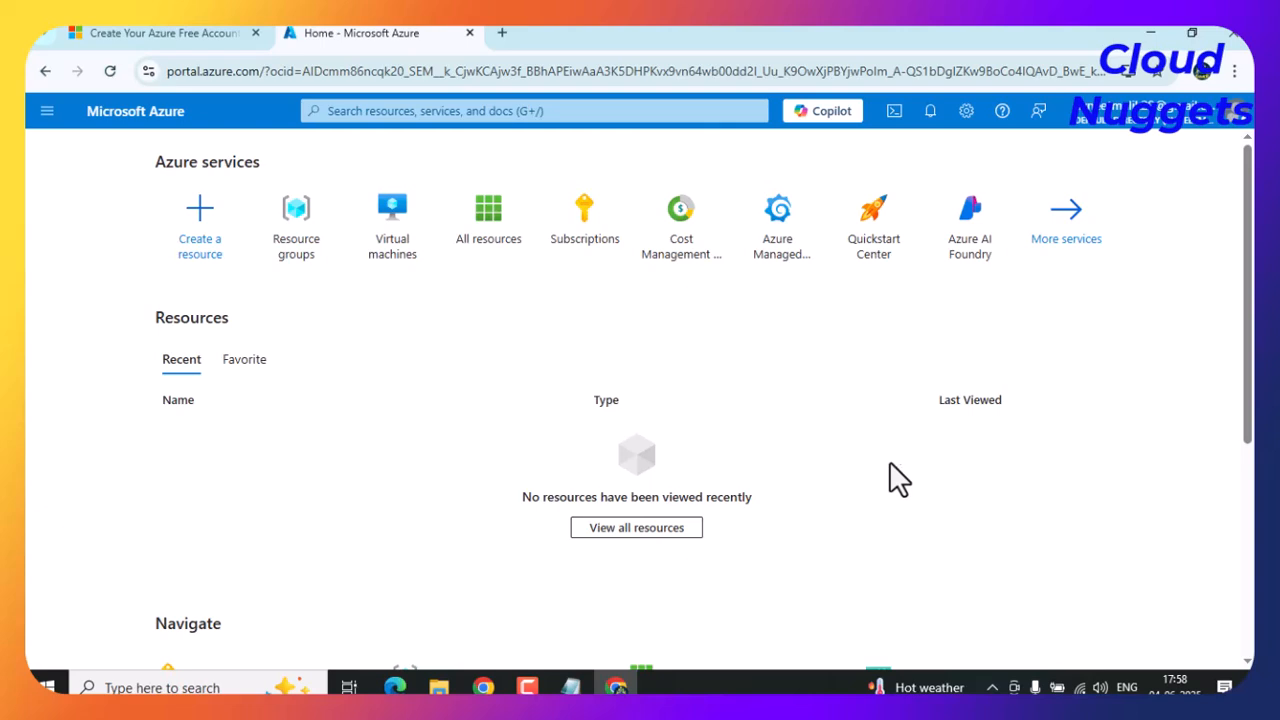
Search the whole portal for "virtual machine", review the suggested services, marketplace items and documentation, and dismiss the search.
click(473, 112)
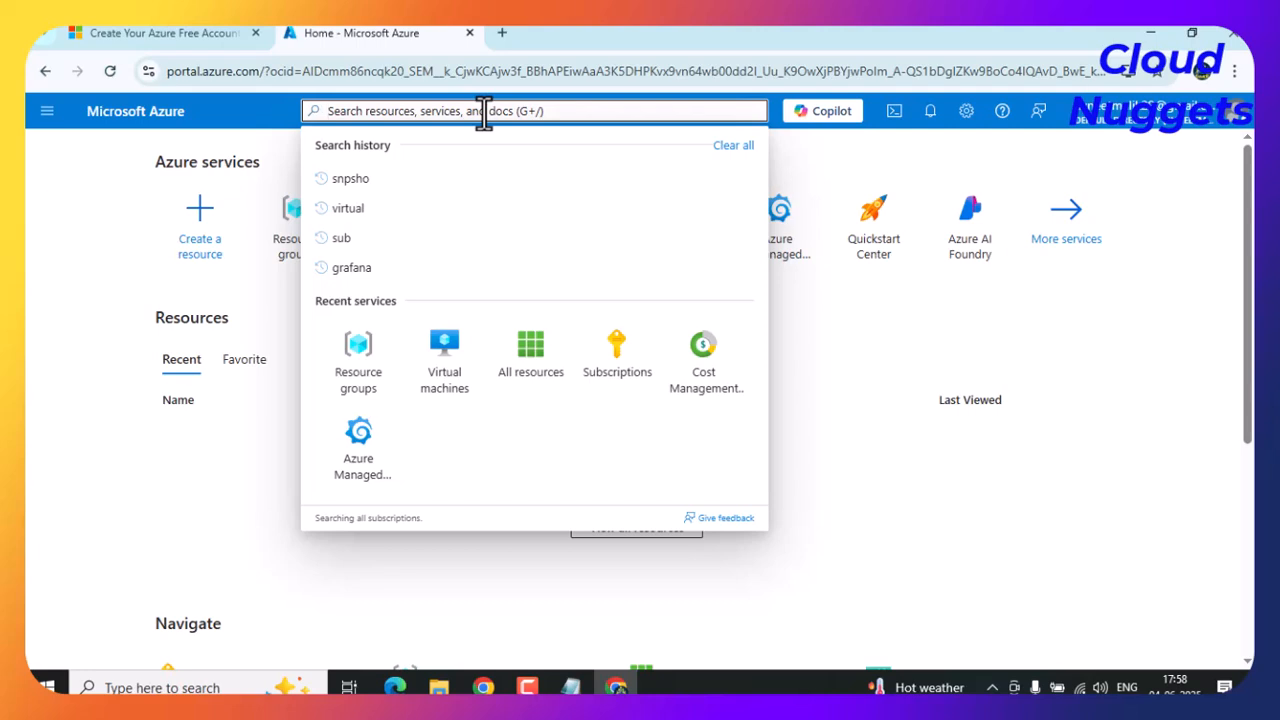
text(v)
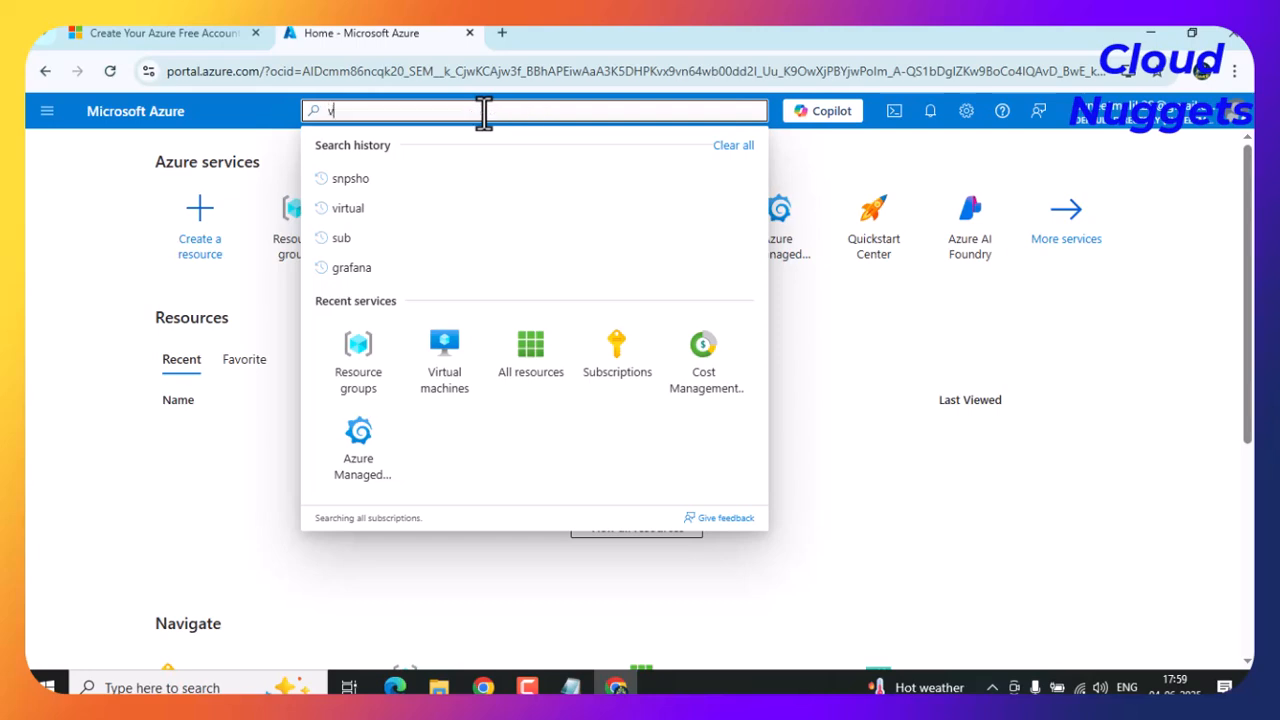
text(irtu)
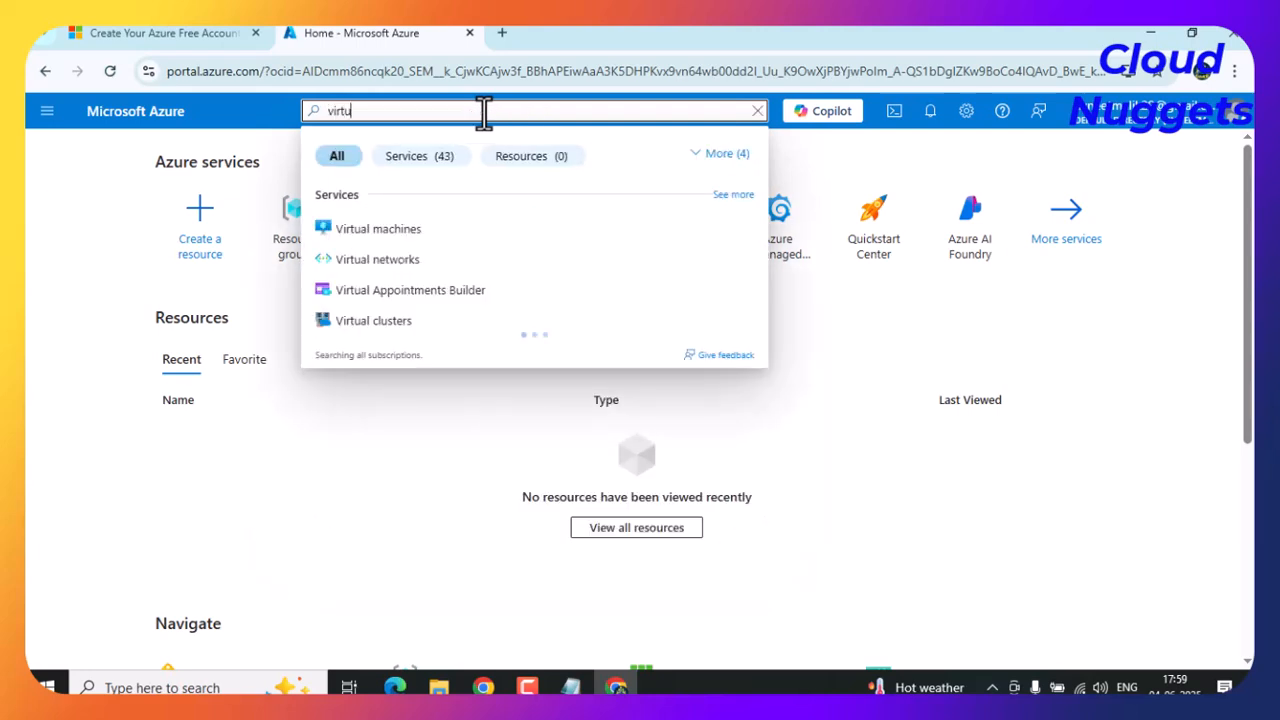
text(al mach)
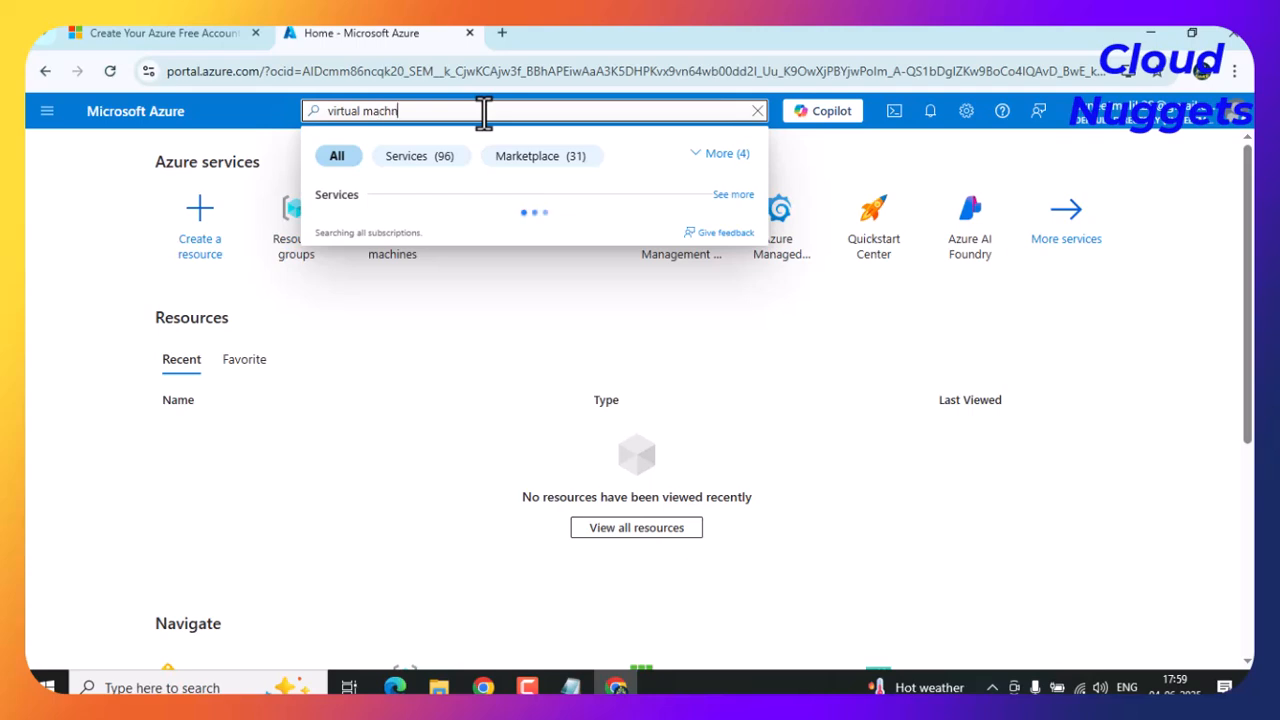
text(ine)
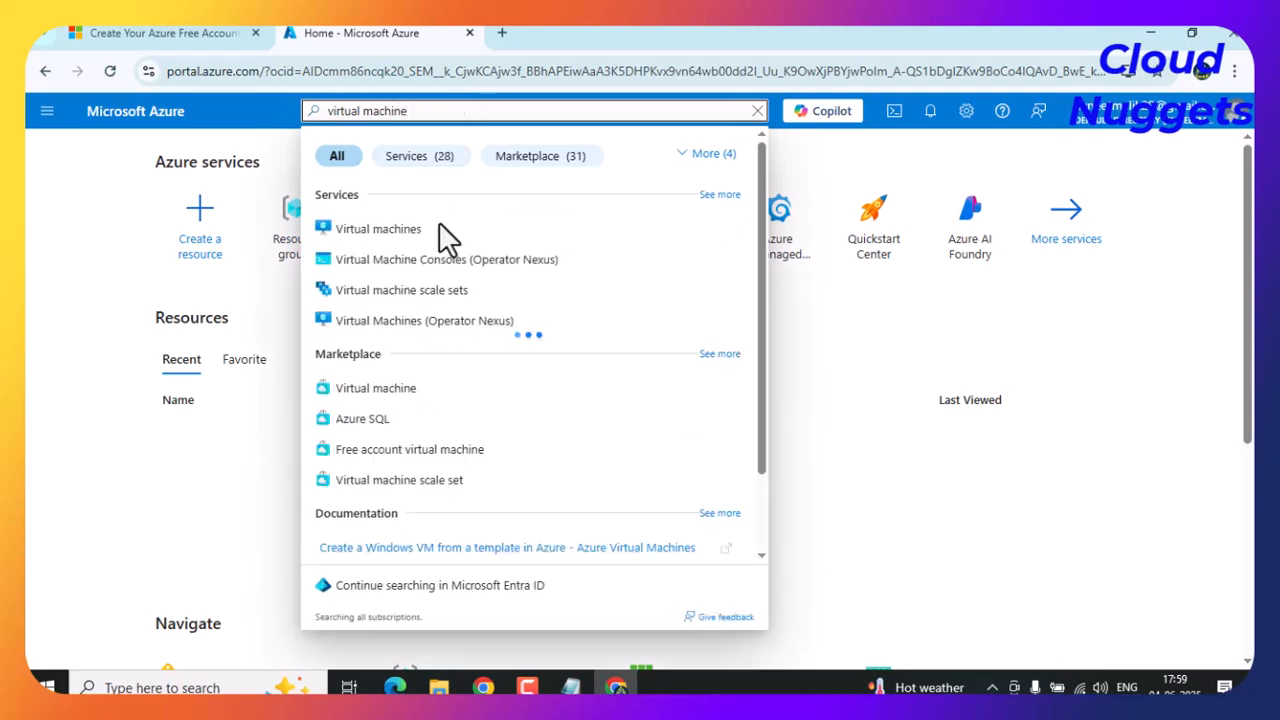
scroll(492, 408, down, 1)
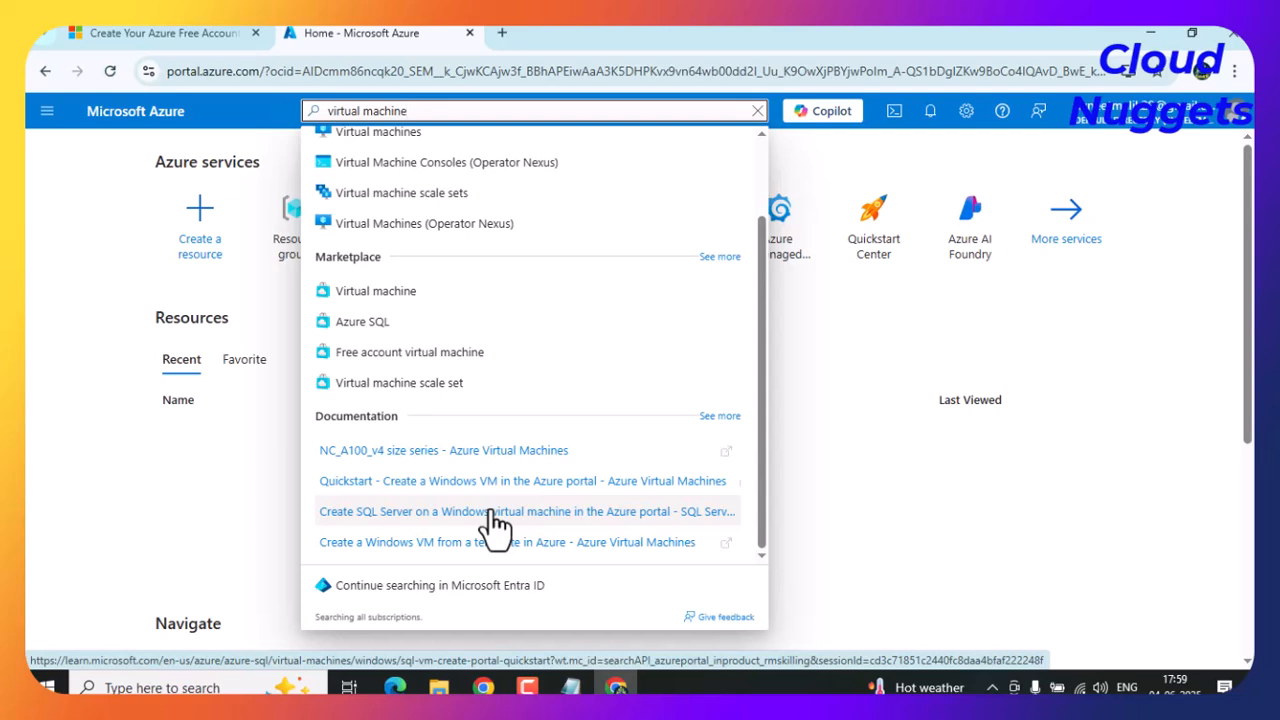
click(862, 346)
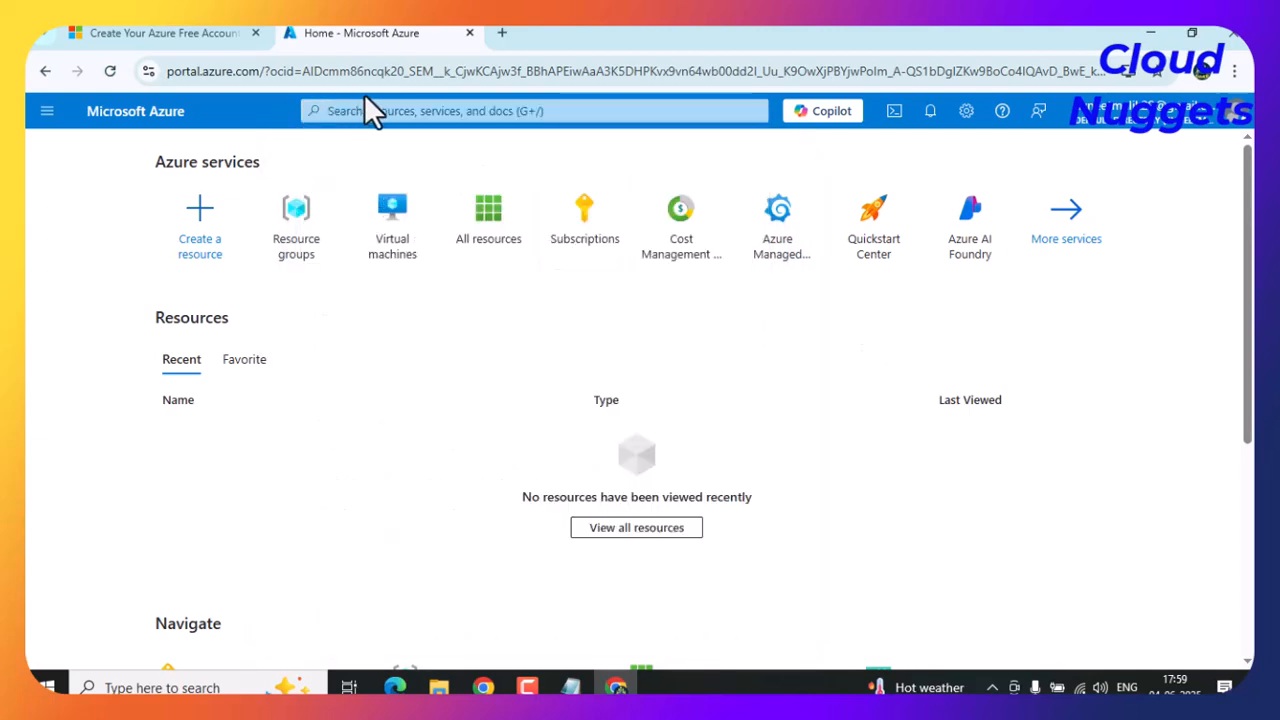
click(397, 111)
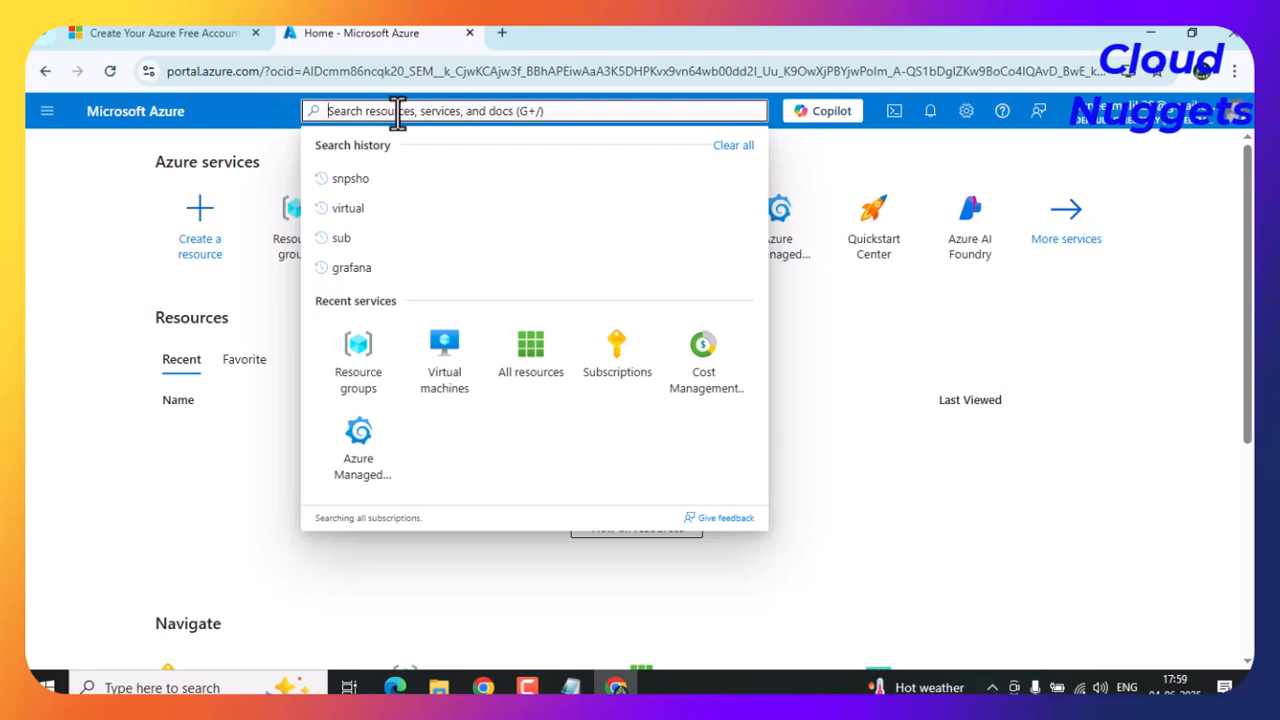
click(63, 295)
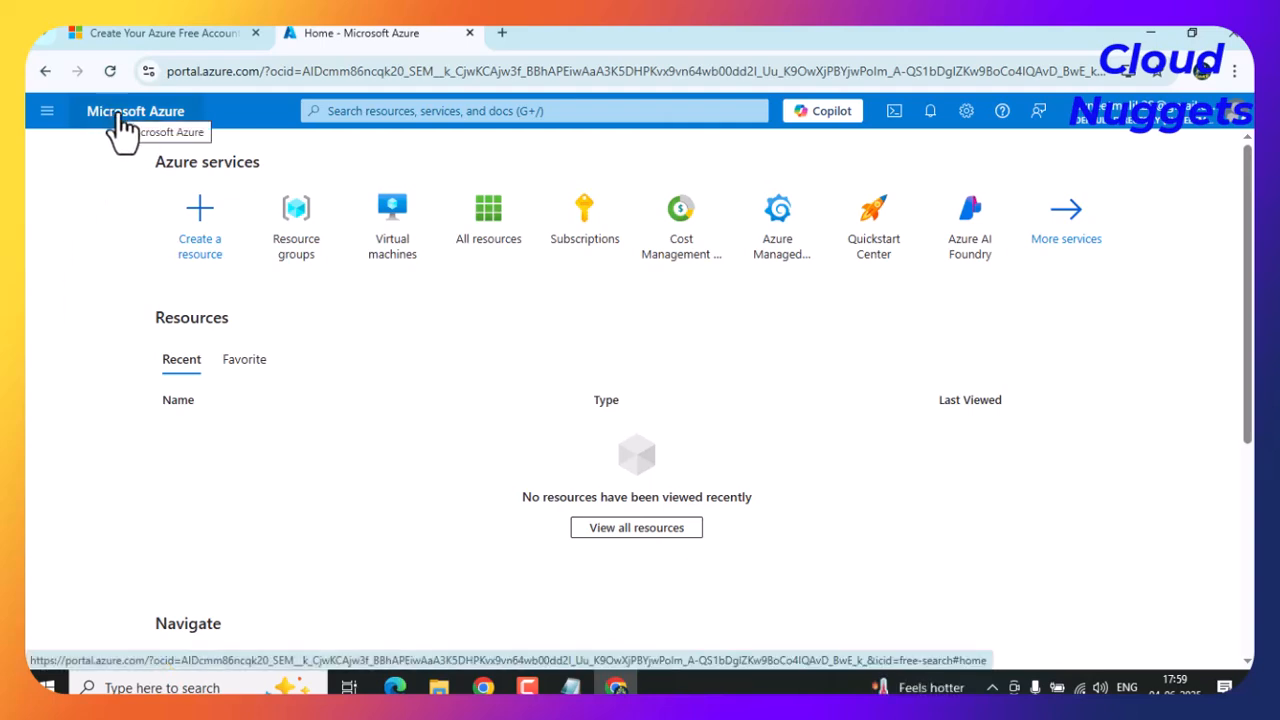
View the portal's Dashboard page and return to the Azure home page.
click(46, 111)
click(90, 205)
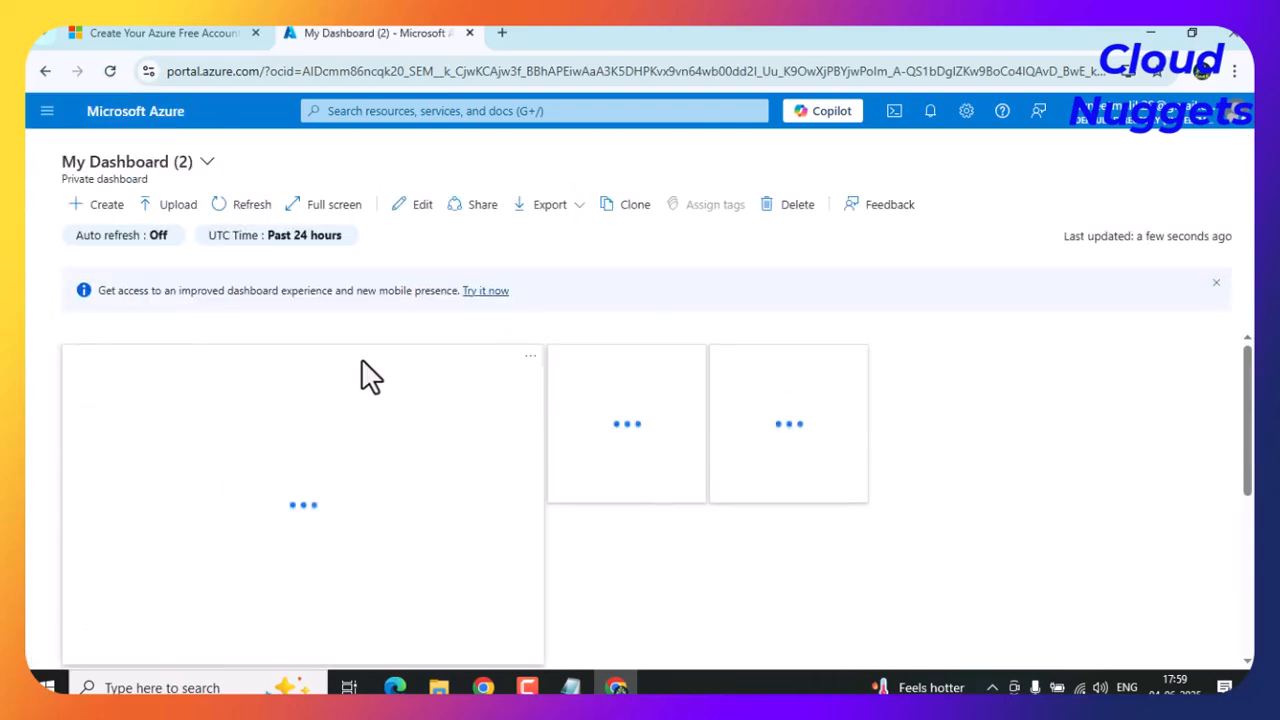
click(132, 125)
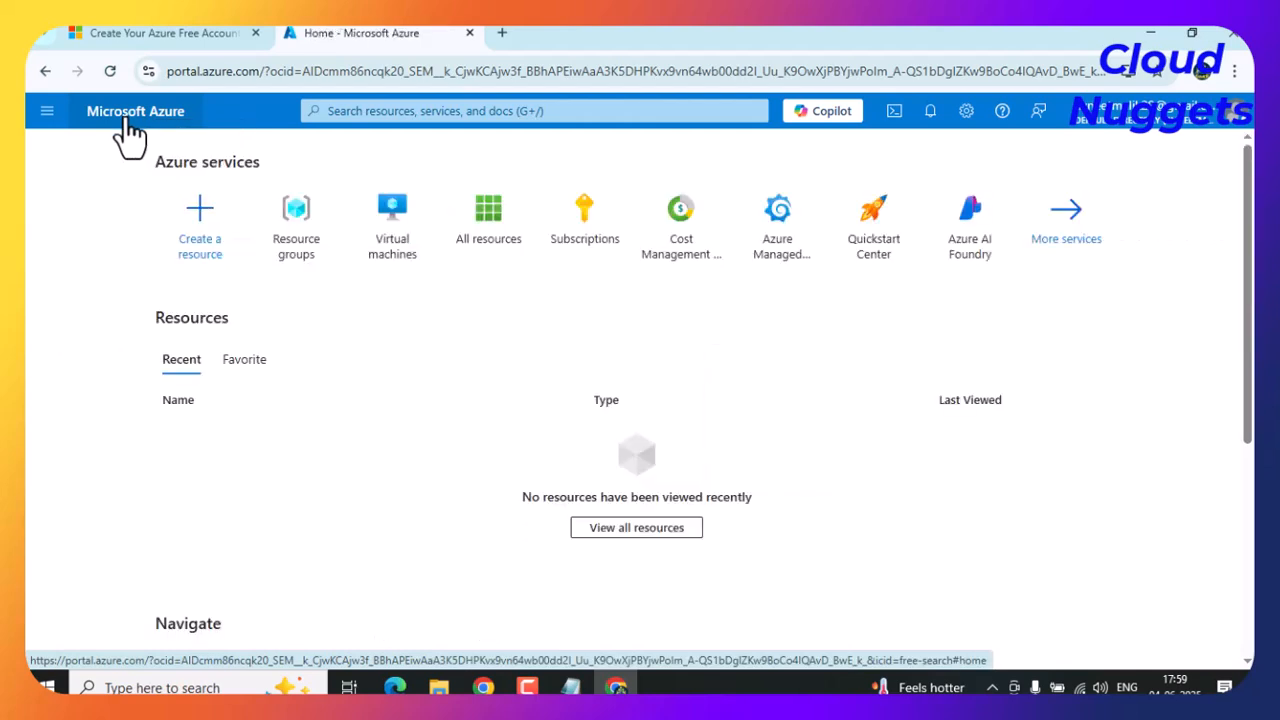
Open the Create a resource page and search its services and marketplace for "azure sto".
click(46, 112)
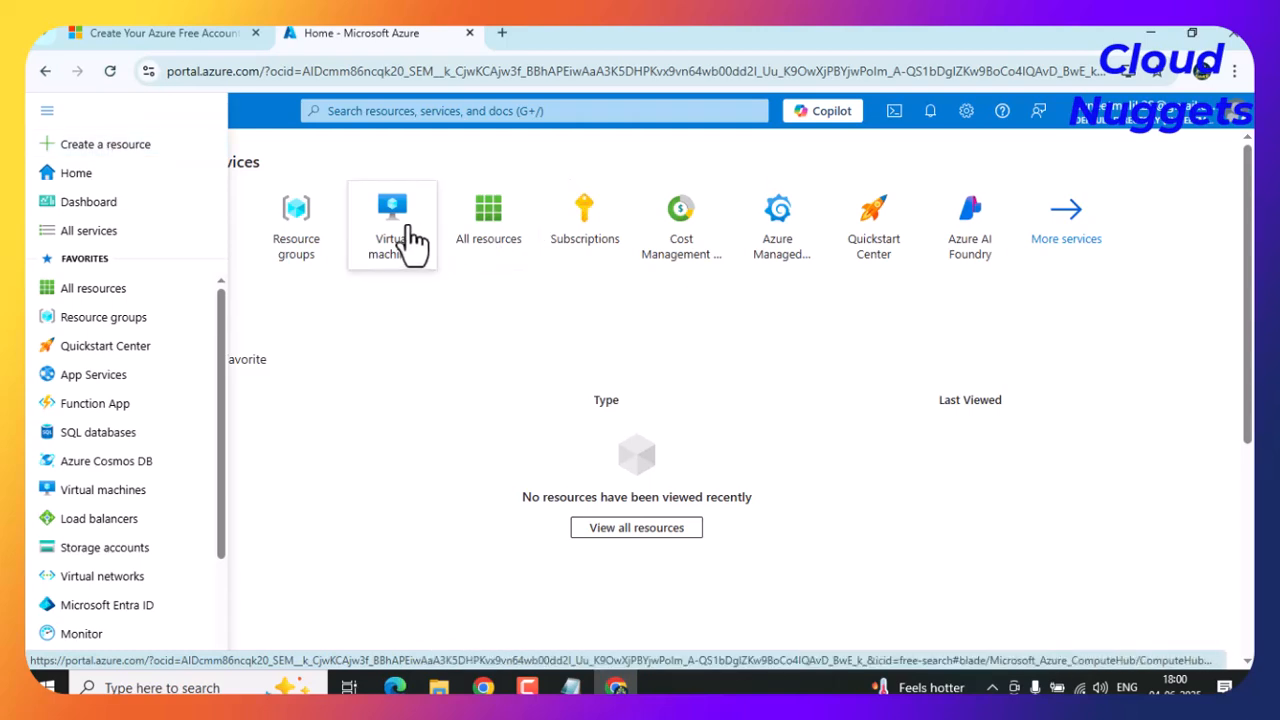
click(92, 145)
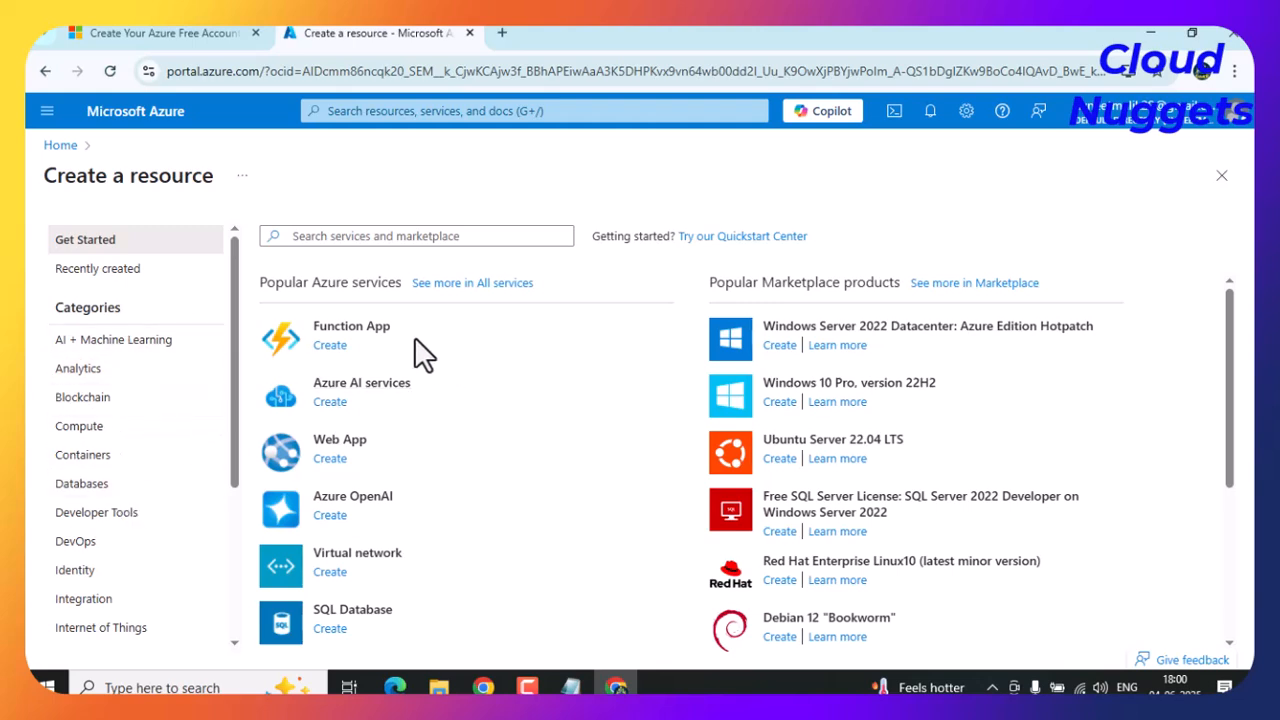
click(362, 237)
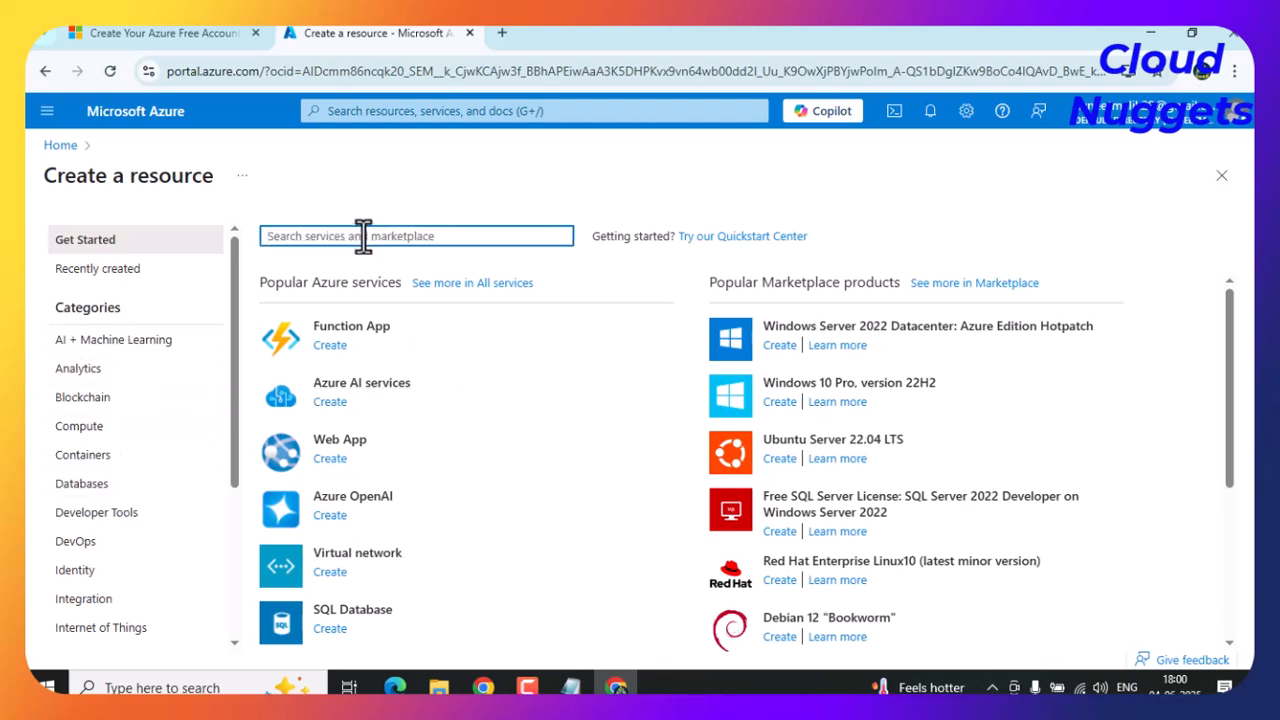
text(azure)
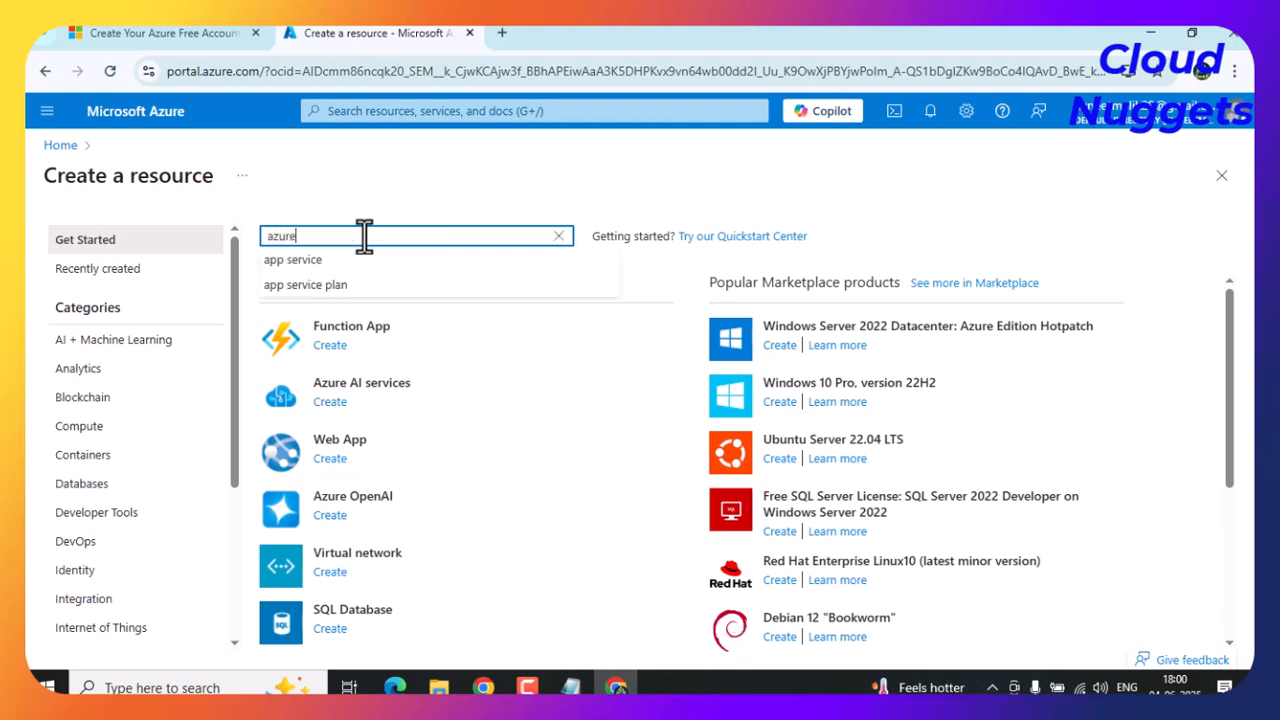
text( s)
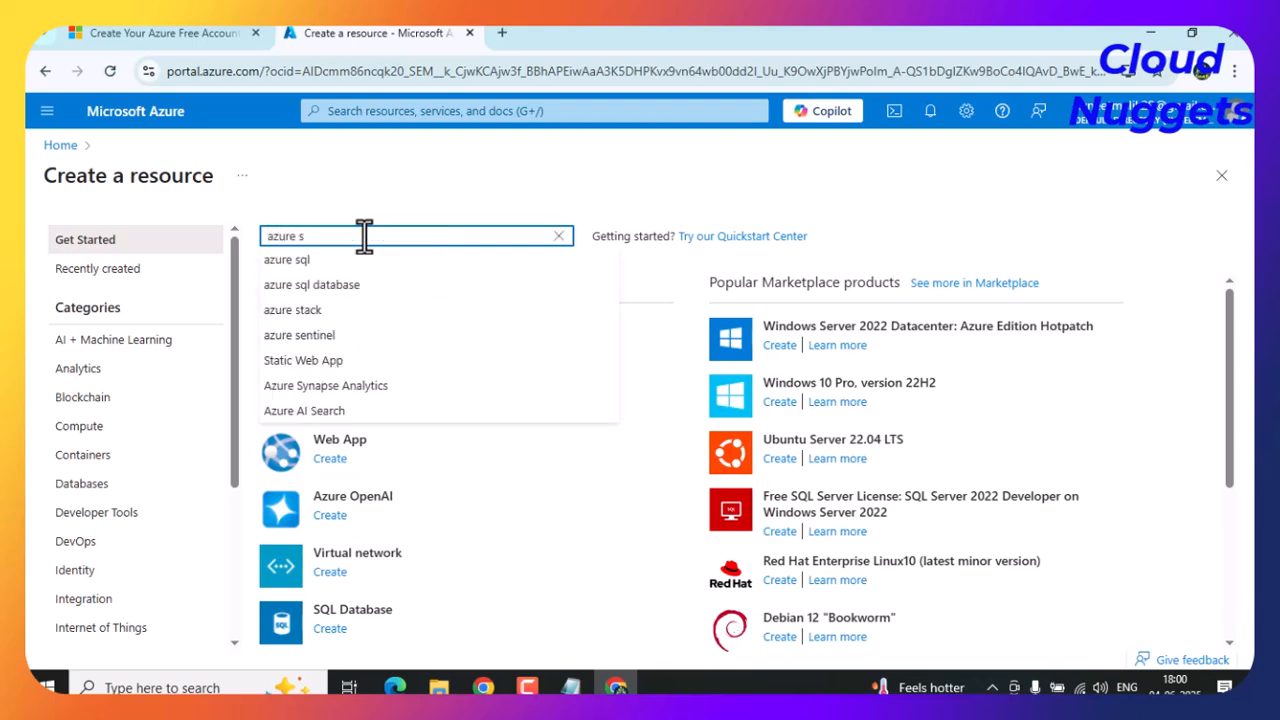
text(to)
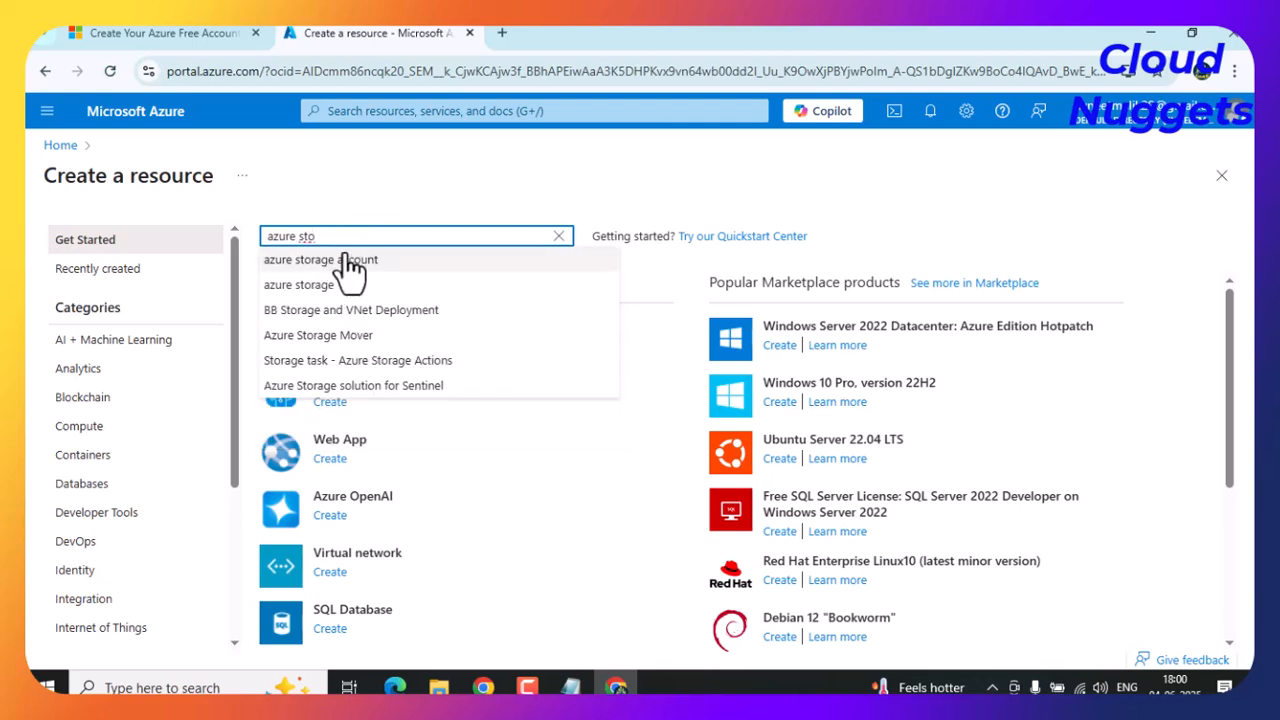
Replace the services and marketplace search term with "virtual".
drag(357, 236, 258, 233)
text(vir)
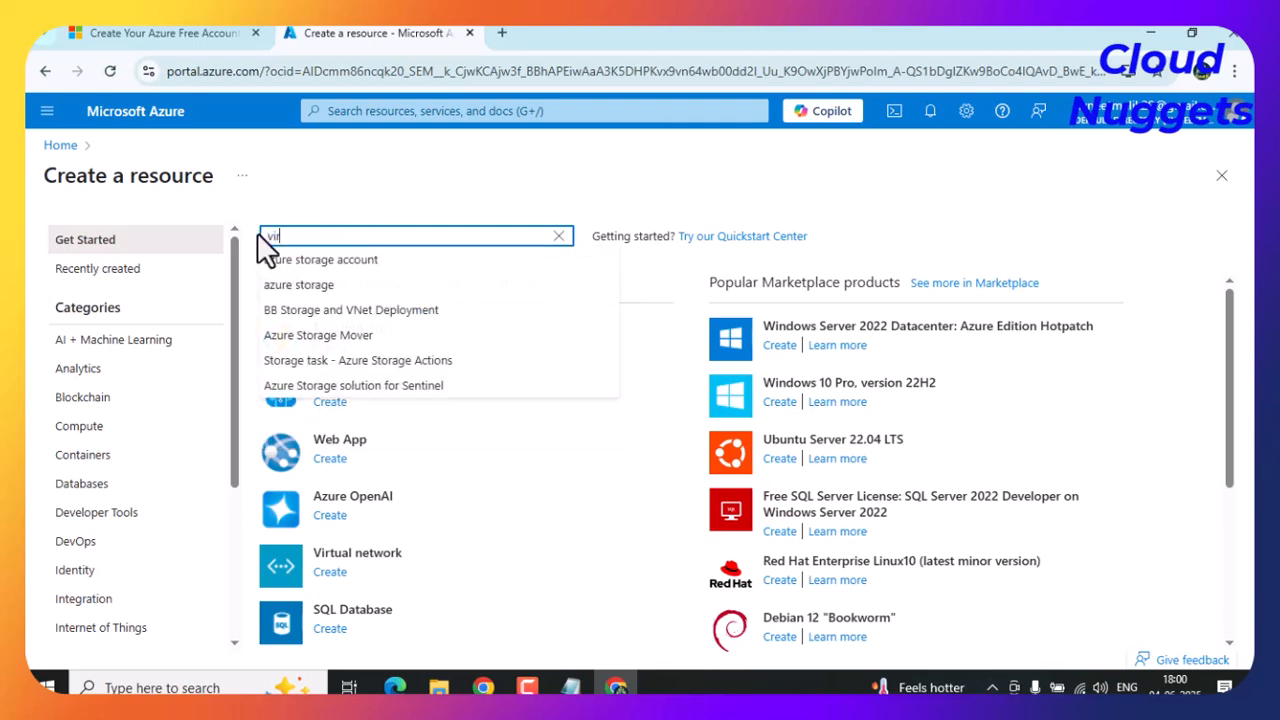
text(tual)
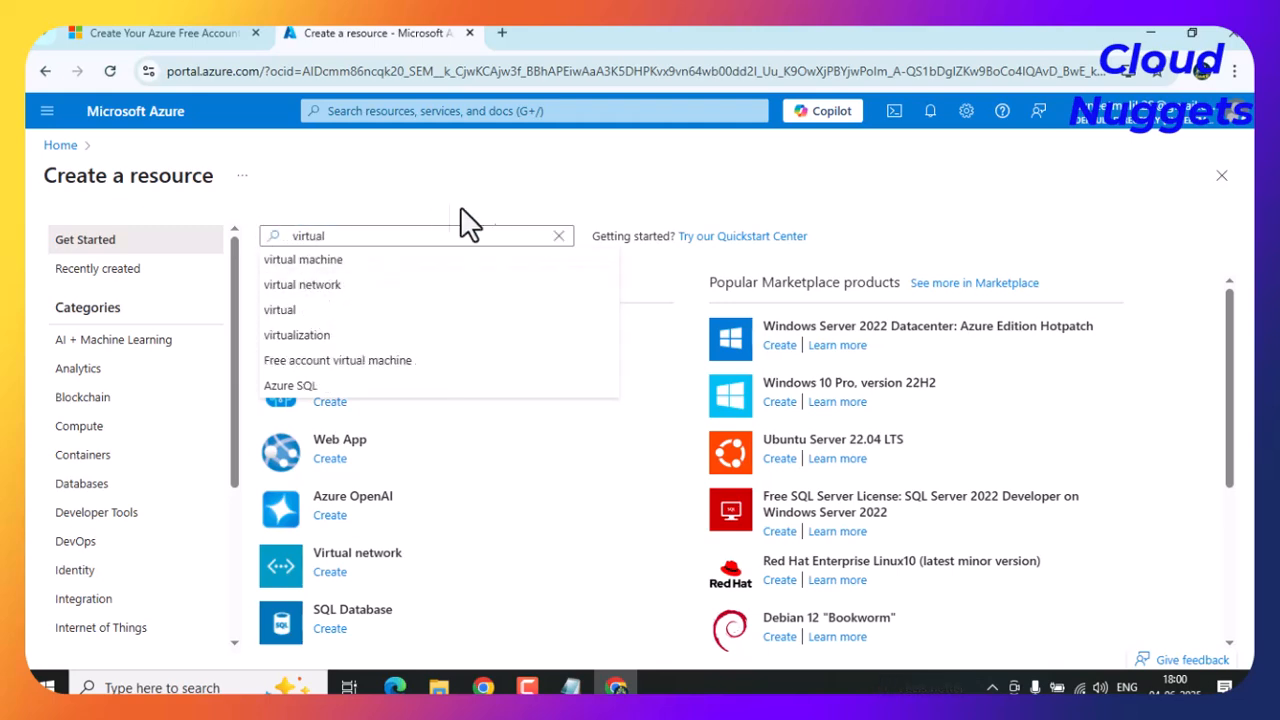
Clear the services and marketplace search, then review the popular products and the recently created resources.
click(558, 236)
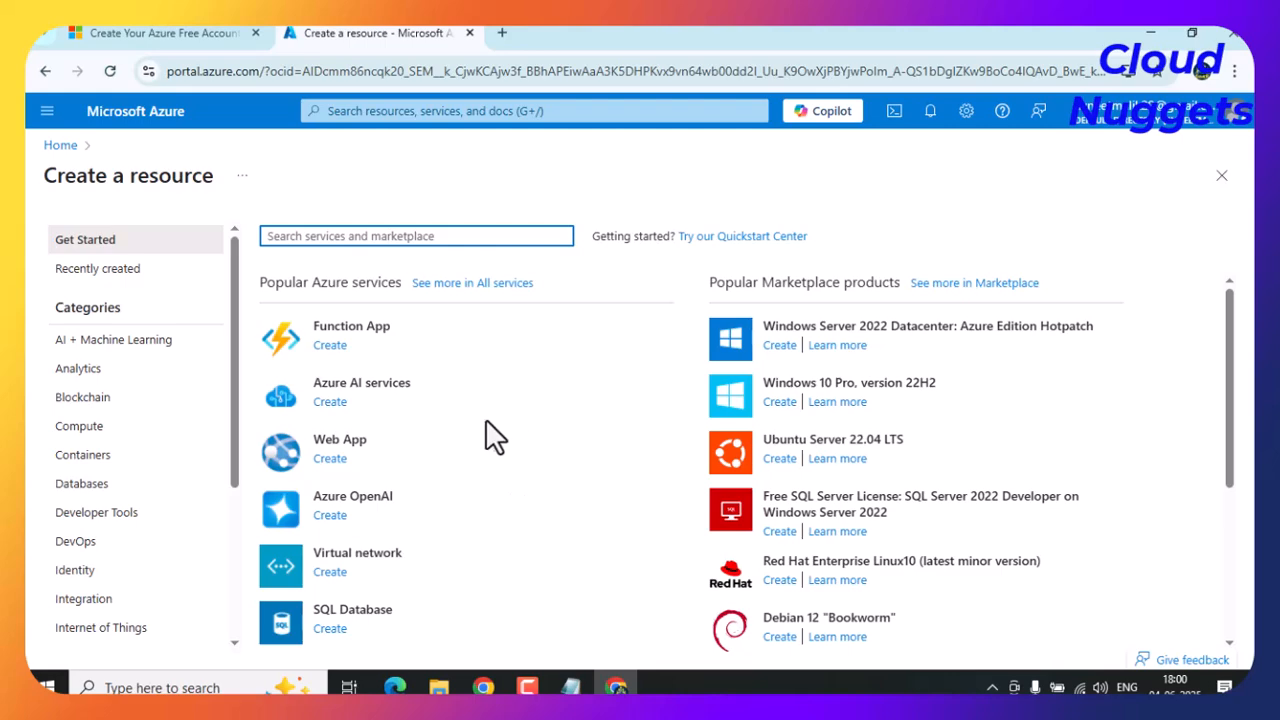
scroll(460, 390, down, 5)
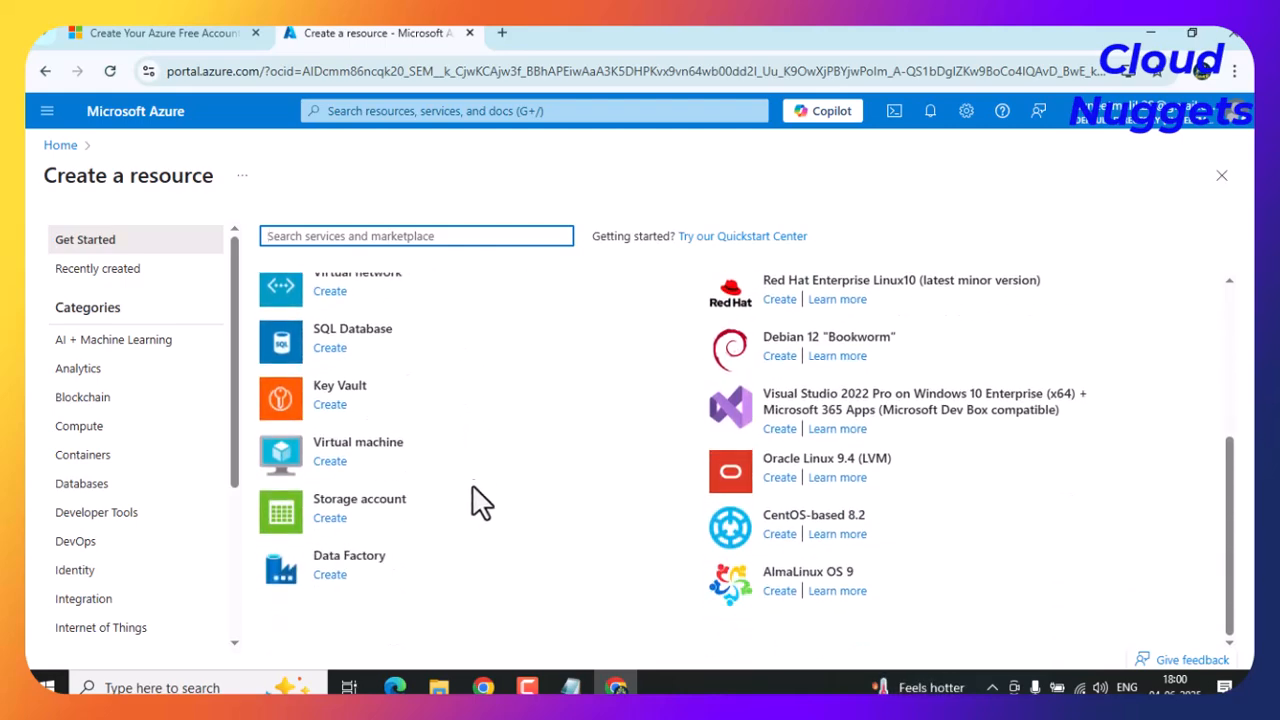
scroll(479, 540, up, 5)
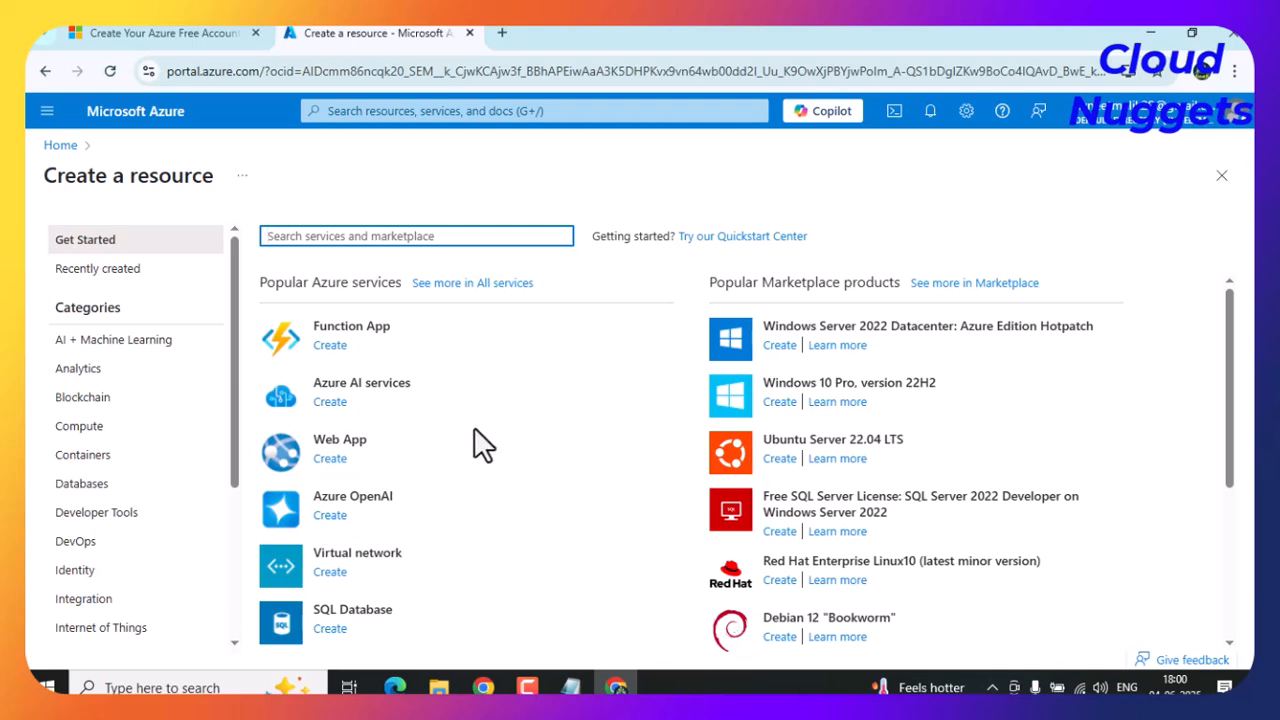
click(115, 282)
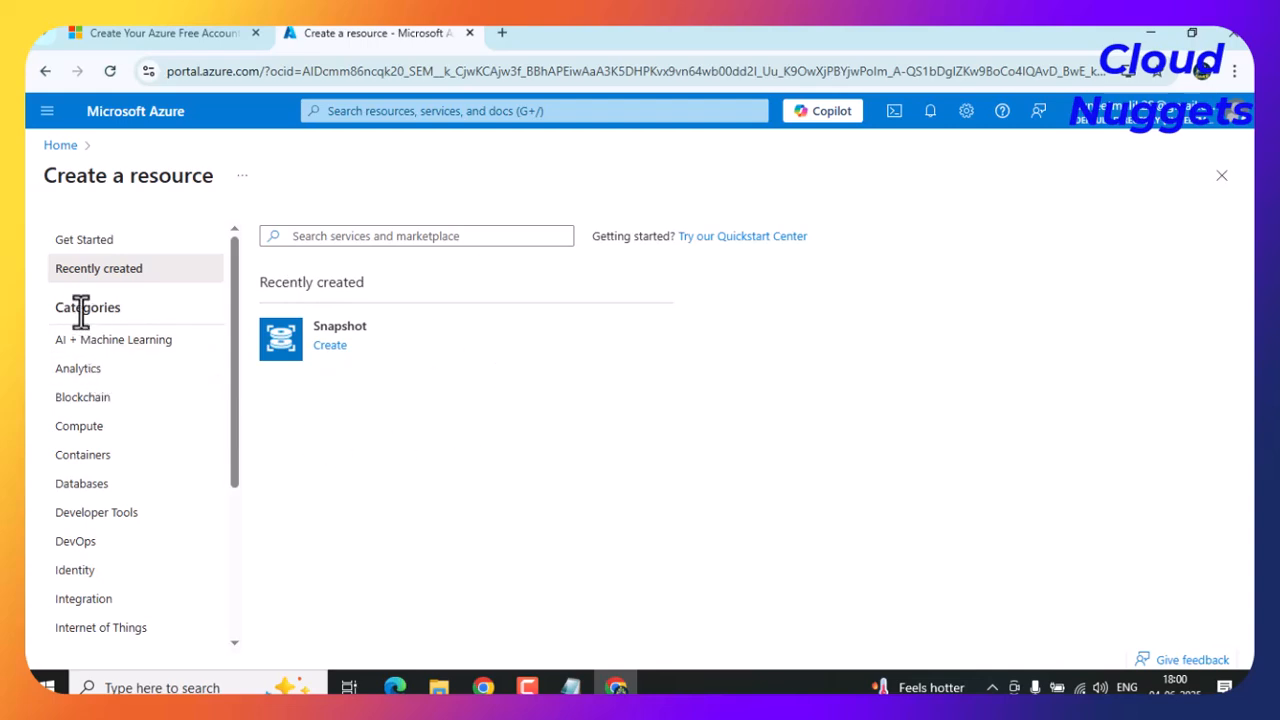
Review the popular services and marketplace products in the Compute, Containers and Databases categories.
click(76, 432)
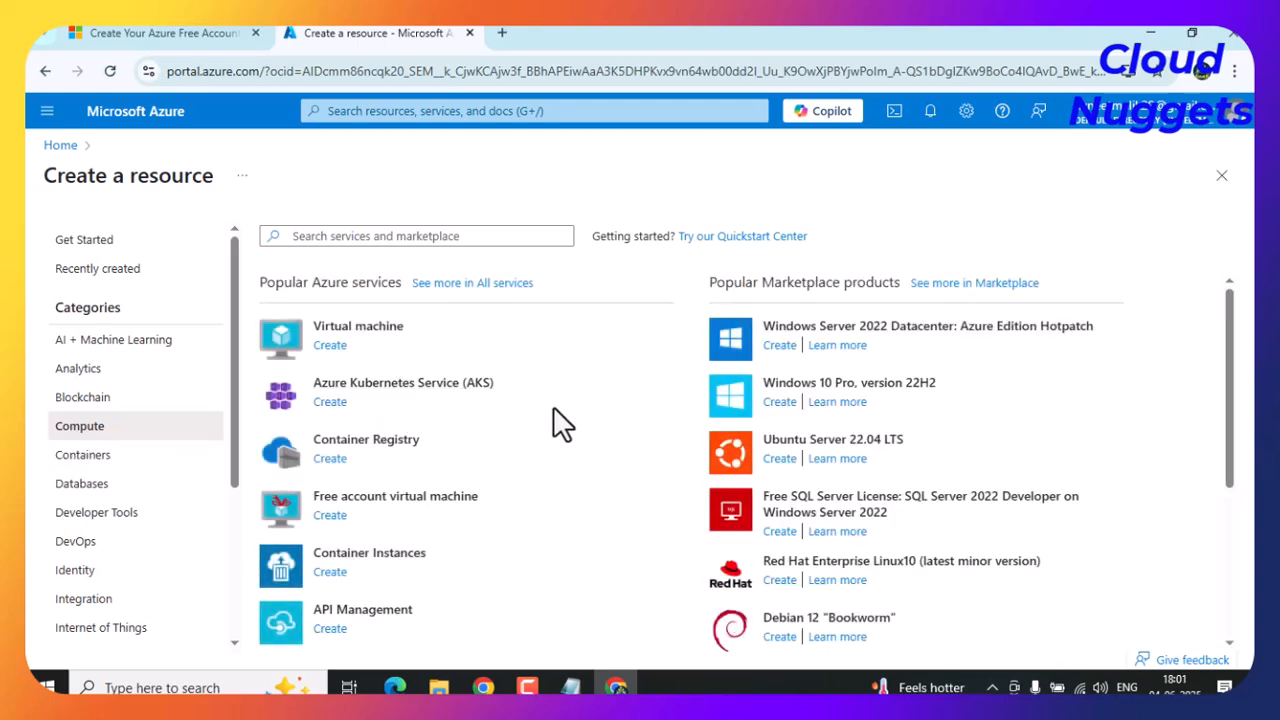
scroll(430, 443, down, 2)
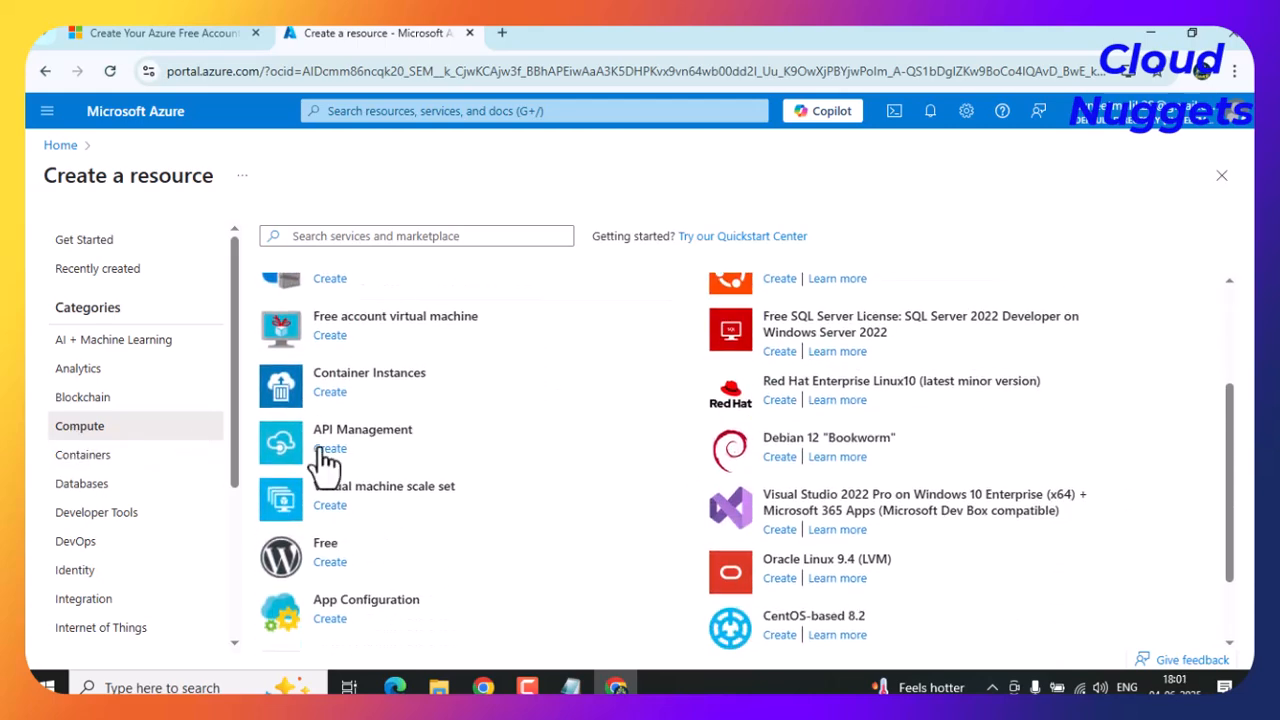
click(92, 456)
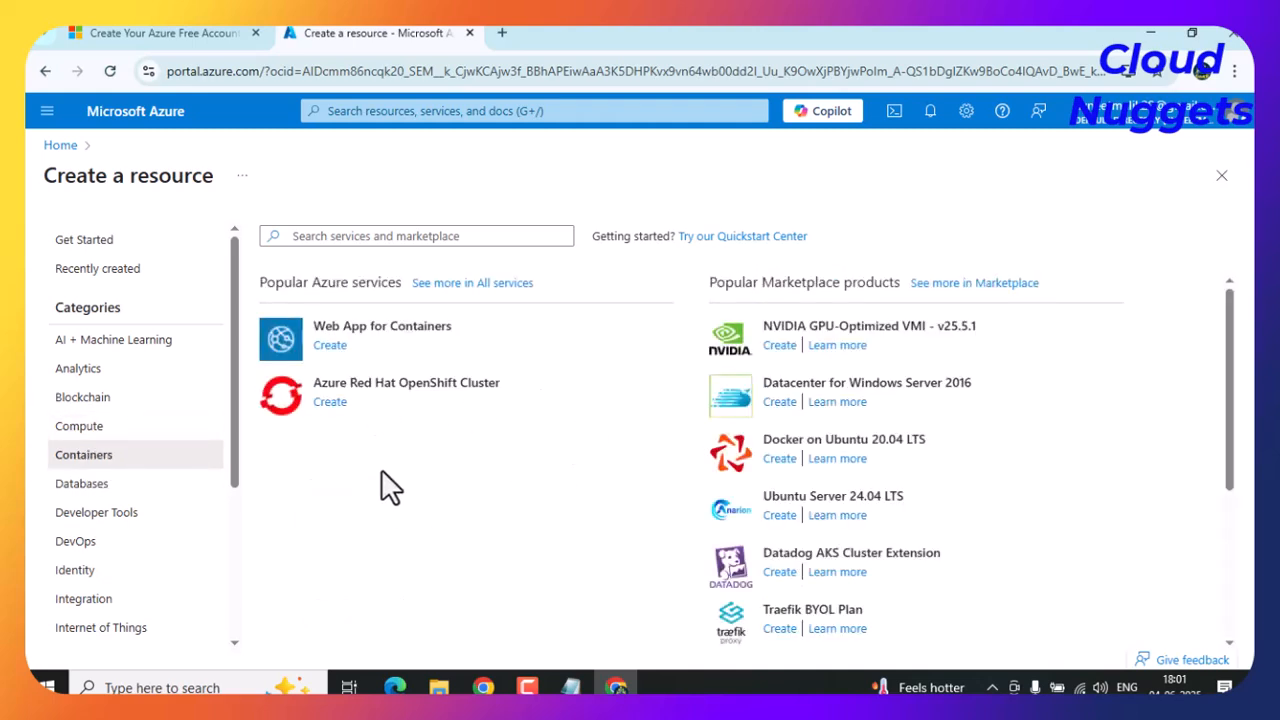
click(85, 485)
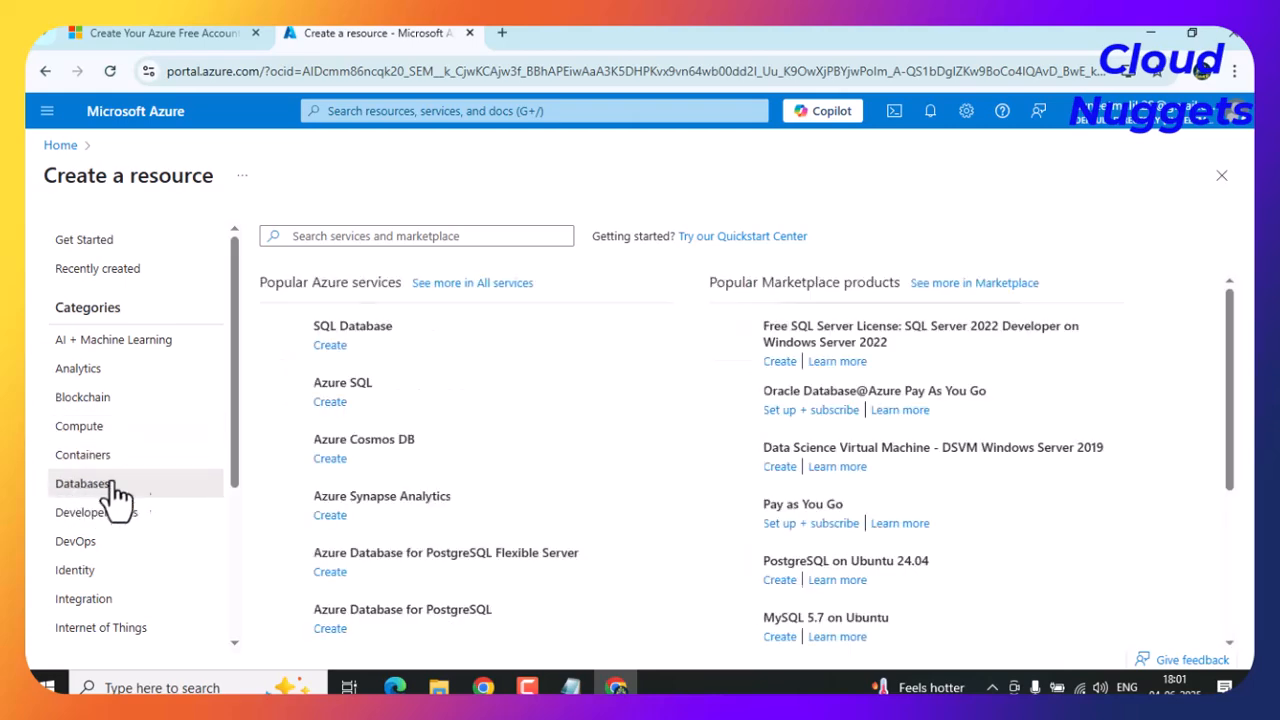
scroll(494, 471, down, 3)
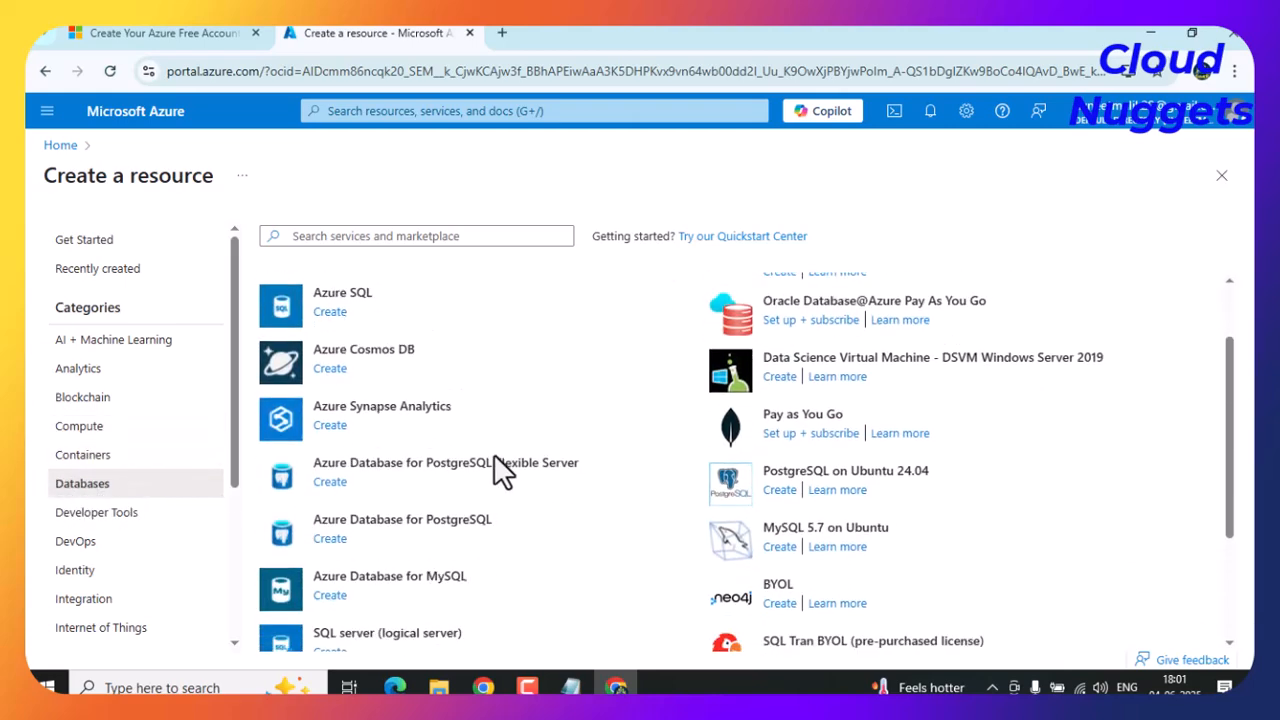
scroll(494, 471, up, 3)
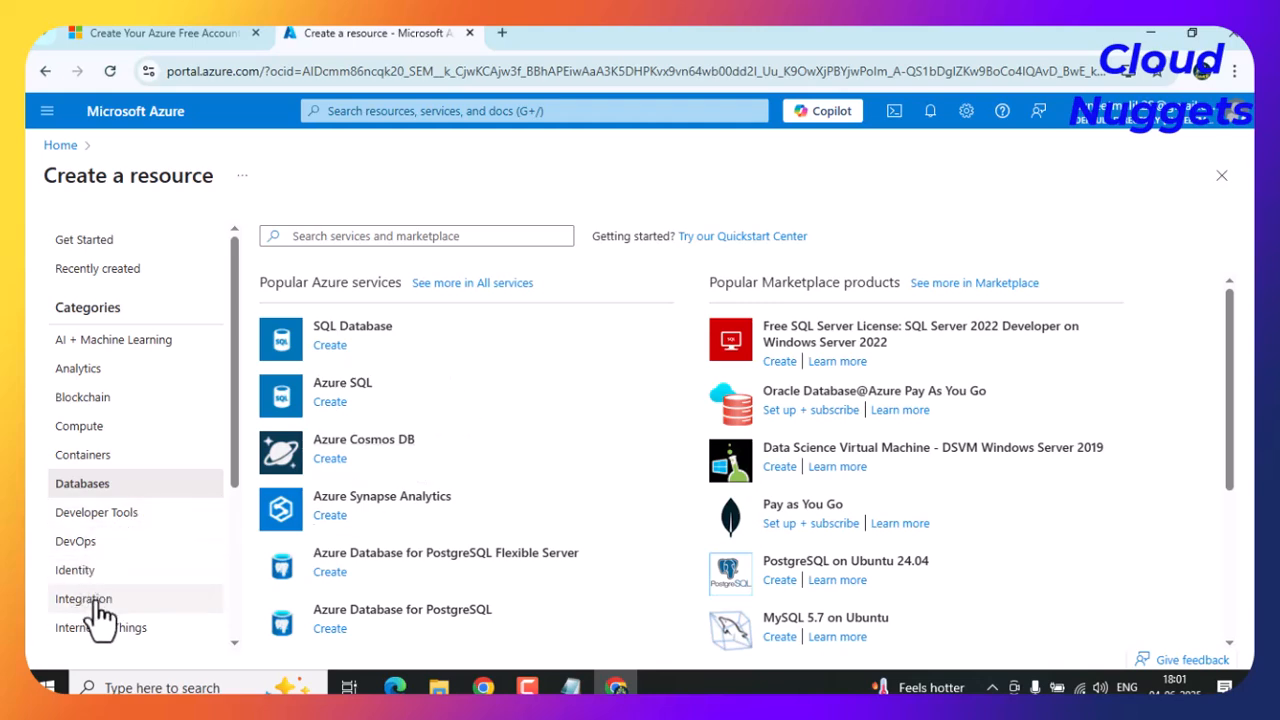
Review the services and marketplace products offered in the Networking and Storage categories.
scroll(90, 605, down, 4)
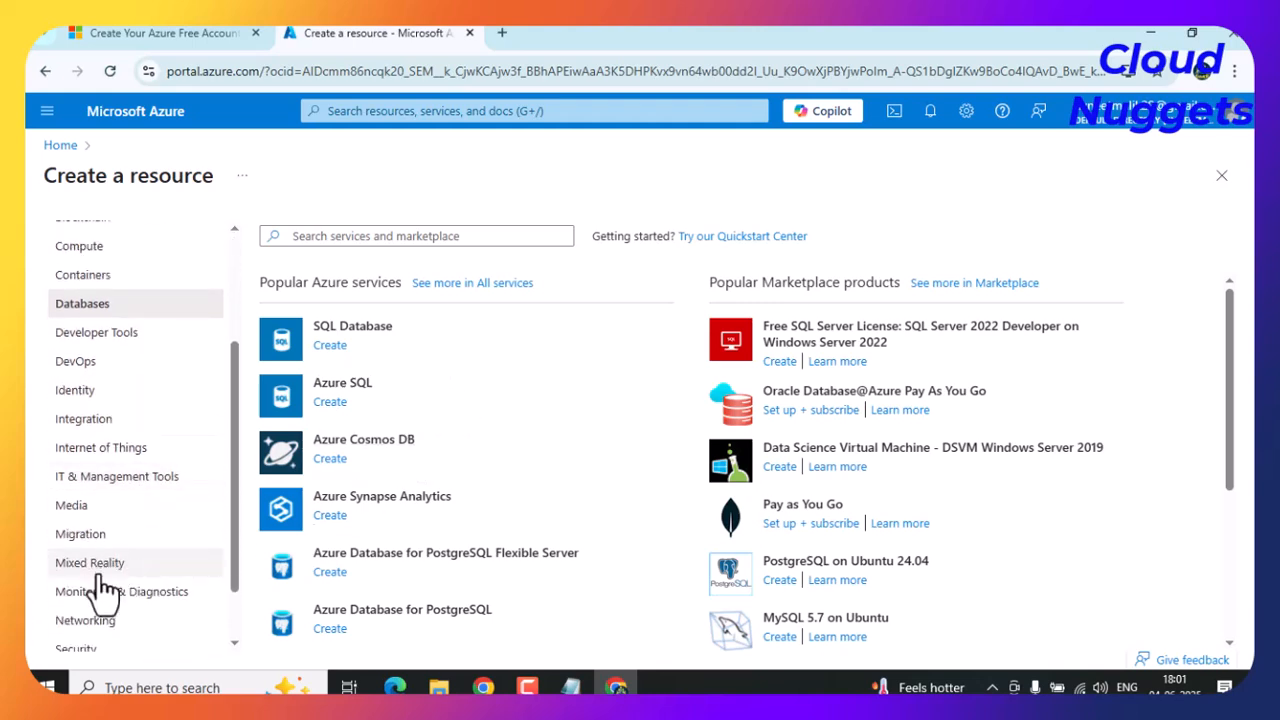
scroll(100, 575, down, 2)
click(100, 546)
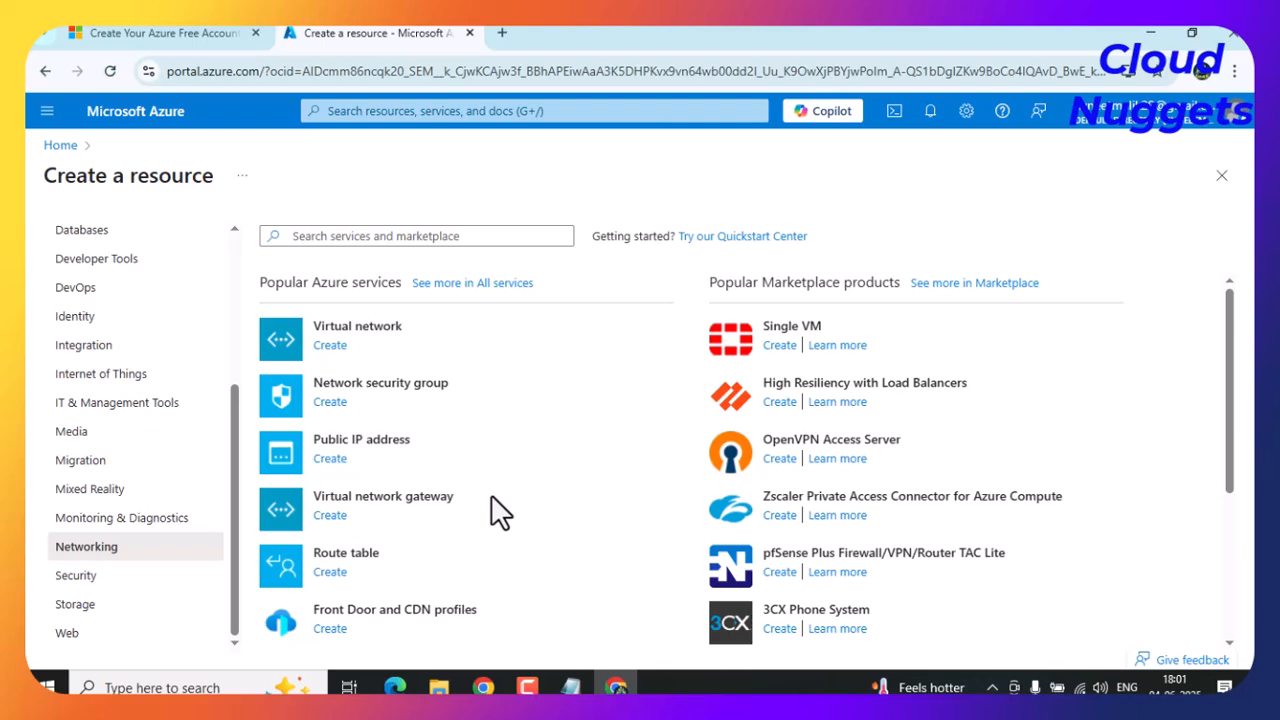
click(68, 606)
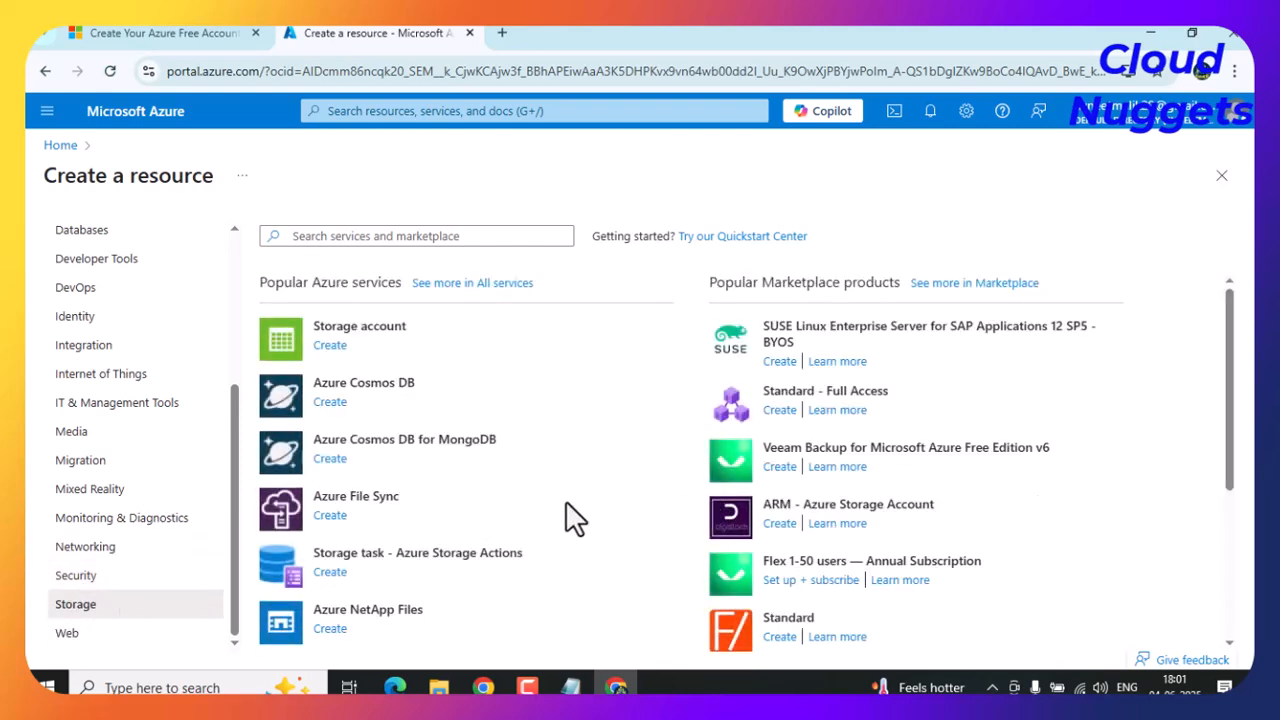
scroll(560, 510, down, 2)
scroll(551, 540, down, 1)
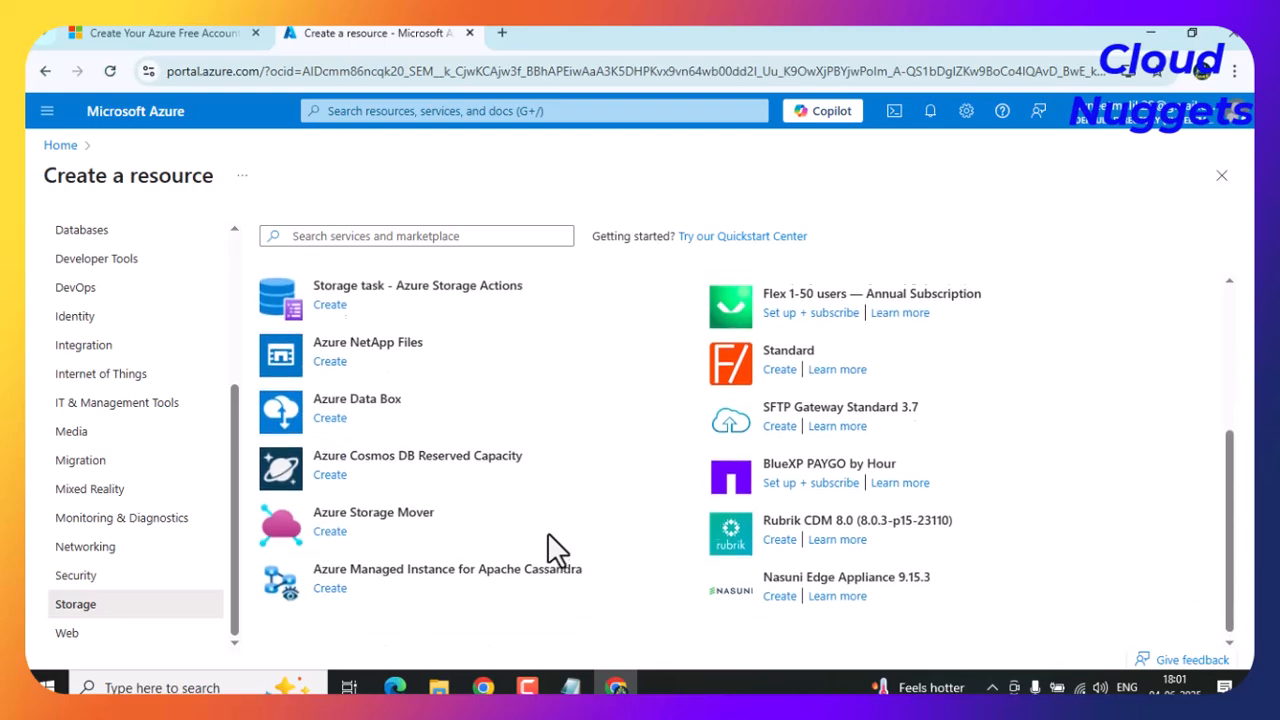
scroll(551, 540, up, 3)
scroll(150, 500, up, 5)
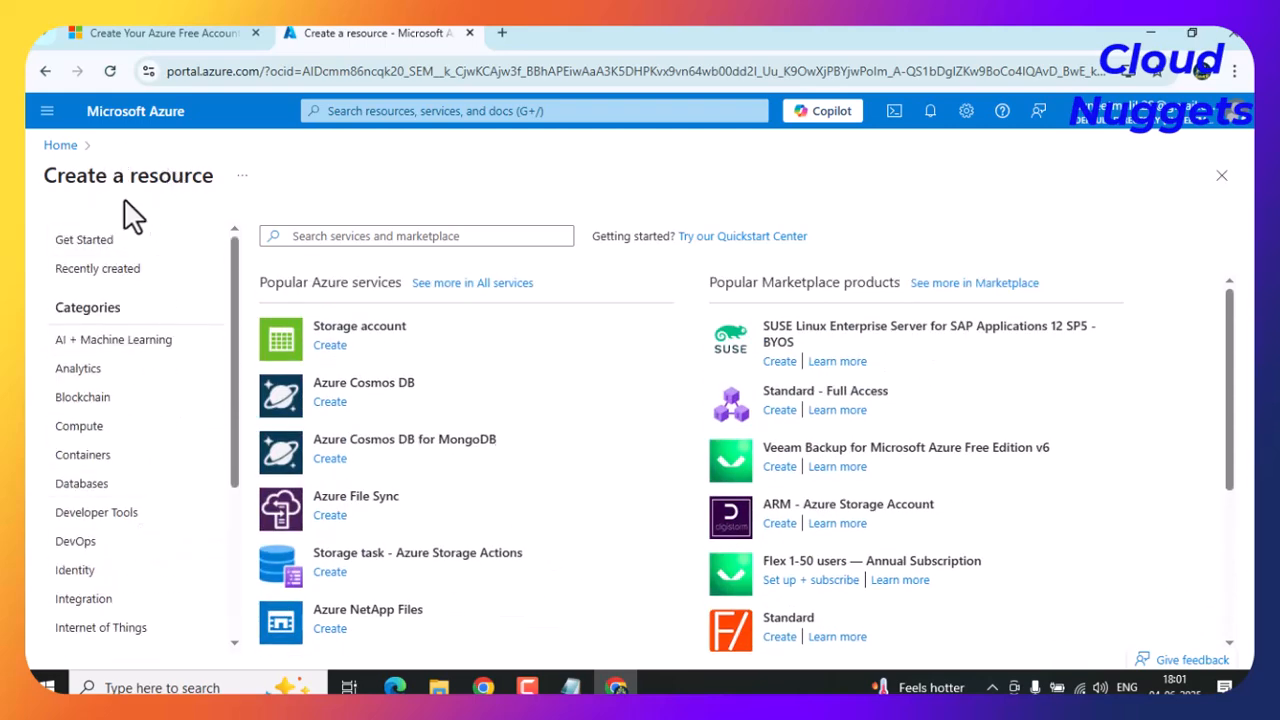
Leave the resource creation page for the Azure home page and try the portal menu's Home link.
click(60, 146)
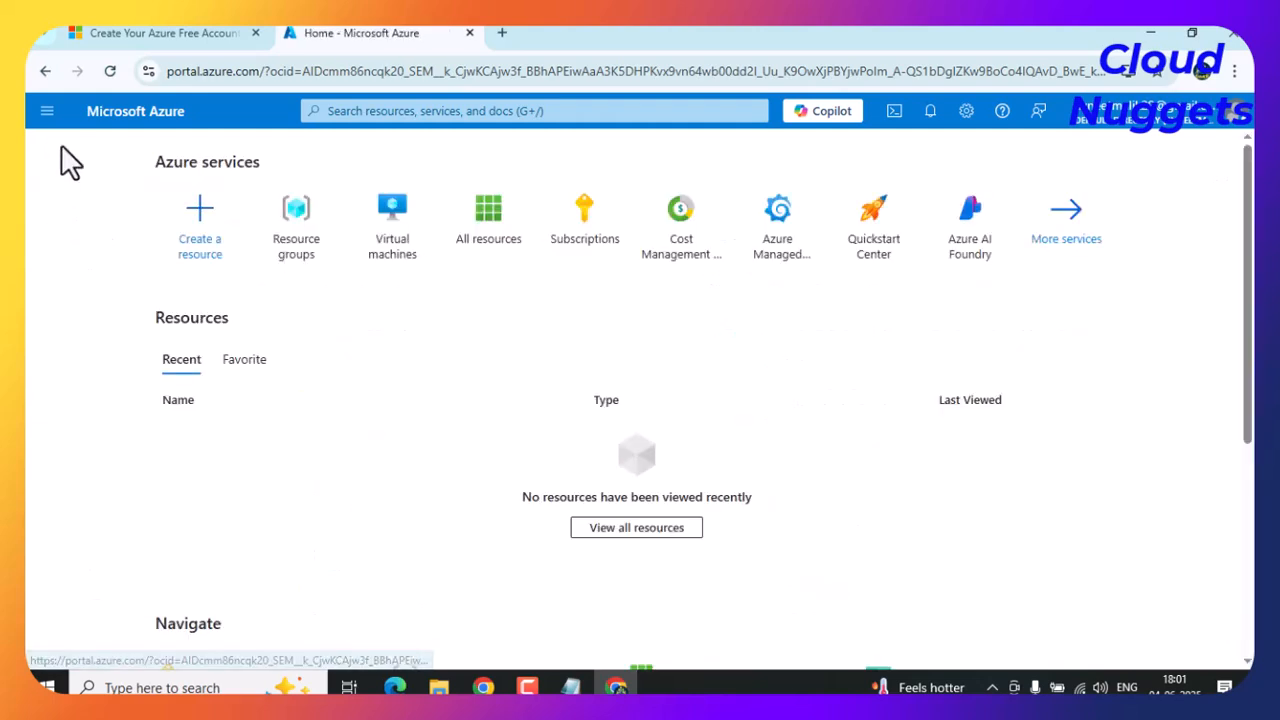
click(47, 112)
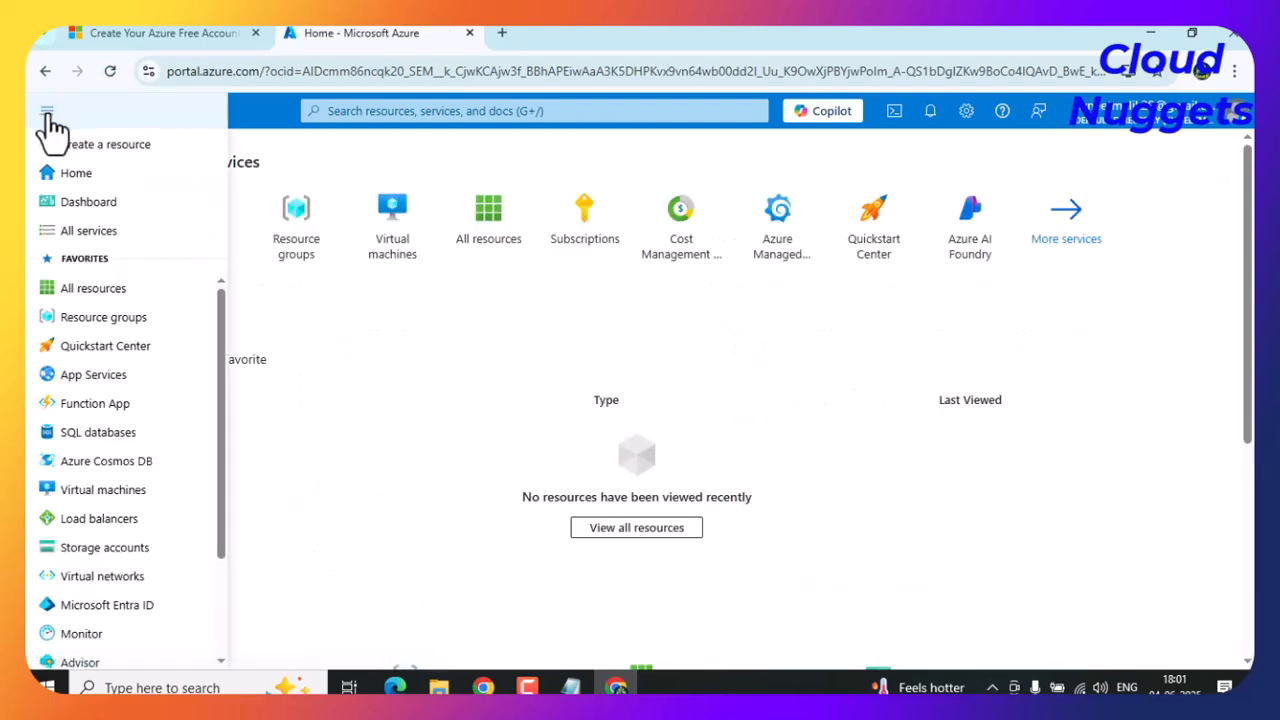
click(97, 178)
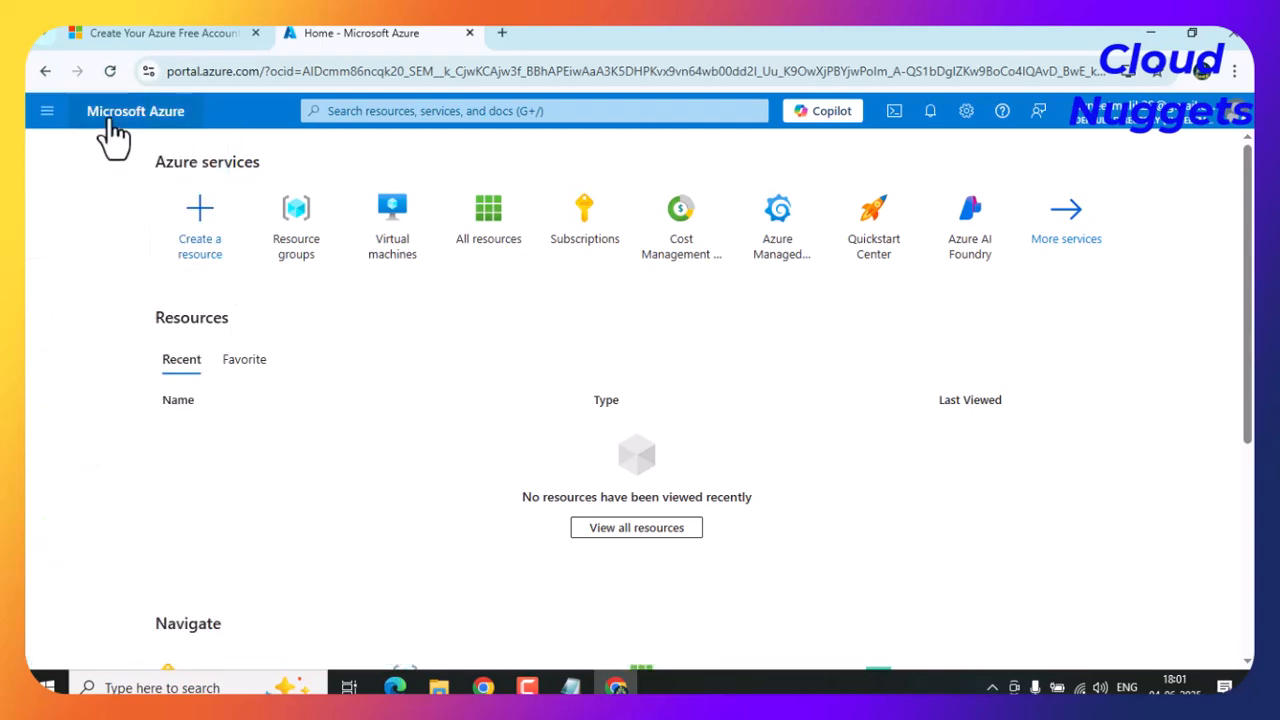
Open the portal's Dashboard page, view My Dashboard, and switch back to My Dashboard (2).
click(47, 111)
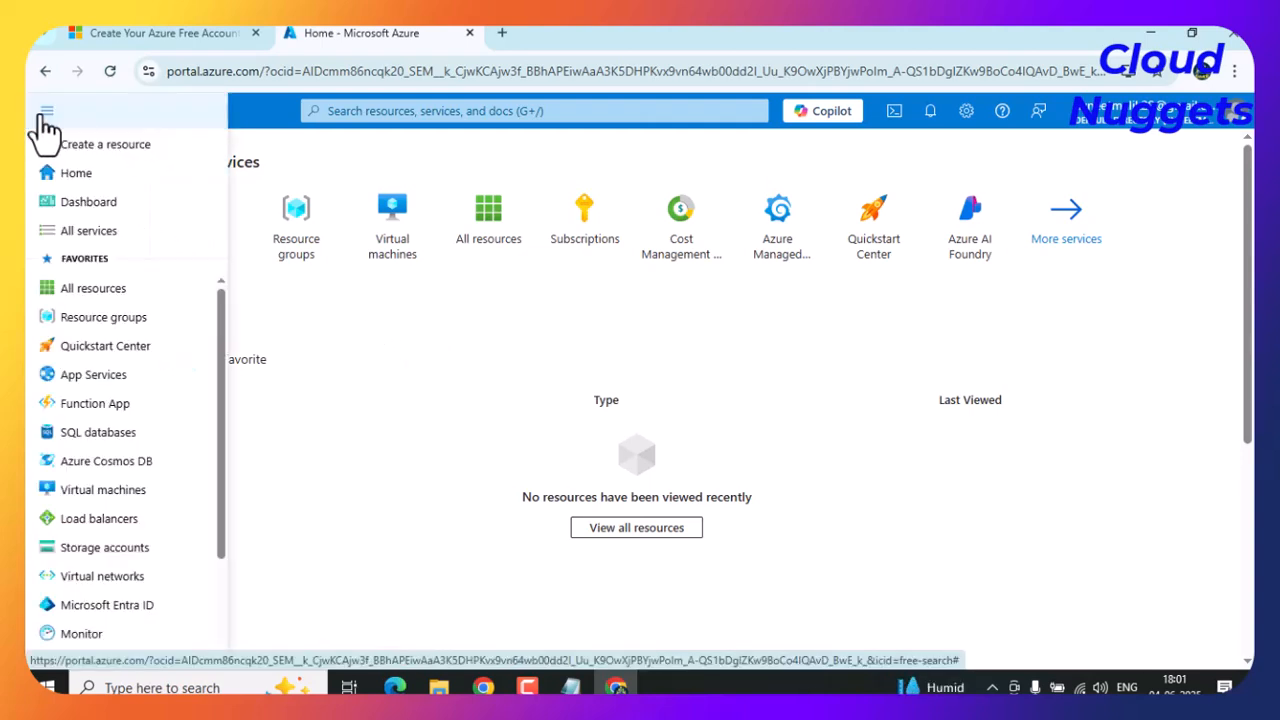
click(112, 208)
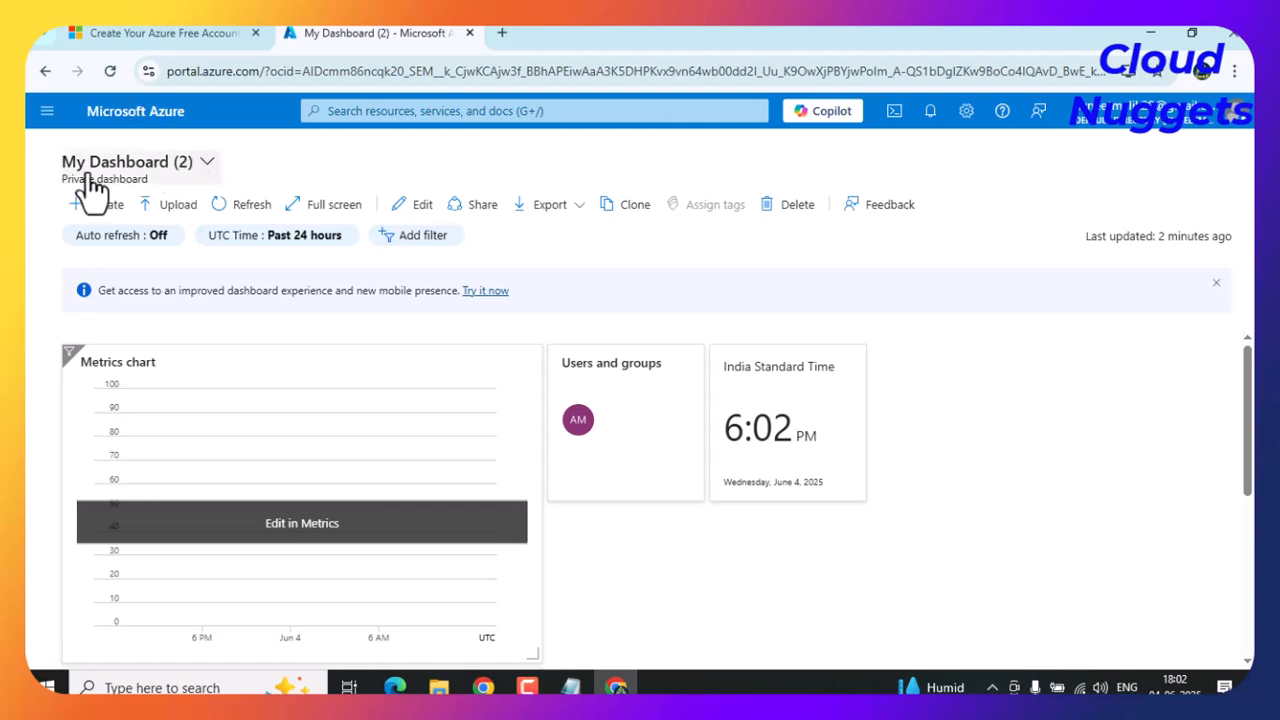
click(208, 164)
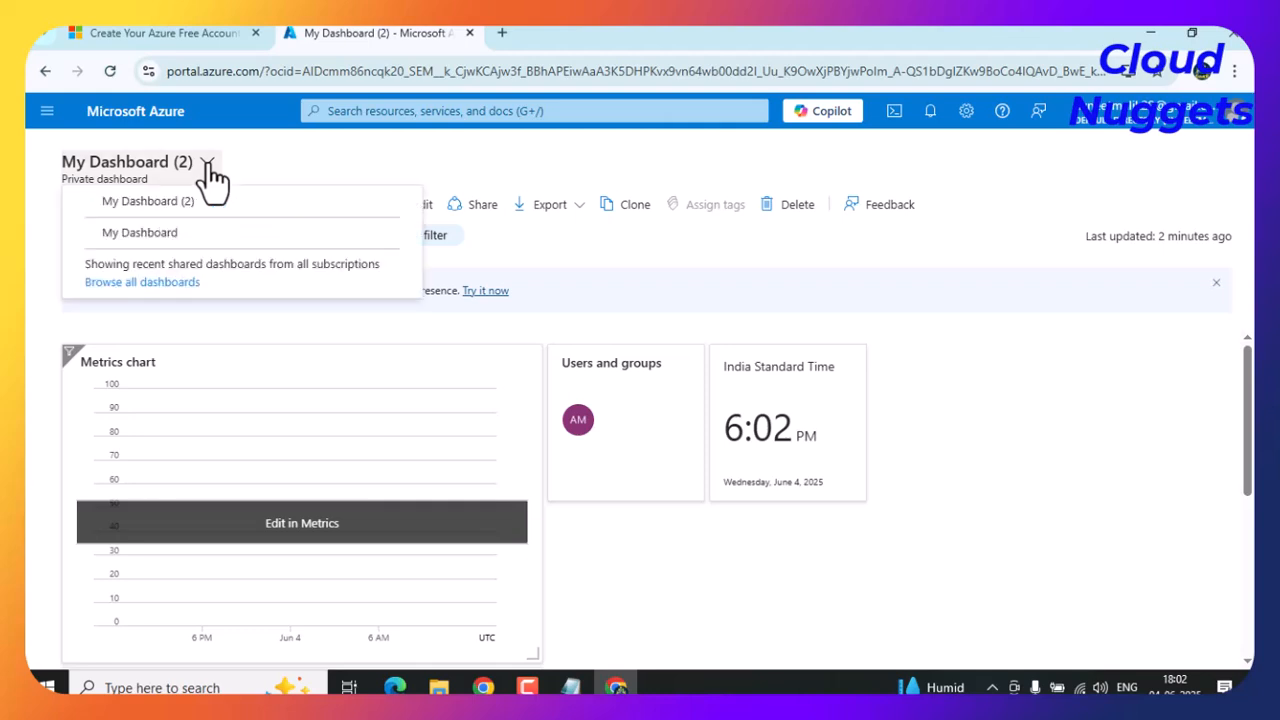
click(160, 233)
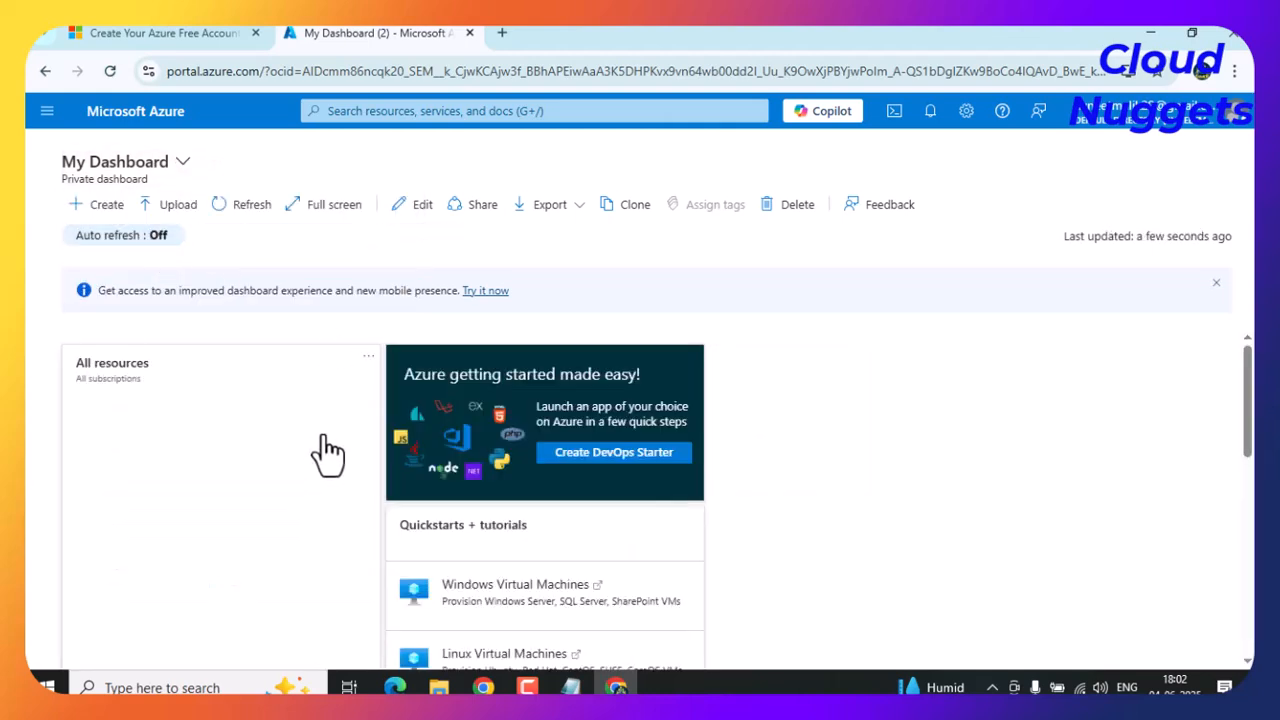
click(188, 170)
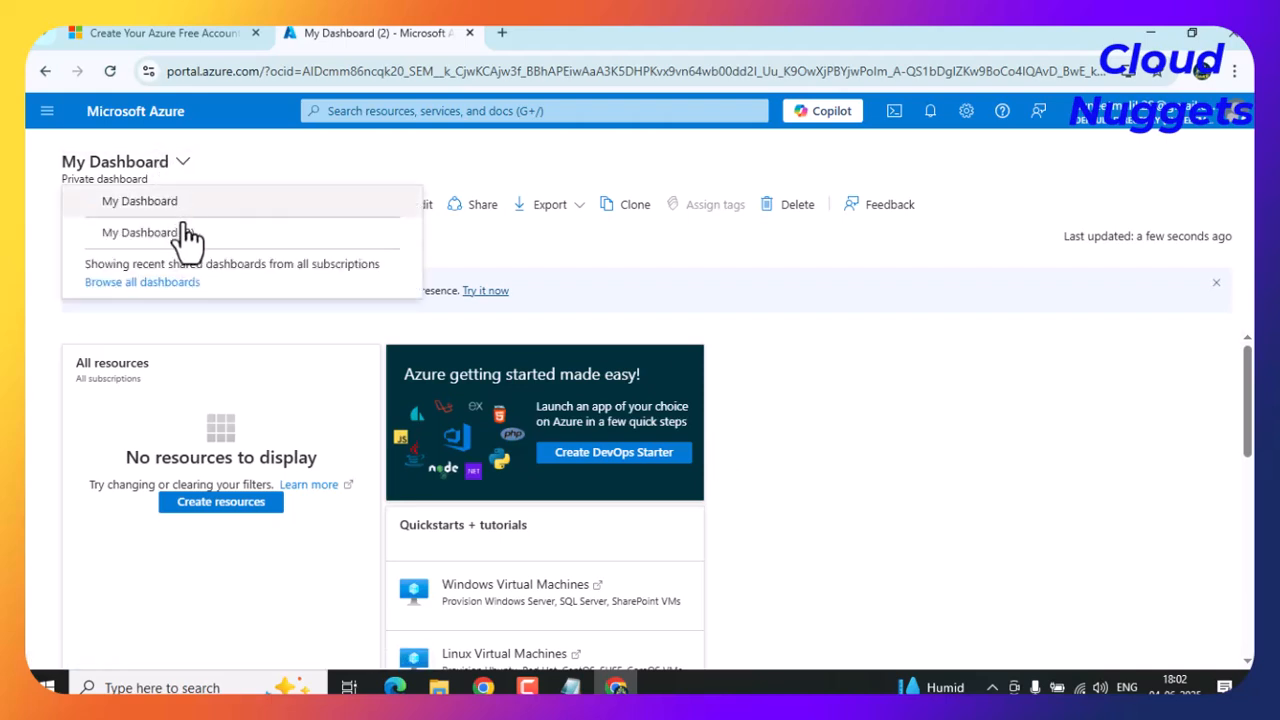
click(165, 231)
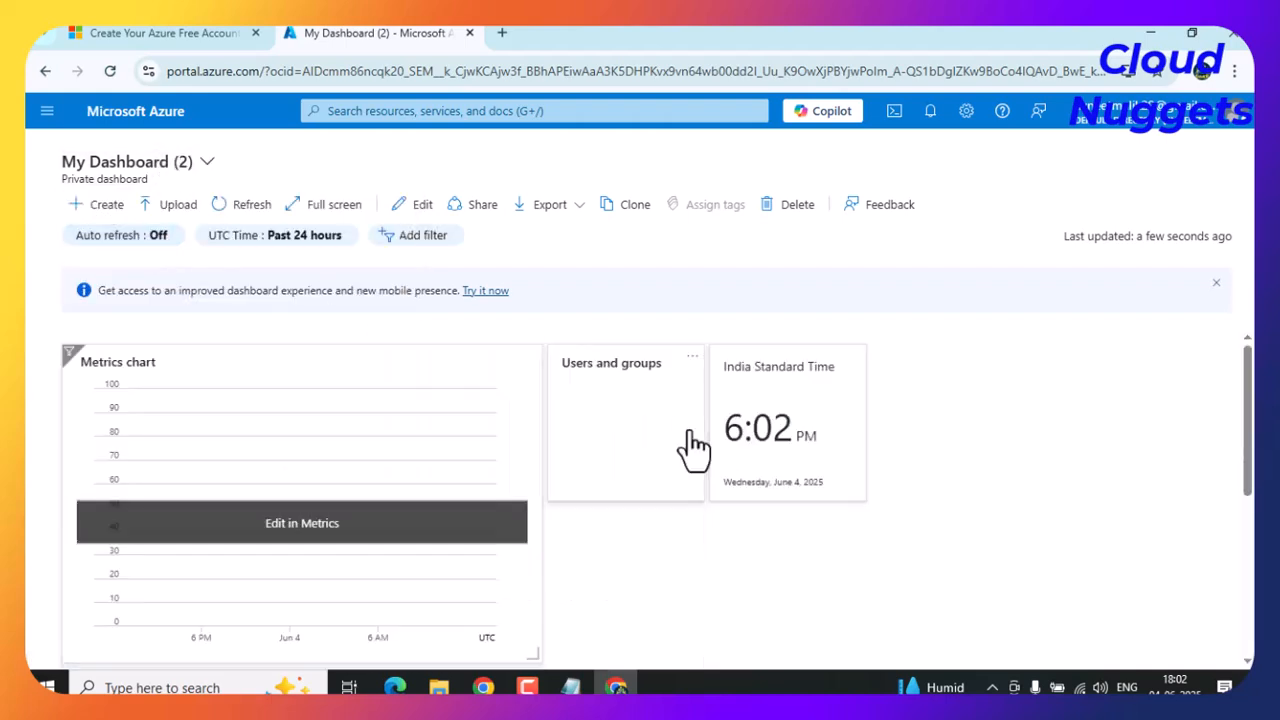
Start creating a dashboard, search the templates for "new dashboard", and look through the available templates.
click(97, 213)
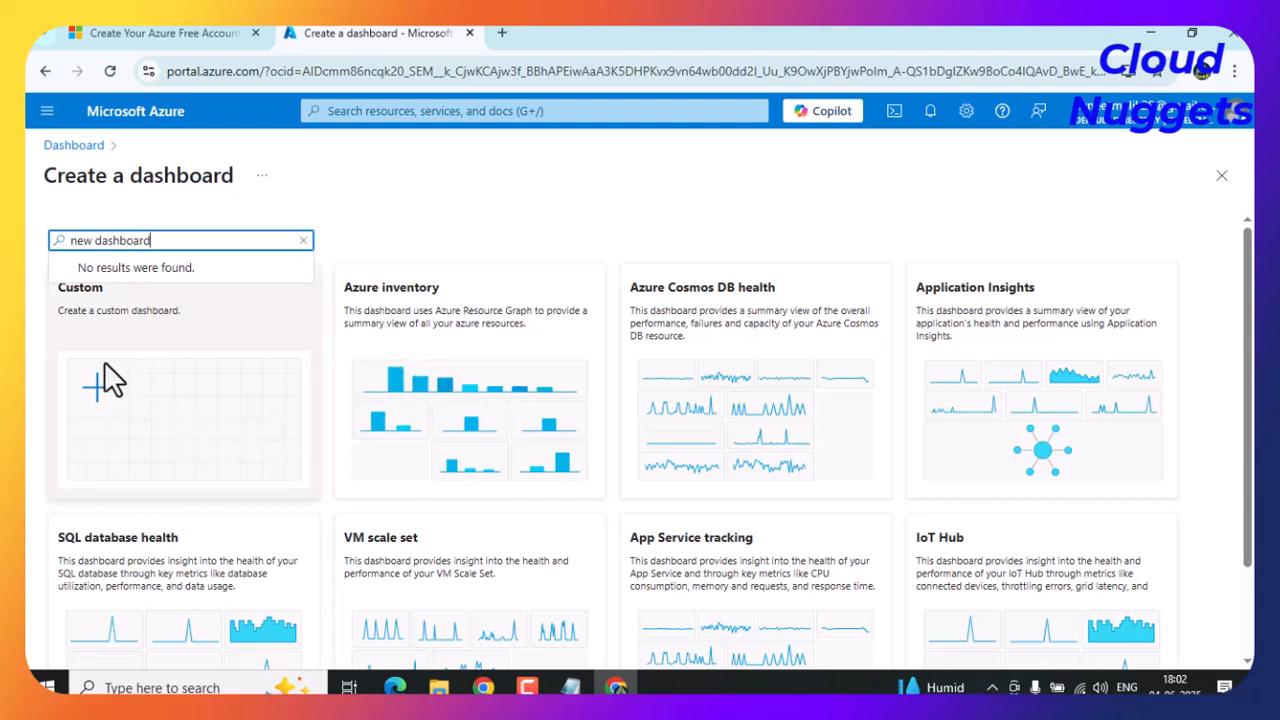
click(439, 194)
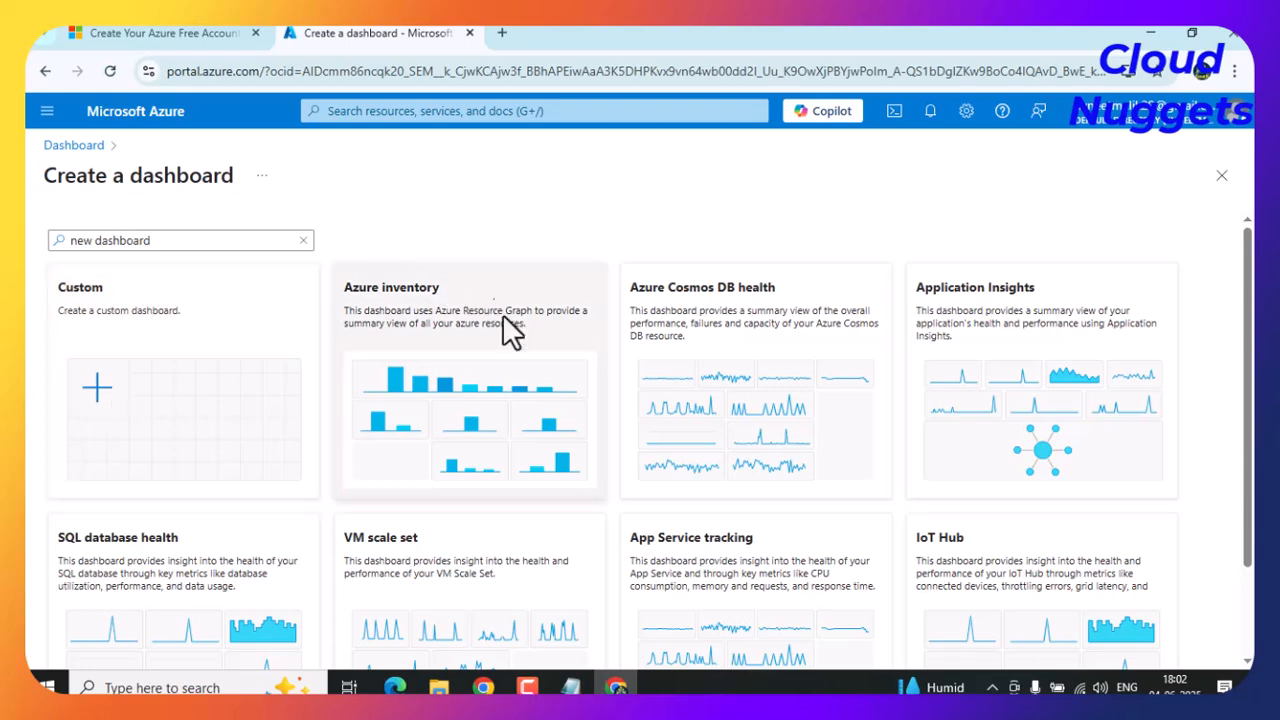
scroll(600, 420, down, 2)
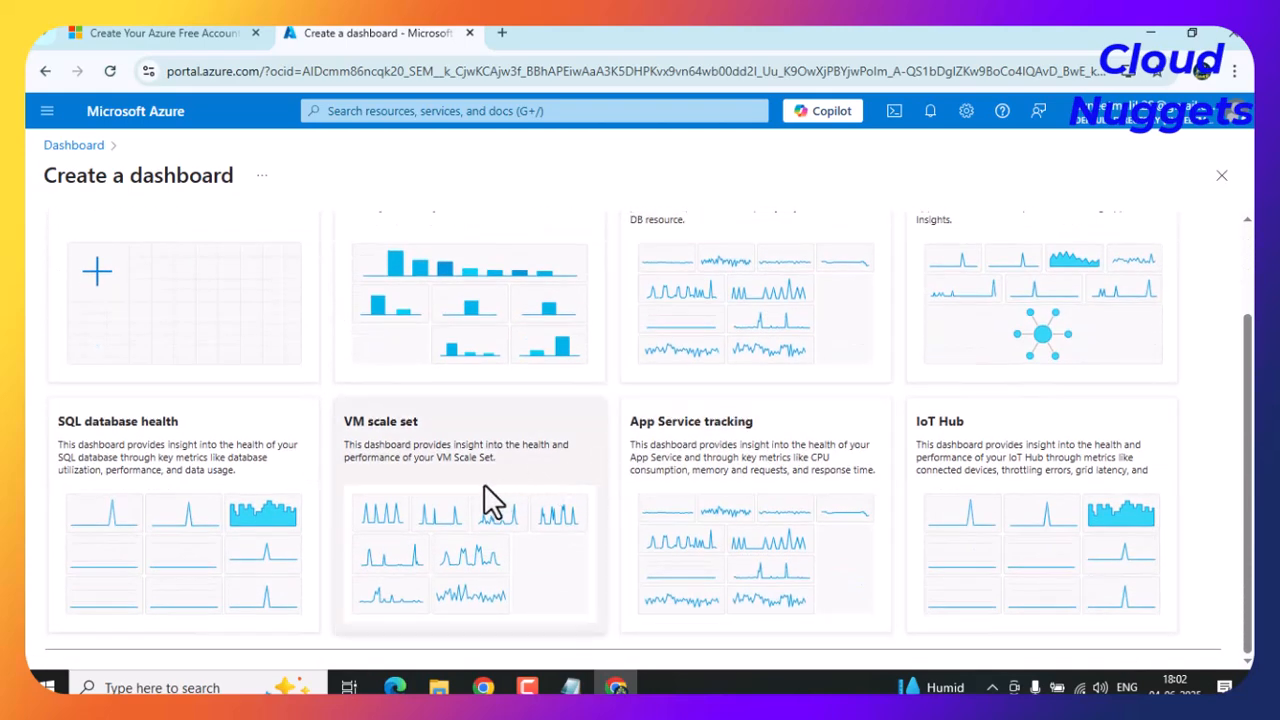
scroll(490, 494, up, 2)
click(442, 328)
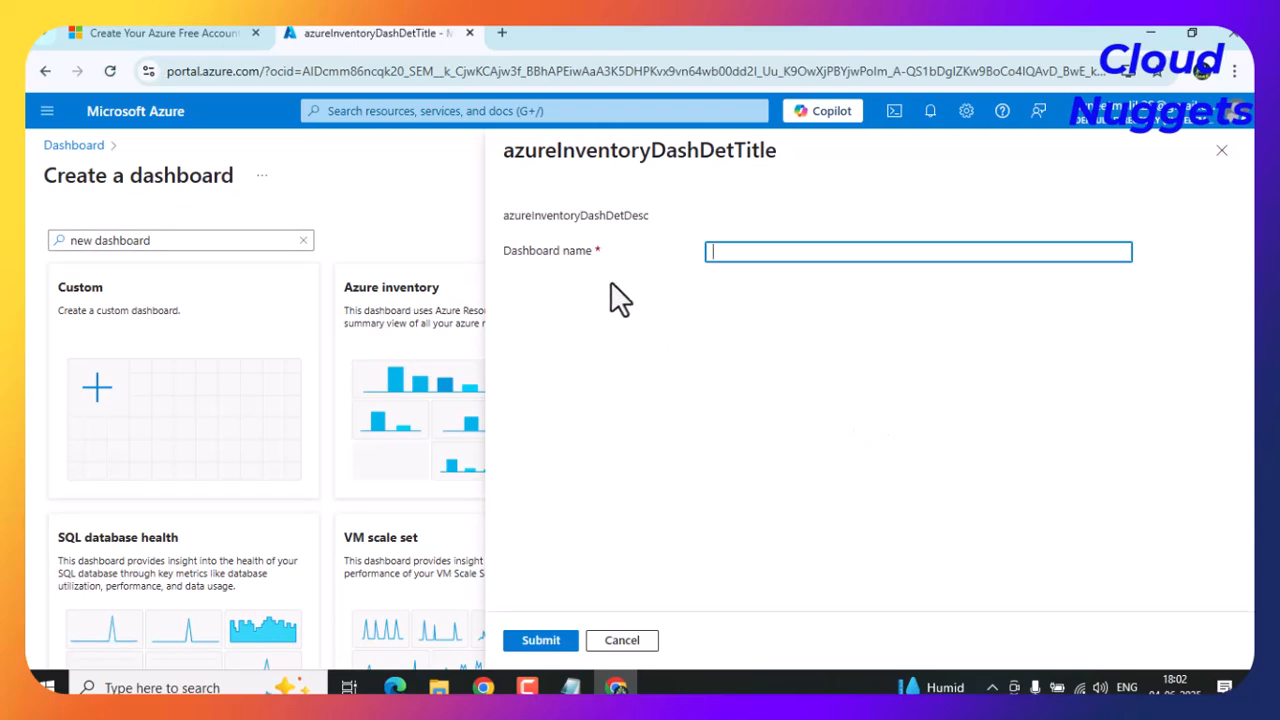
click(907, 253)
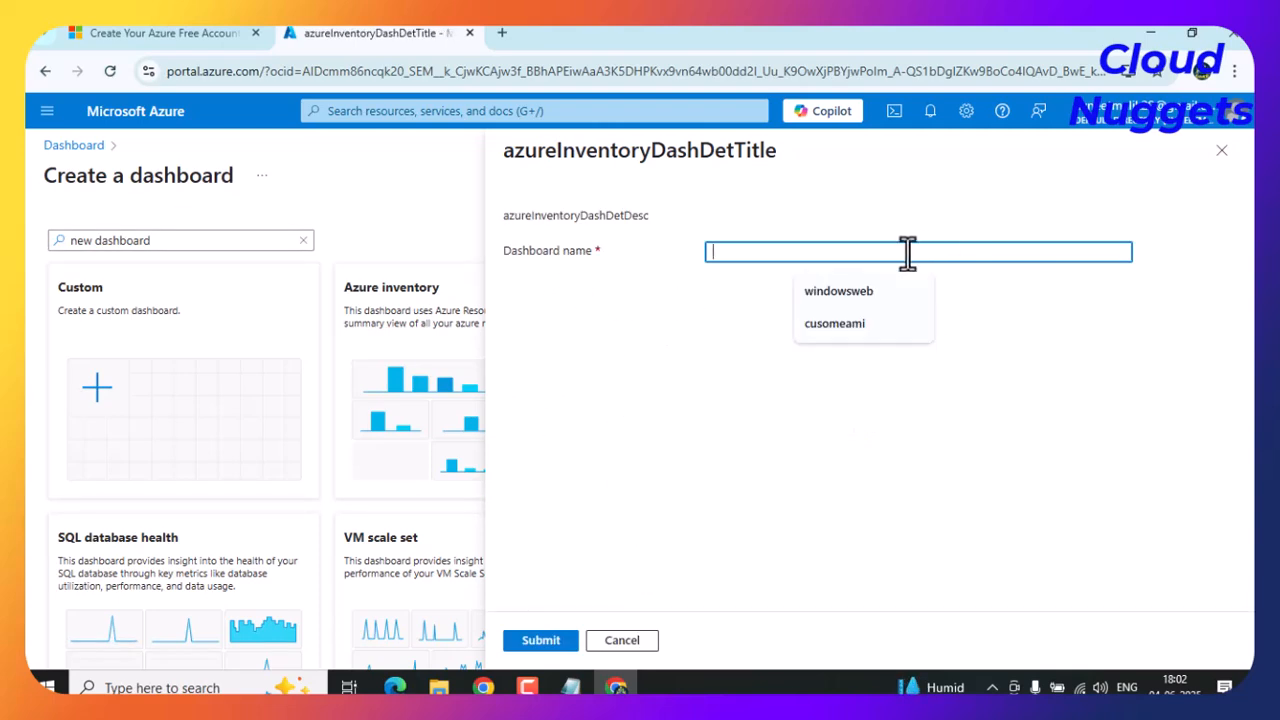
text(new dashboard)
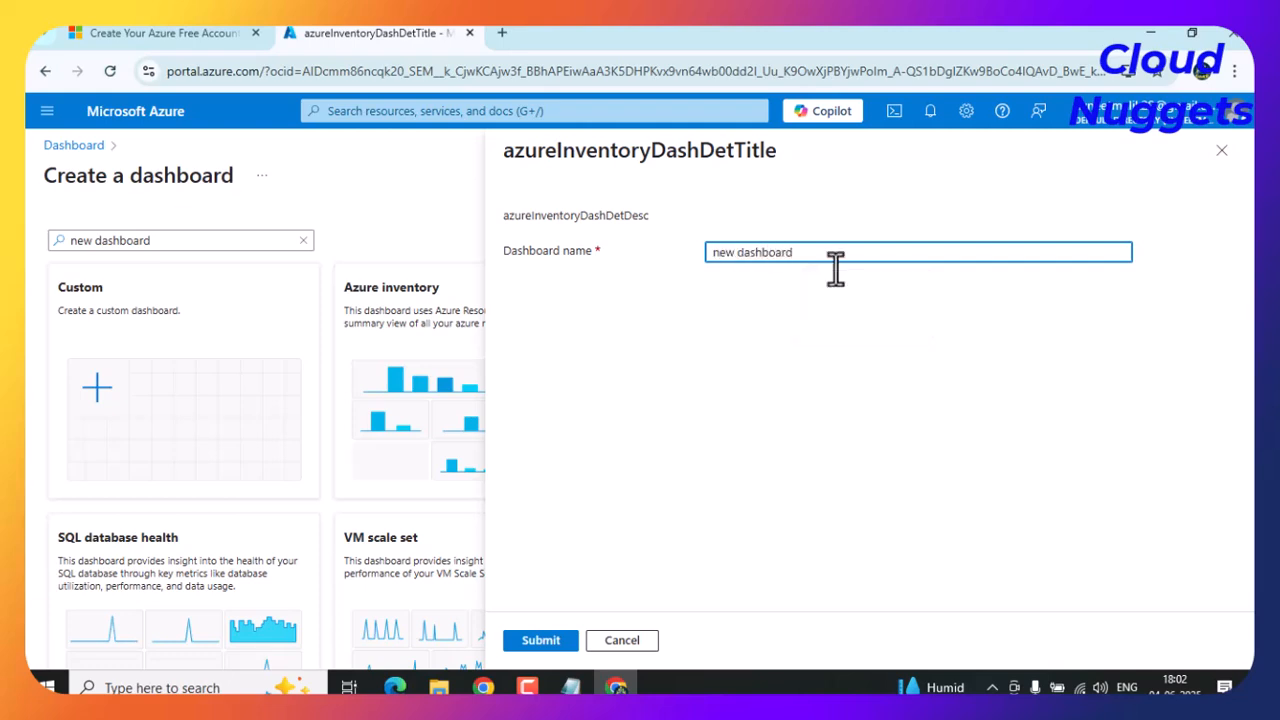
click(636, 644)
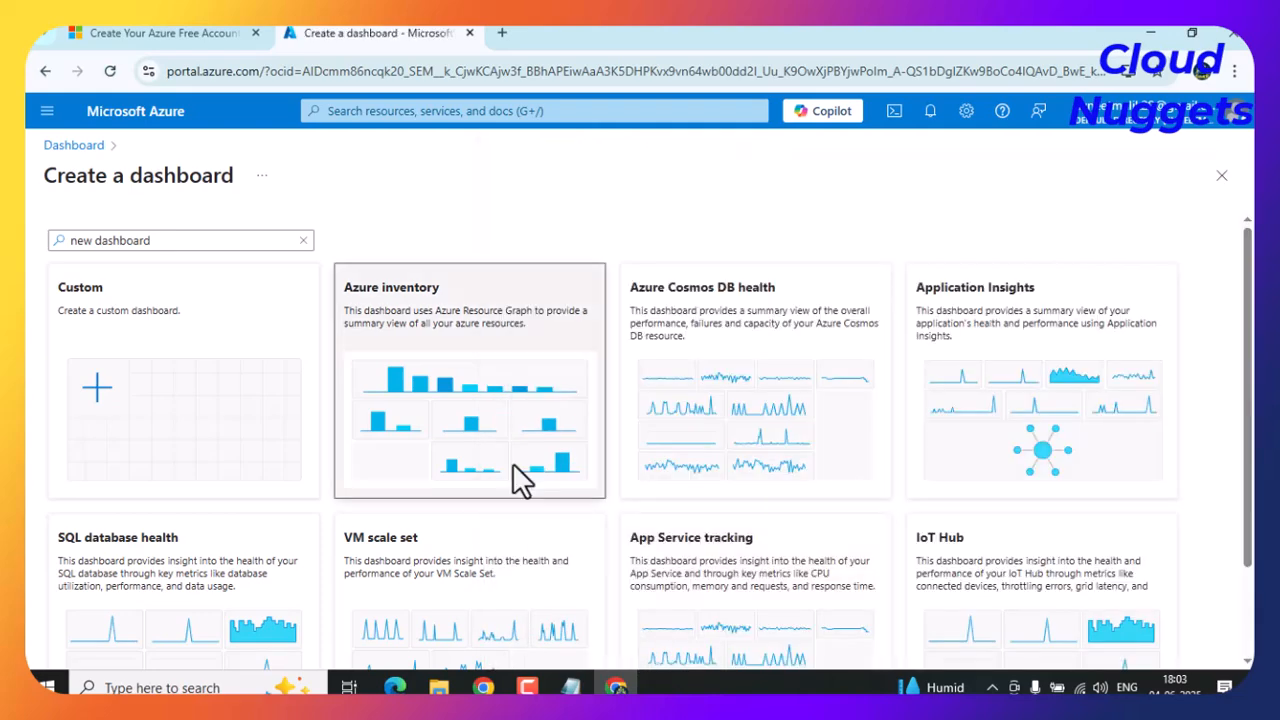
Create a dashboard from the Custom template and add the Resource groups tile to it.
click(130, 400)
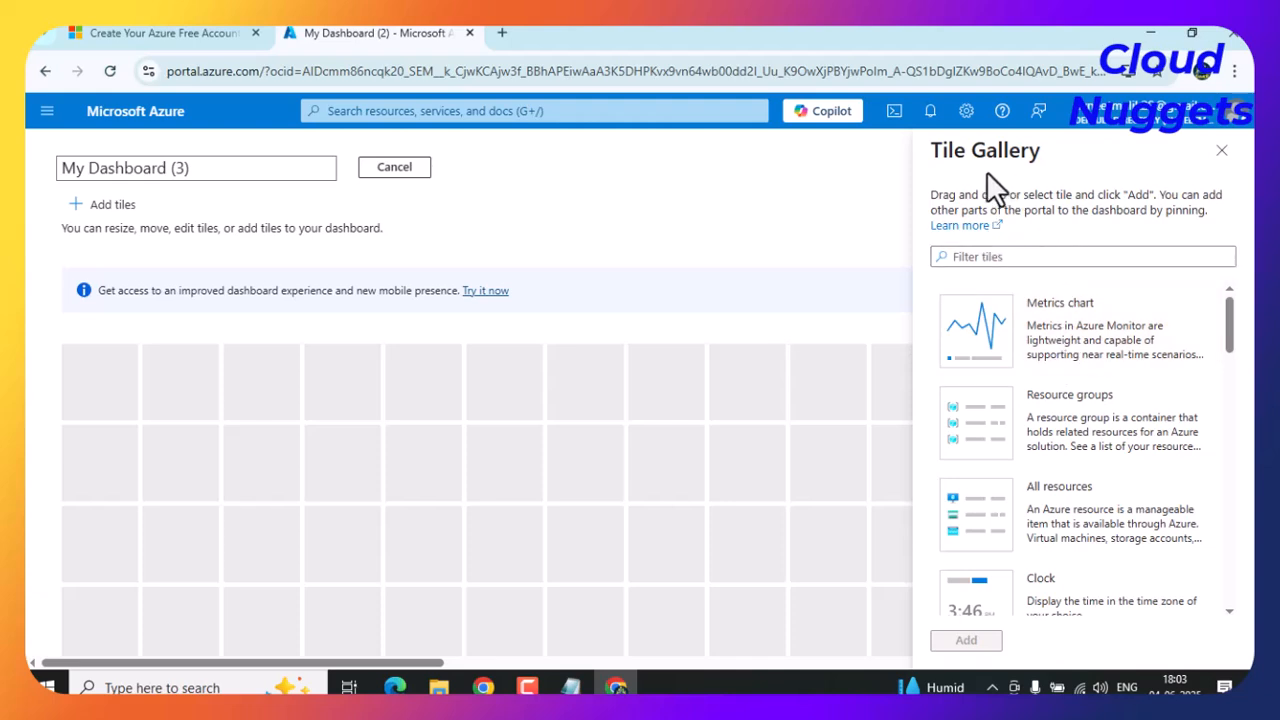
click(1028, 256)
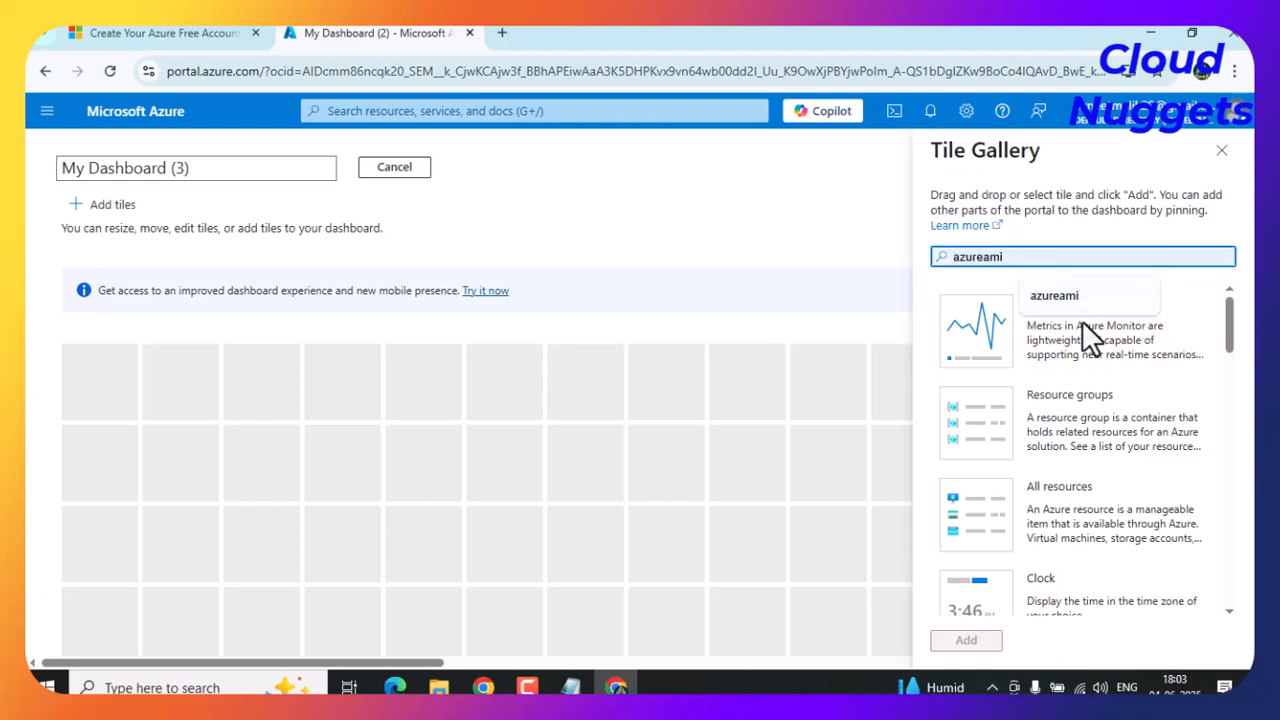
click(1139, 172)
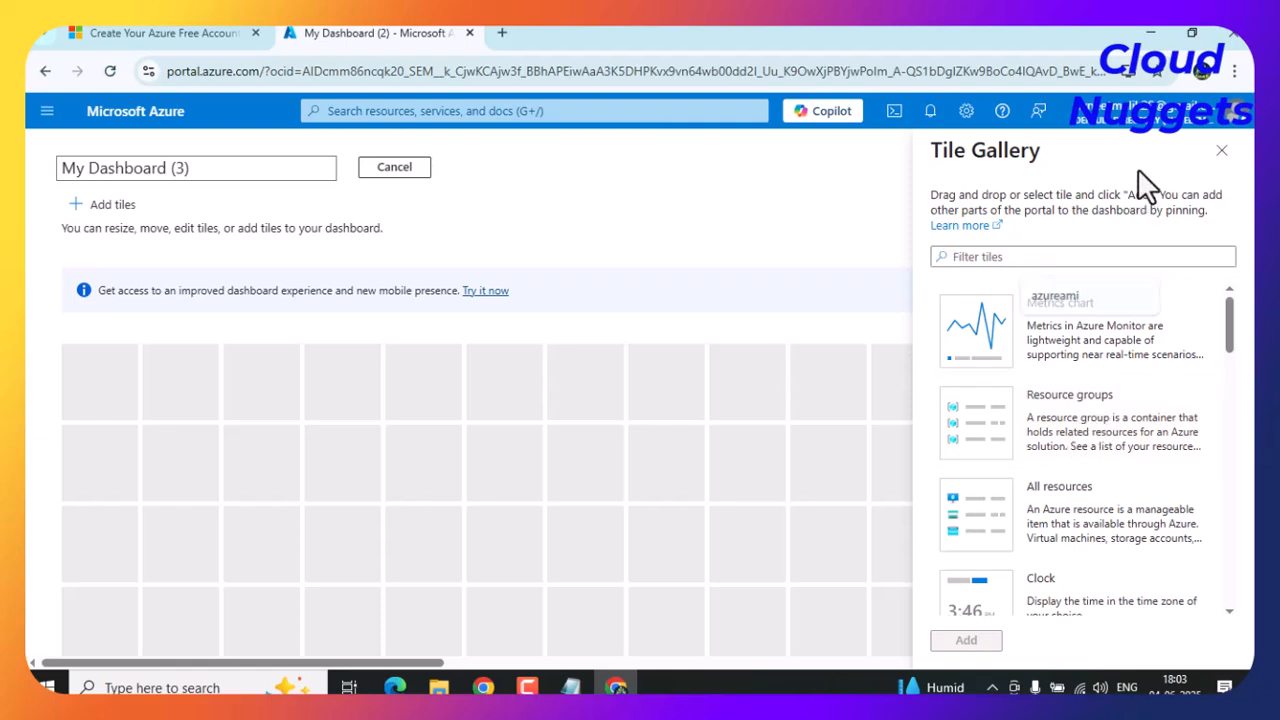
click(1078, 410)
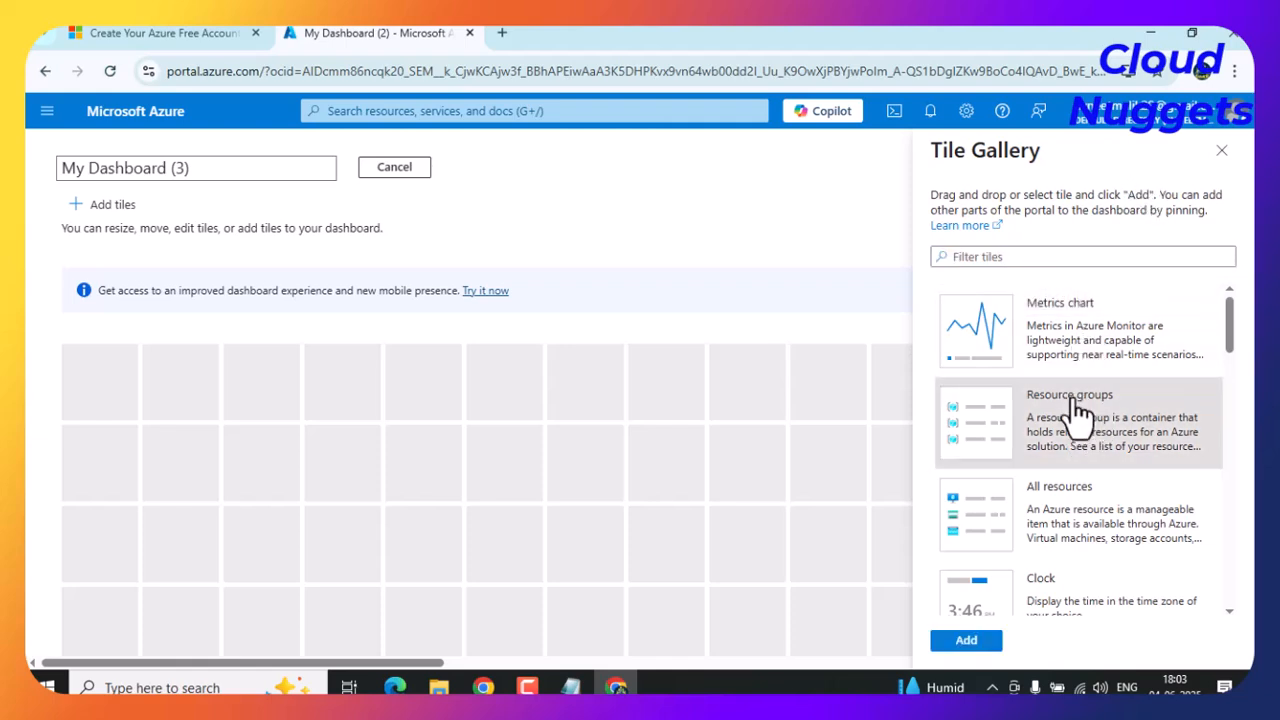
click(966, 640)
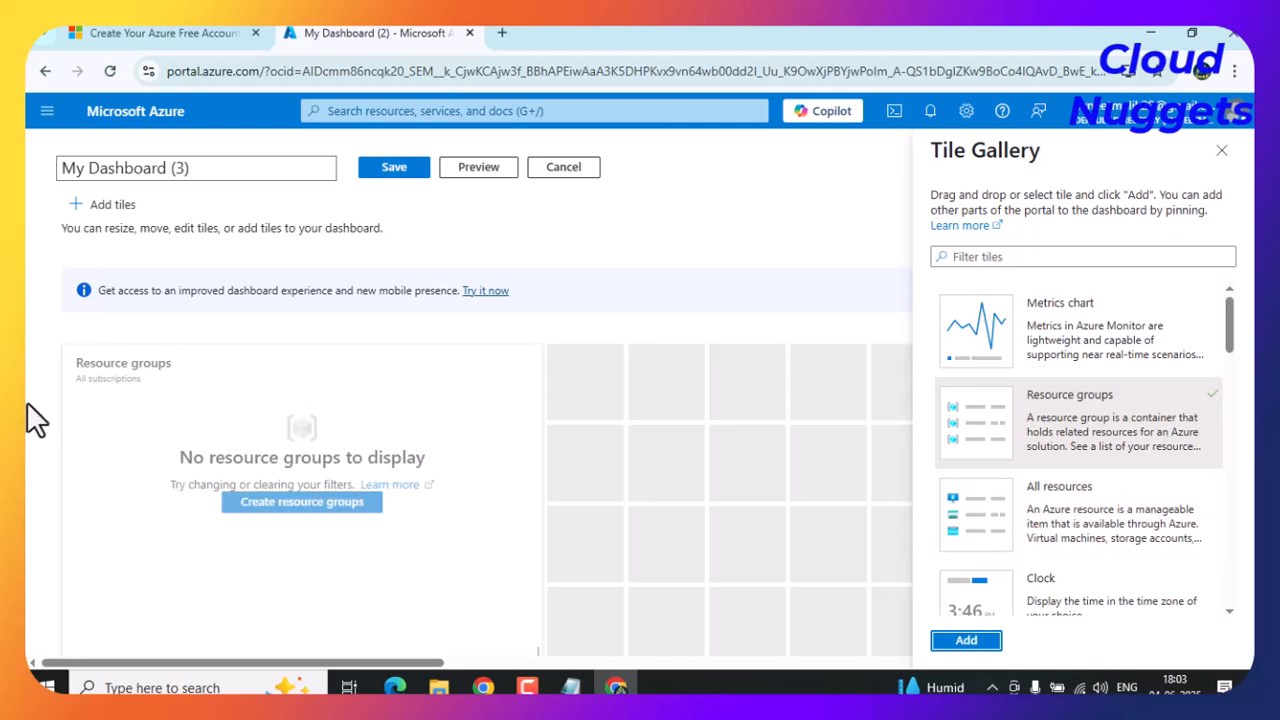
Add the All resources tile to the dashboard.
scroll(1100, 520, down, 1)
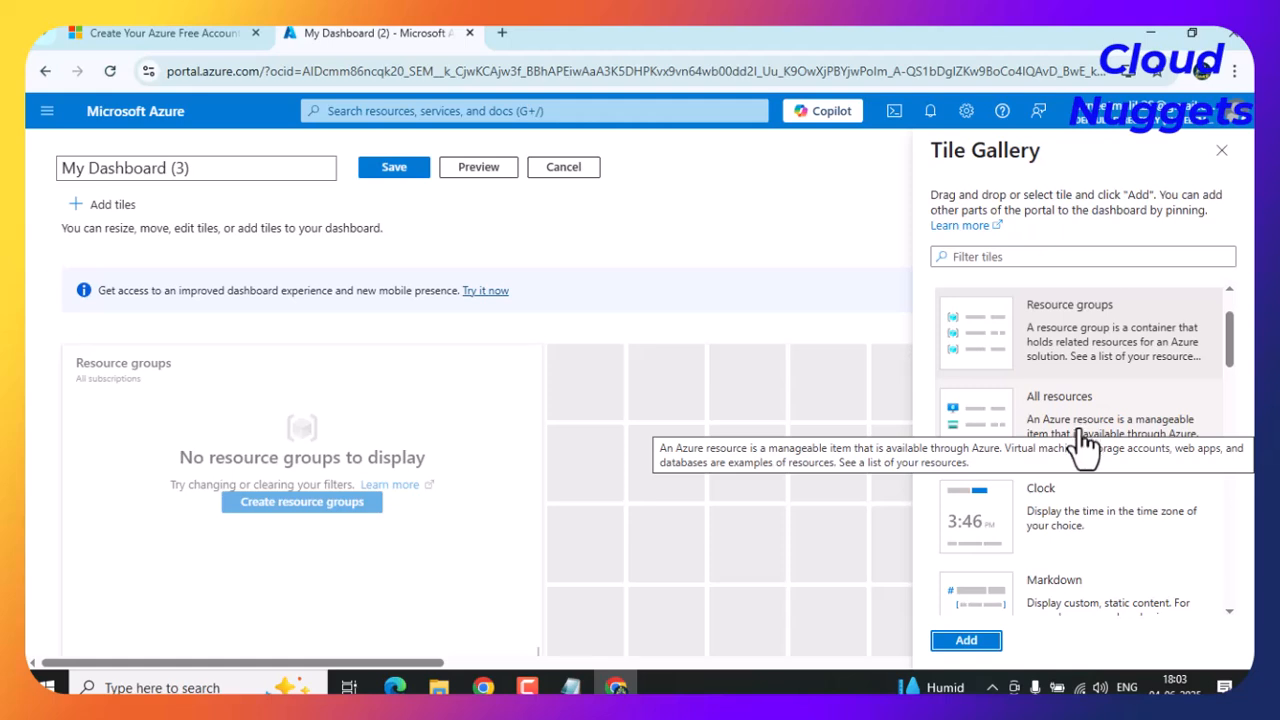
click(1045, 438)
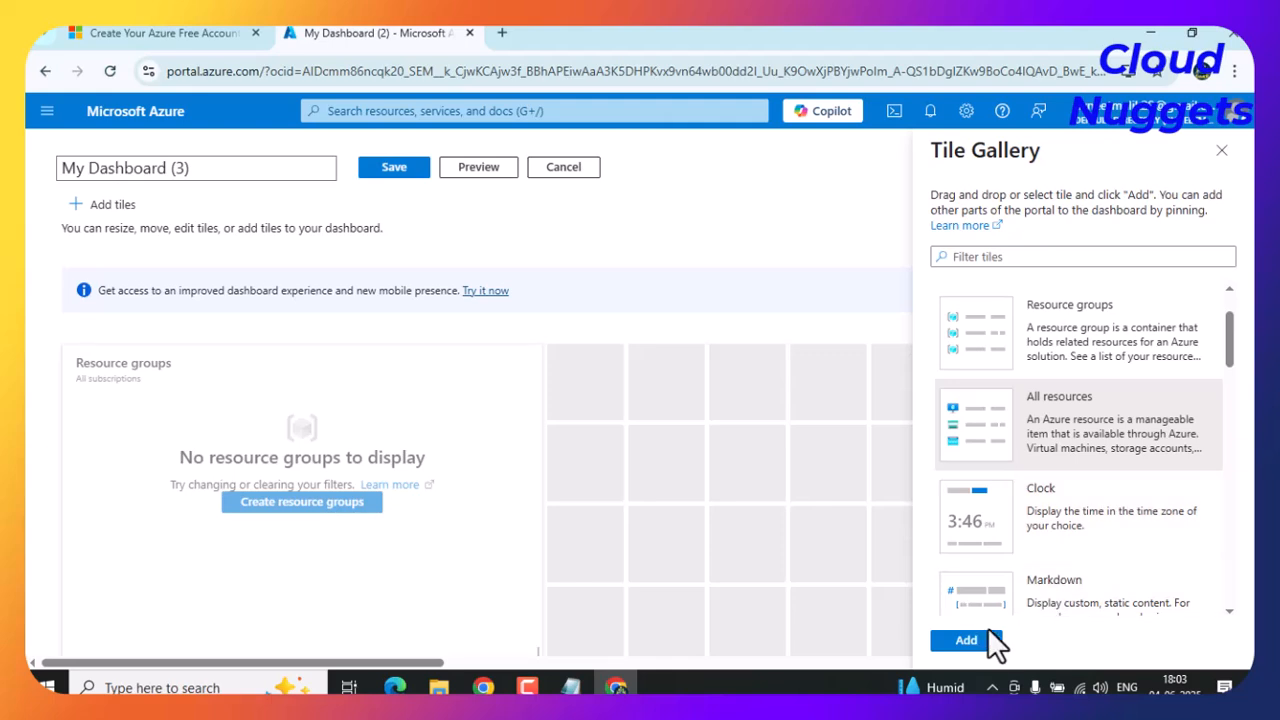
click(966, 640)
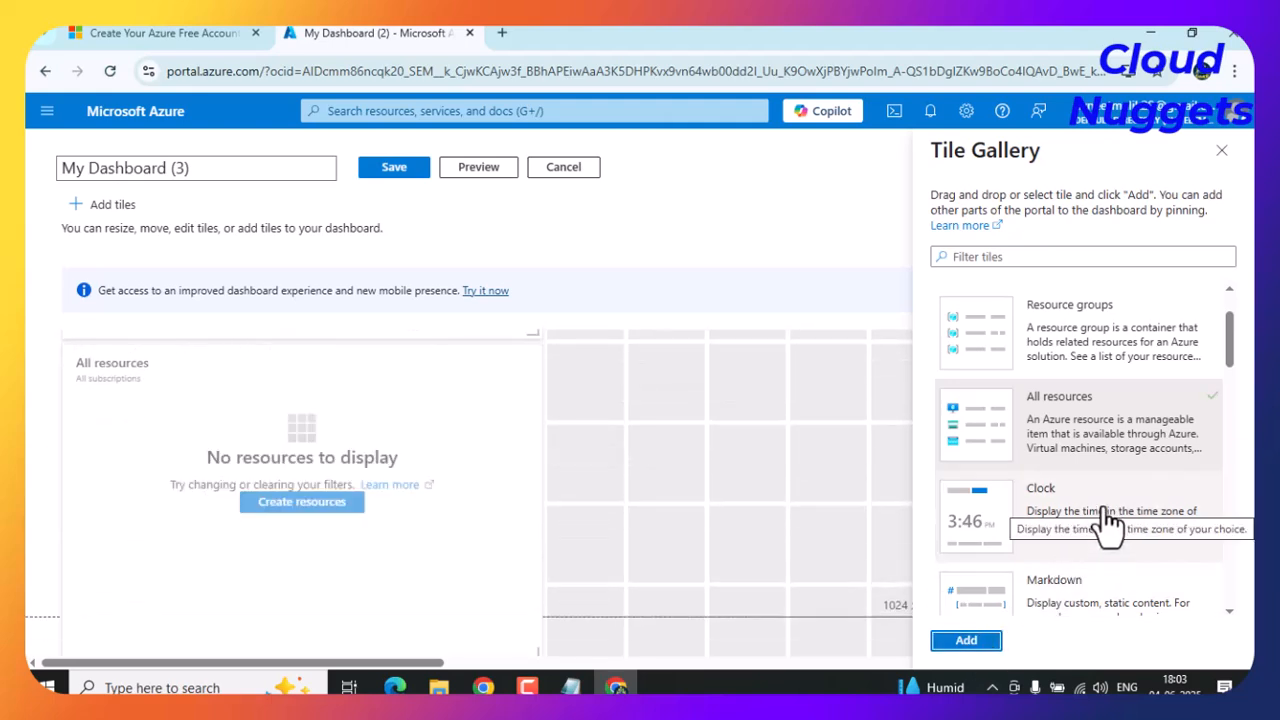
Add a Clock tile to the dashboard with its time format set to 24 hour.
click(1106, 512)
click(968, 640)
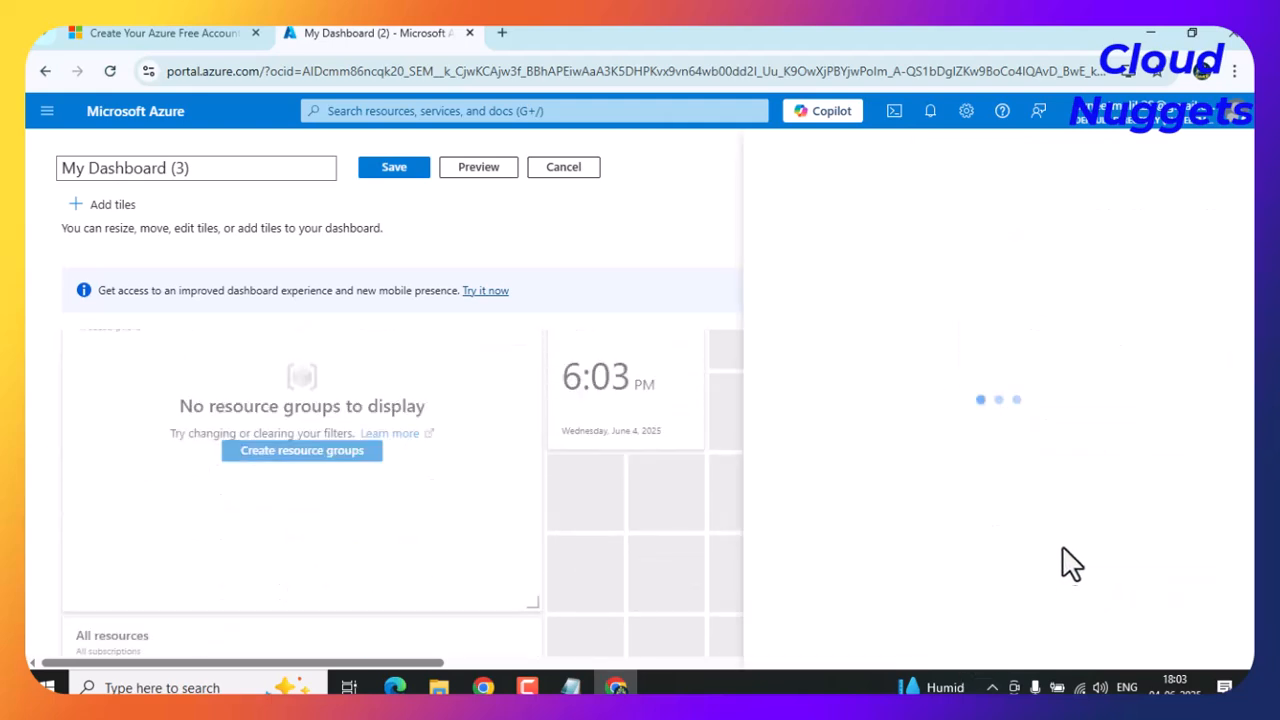
click(1077, 275)
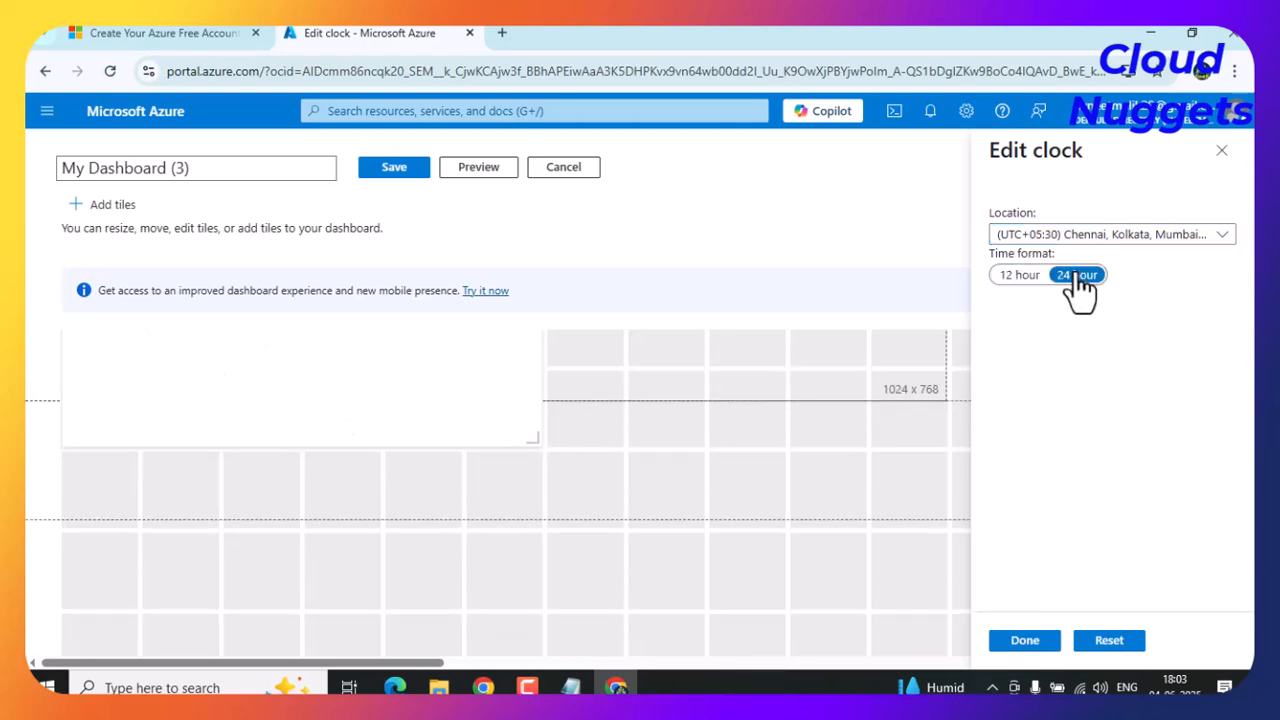
click(1040, 640)
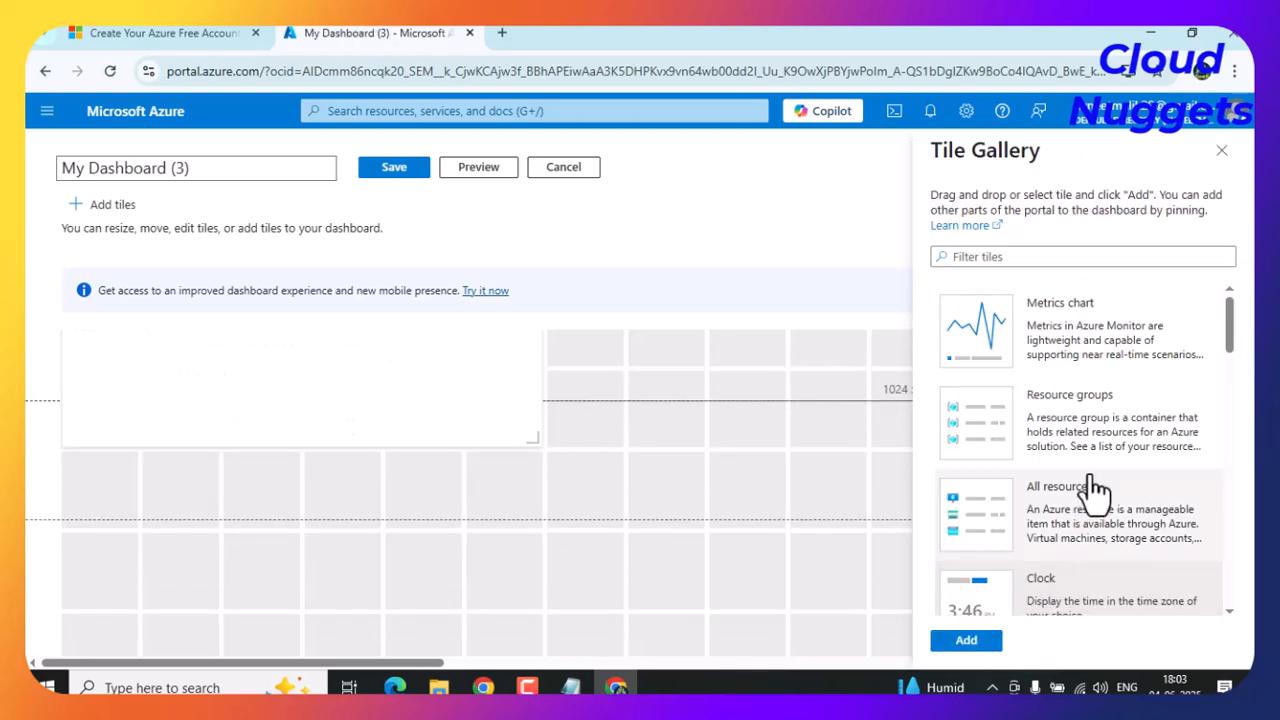
Add an ARM Data tile with its default settings to the dashboard and close the Tile Gallery.
scroll(1090, 460, down, 1)
scroll(1090, 460, down, 10)
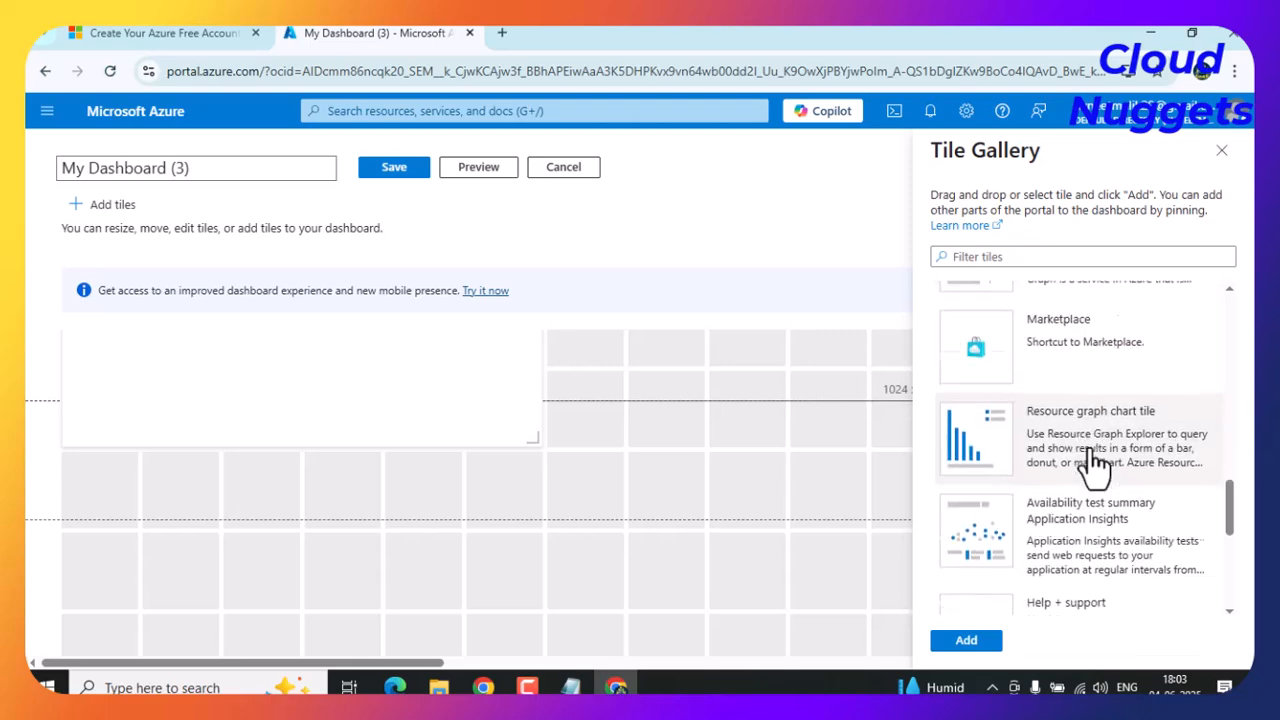
scroll(1093, 462, down, 3)
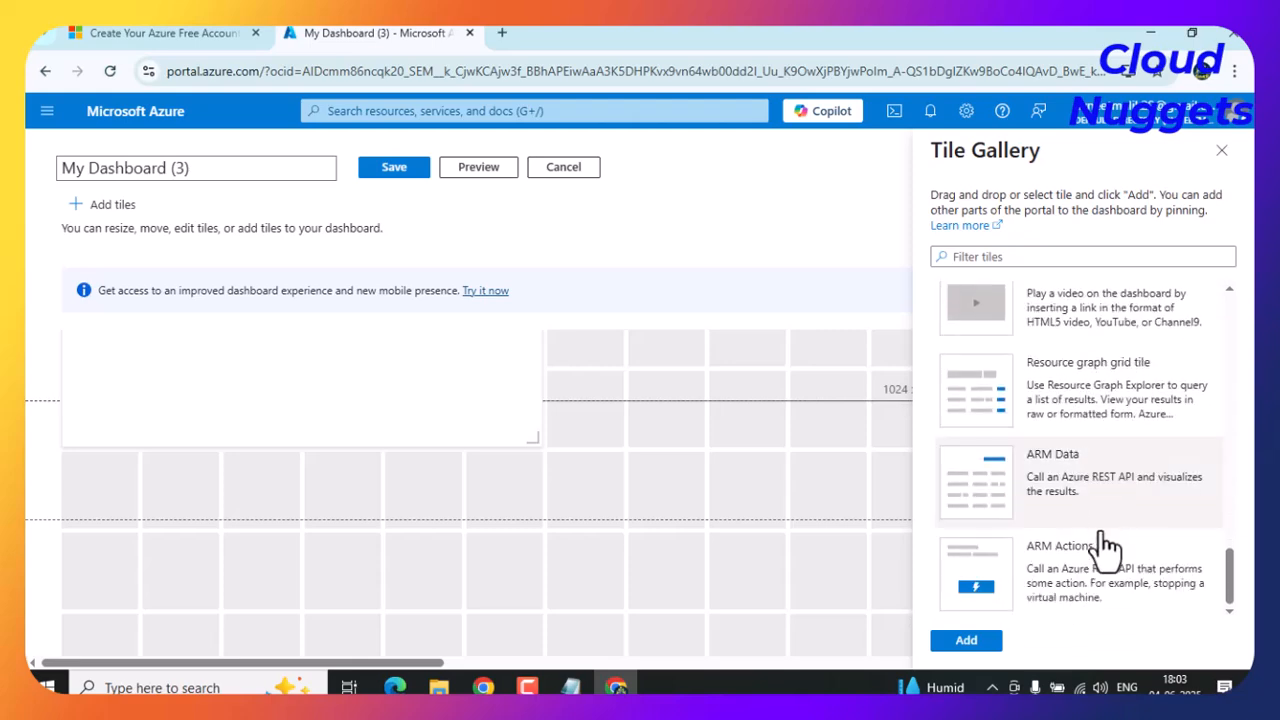
click(1094, 486)
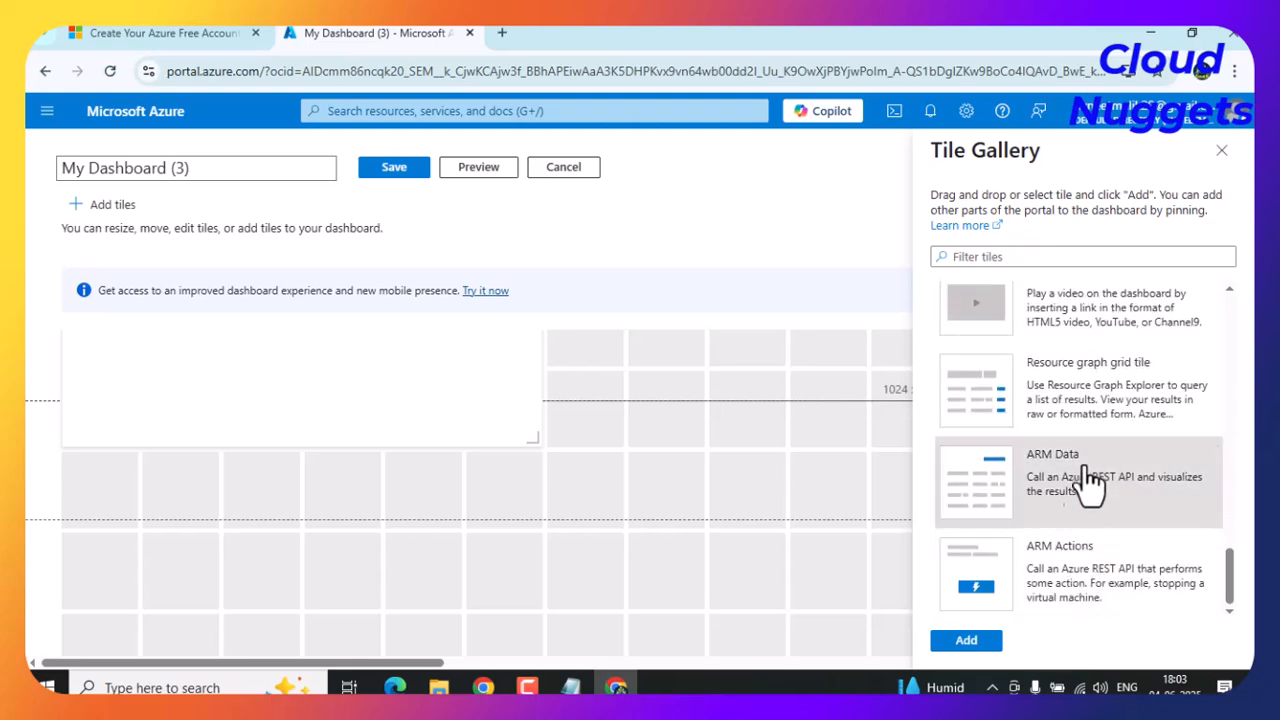
click(975, 642)
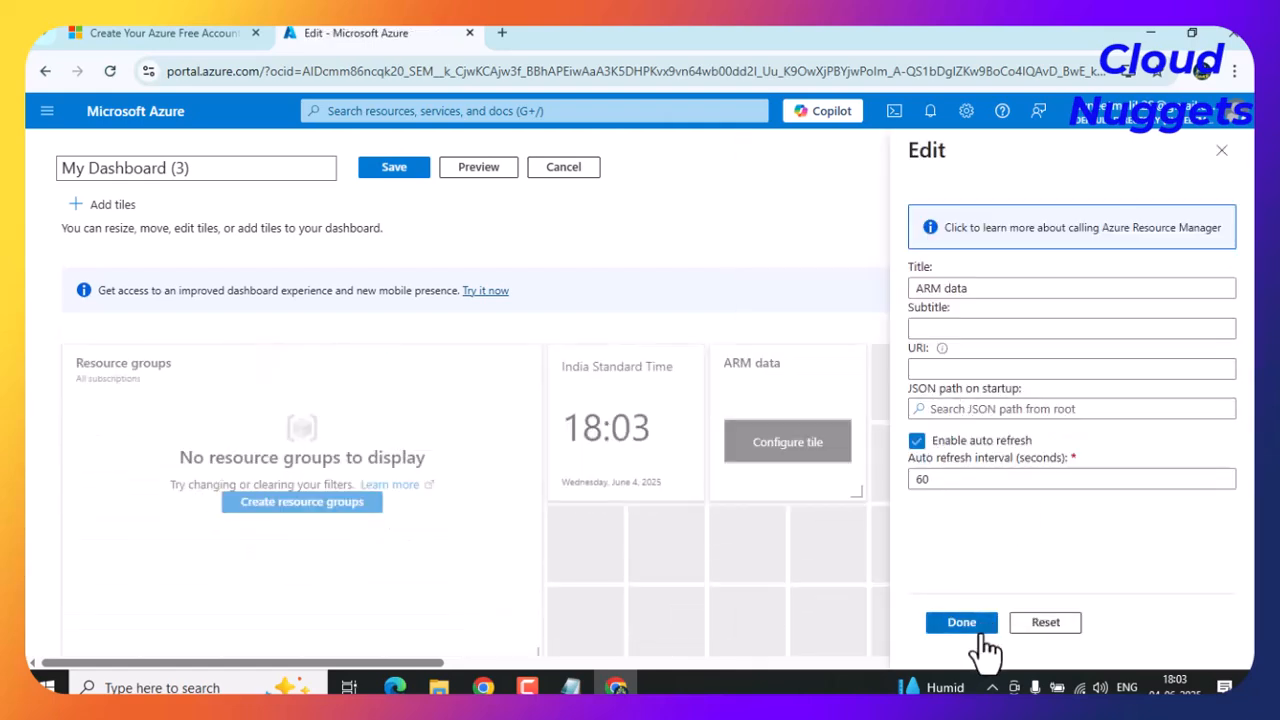
click(962, 623)
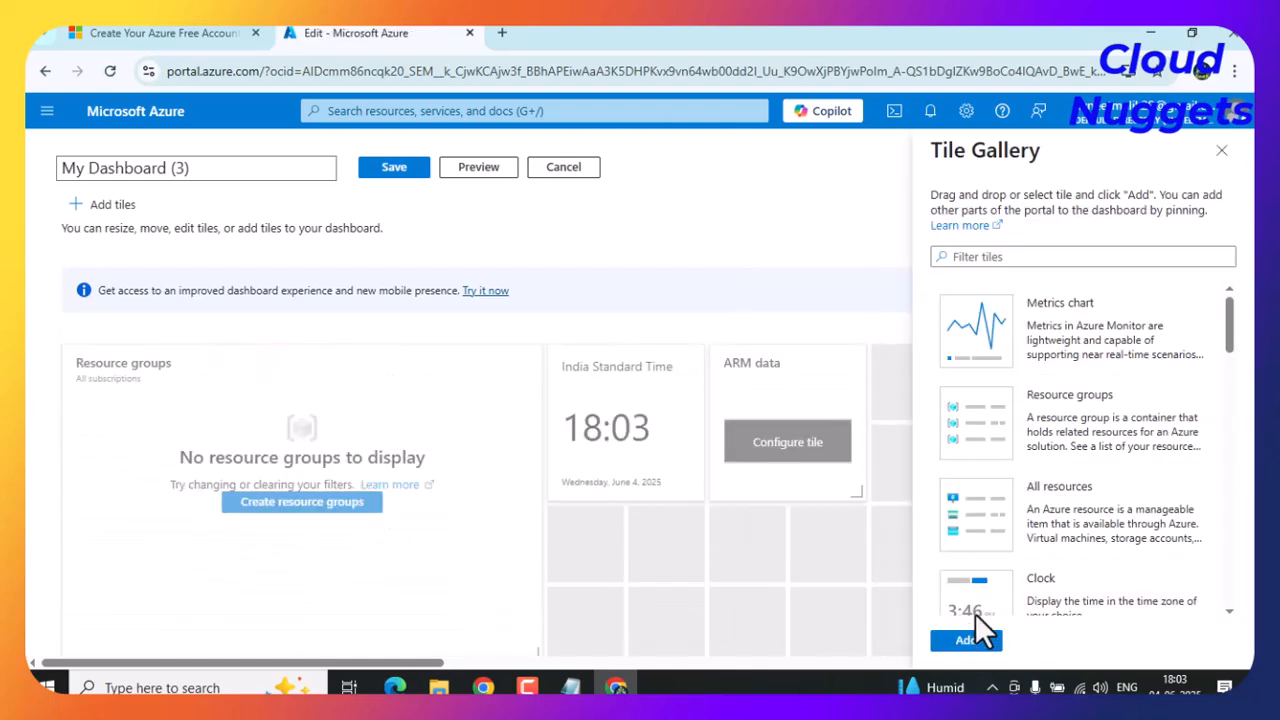
click(1222, 151)
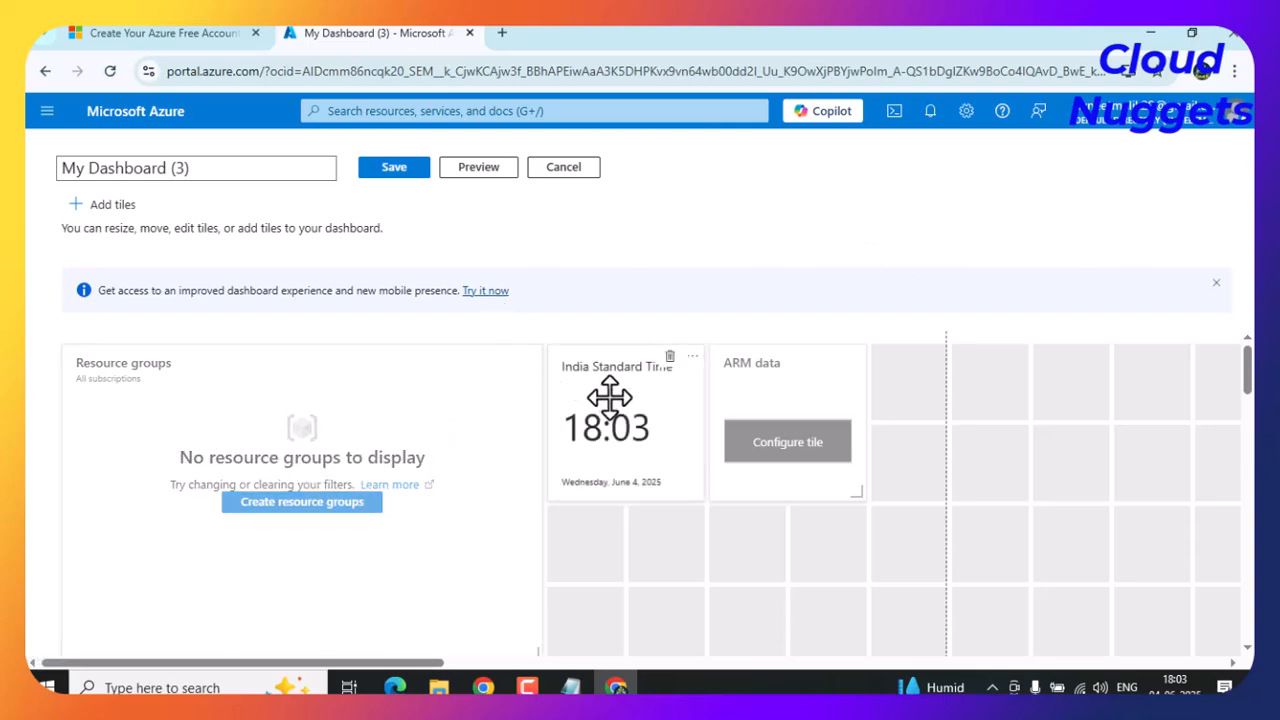
Look over the dashboard grid and move the India Standard Time clock tile to the far side of the ARM data tile.
scroll(663, 549, down, 5)
scroll(600, 545, up, 3)
scroll(597, 527, down, 3)
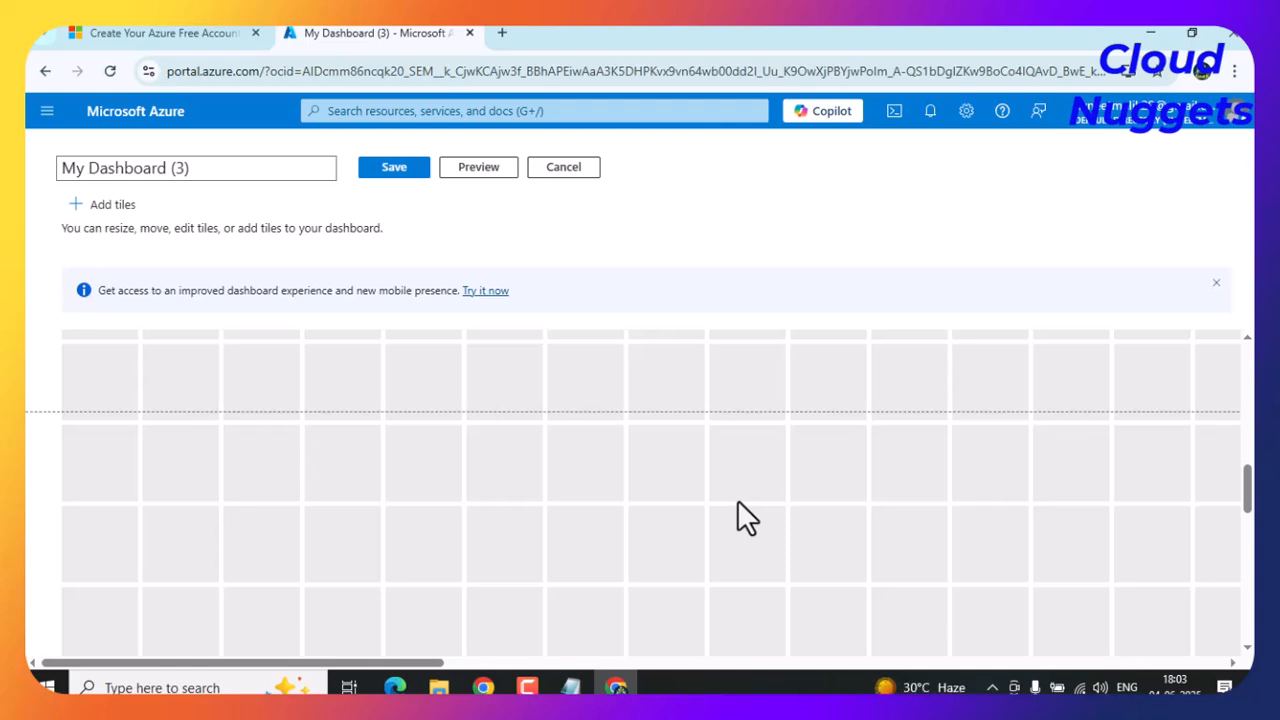
scroll(737, 499, down, 2)
scroll(737, 495, down, 1)
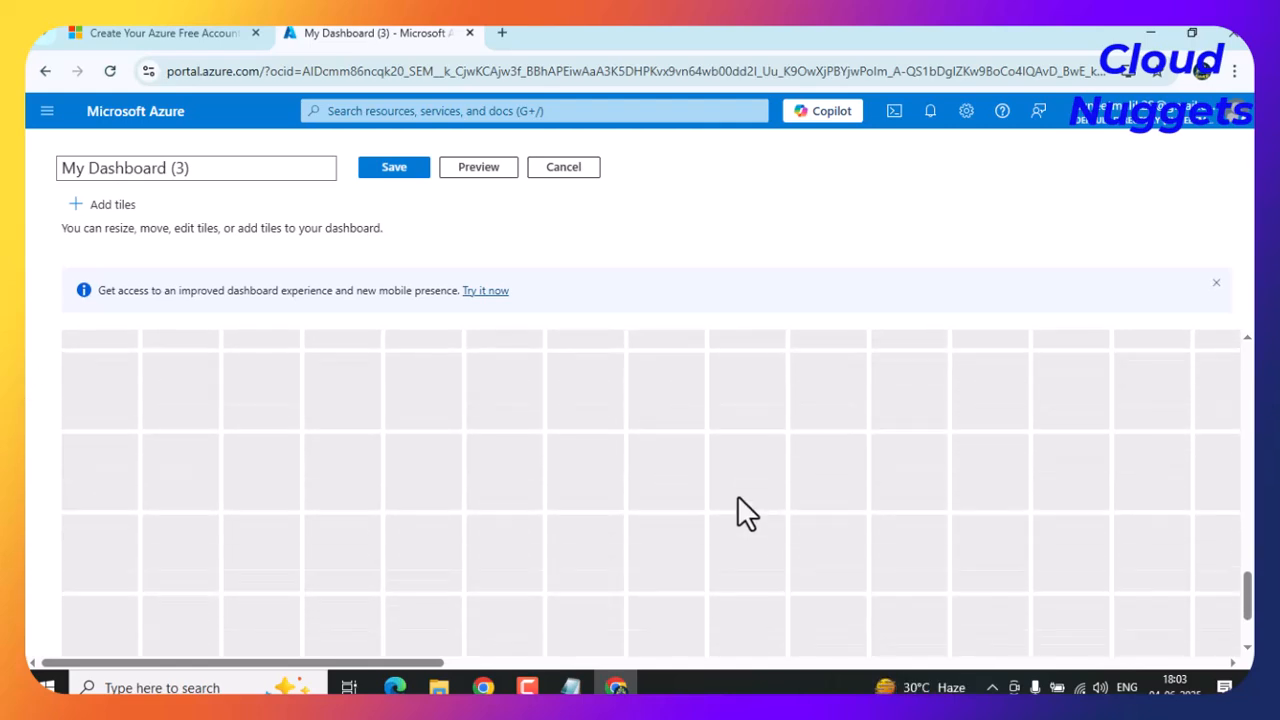
scroll(643, 504, up, 10)
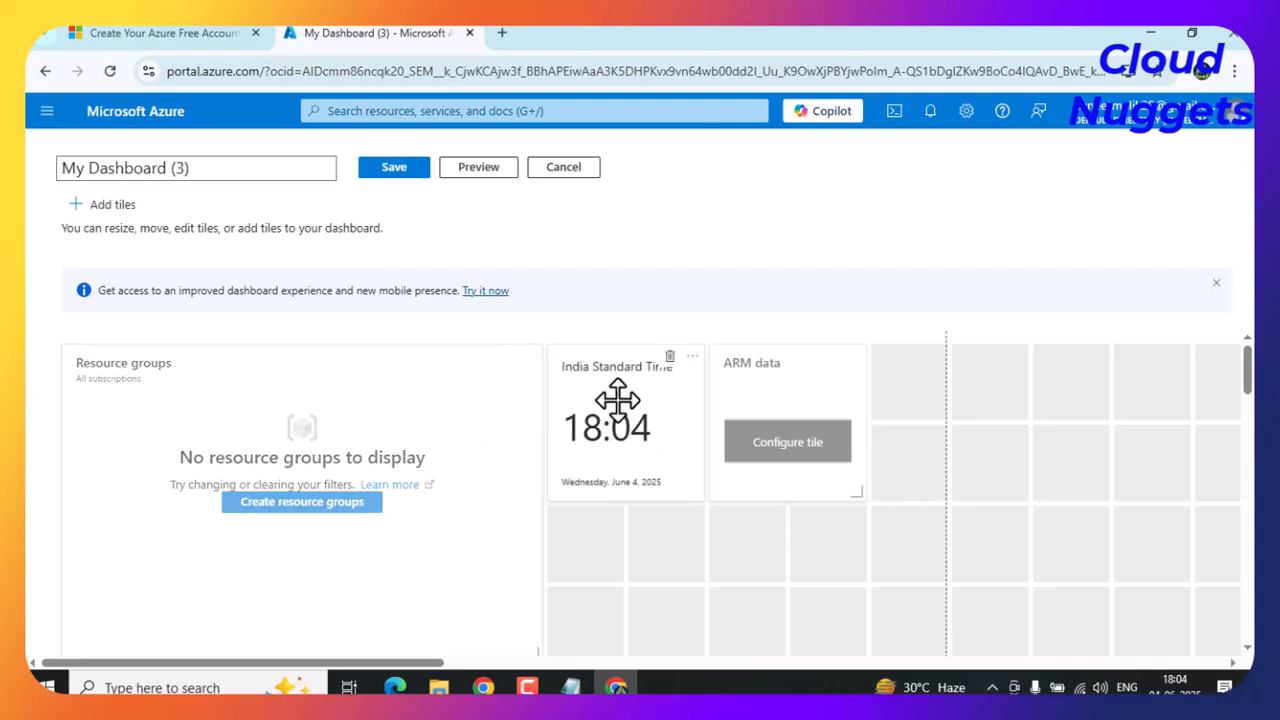
drag(606, 367, 1140, 362)
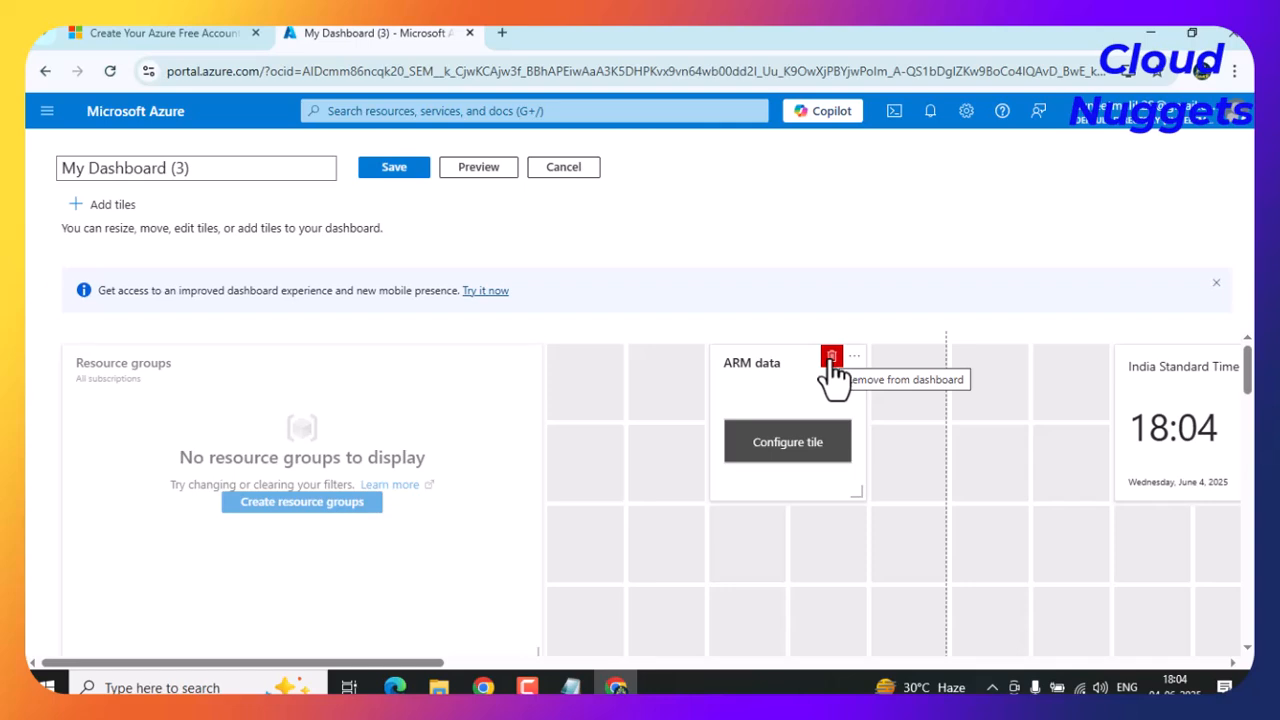
Remove the ARM data tile and save the dashboard.
click(831, 357)
click(404, 170)
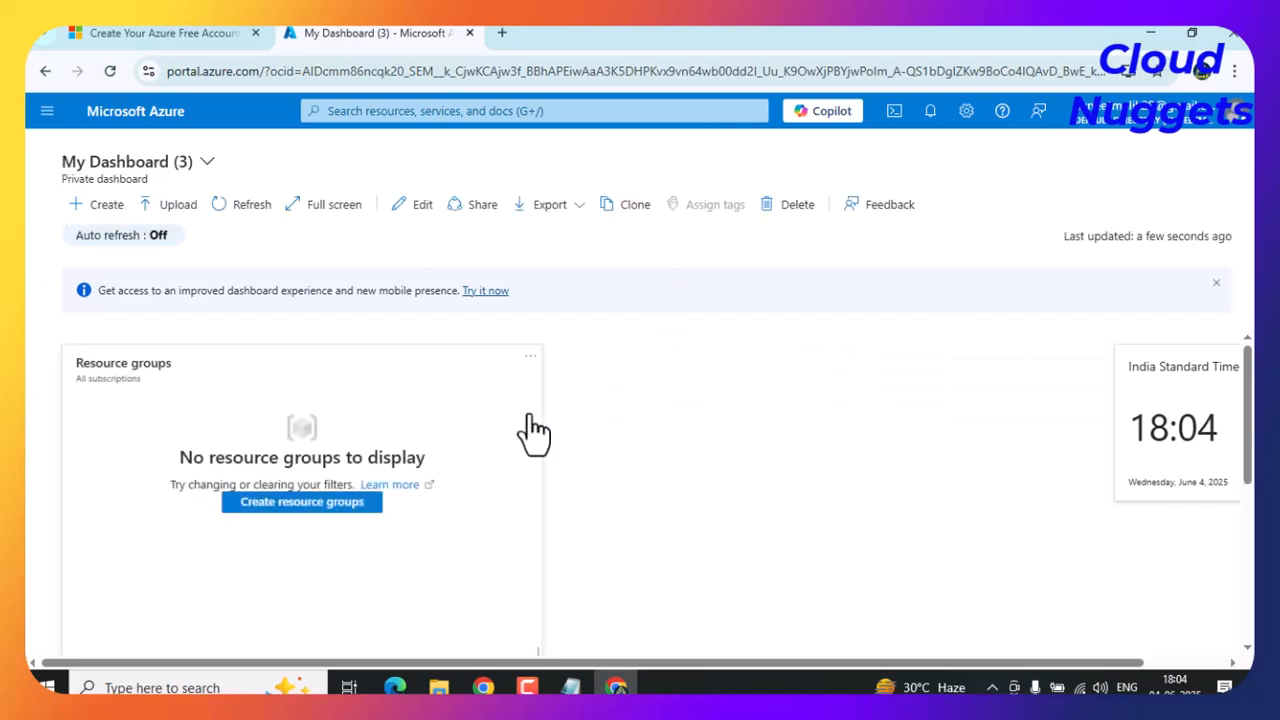
View the list of available dashboards, then open the dashboard upload file picker and cancel it.
click(207, 163)
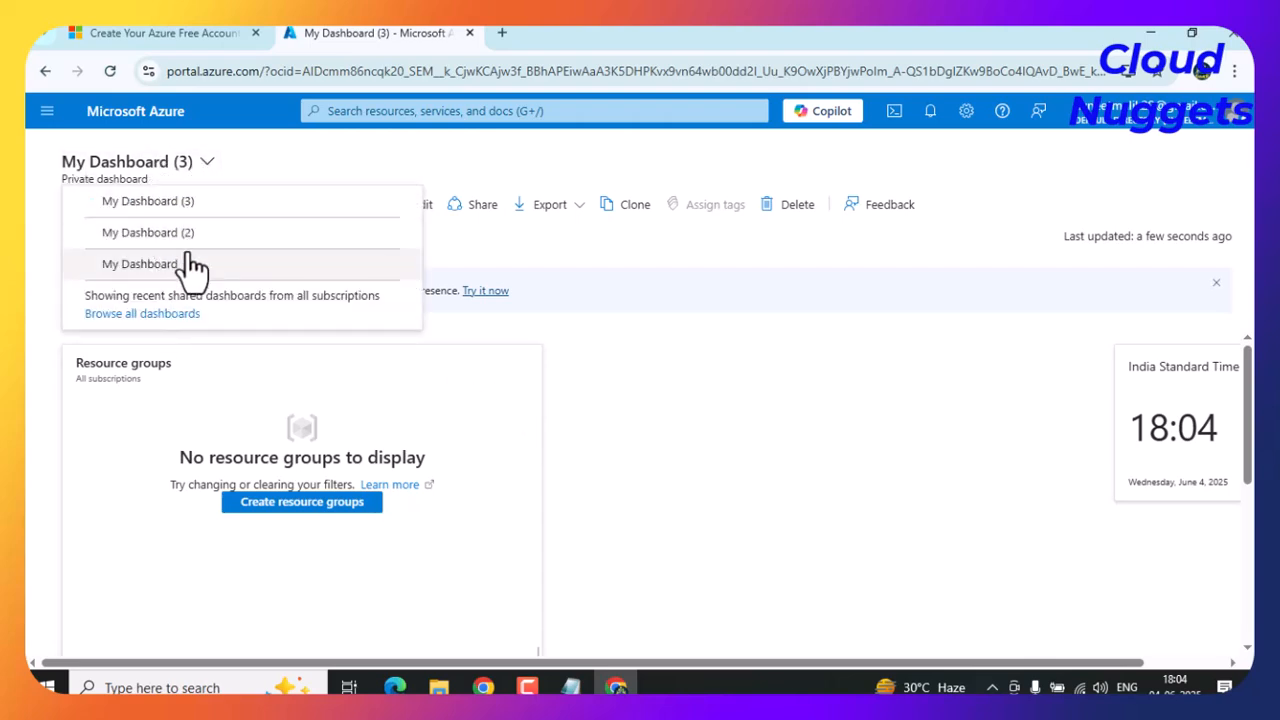
click(311, 145)
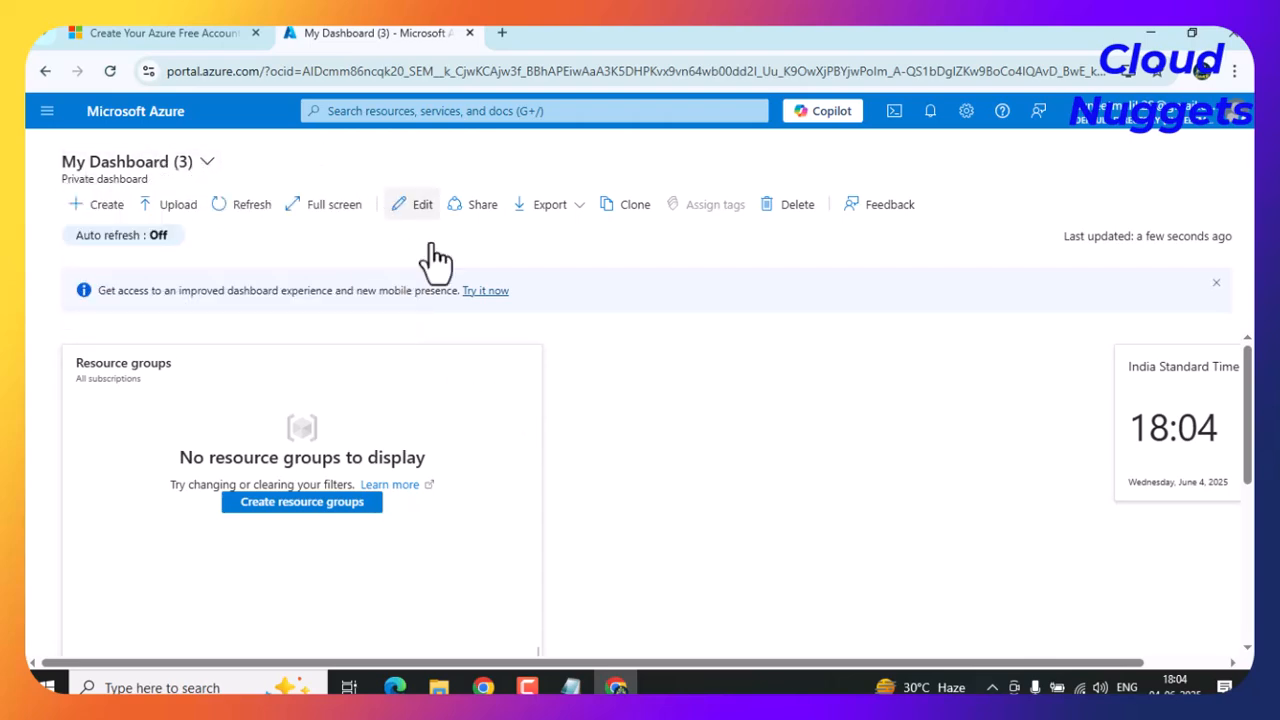
click(186, 222)
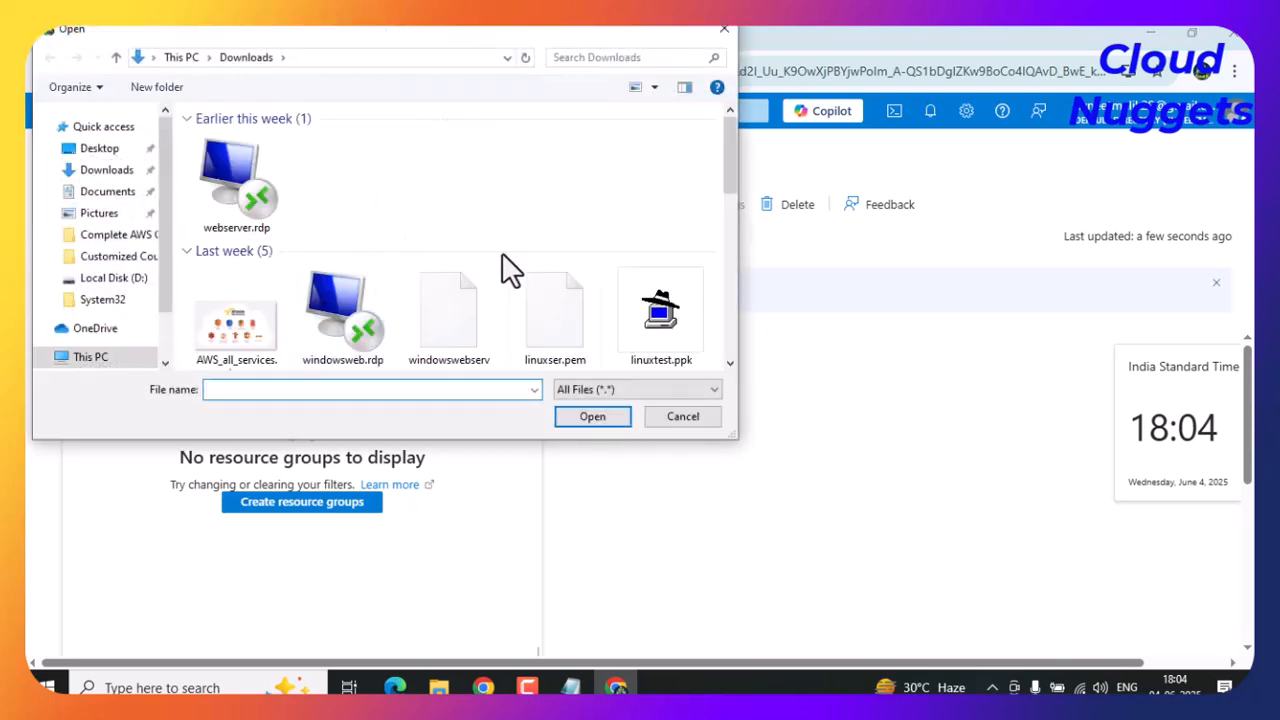
click(684, 416)
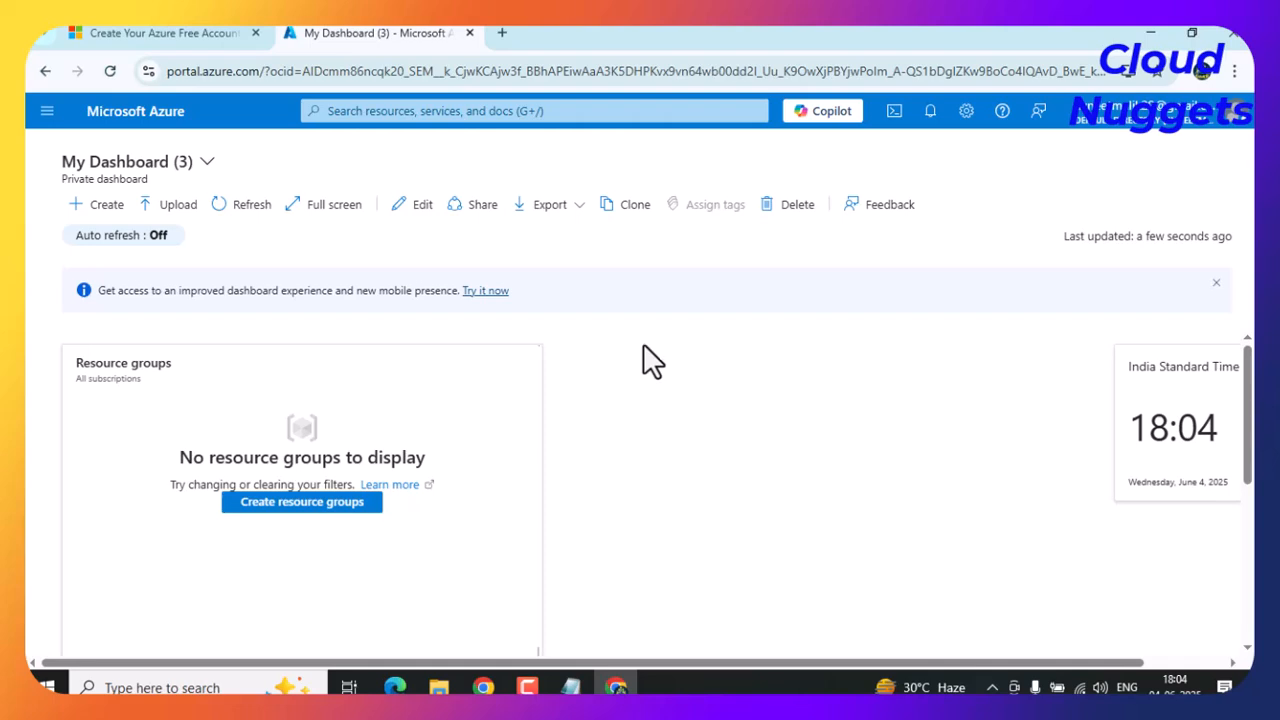
Edit My Dashboard (3) to add a Metrics chart tile and save the dashboard.
click(412, 206)
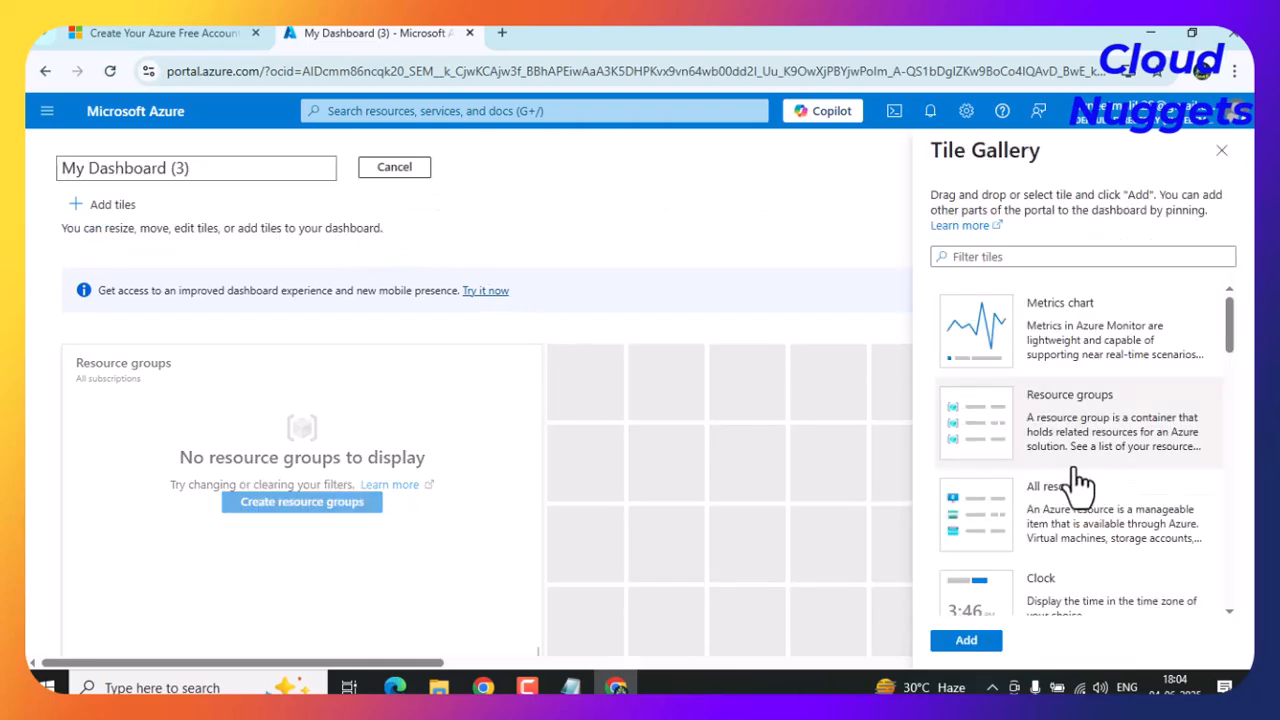
click(1063, 334)
click(962, 641)
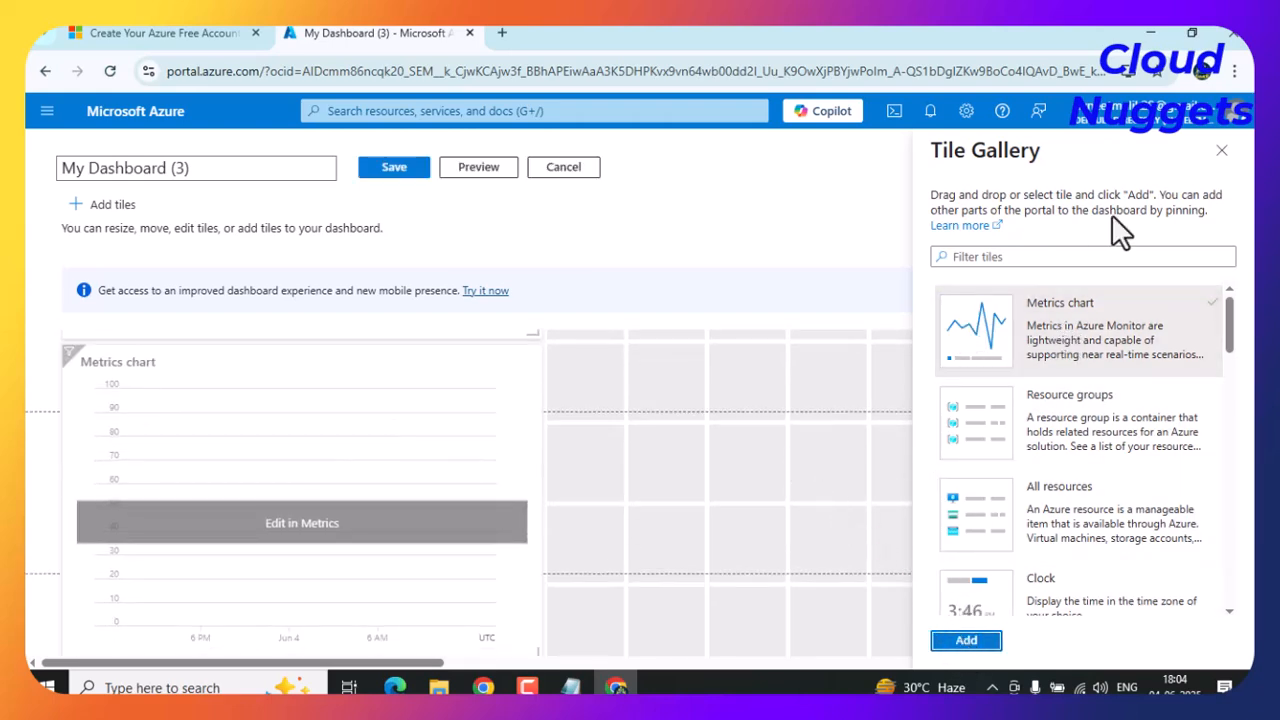
click(1218, 150)
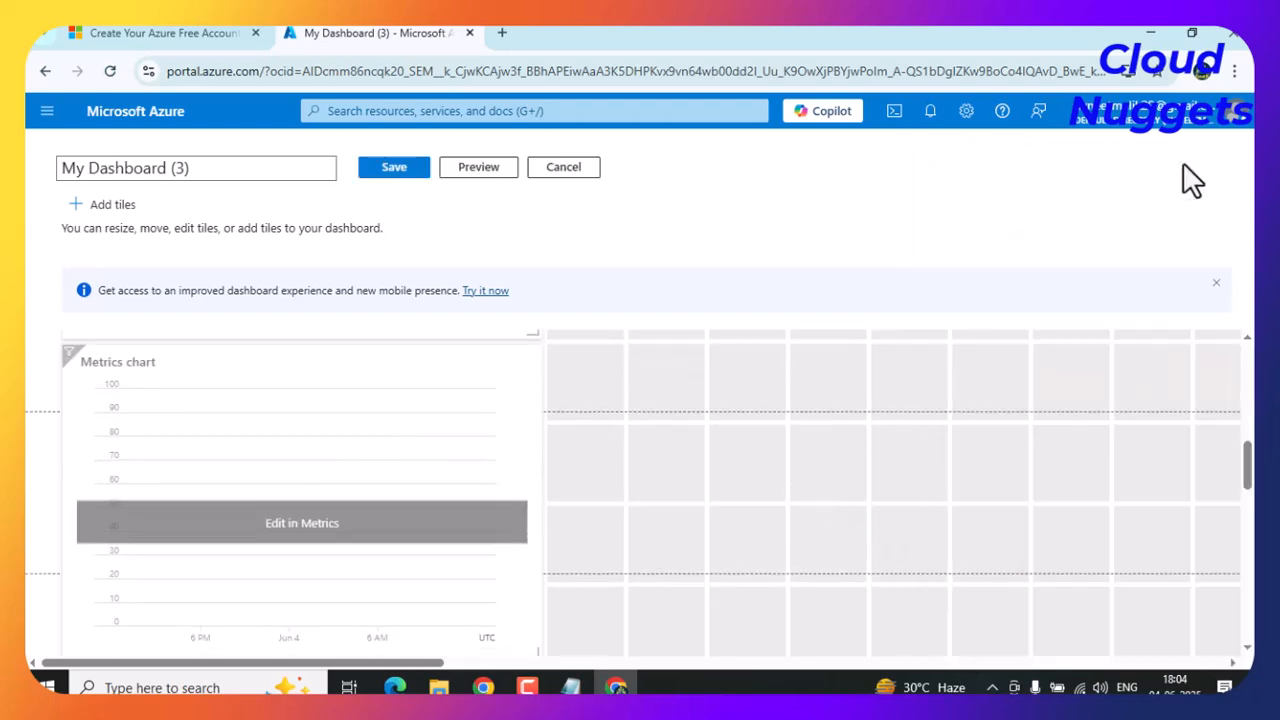
click(394, 168)
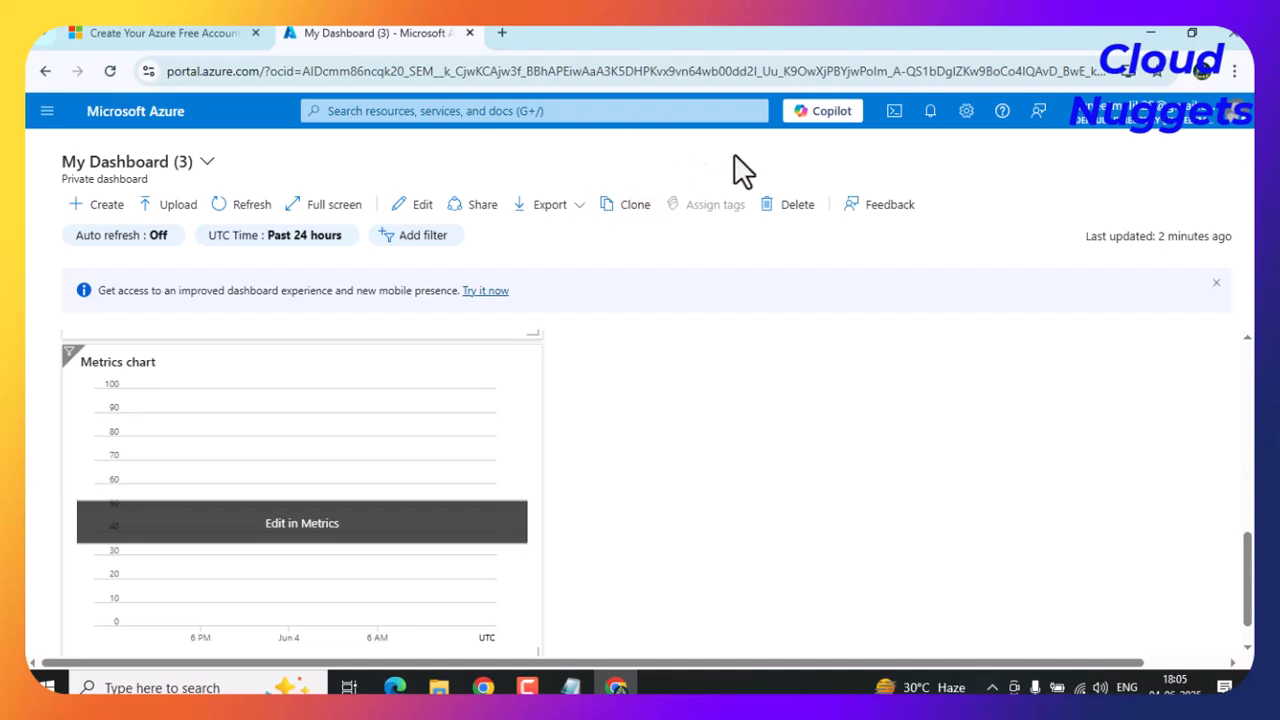
Delete My Dashboard (3) and My Dashboard (2), and check the list of remaining dashboards.
click(795, 206)
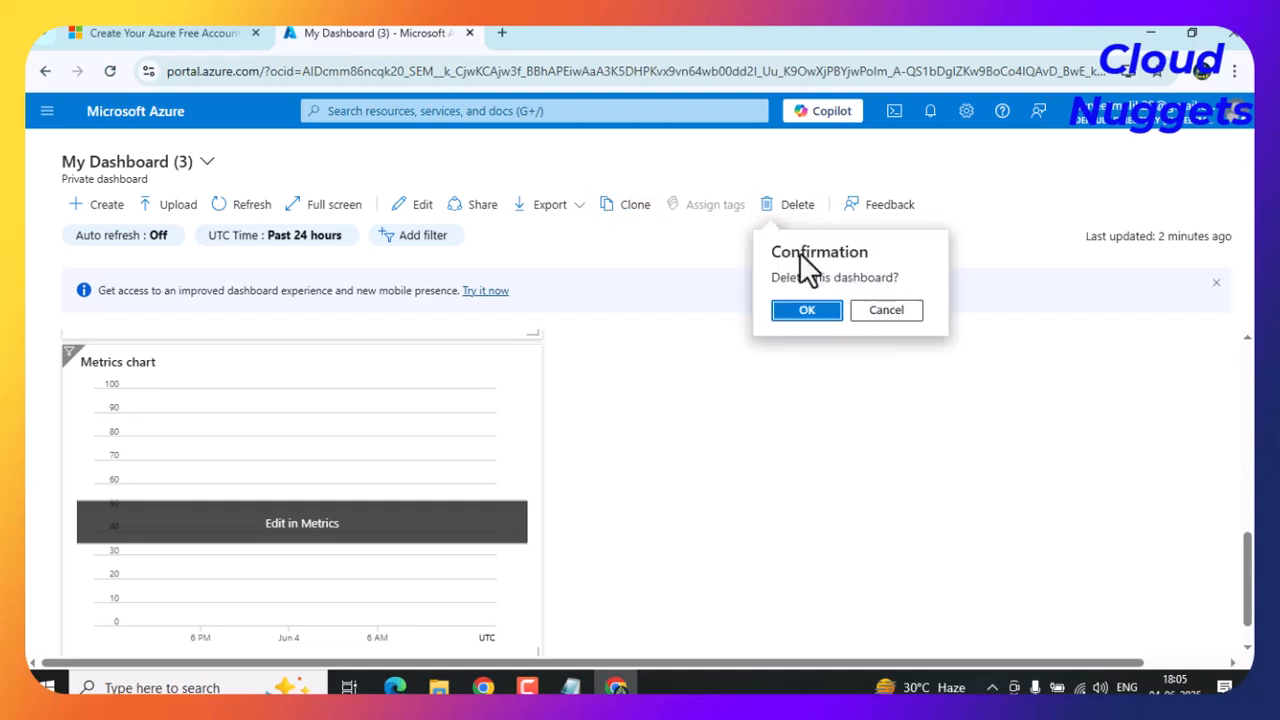
click(805, 309)
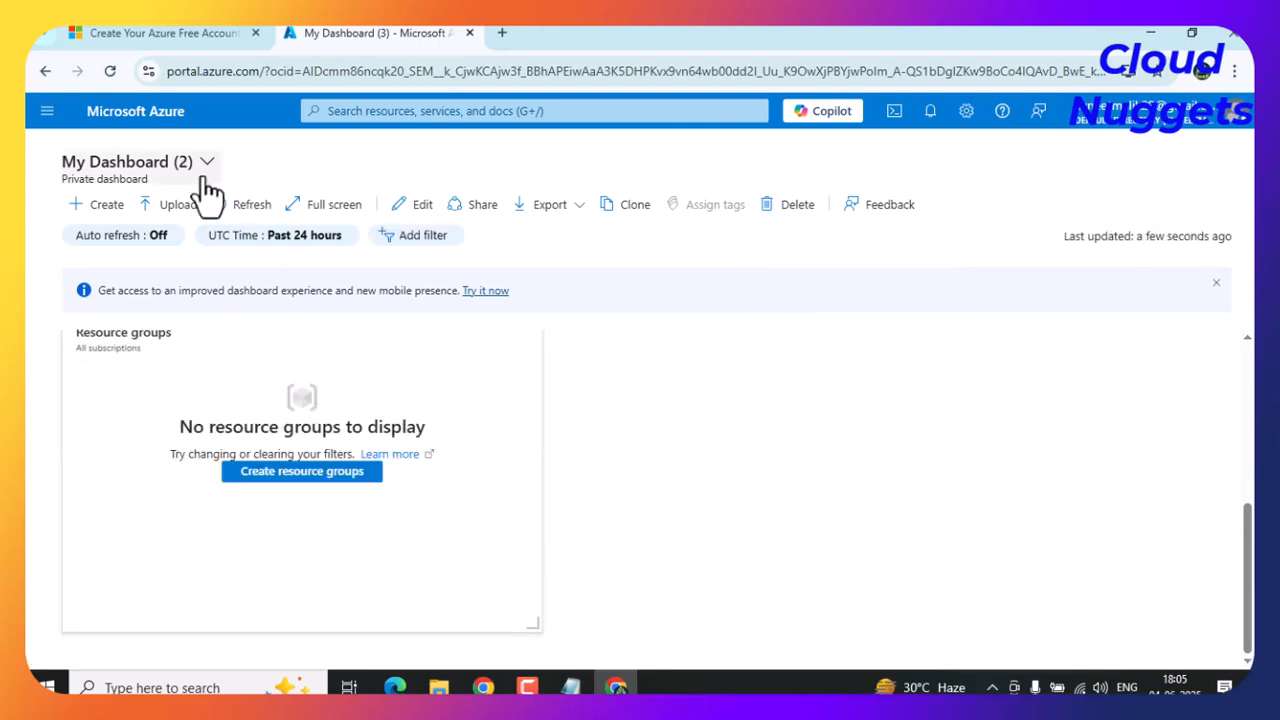
click(795, 207)
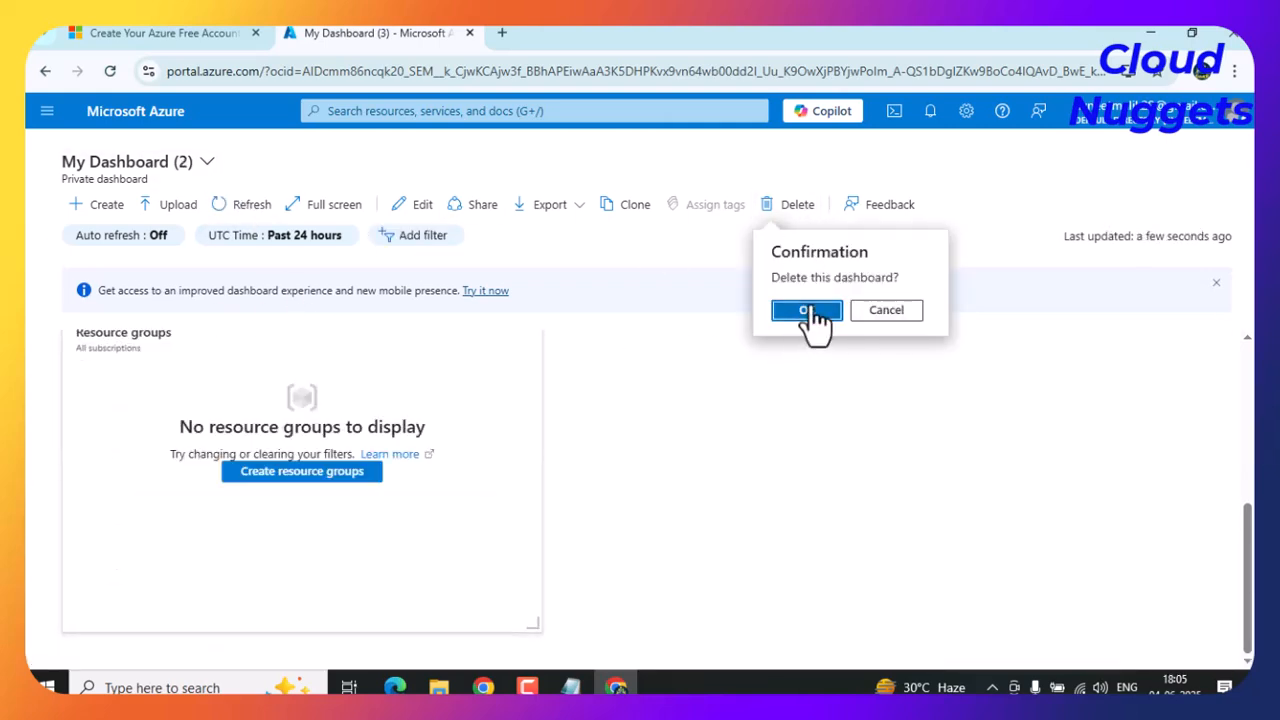
click(807, 311)
click(183, 164)
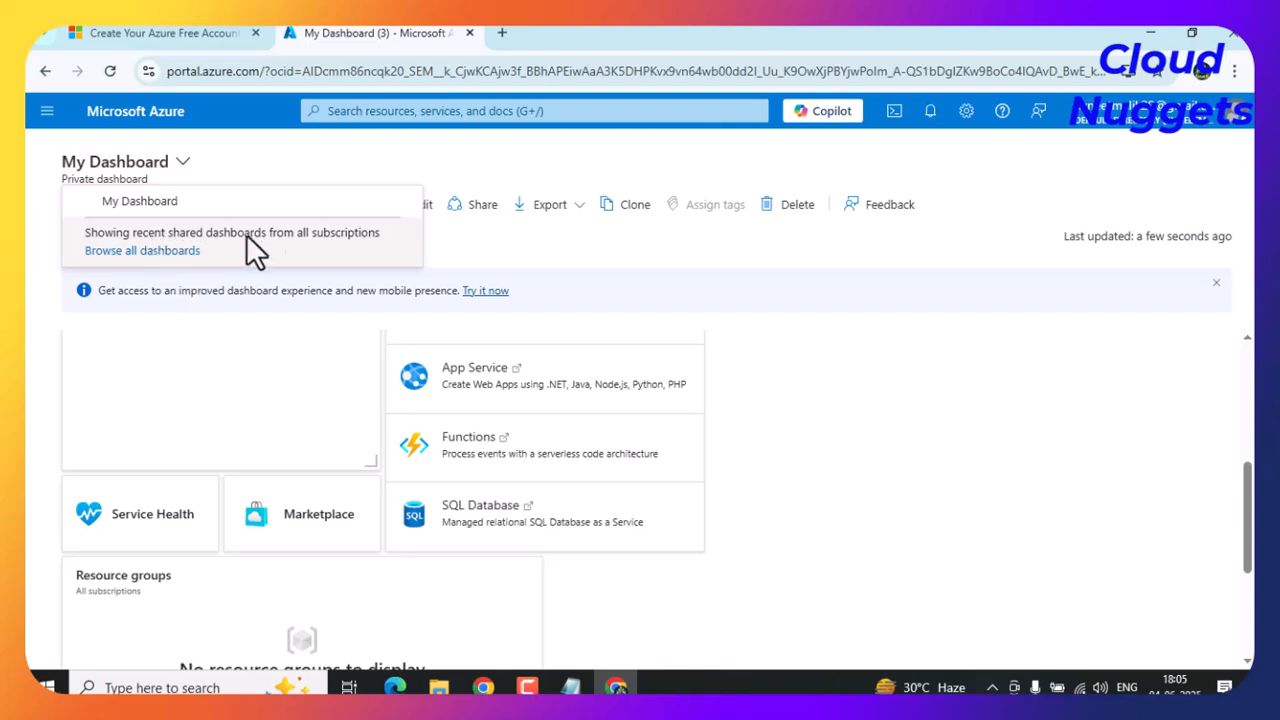
click(457, 162)
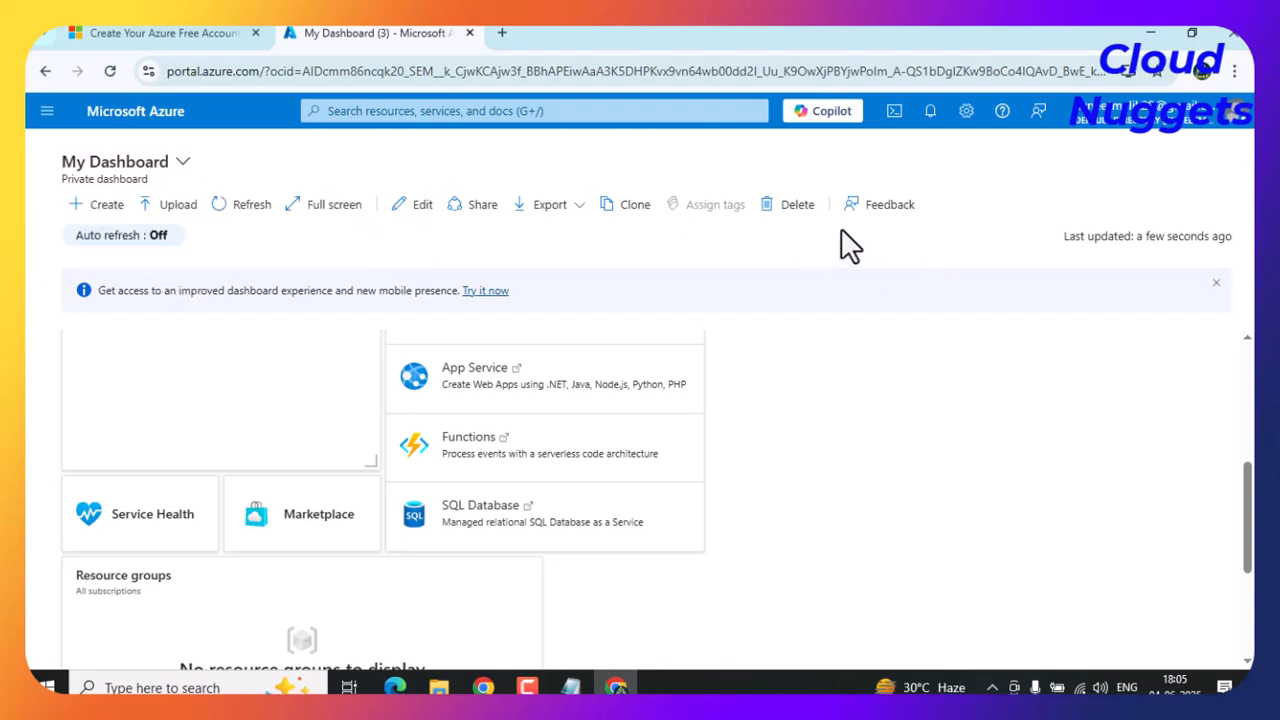
drag(1135, 236, 1217, 243)
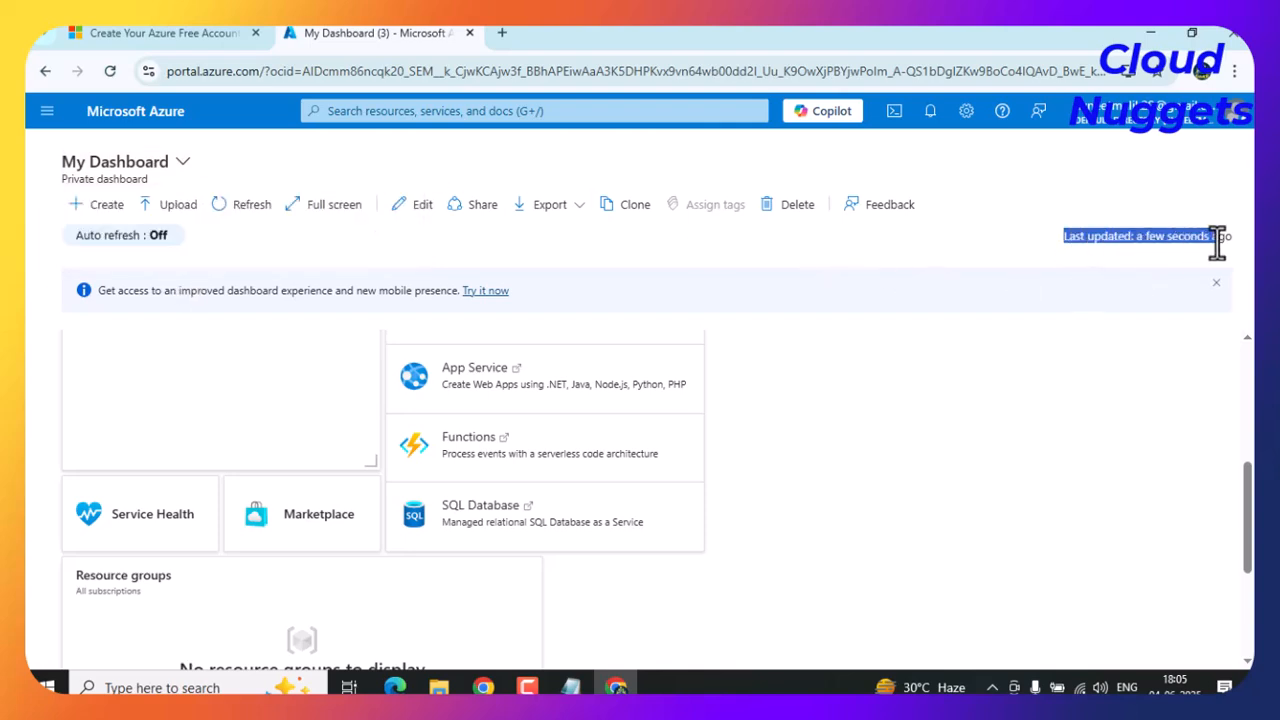
click(903, 258)
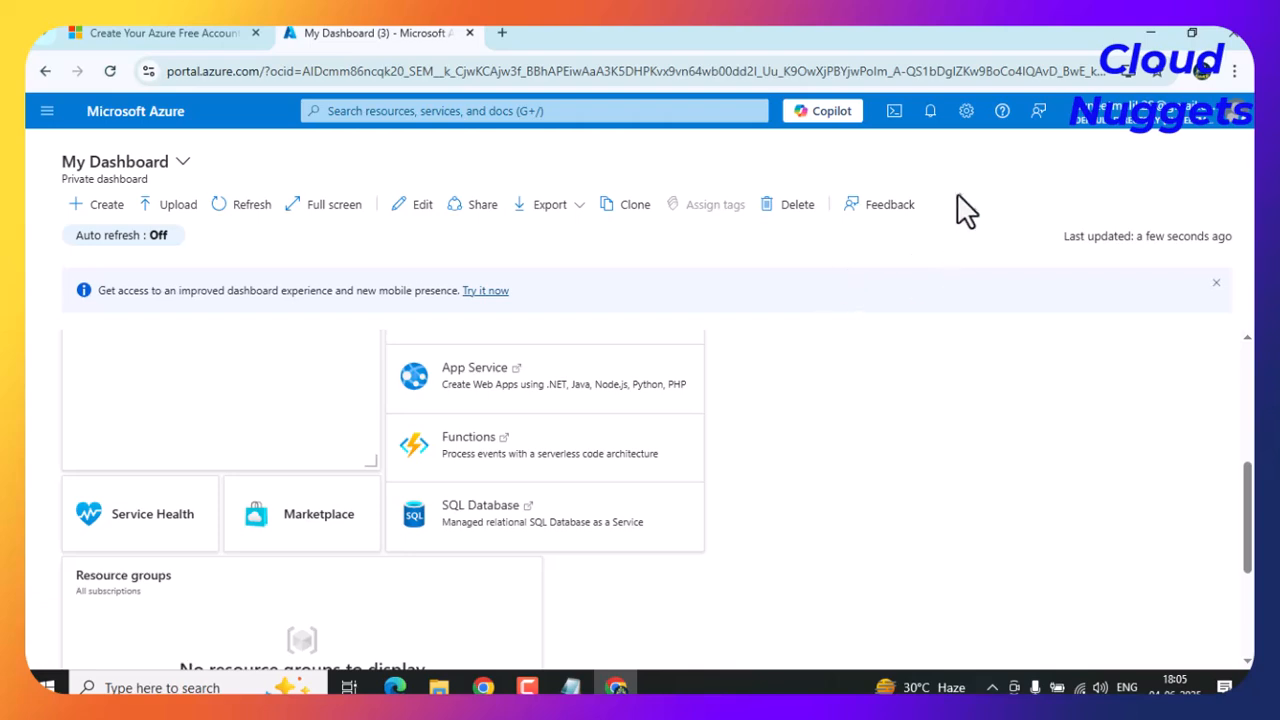
Open All services and browse the service listings from AI + machine learning down to Internet of Things.
click(47, 111)
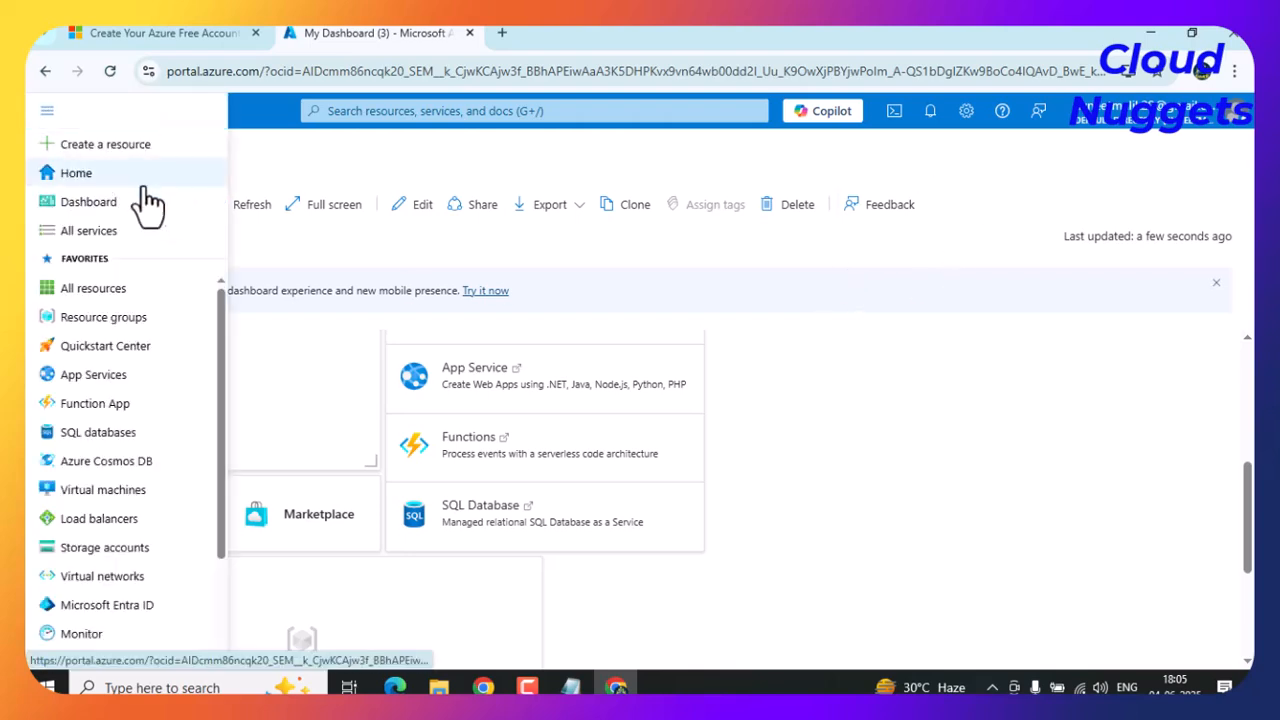
click(88, 240)
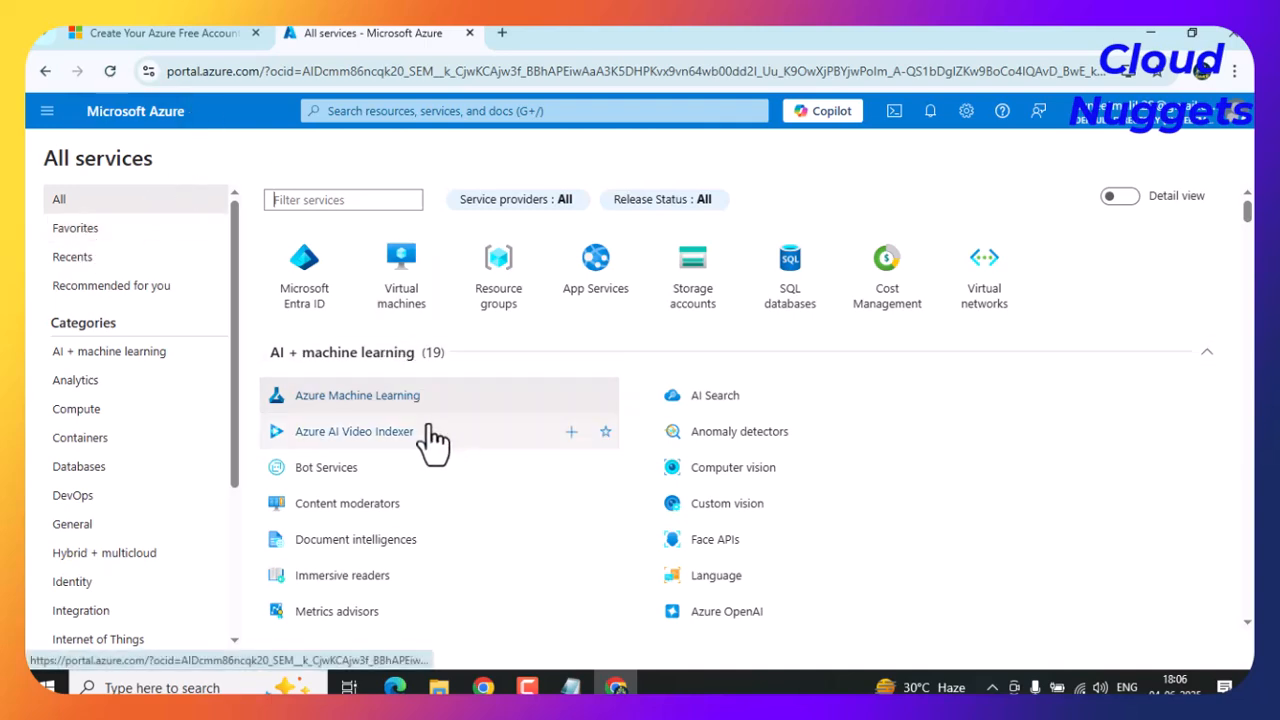
scroll(400, 491, down, 3)
scroll(405, 505, down, 12)
scroll(415, 520, down, 12)
scroll(470, 520, down, 9)
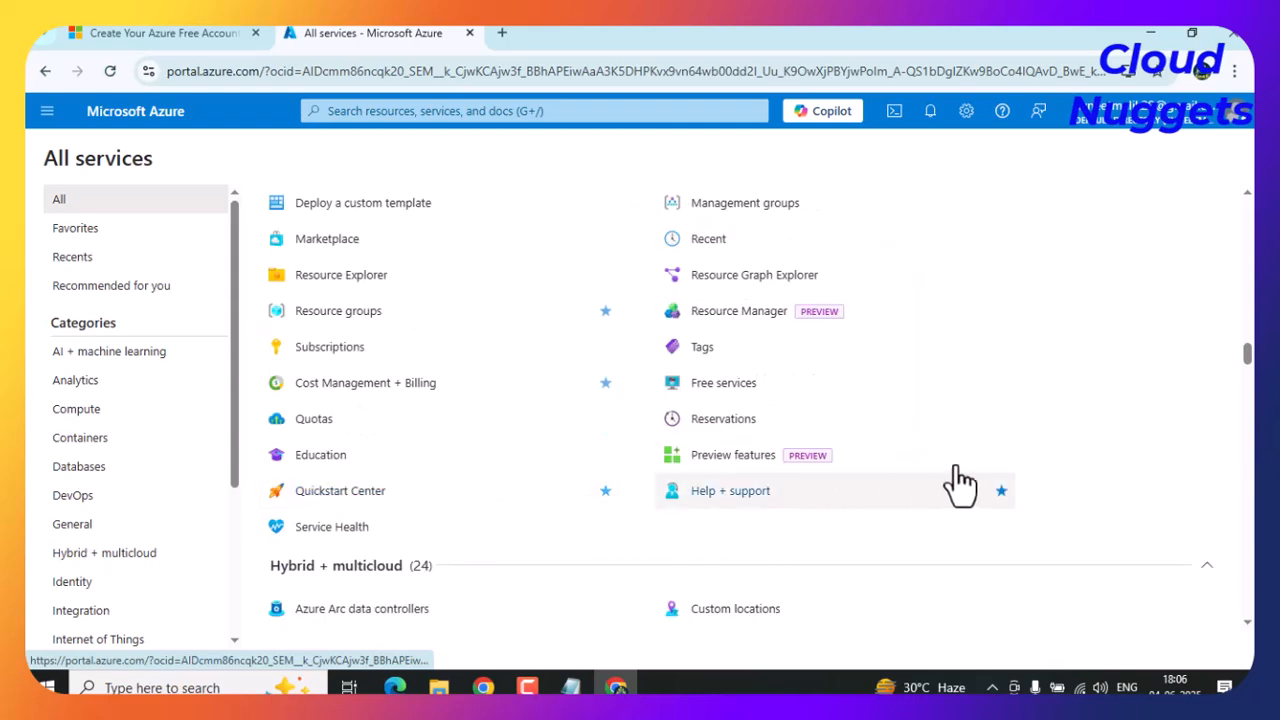
scroll(540, 485, down, 2)
scroll(545, 497, down, 12)
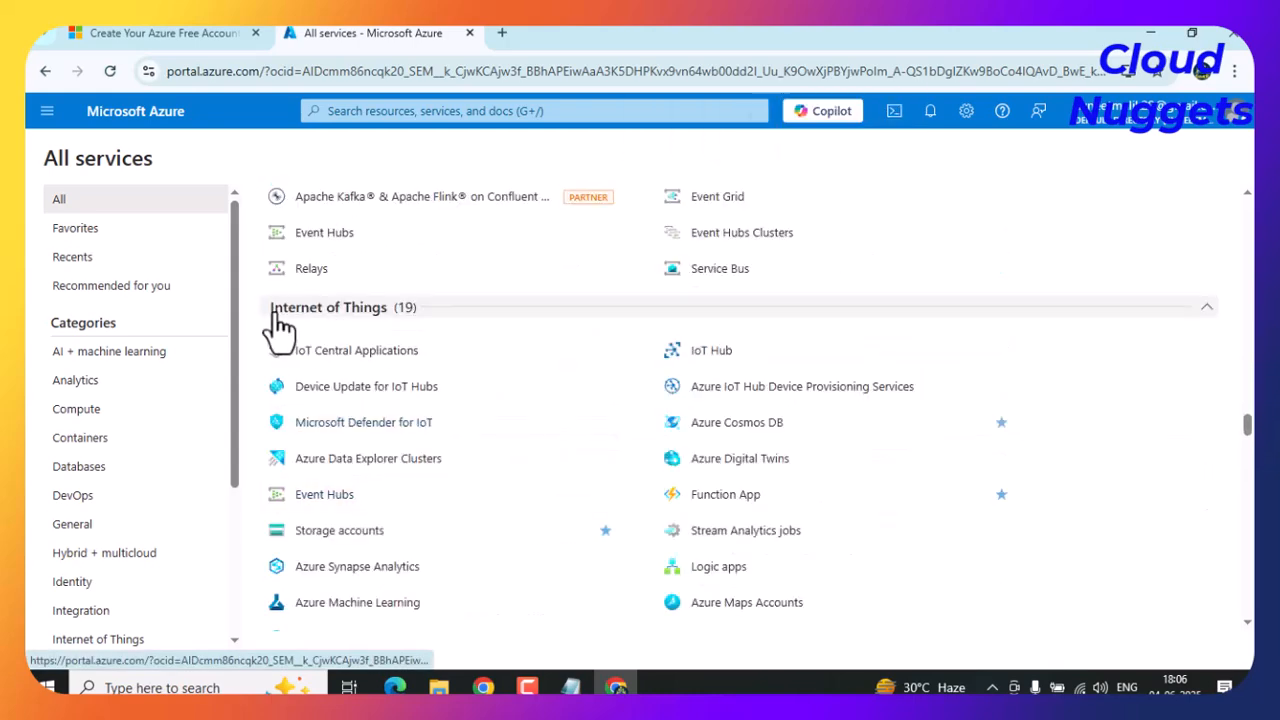
Go to the home page, view the All resources page, and return to Home.
click(45, 112)
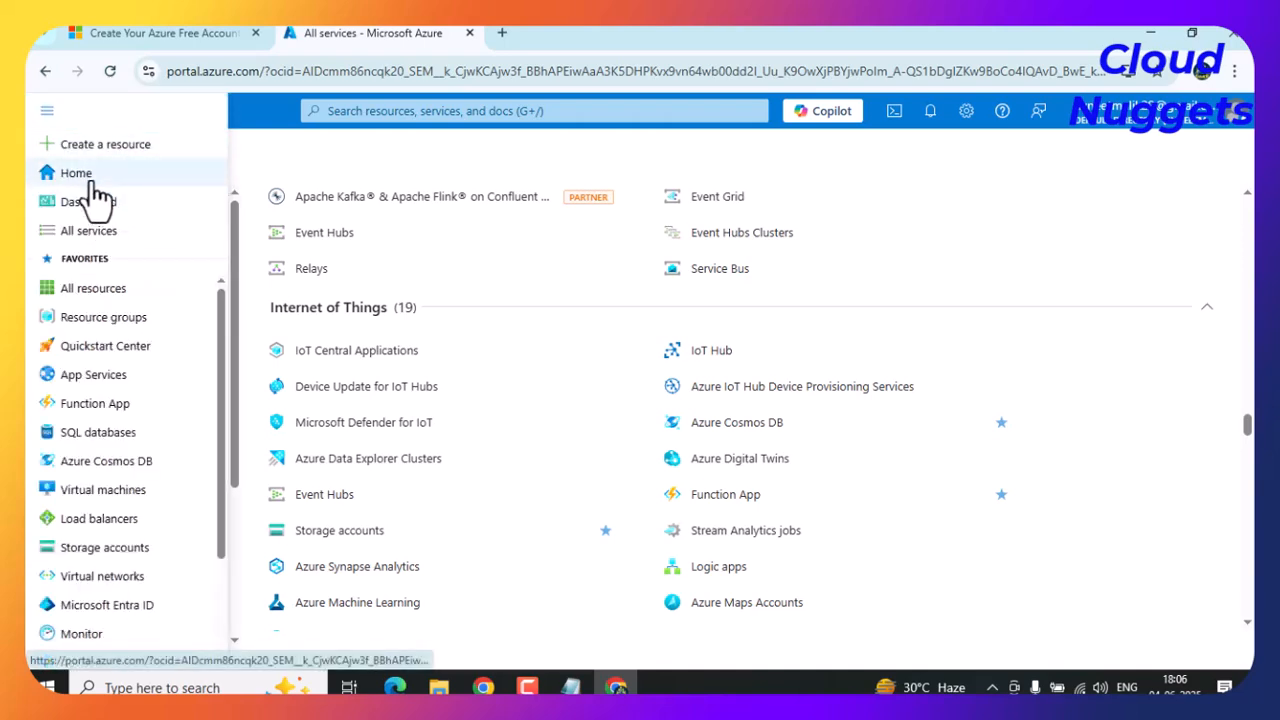
click(92, 184)
click(46, 114)
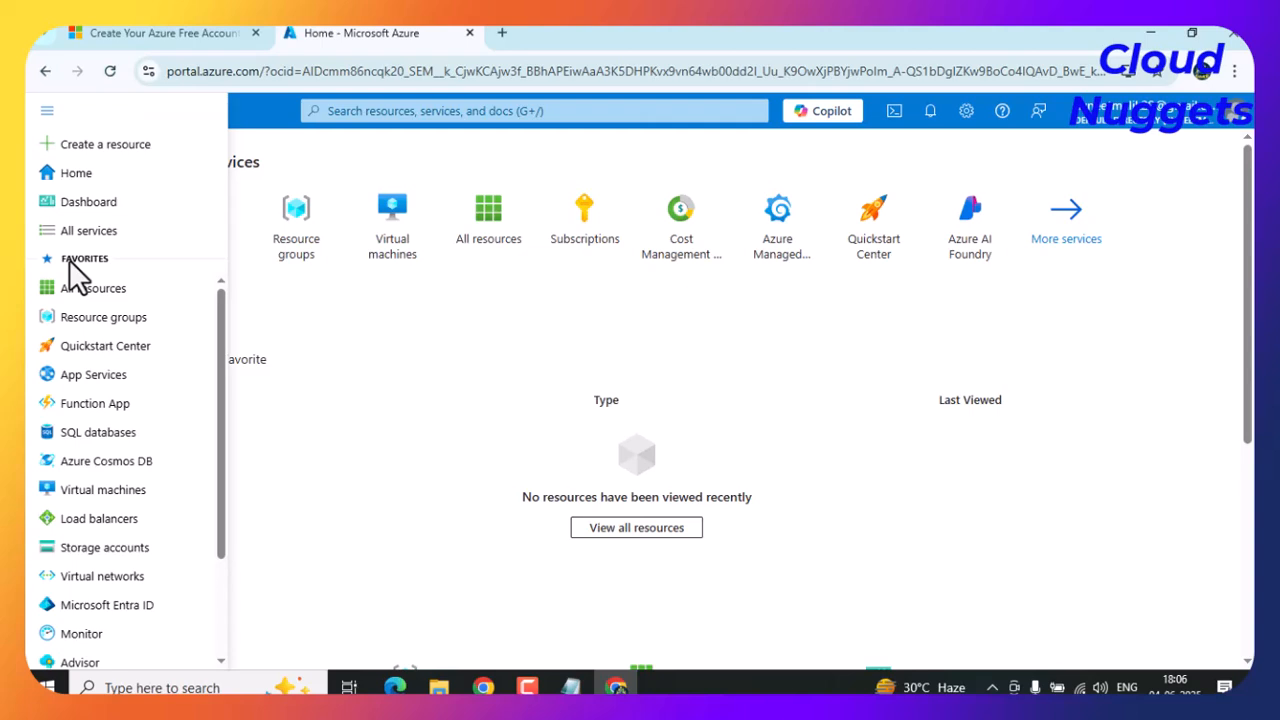
click(201, 284)
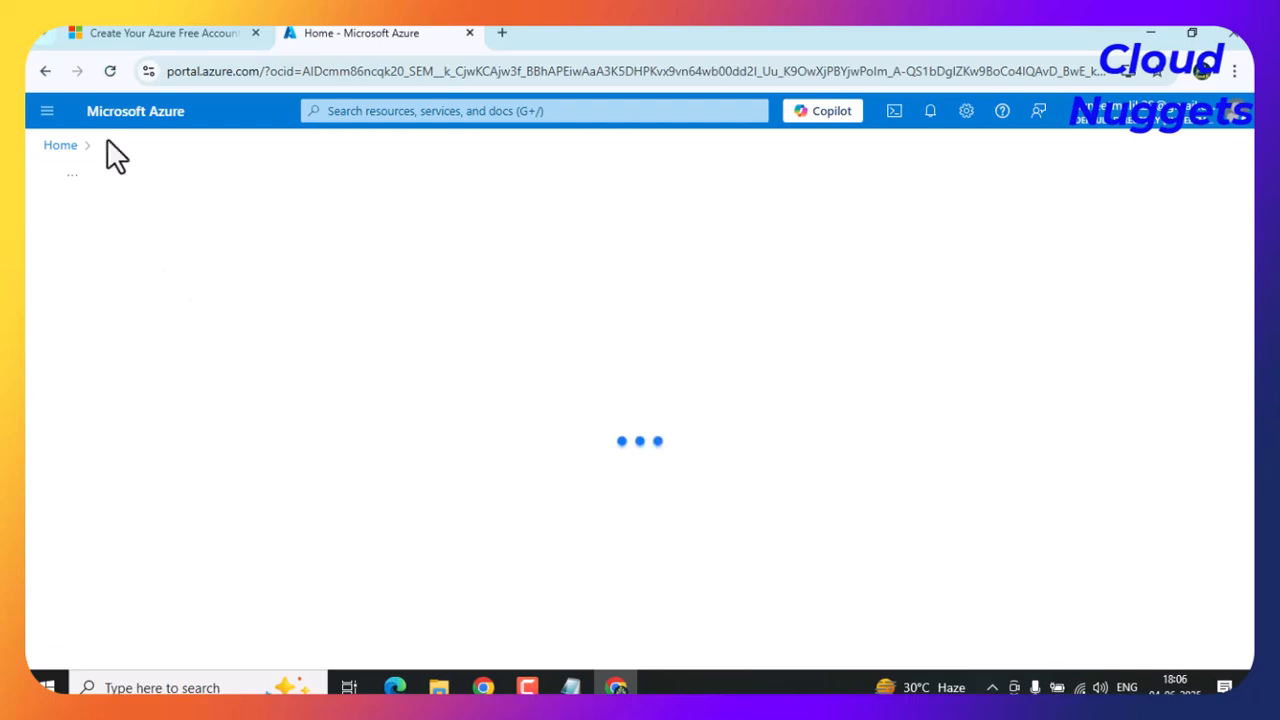
click(46, 114)
click(108, 292)
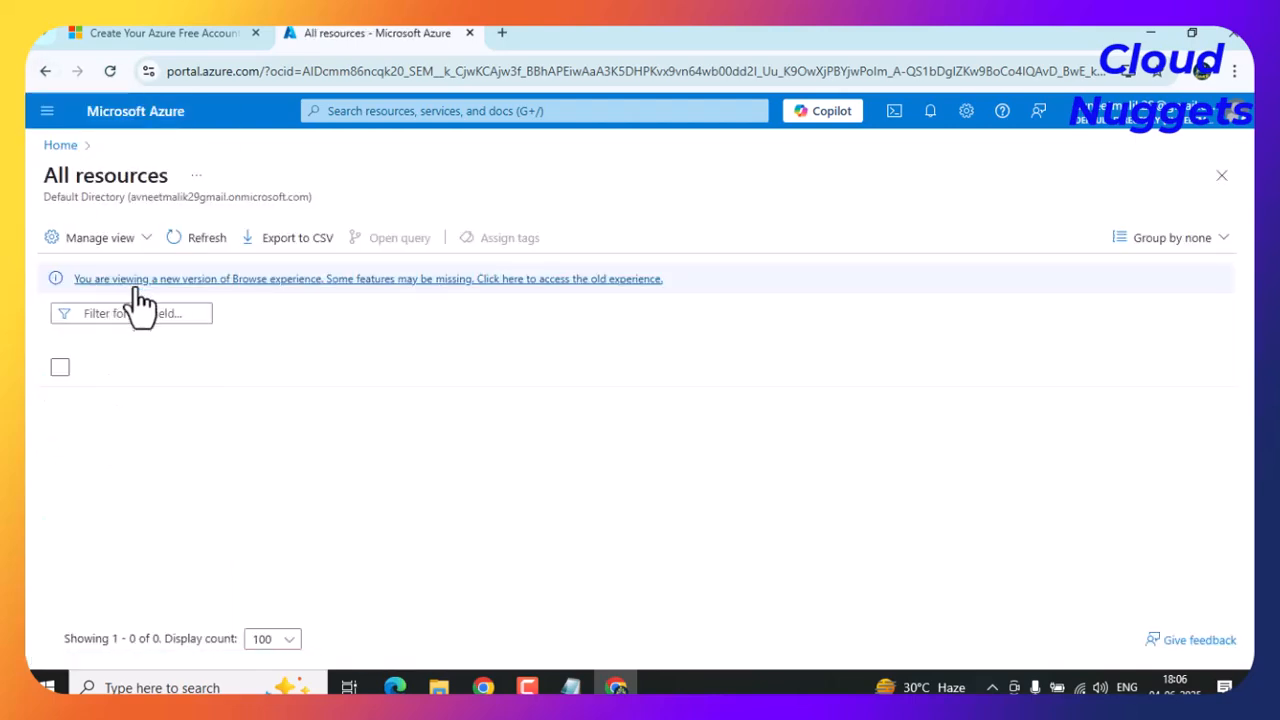
click(58, 145)
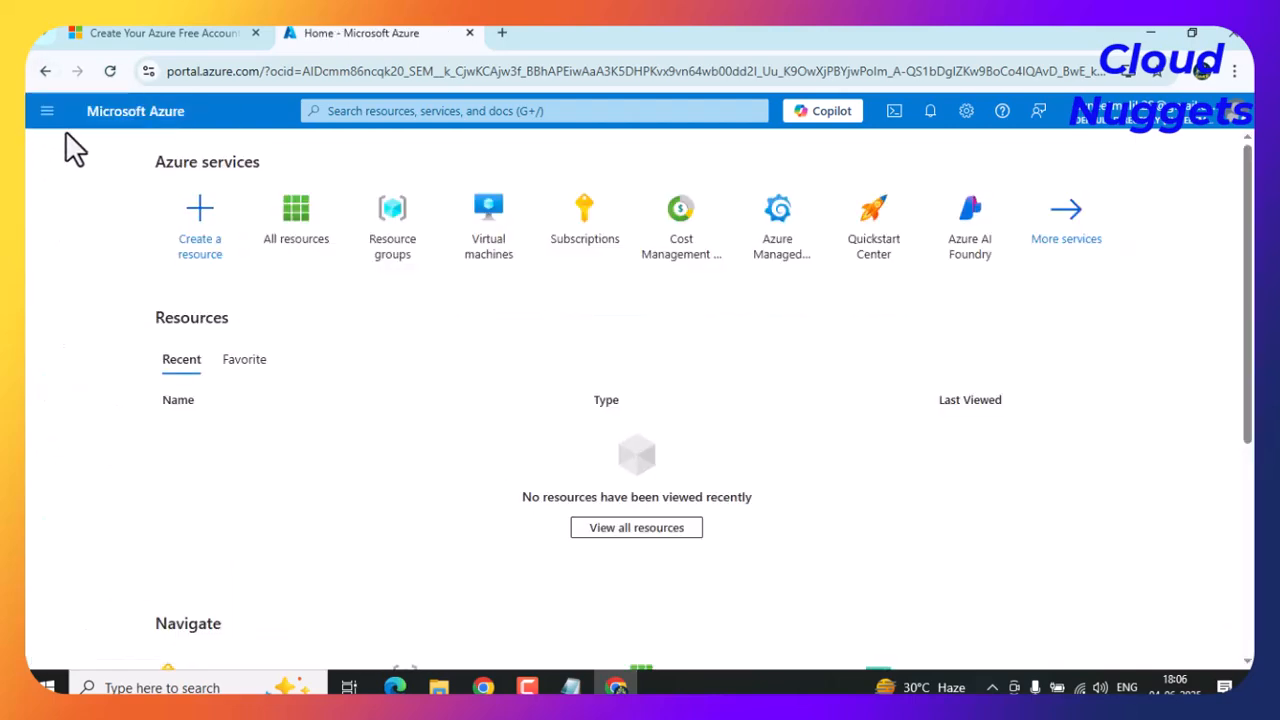
Remove All resources from the favorites and check the updated favorites list.
click(44, 114)
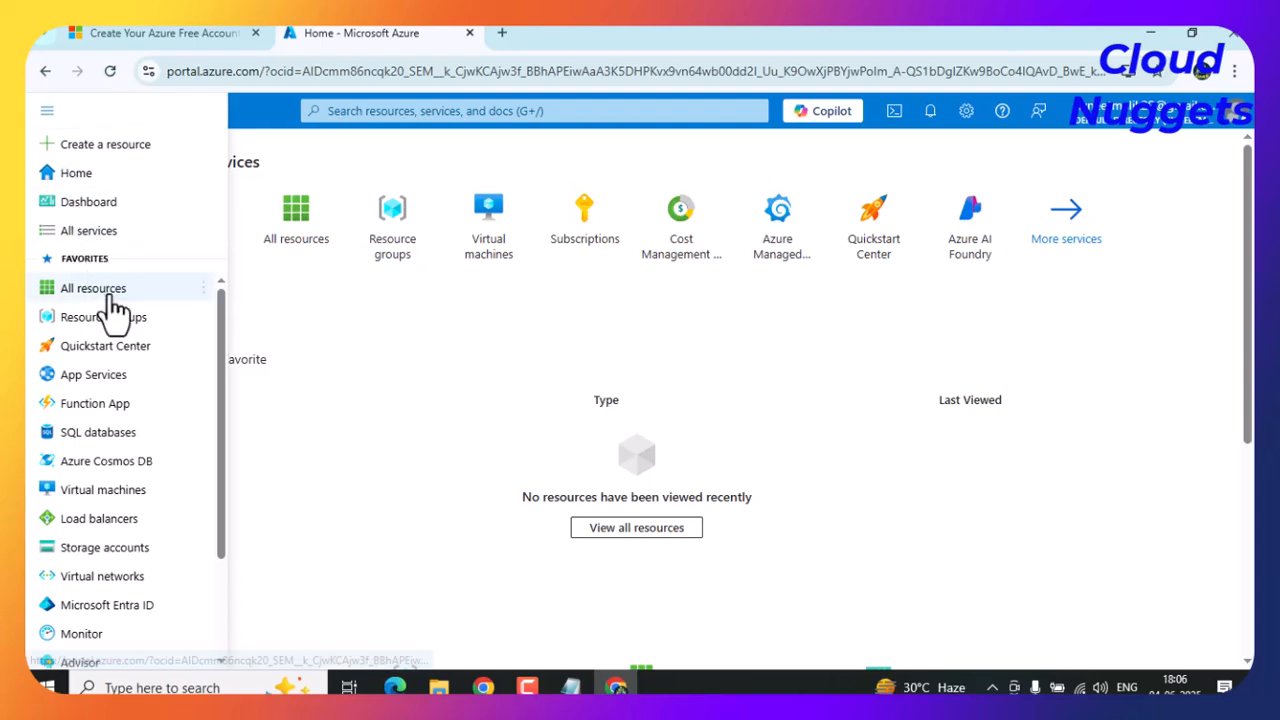
drag(154, 306, 214, 314)
mouse_move(214, 314)
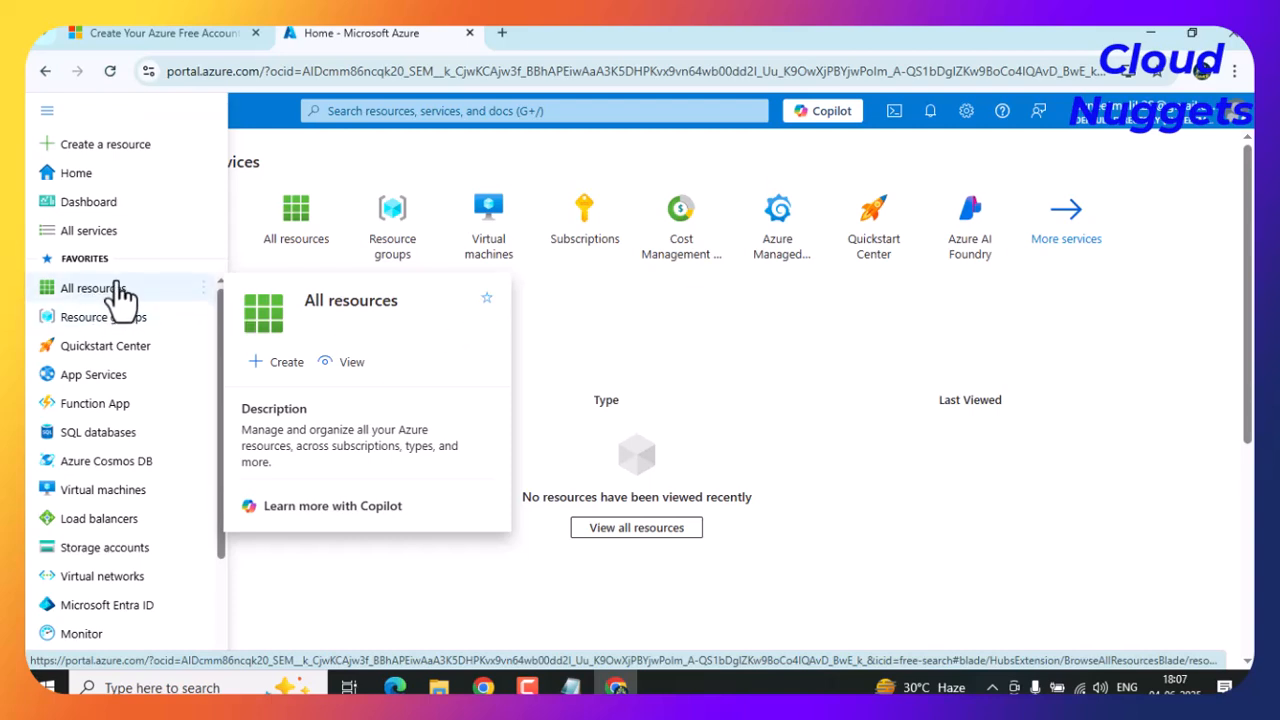
click(651, 351)
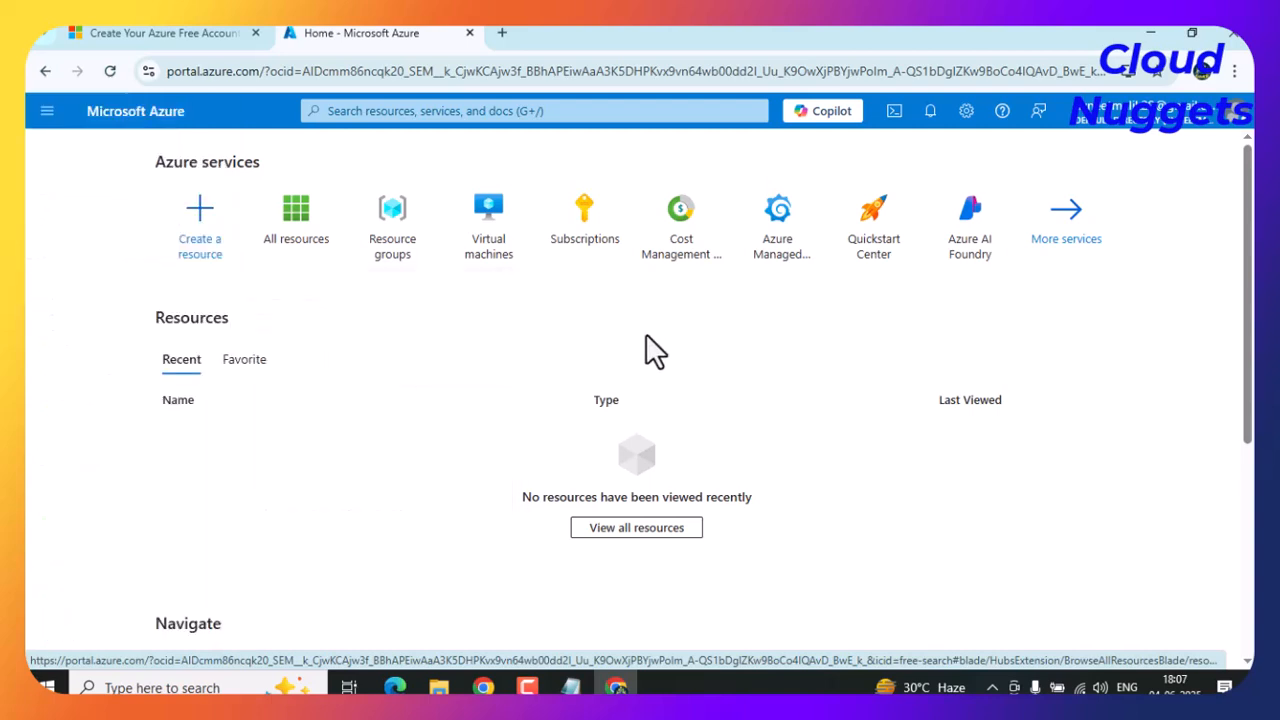
click(47, 111)
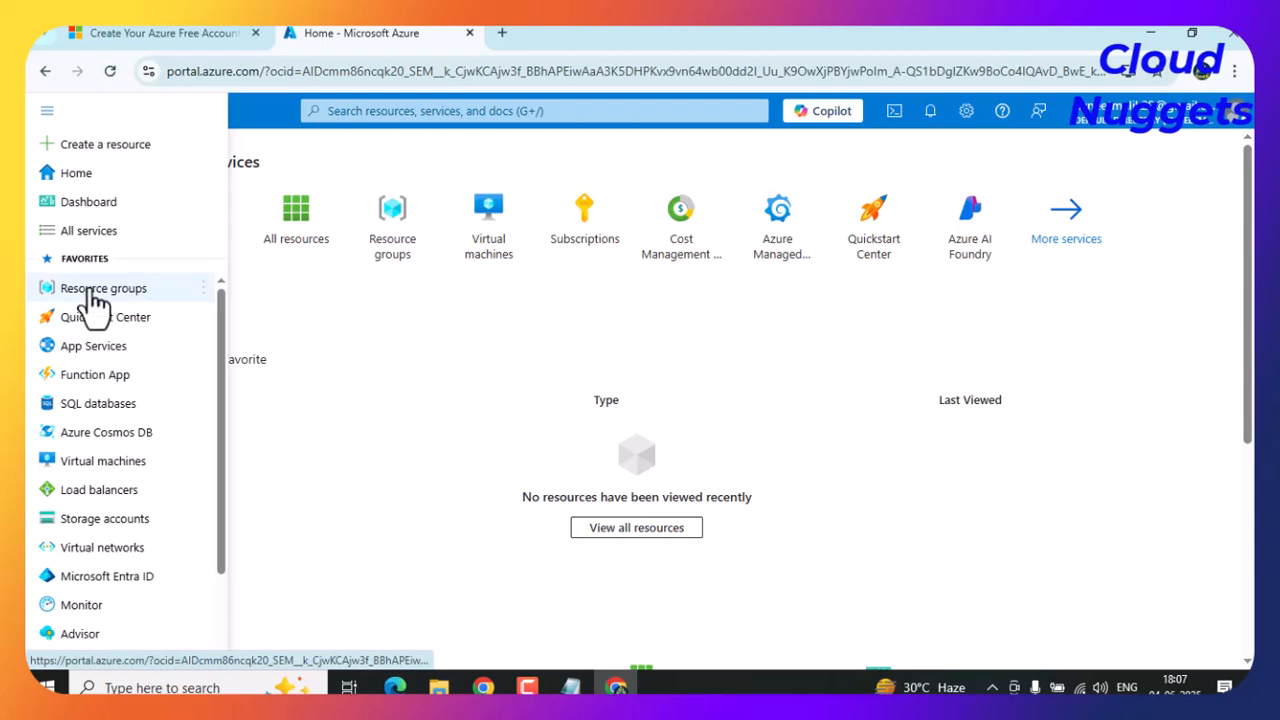
View the Quickstart Center and the dashboard page, then return to the home page.
mouse_move(90, 306)
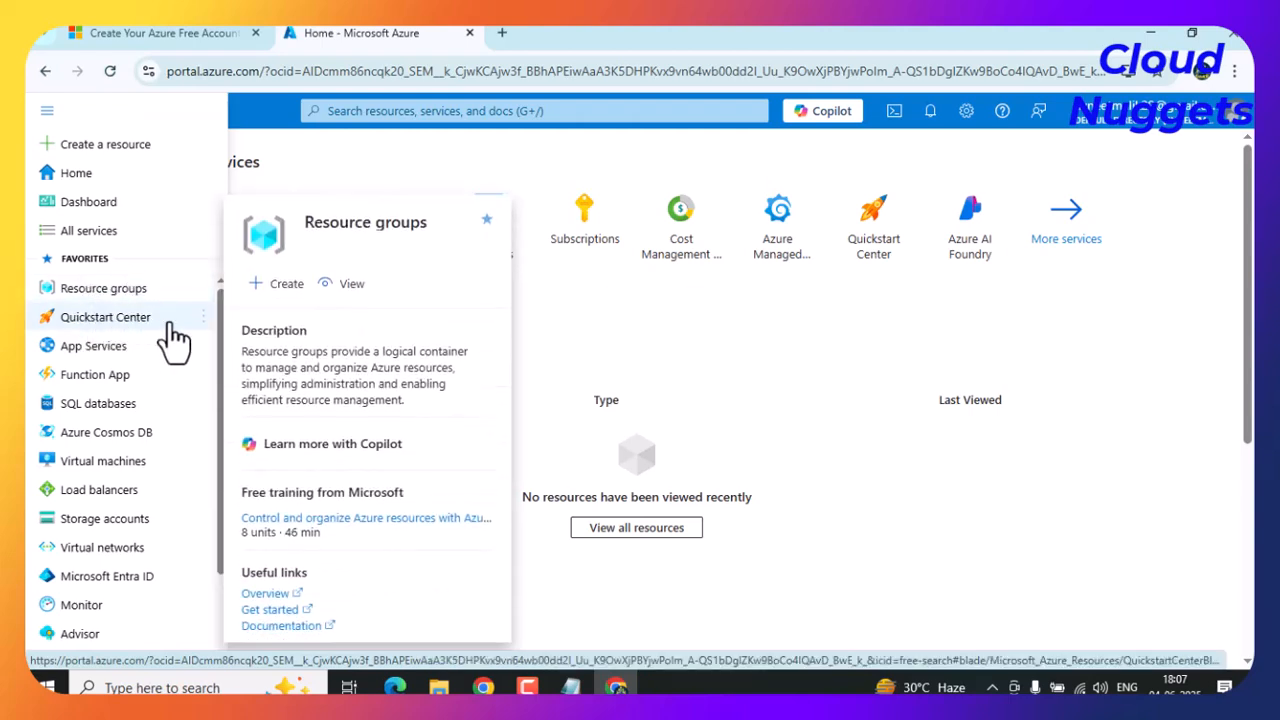
click(131, 340)
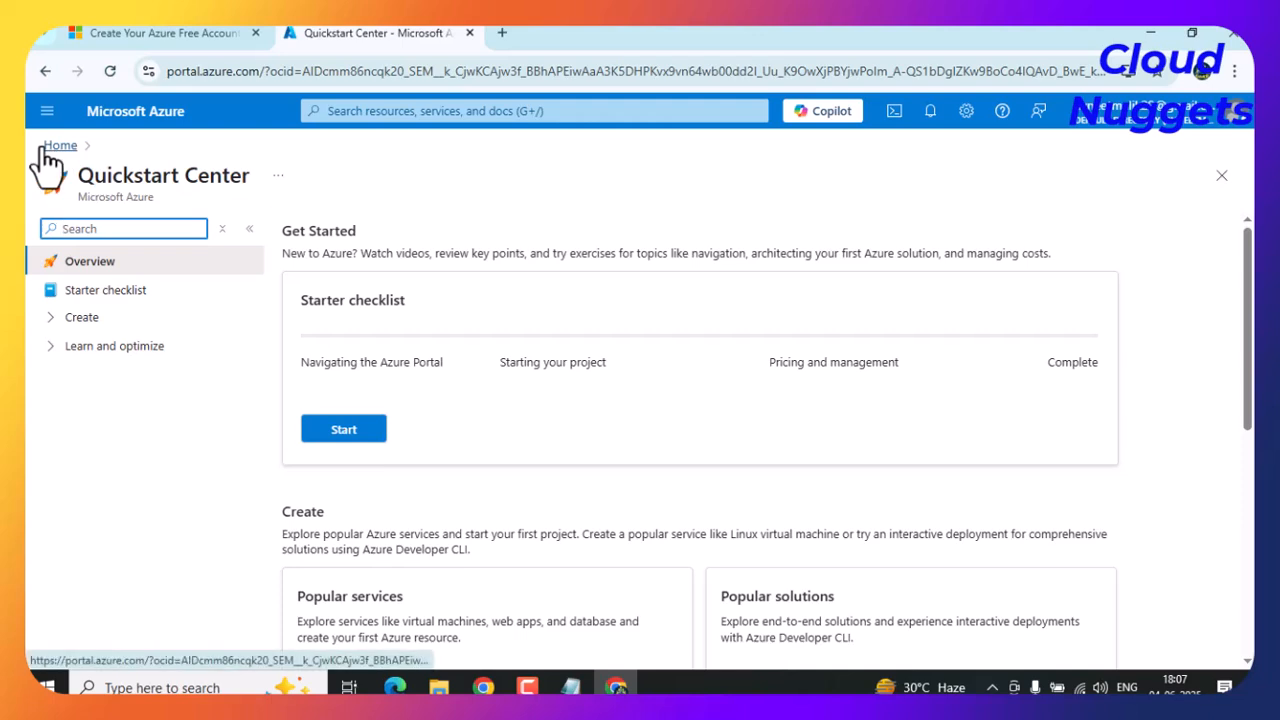
click(47, 113)
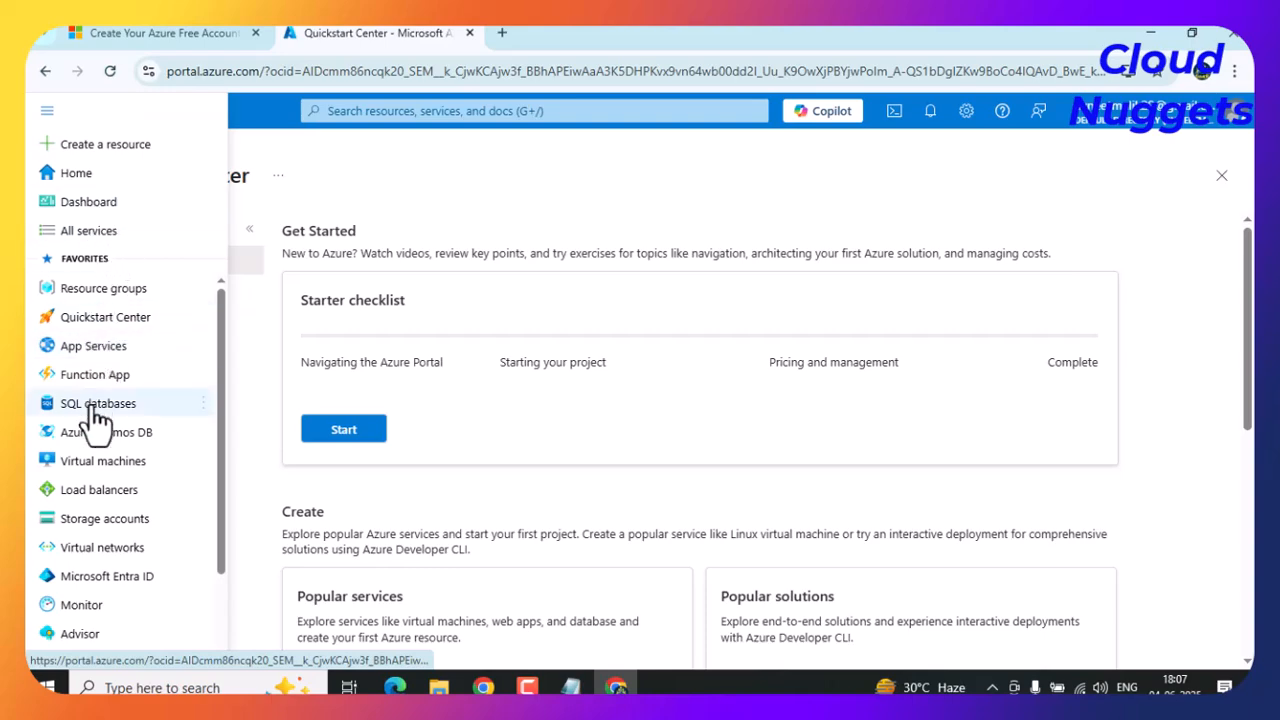
click(90, 203)
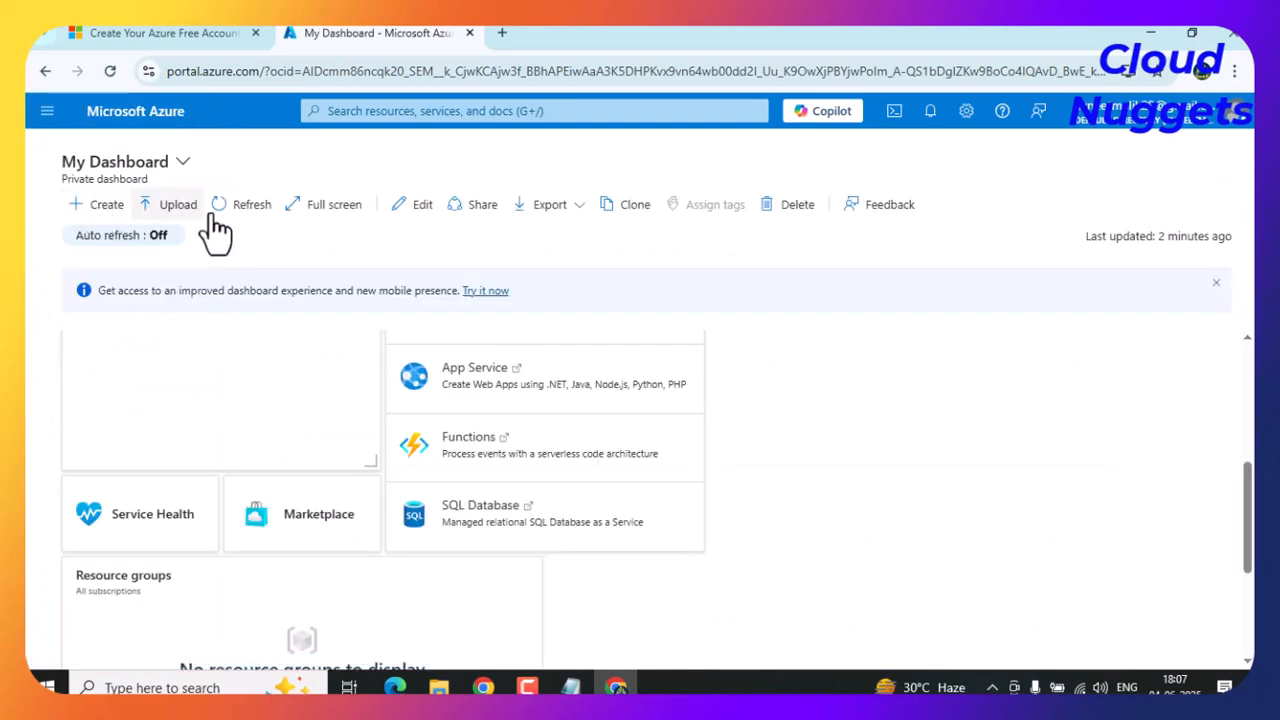
click(48, 112)
click(97, 174)
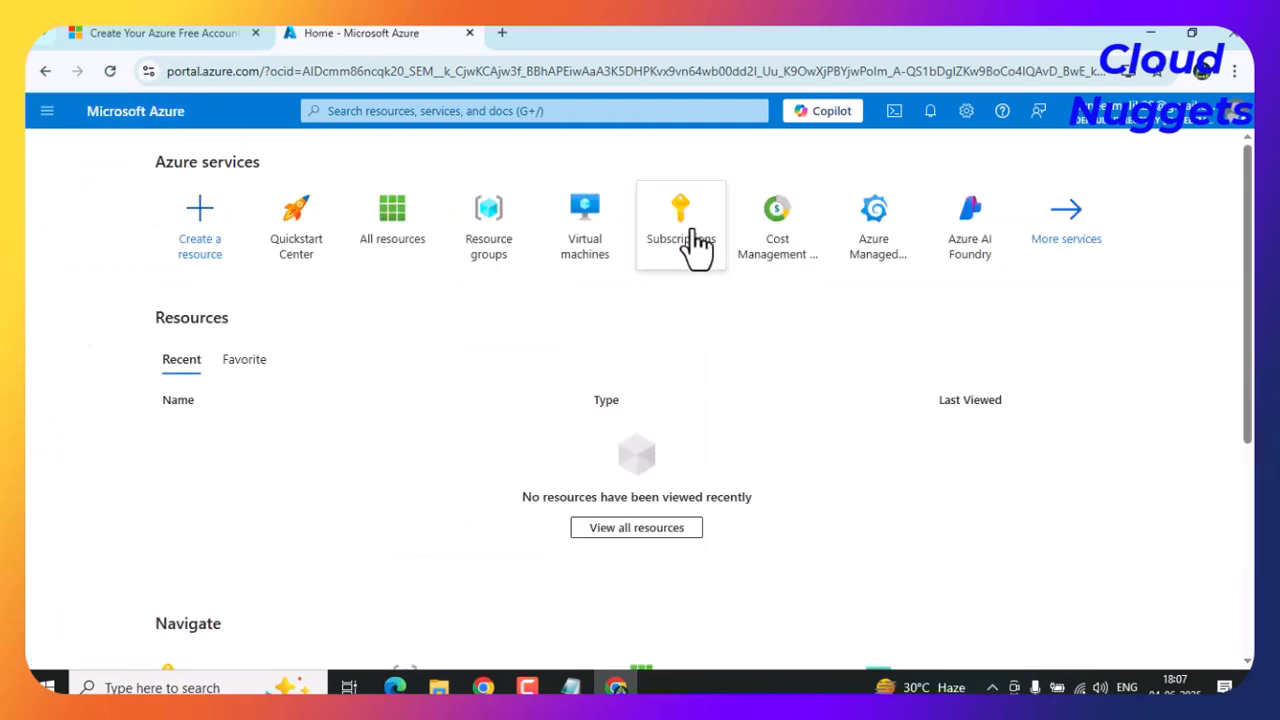
Open Subscriptions, view the existing private dashboards offered for pinning, and close the page without pinning.
click(680, 241)
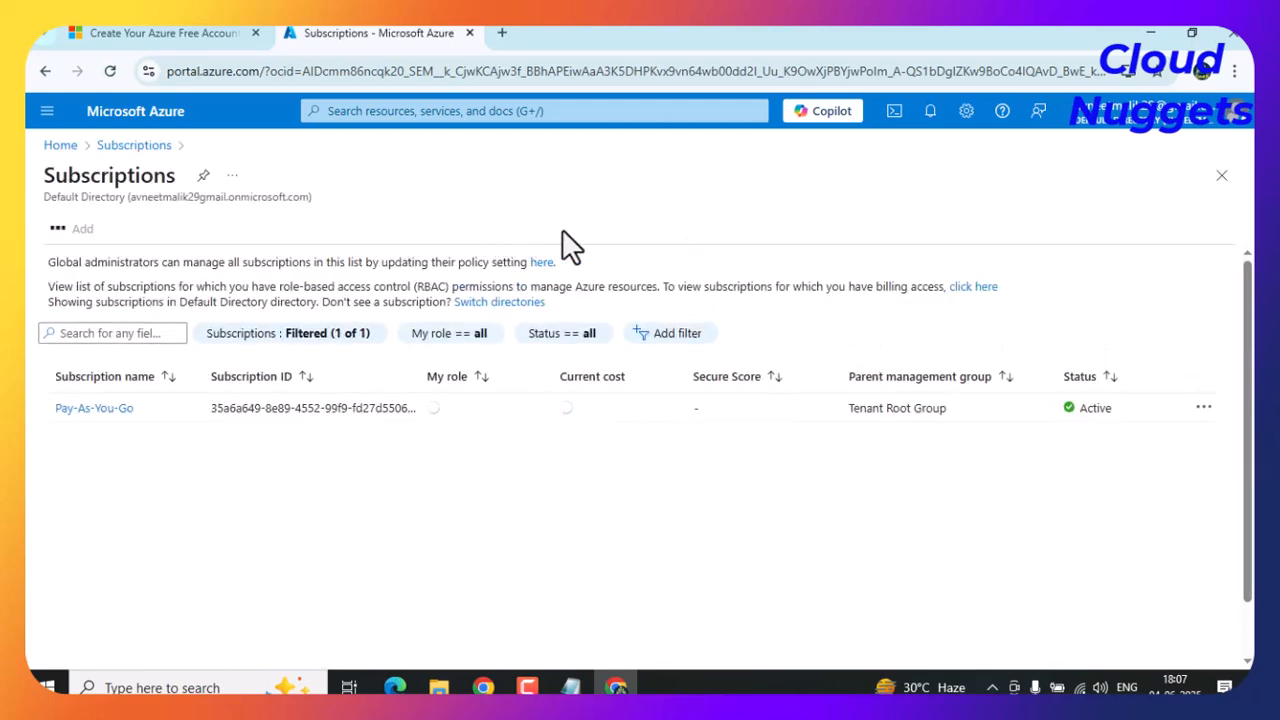
click(232, 176)
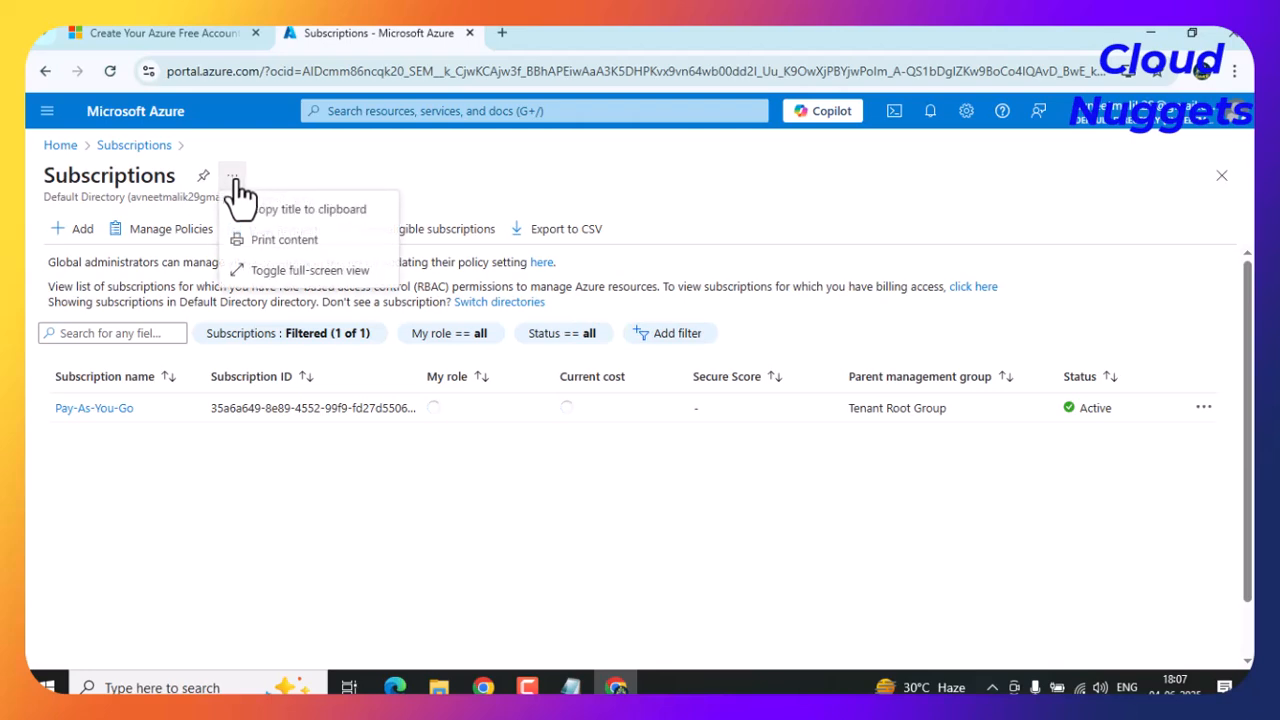
click(203, 176)
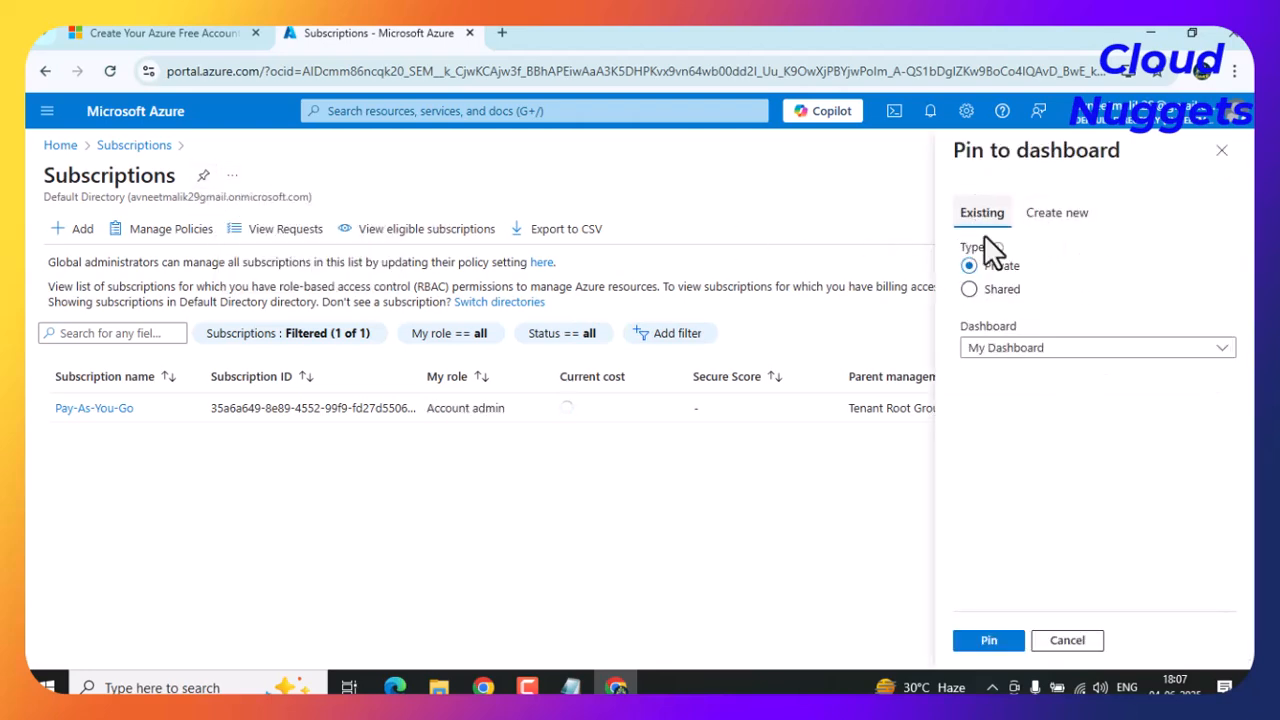
click(1028, 352)
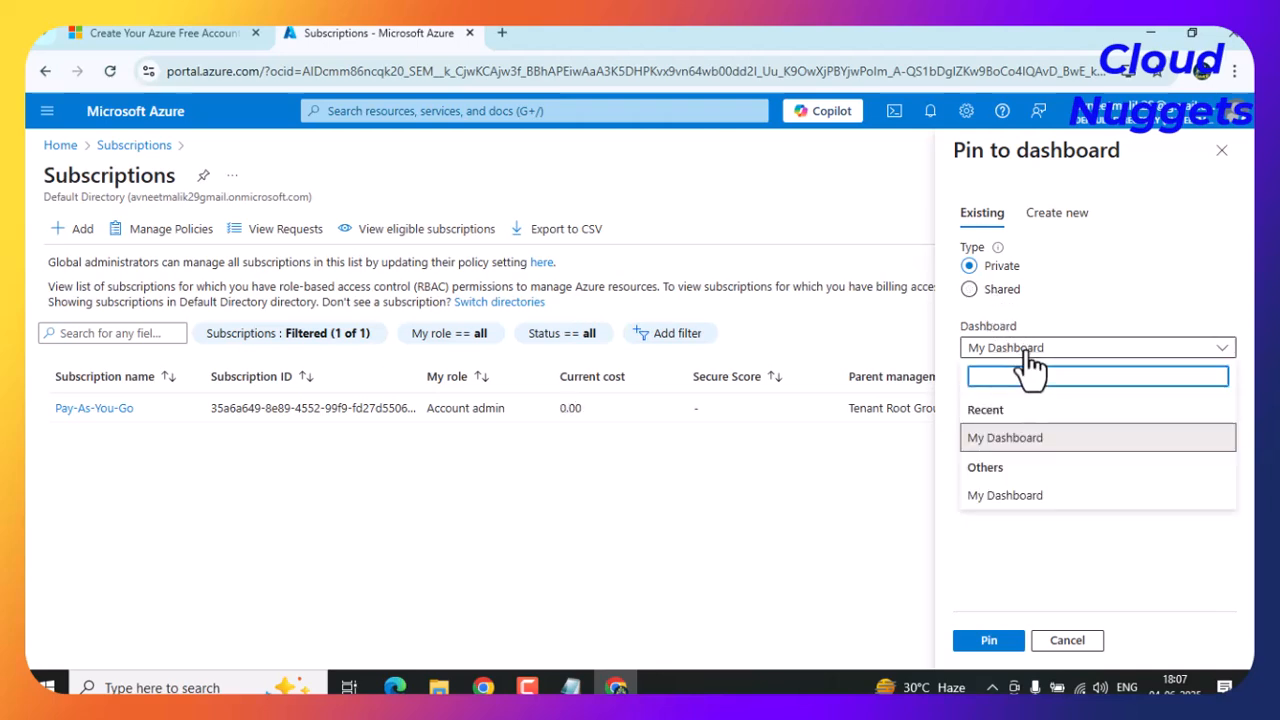
click(1222, 150)
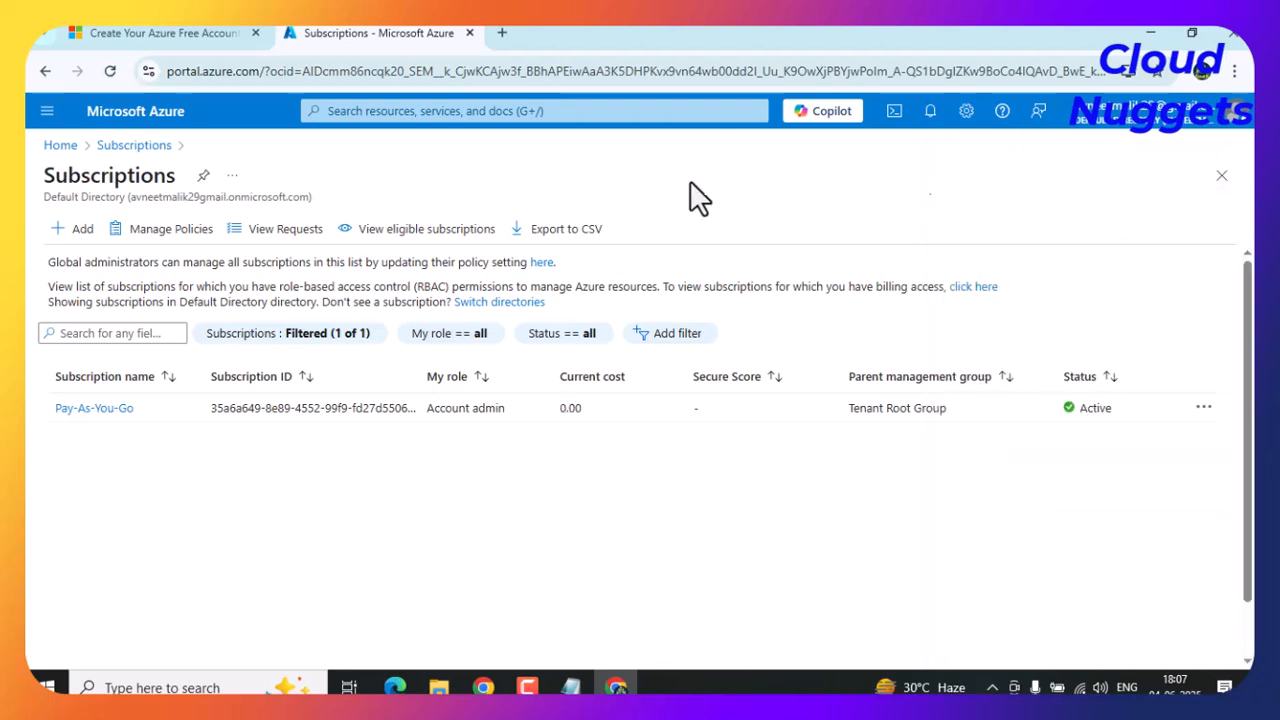
click(1222, 175)
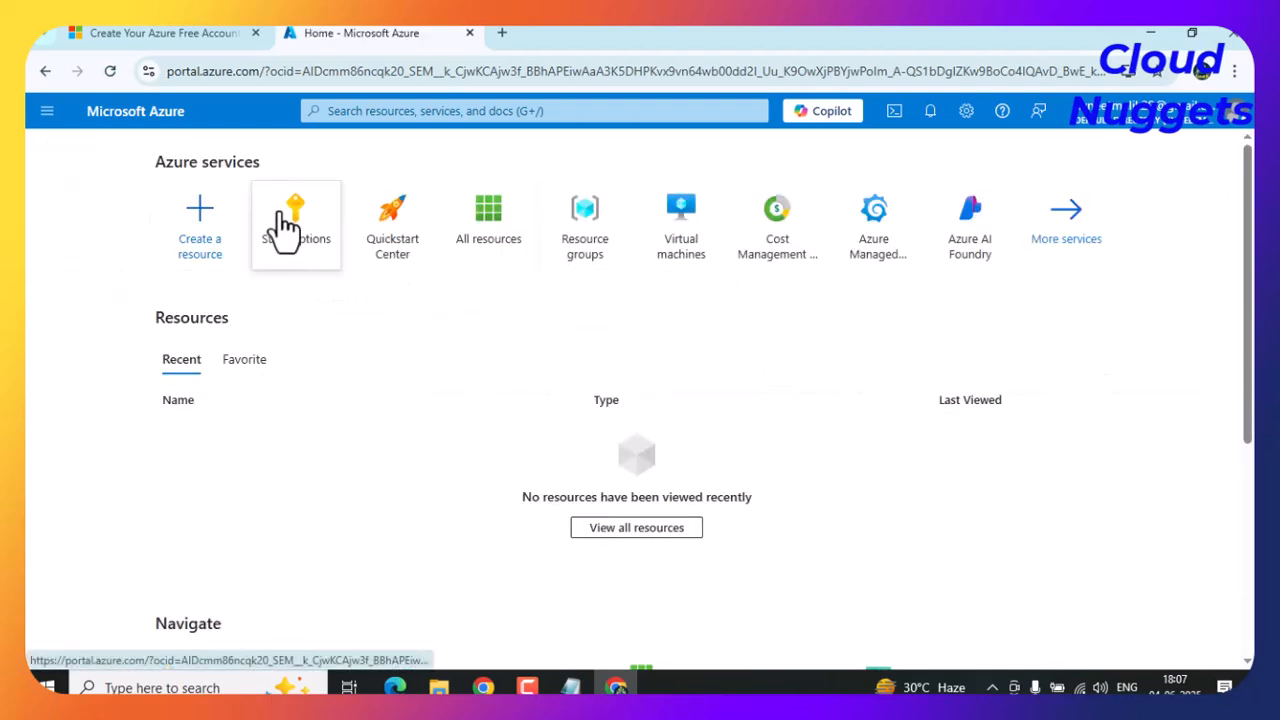
Add Subscriptions to the favorites from its information card and check it in the favorites list.
mouse_move(285, 228)
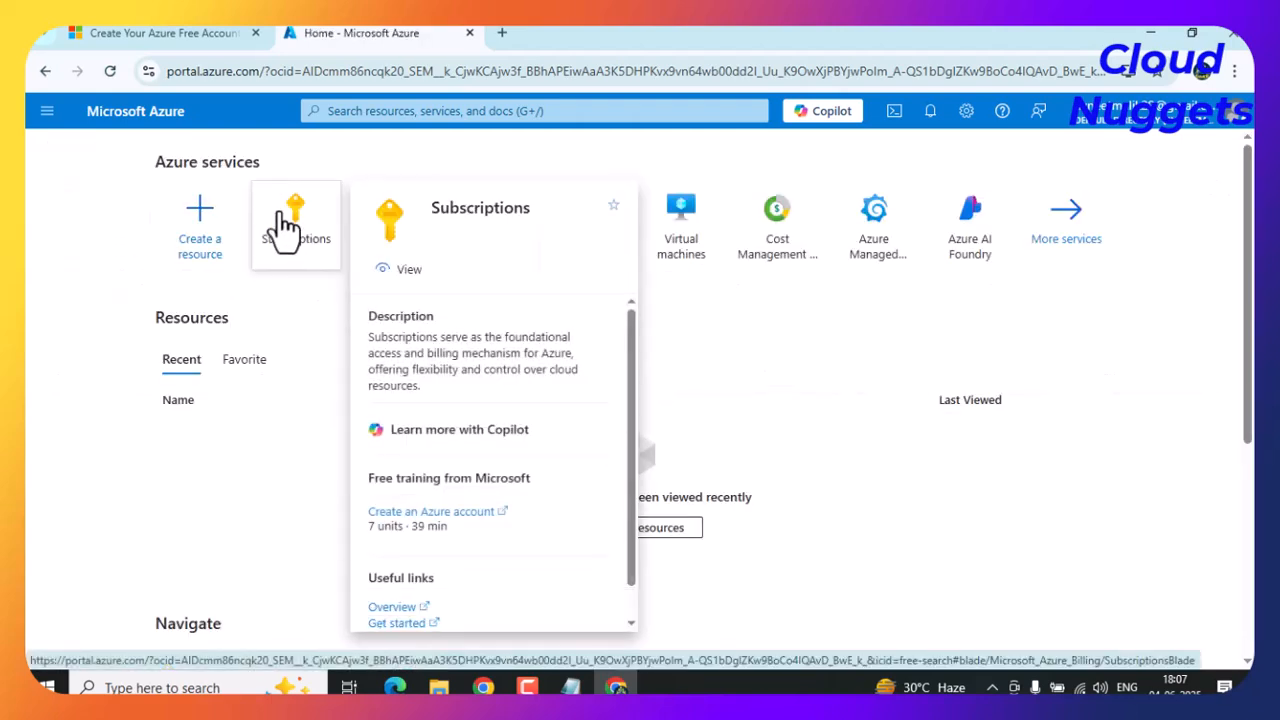
click(613, 205)
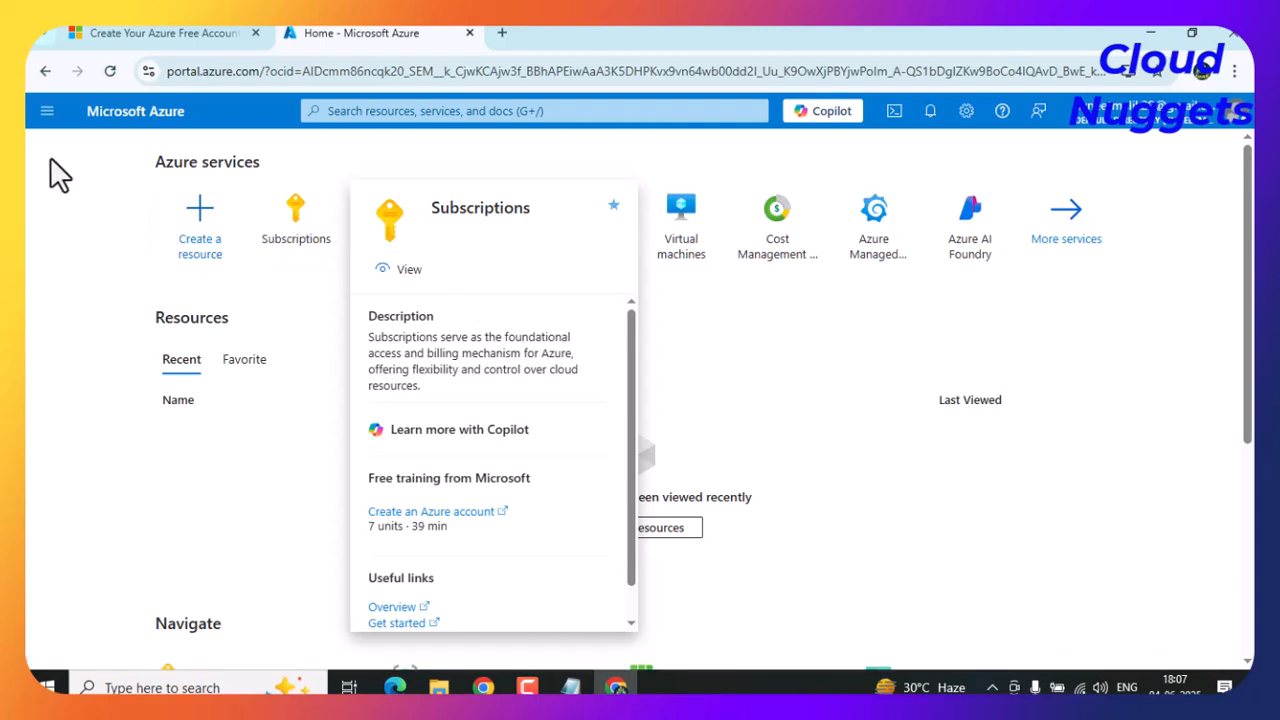
click(47, 111)
scroll(94, 358, down, 2)
scroll(94, 400, up, 1)
scroll(94, 580, down, 1)
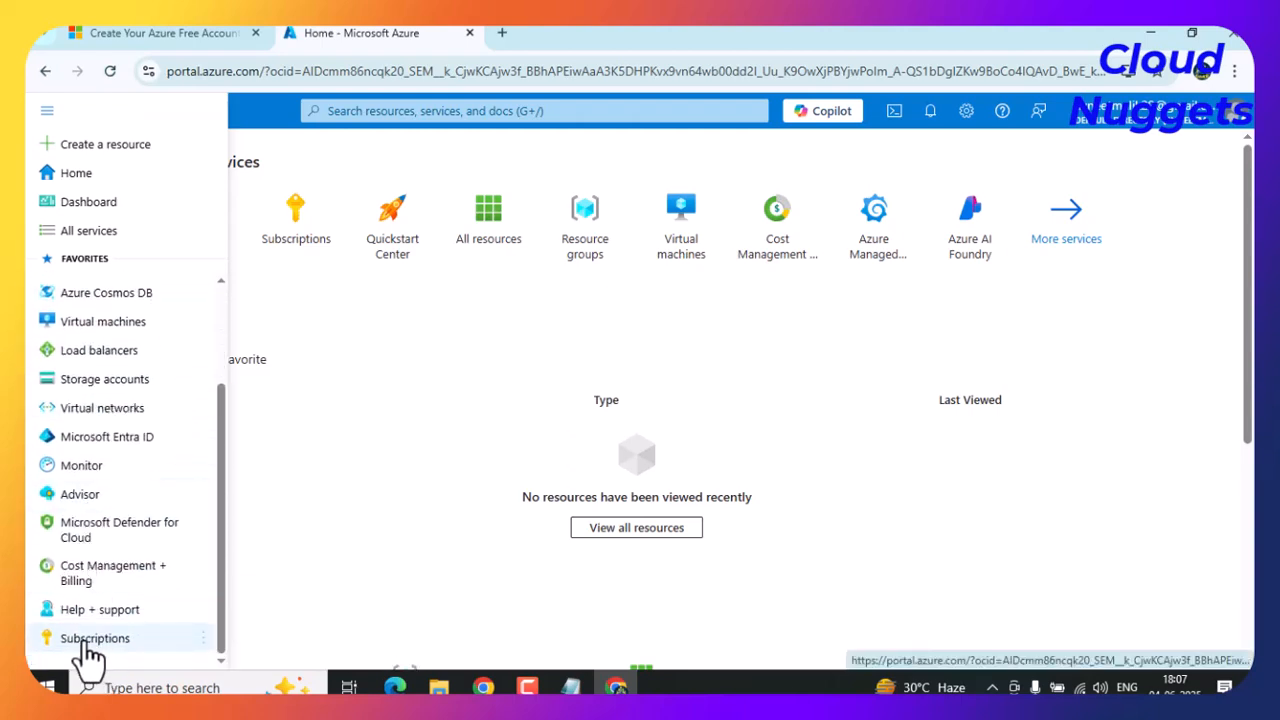
scroll(103, 588, up, 3)
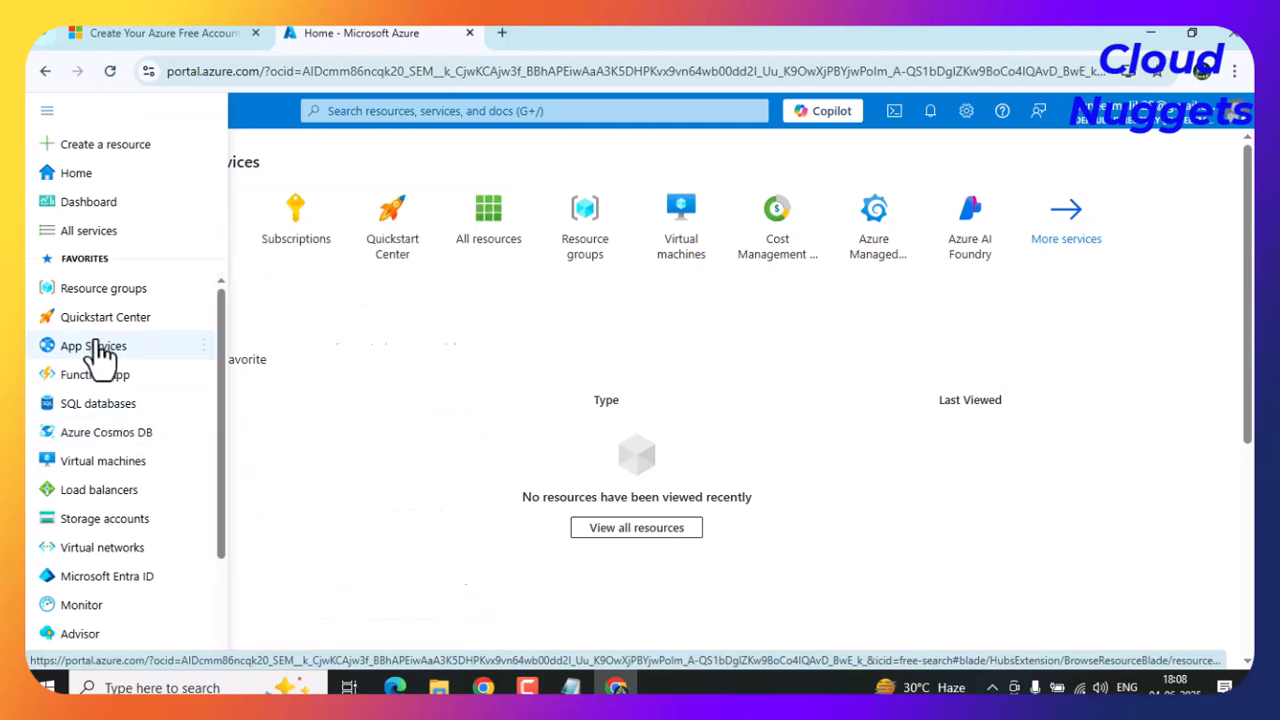
click(417, 322)
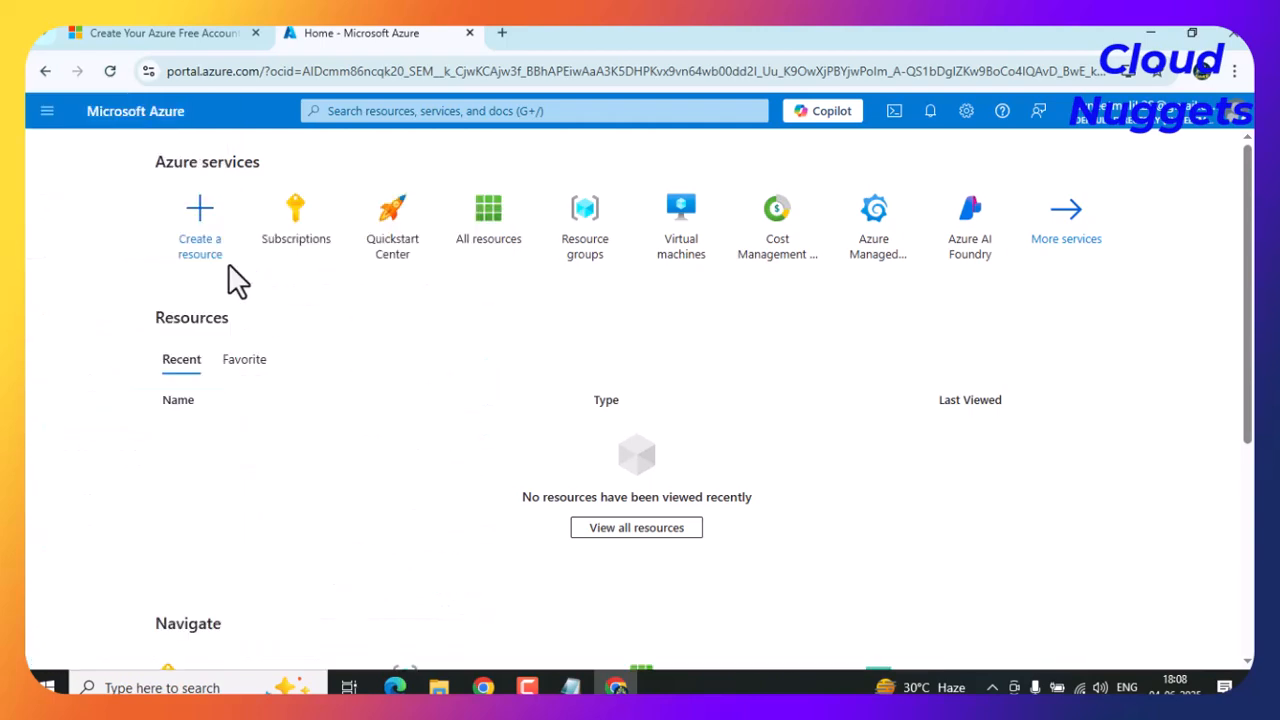
Open All services and review its full list of service categories.
click(46, 118)
click(60, 228)
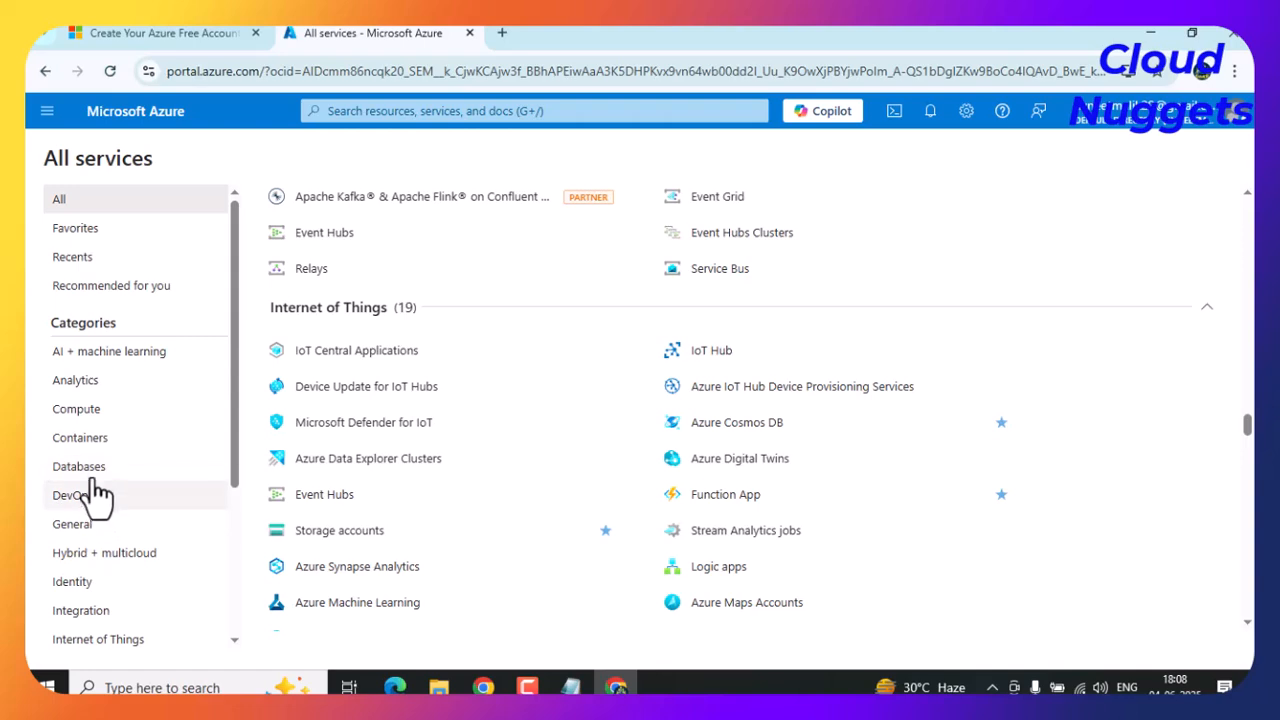
scroll(95, 480, down, 5)
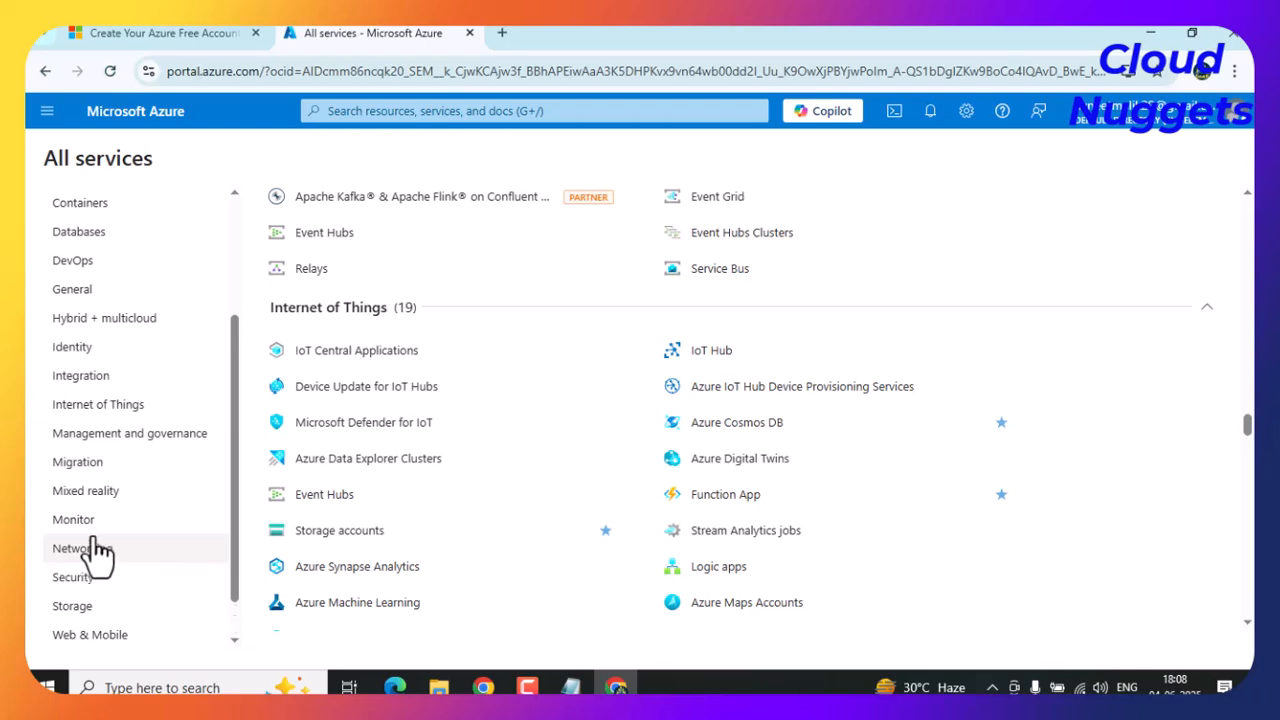
scroll(110, 520, up, 5)
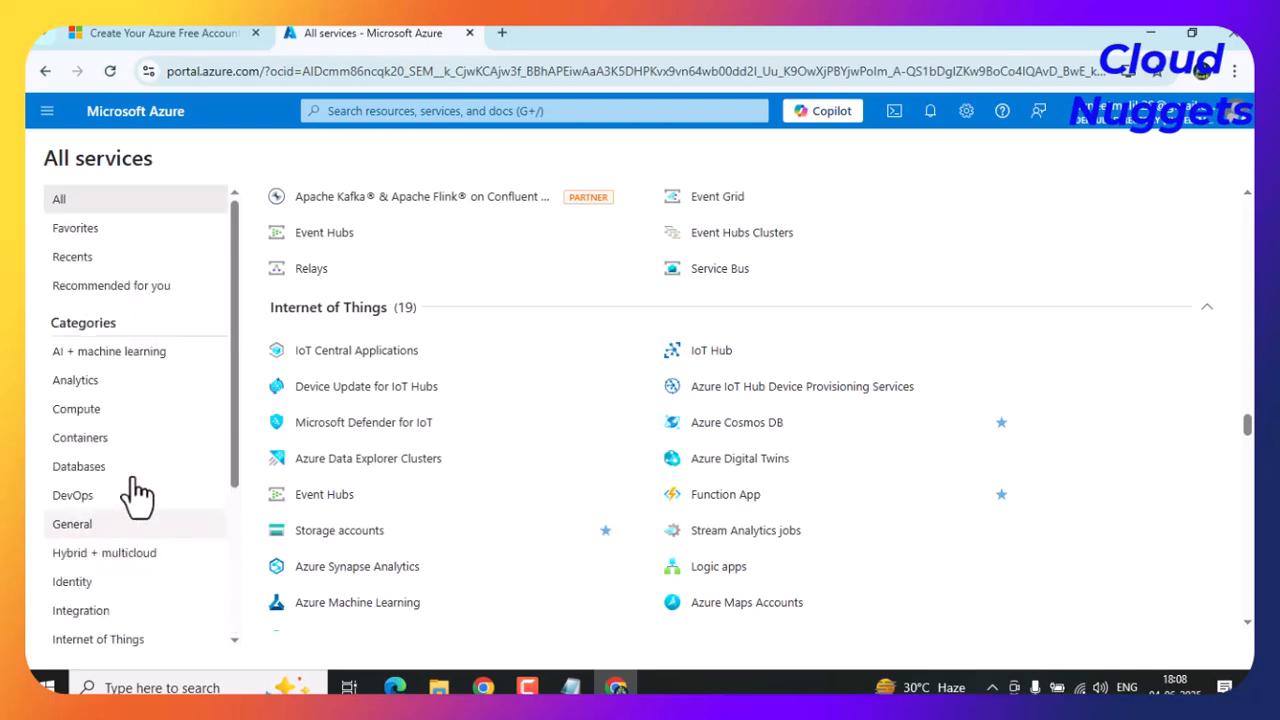
click(47, 111)
click(281, 104)
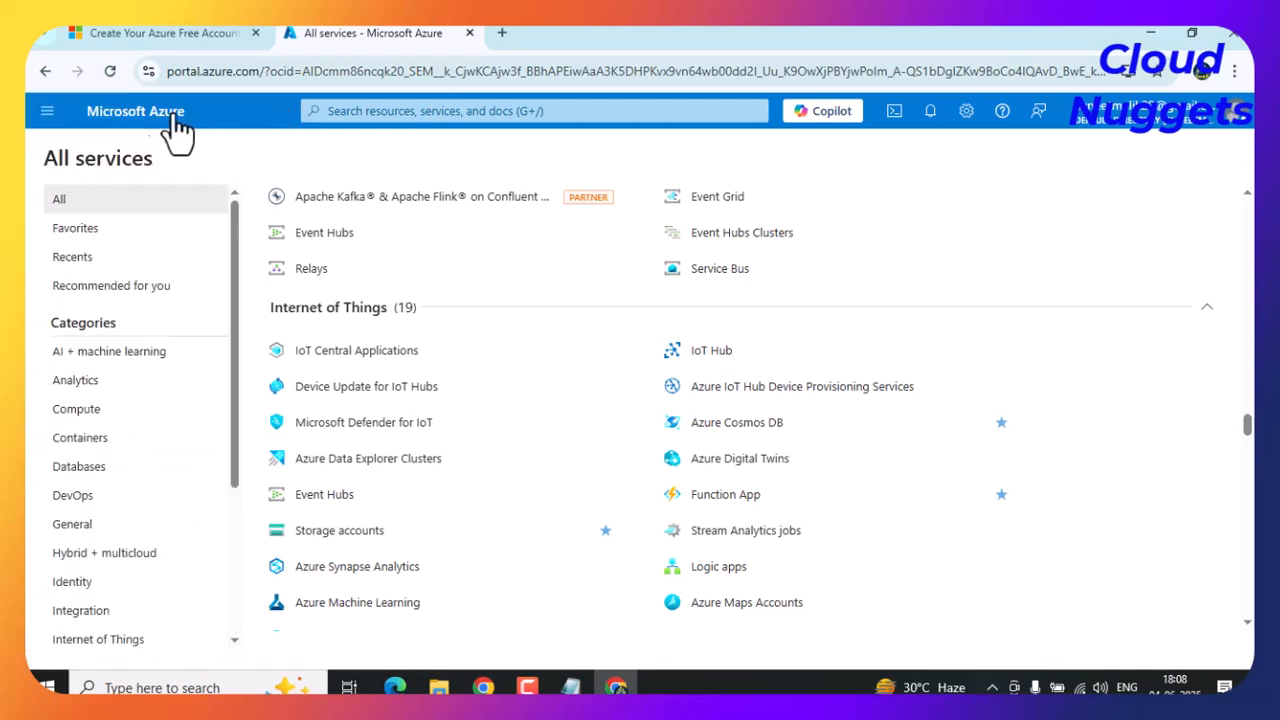
Return to the portal home page, switch to Notepad, and mark the free service and Azure Home Page review topics with "- Done".
click(160, 115)
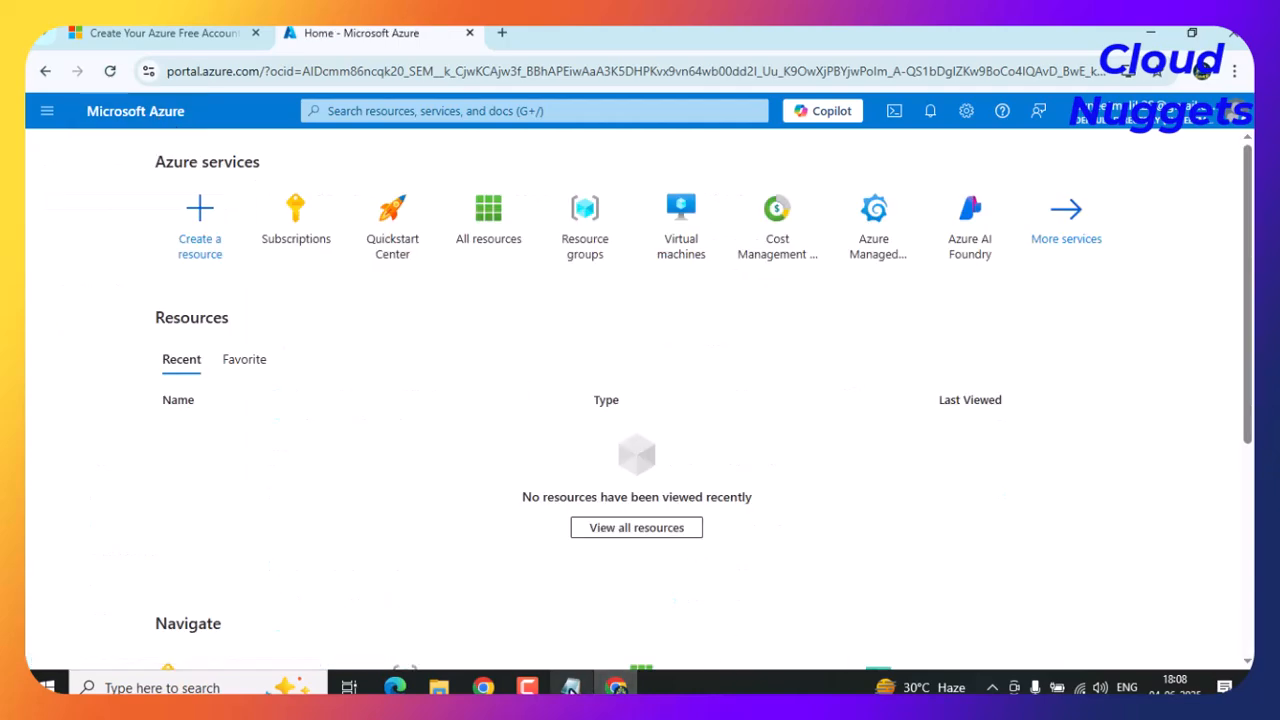
click(571, 686)
drag(80, 116, 245, 115)
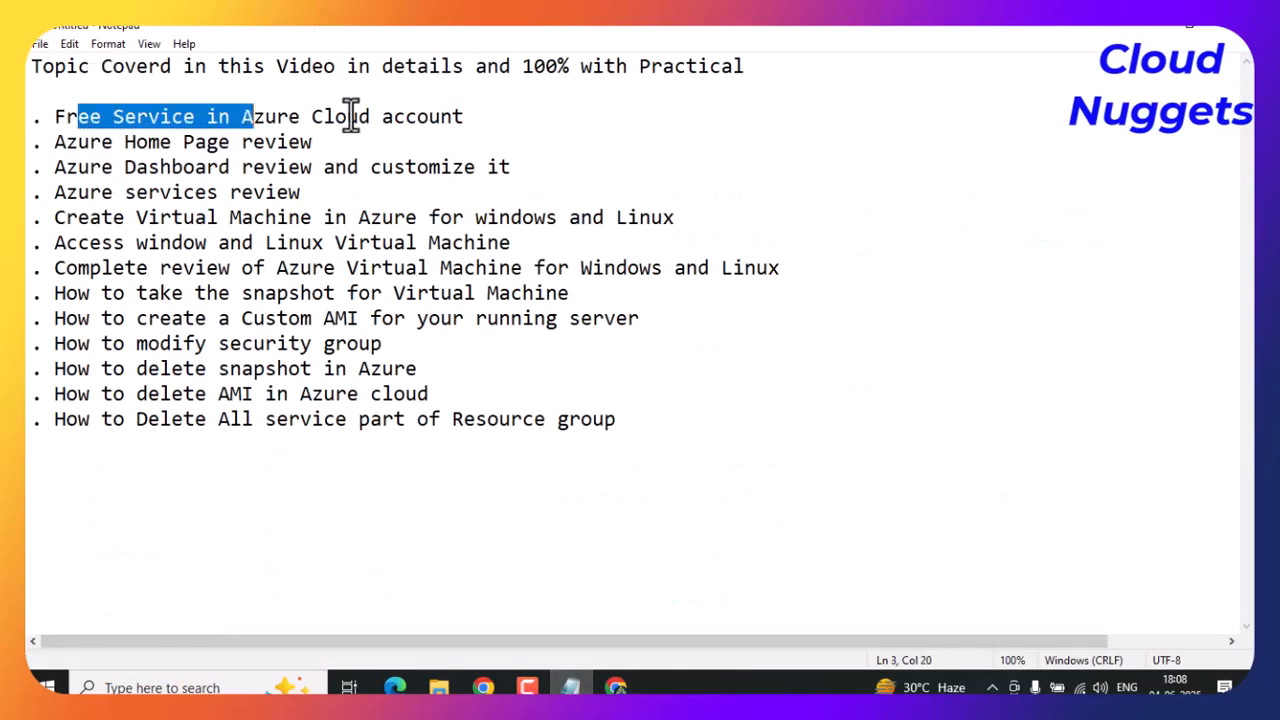
click(471, 118)
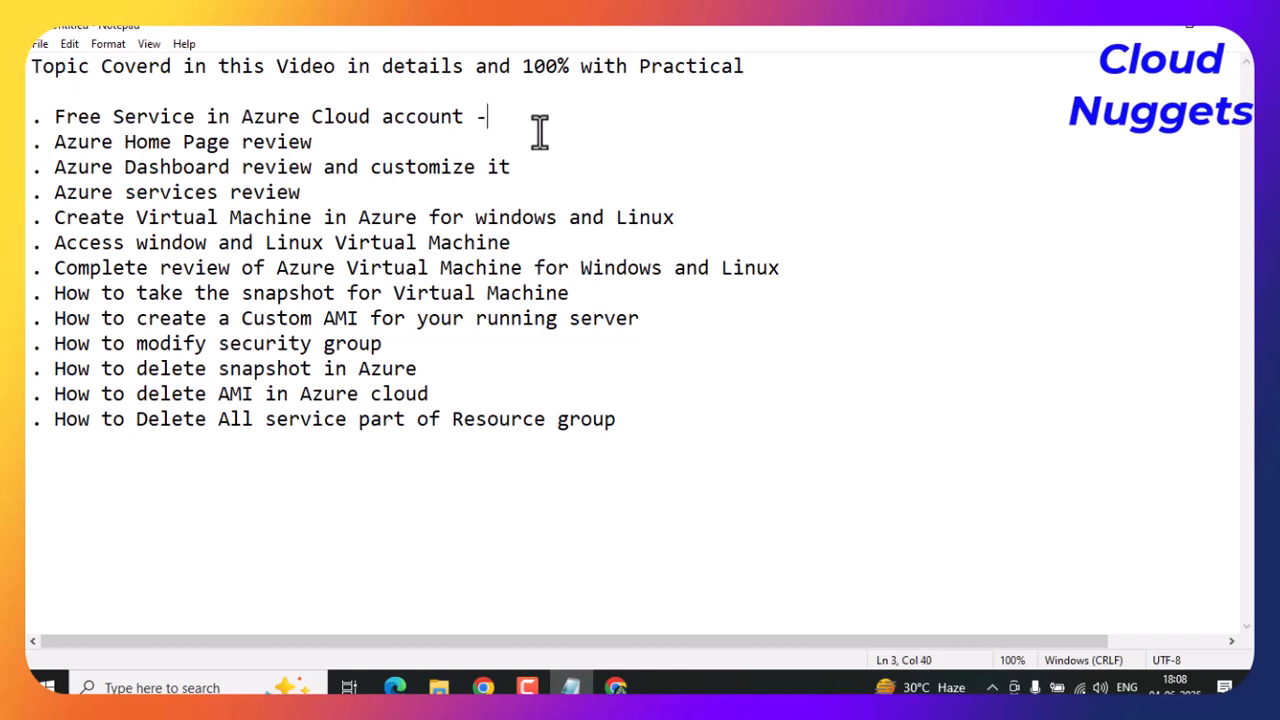
text(- Done)
click(386, 164)
click(615, 686)
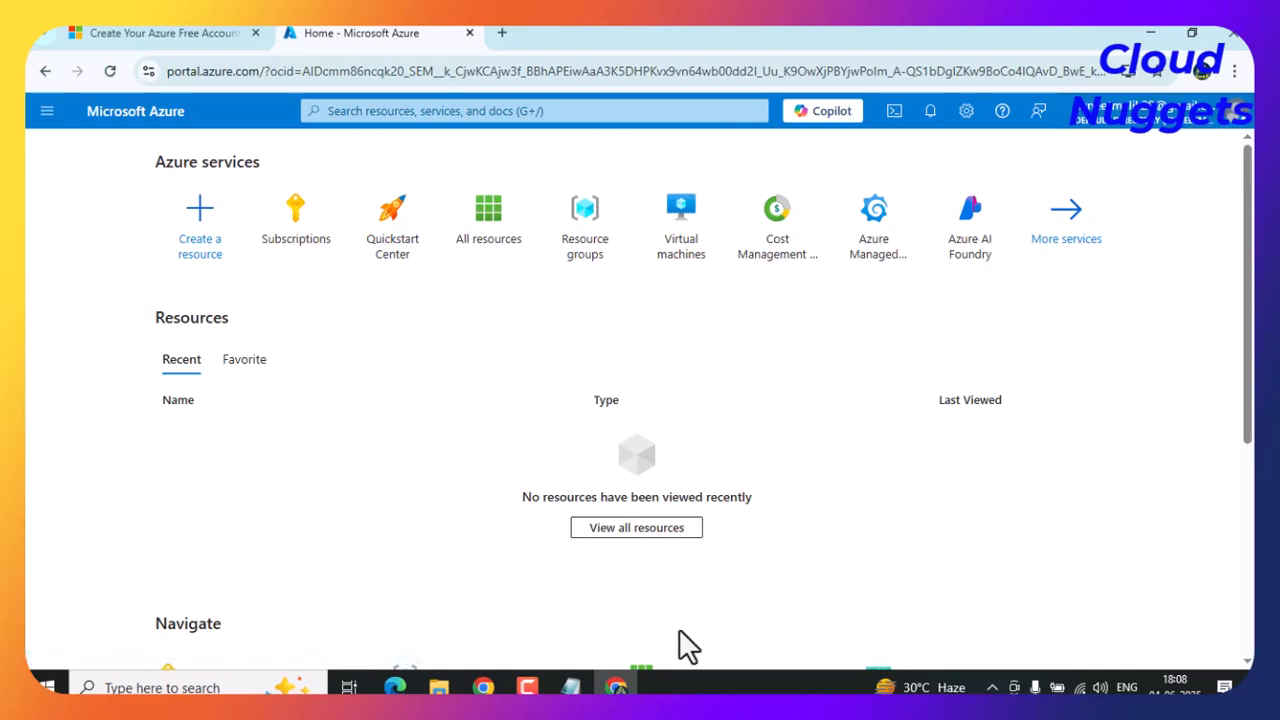
In the Notepad topic list, add "- Done" to the Azure Dashboard review and Azure services review lines.
click(570, 686)
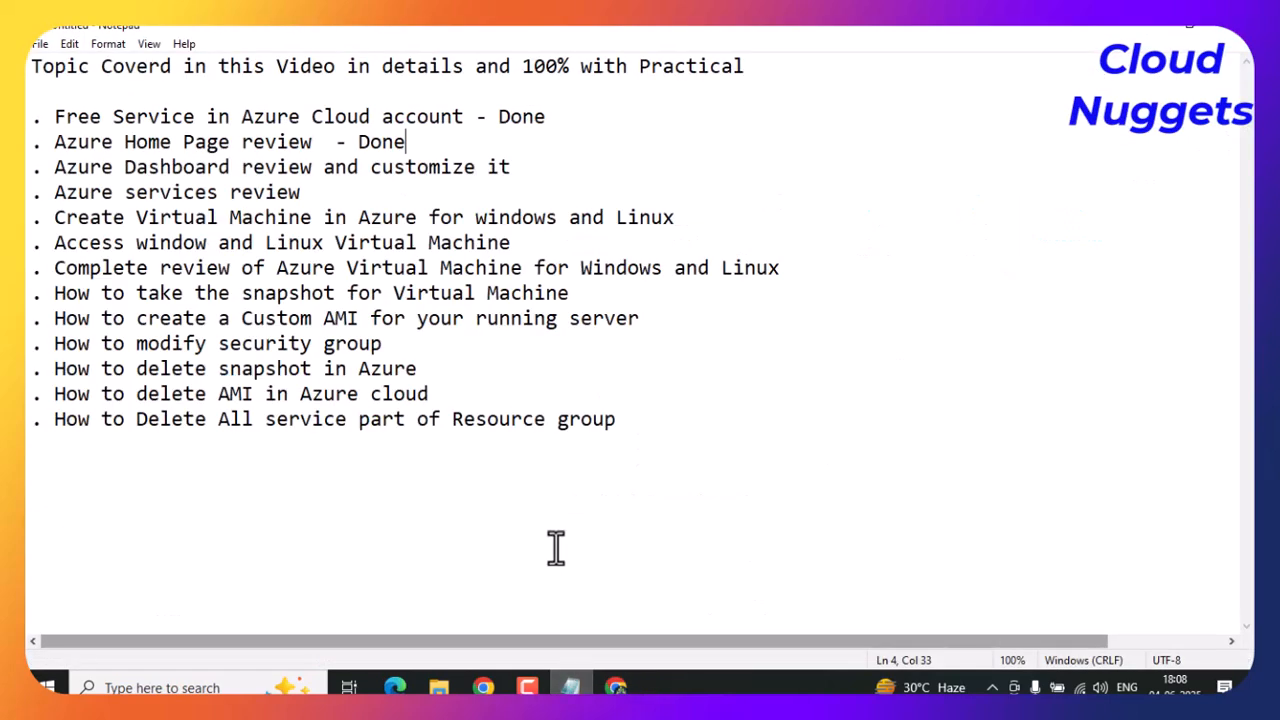
click(525, 167)
text(- Done)
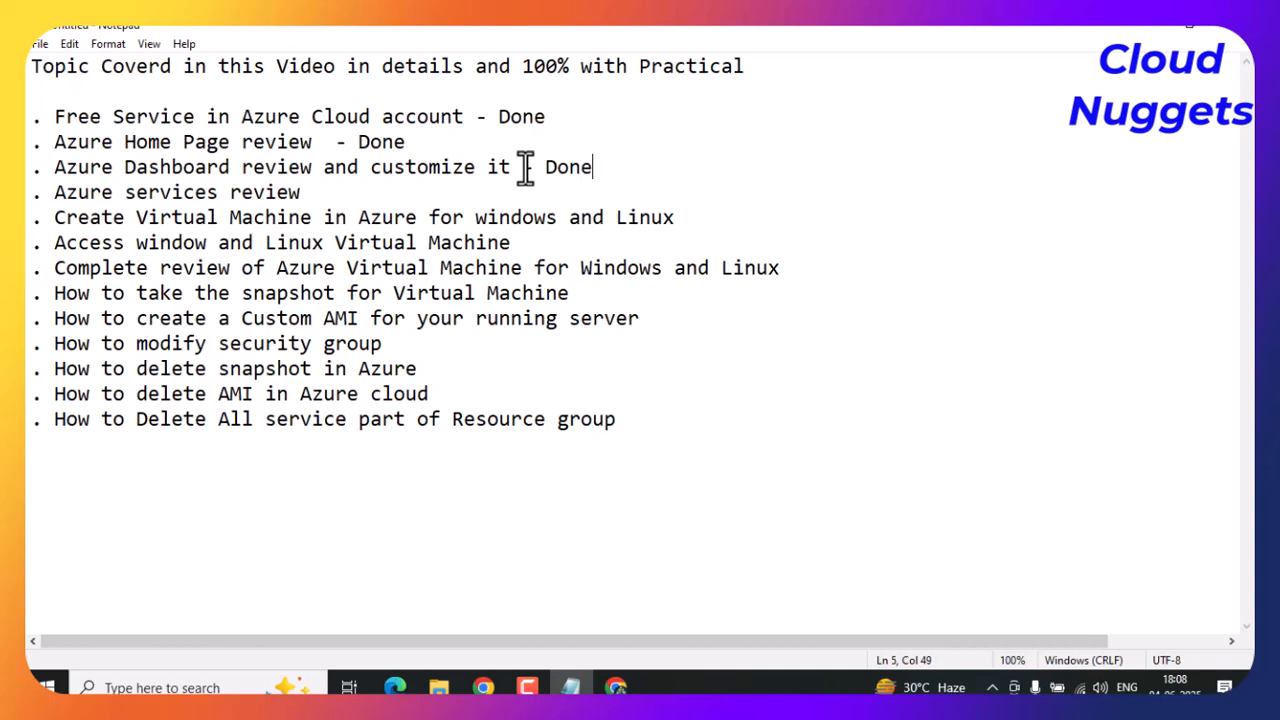
click(372, 190)
text(- Done)
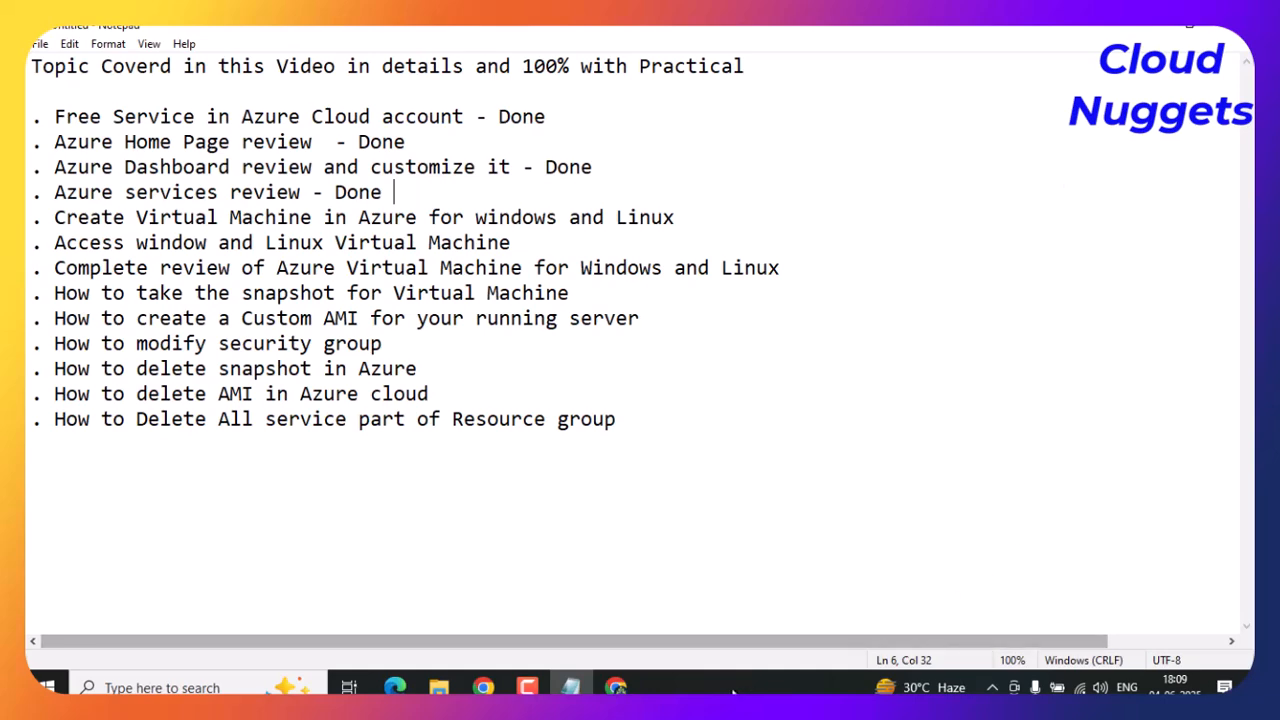
Switch back to the Azure portal in Chrome and search the services for "virtual machi".
click(617, 686)
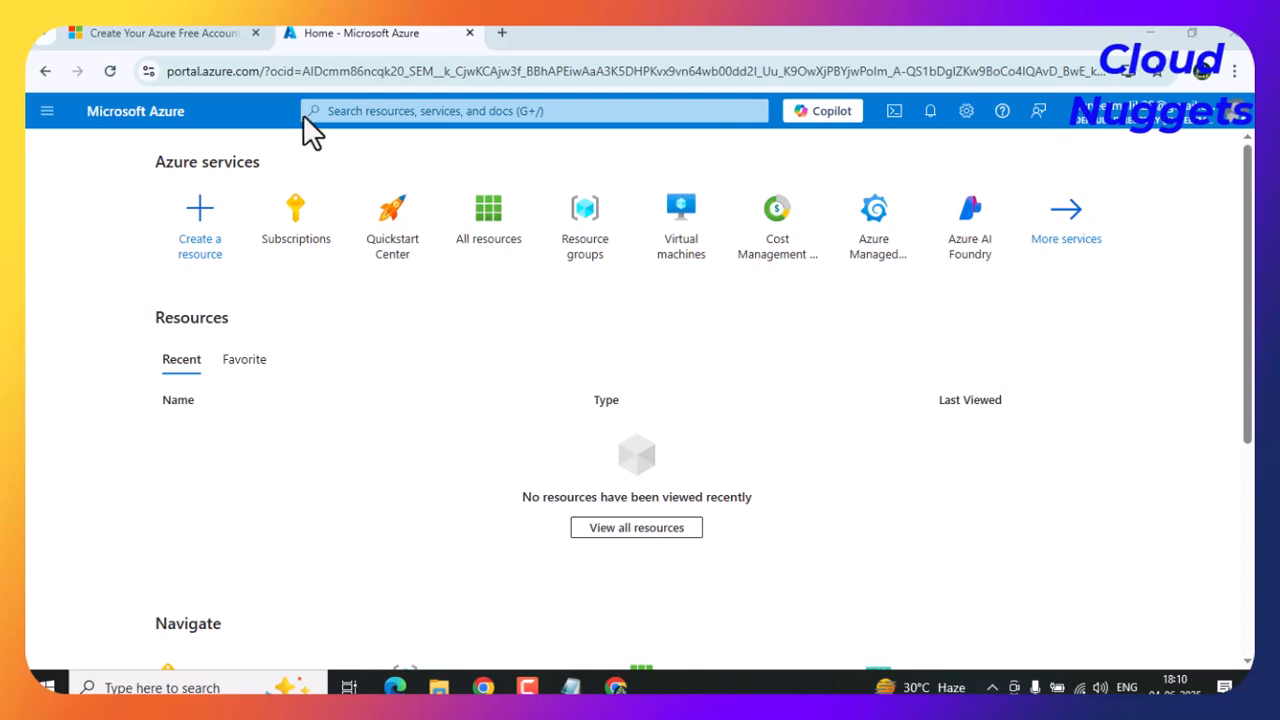
click(397, 111)
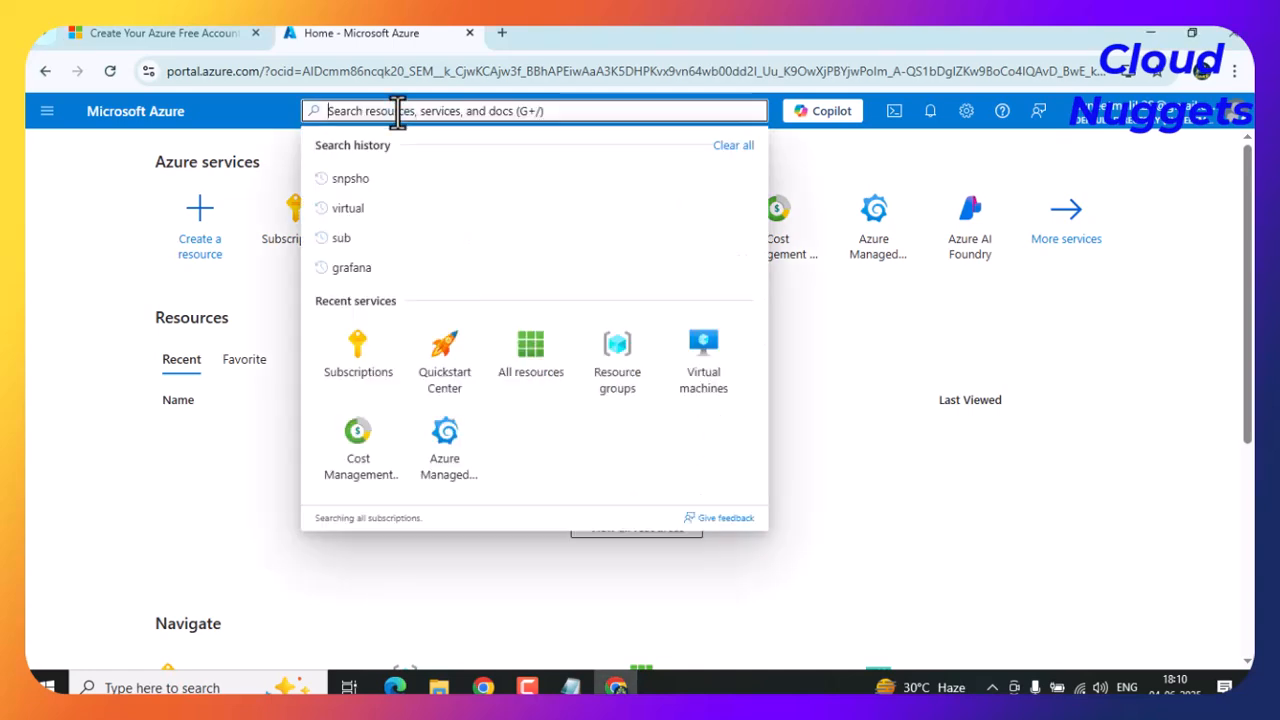
click(48, 205)
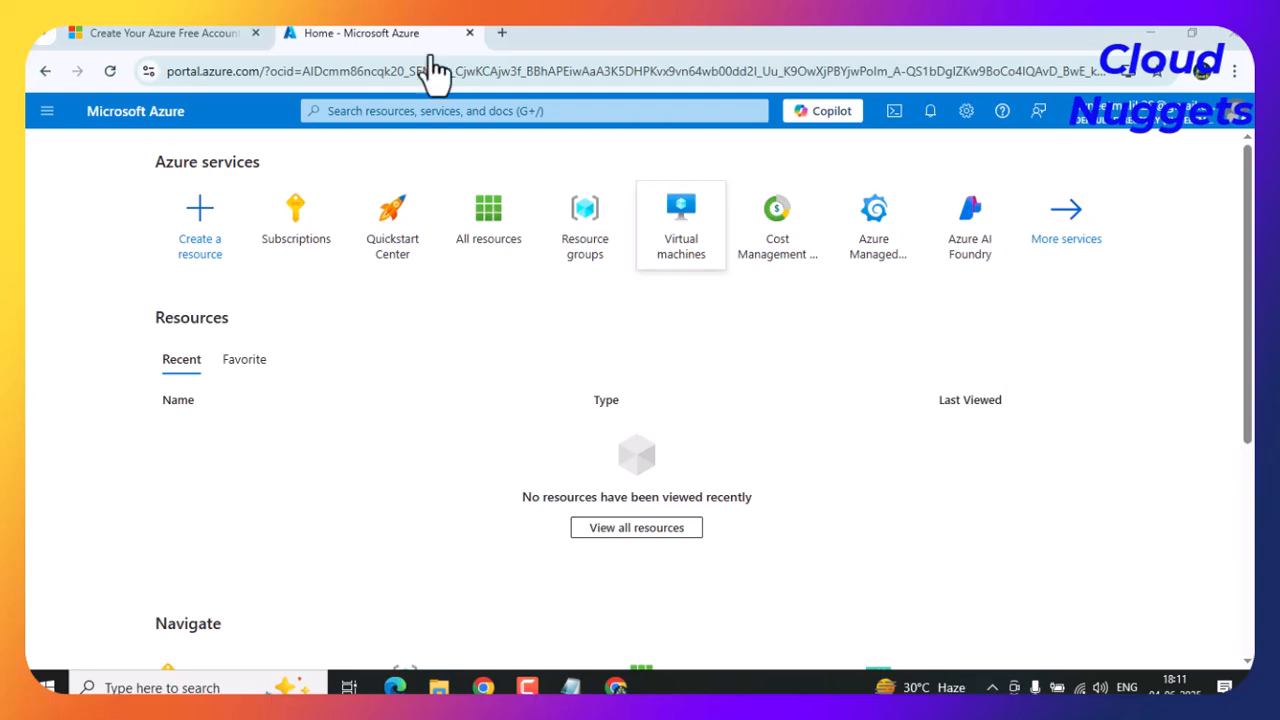
click(365, 110)
text(v)
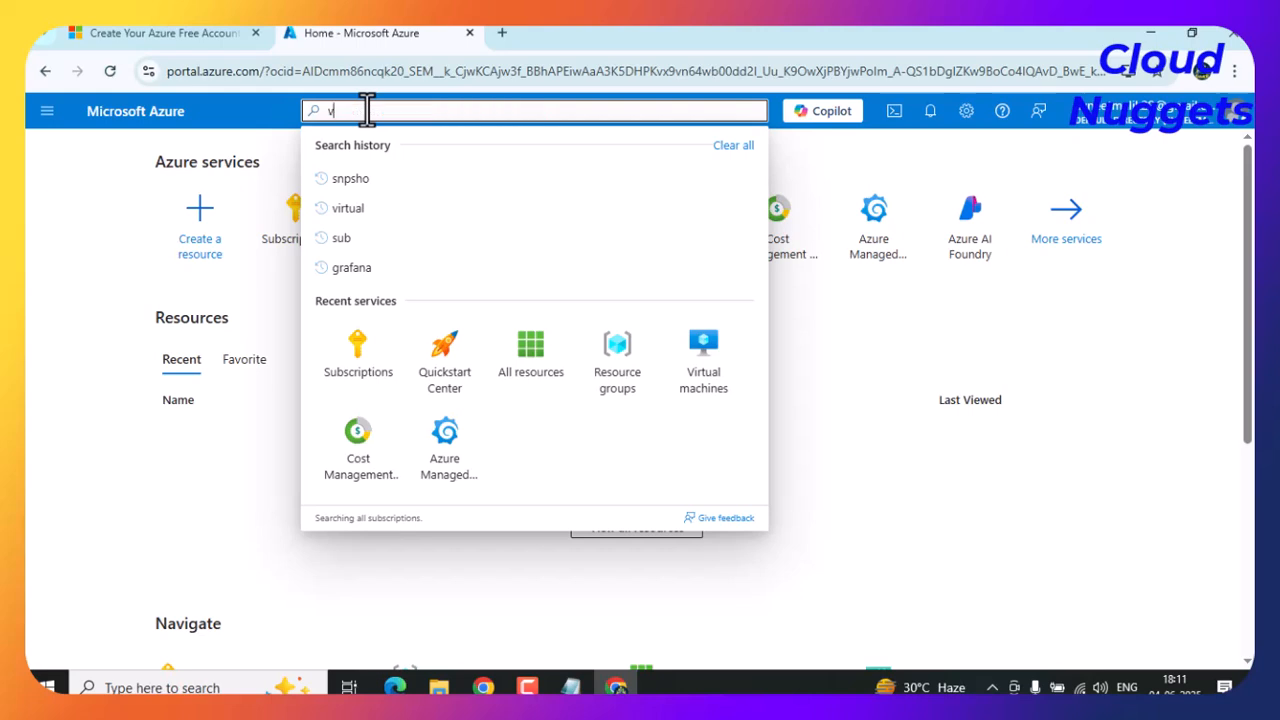
text(irtual machi)
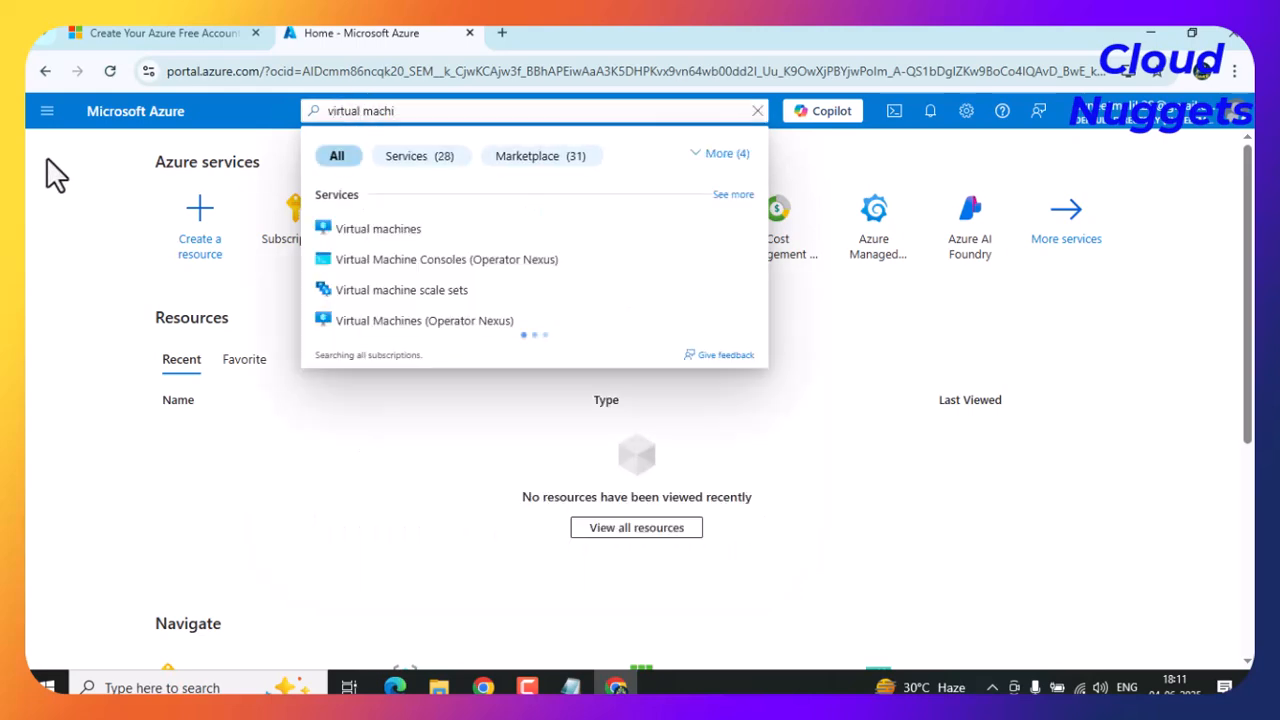
Open the All services page and look through its Internet of Things and Management and governance sections.
click(47, 111)
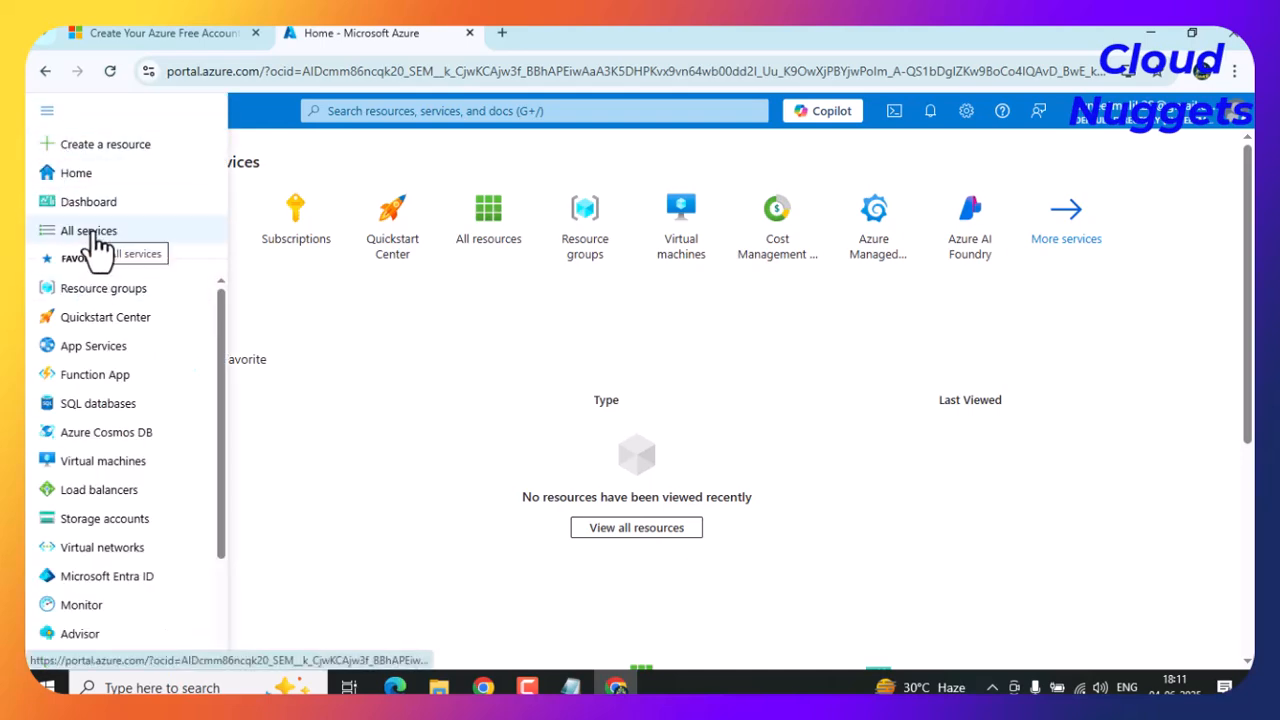
click(96, 236)
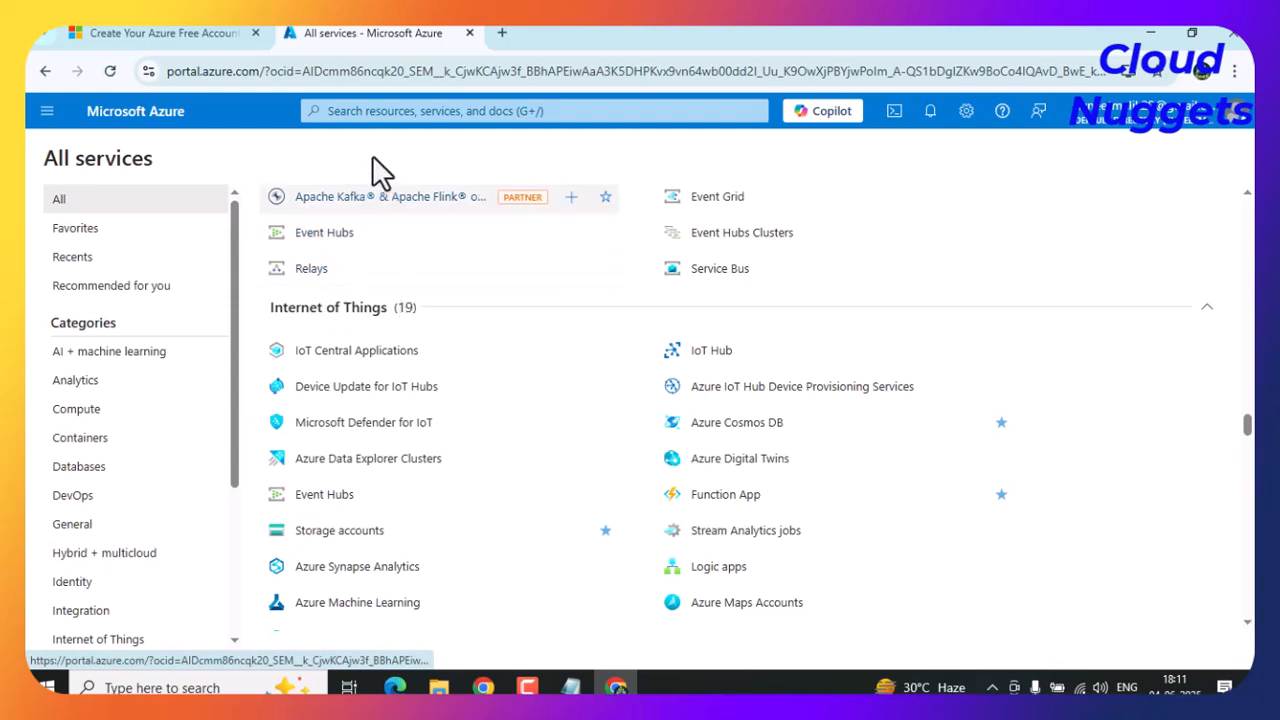
scroll(386, 300, down, 3)
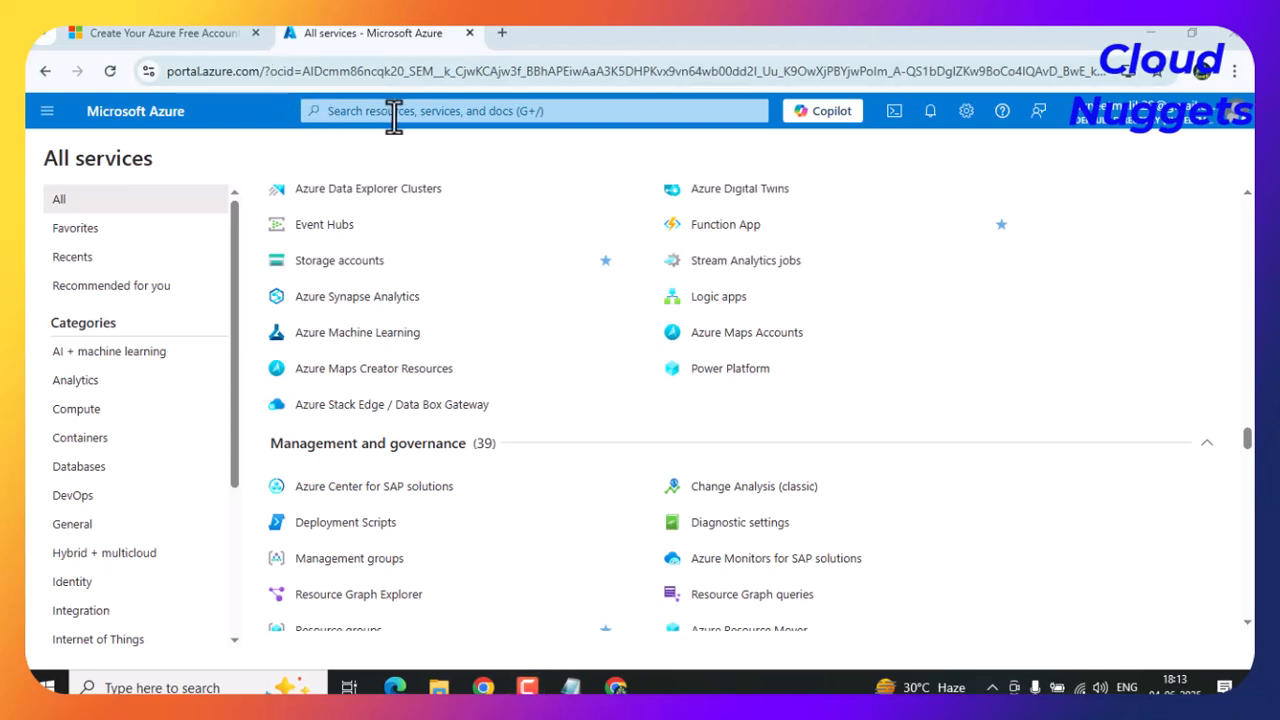
Search the portal for "virt", open the Virtual machines service, and start creating a virtual machine.
click(394, 111)
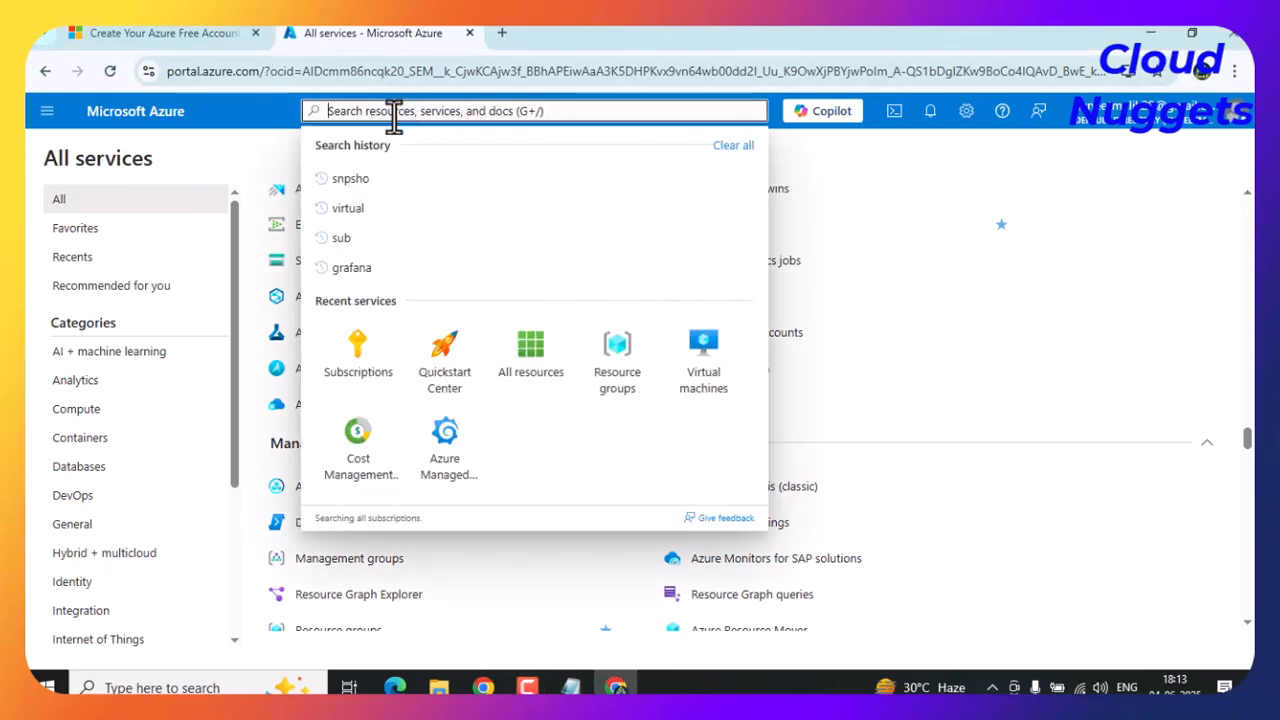
text(virt)
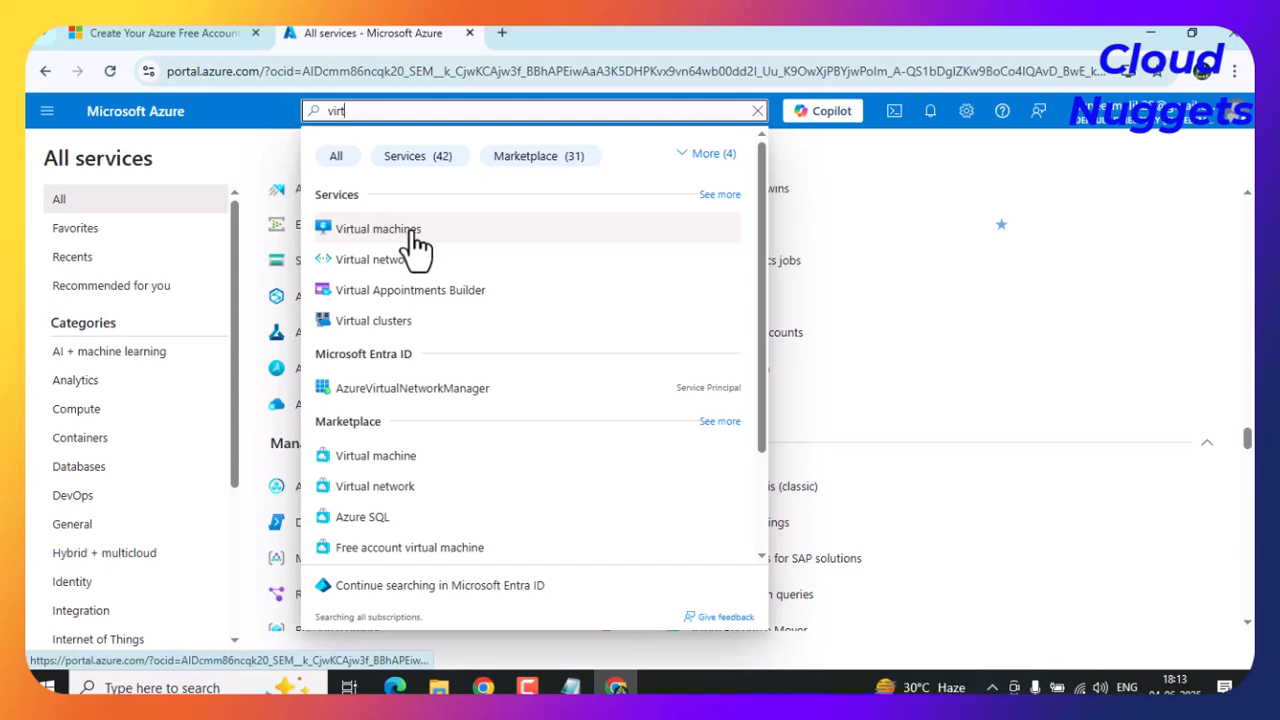
click(415, 232)
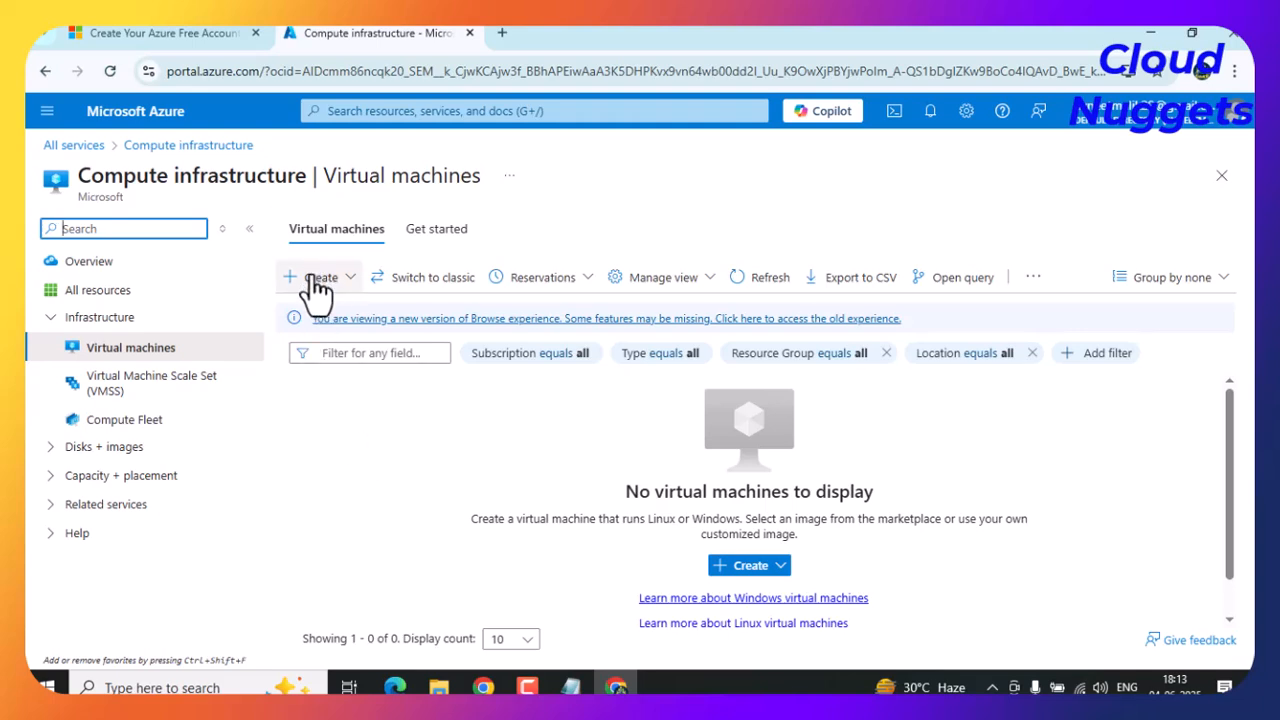
click(420, 512)
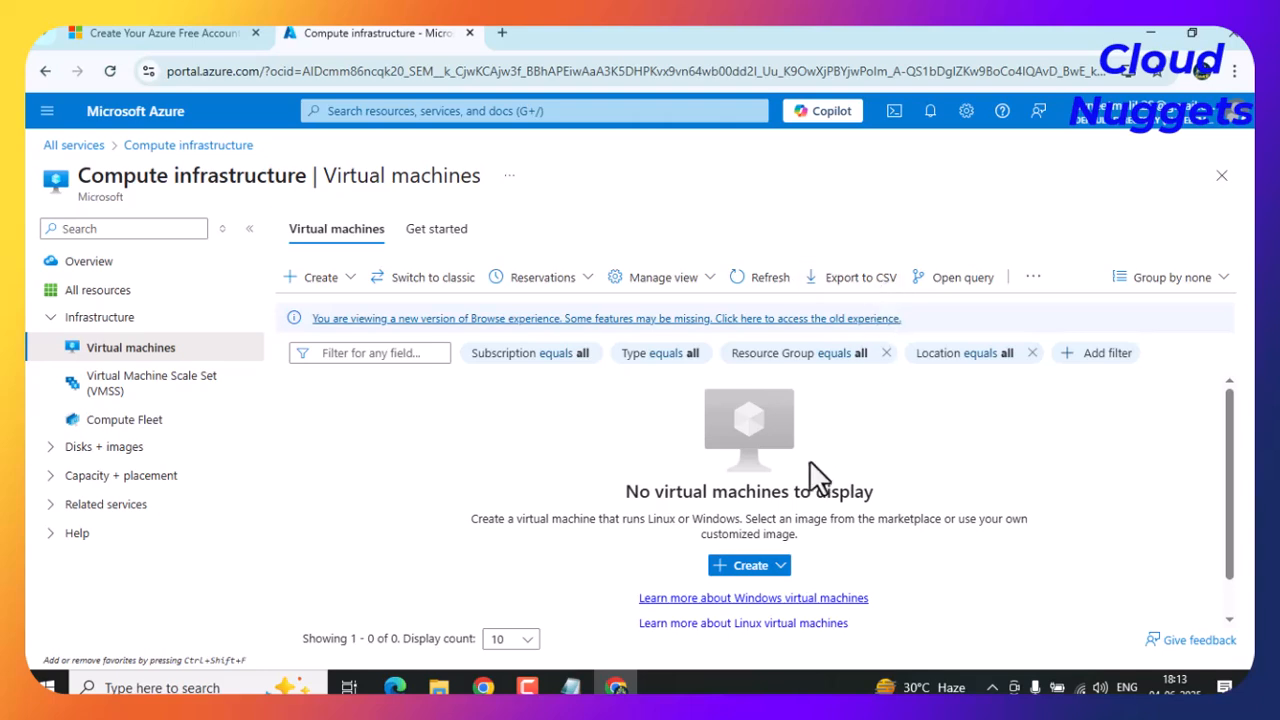
click(730, 585)
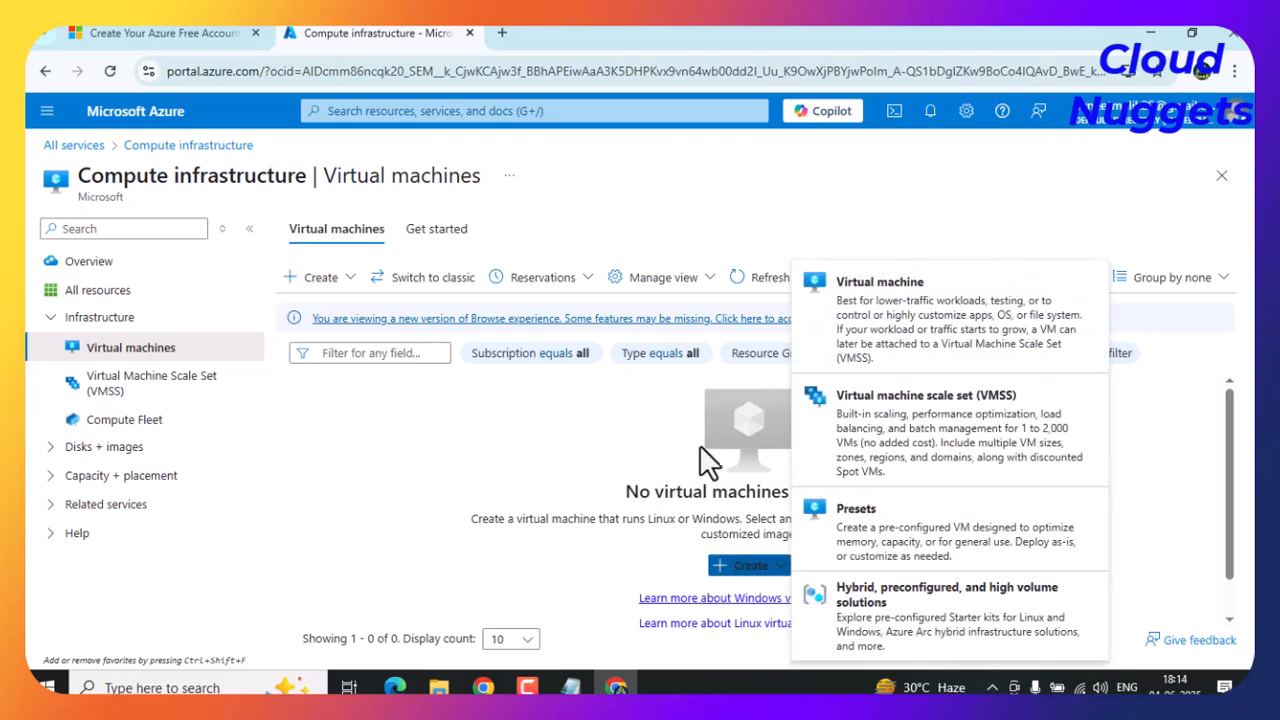
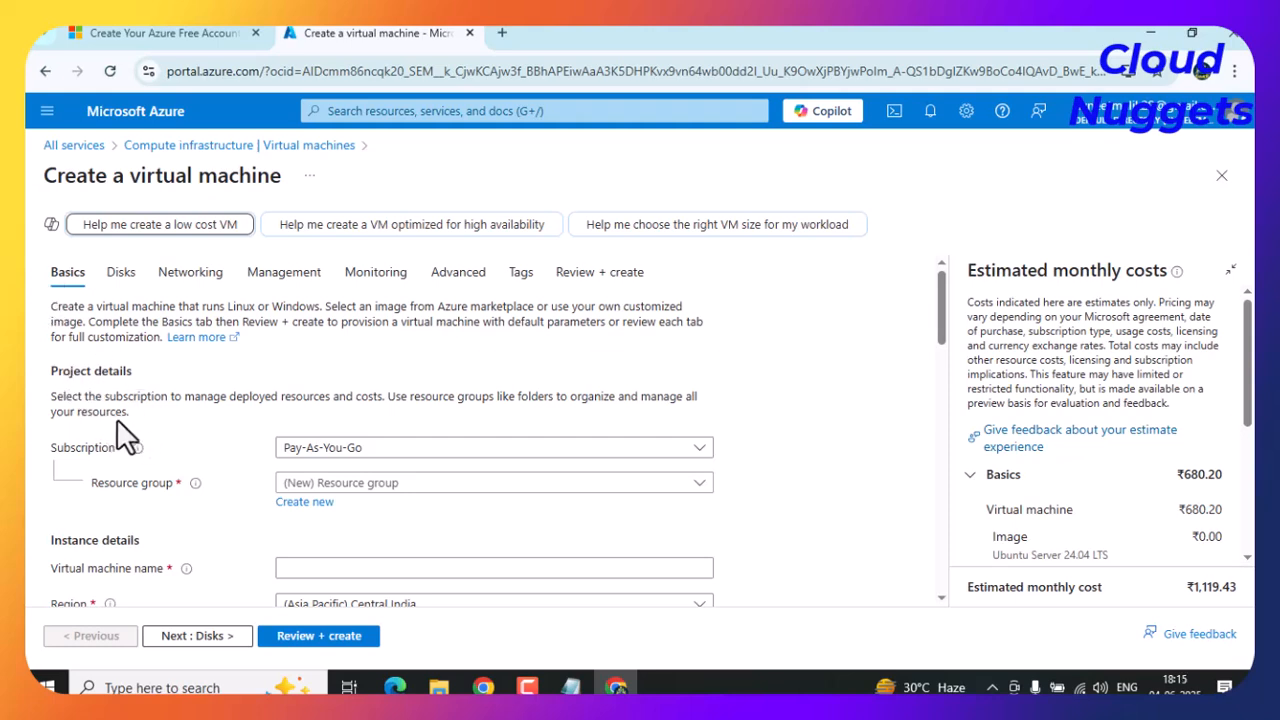
Select Pay-As-You-Go as the subscription in the virtual machine's project details.
drag(49, 449, 88, 466)
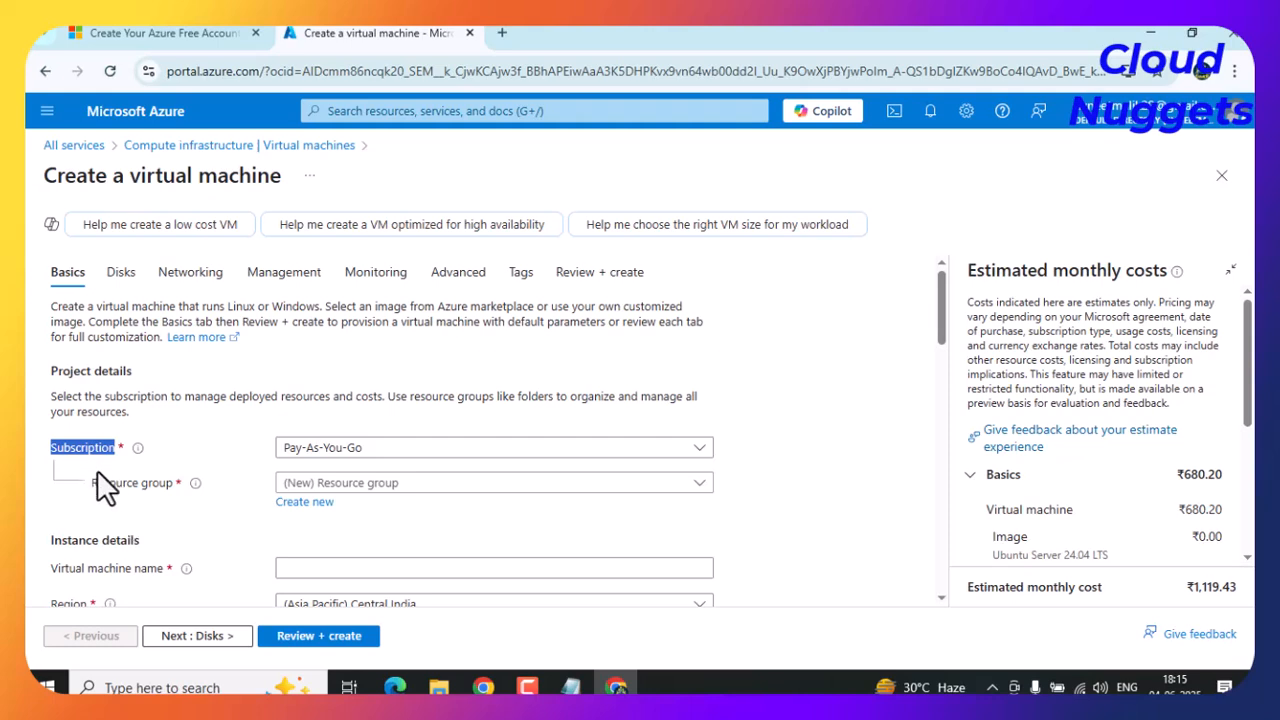
drag(85, 447, 134, 475)
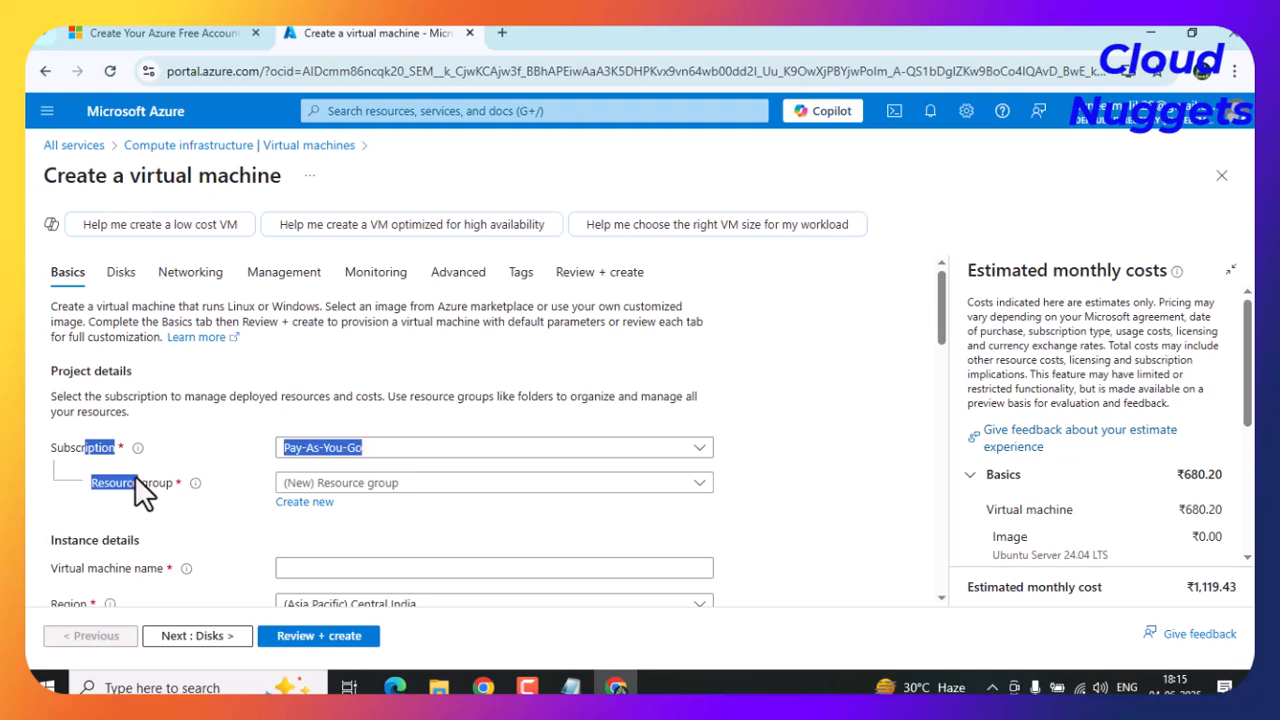
click(305, 412)
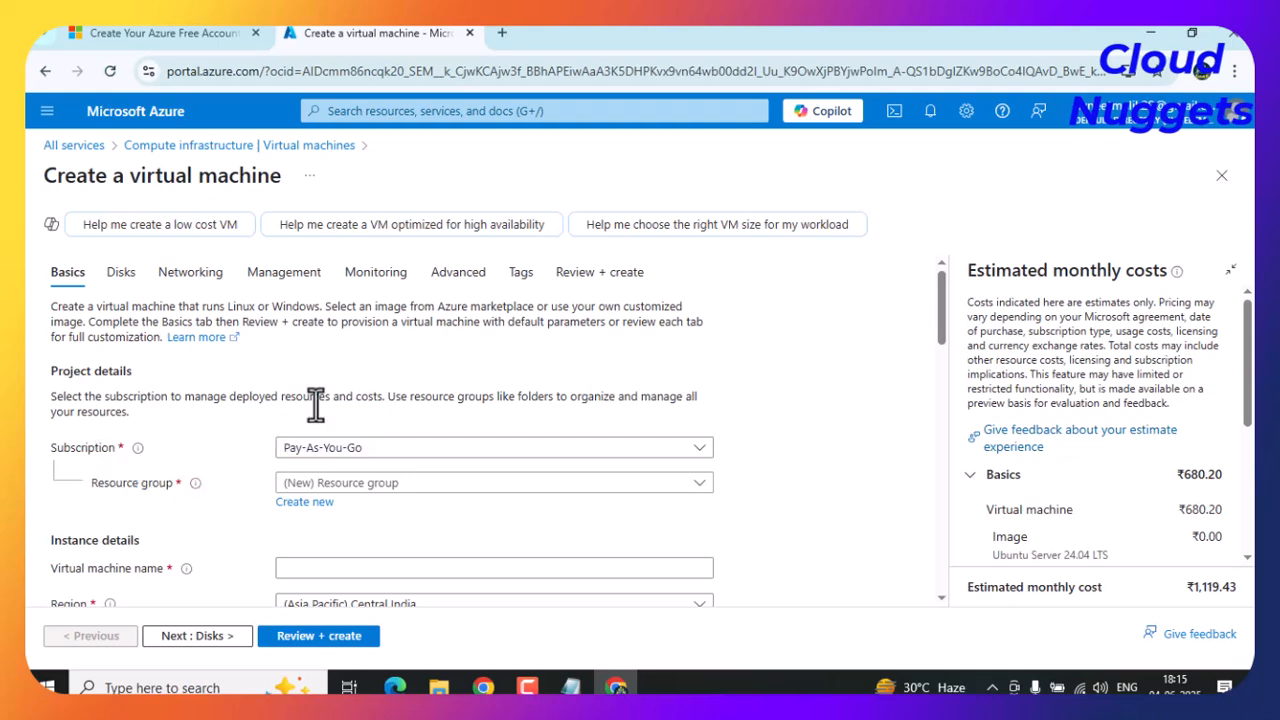
click(368, 455)
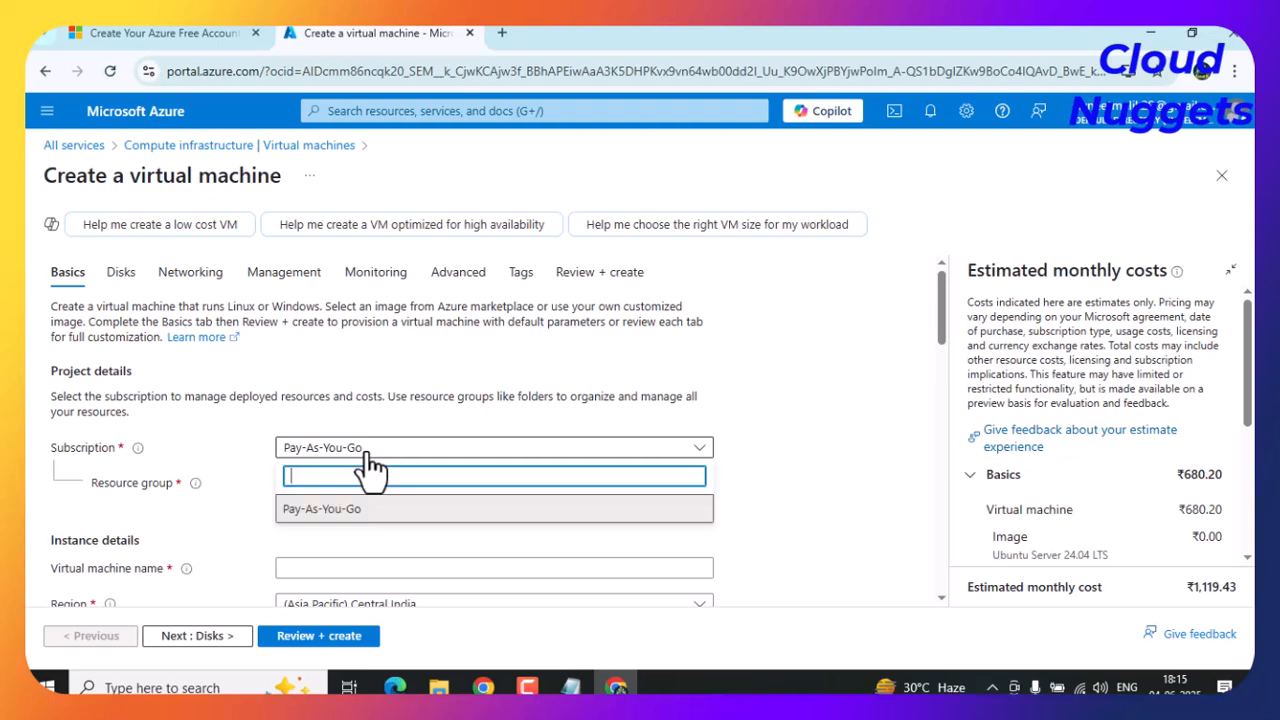
click(325, 511)
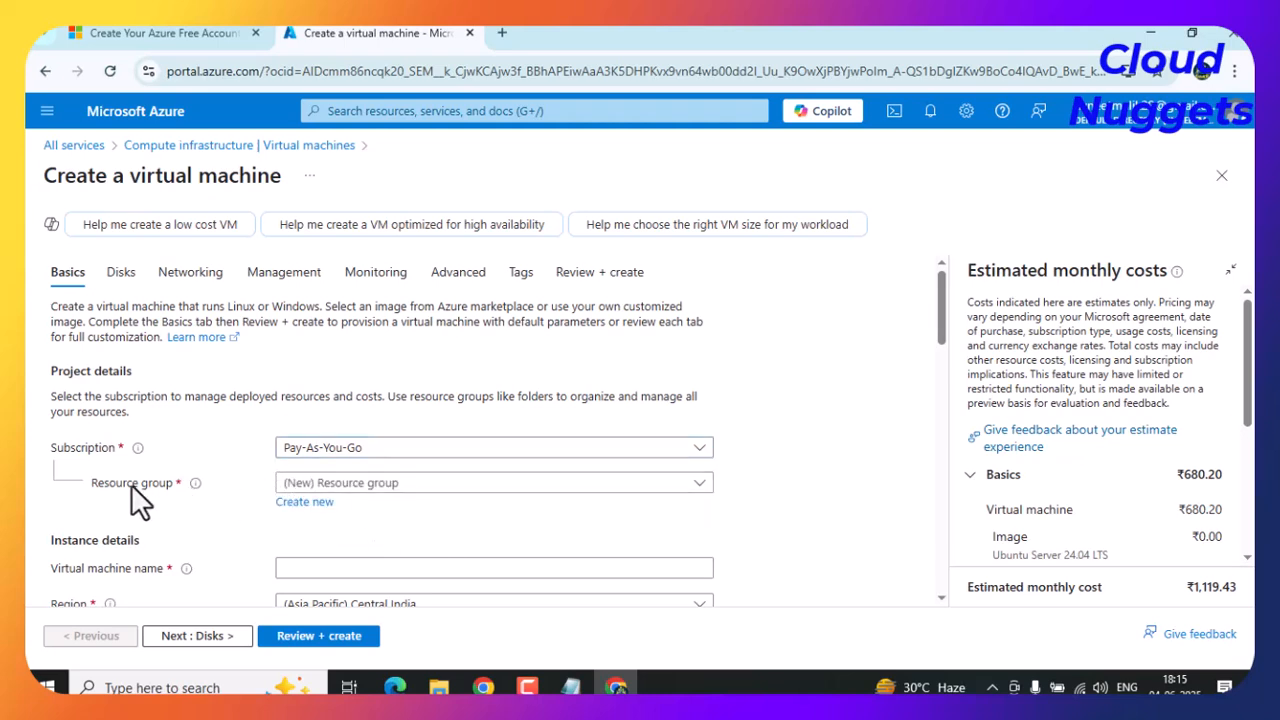
Check the existing resource groups, then create a new resource group named TechOps for the virtual machine.
click(394, 485)
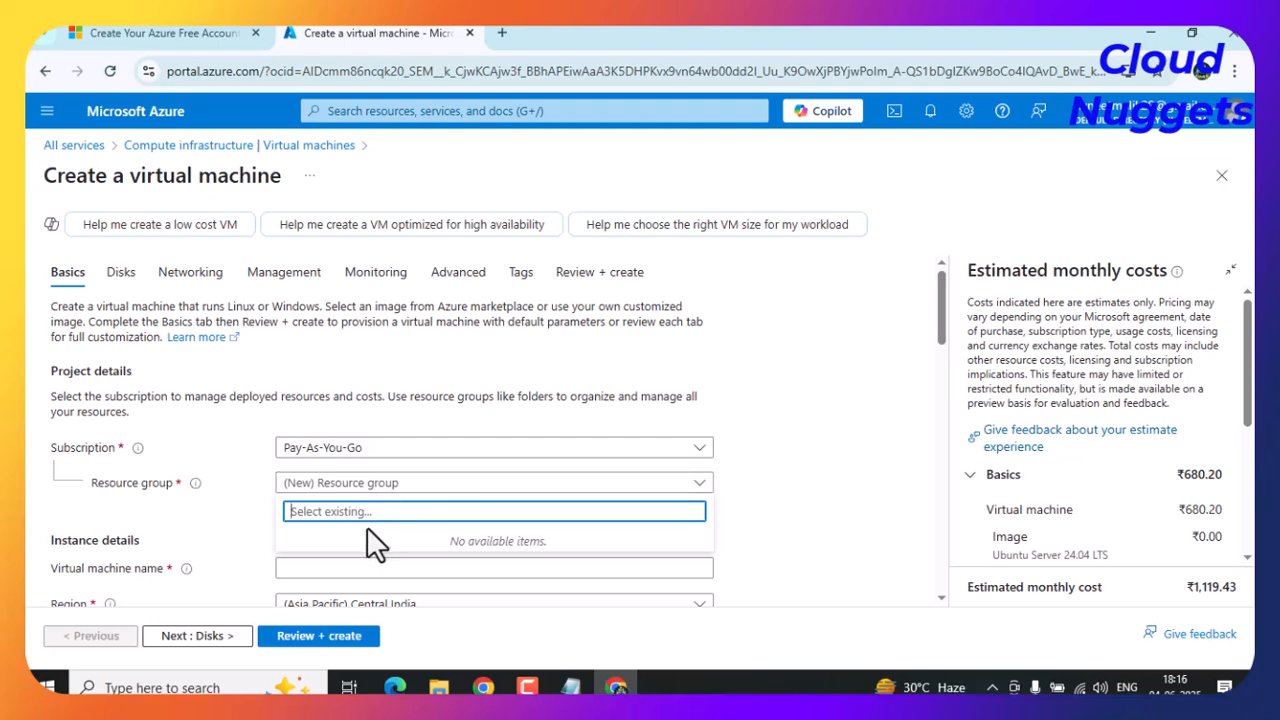
click(767, 500)
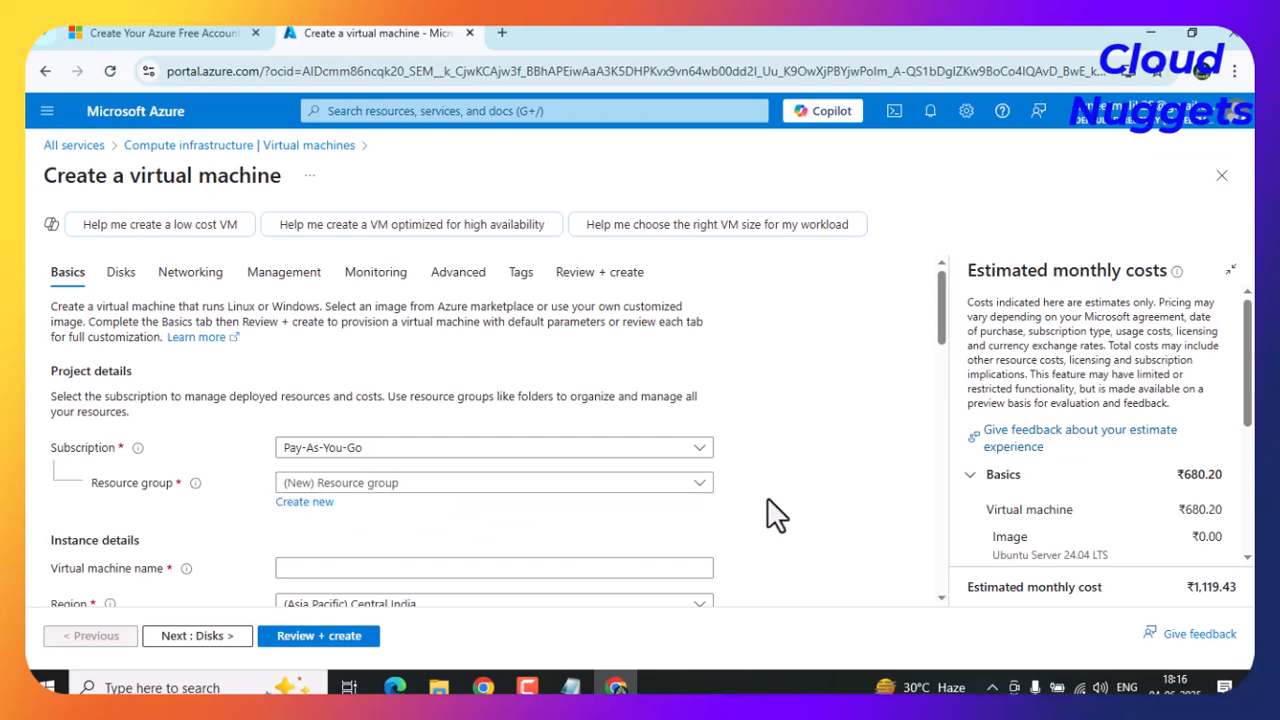
click(305, 503)
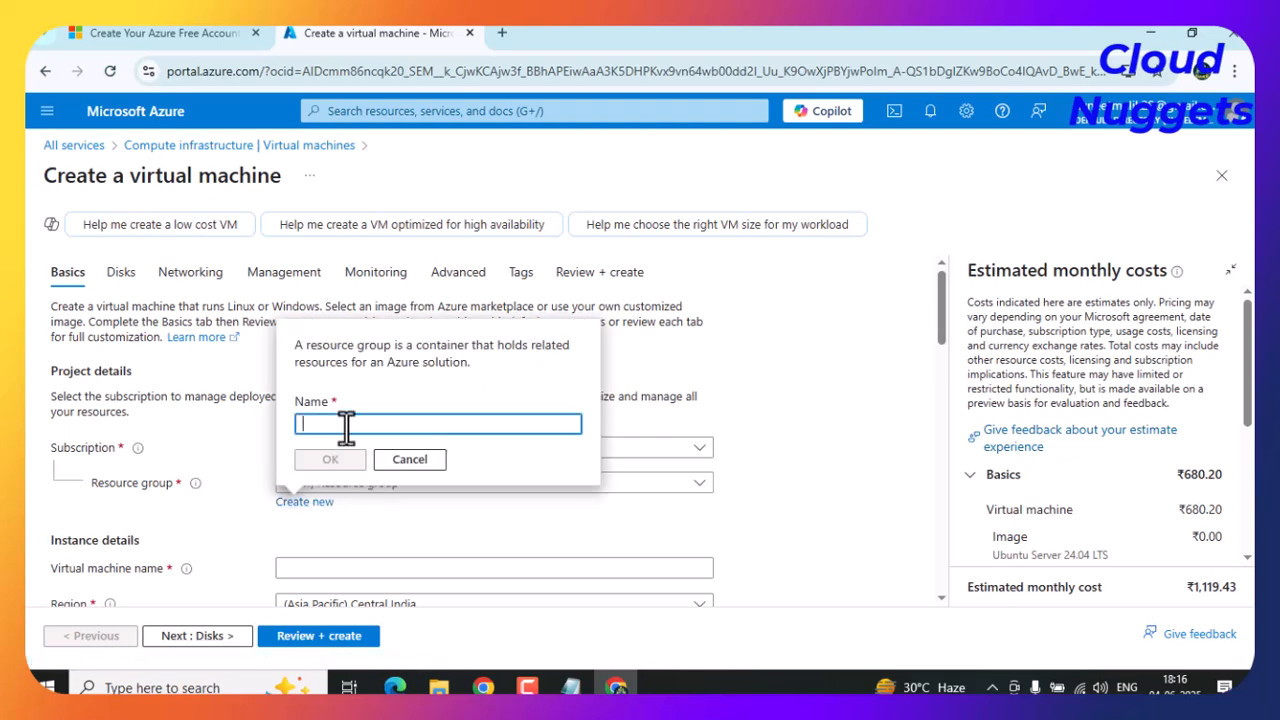
text(TechOps)
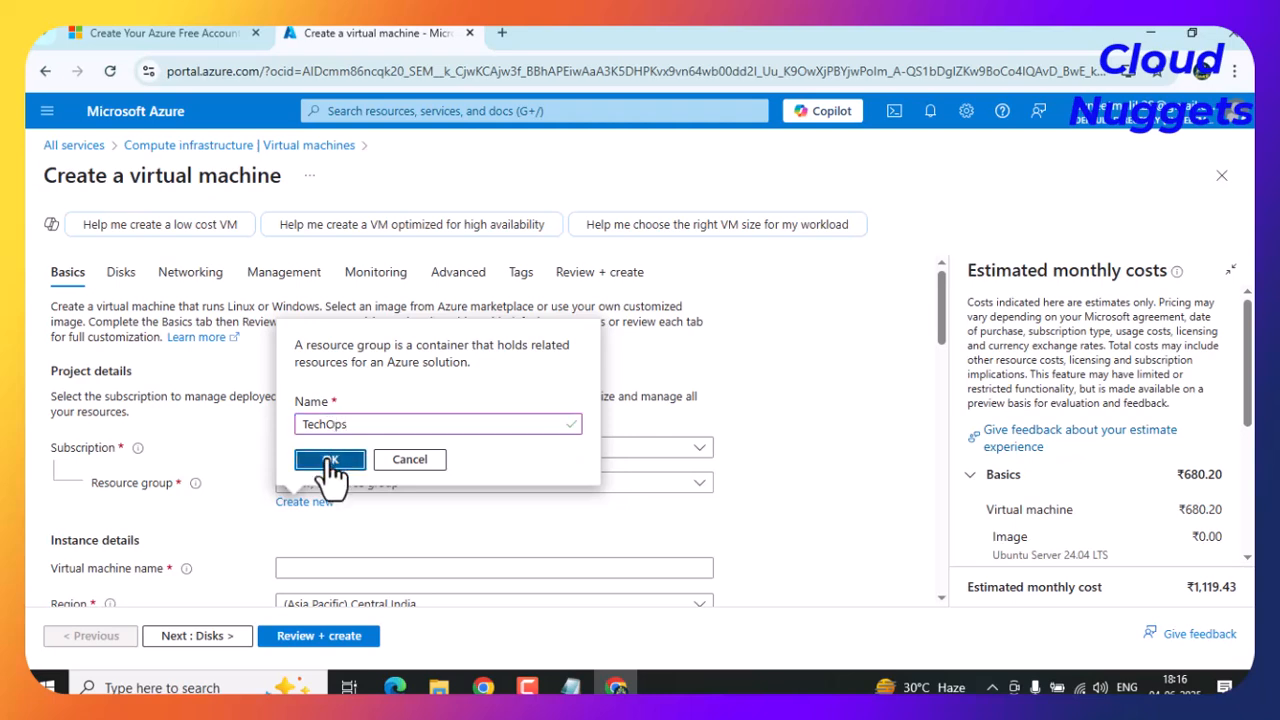
click(331, 464)
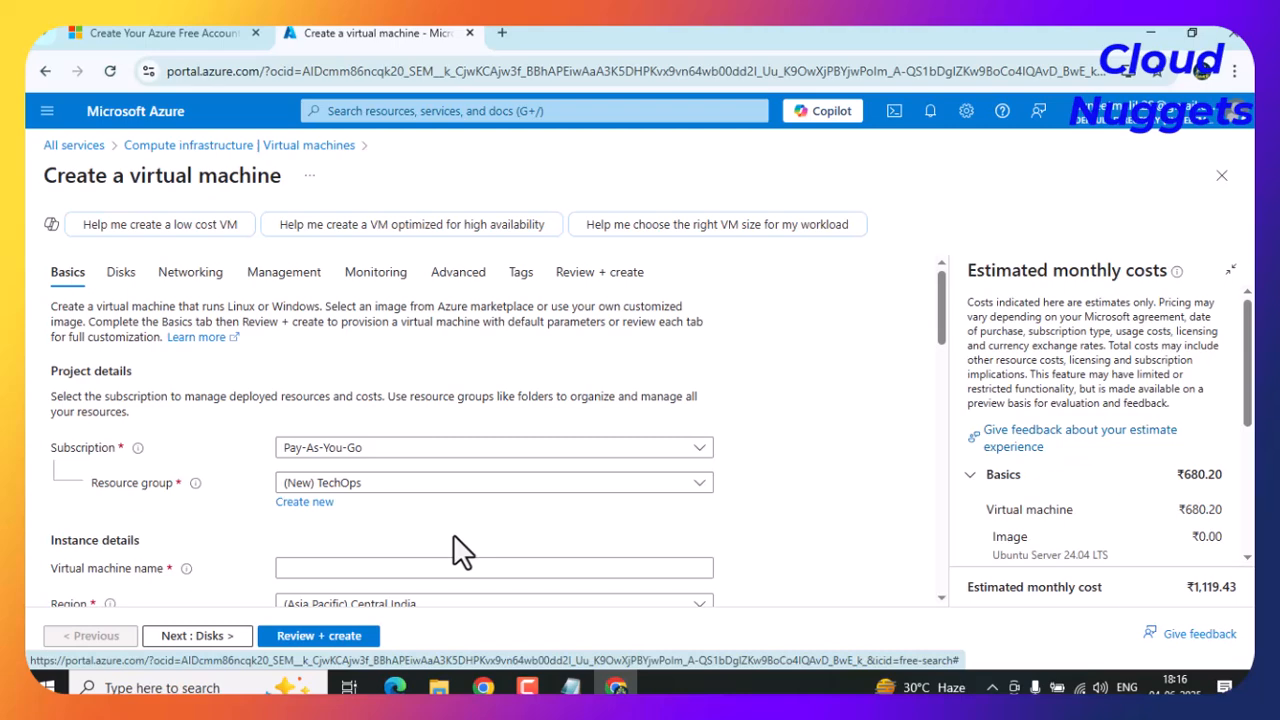
Name the virtual machine windowsweb in the instance details.
scroll(453, 548, down, 1)
drag(66, 450, 135, 450)
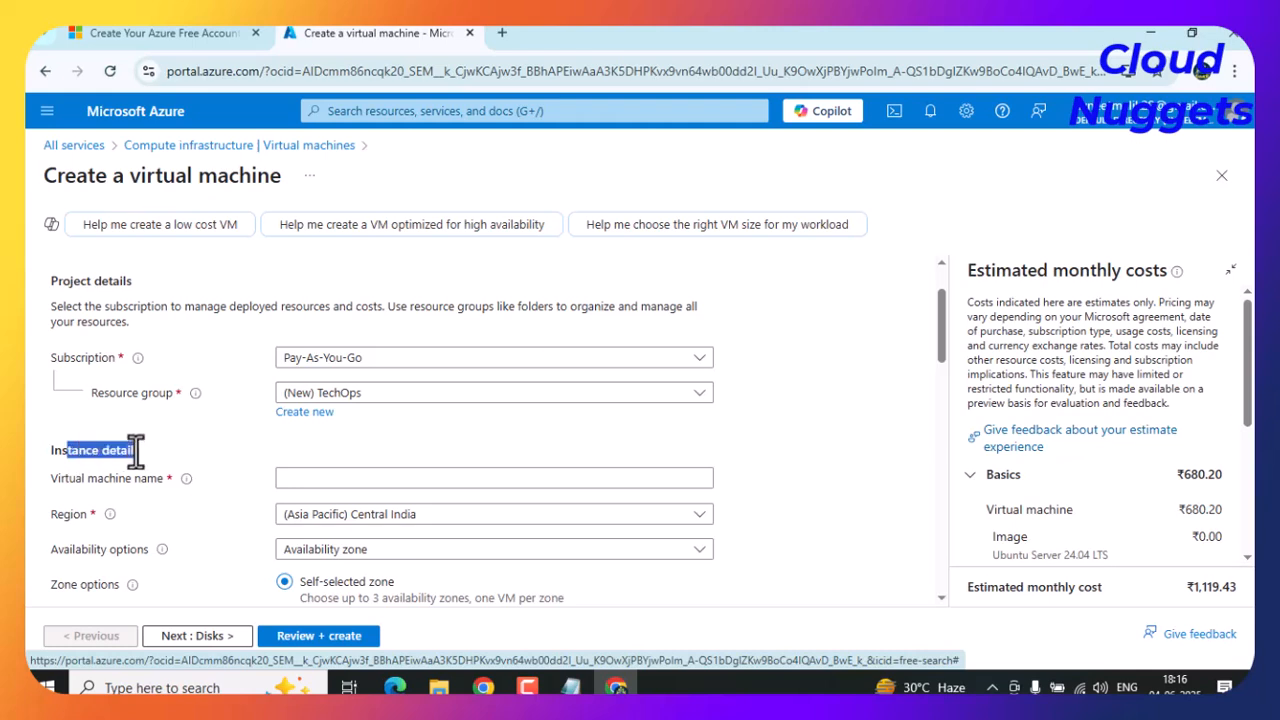
click(298, 478)
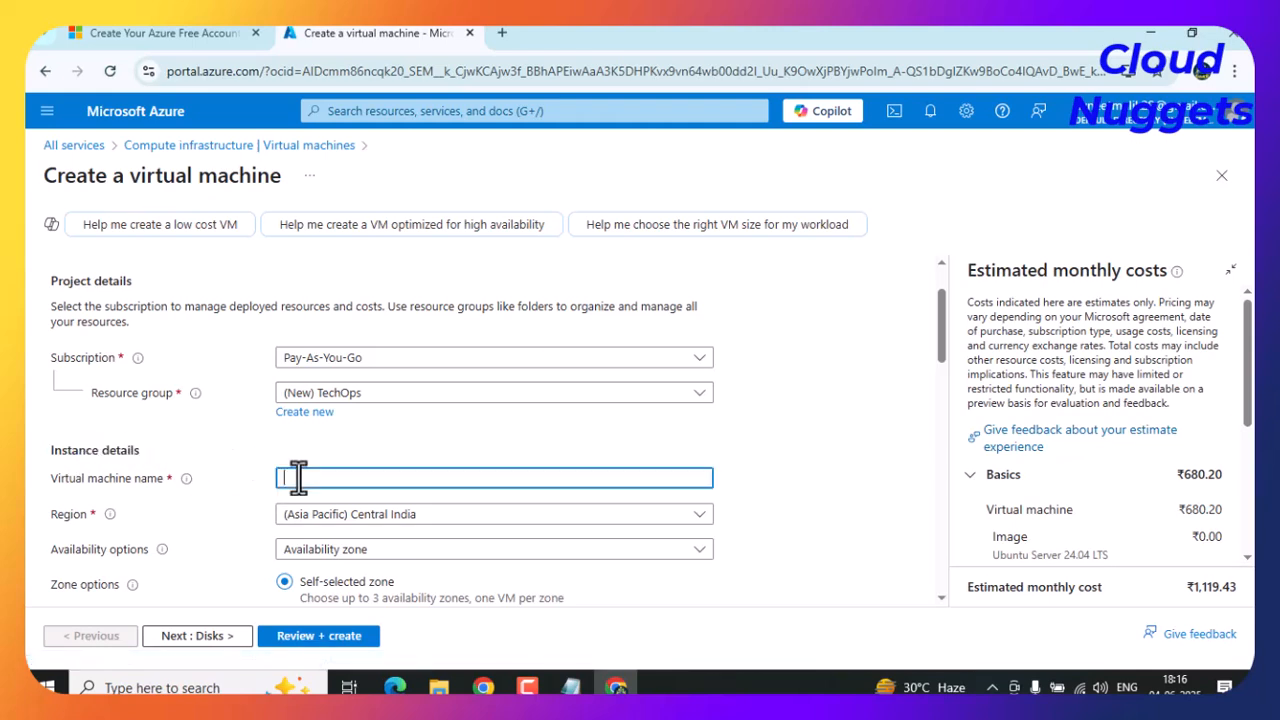
text(windowsweb)
click(790, 477)
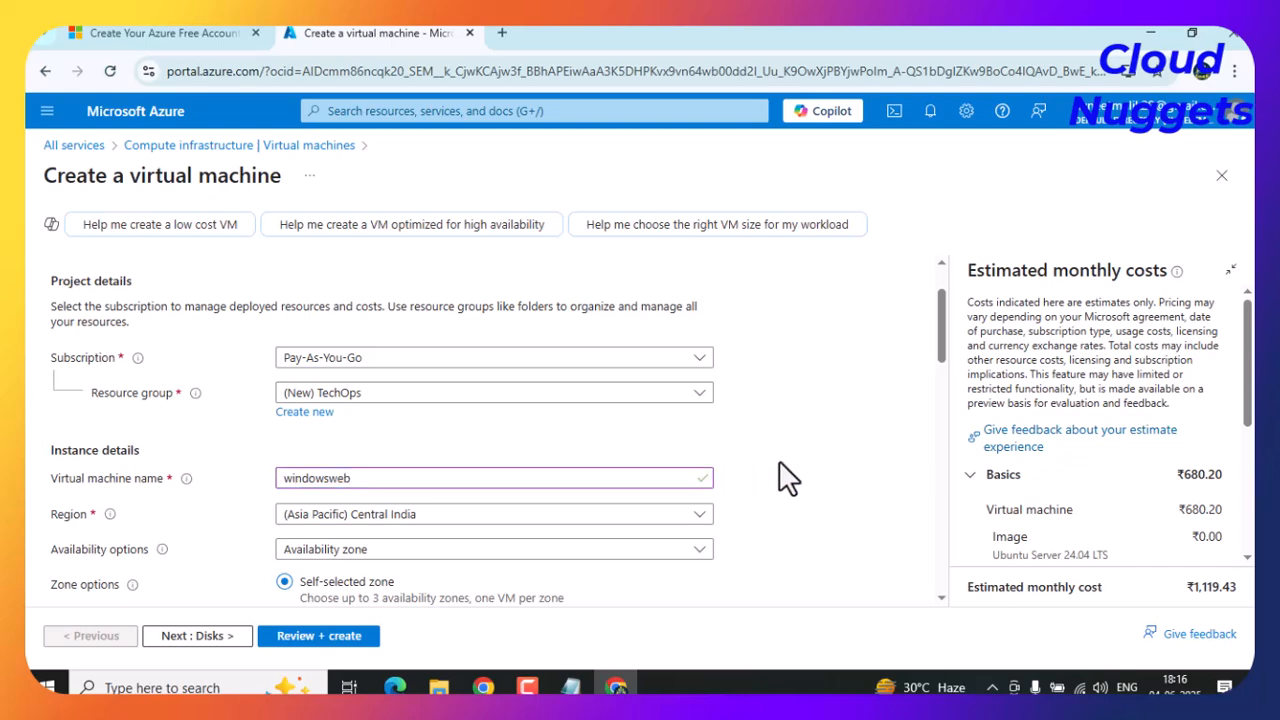
Examine the Region setting's description and look through the regions offered for the virtual machine.
scroll(788, 475, down, 3)
double_click(72, 338)
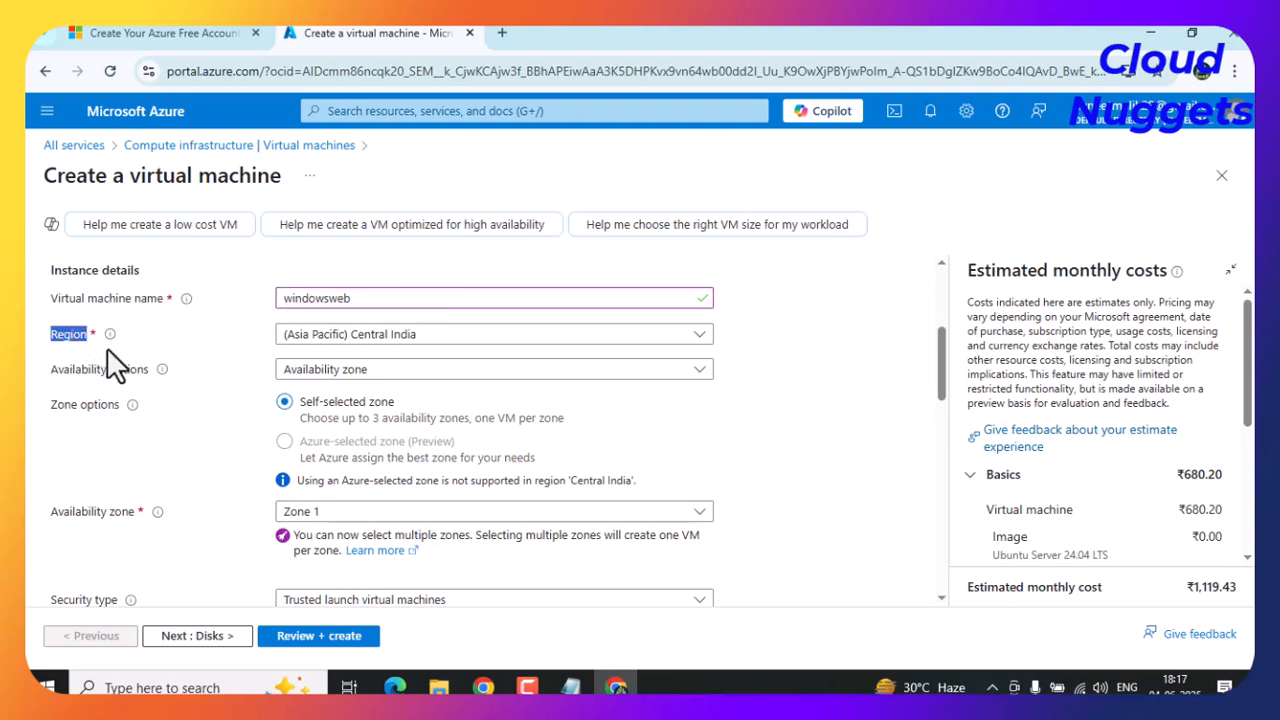
click(148, 335)
mouse_move(110, 338)
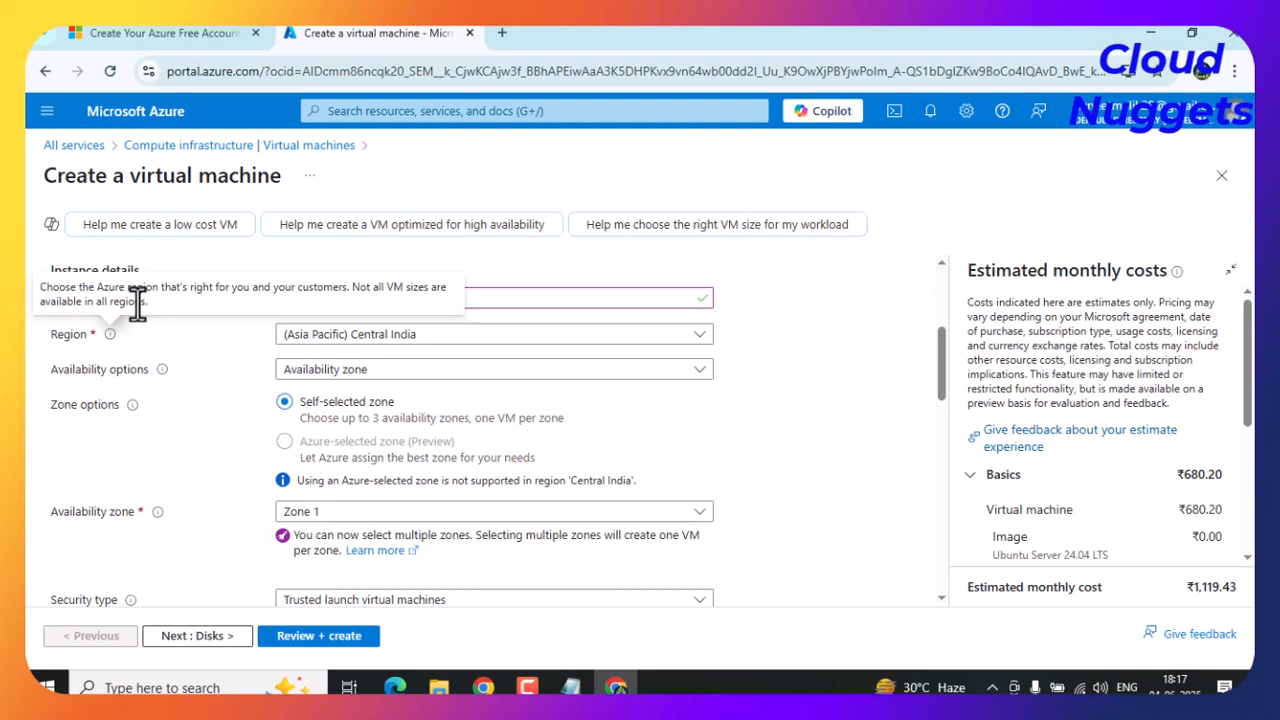
click(466, 340)
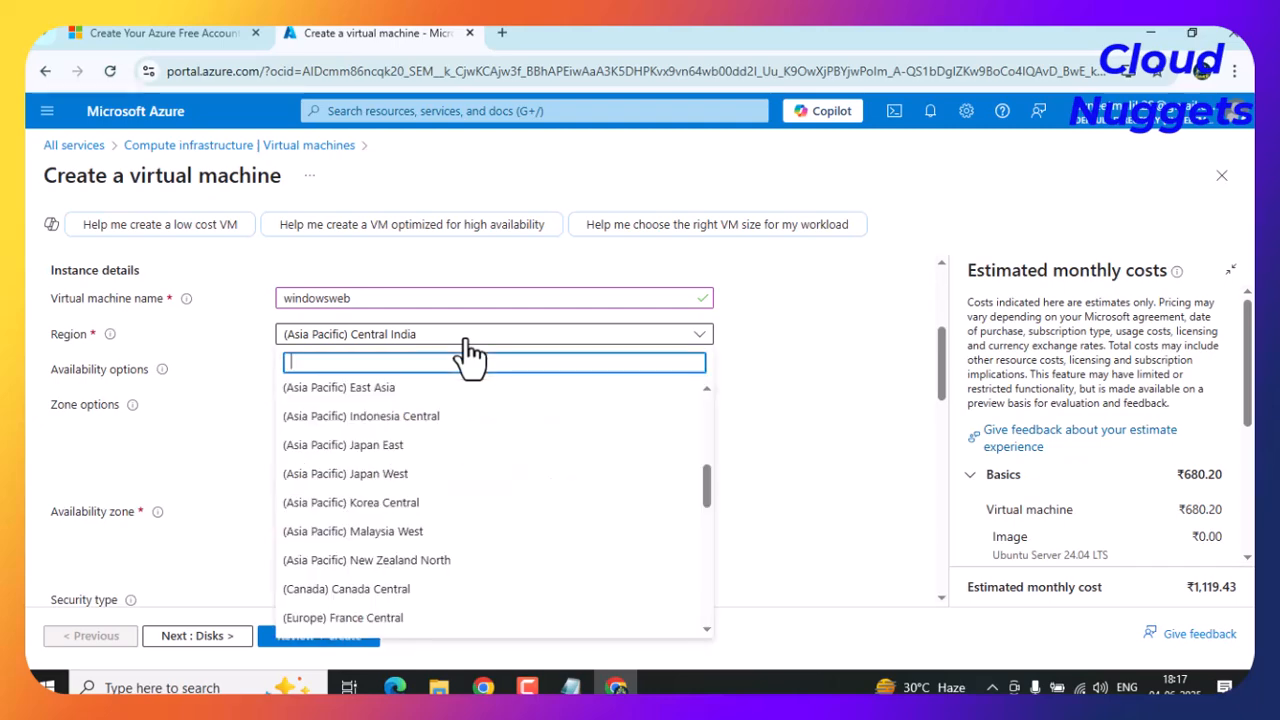
scroll(437, 570, down, 3)
scroll(441, 568, down, 5)
scroll(441, 568, up, 10)
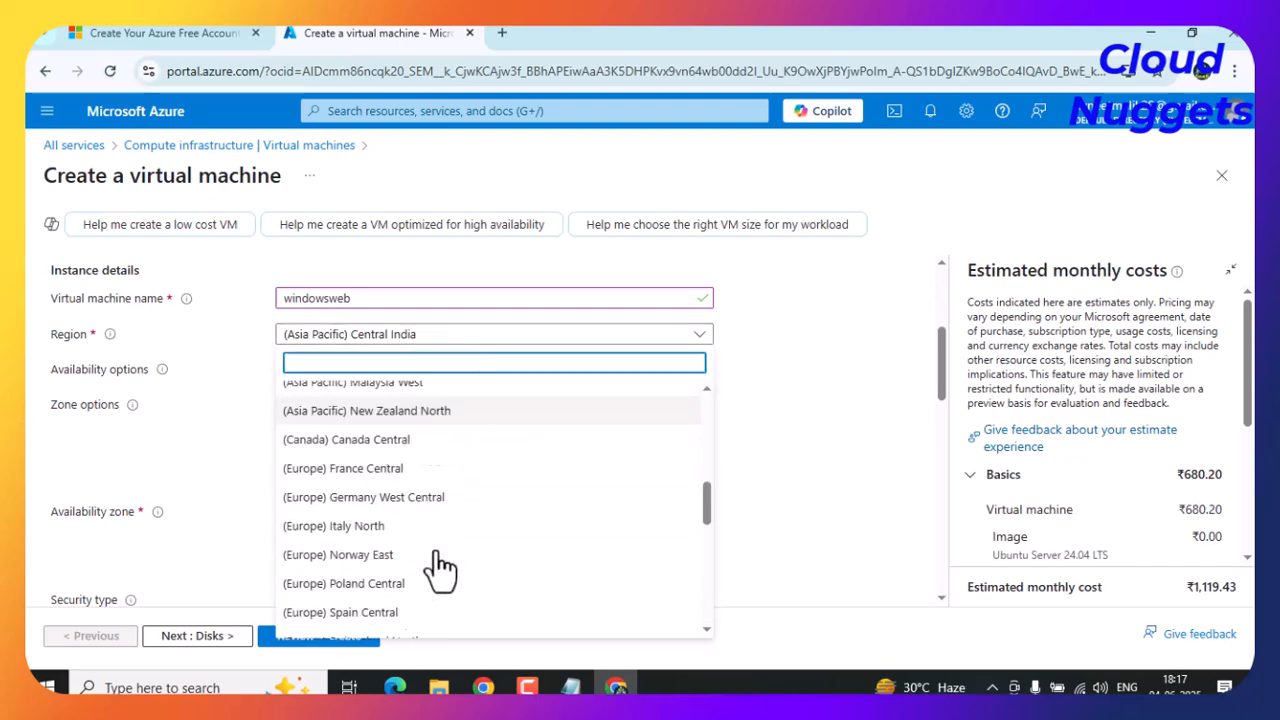
click(806, 416)
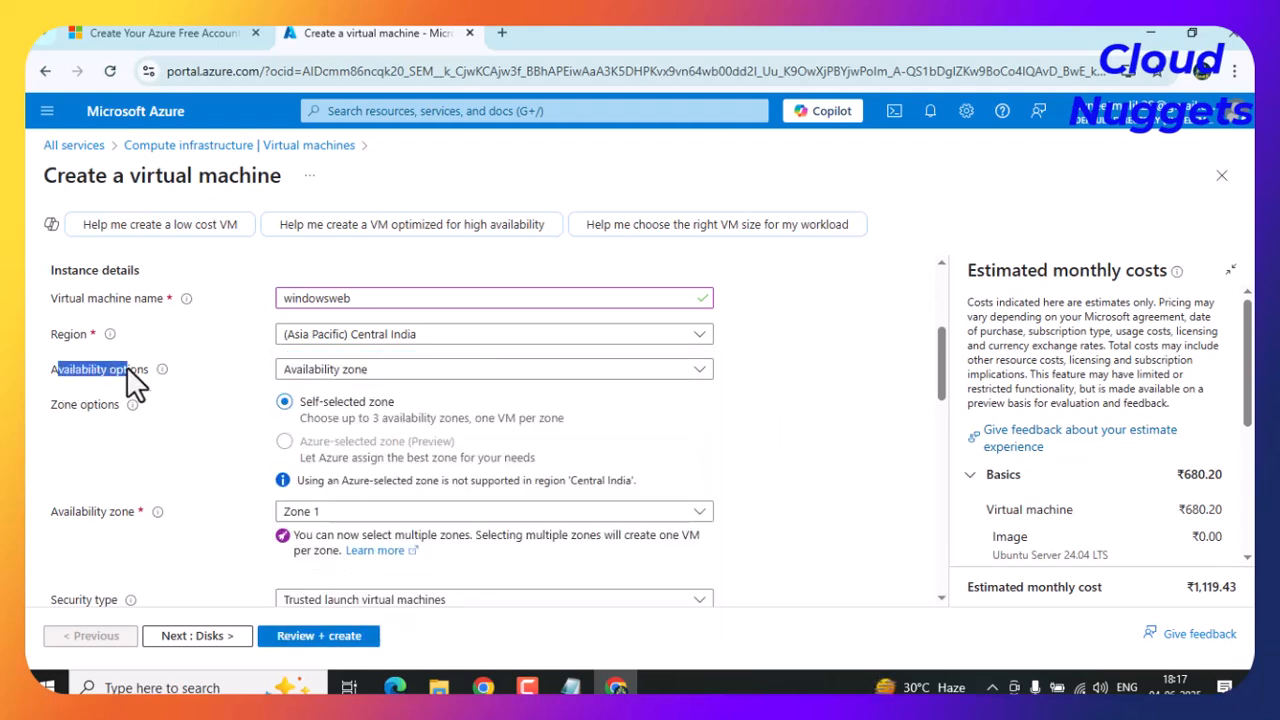
Examine the availability options offered for the virtual machine and the zone options beneath them.
click(318, 375)
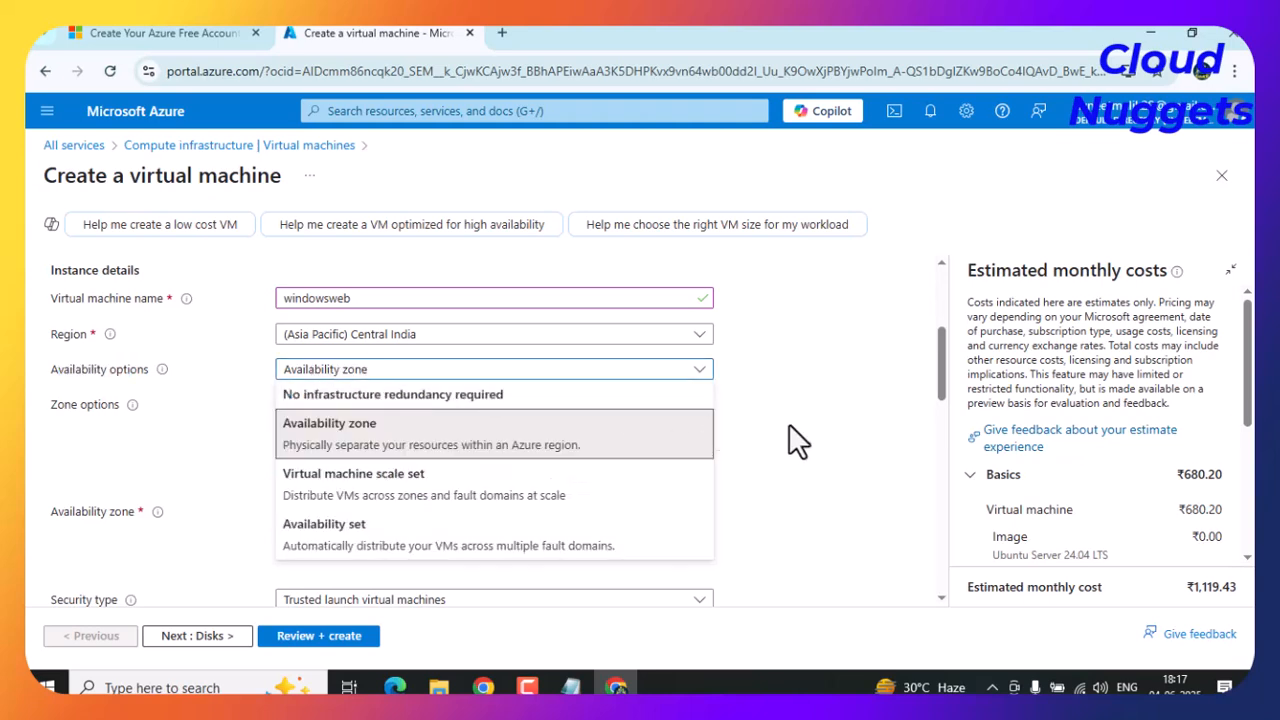
click(852, 432)
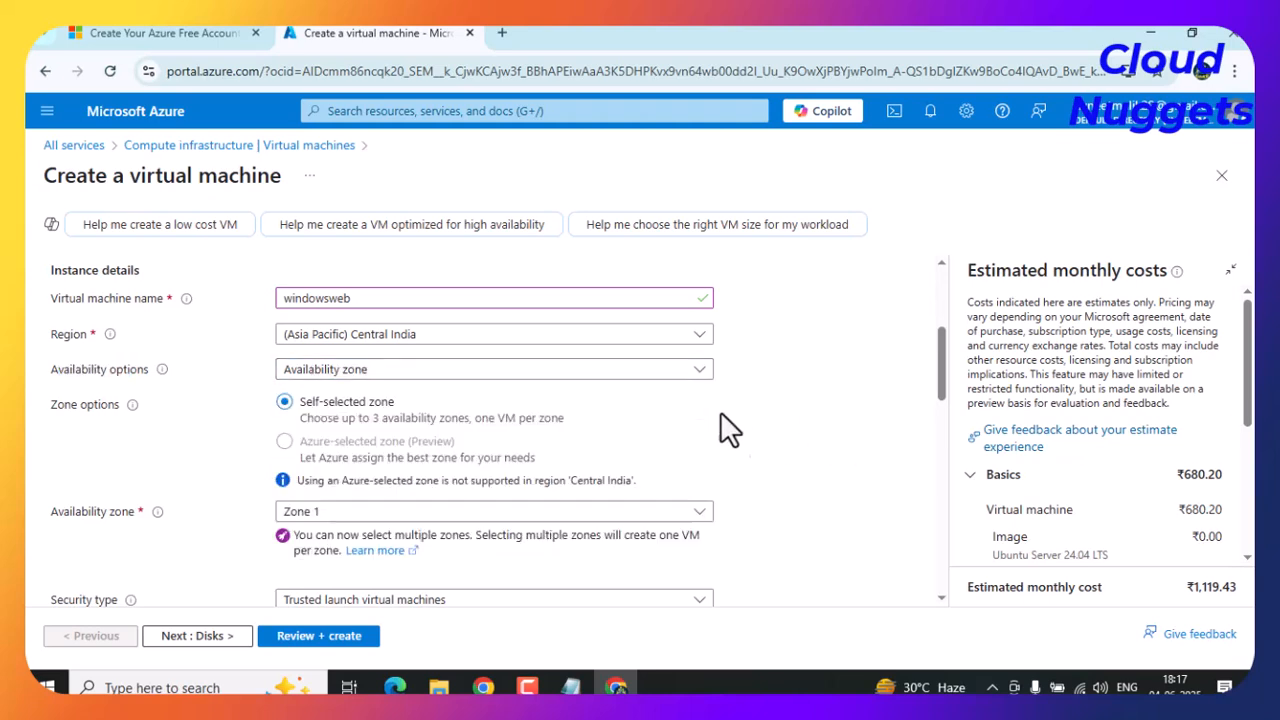
scroll(352, 435, down, 1)
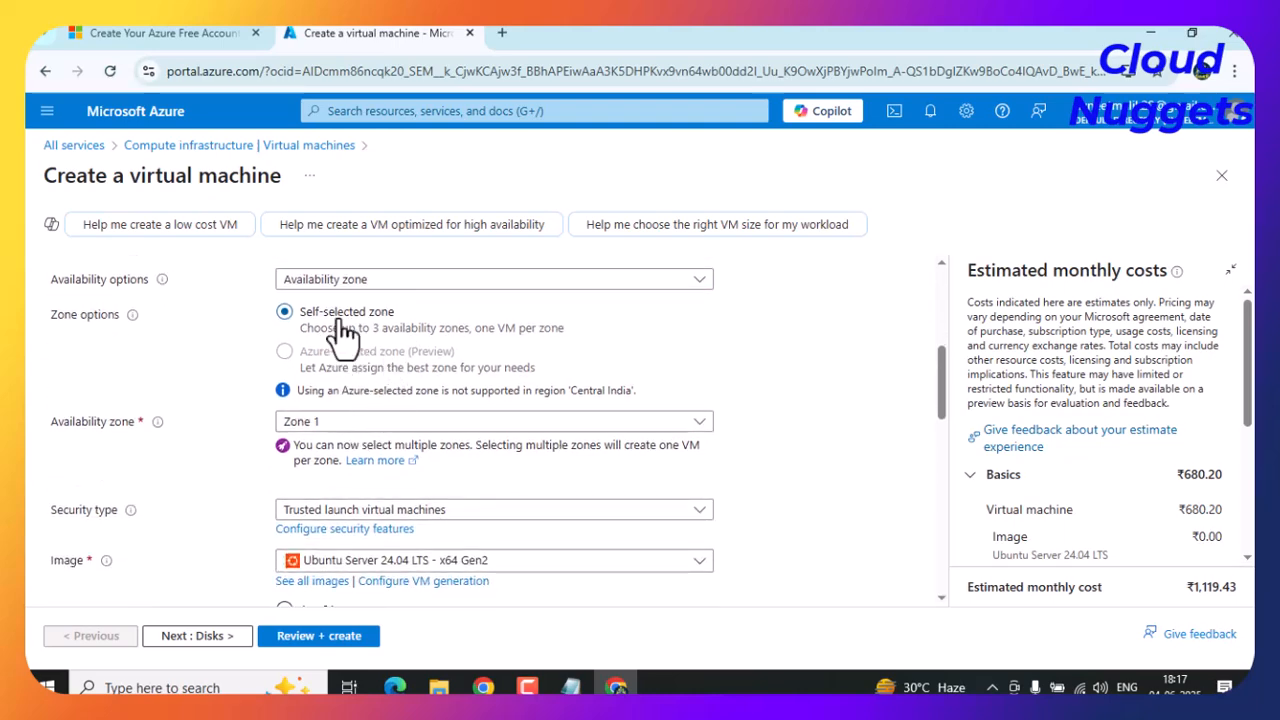
scroll(240, 400, down, 2)
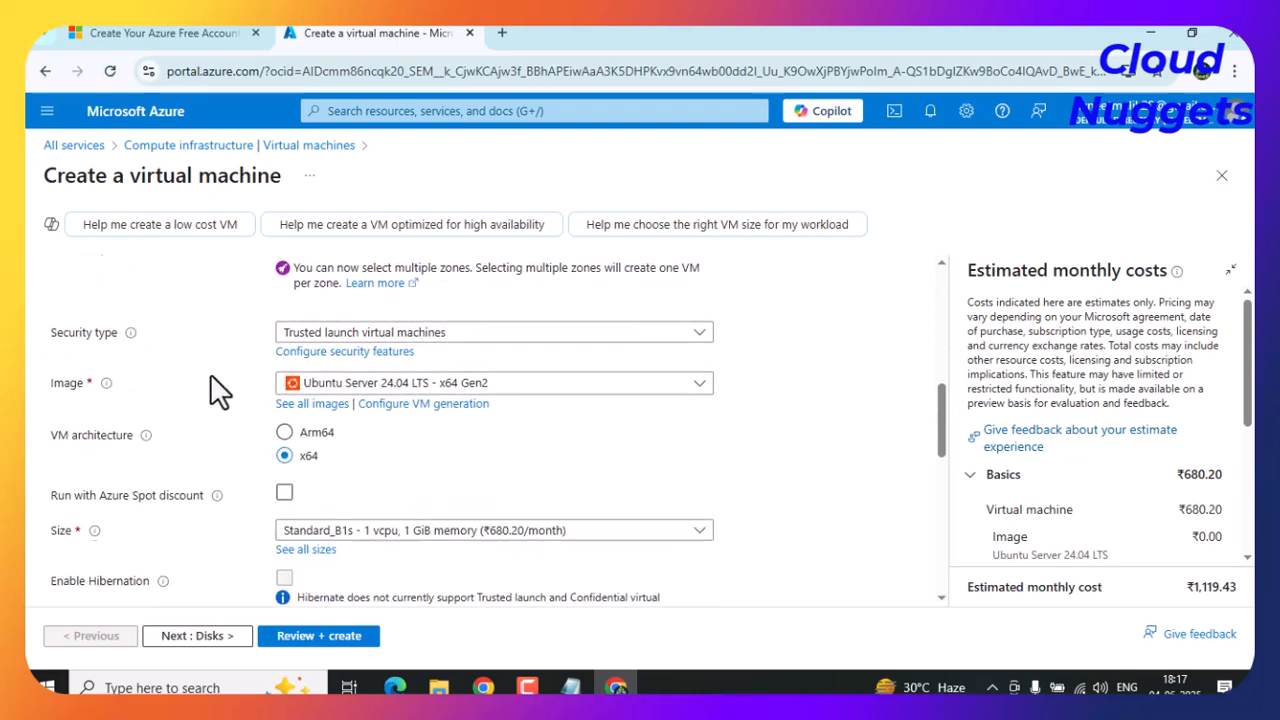
scroll(120, 340, up, 1)
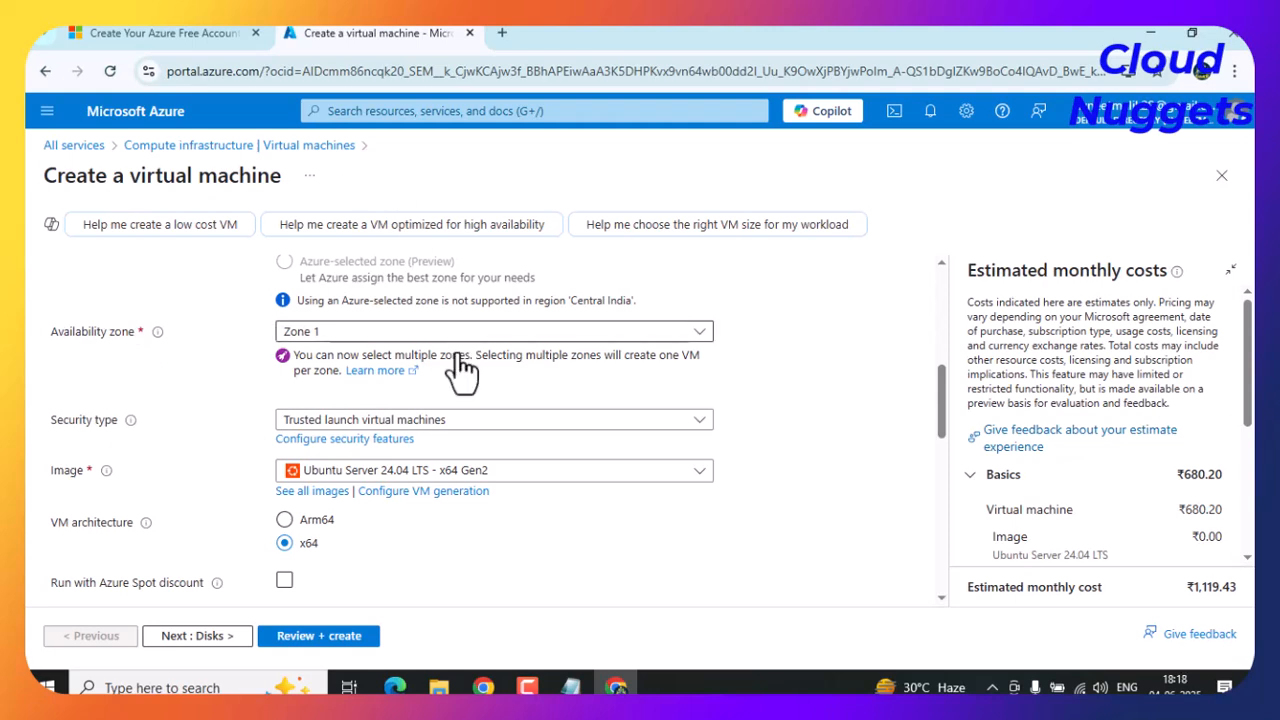
Switch the availability zone to Zone 2, and set it back to Zone 1.
click(568, 336)
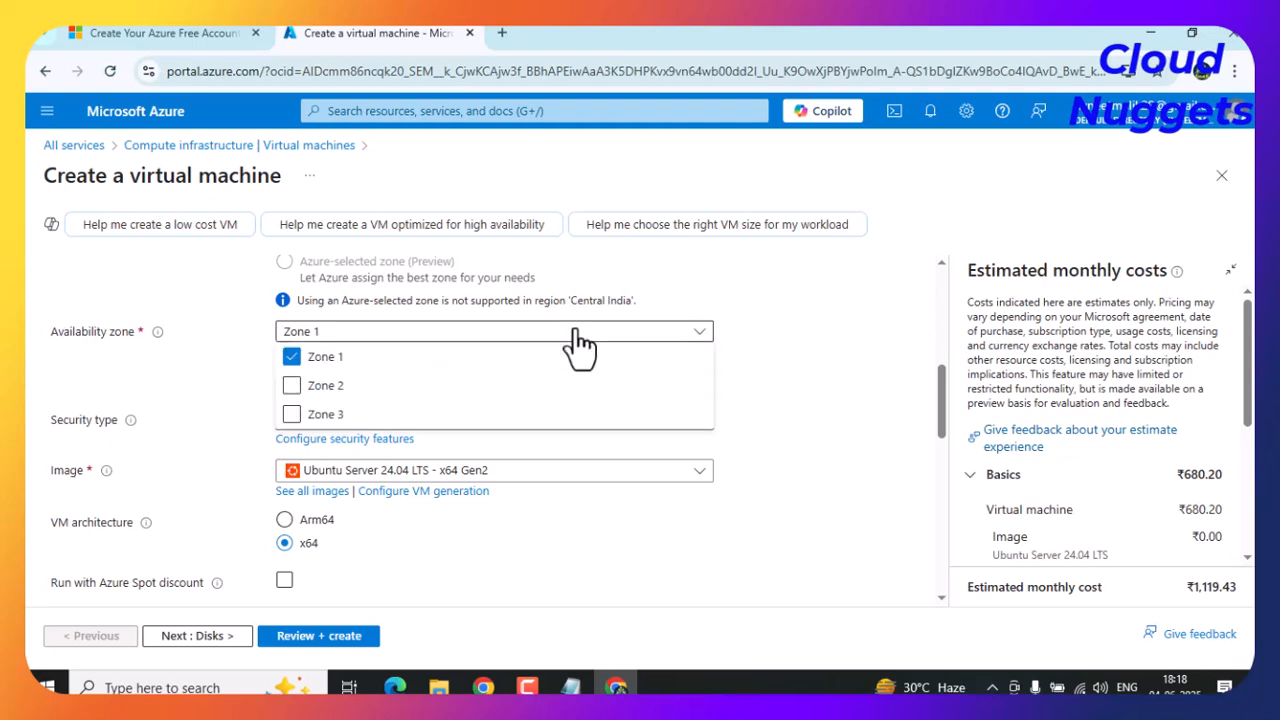
click(293, 358)
click(294, 385)
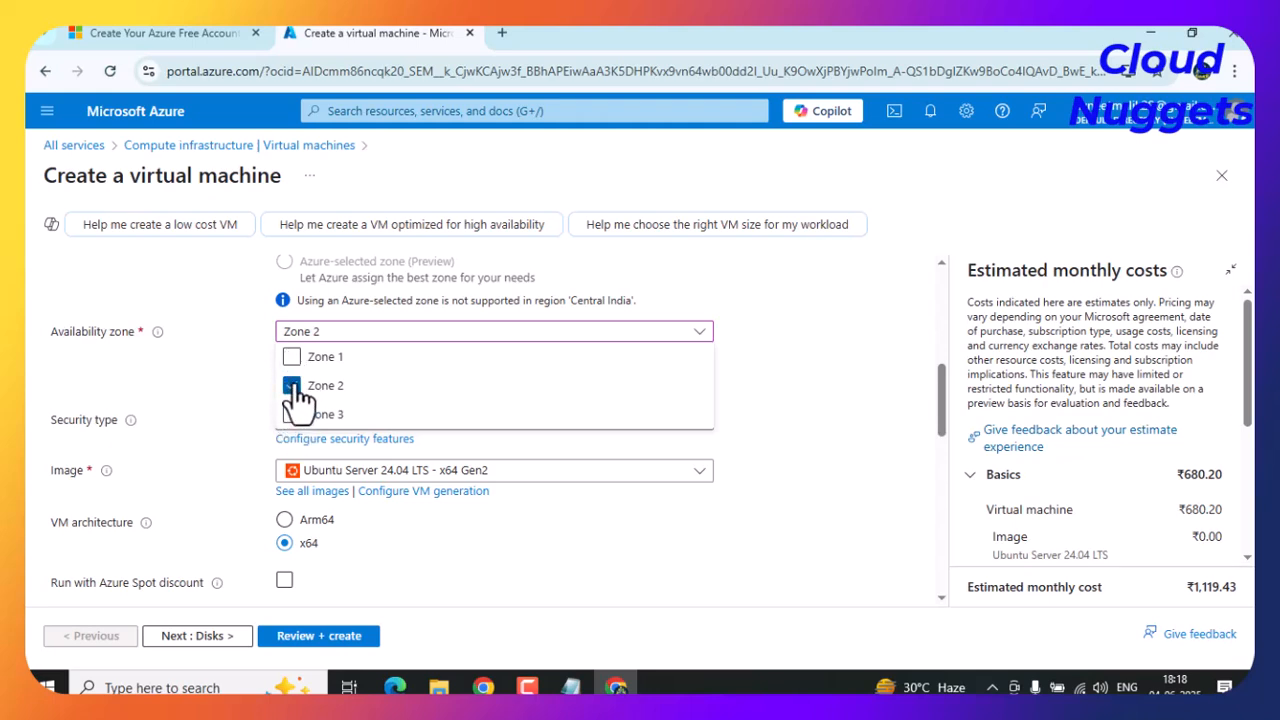
click(294, 386)
click(296, 357)
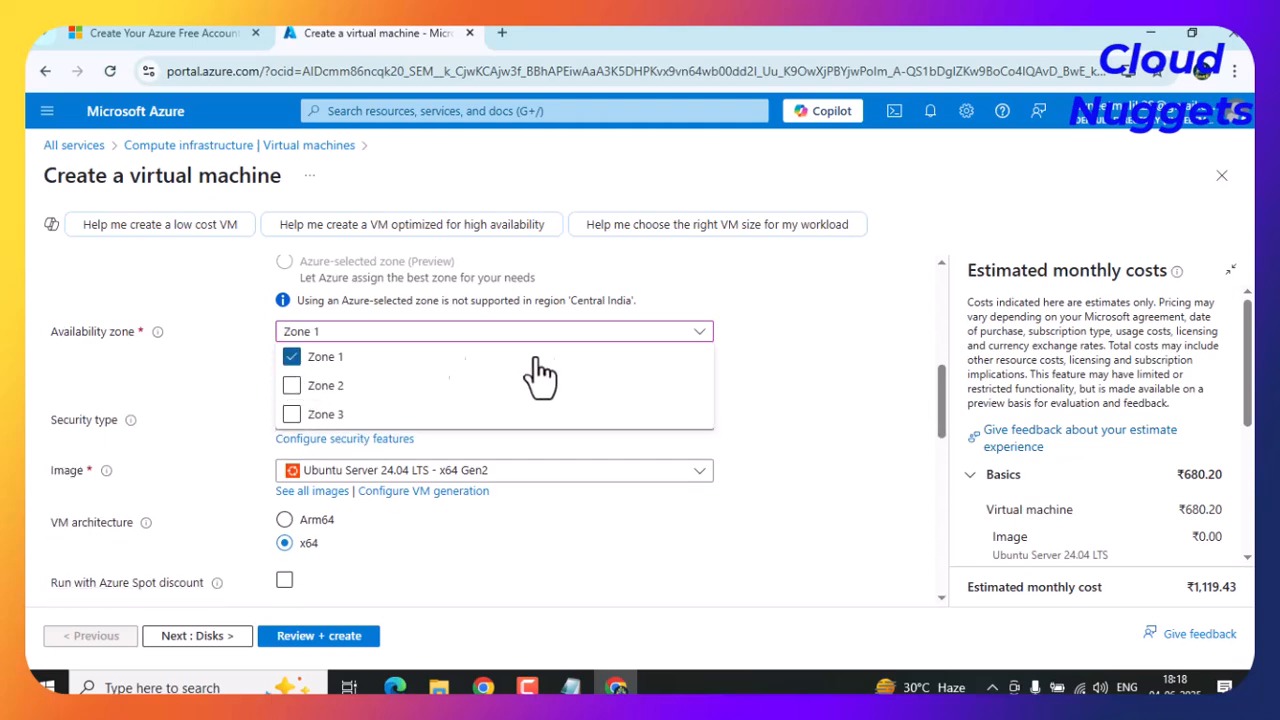
click(797, 428)
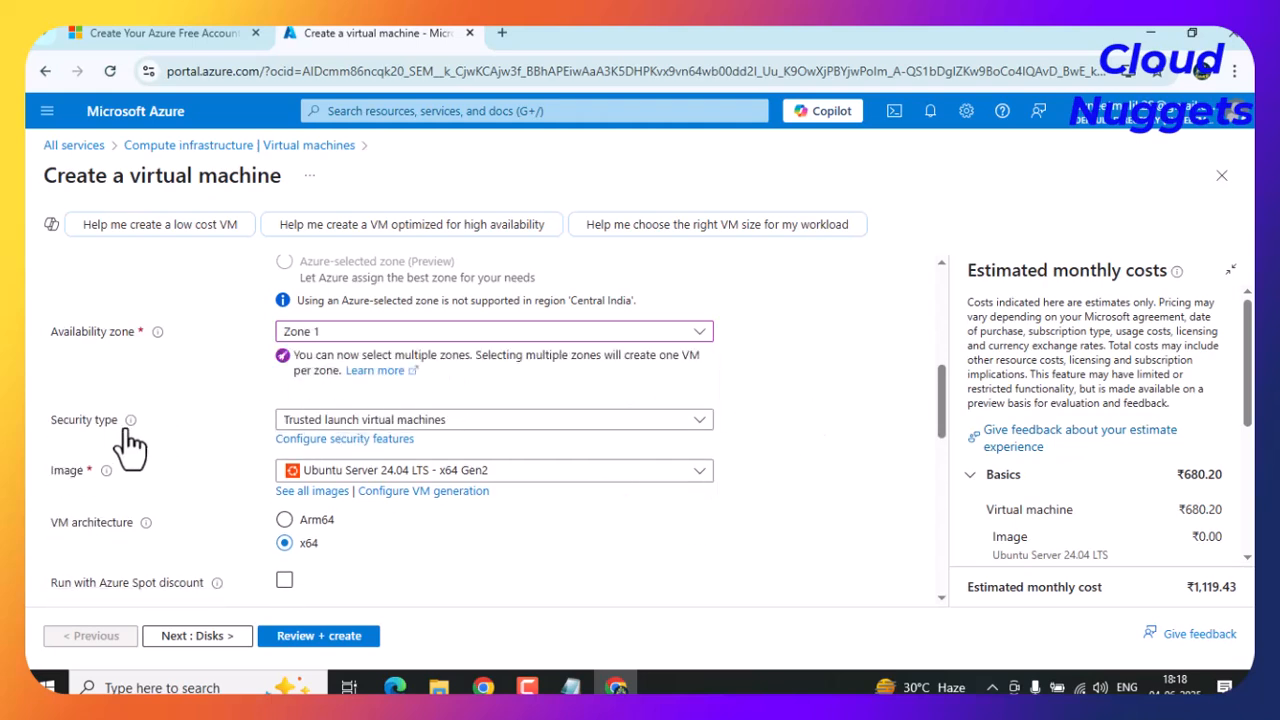
Check the Security type setting and look through the Linux and Windows images offered for the virtual machine.
drag(69, 422, 104, 420)
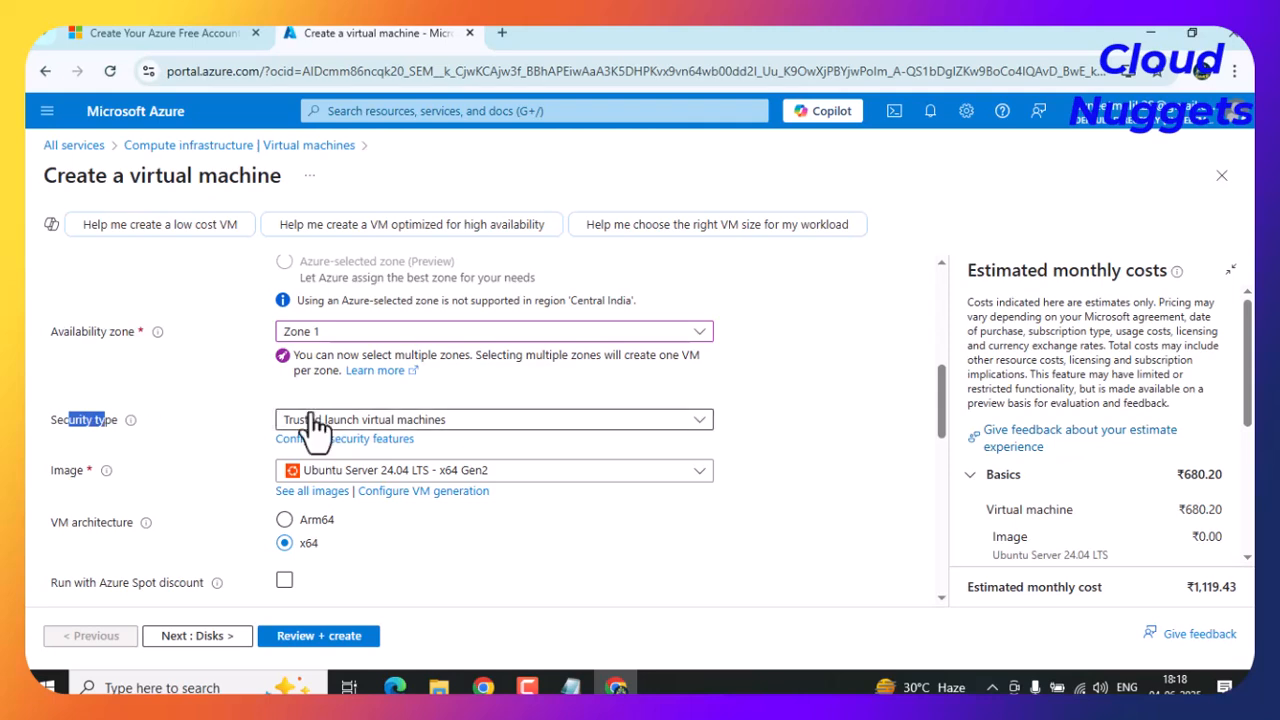
click(50, 478)
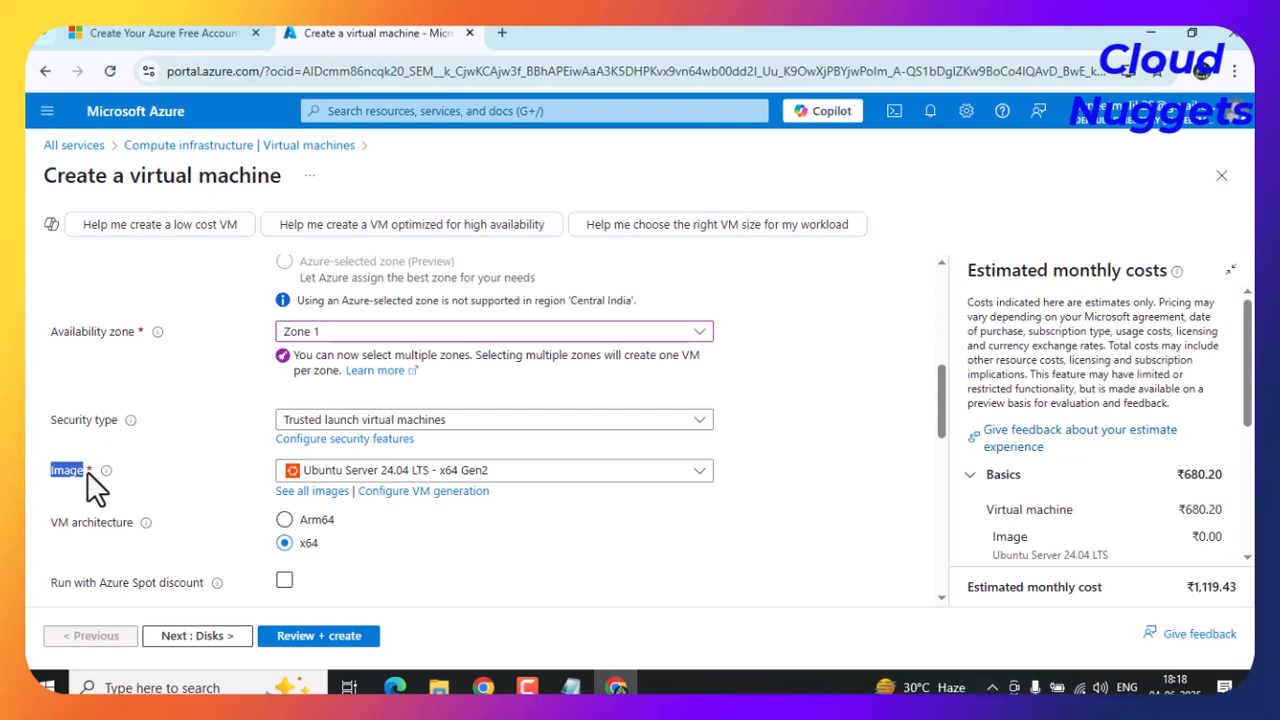
click(698, 476)
scroll(503, 318, down, 5)
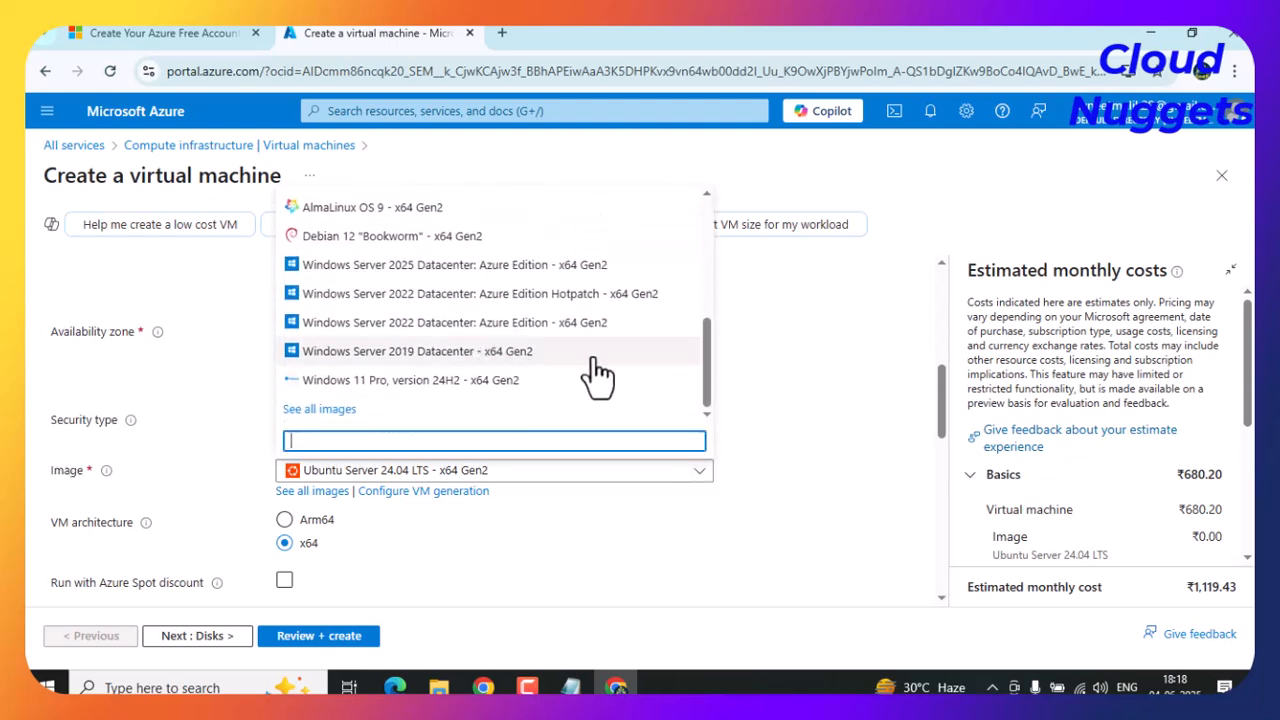
scroll(525, 365, up, 2)
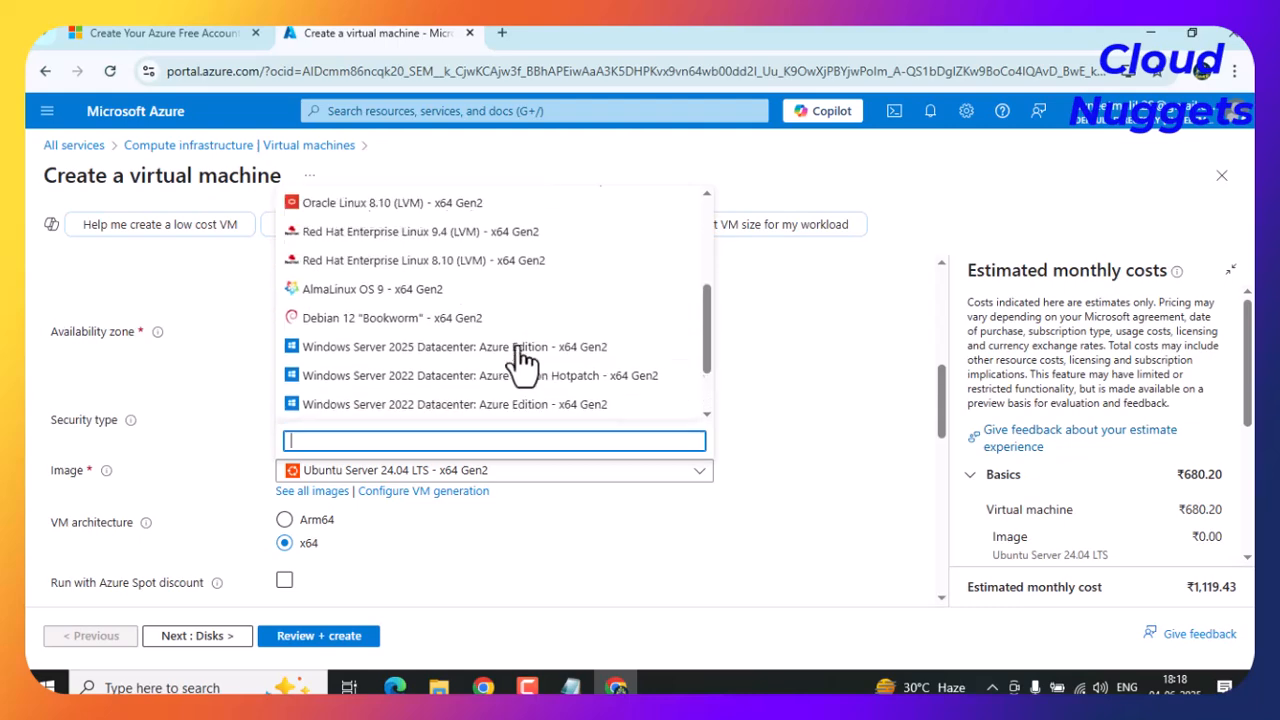
scroll(520, 360, up, 3)
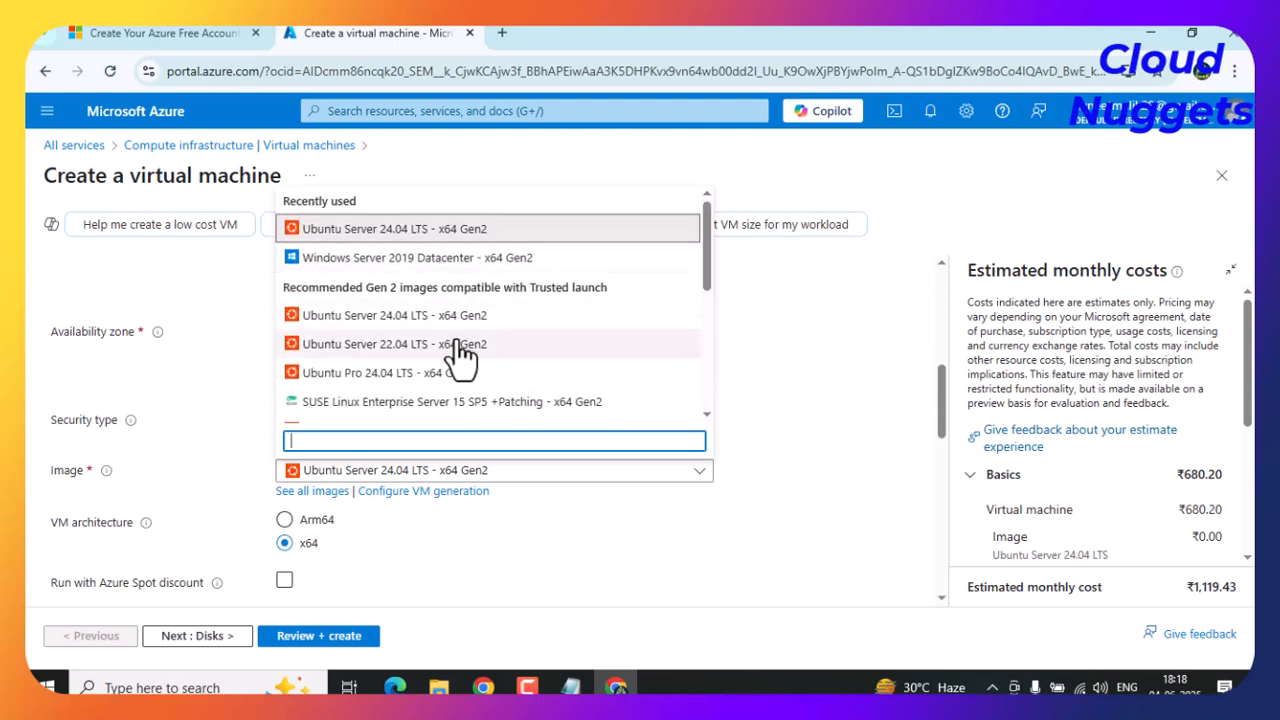
scroll(455, 355, down, 5)
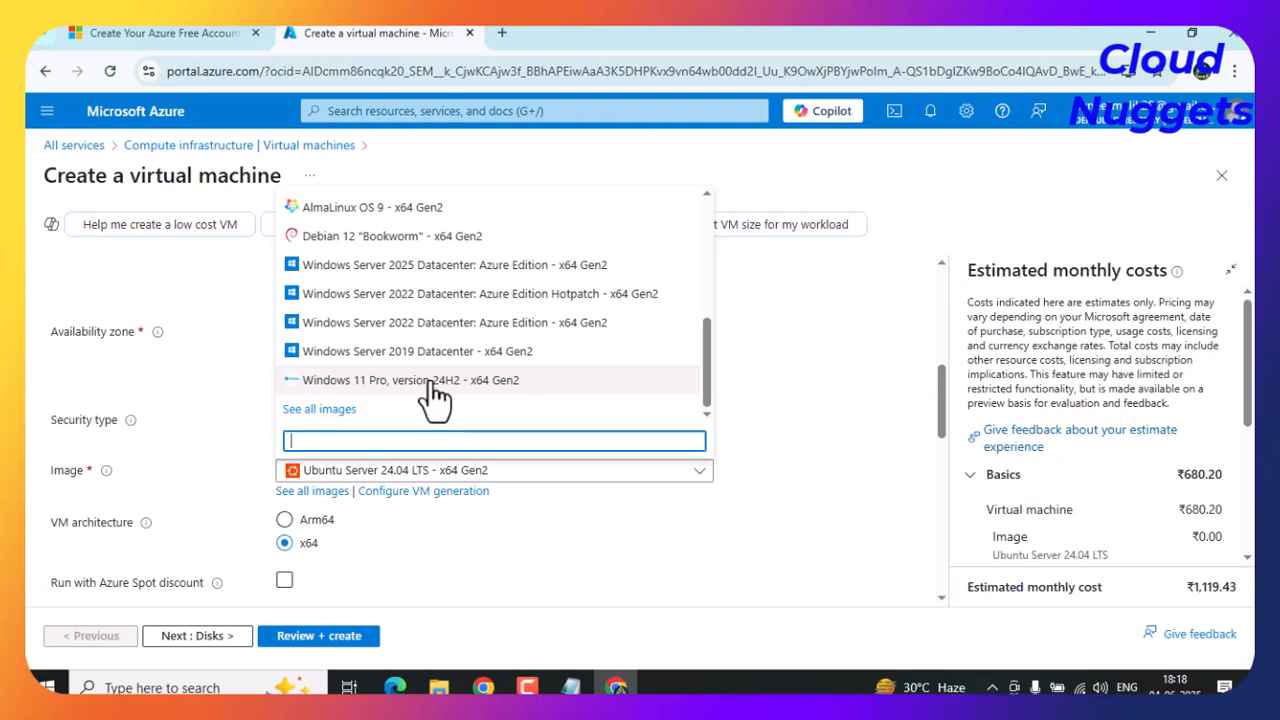
Open the full Marketplace image catalogue for the virtual machine and look over its categories and image tiles.
click(320, 412)
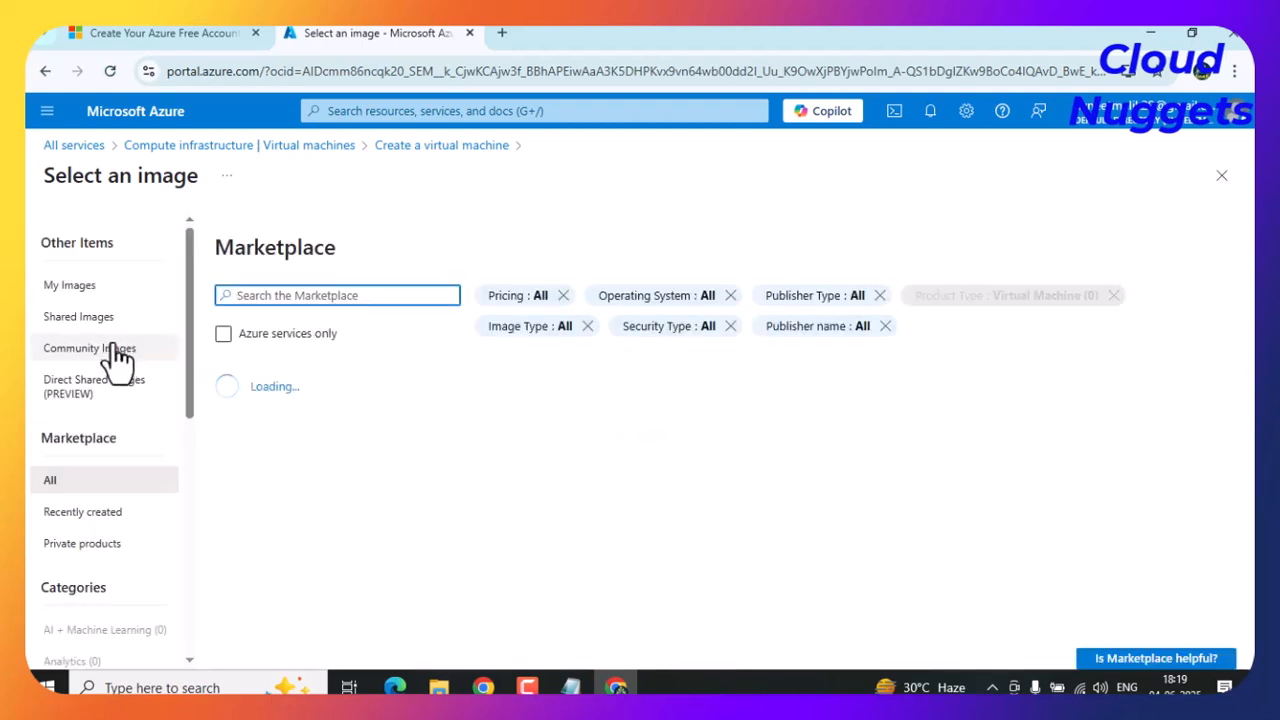
scroll(111, 448, down, 2)
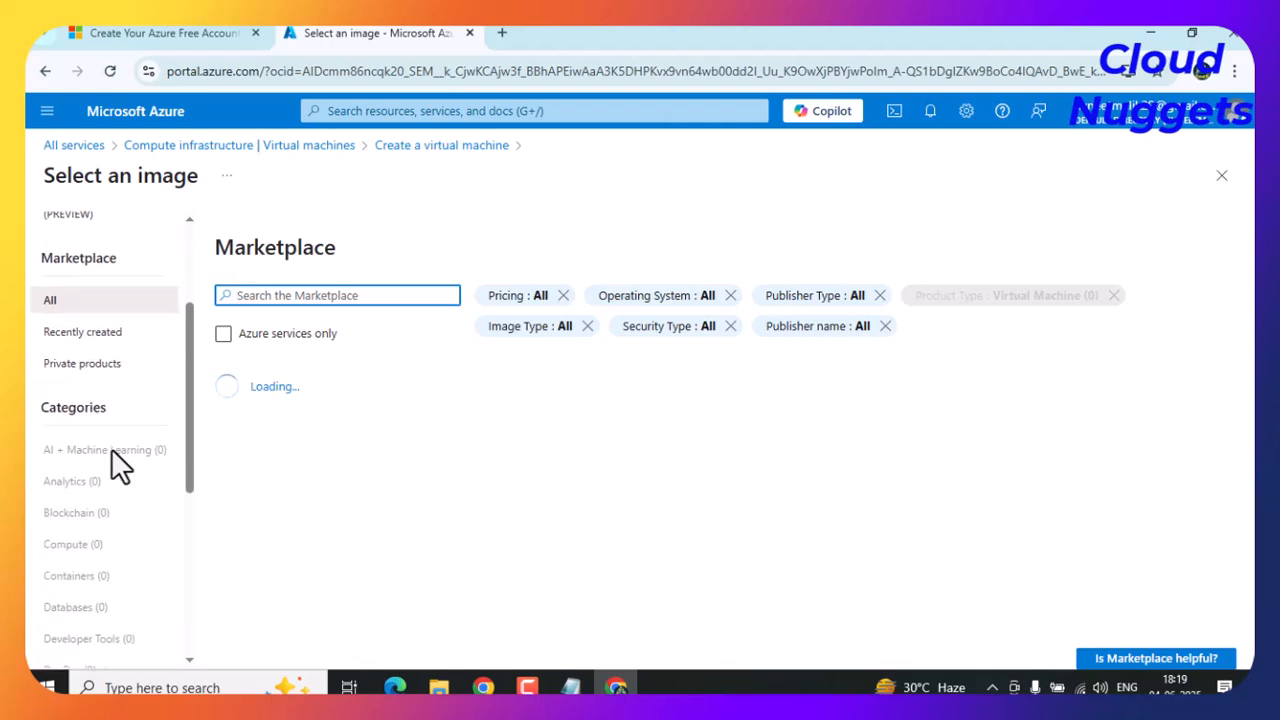
scroll(111, 448, up, 1)
scroll(111, 448, up, 1)
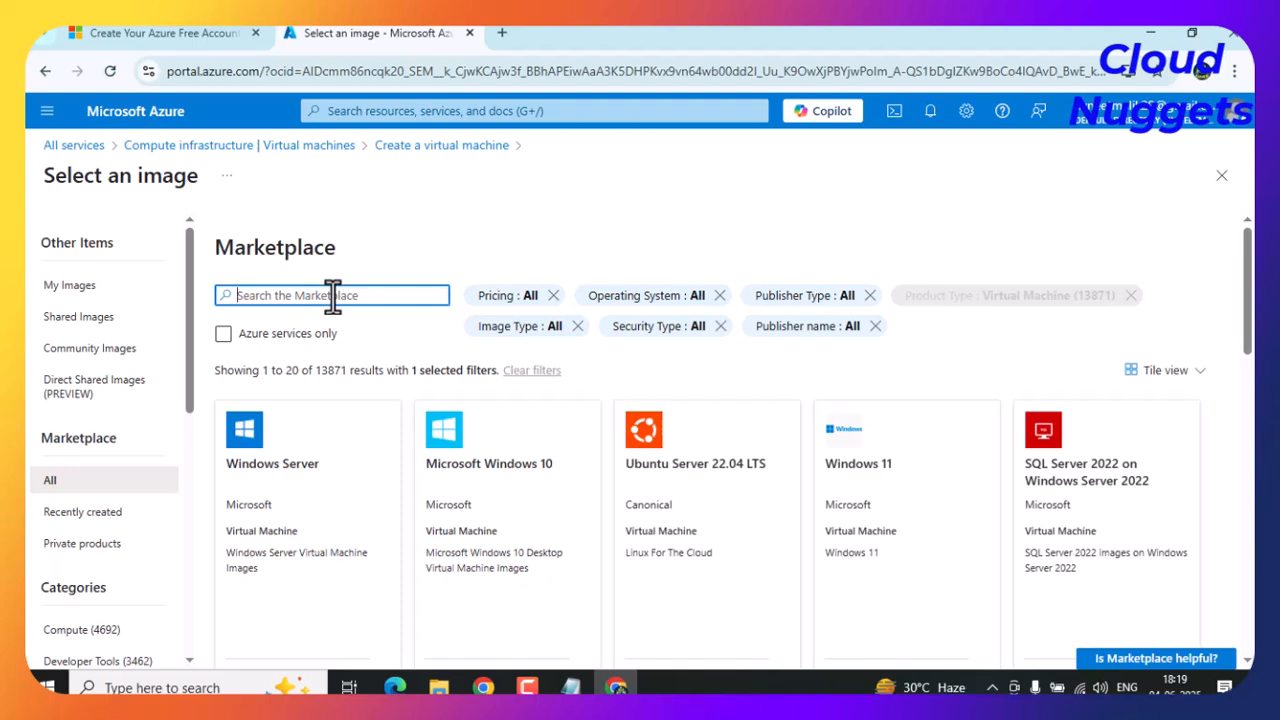
text(windows)
scroll(298, 450, down, 2)
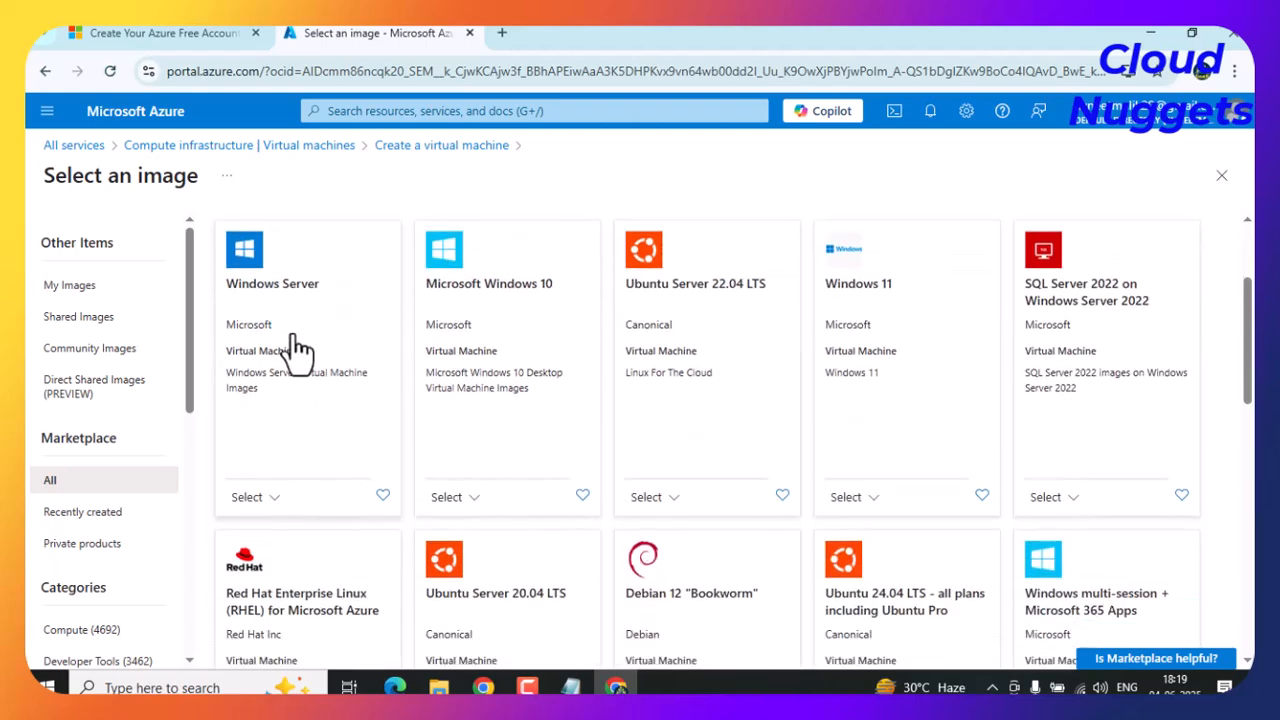
Check the versions offered for the Windows Server and Ubuntu Server 22.04 LTS images in the Marketplace.
click(278, 503)
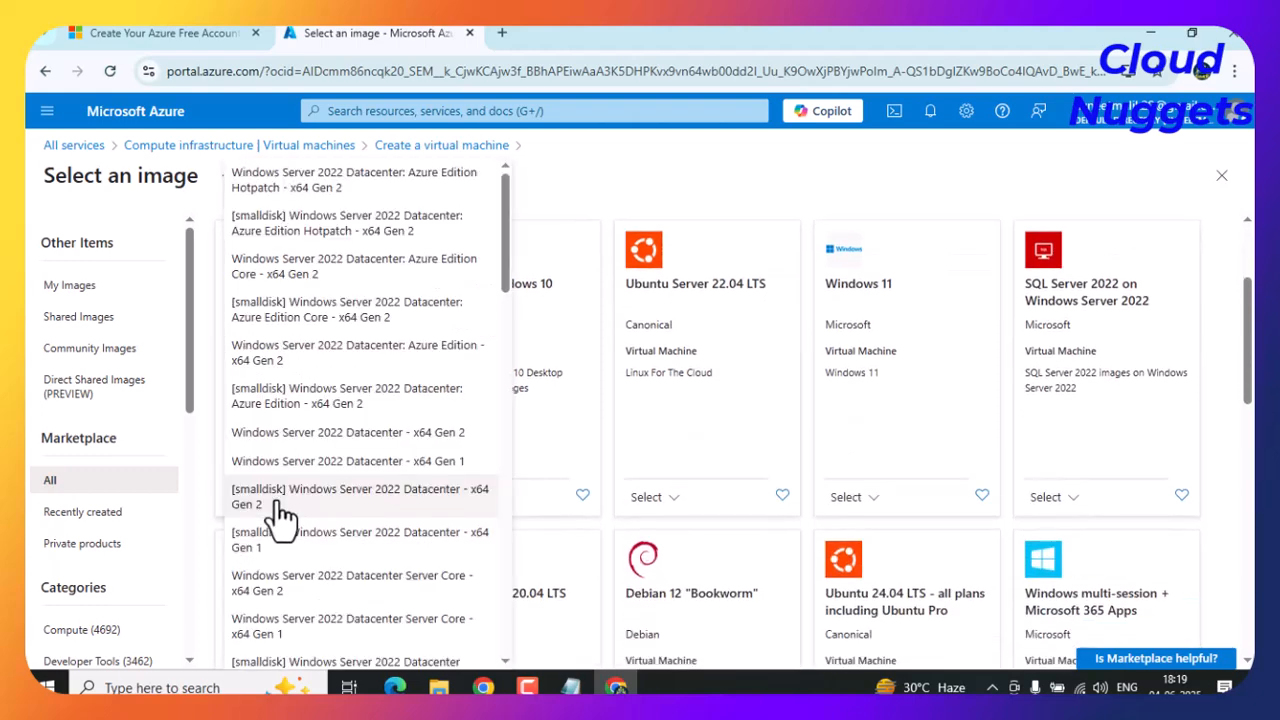
click(688, 185)
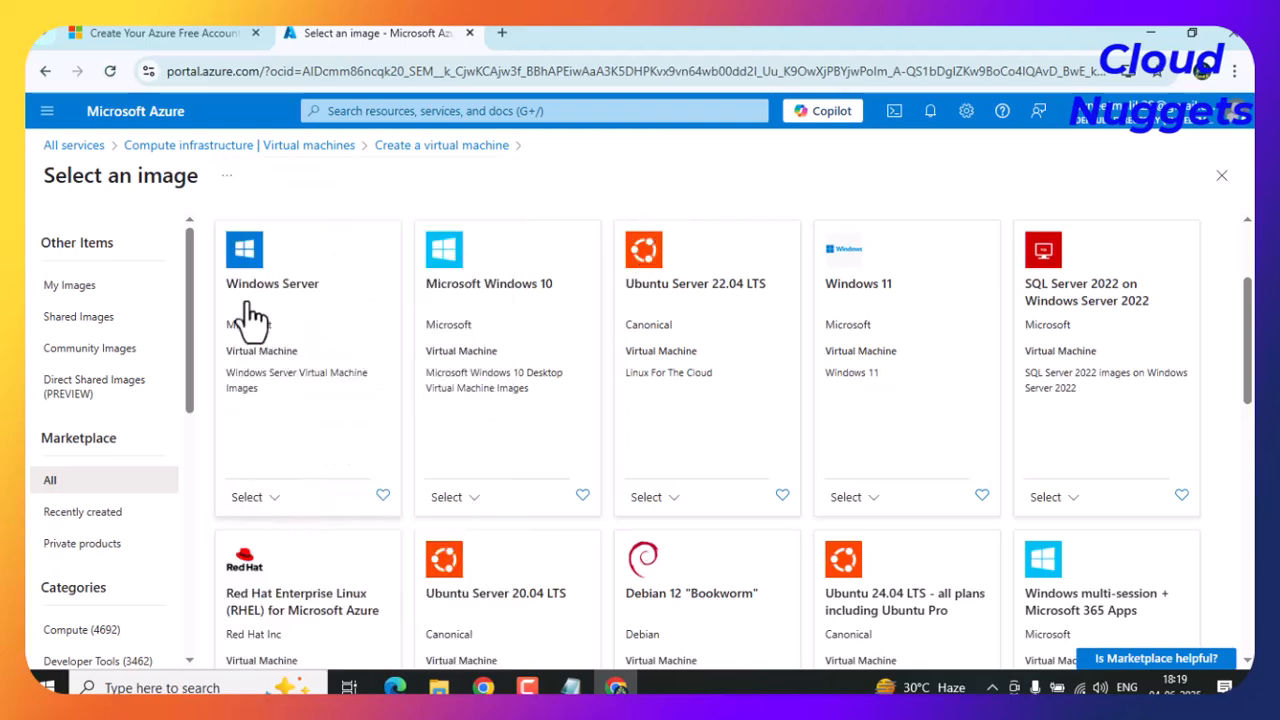
scroll(268, 395, up, 1)
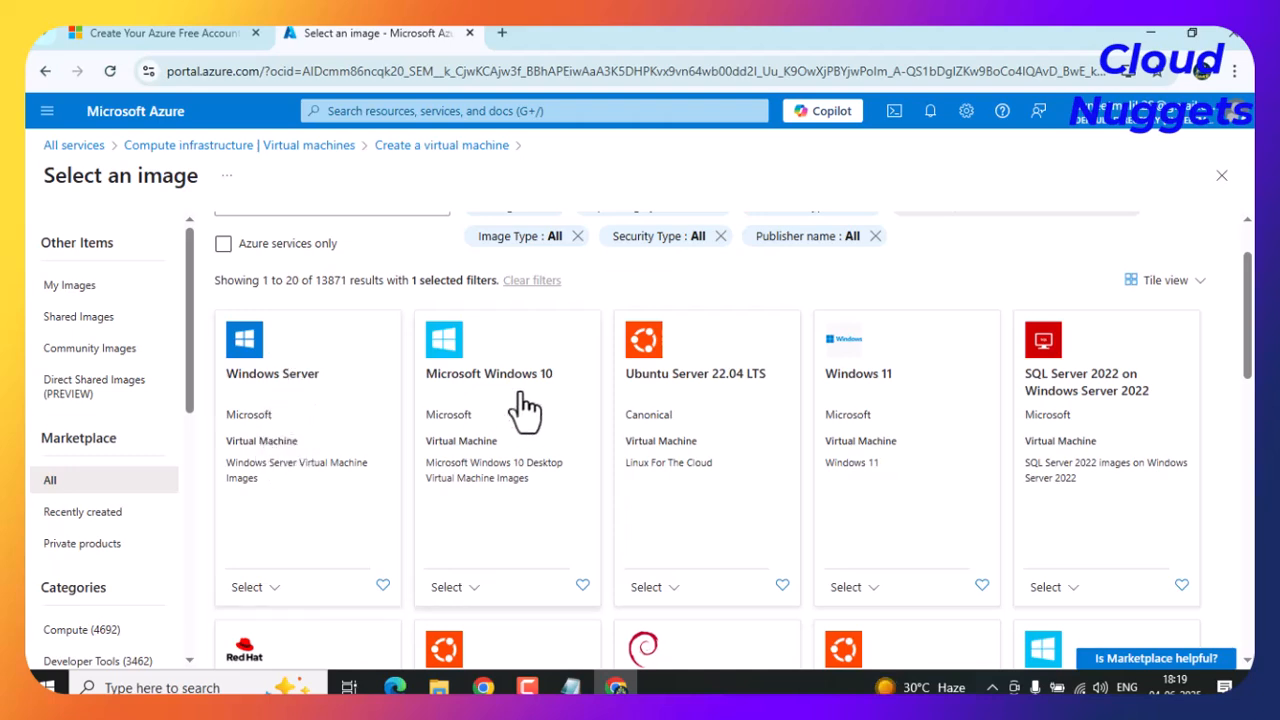
scroll(524, 410, down, 1)
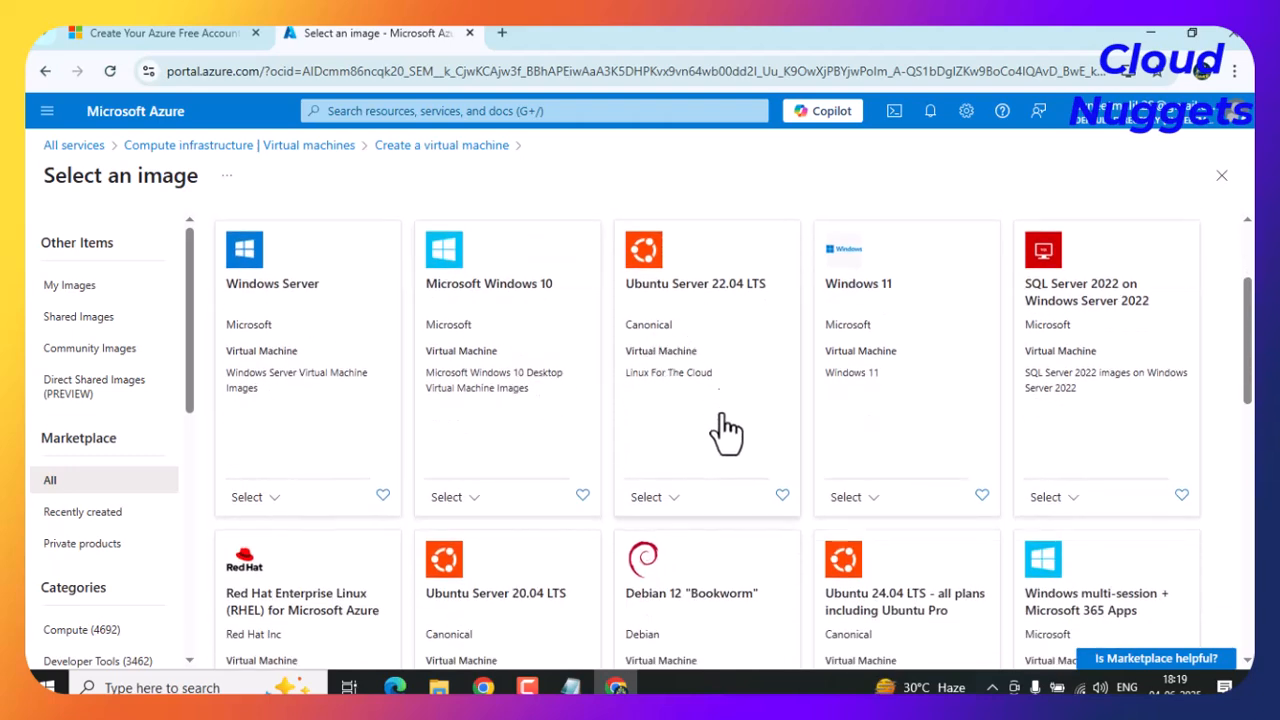
click(676, 505)
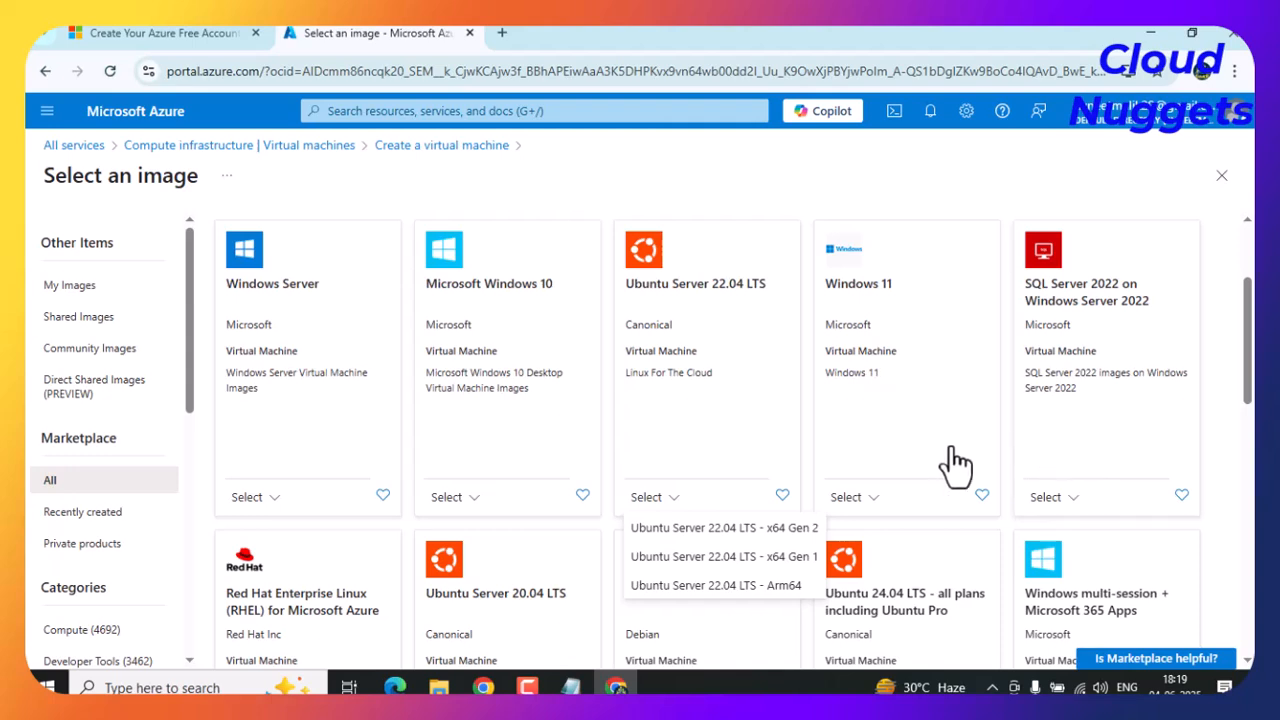
click(630, 190)
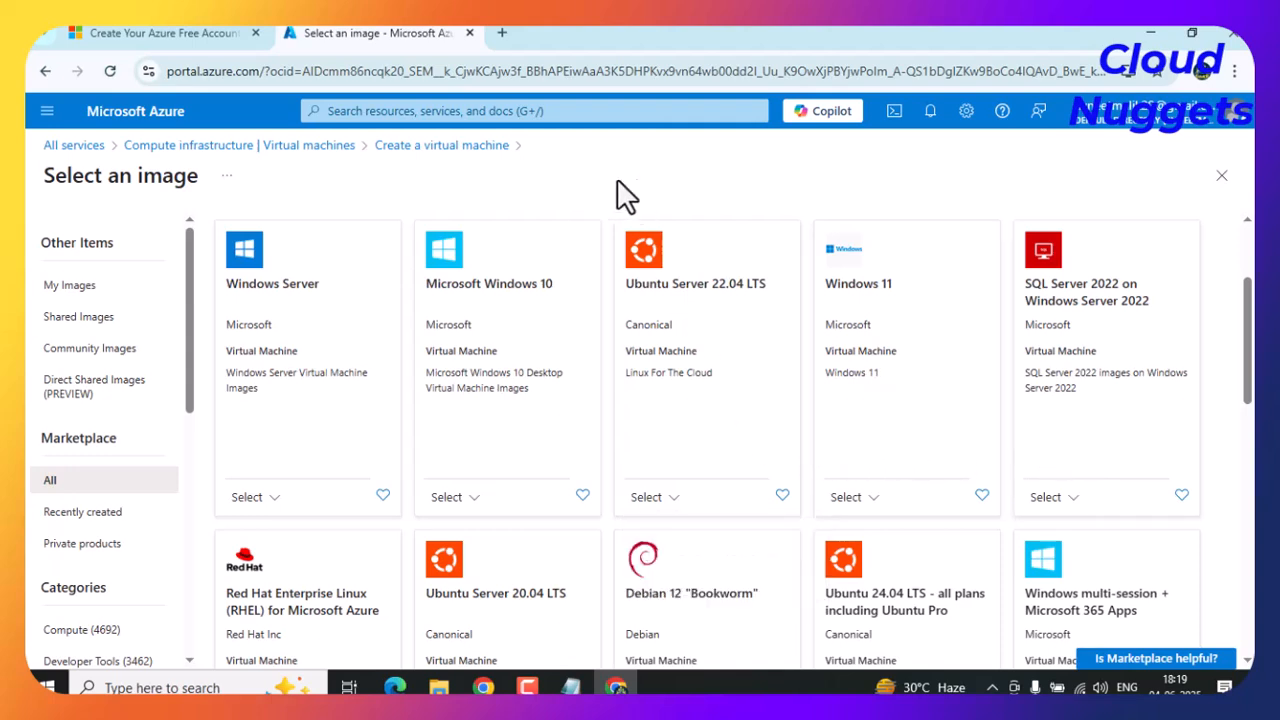
Look through the full list of Windows Server versions in the Marketplace, from the 2022 editions to the 2025 editions.
click(273, 503)
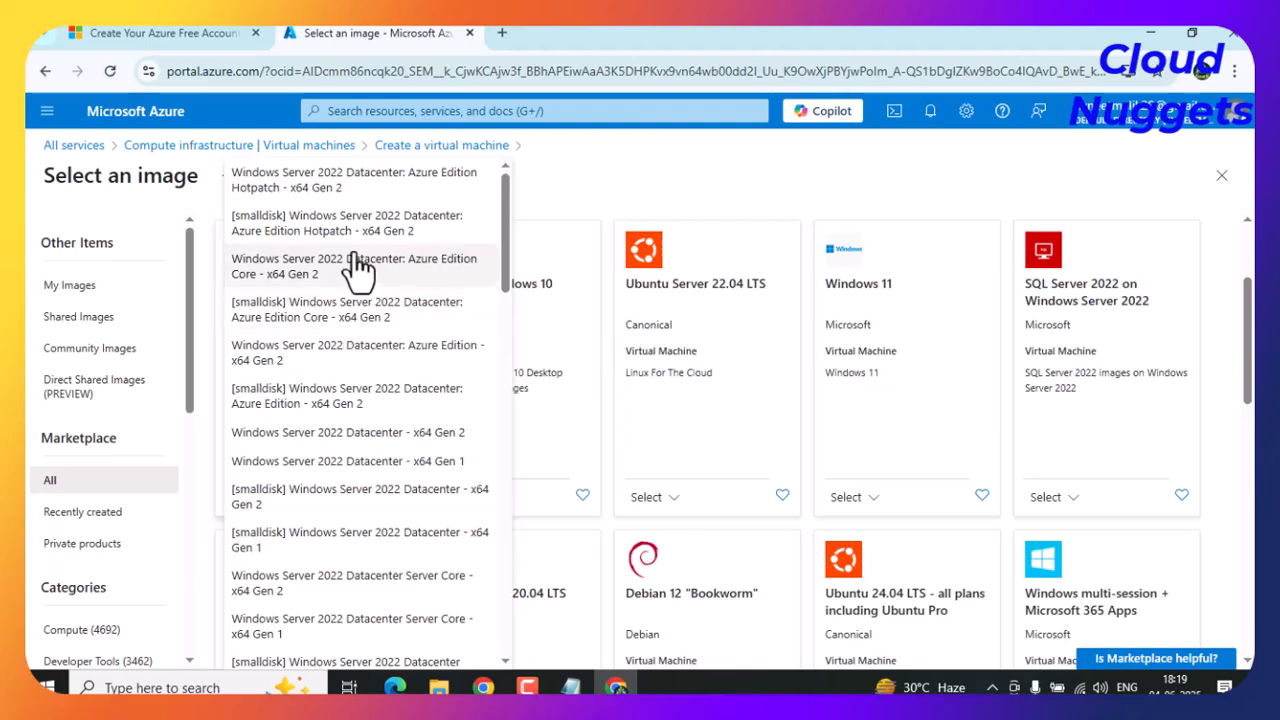
scroll(366, 350, down, 3)
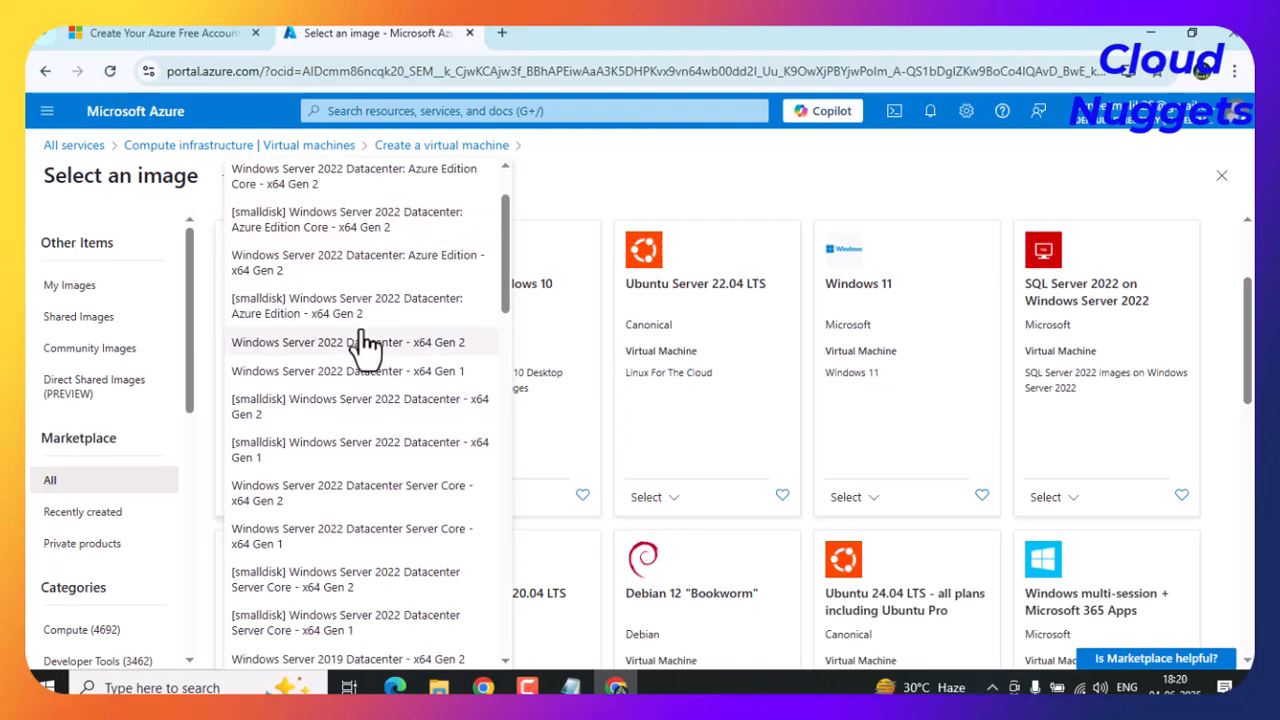
scroll(366, 372, down, 5)
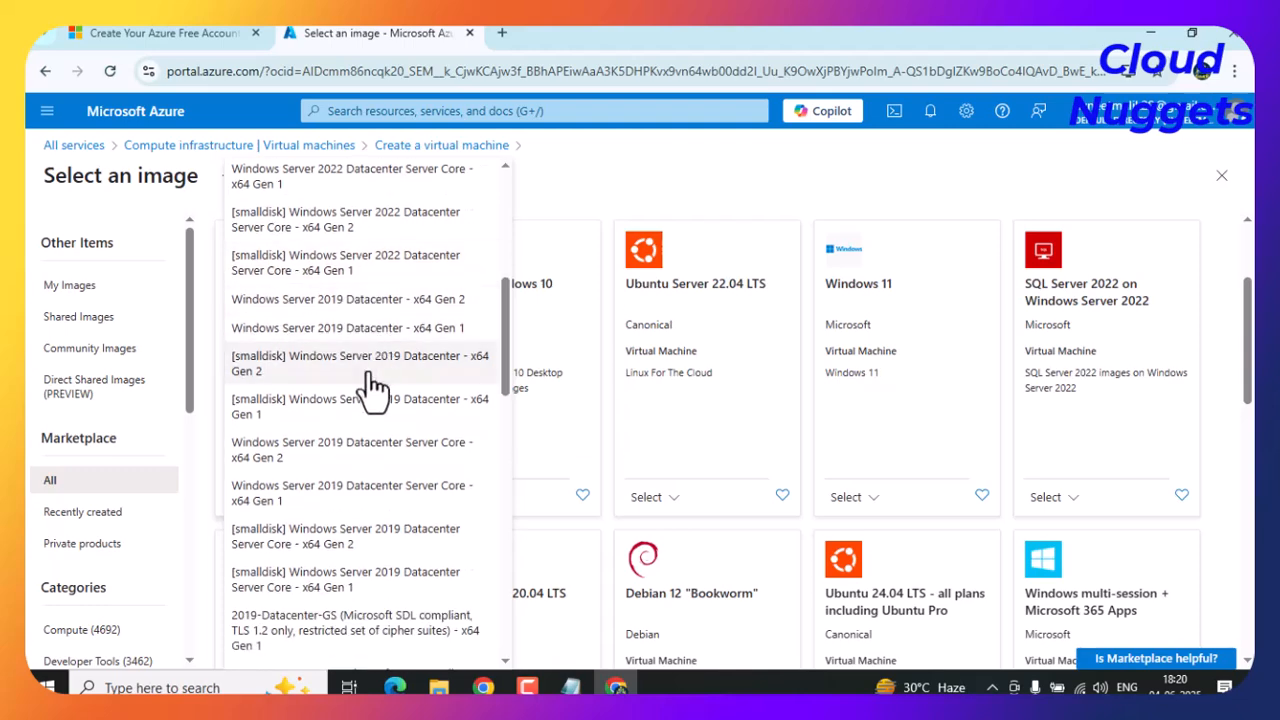
scroll(370, 385, down, 2)
scroll(372, 390, down, 5)
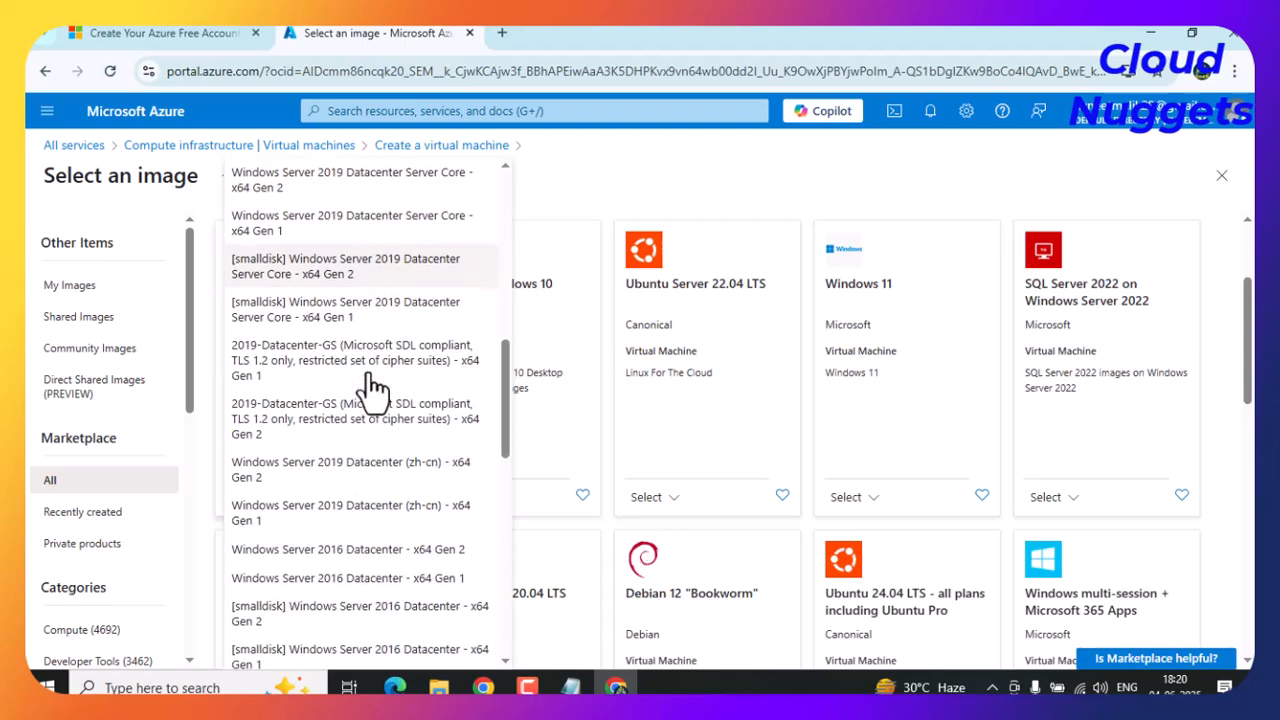
scroll(372, 390, down, 5)
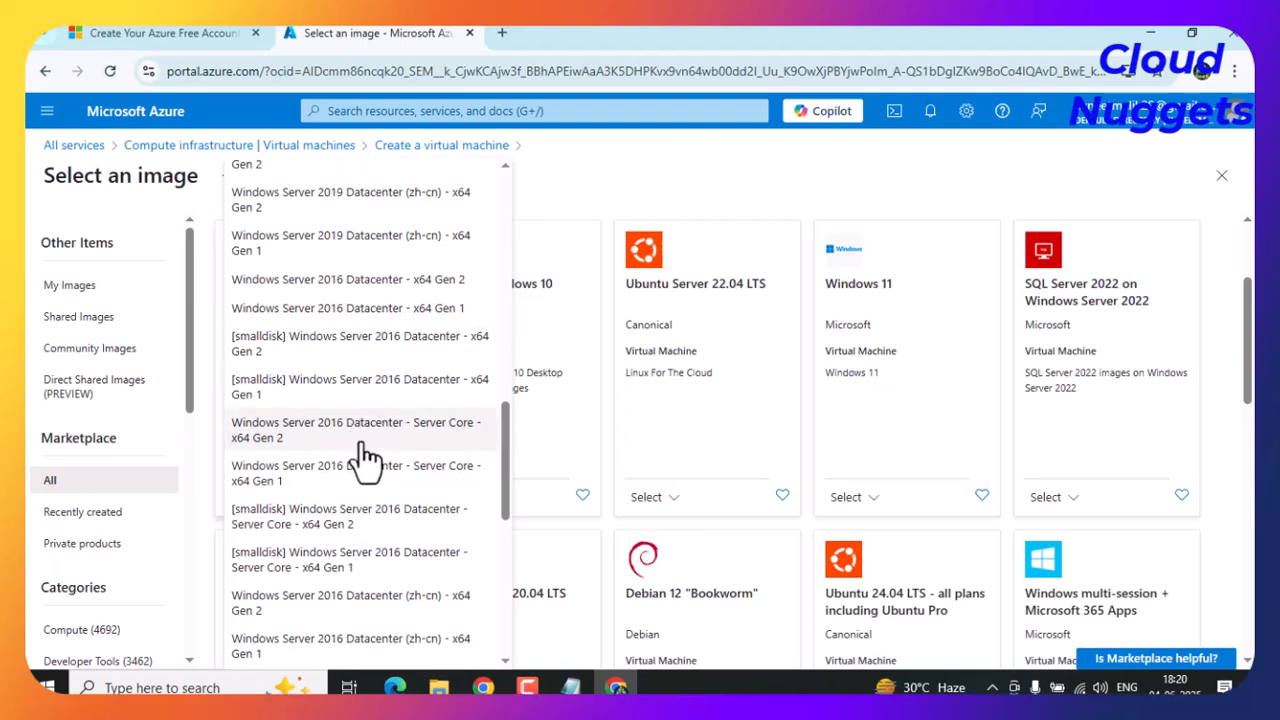
scroll(378, 465, down, 7)
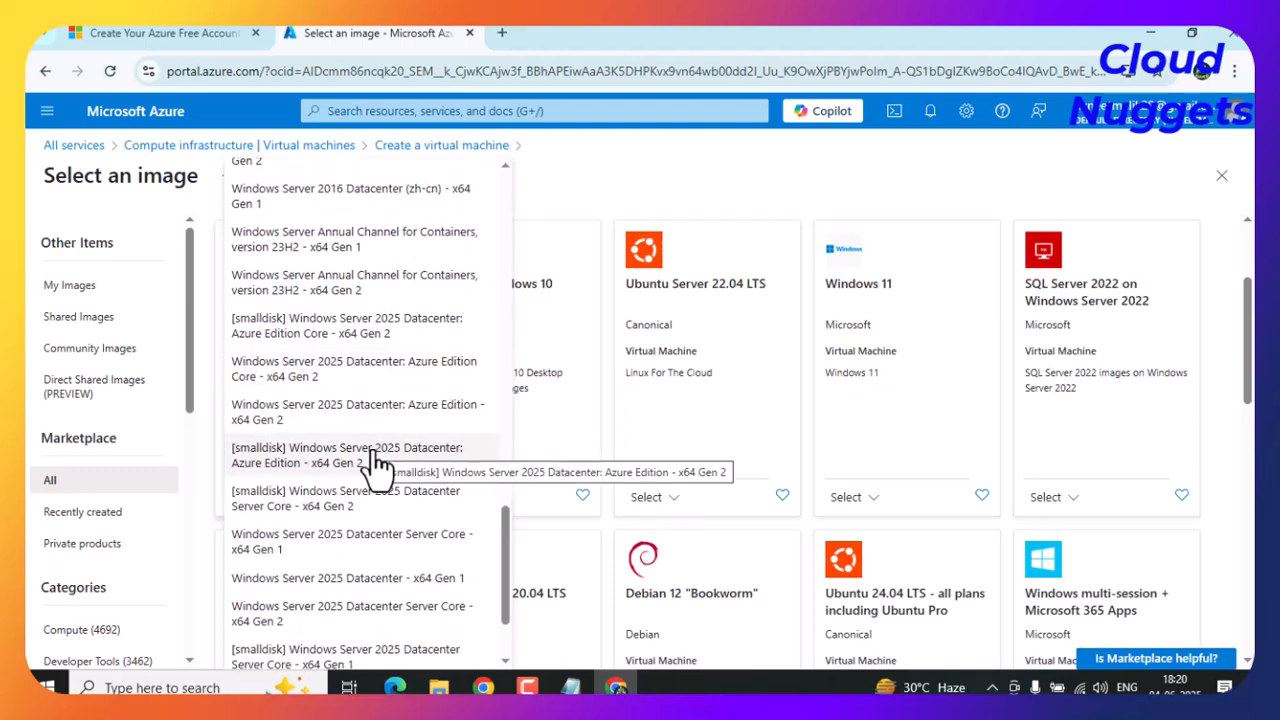
scroll(378, 465, down, 2)
scroll(378, 465, down, 1)
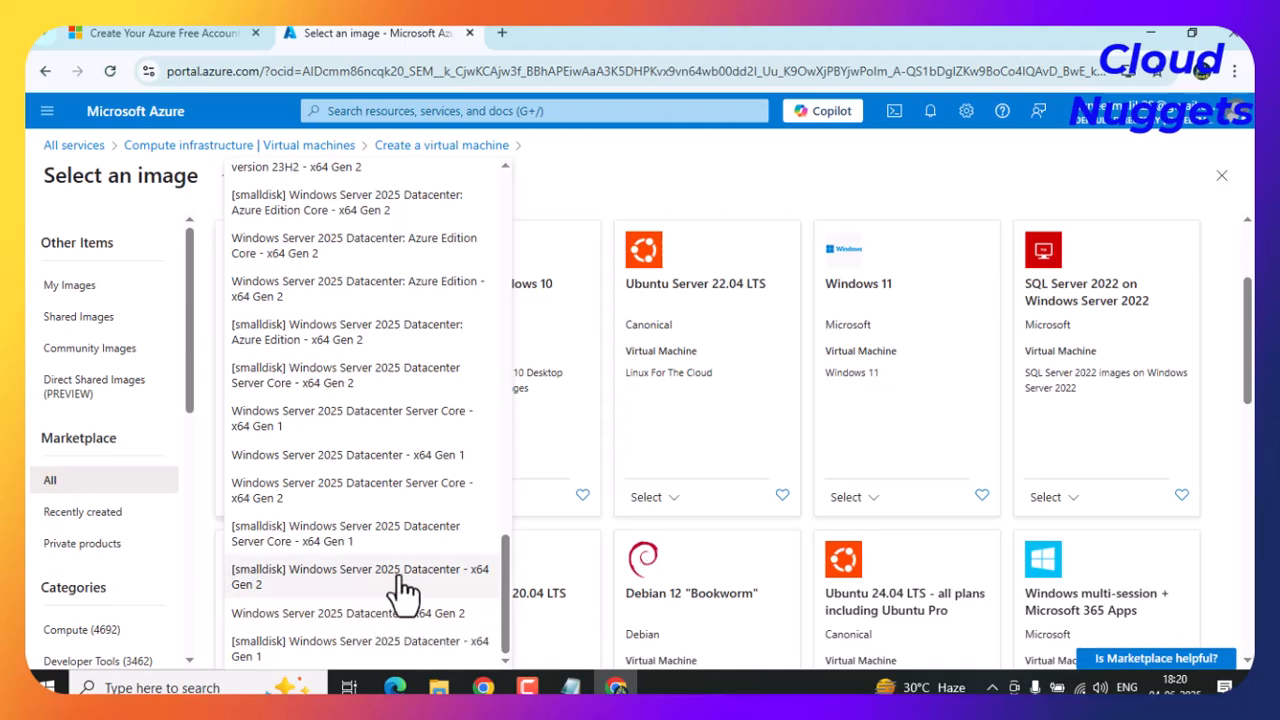
Select the [smalldisk] Windows Server 2022 Datacenter - x64 Gen 2 version as the virtual machine's image.
scroll(378, 535, up, 5)
scroll(370, 525, up, 8)
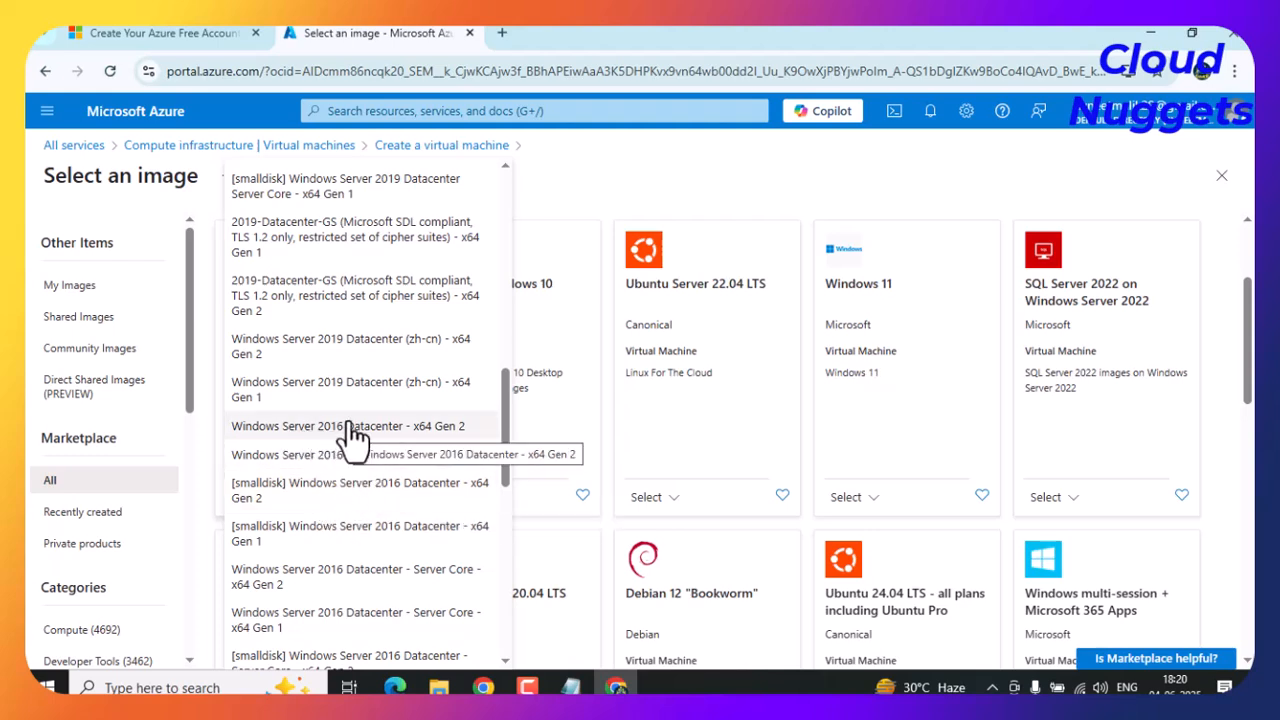
scroll(345, 490, up, 5)
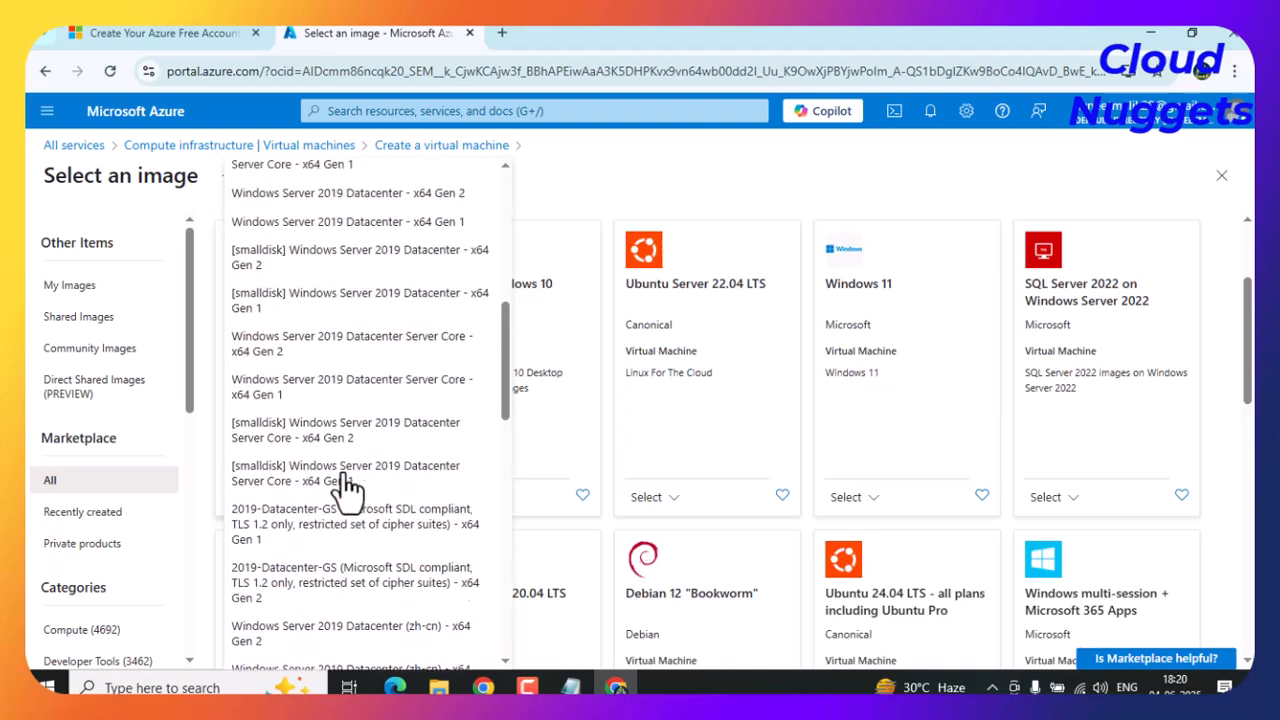
scroll(345, 485, up, 1)
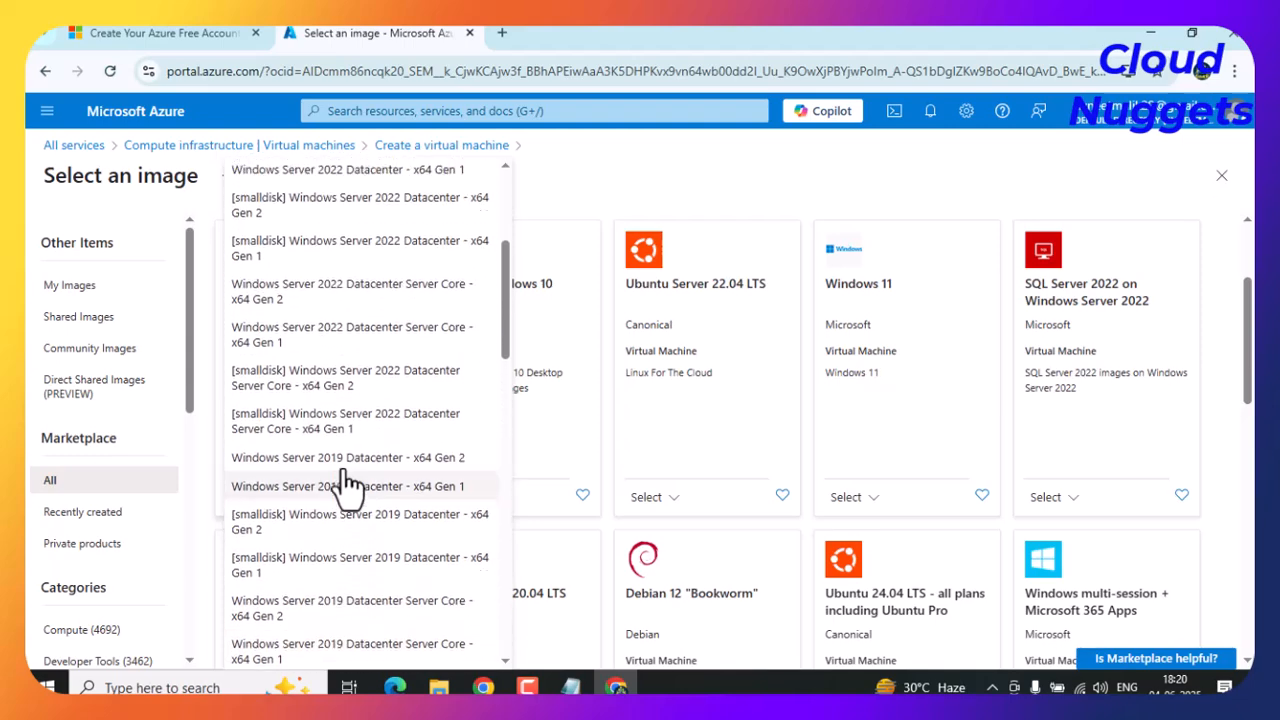
scroll(348, 405, up, 2)
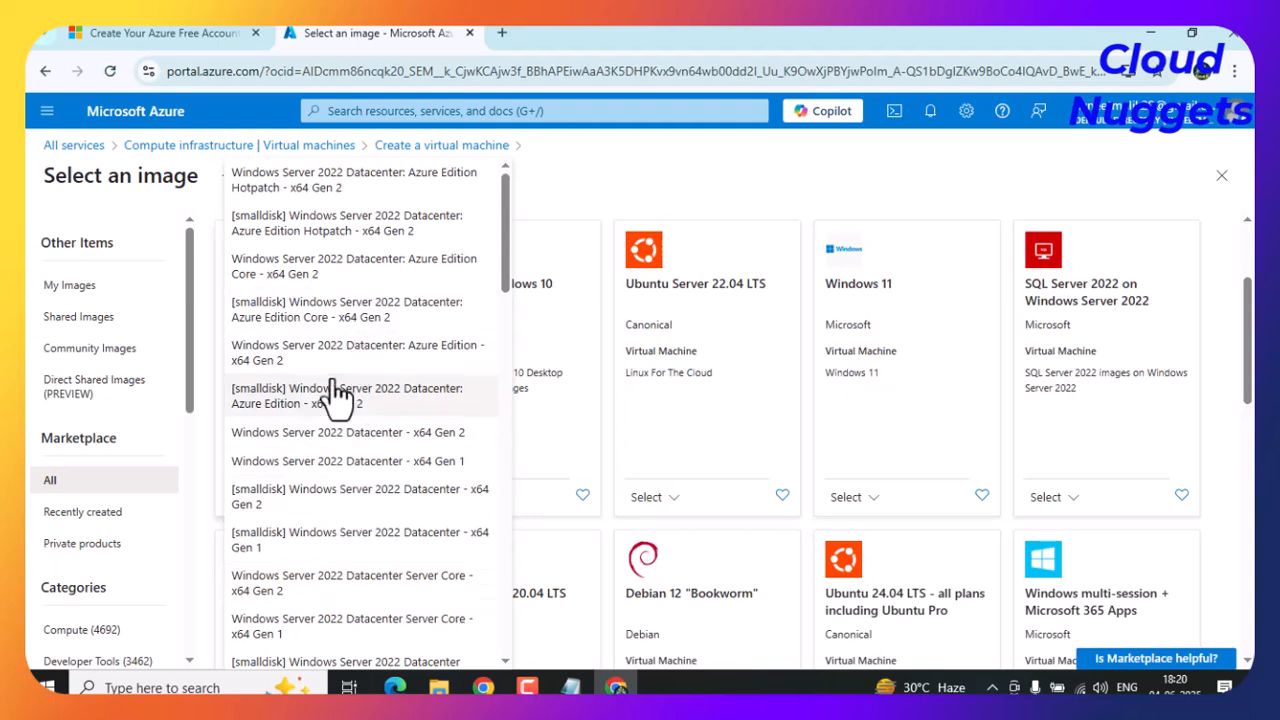
click(350, 510)
Review the Azure Spot discount option and the recommended sizes offered for the virtual machine.
scroll(430, 520, up, 3)
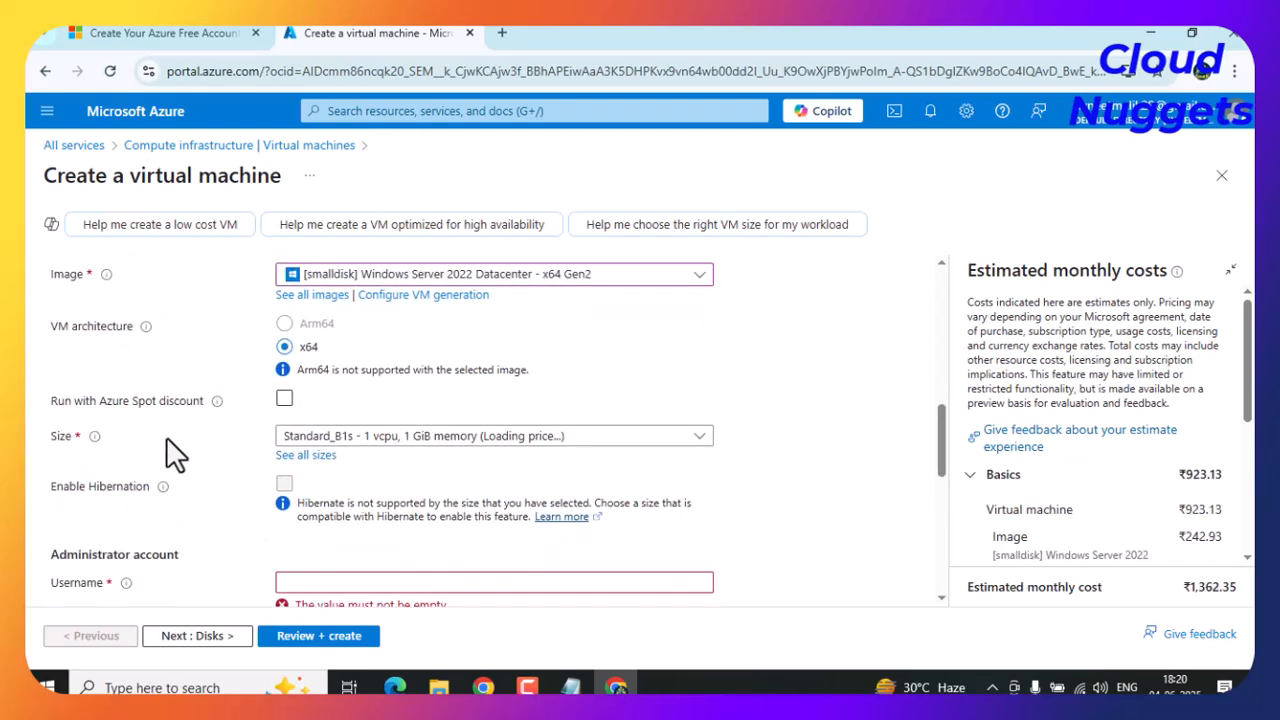
scroll(723, 386, up, 1)
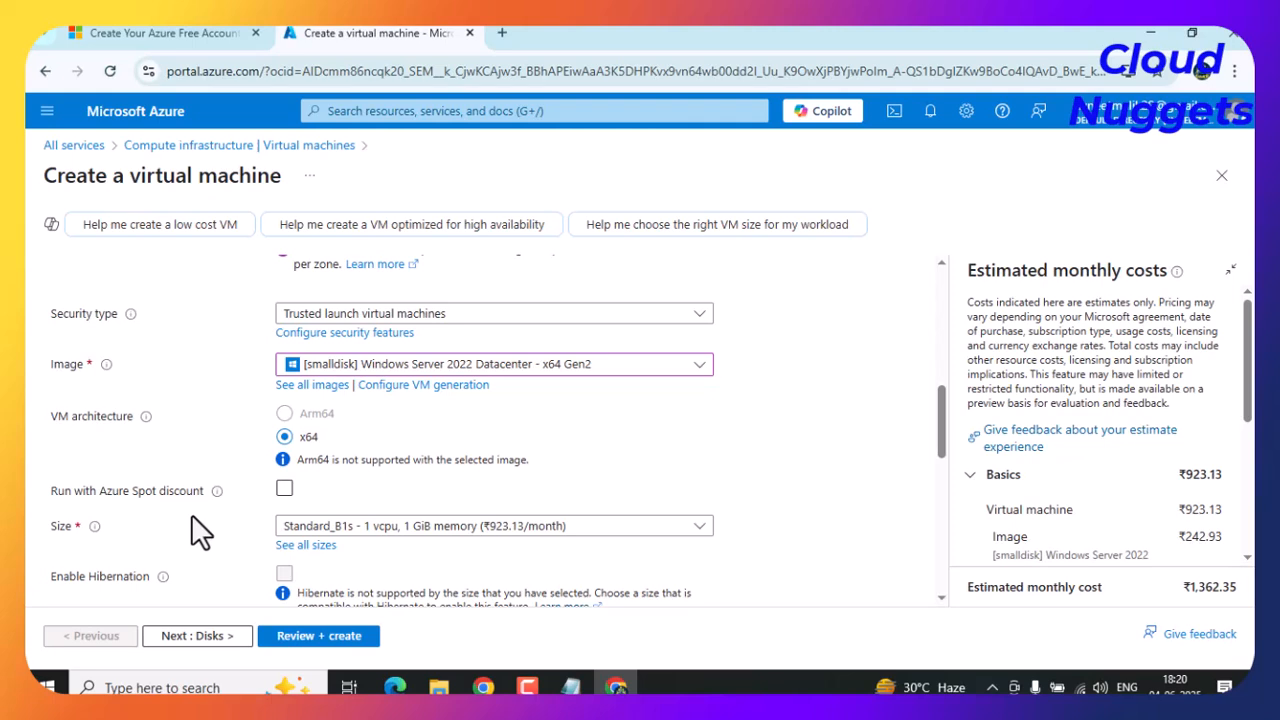
click(284, 491)
double_click(60, 526)
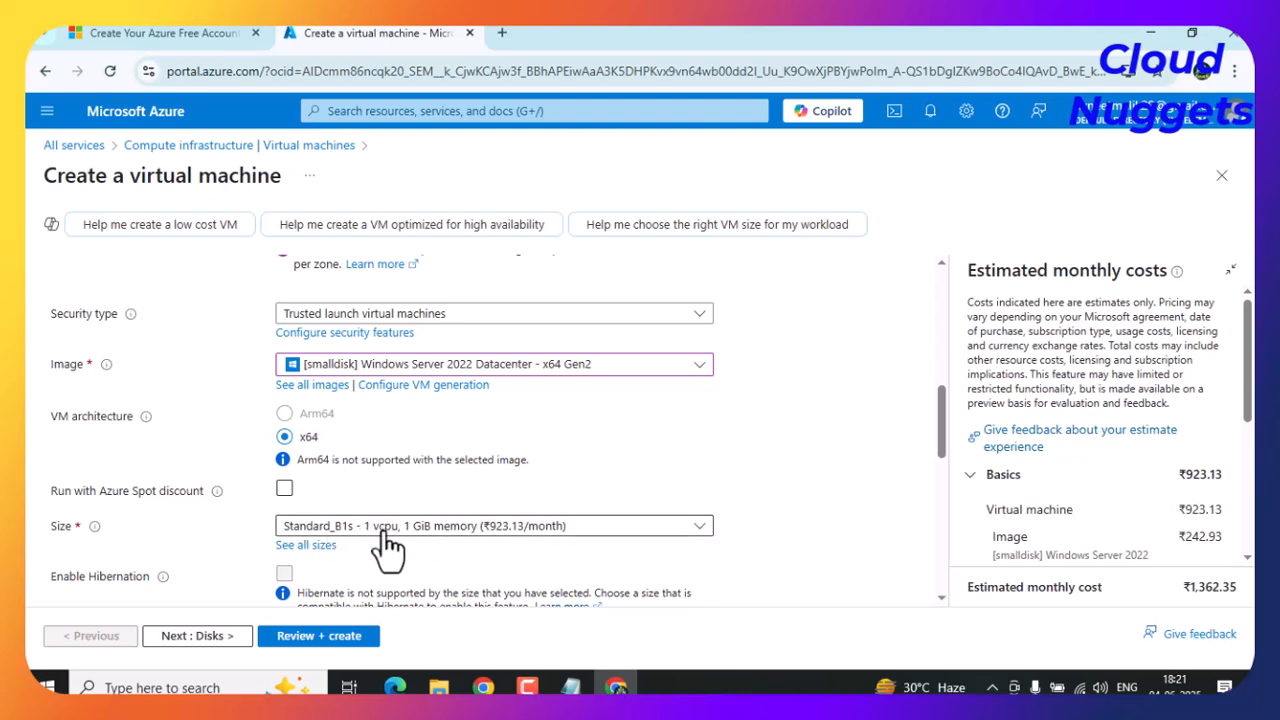
click(645, 534)
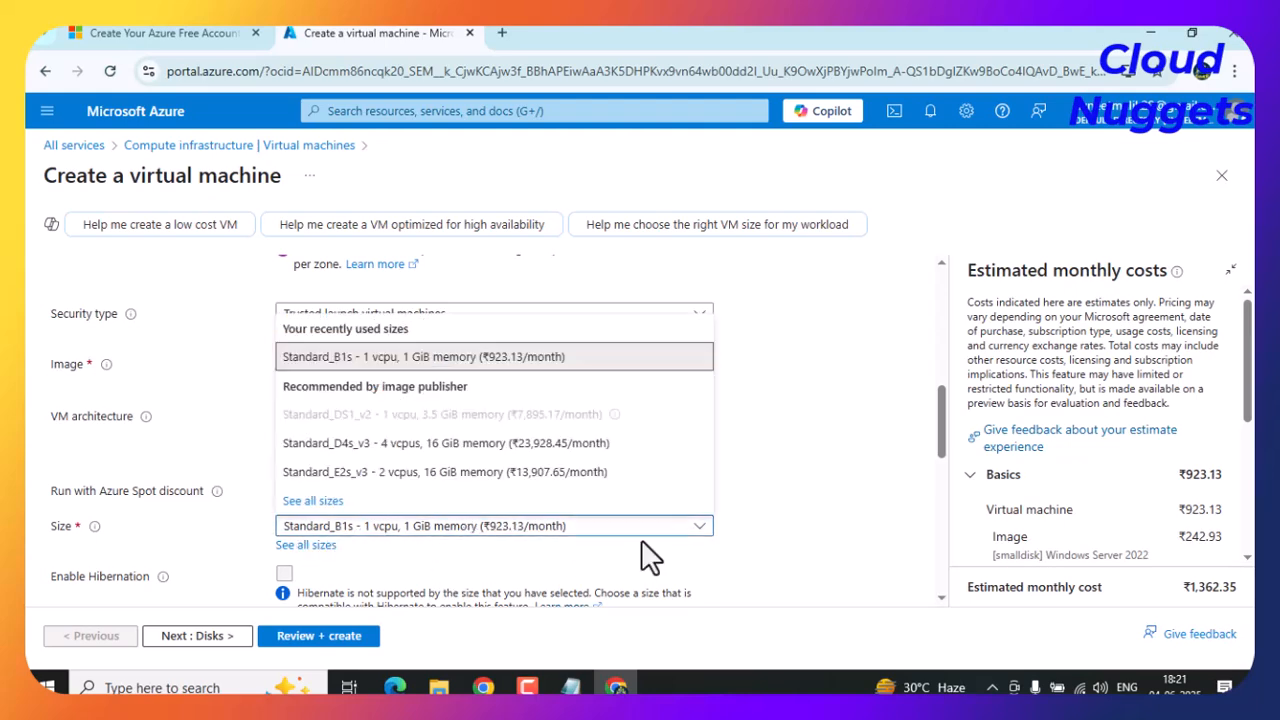
scroll(417, 468, down, 1)
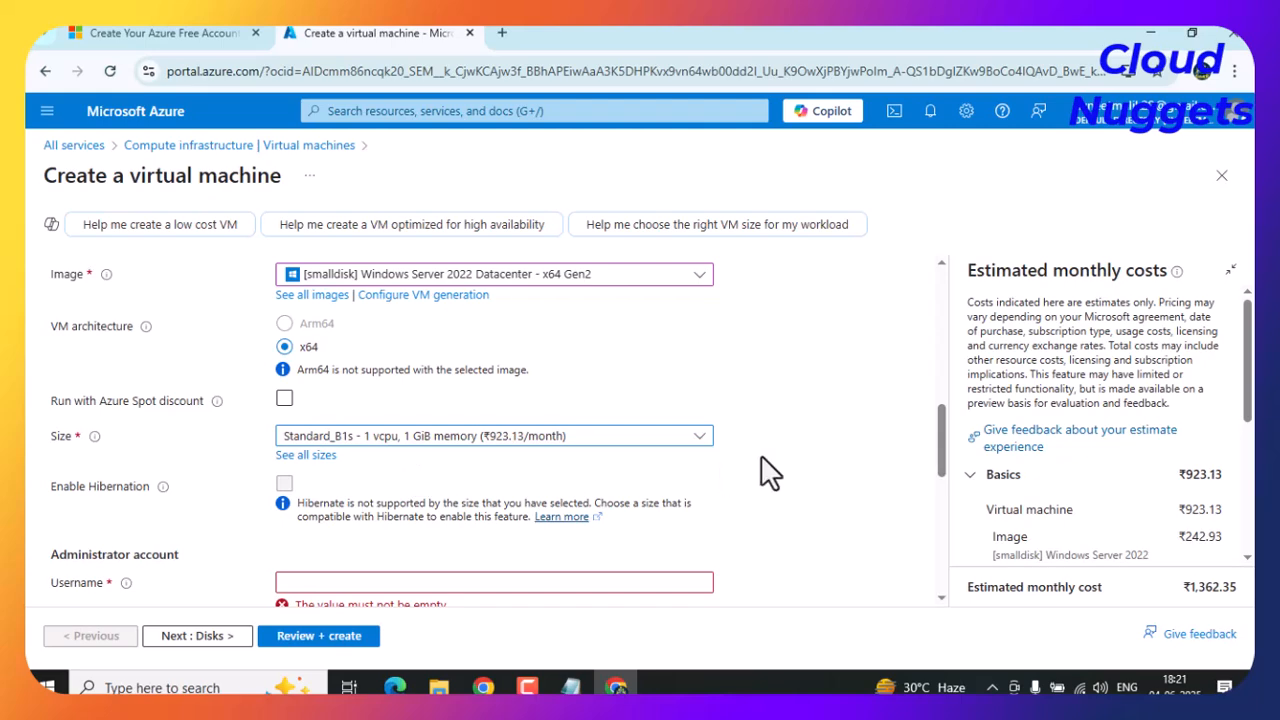
scroll(740, 495, up, 1)
scroll(720, 470, down, 2)
click(676, 352)
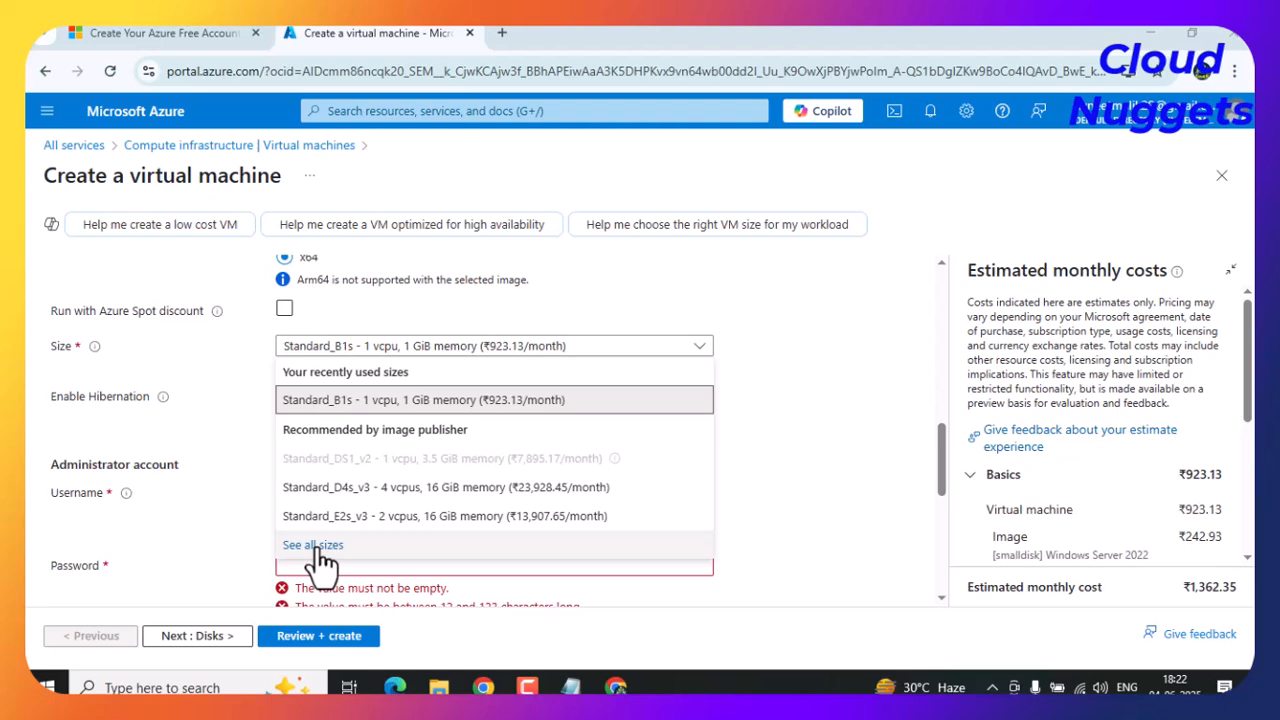
click(796, 381)
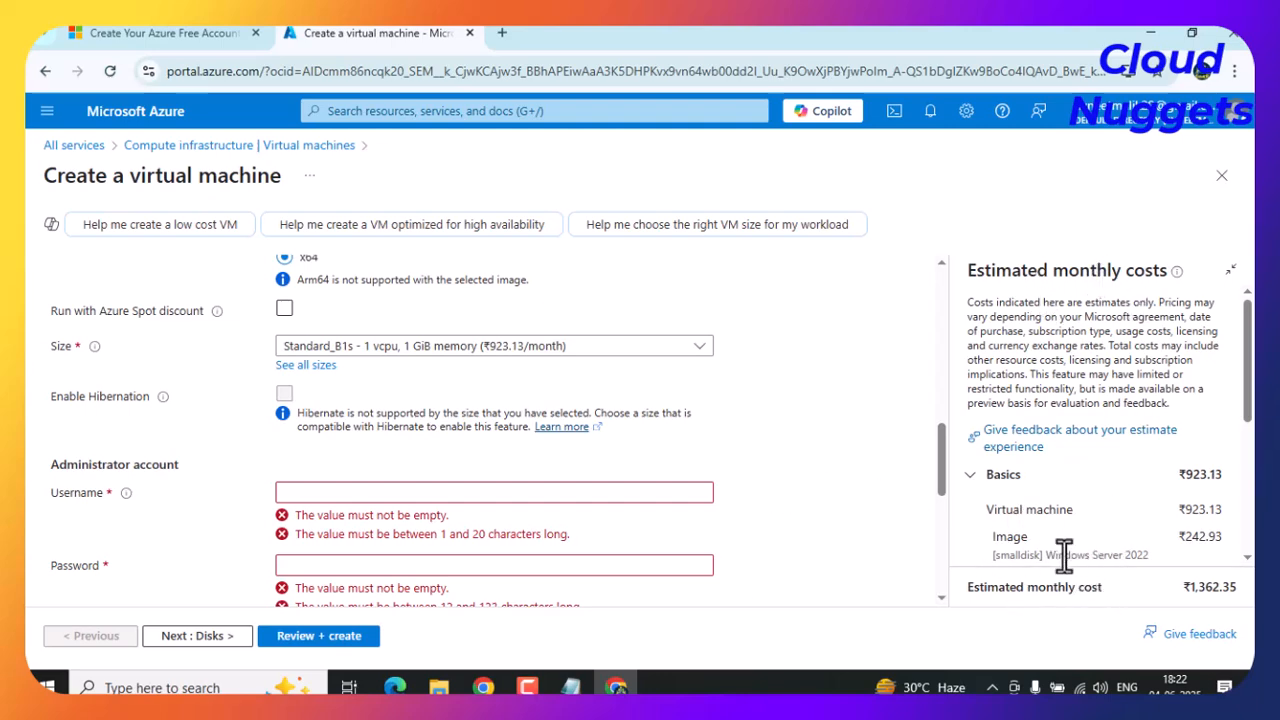
Fill in the administrator account's username, password and password confirmation.
scroll(755, 490, down, 1)
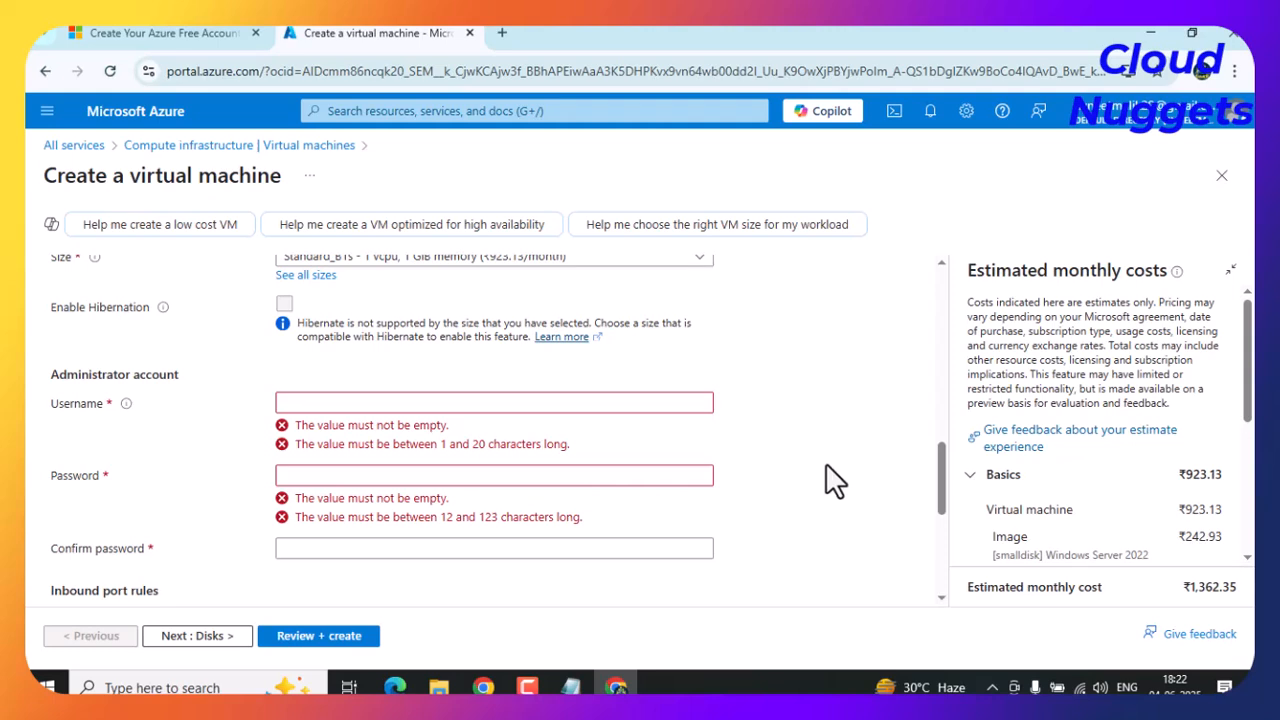
click(305, 402)
text(avneet)
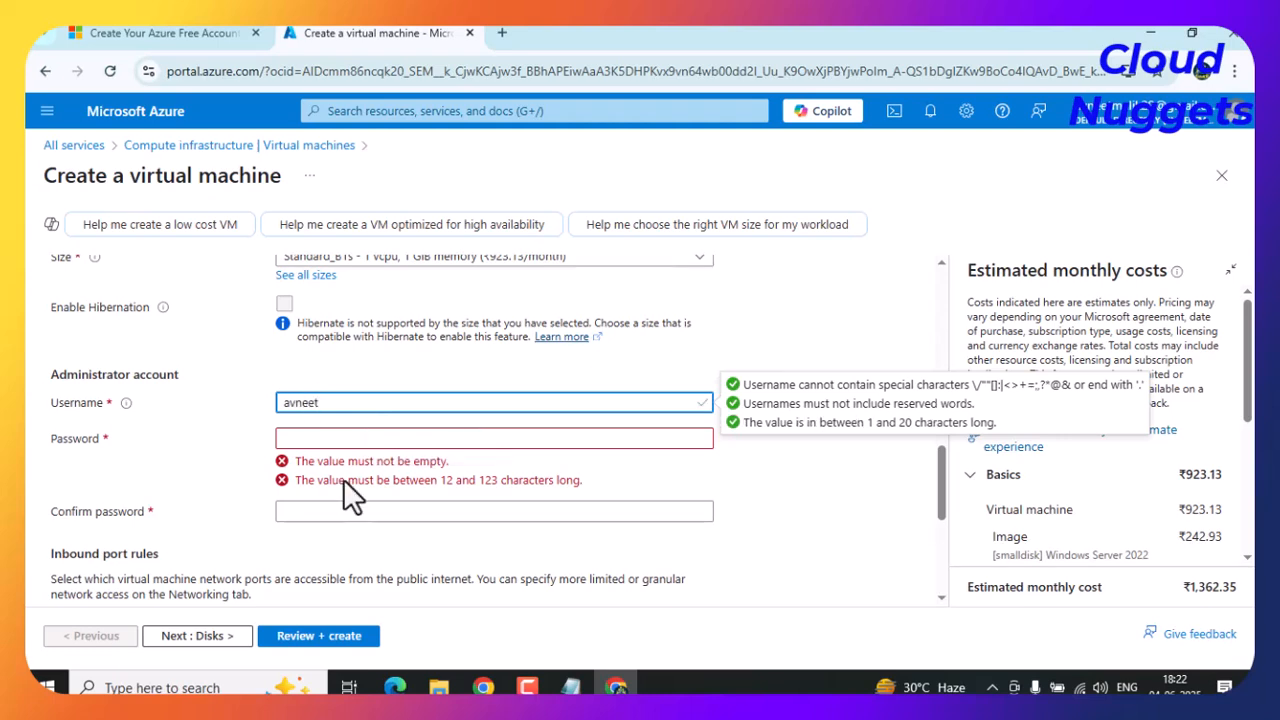
click(323, 436)
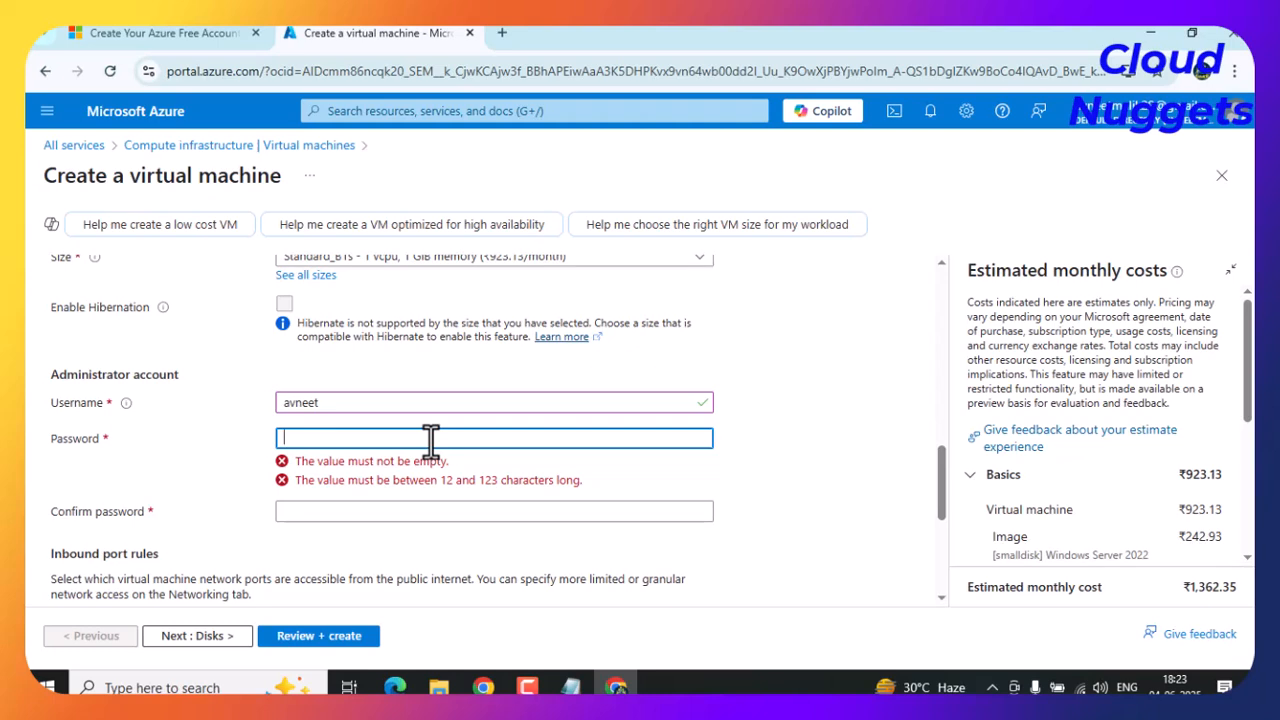
text(••••••••••••)
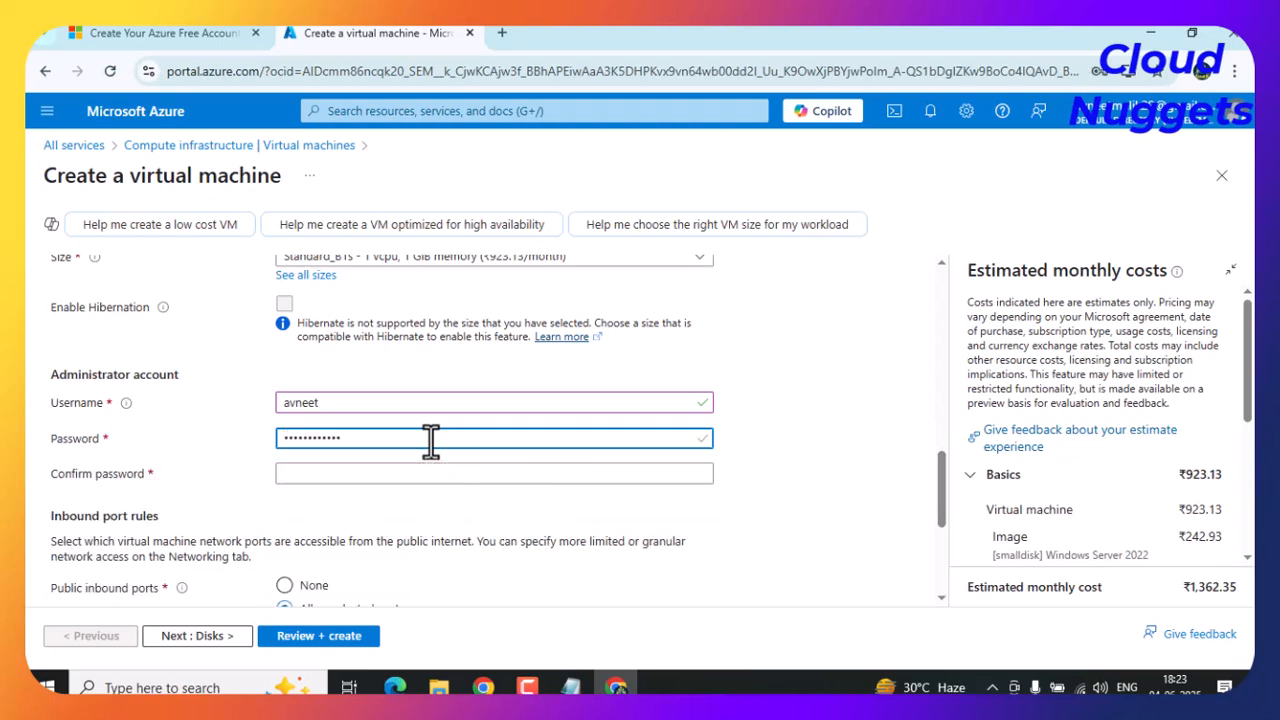
click(418, 473)
text(••••)
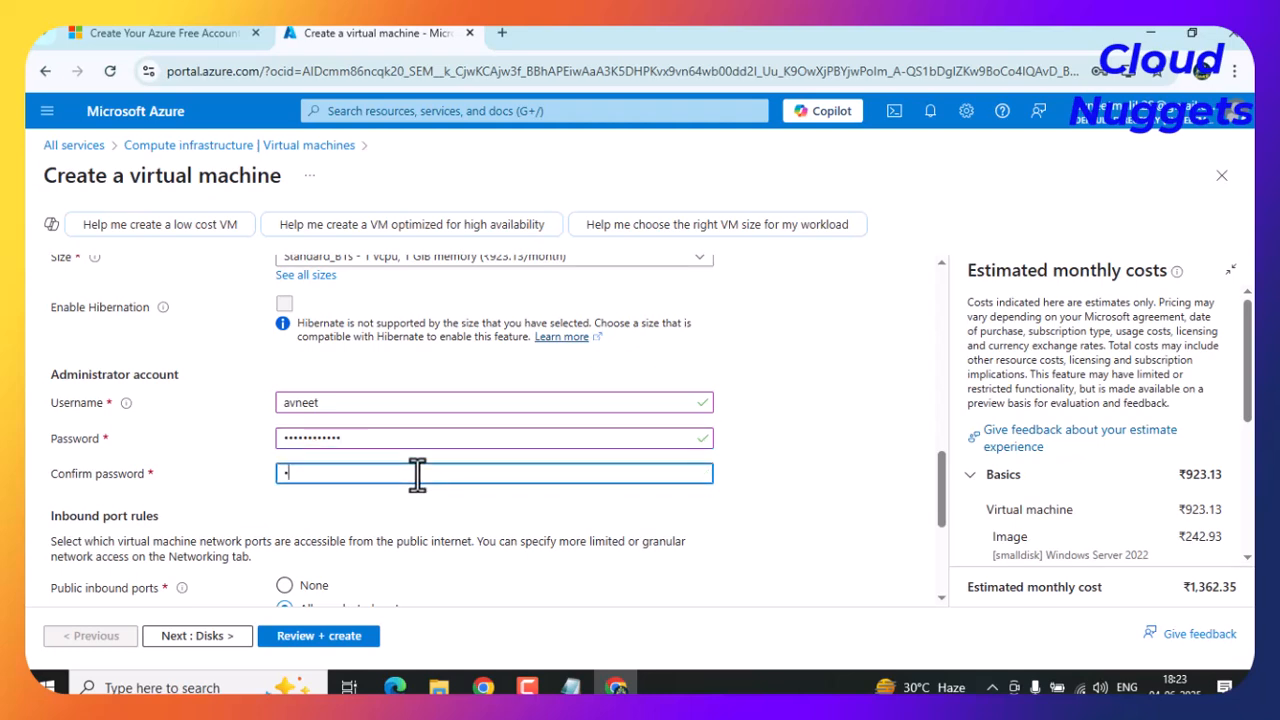
text(••••)
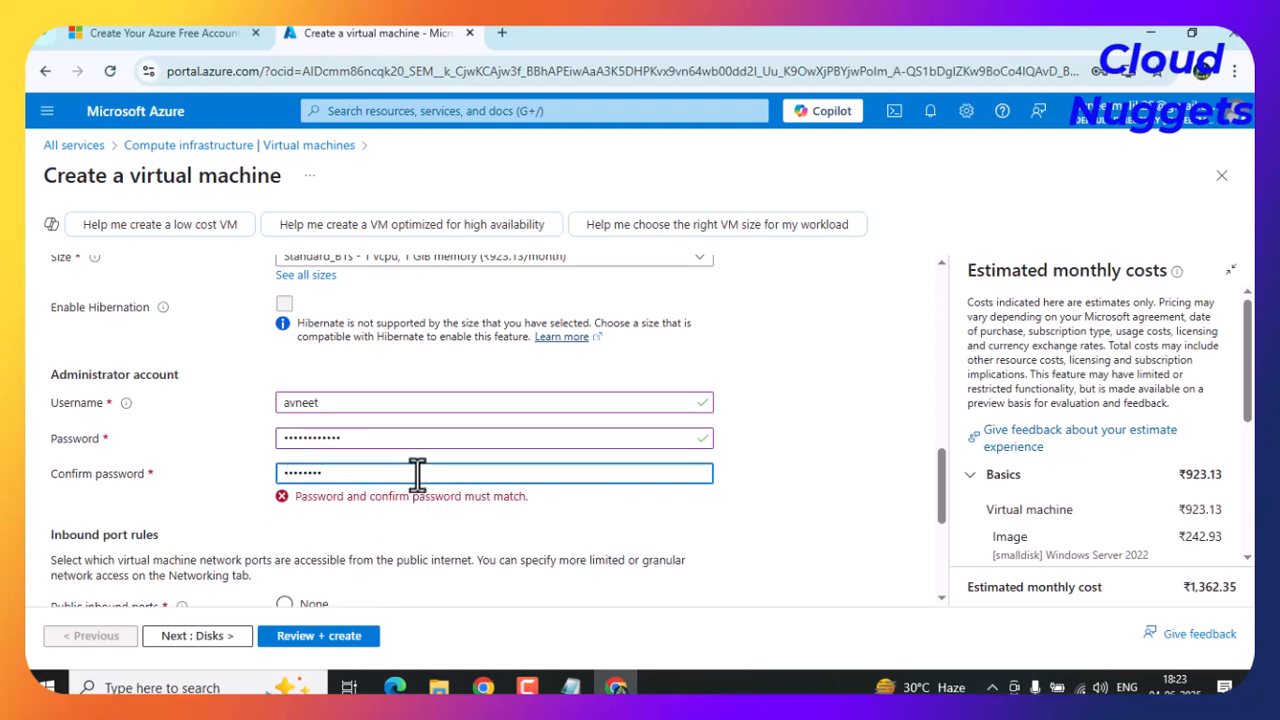
text(•••••)
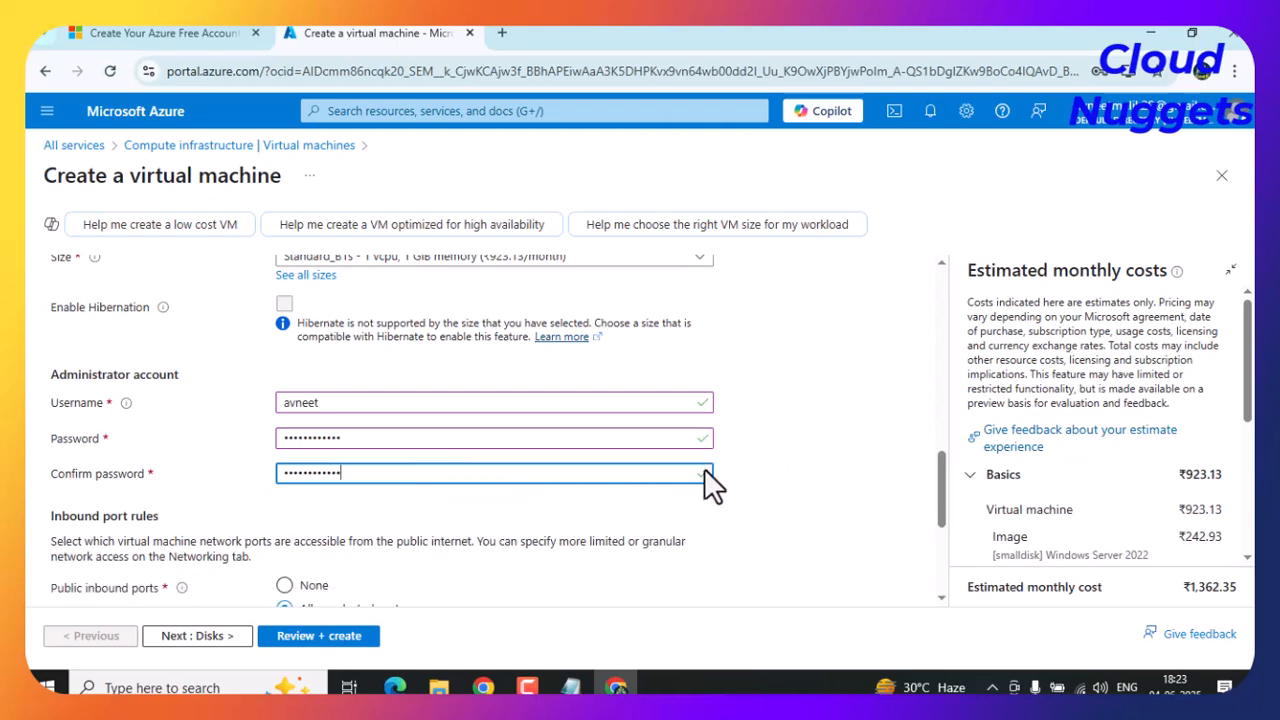
click(741, 493)
Review the public inbound port rules, the selectable inbound ports and the Windows Server licensing option.
scroll(747, 493, down, 1)
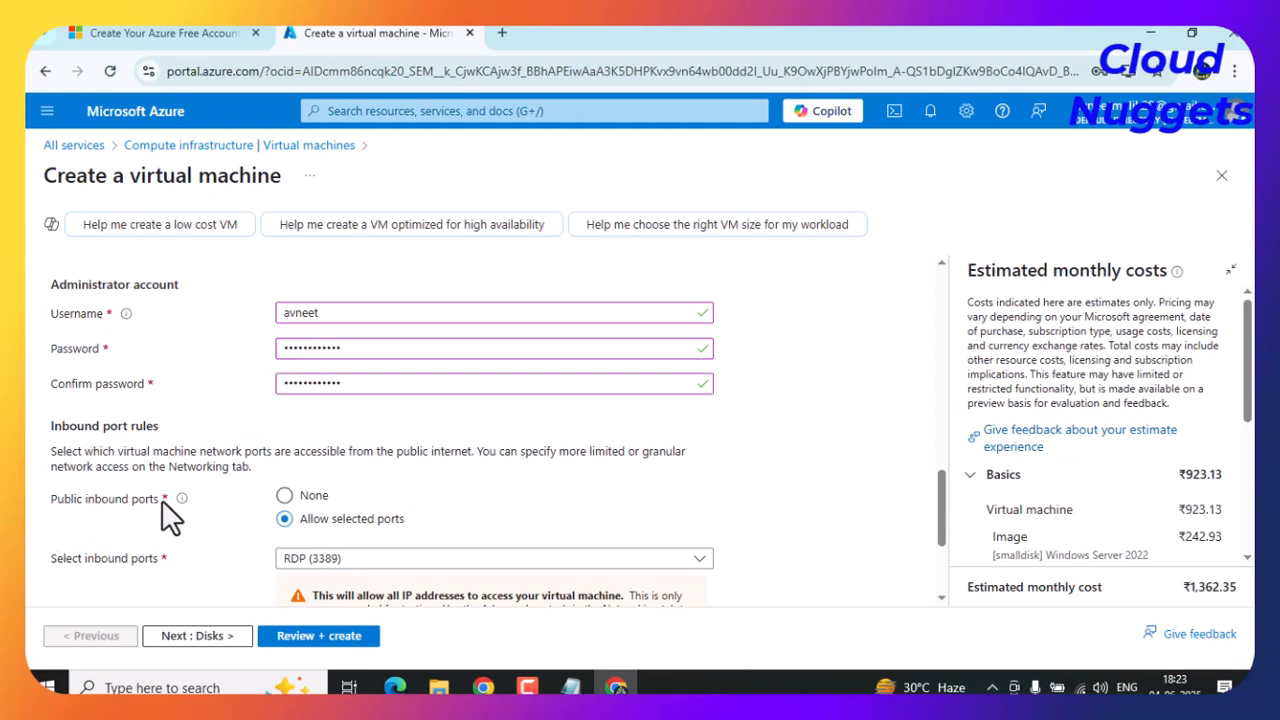
drag(133, 505, 157, 500)
click(806, 514)
scroll(806, 514, down, 2)
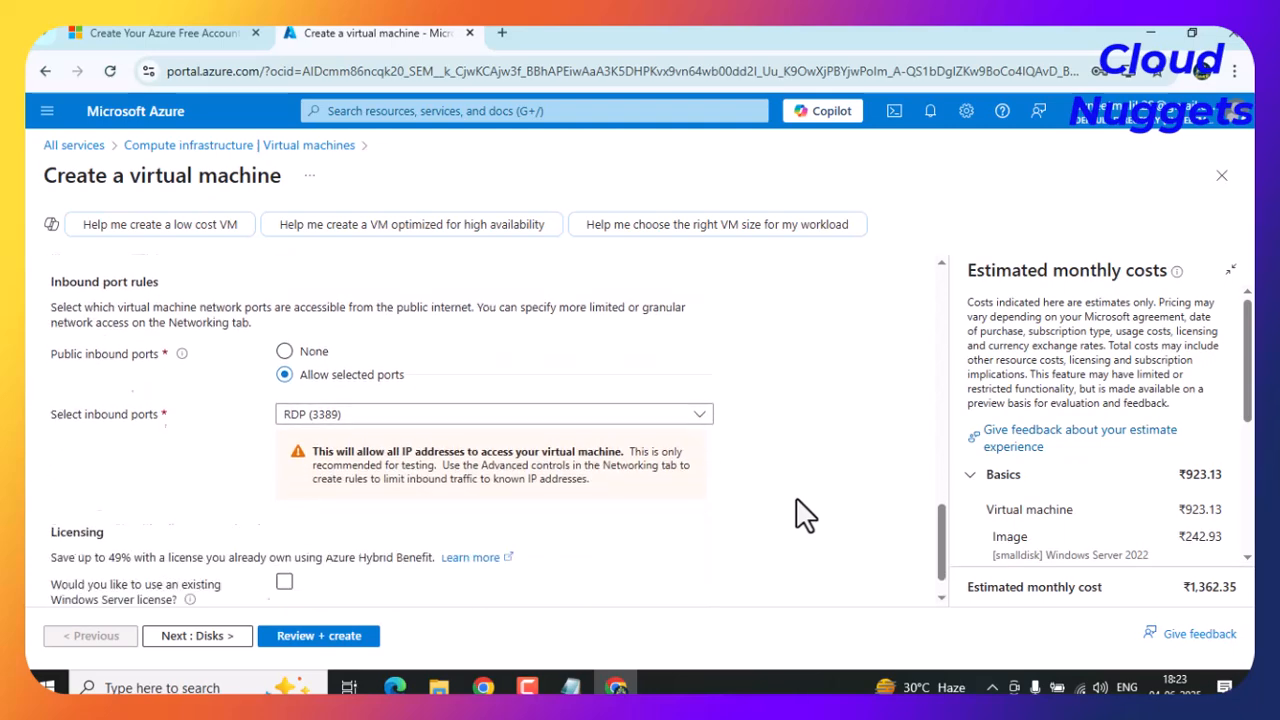
click(492, 380)
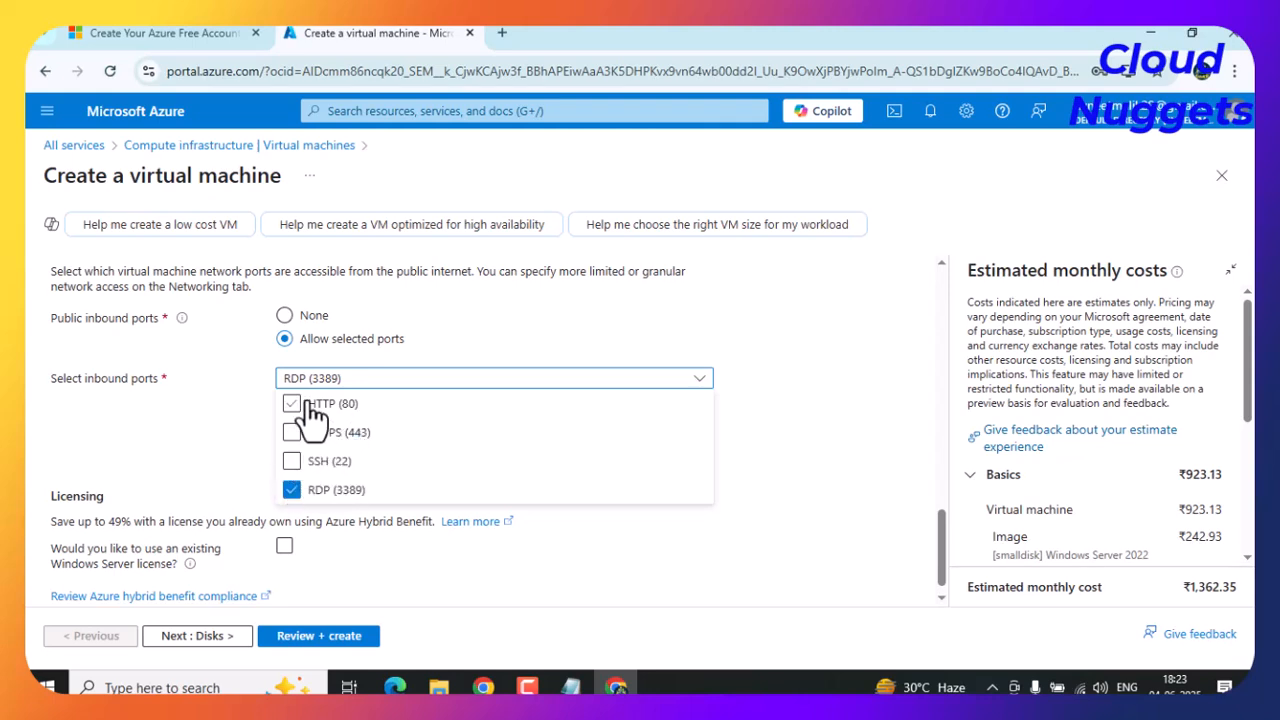
click(837, 457)
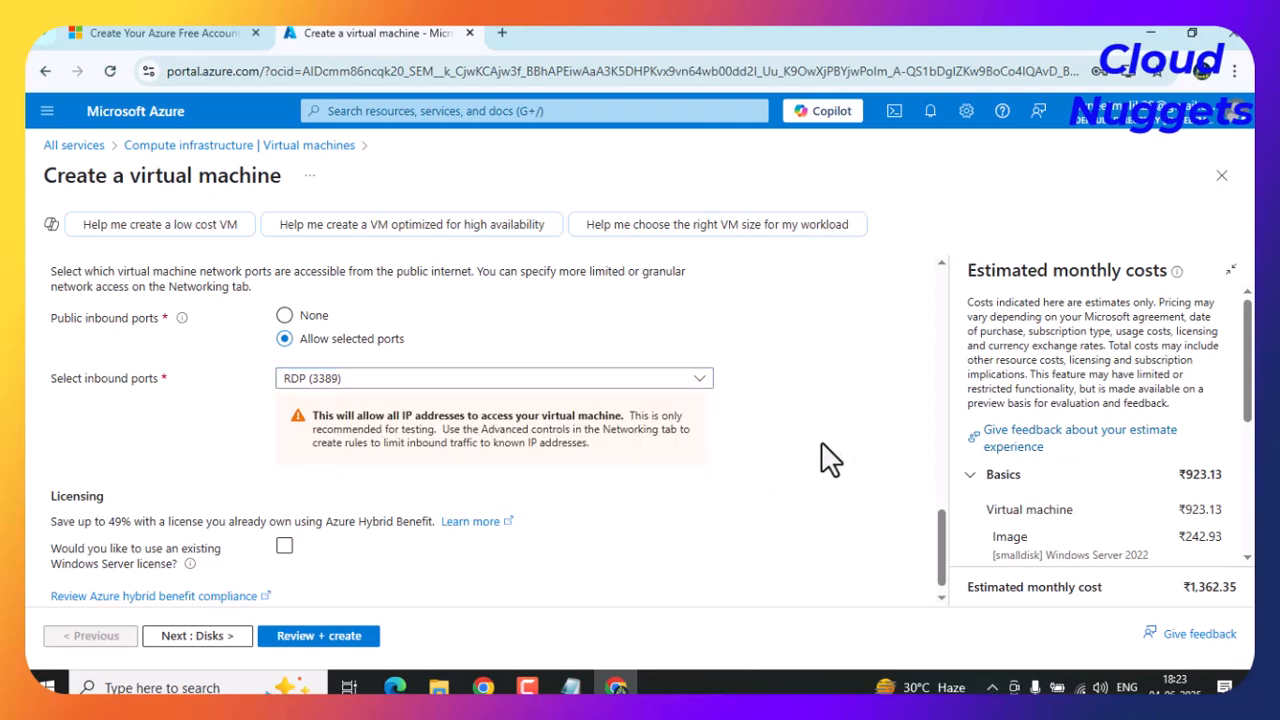
scroll(788, 466, down, 1)
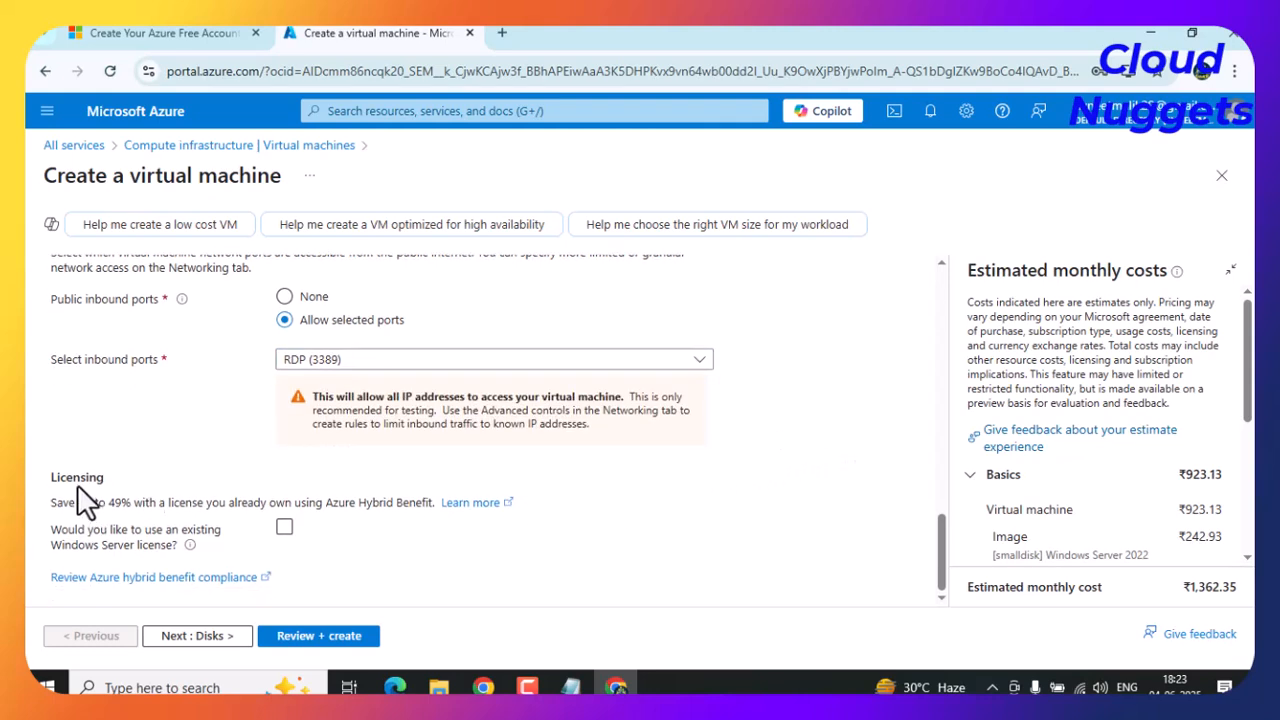
drag(67, 478, 406, 492)
click(425, 556)
Continue to the disk settings and set the OS disk type to Standard SSD (locally-redundant storage).
click(224, 644)
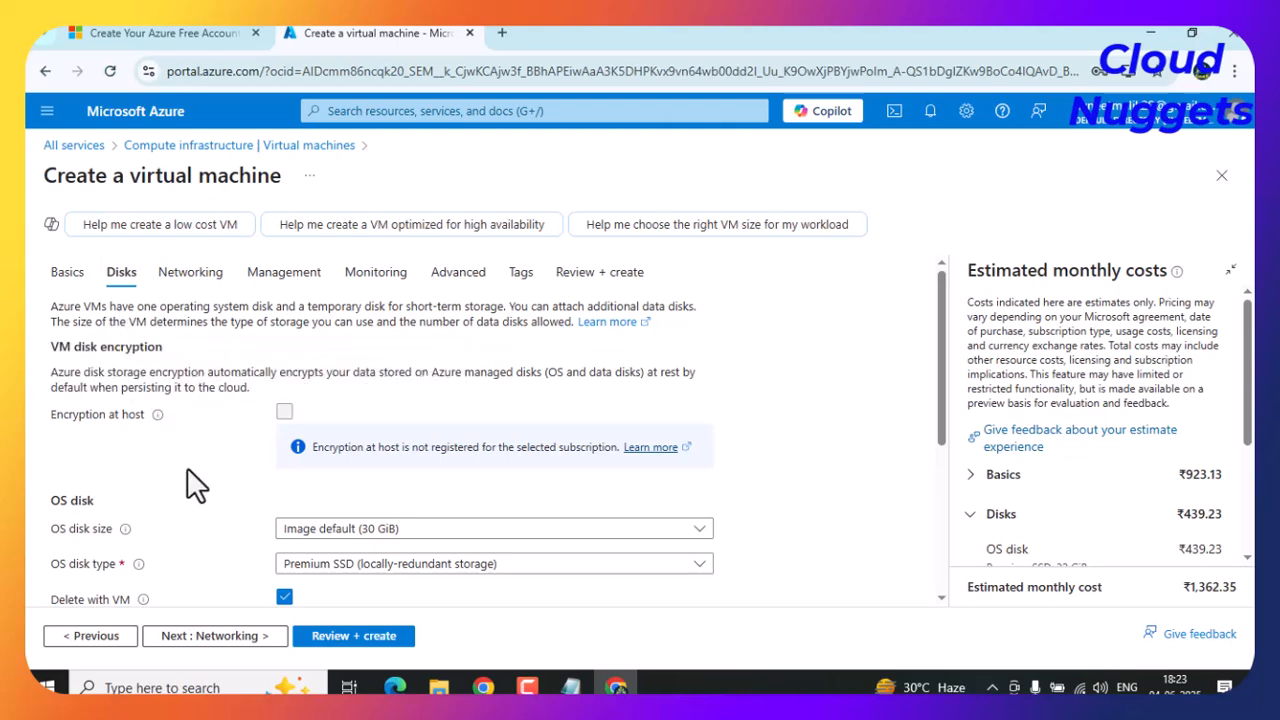
scroll(196, 485, down, 1)
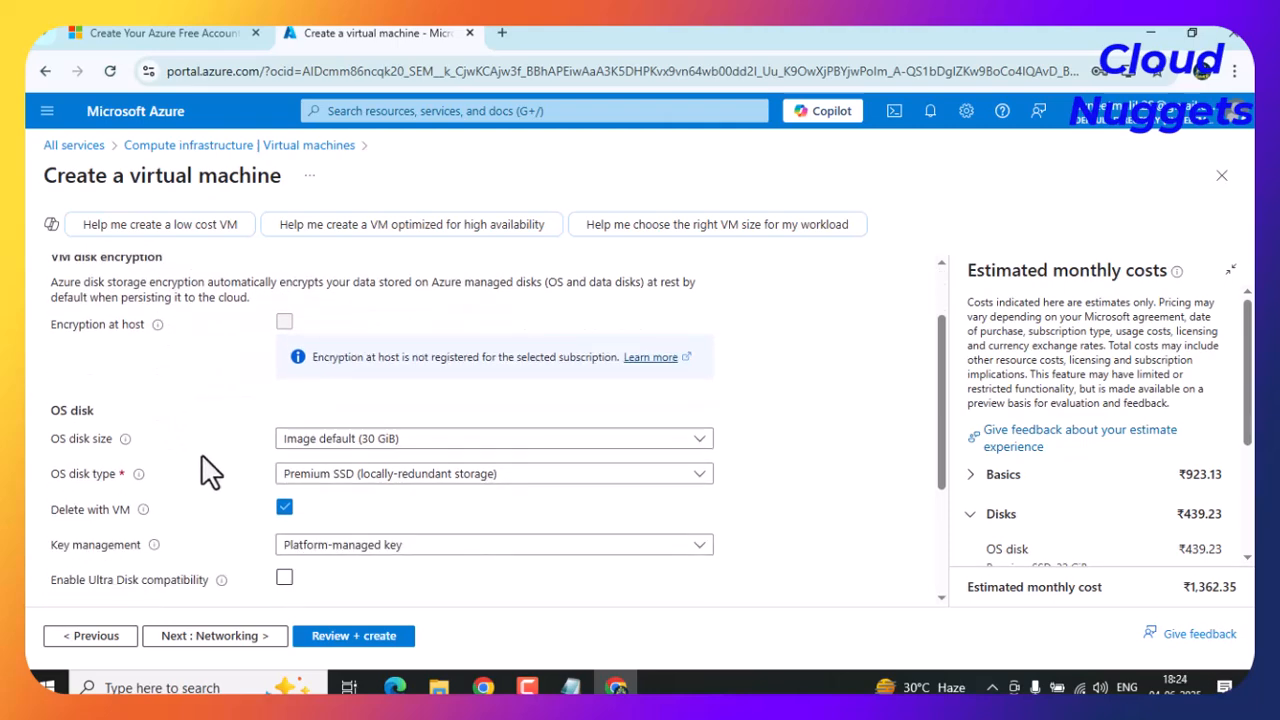
drag(67, 440, 100, 441)
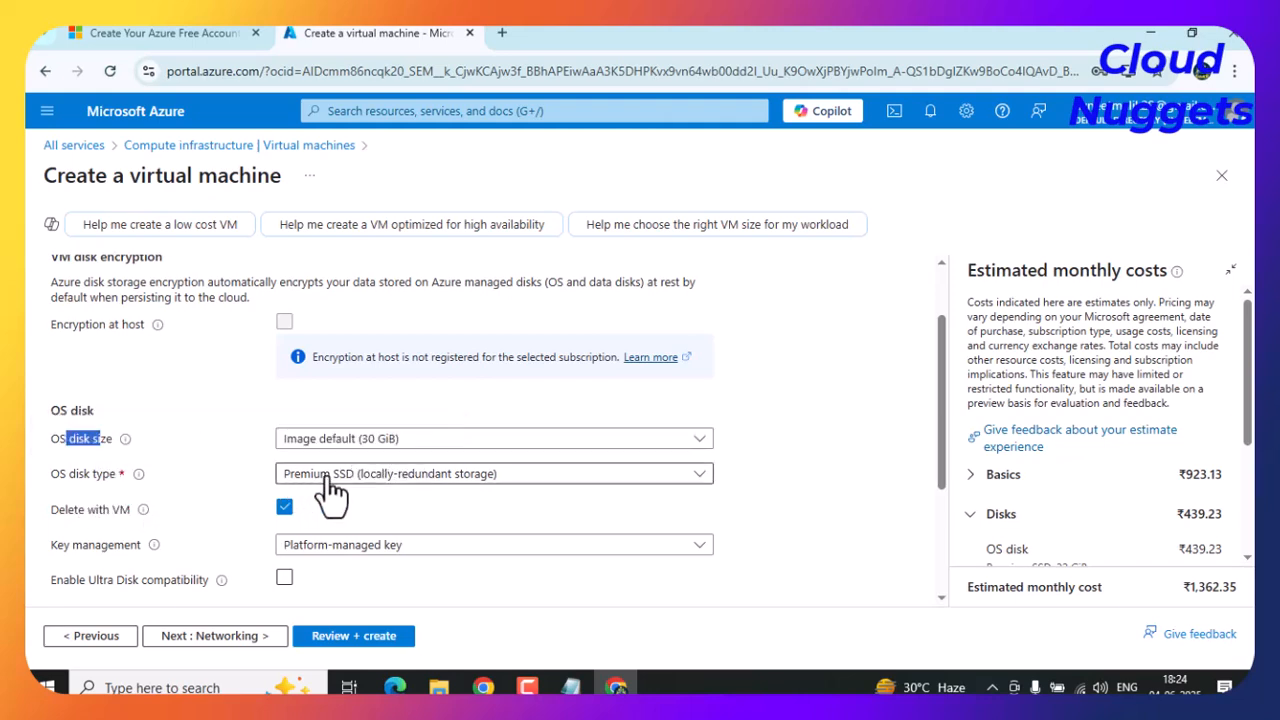
click(470, 480)
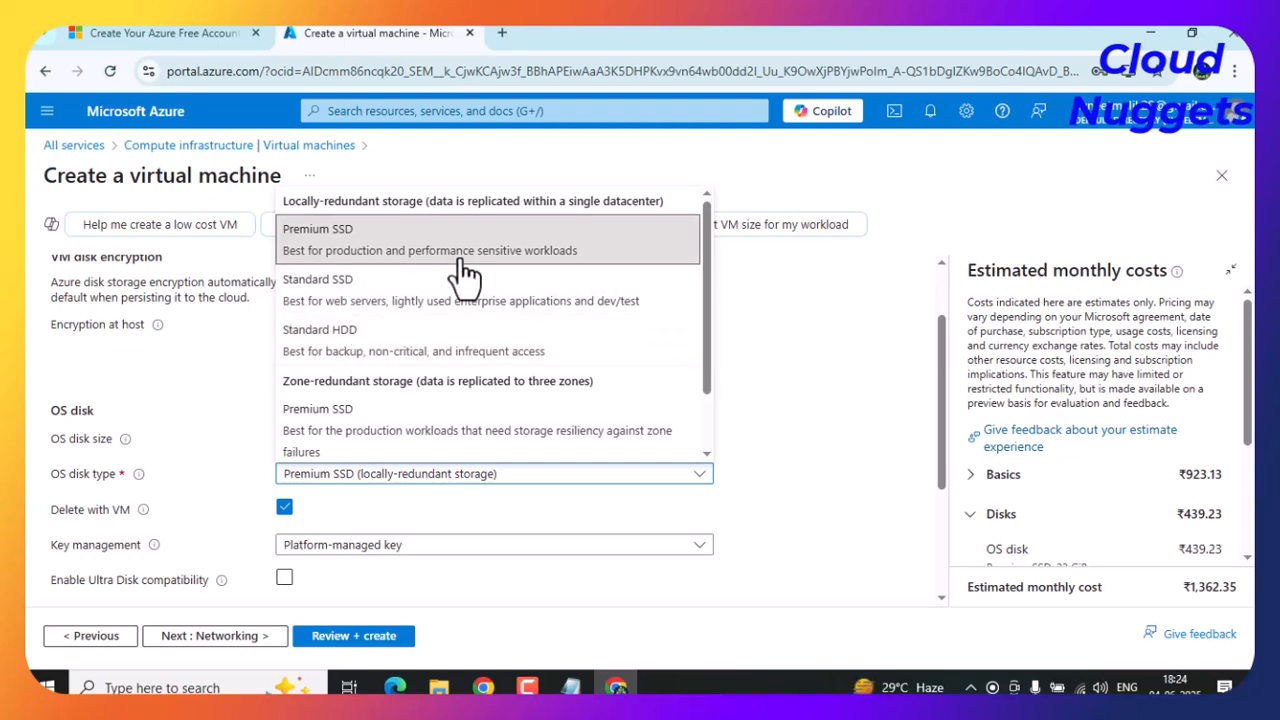
click(378, 305)
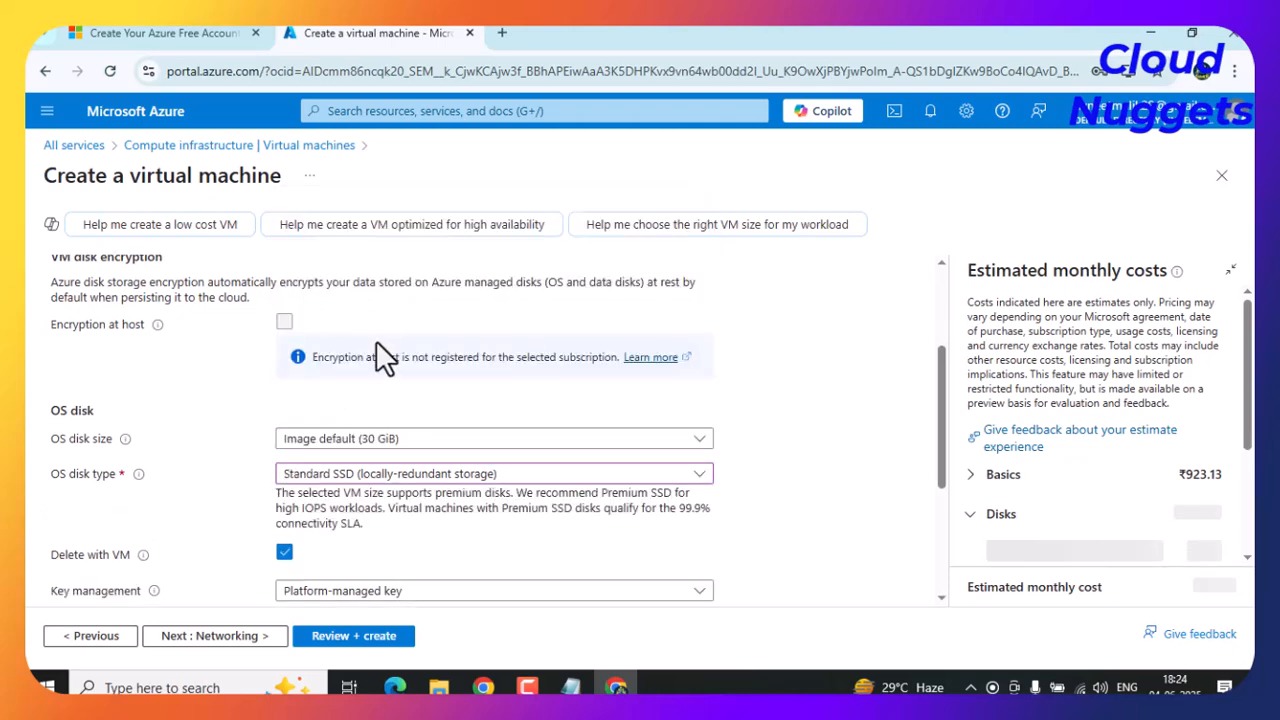
Review the Delete with VM option for the OS disk and the data disk settings, keeping Delete with VM enabled.
scroll(360, 350, down, 2)
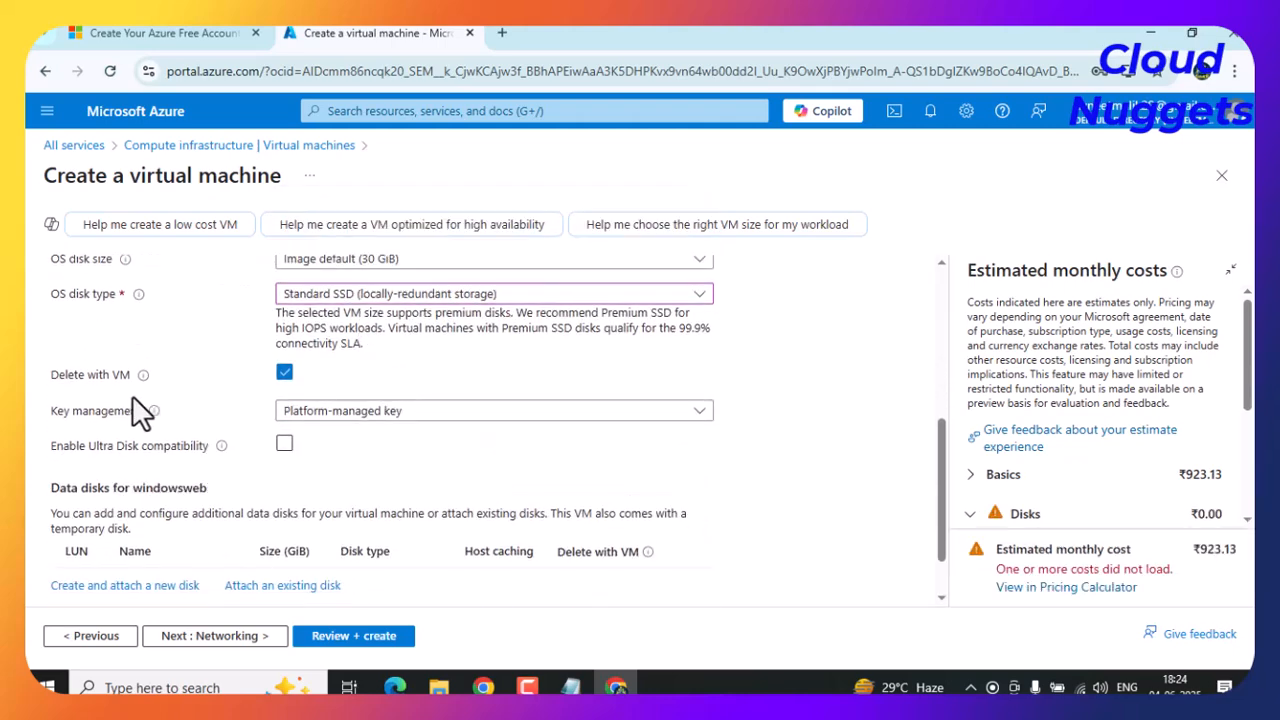
drag(68, 378, 104, 380)
click(284, 374)
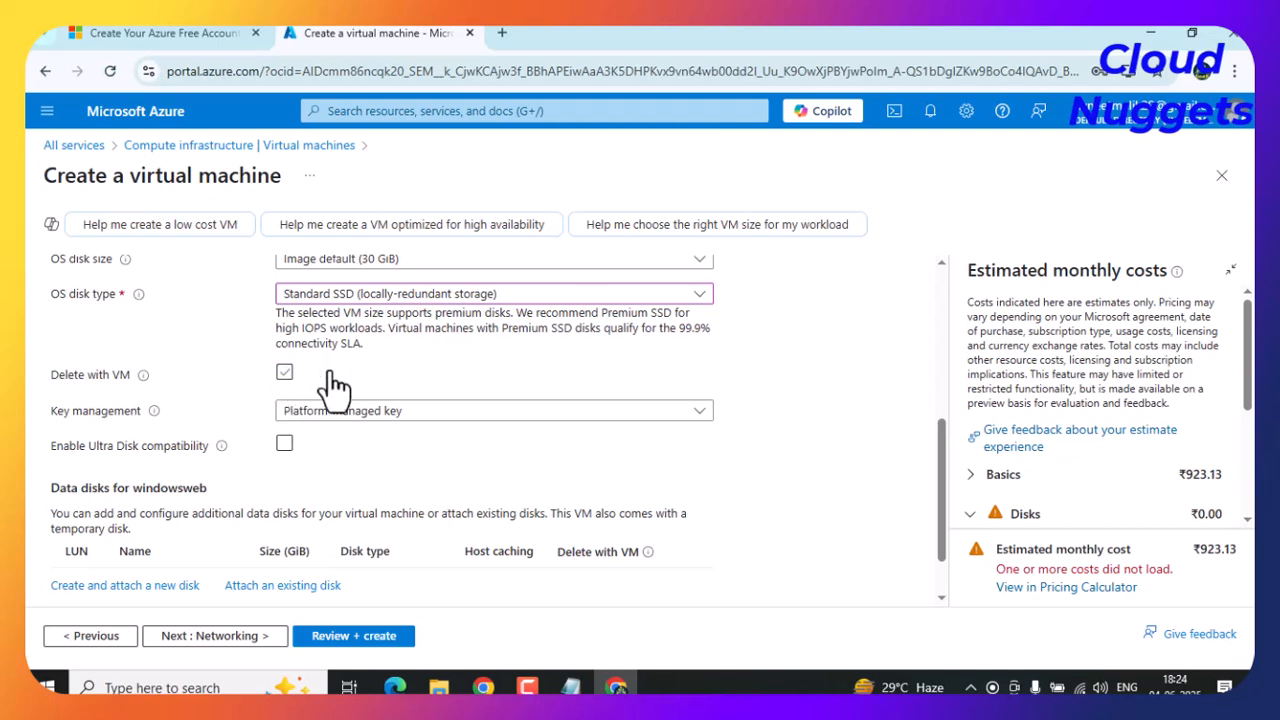
click(284, 372)
scroll(352, 458, down, 1)
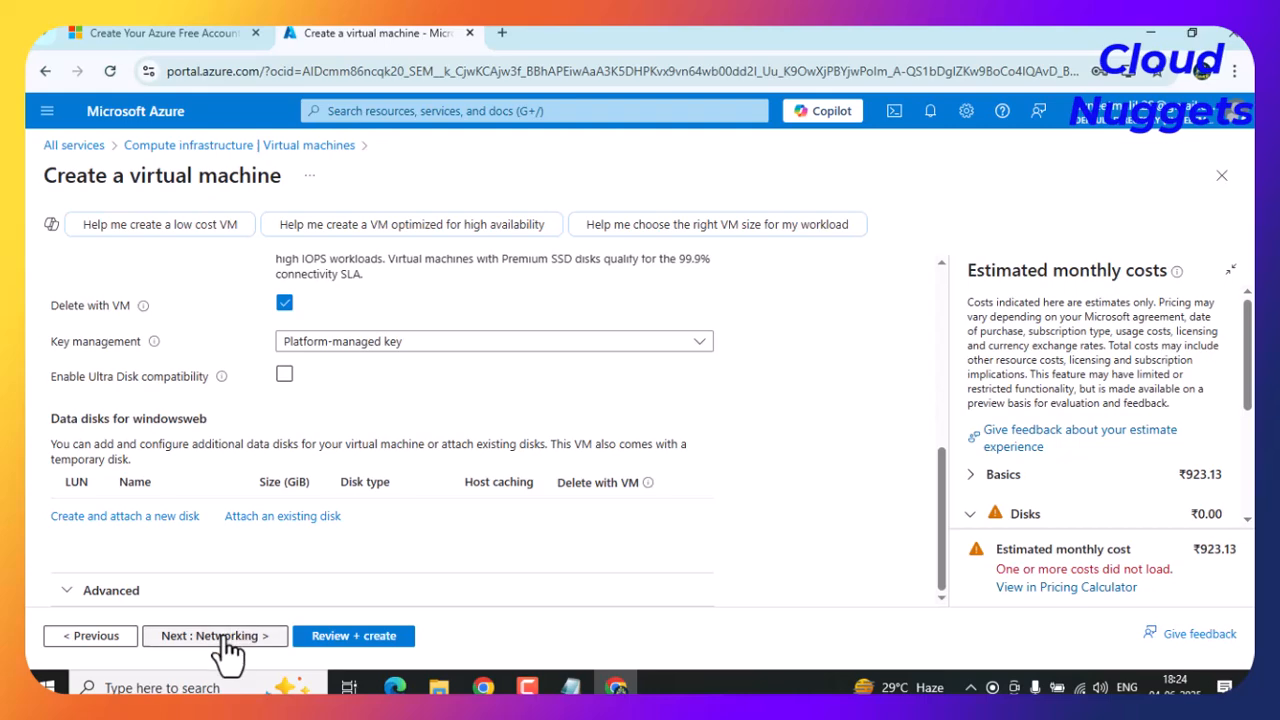
Continue to the networking settings and review the virtual network, subnet and public IP choices without changing them.
click(268, 628)
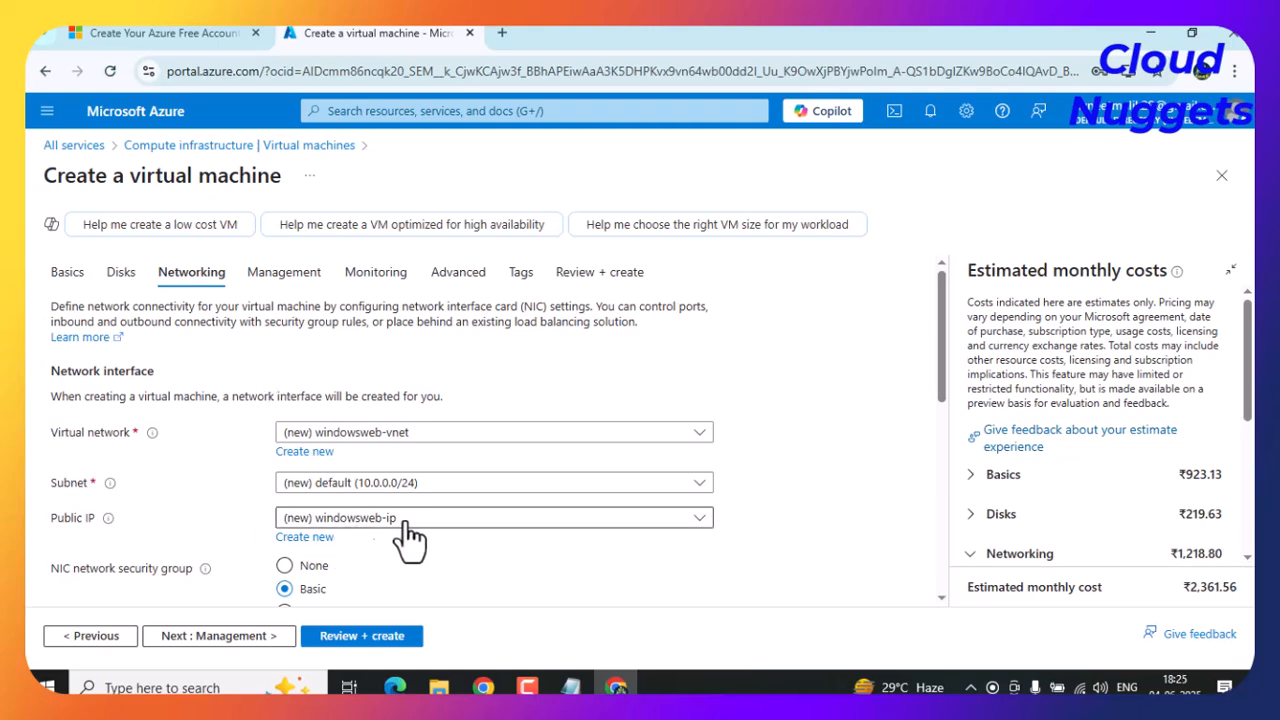
drag(65, 431, 138, 431)
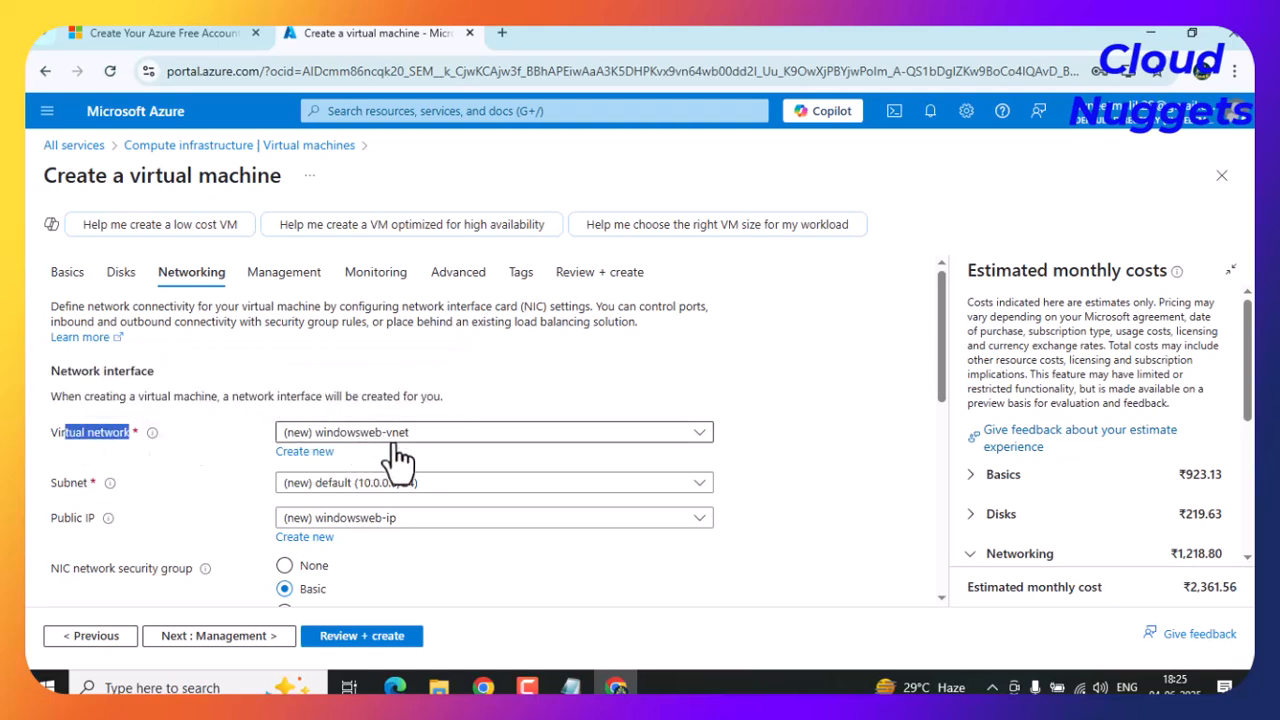
click(497, 440)
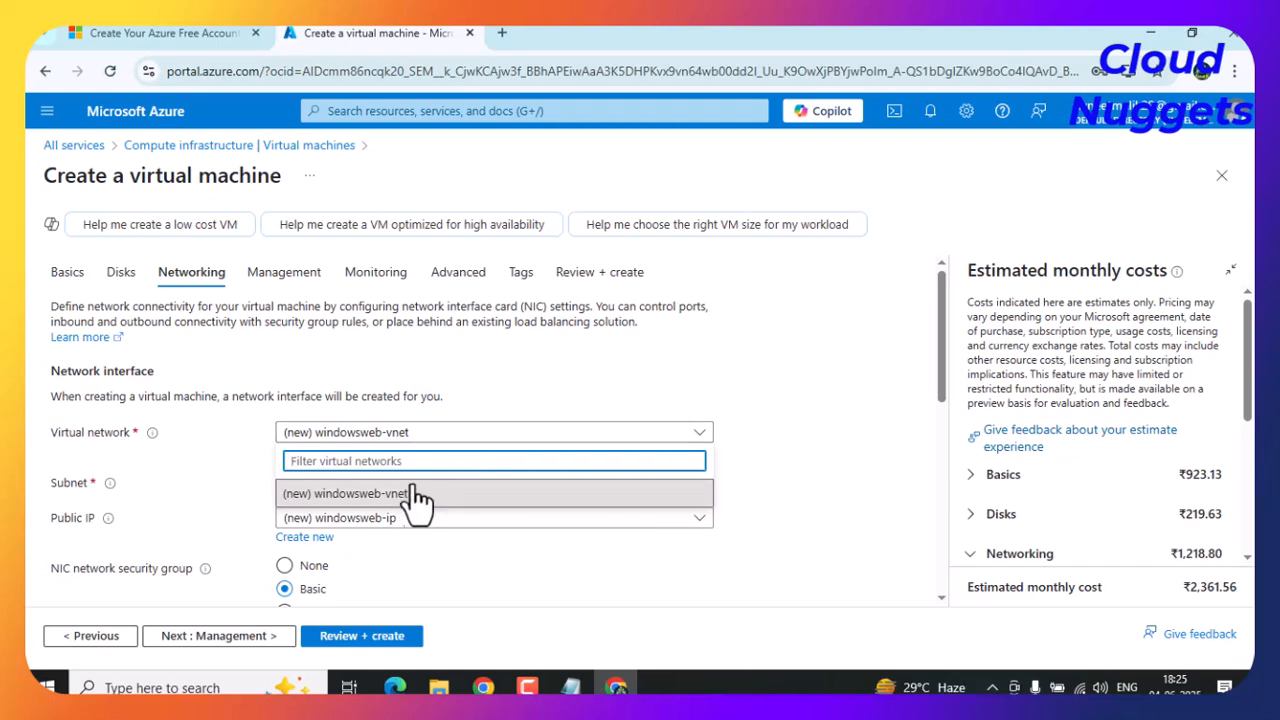
click(797, 442)
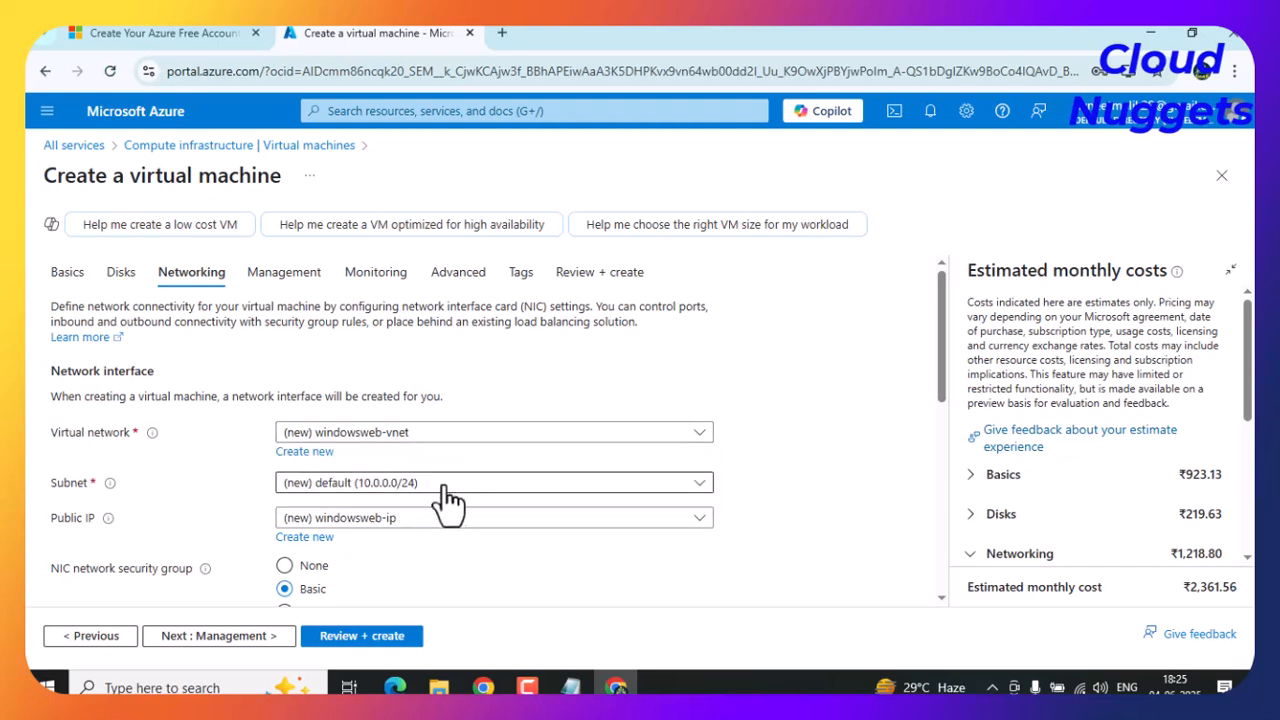
drag(62, 483, 91, 484)
click(477, 490)
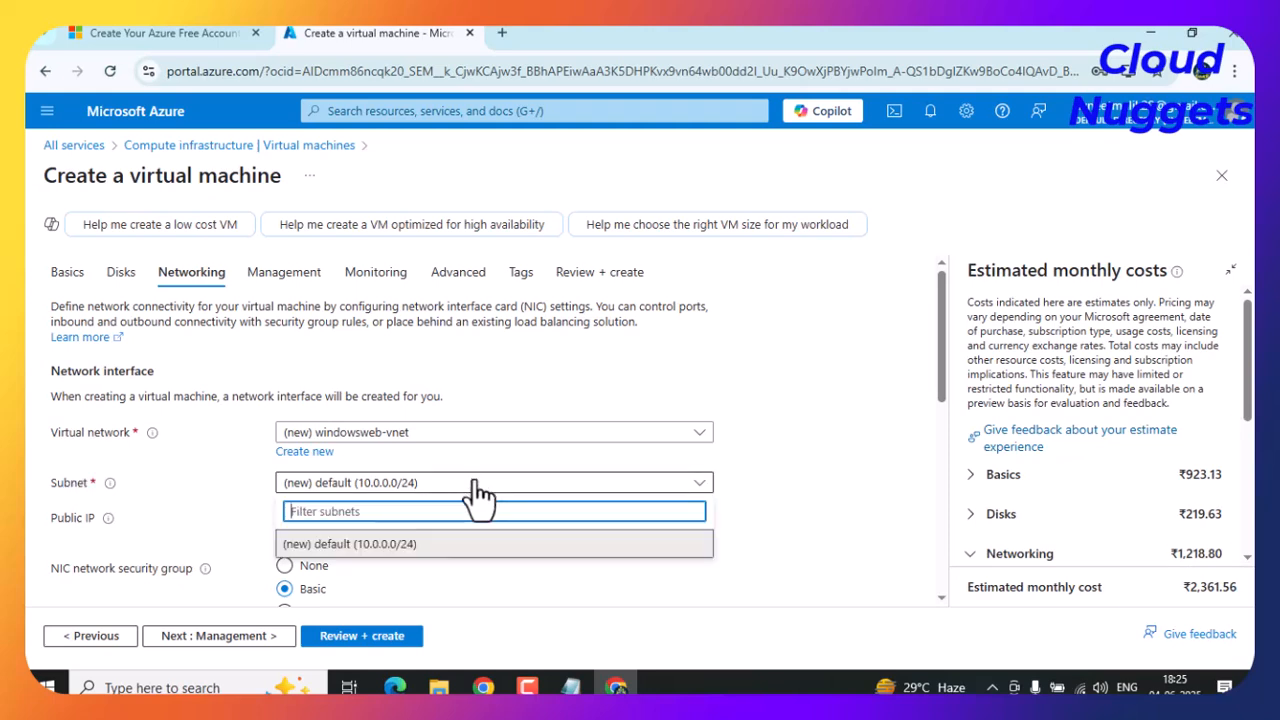
click(770, 504)
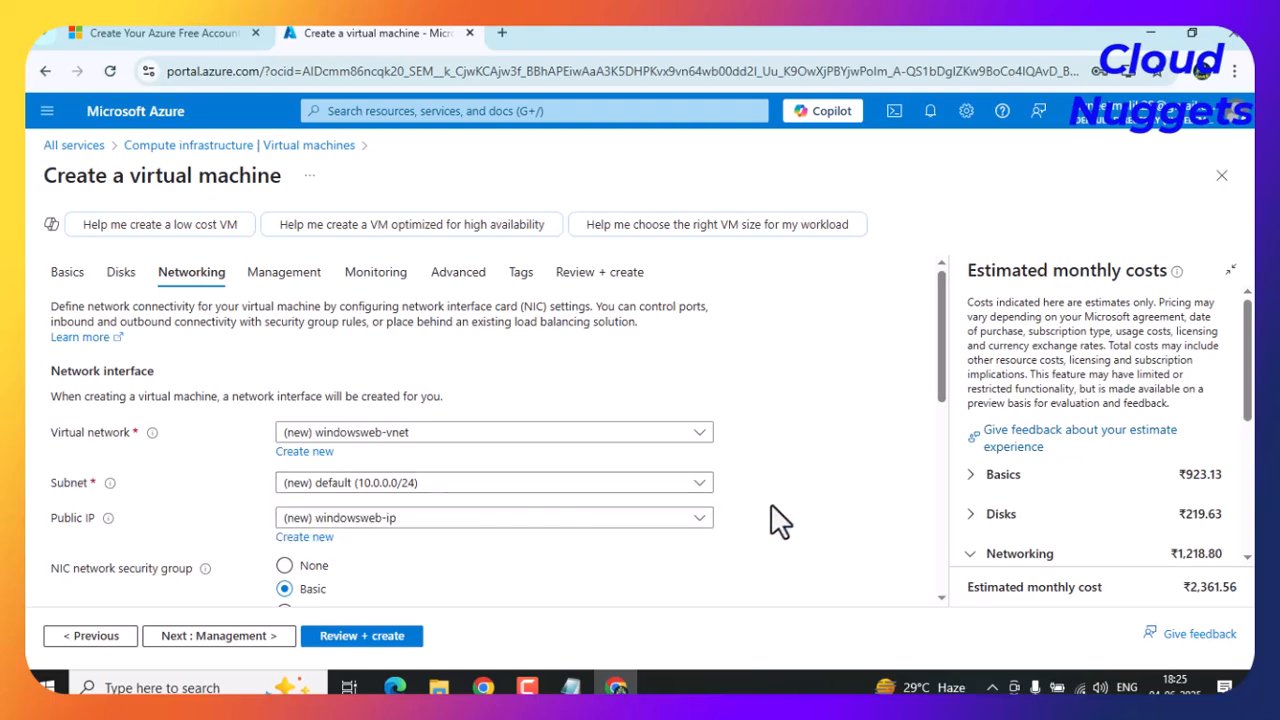
drag(63, 518, 106, 522)
click(493, 526)
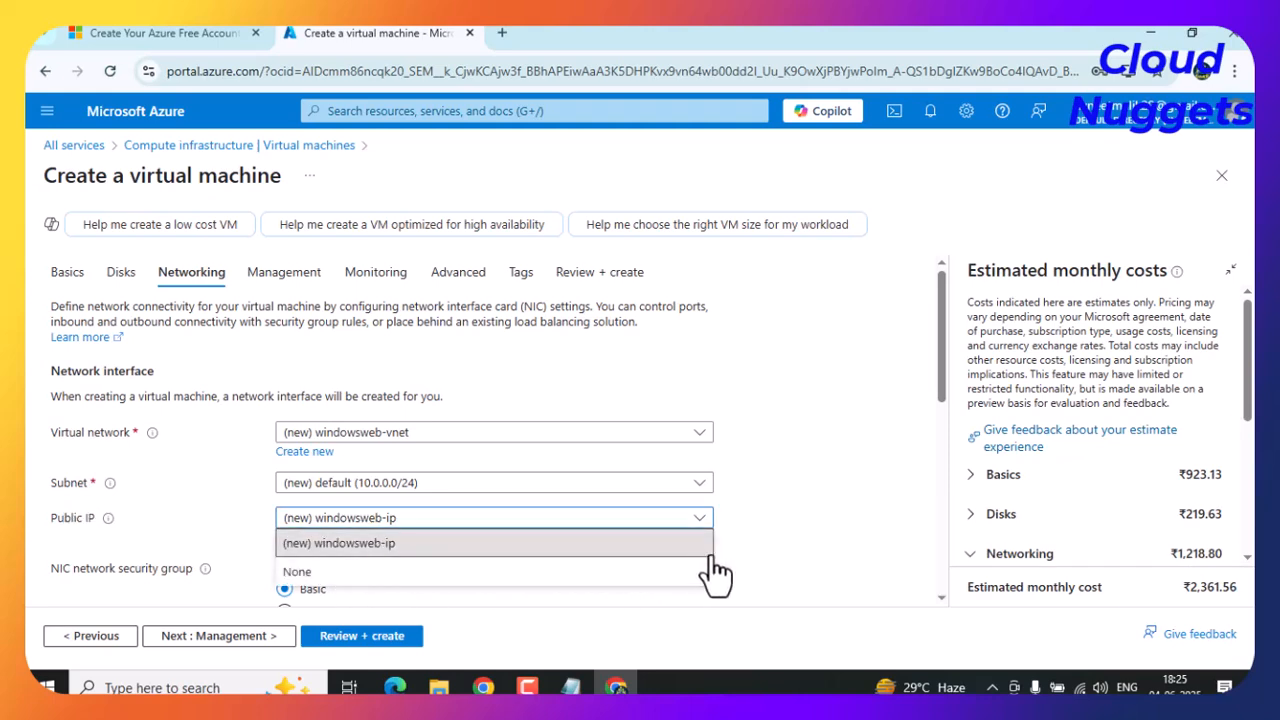
click(815, 500)
Enable deletion of the public IP and NIC when the VM is deleted, and check the load balancing options.
scroll(813, 495, down, 2)
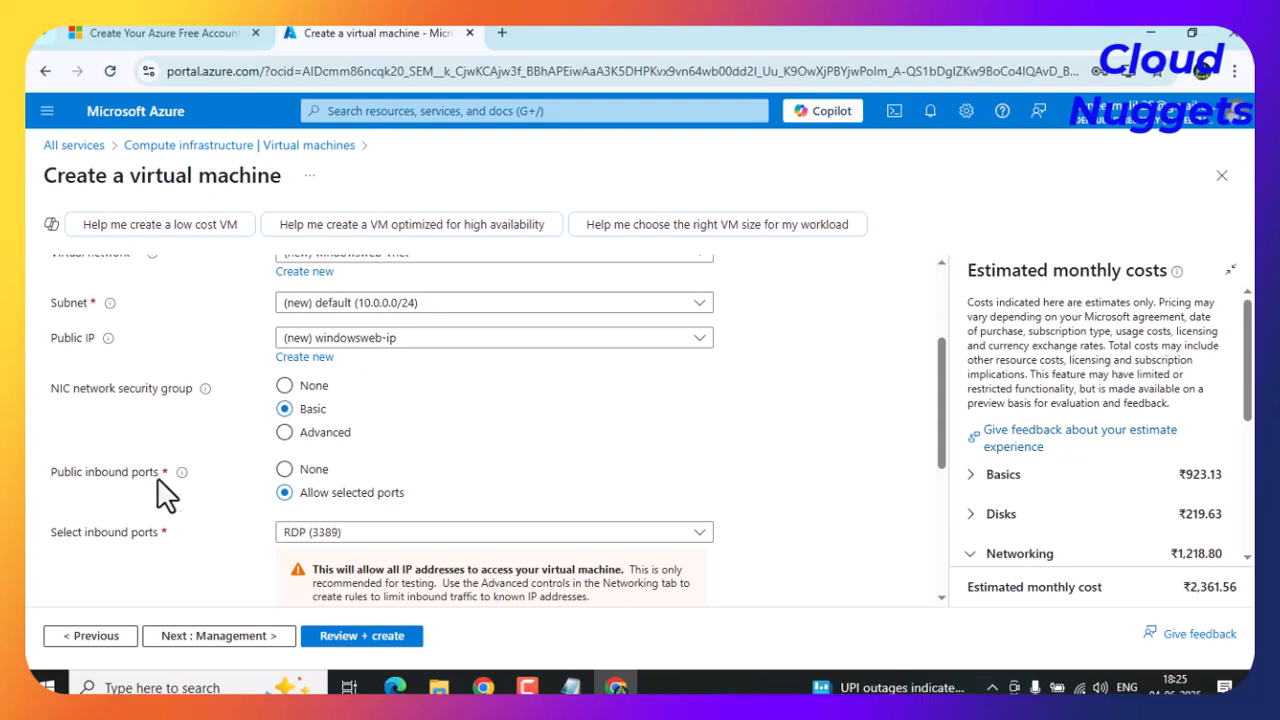
scroll(362, 513, down, 2)
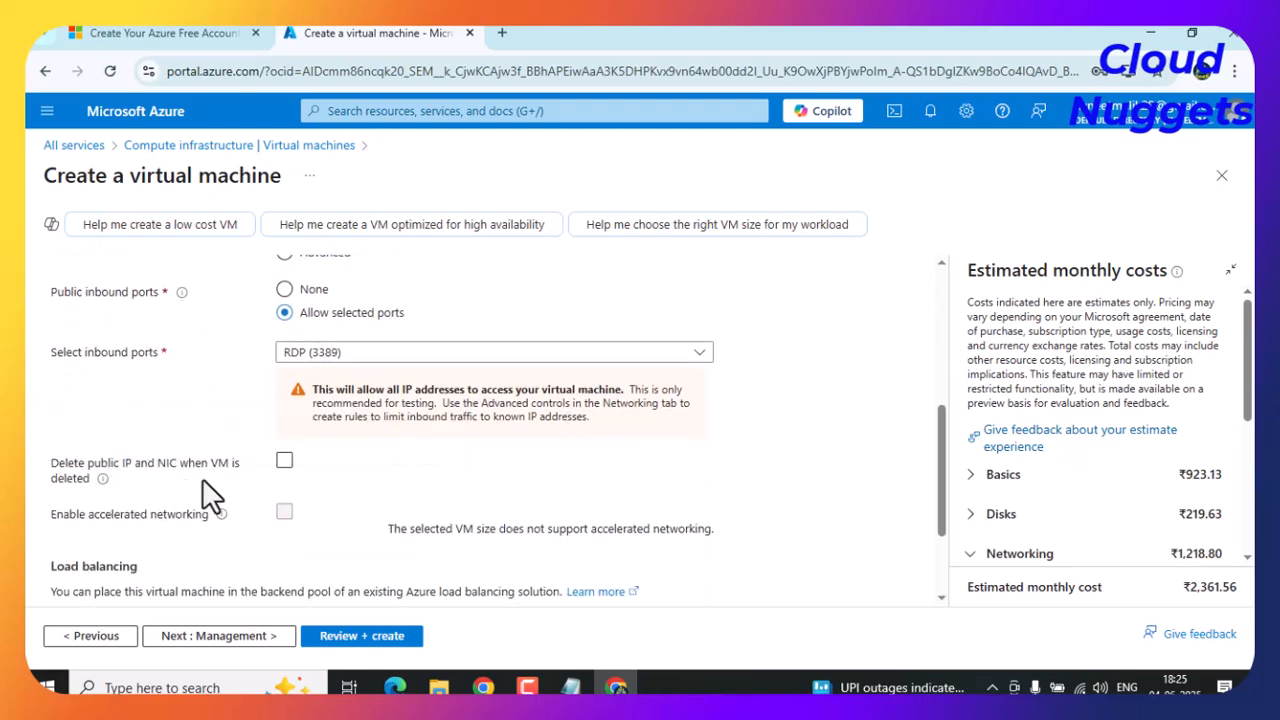
click(283, 466)
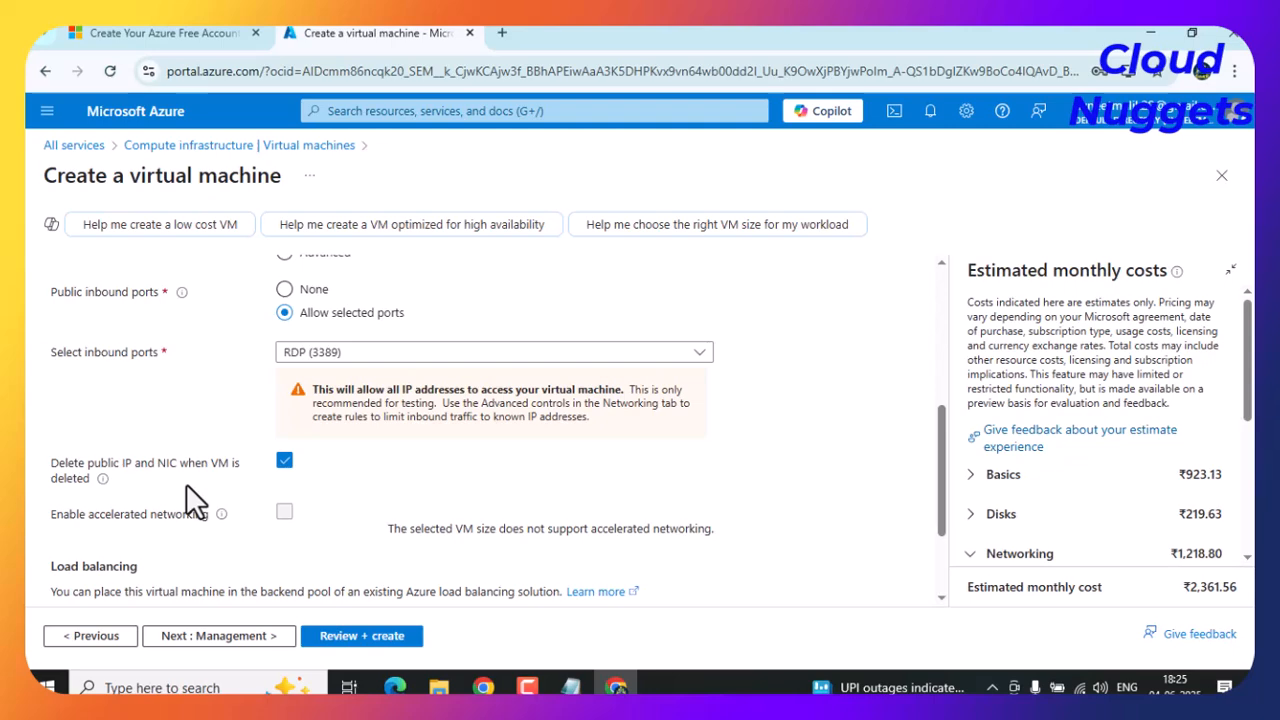
scroll(186, 483, down, 2)
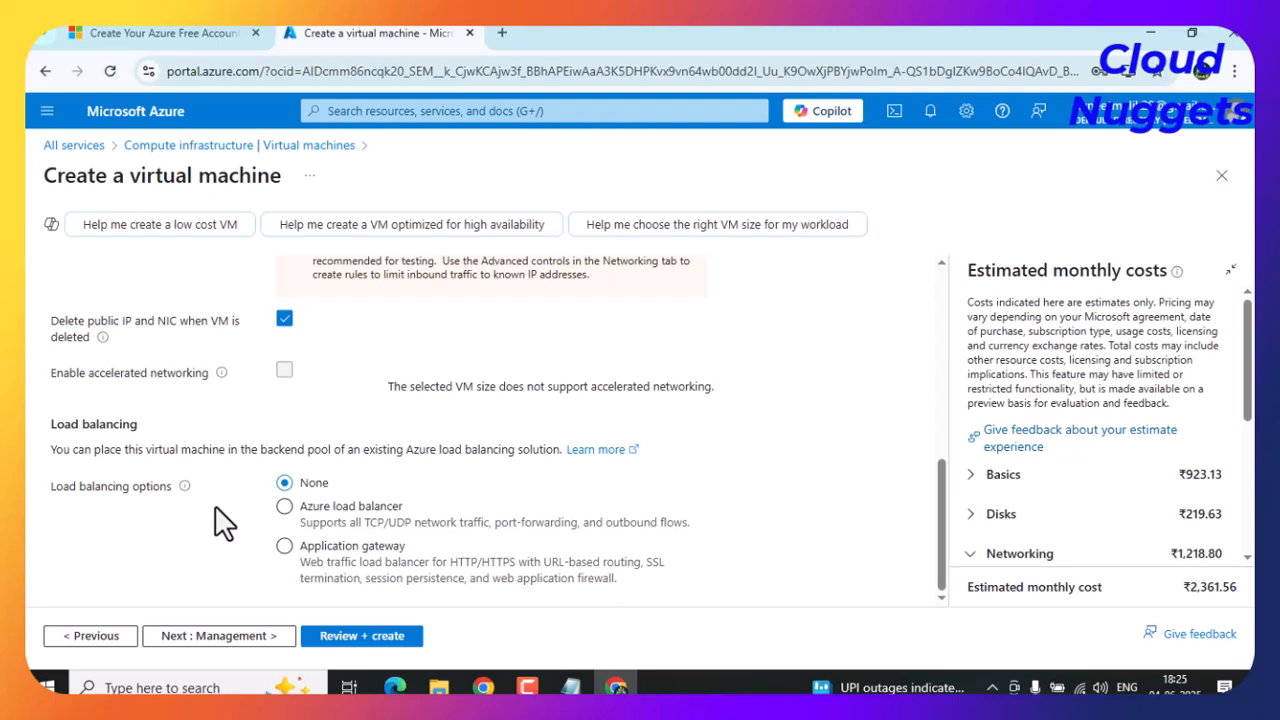
Continue to the management settings and set the patch orchestration option to Manual updates.
click(234, 640)
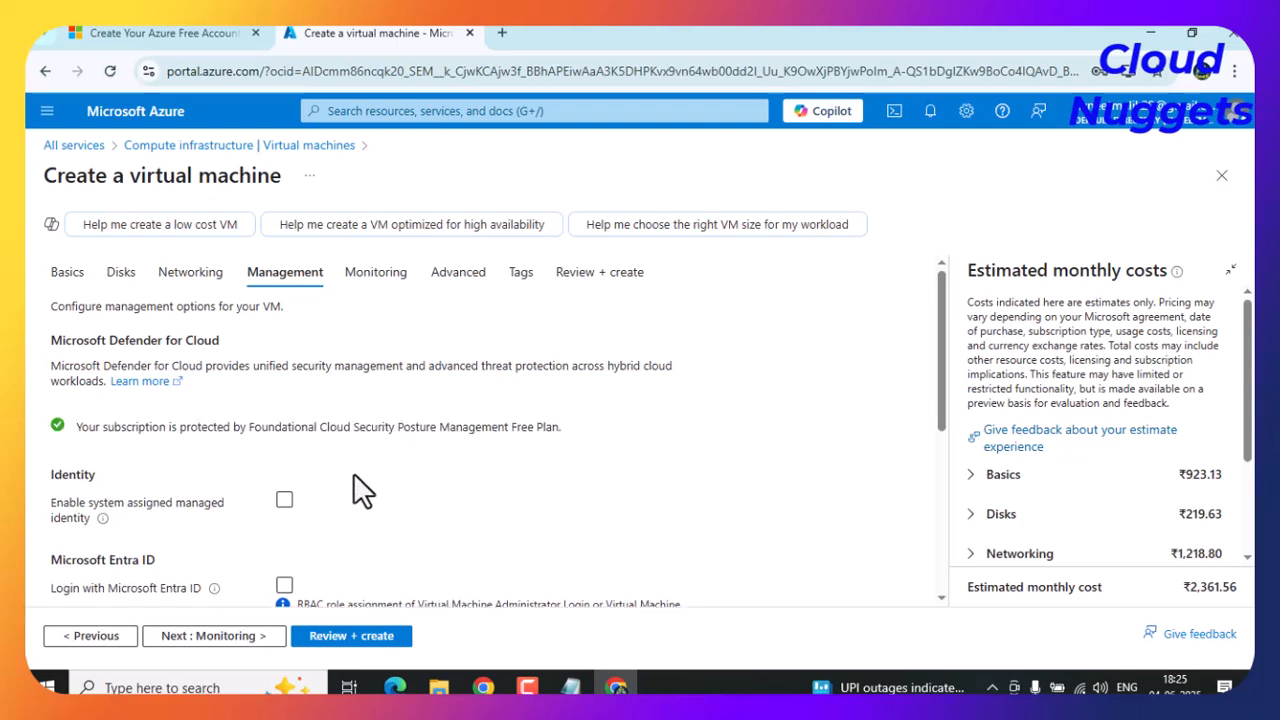
scroll(353, 472, down, 2)
scroll(353, 472, down, 1)
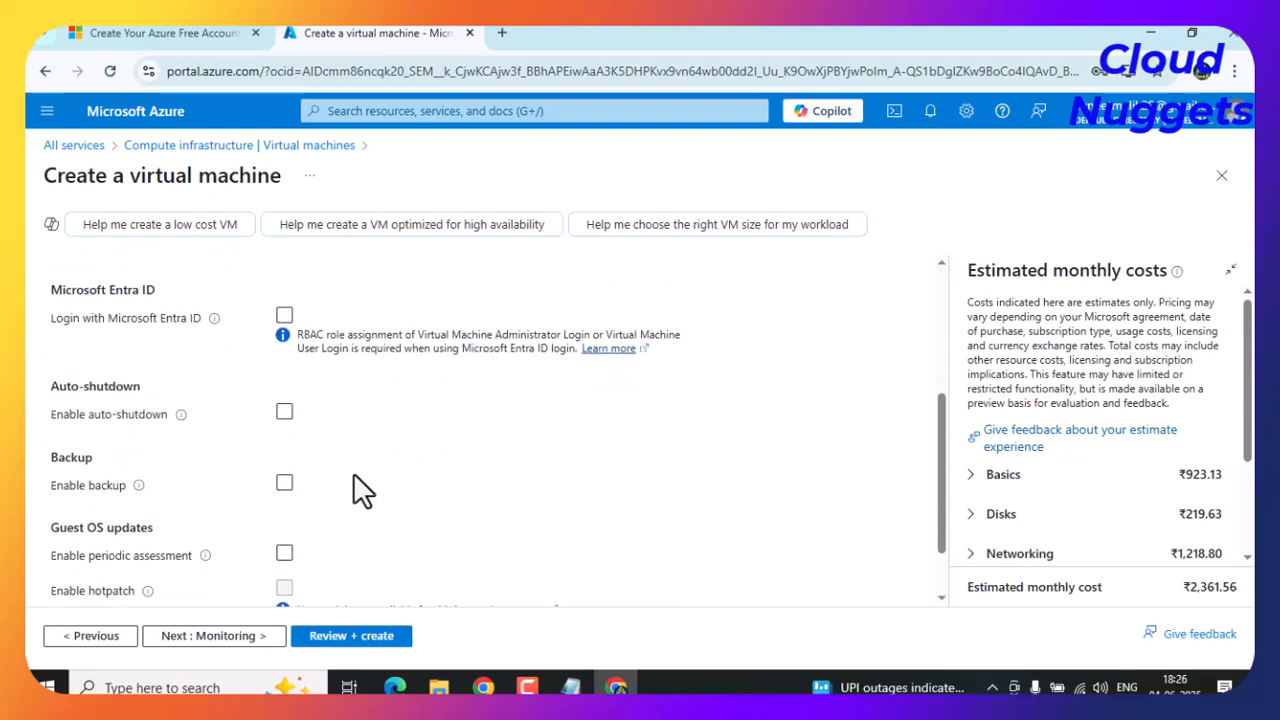
scroll(320, 460, down, 1)
click(284, 473)
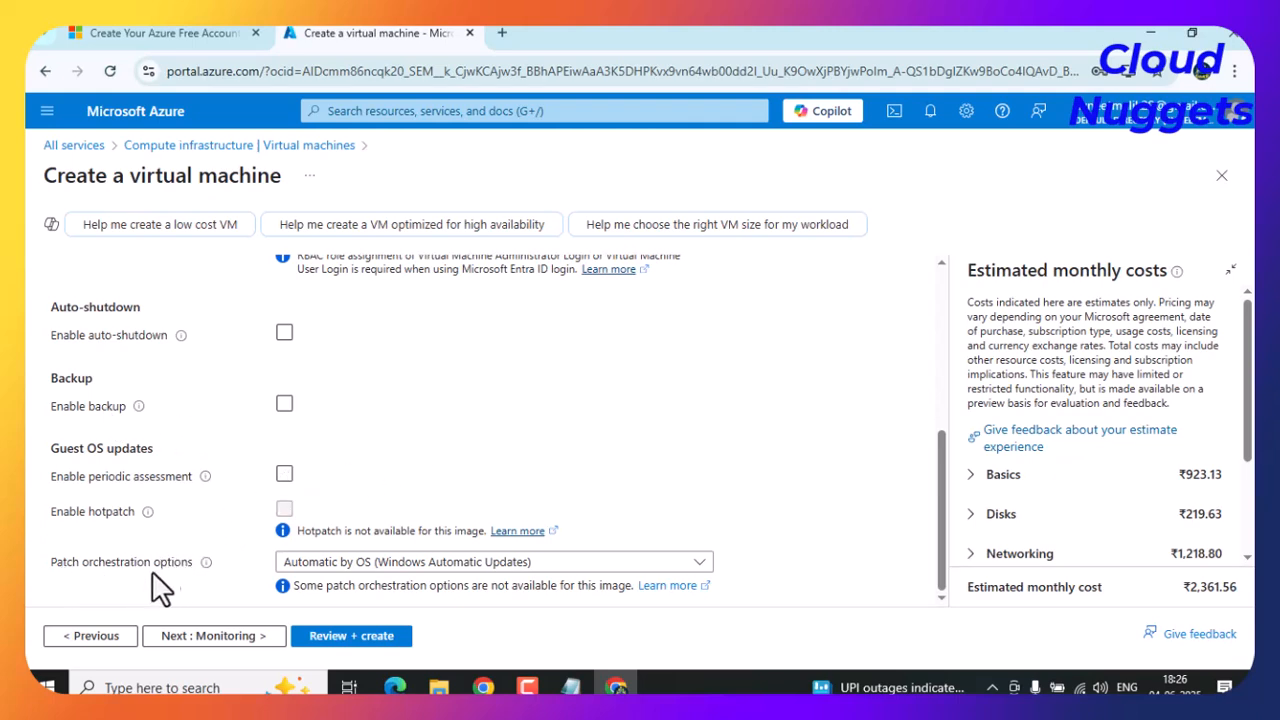
mouse_move(206, 566)
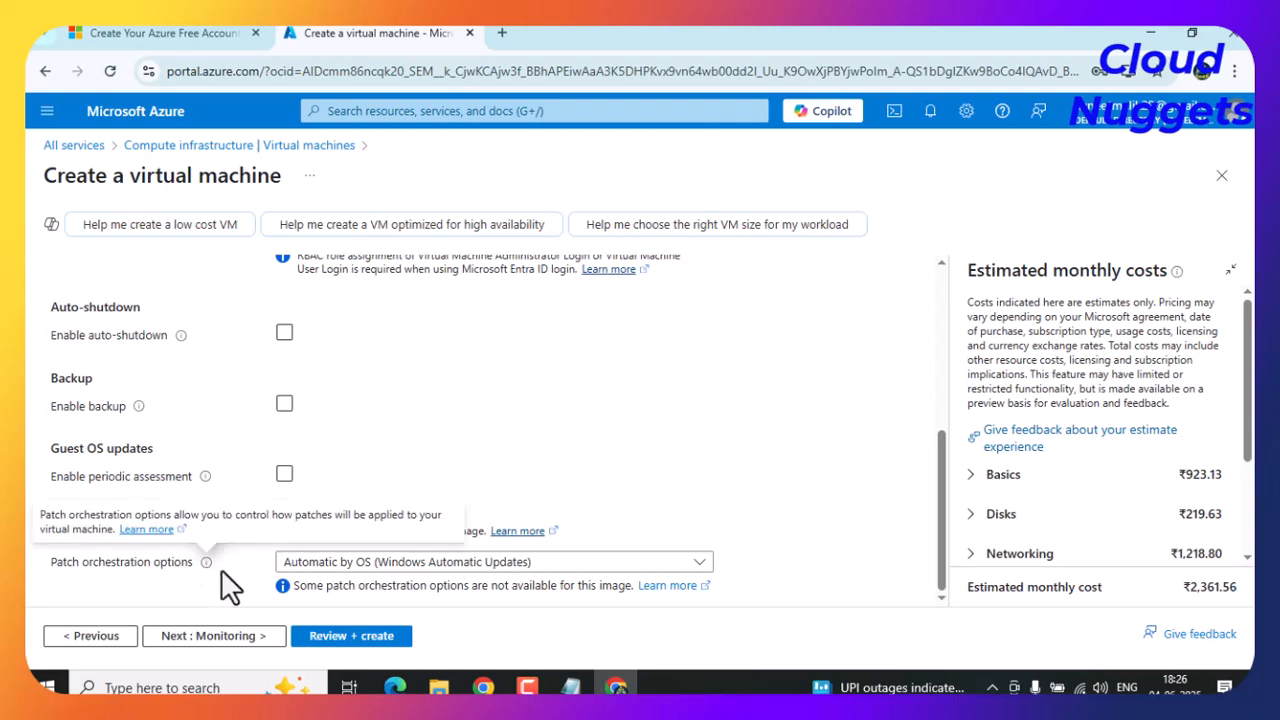
click(525, 565)
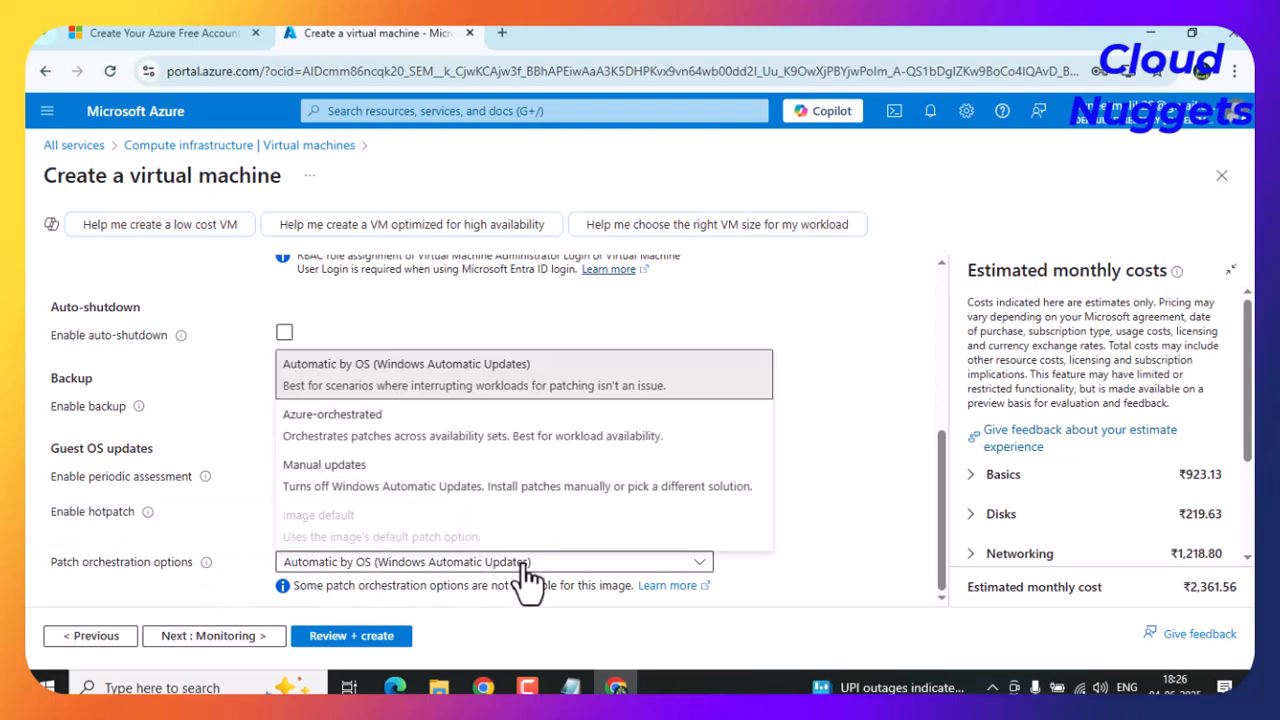
click(370, 480)
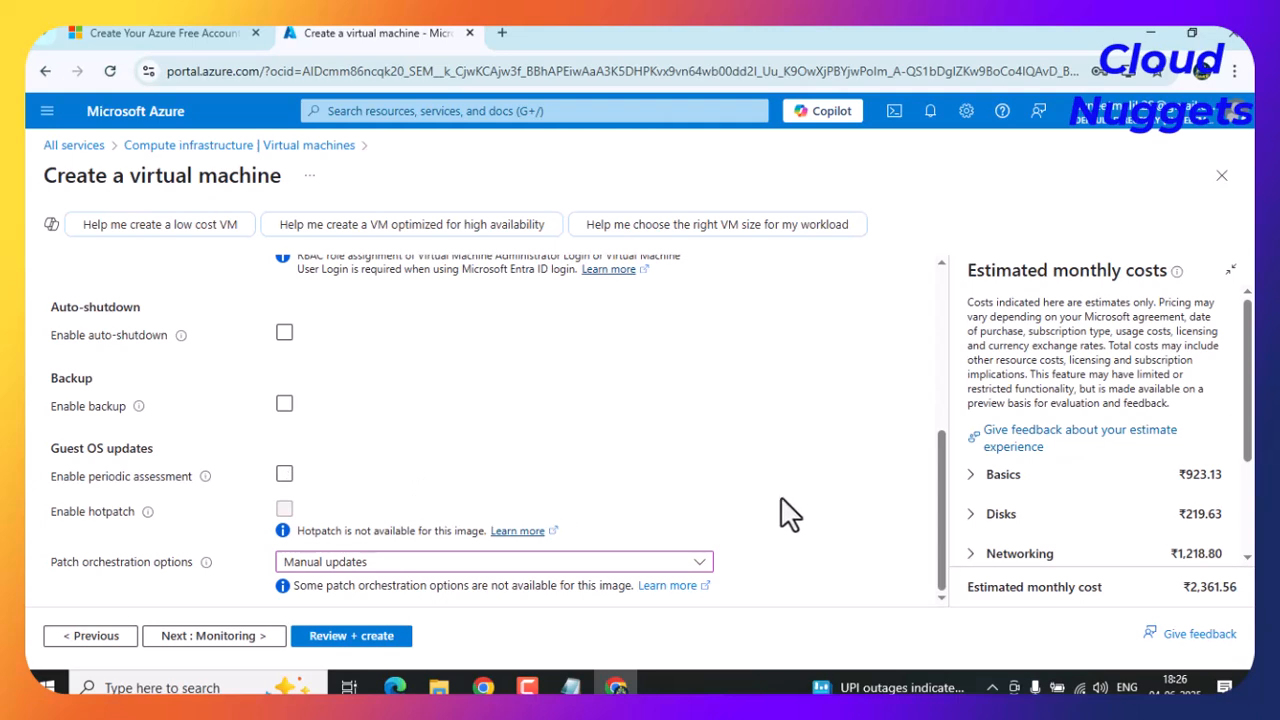
click(286, 475)
click(284, 405)
Continue to the monitoring settings and view the setup of the recommended alert rules.
click(229, 637)
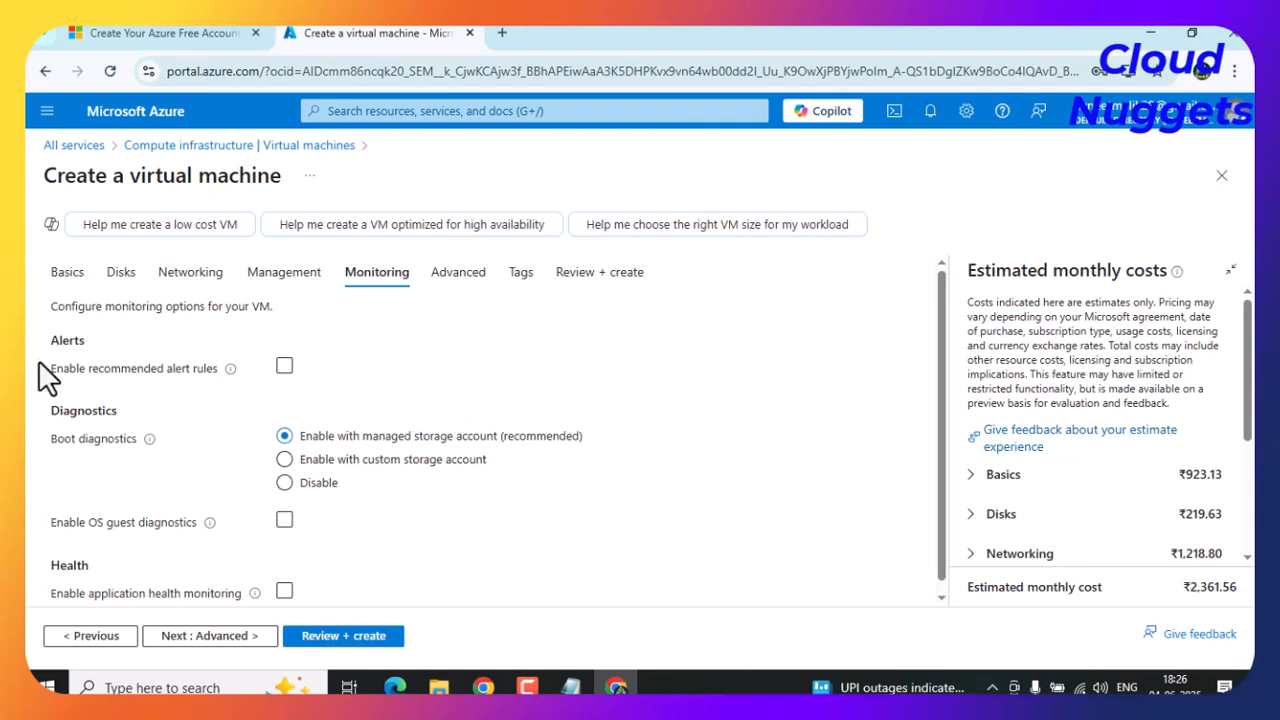
click(284, 368)
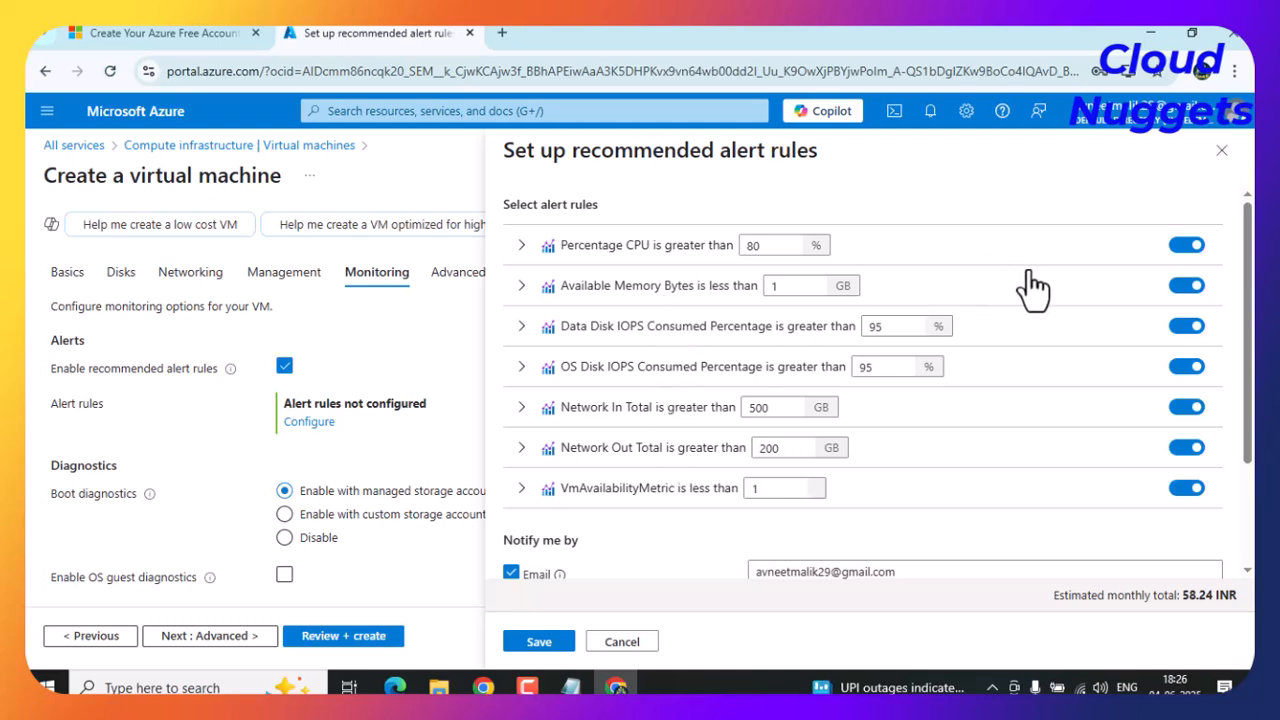
click(1222, 150)
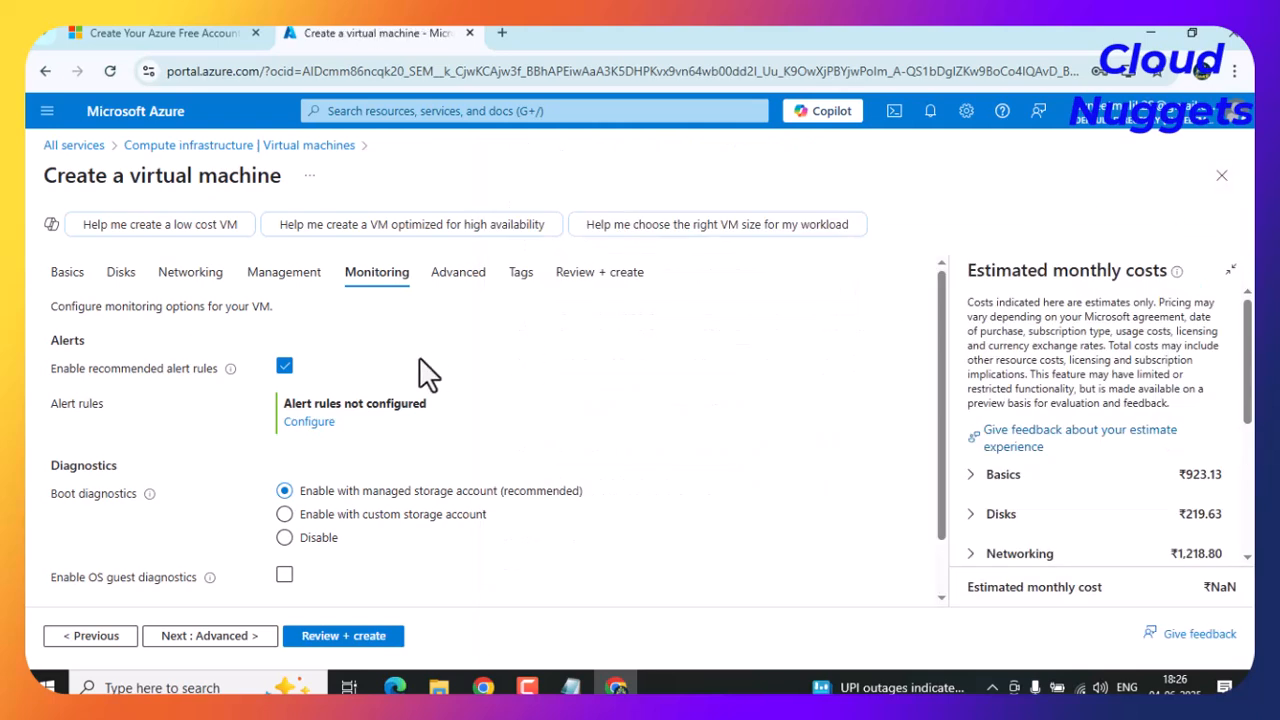
Turn off the recommended alert rules and disable boot diagnostics.
click(284, 366)
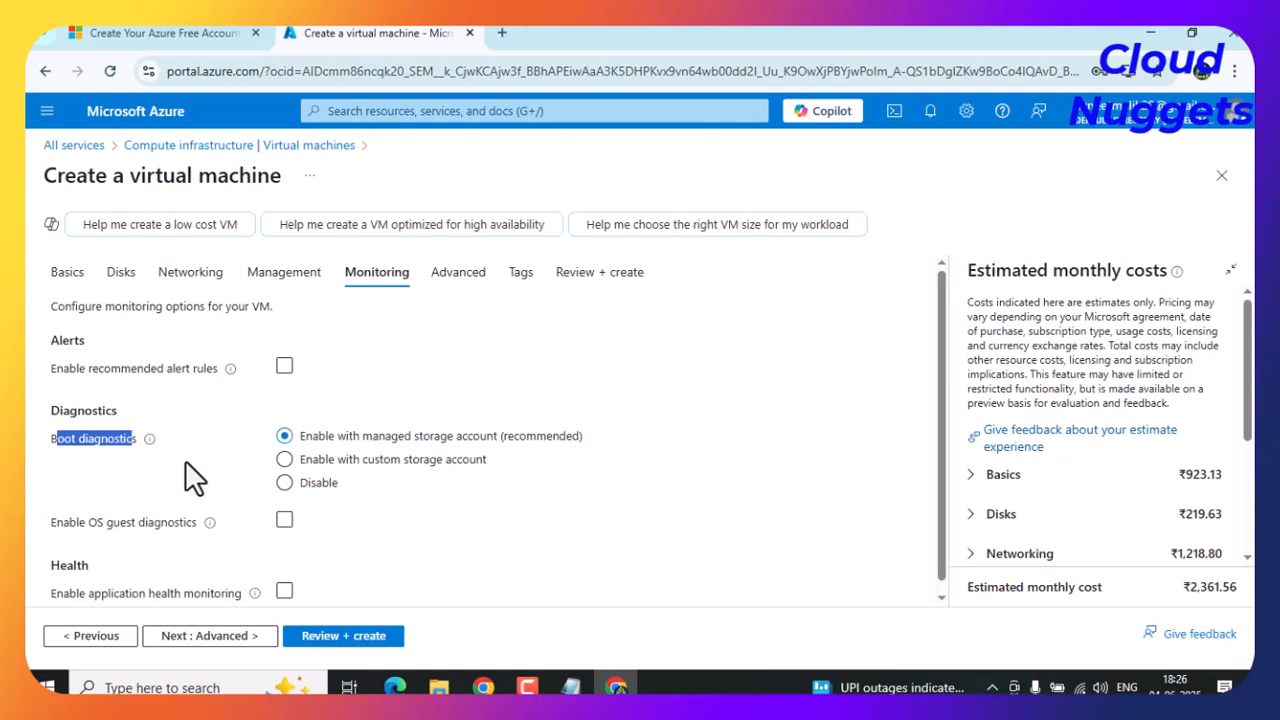
click(287, 483)
scroll(693, 512, down, 1)
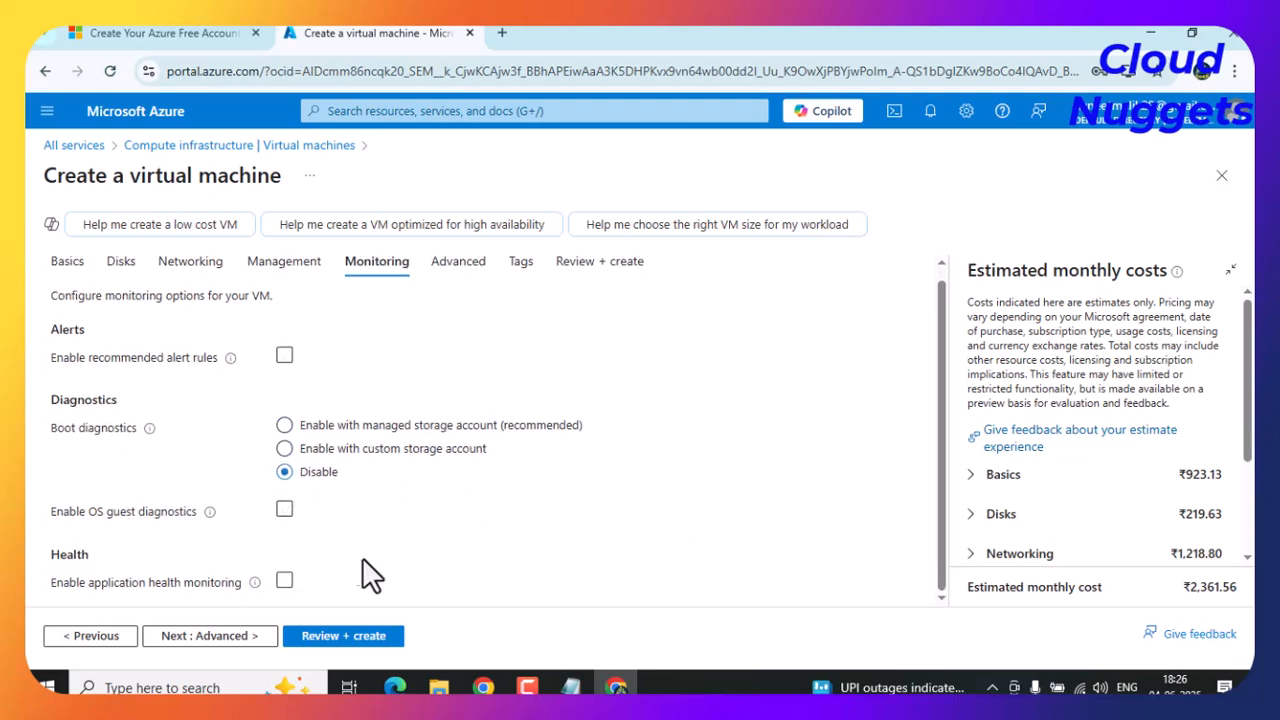
Continue to the advanced settings and review the extension, custom data, user data, host and capacity reservation options.
click(212, 636)
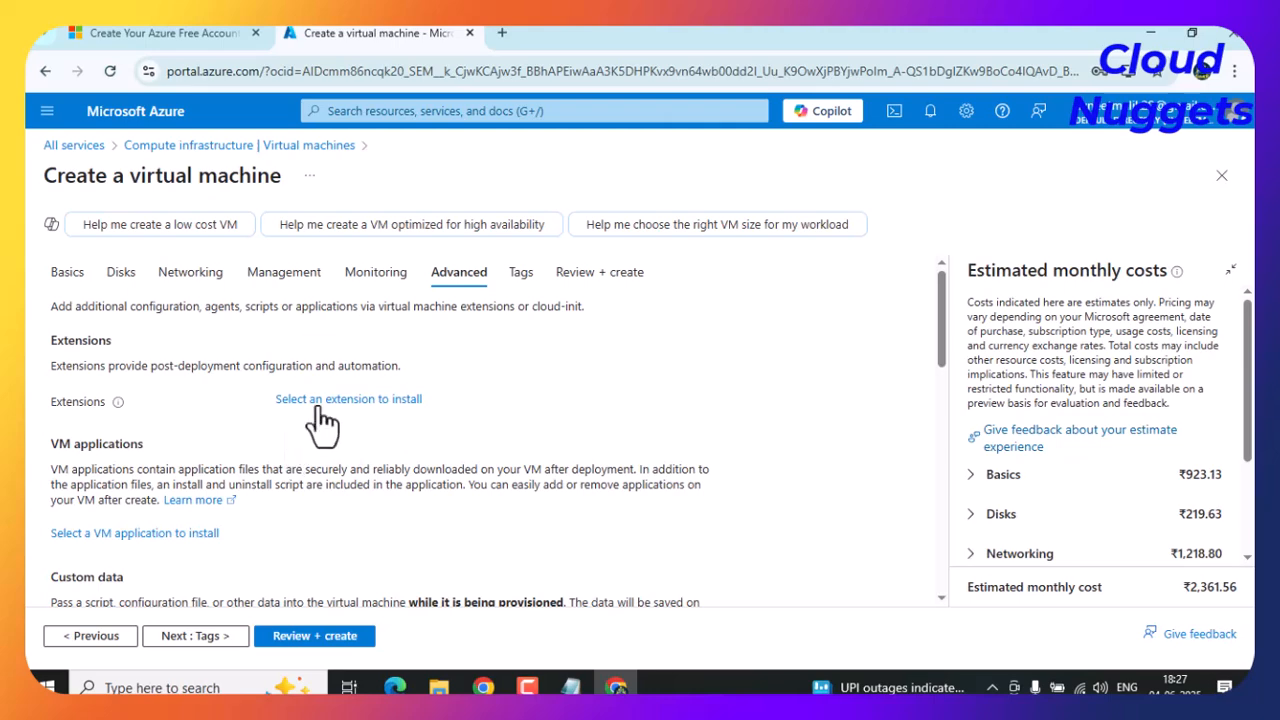
scroll(392, 420, down, 2)
click(333, 497)
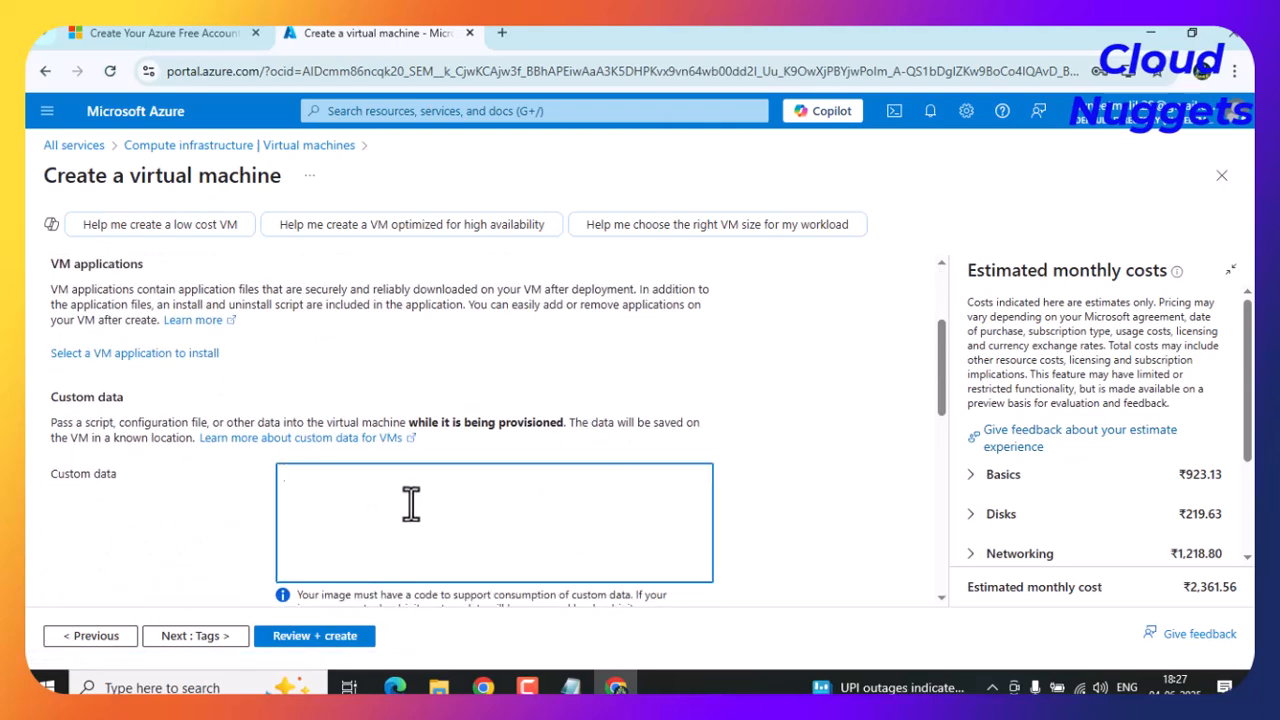
scroll(411, 503, down, 4)
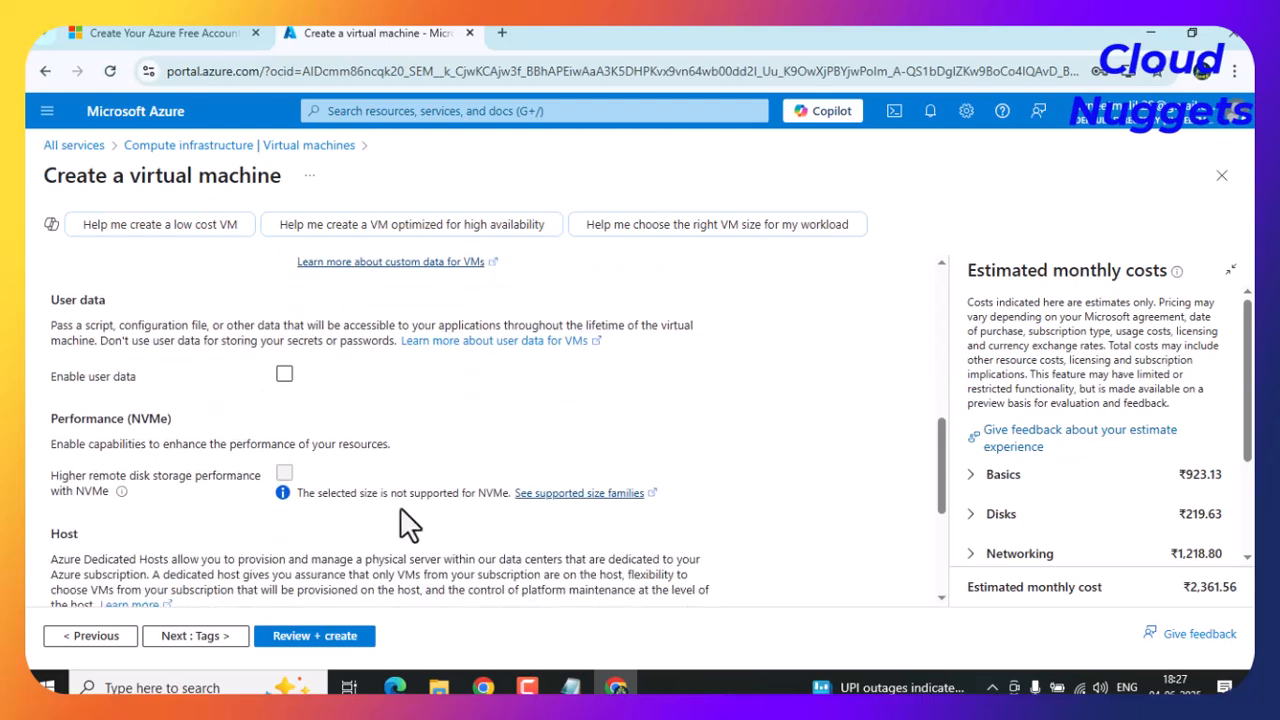
scroll(405, 515, down, 3)
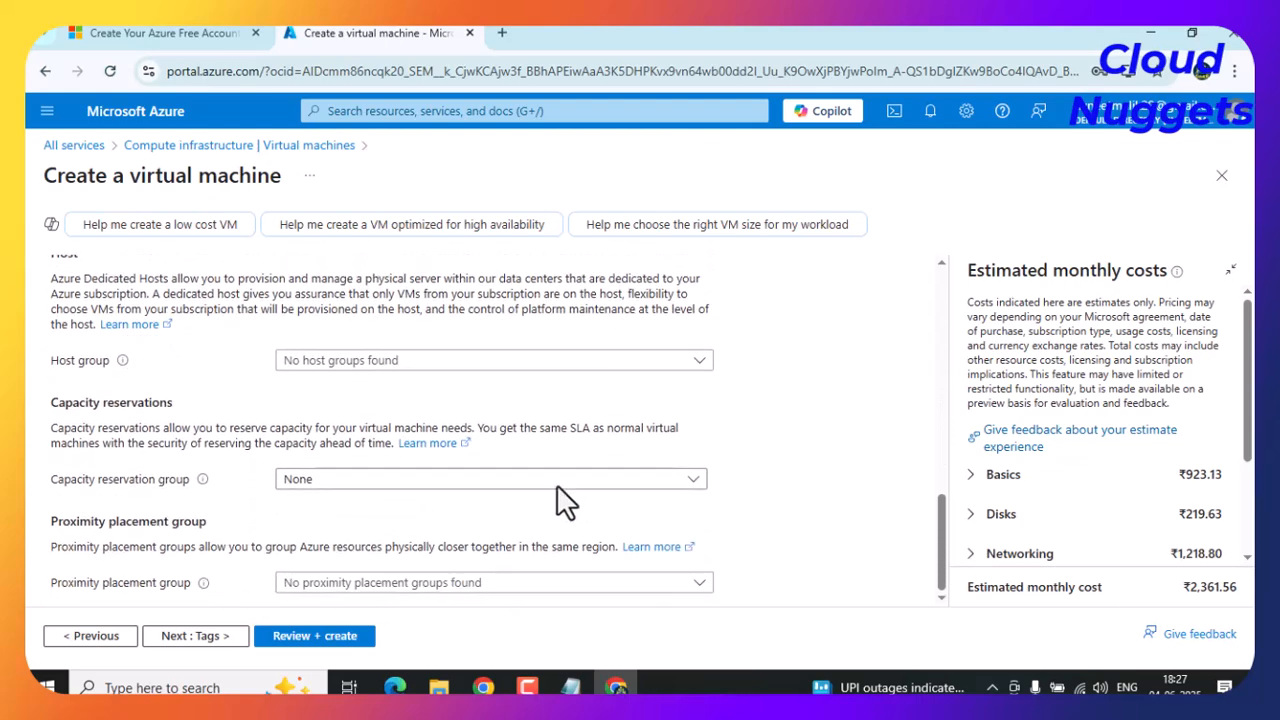
Leave the tags empty, check the price and configuration summary in the final review, and create the virtual machine.
click(190, 645)
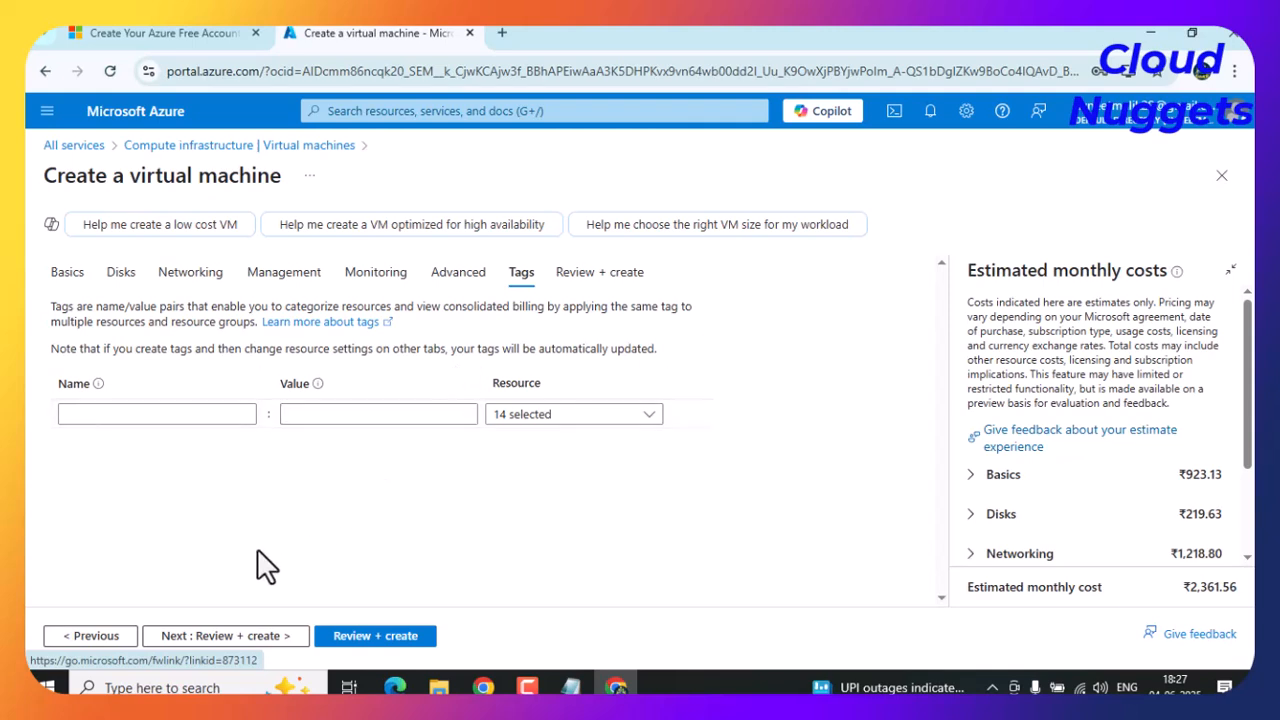
click(243, 636)
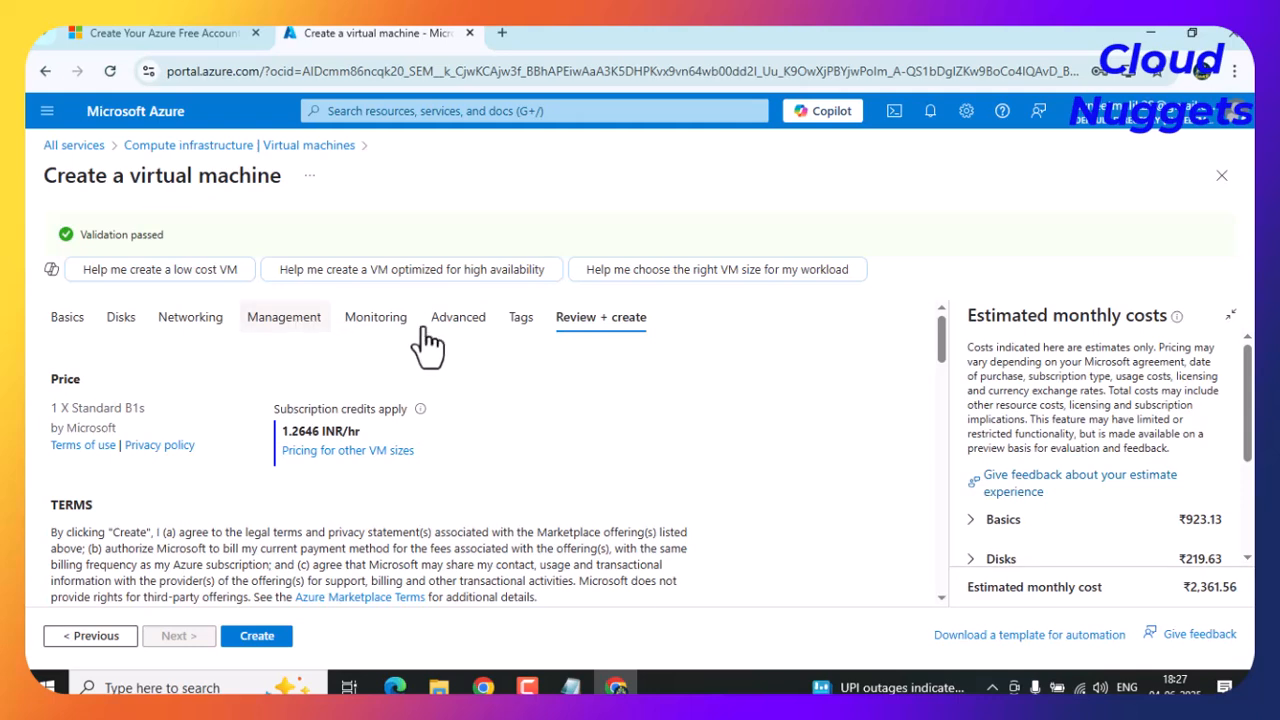
drag(52, 405, 205, 440)
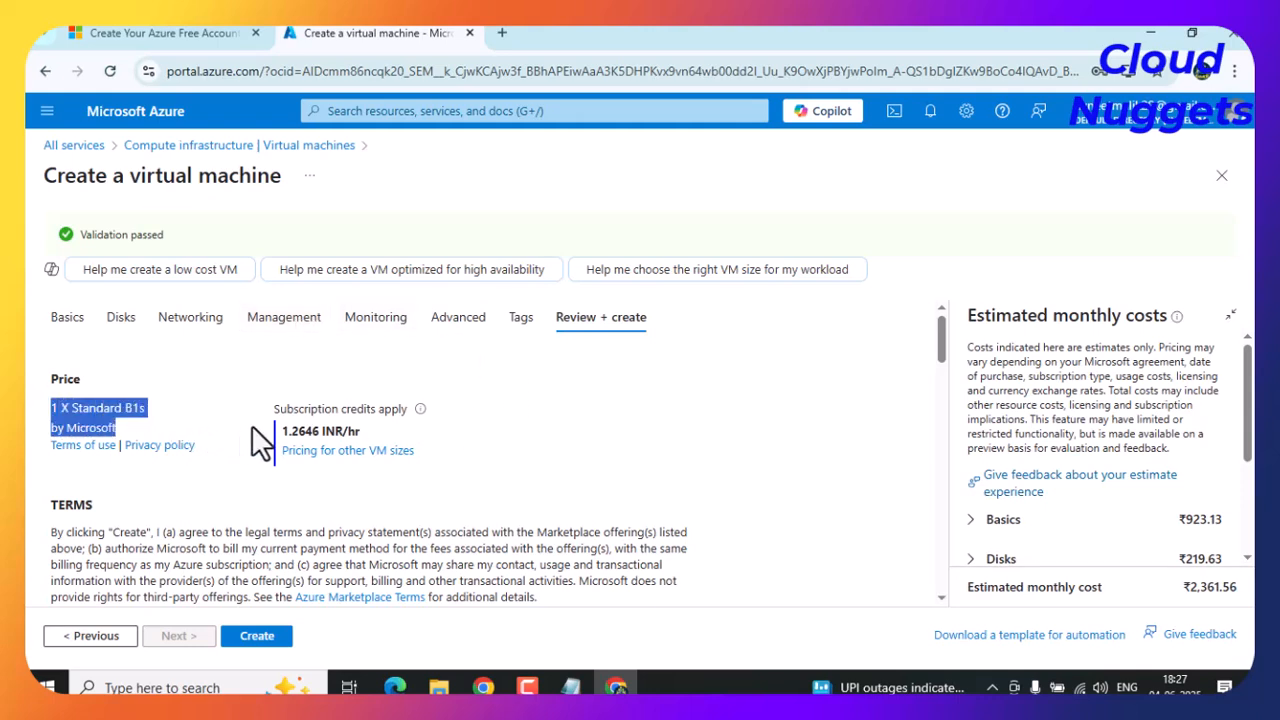
drag(379, 431, 311, 432)
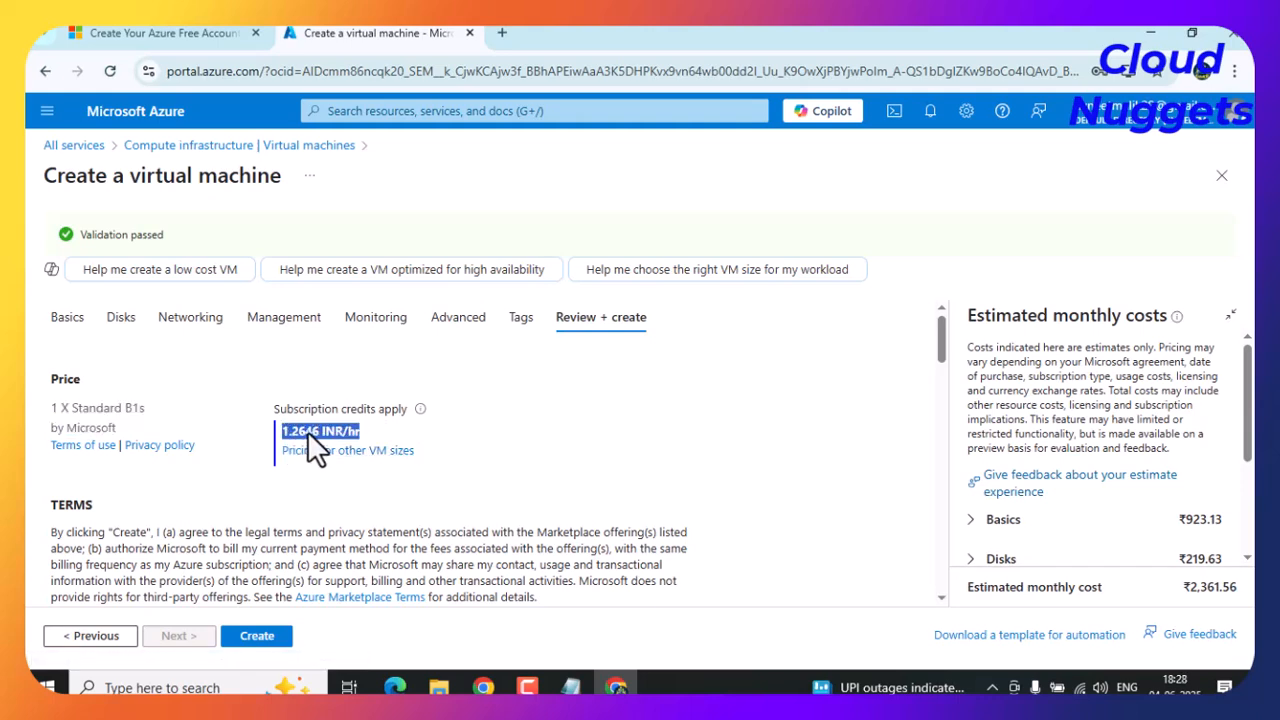
click(372, 432)
scroll(585, 505, down, 3)
scroll(585, 505, down, 10)
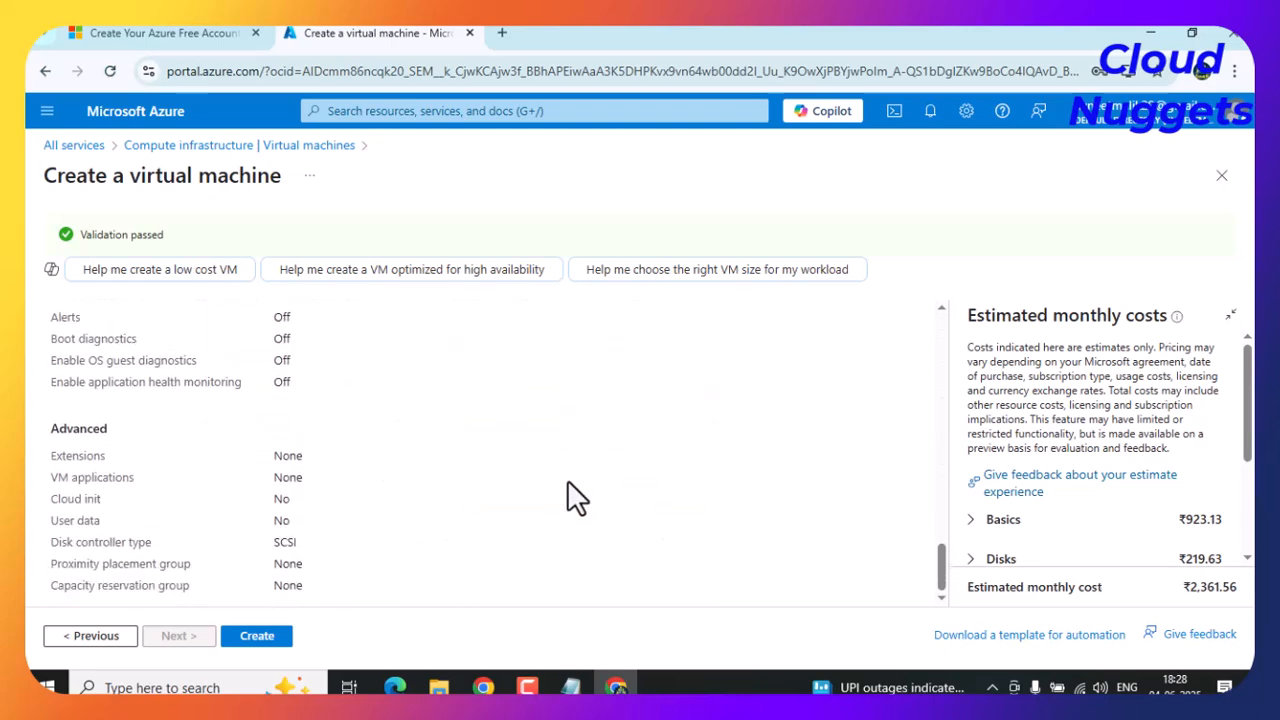
click(252, 636)
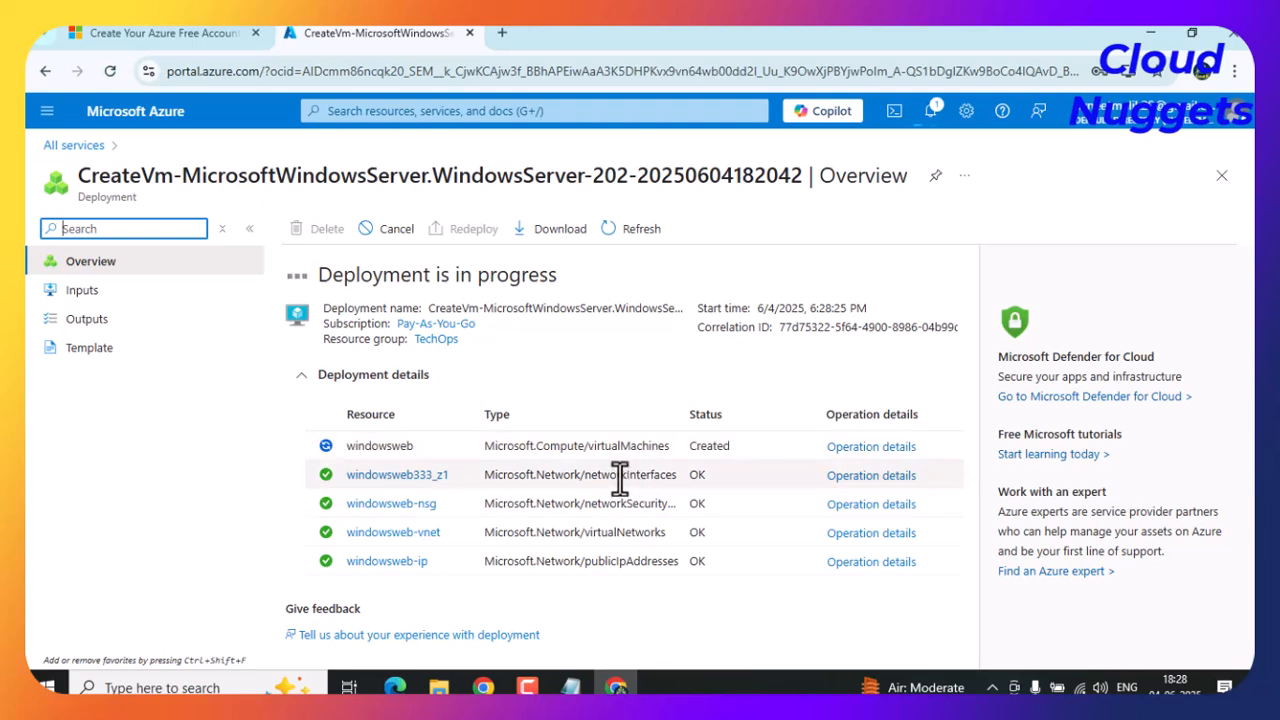
Open the list of virtual machines and check the deployment status of windowsweb.
click(368, 111)
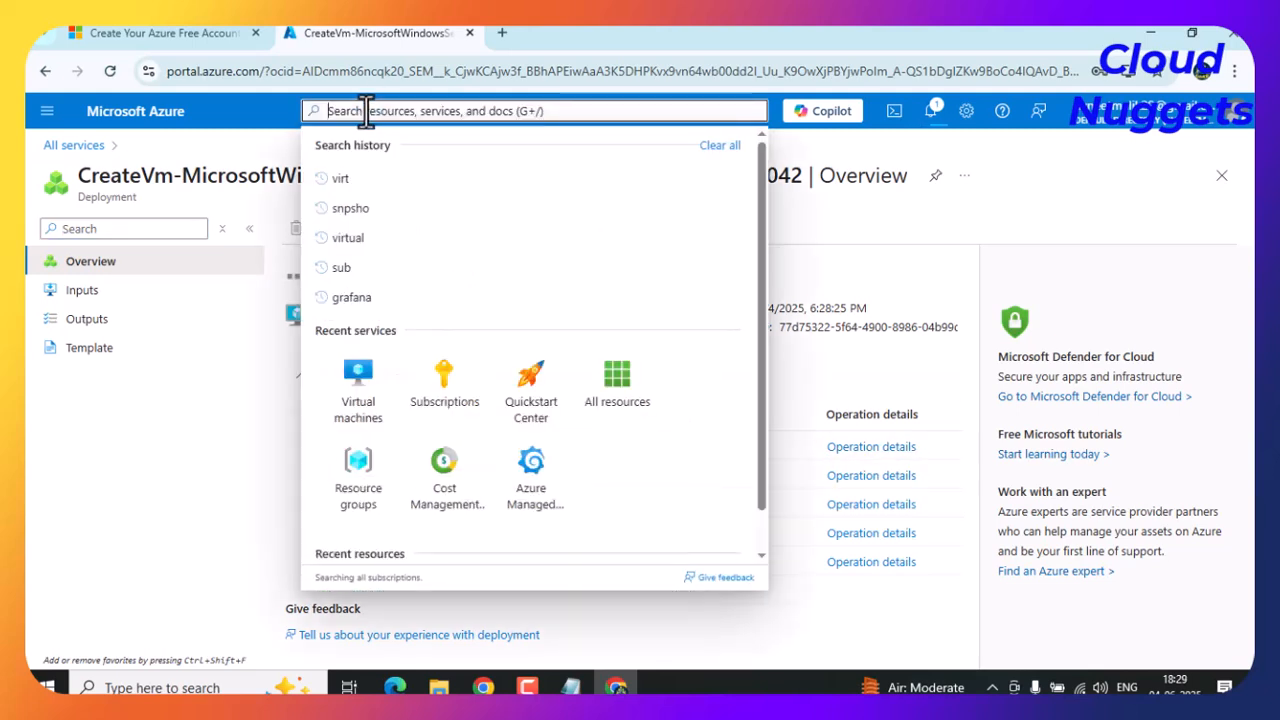
click(360, 400)
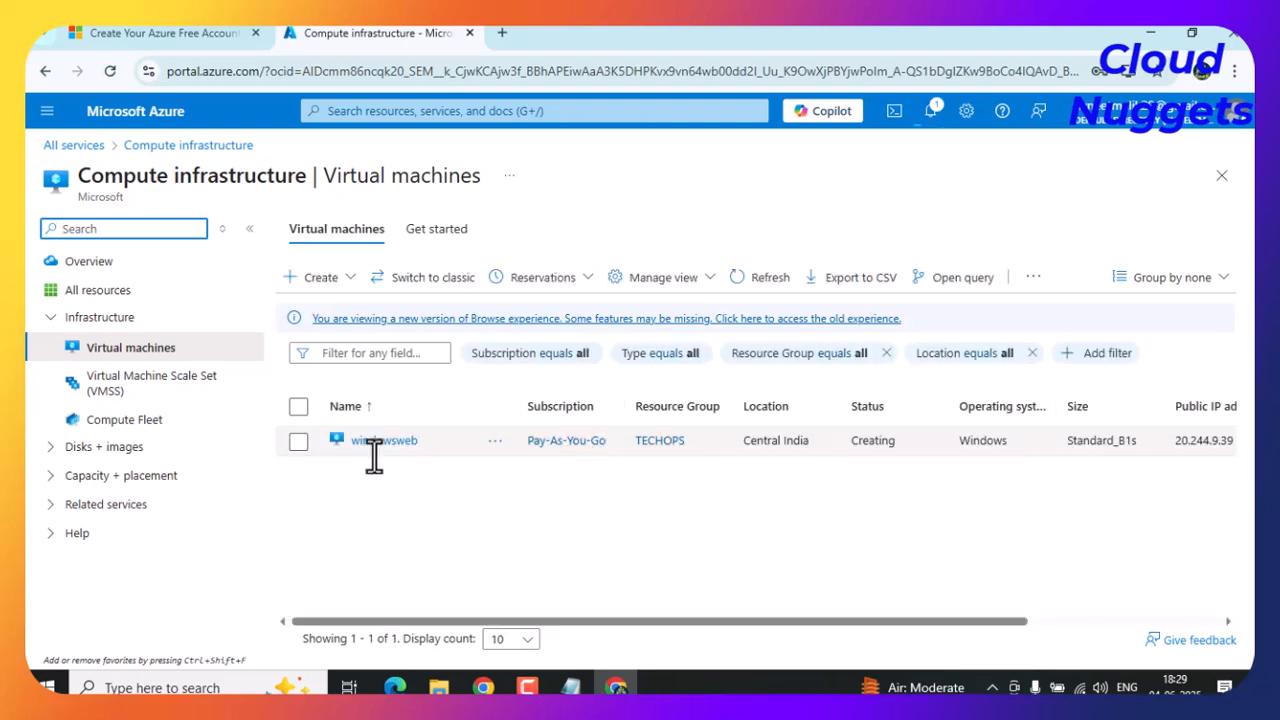
click(368, 483)
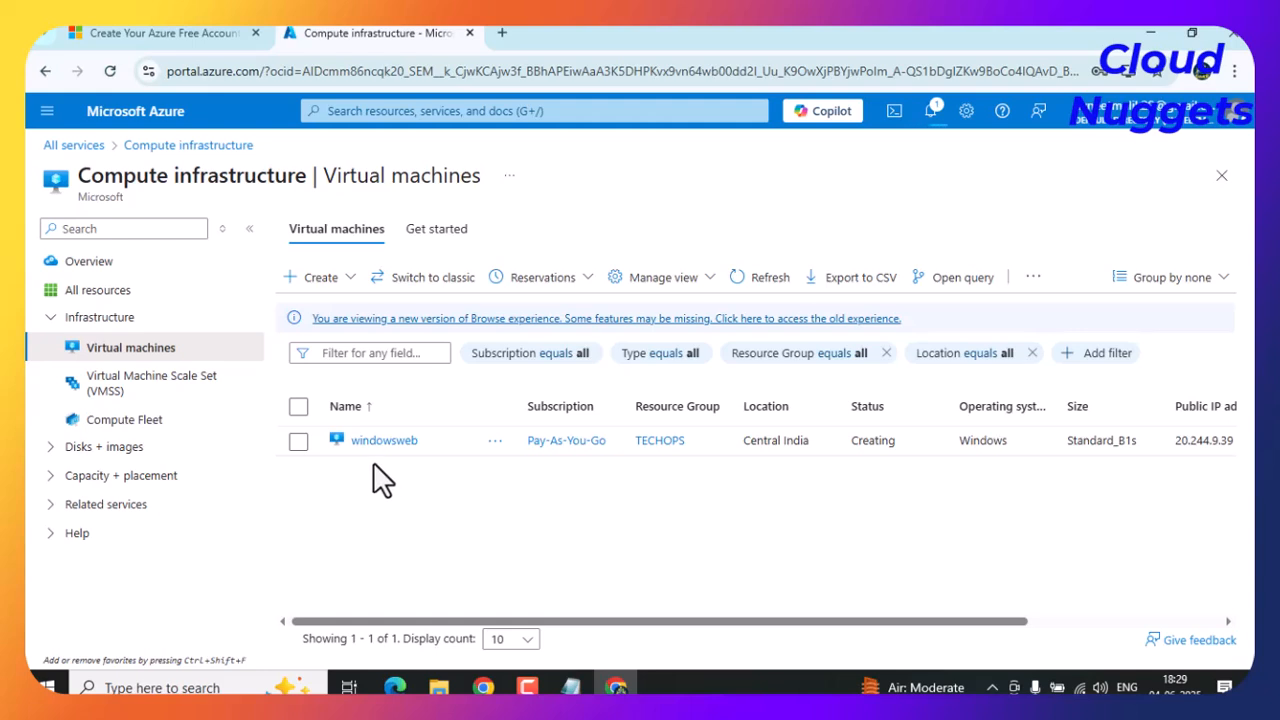
double_click(873, 441)
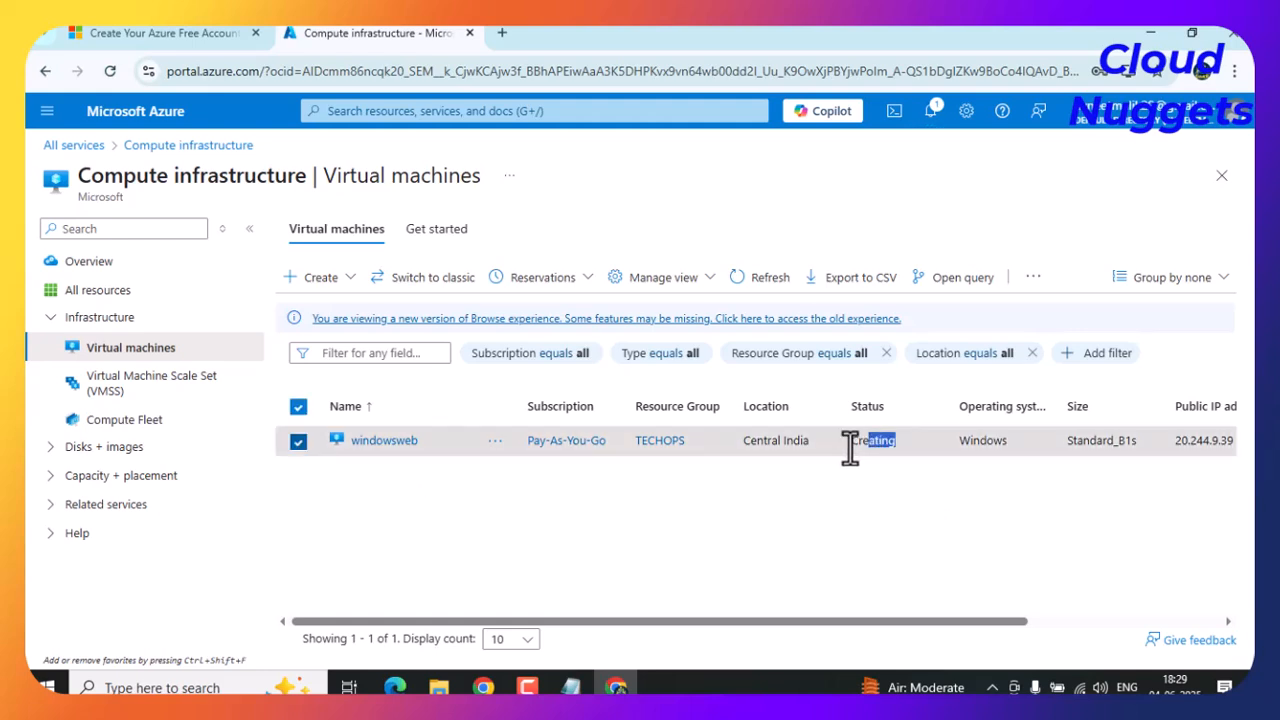
click(471, 483)
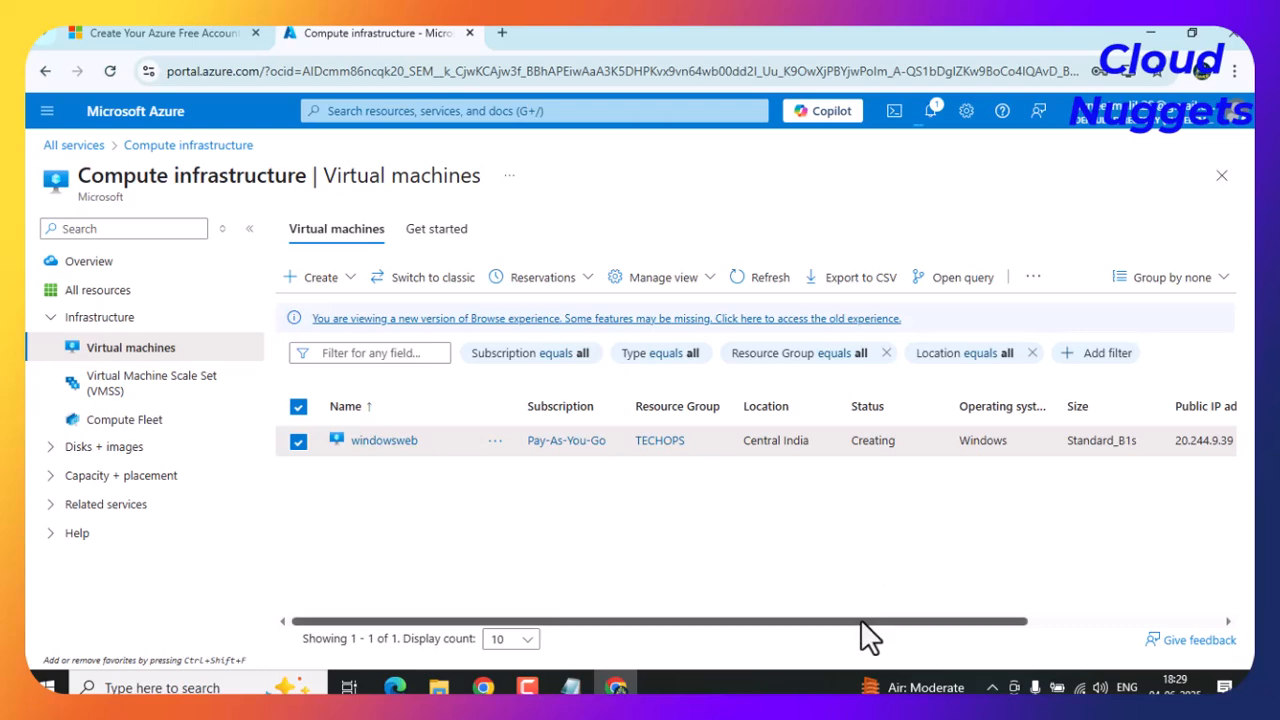
drag(867, 620, 718, 628)
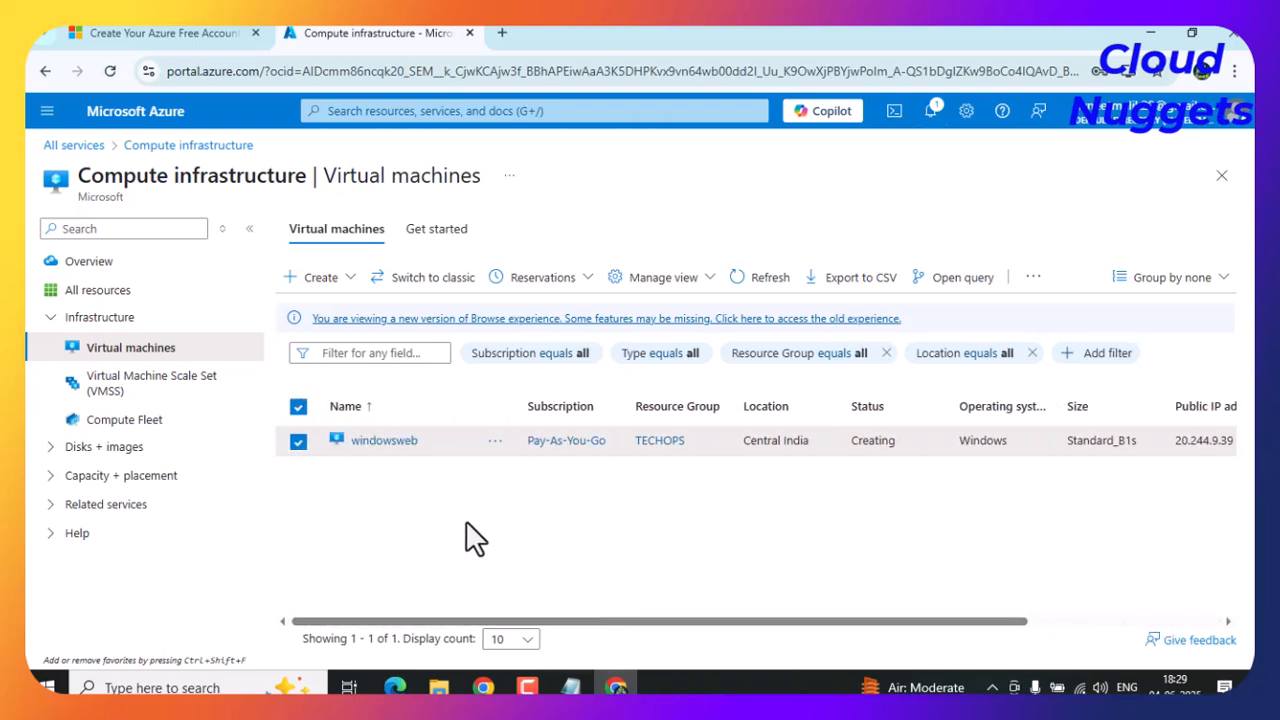
Start creating another virtual machine and assign it to the TechOps resource group.
click(330, 285)
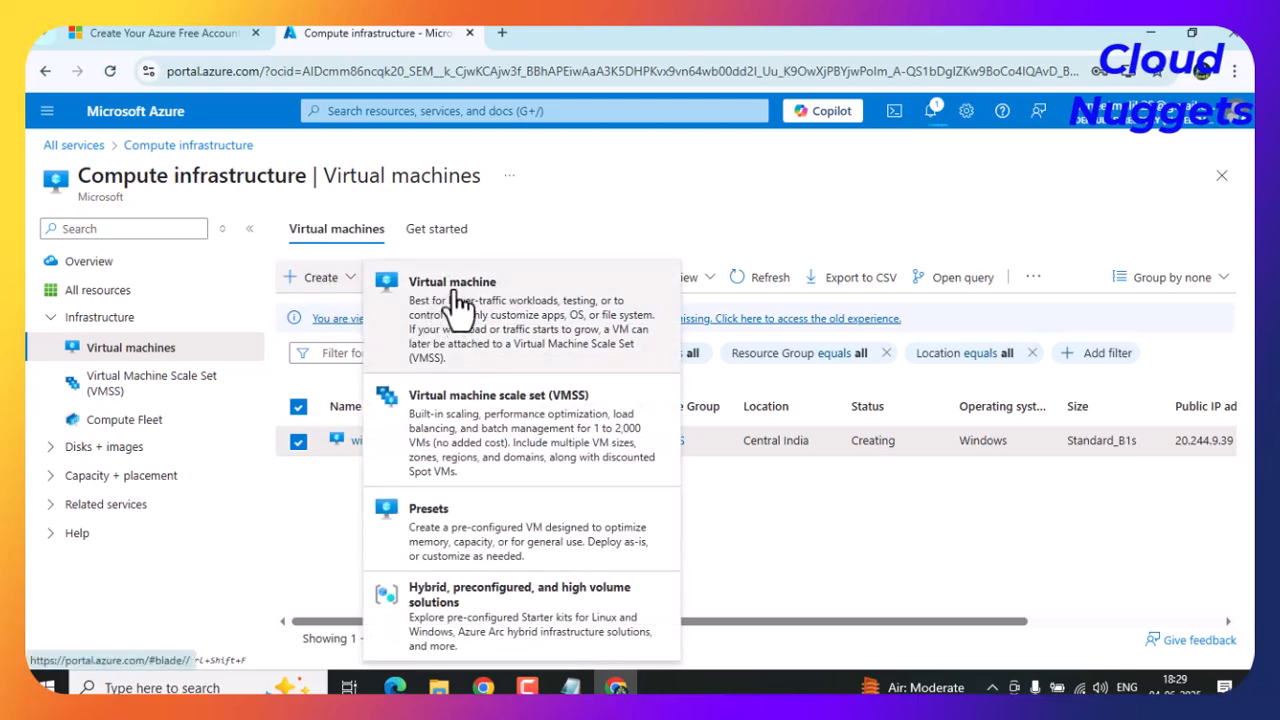
click(455, 300)
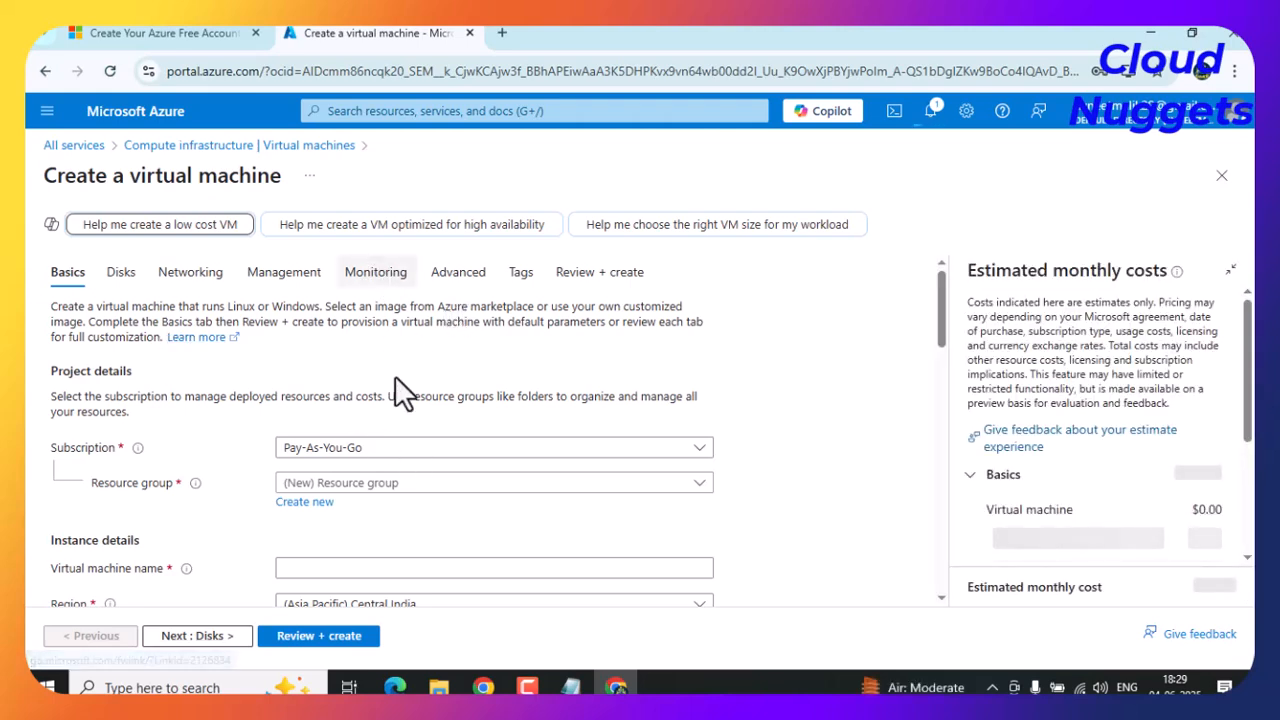
click(453, 486)
click(737, 391)
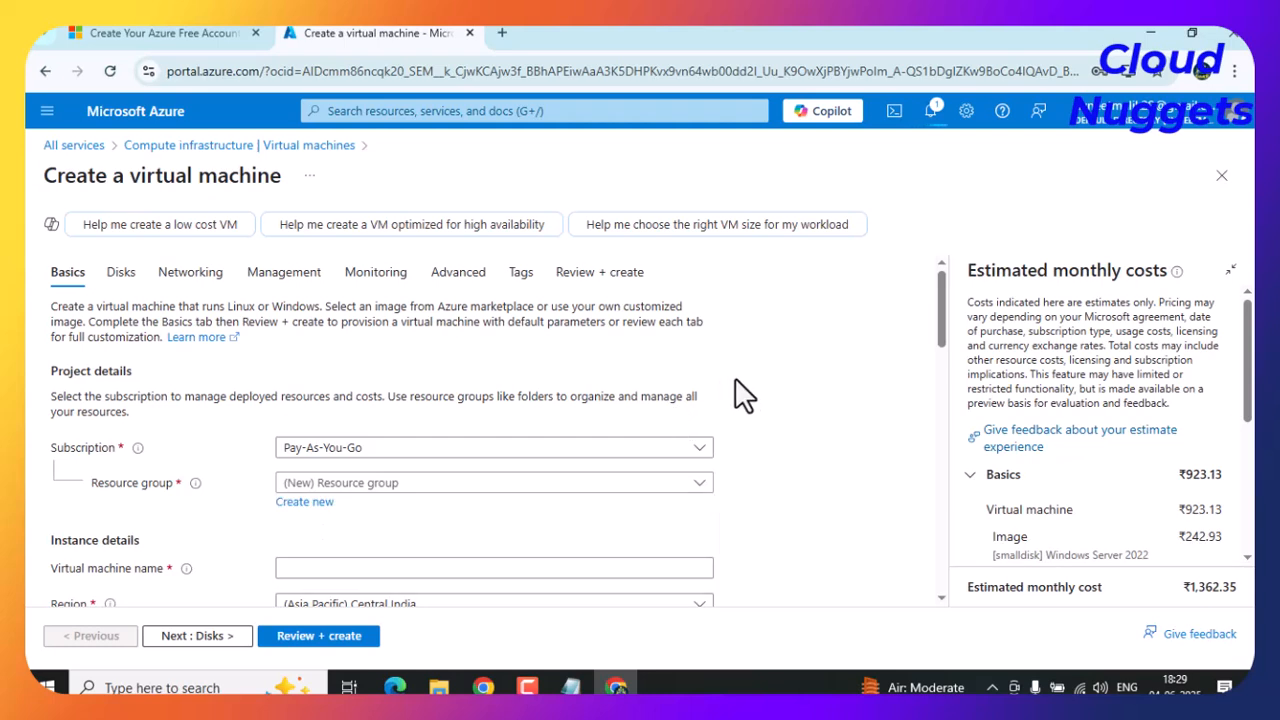
click(503, 484)
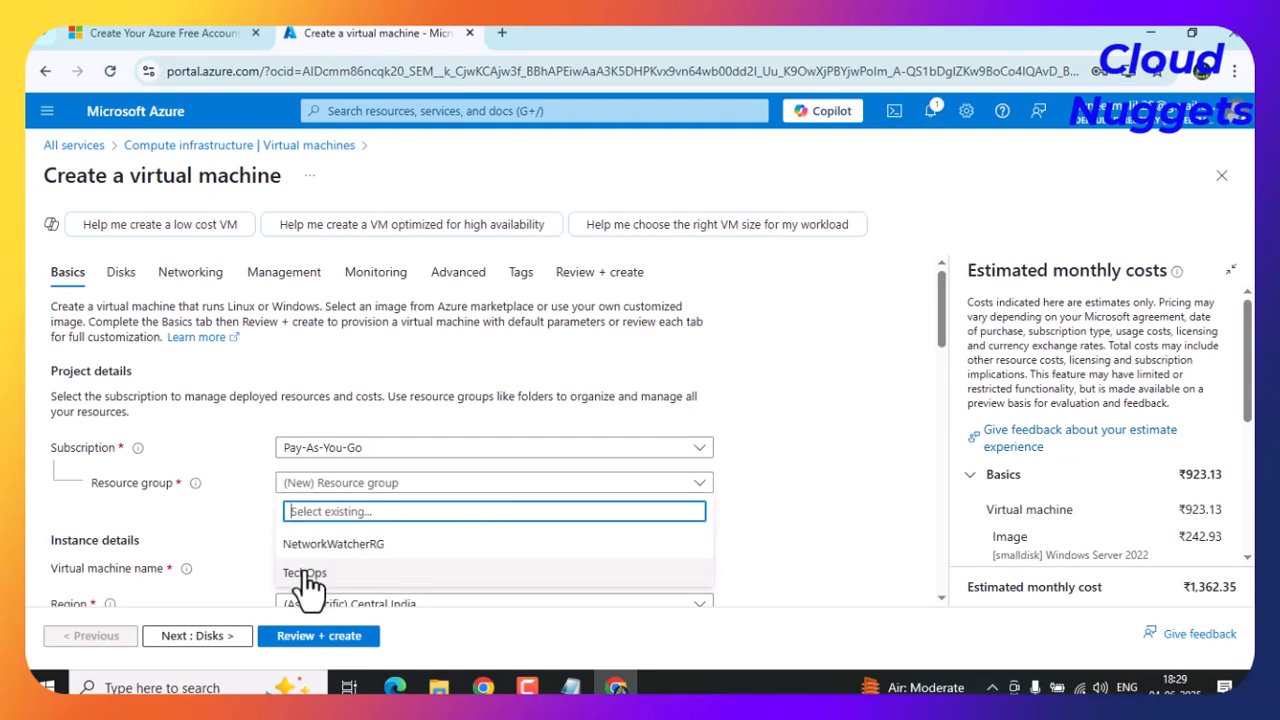
click(463, 578)
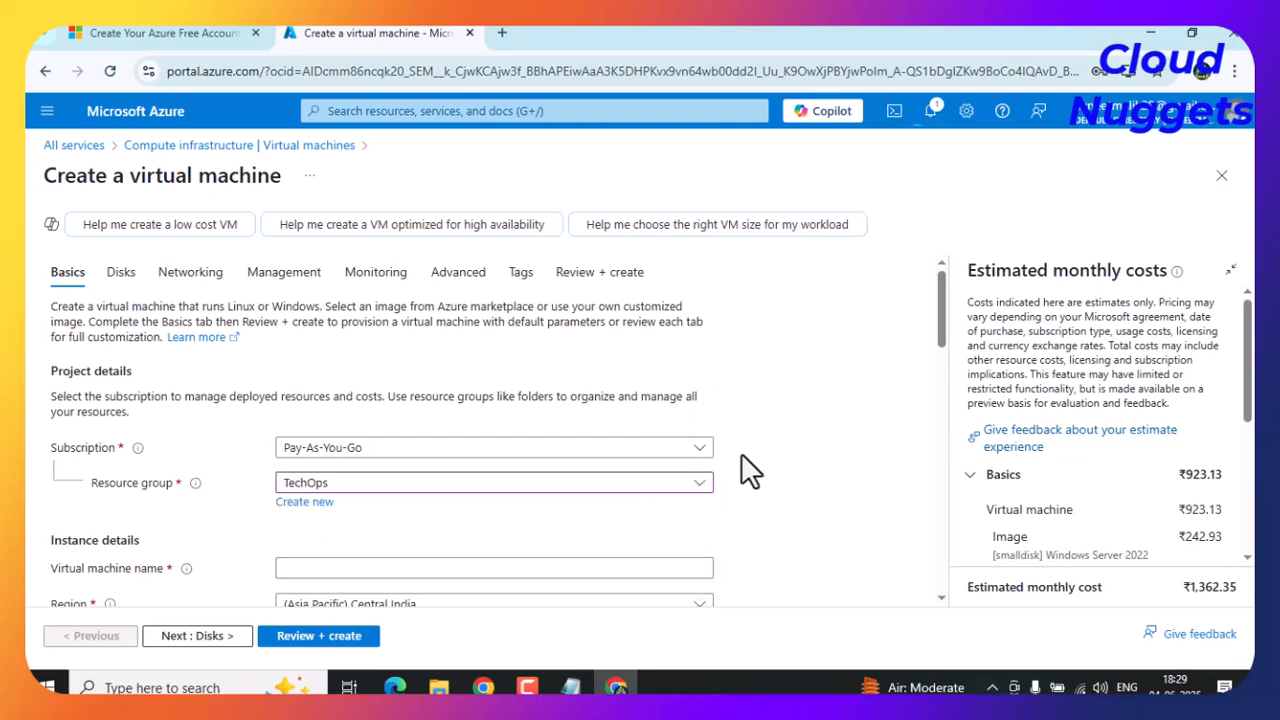
Name the new virtual machine linuxserver.
scroll(752, 470, down, 2)
click(305, 388)
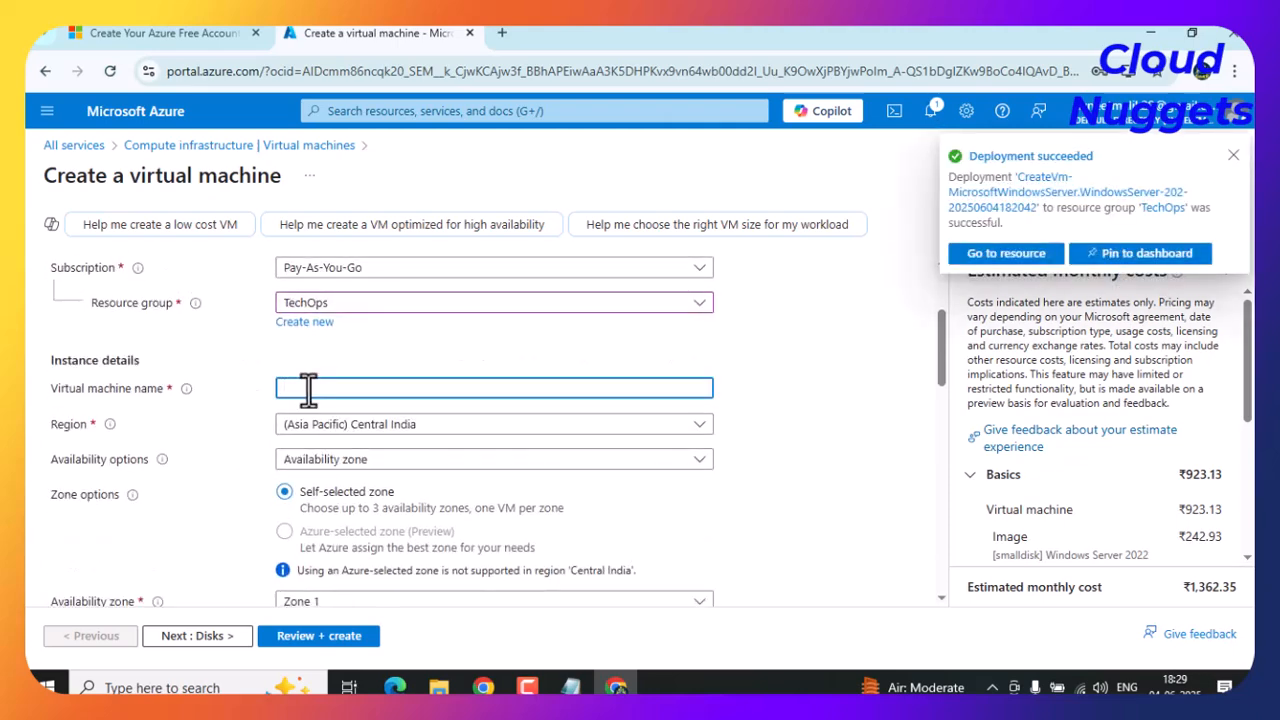
text(linux)
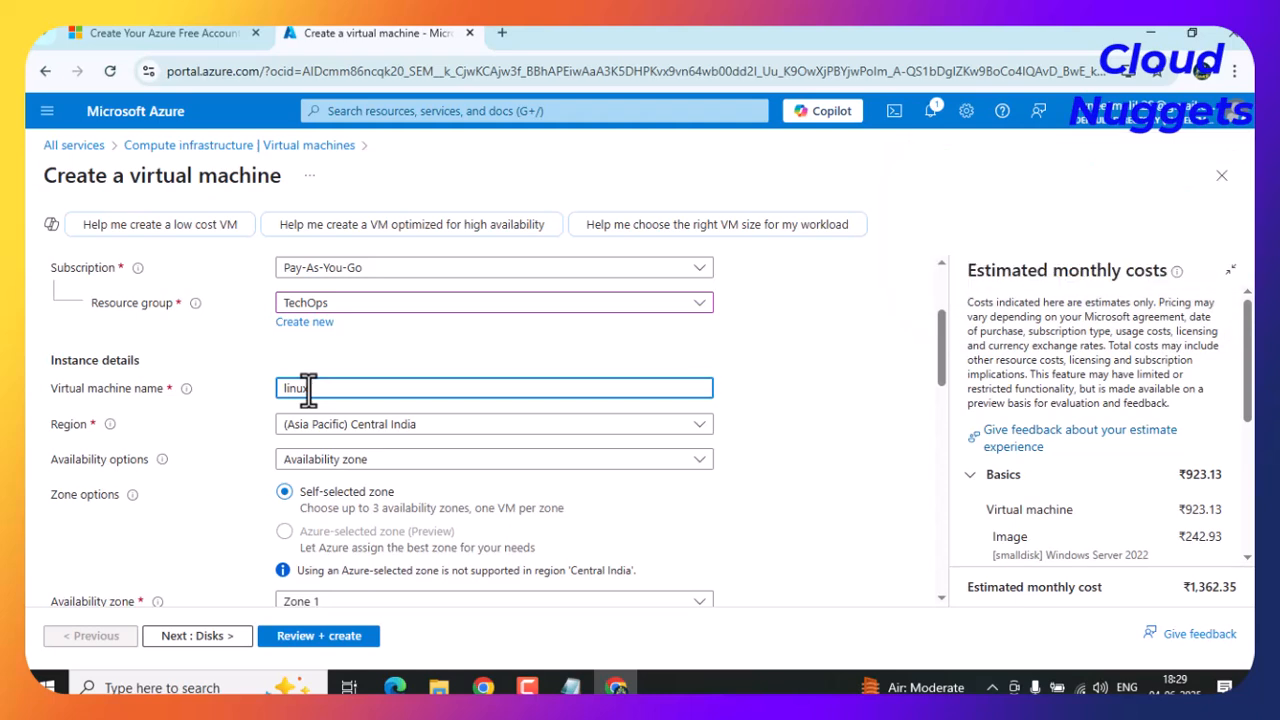
text(server)
click(814, 363)
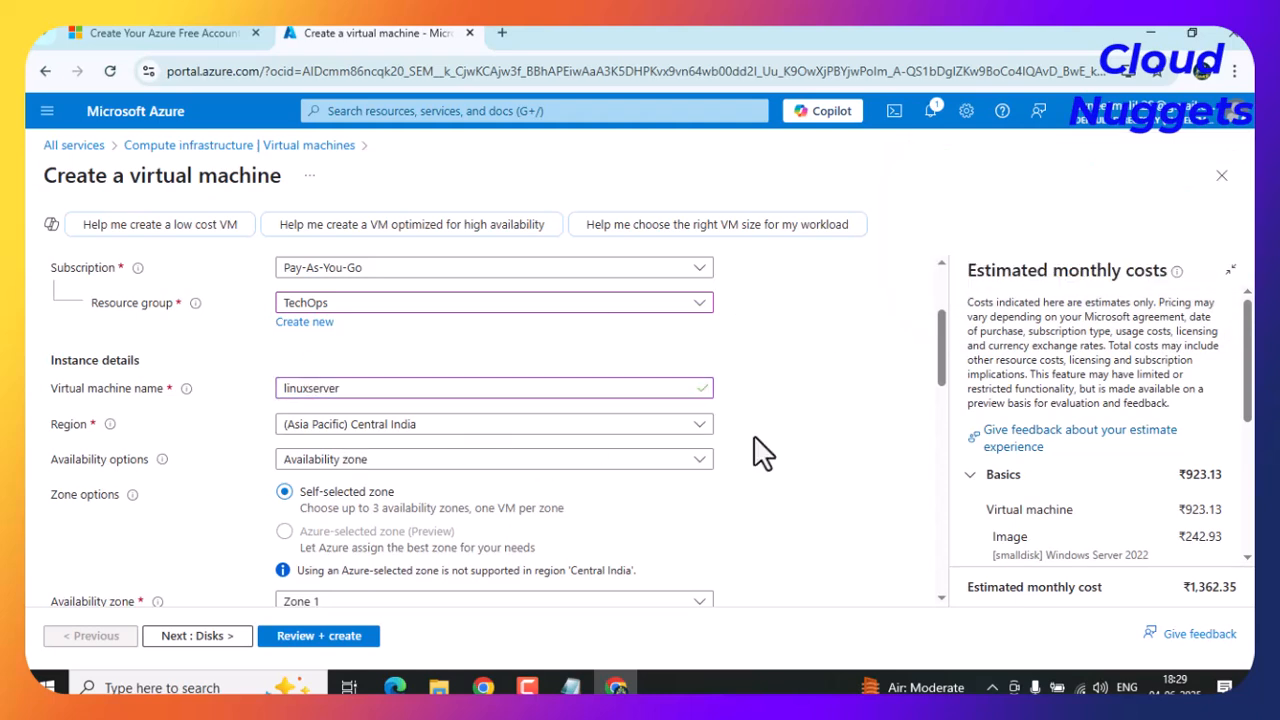
Browse the available operating system images and select Ubuntu Server 24.04 LTS - x64 Gen2 for the virtual machine.
scroll(751, 449, down, 3)
scroll(780, 398, down, 3)
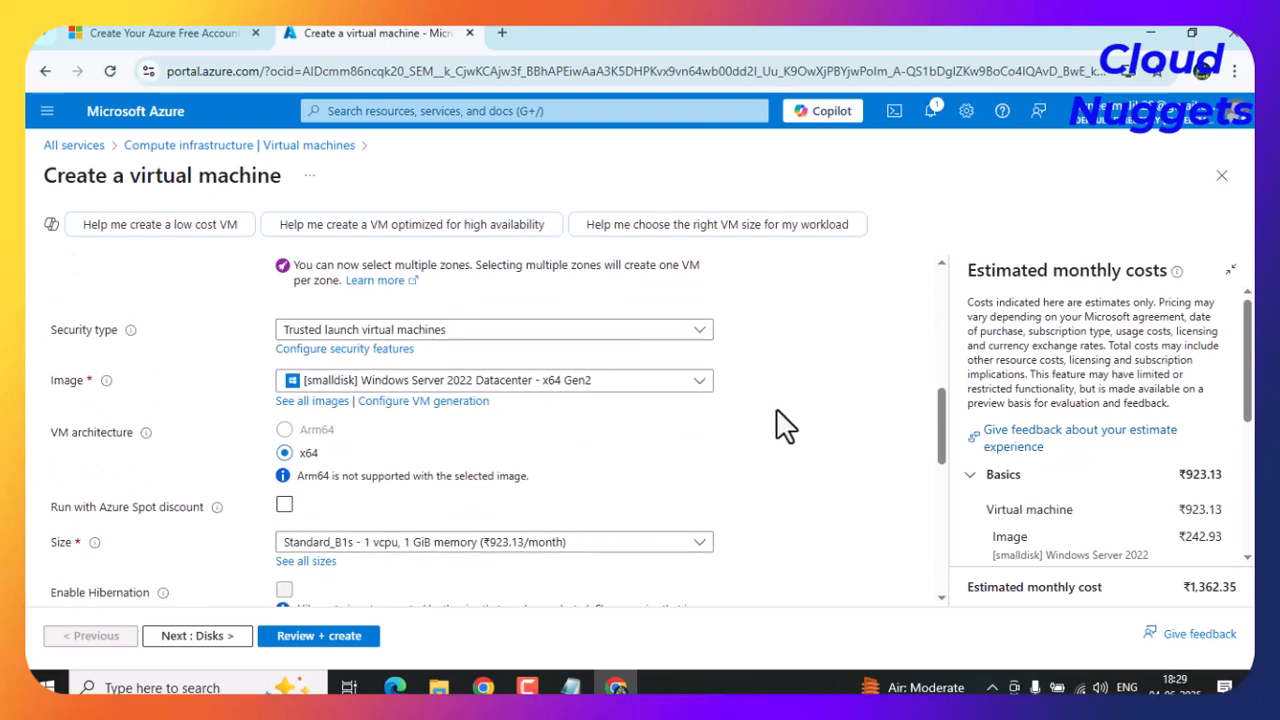
scroll(780, 429, down, 2)
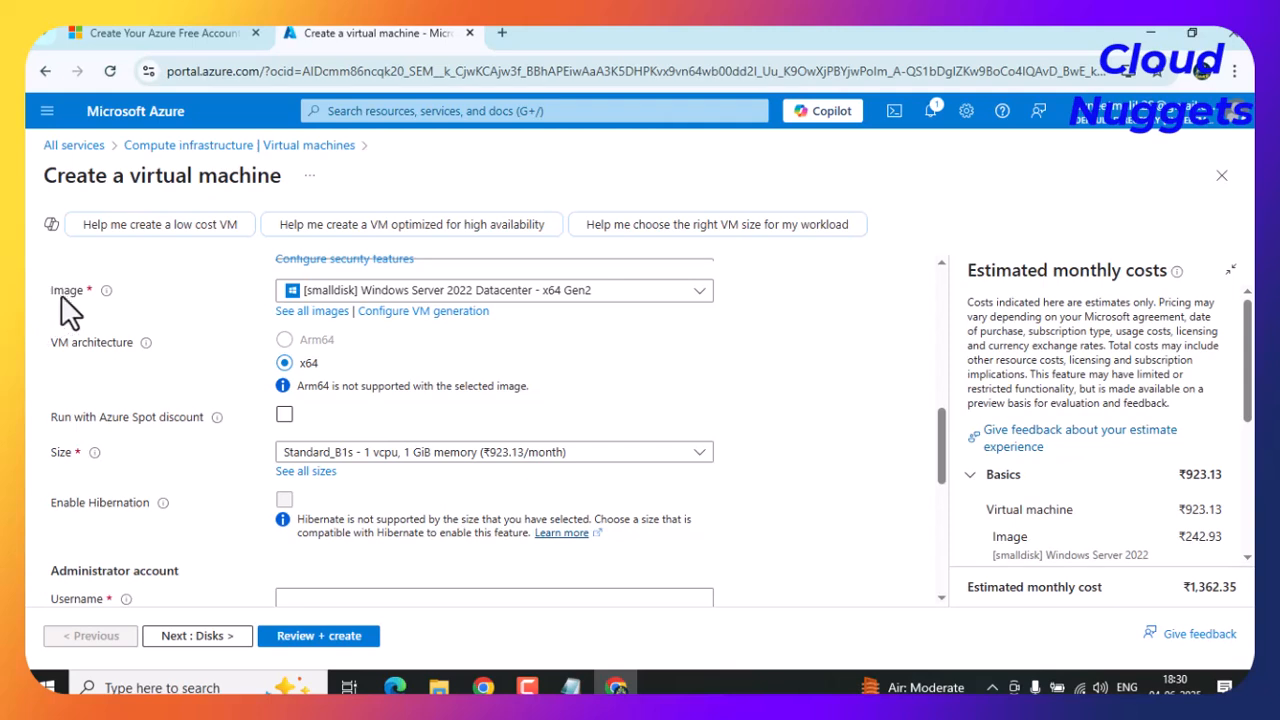
drag(51, 291, 86, 291)
click(699, 298)
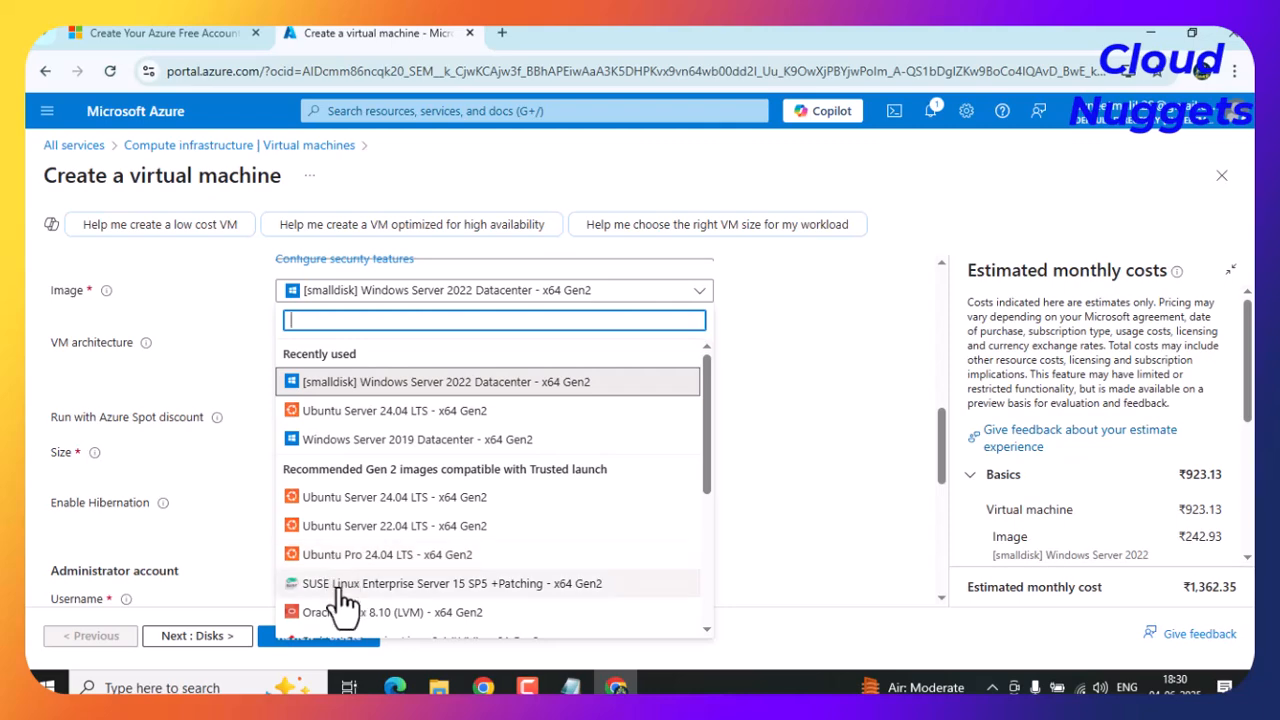
scroll(447, 560, down, 1)
scroll(447, 556, down, 3)
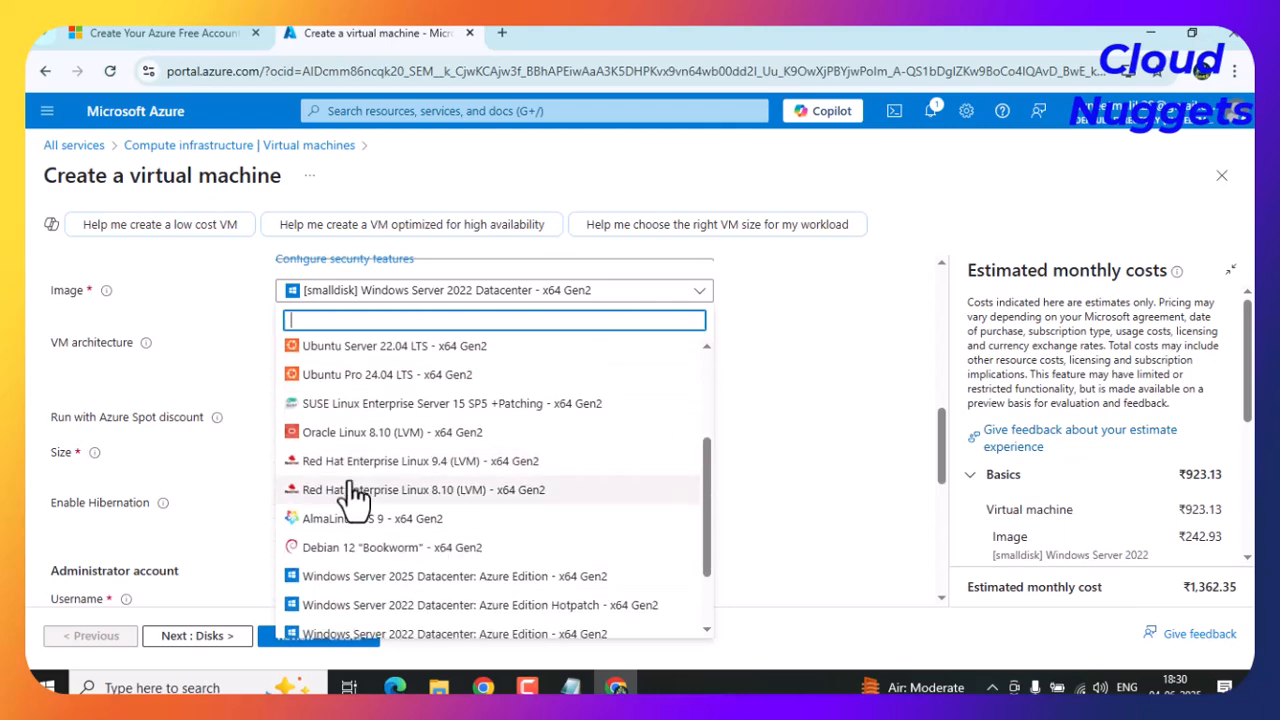
scroll(427, 475, up, 4)
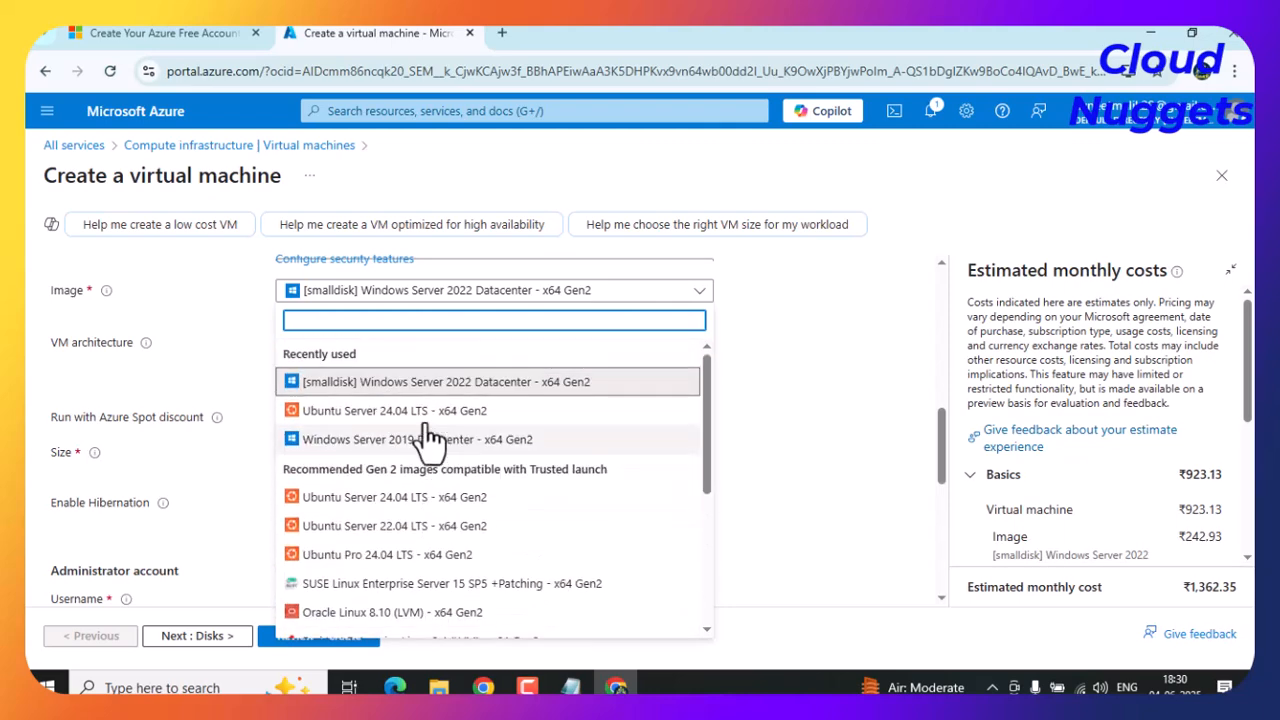
click(383, 412)
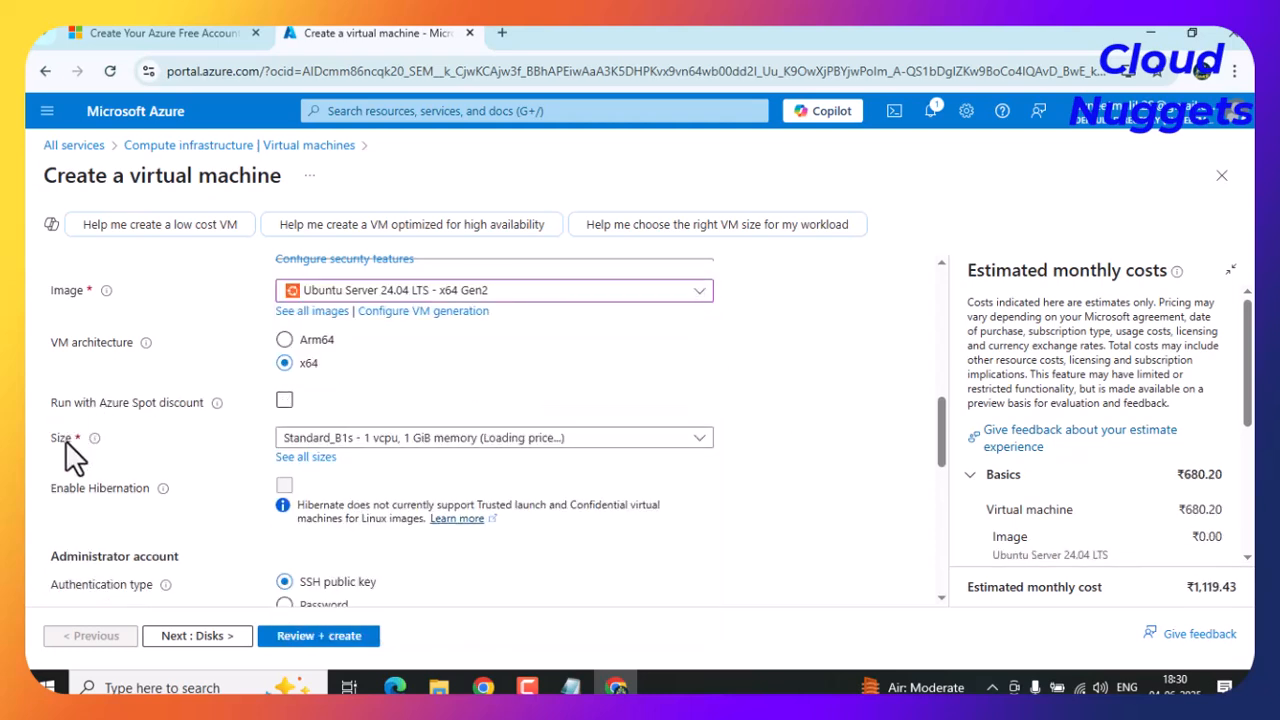
Review the virtual machine size and the SSH public key authentication settings, including key source, key type and key pair name.
drag(53, 443, 78, 445)
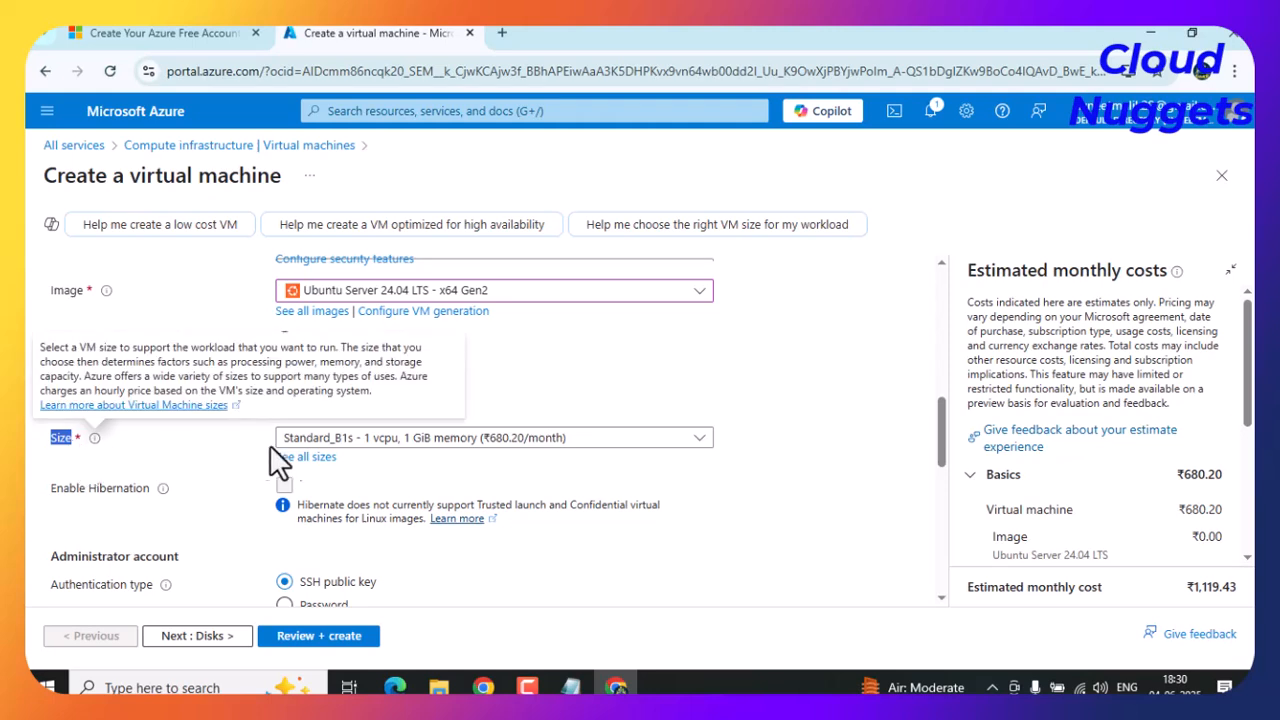
click(815, 465)
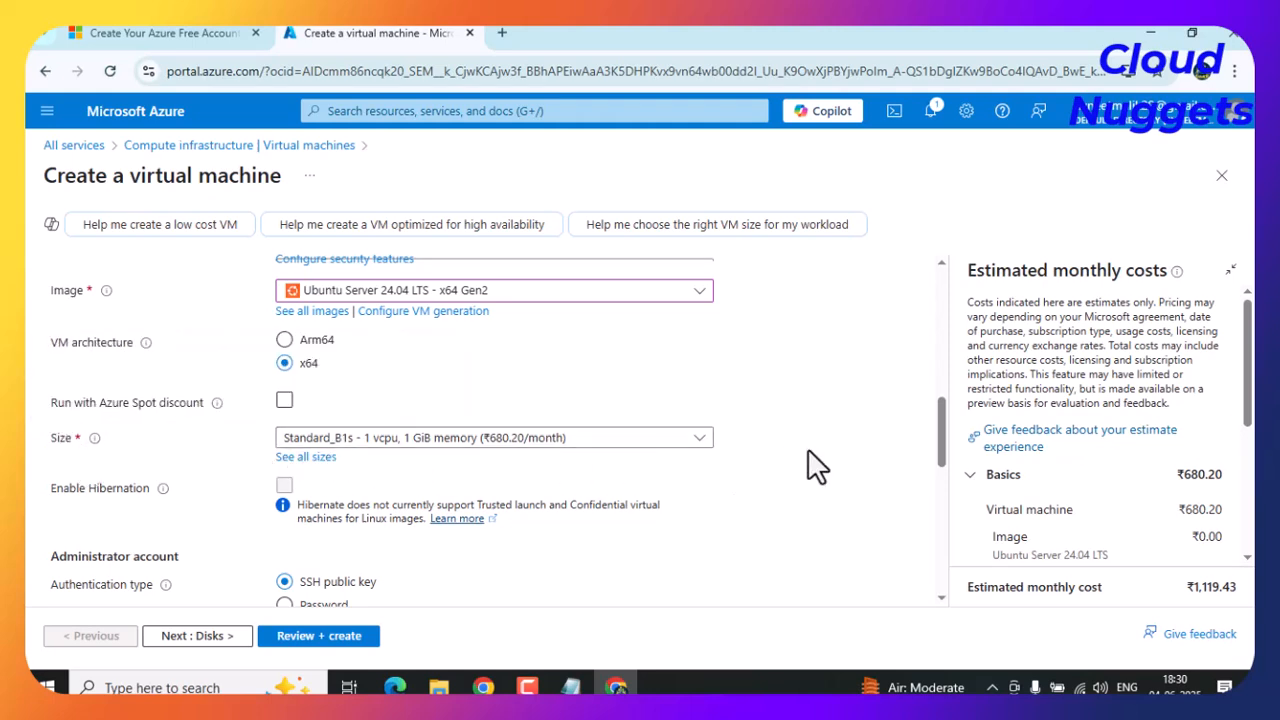
scroll(815, 465, down, 2)
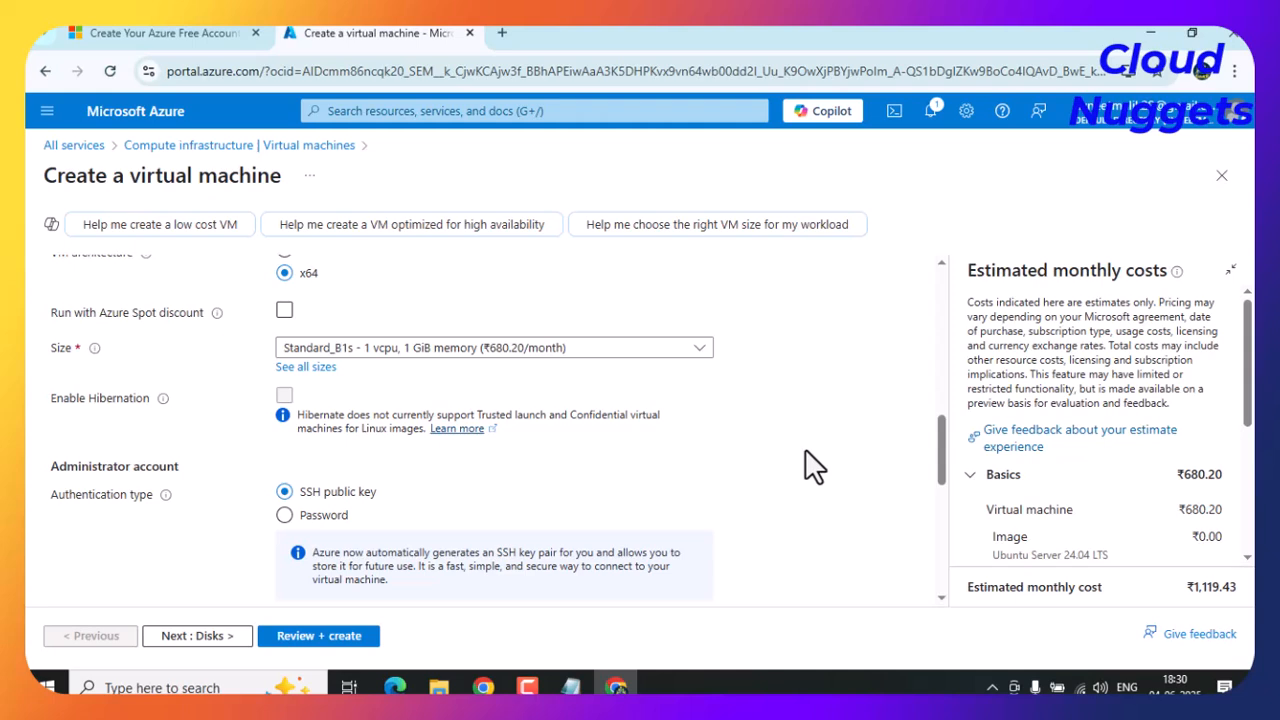
scroll(795, 458, down, 1)
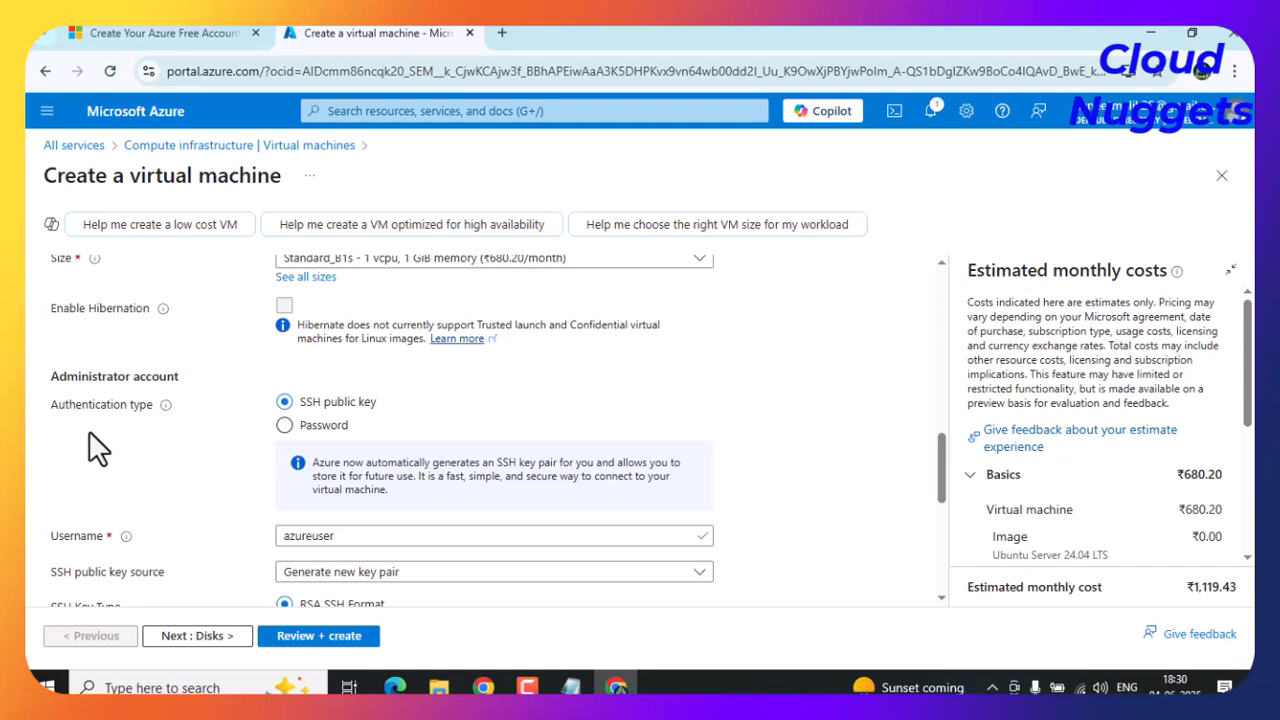
drag(55, 405, 123, 407)
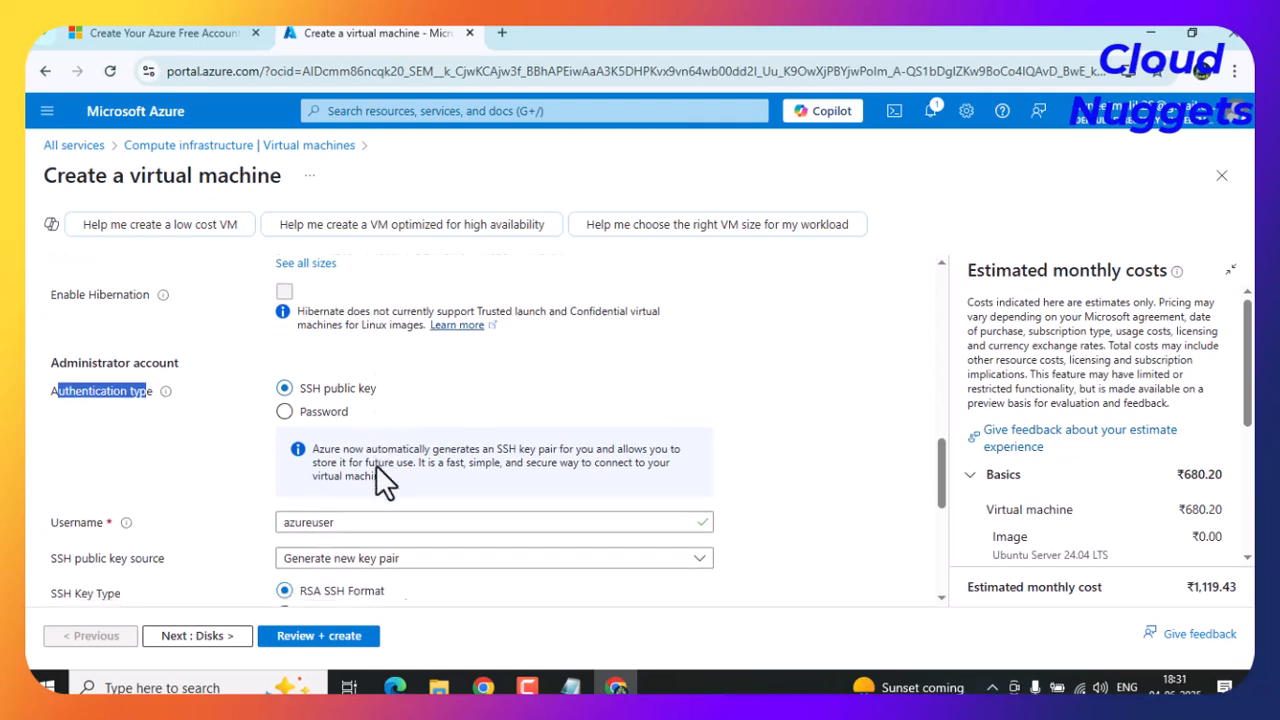
scroll(375, 464, down, 1)
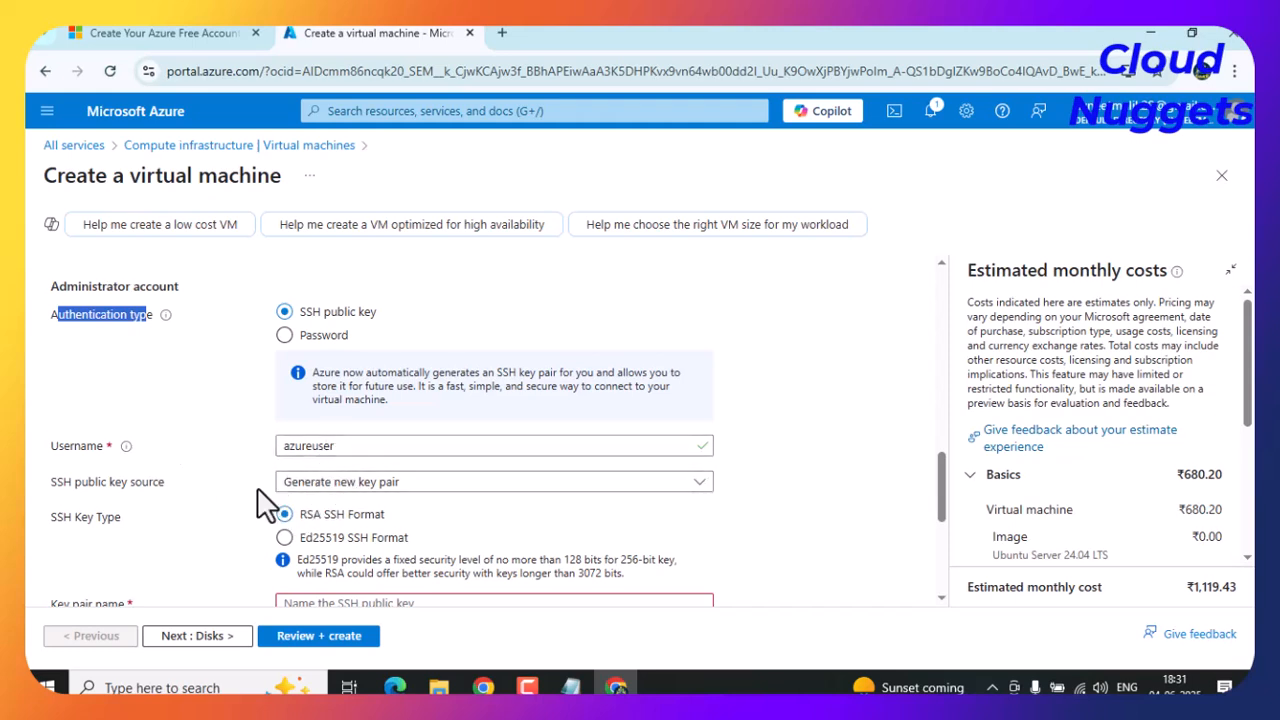
scroll(257, 487, down, 1)
click(325, 513)
click(809, 465)
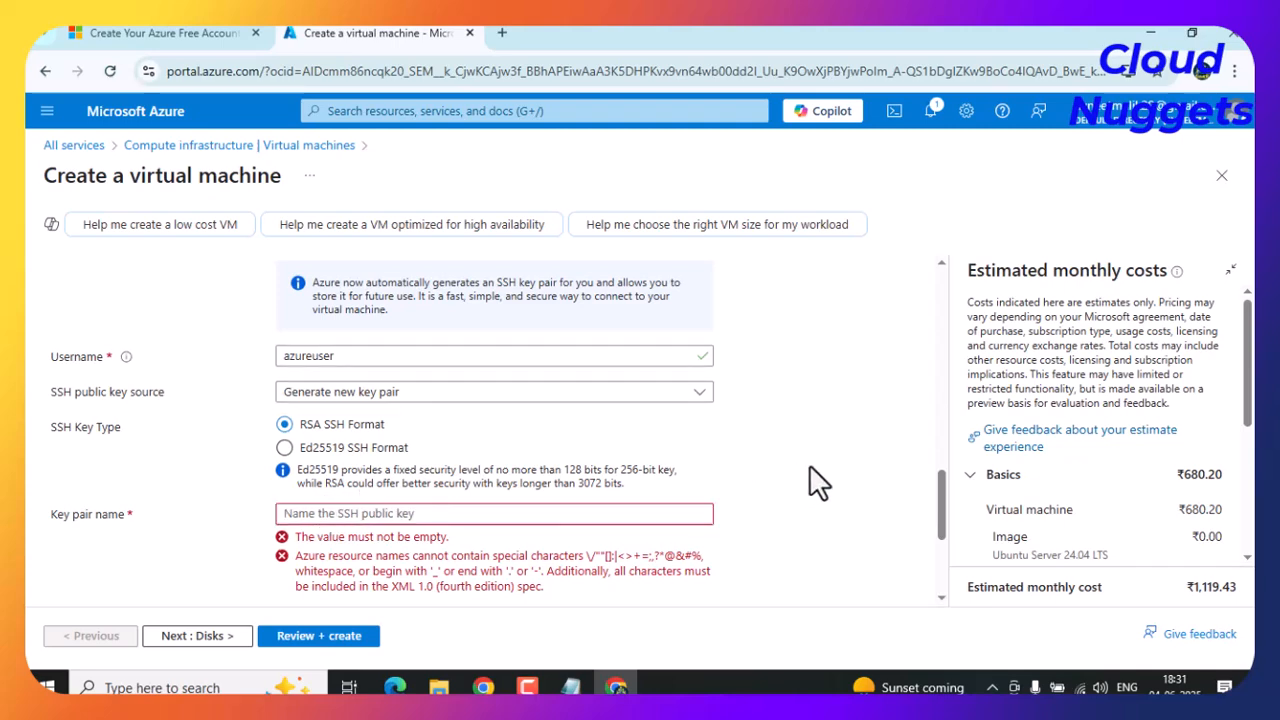
scroll(810, 470, up, 2)
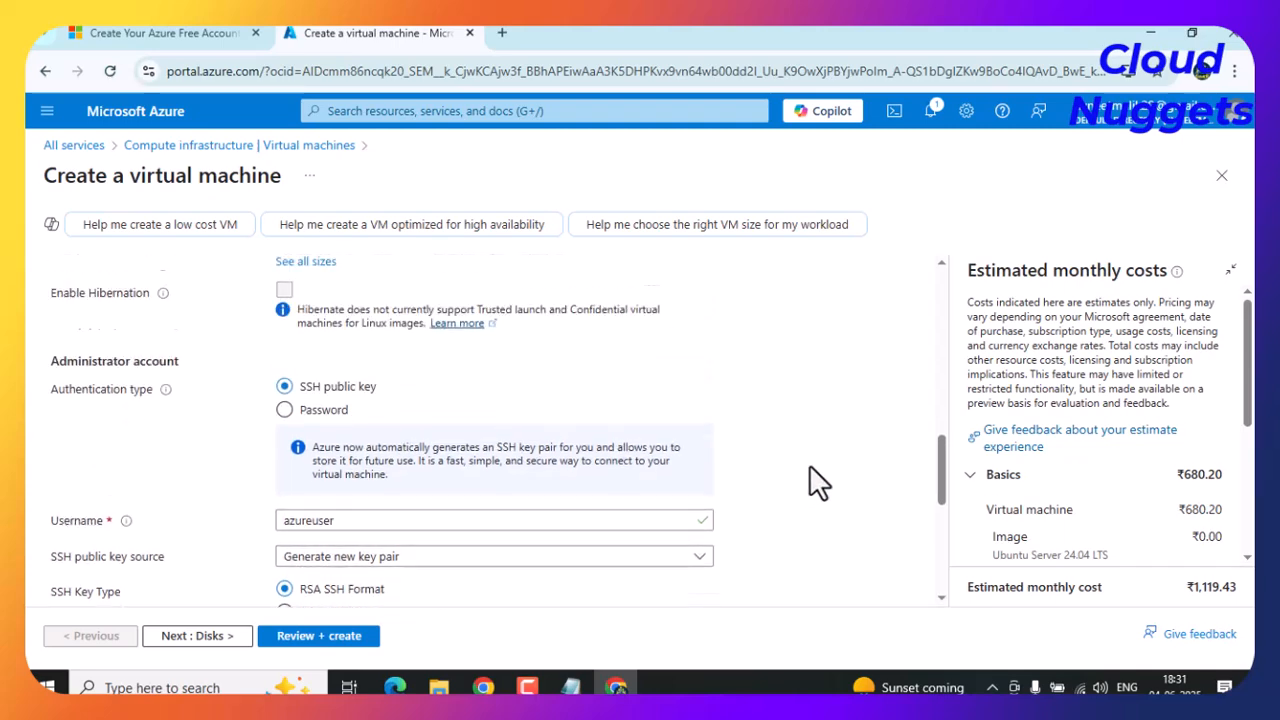
Switch the administrator account to password authentication, then enter the administrator username, password and password confirmation.
click(285, 425)
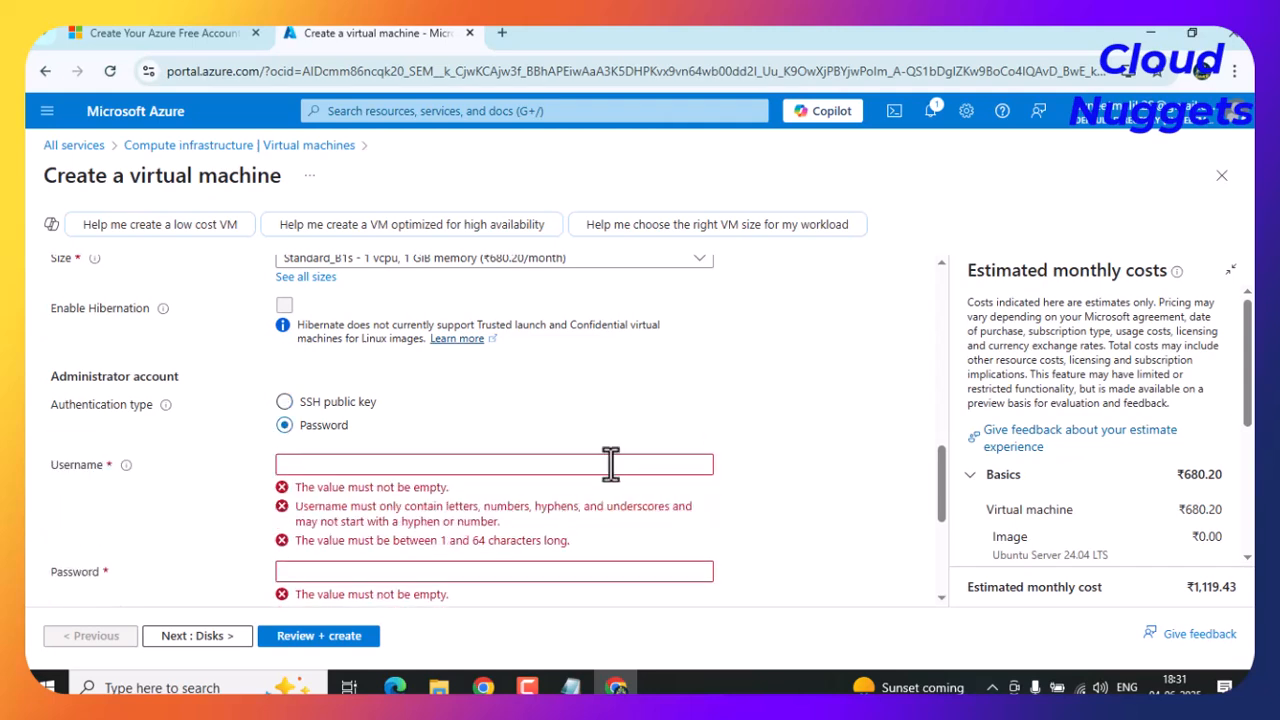
click(316, 465)
text(avnee)
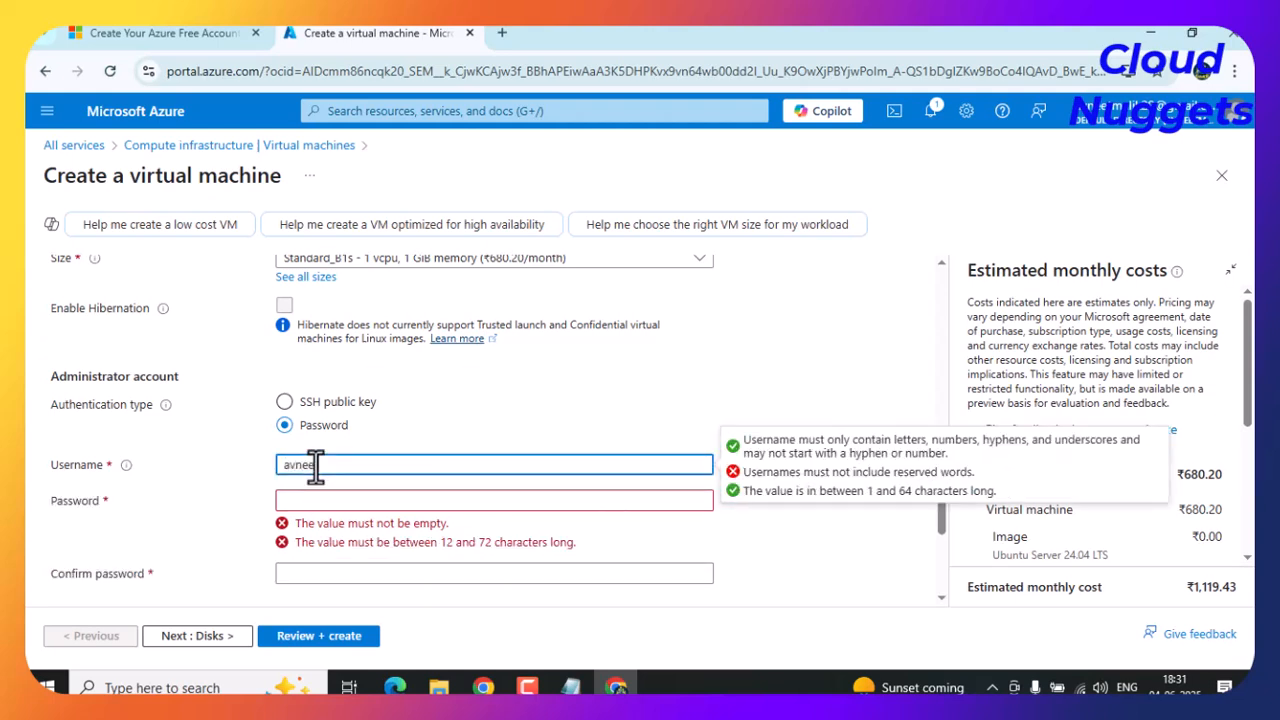
key(Tab)
text(********)
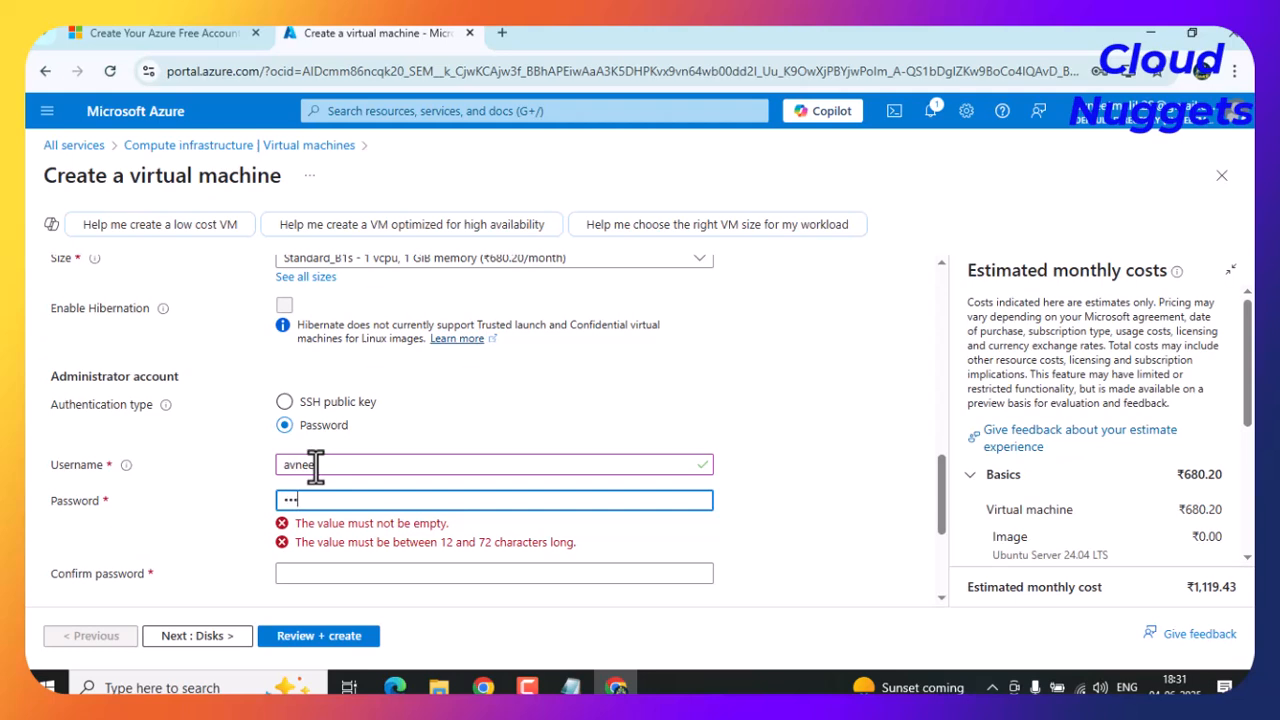
text(**)
click(362, 536)
text(************)
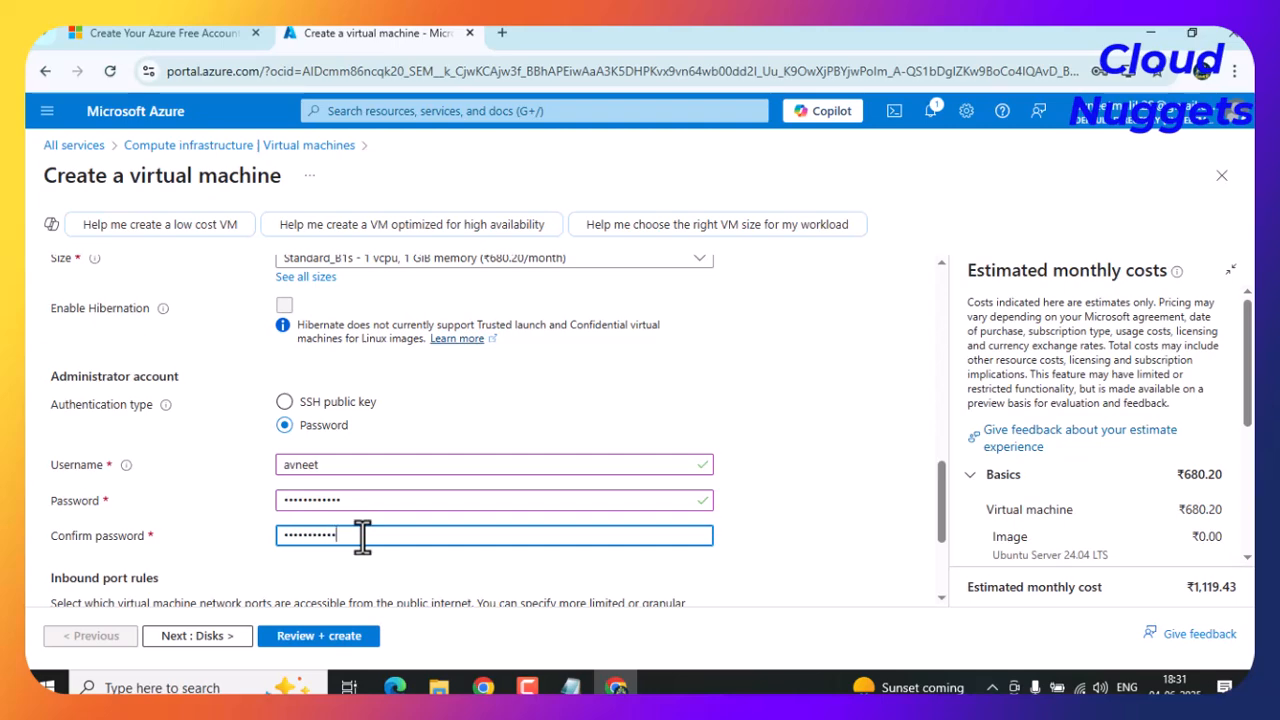
click(785, 451)
Review the administrator account's authentication type and the inbound port rules.
scroll(785, 451, down, 3)
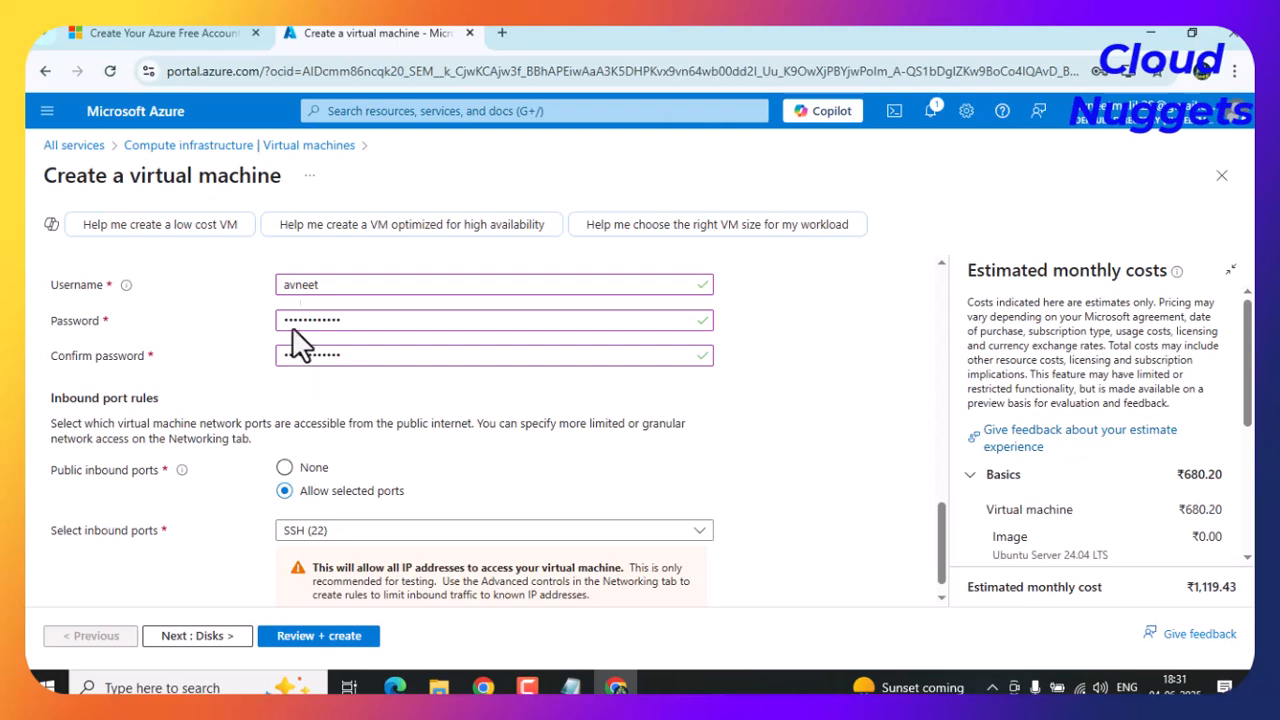
scroll(517, 420, up, 3)
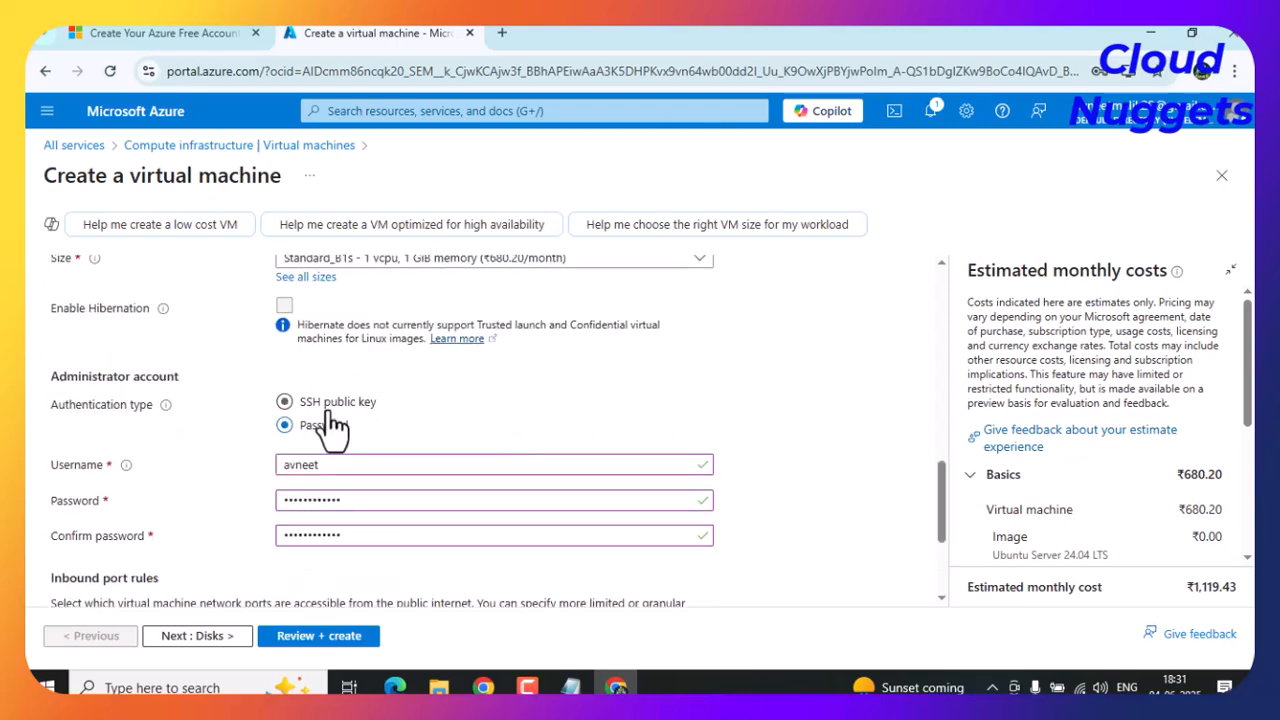
scroll(720, 460, down, 3)
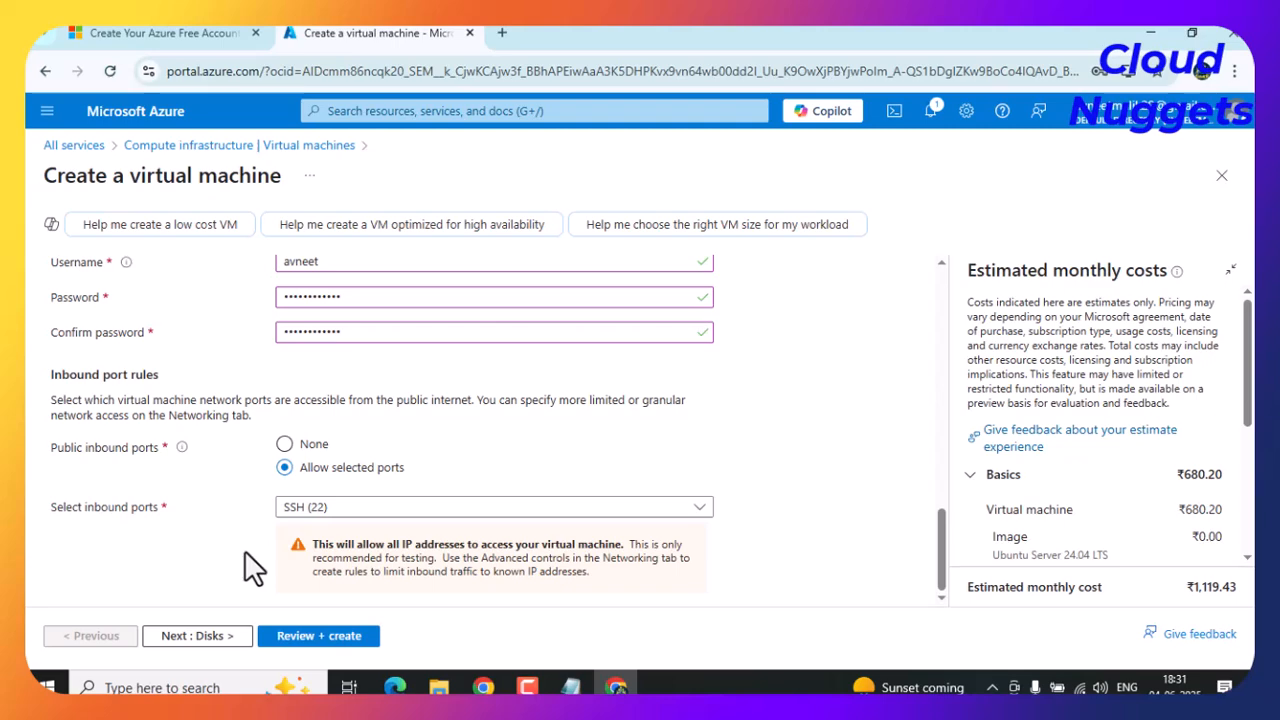
Proceed to the virtual machine's disk settings, ignore the deployment recommendations, and set the OS disk type to Standard SSD.
click(201, 640)
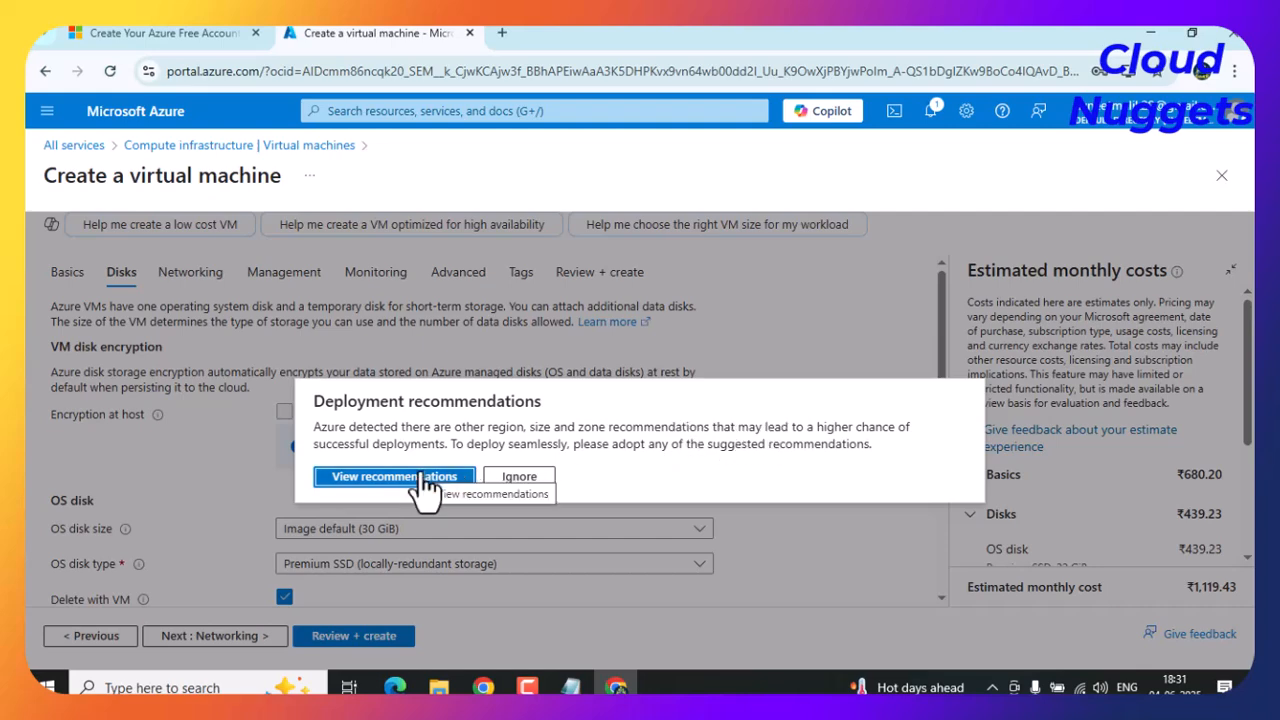
click(512, 479)
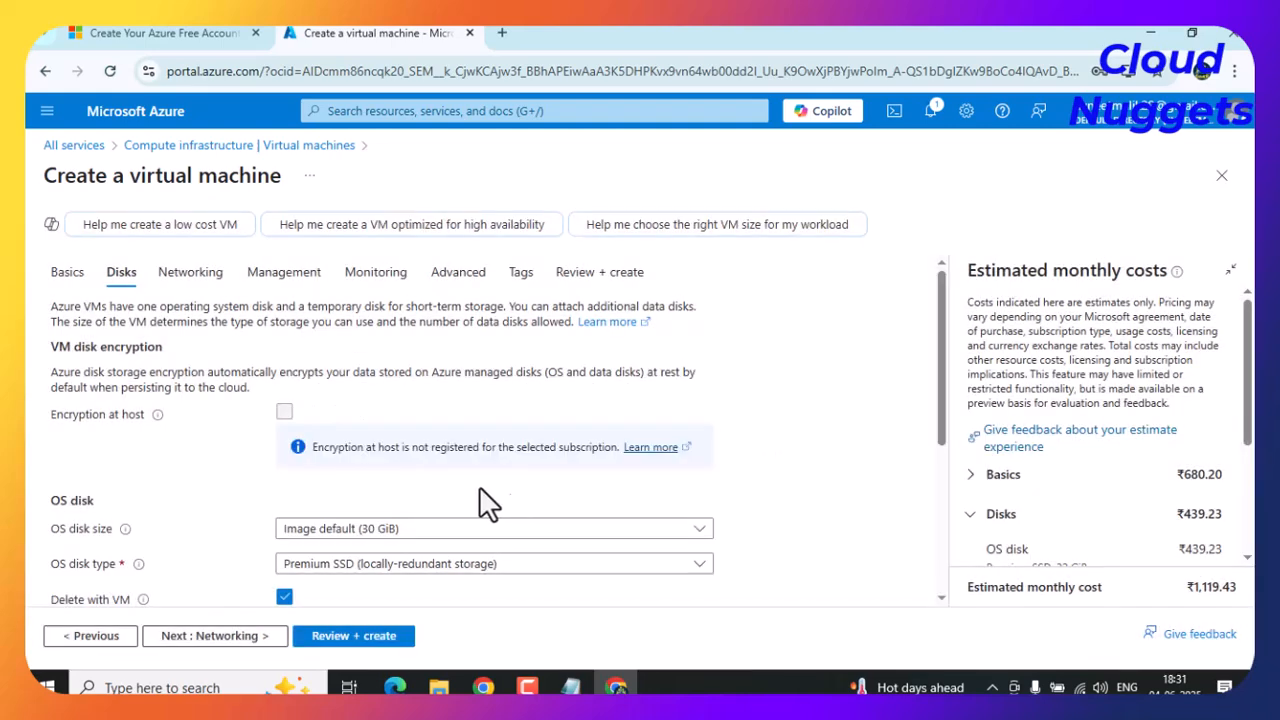
scroll(262, 432, down, 2)
mouse_move(140, 384)
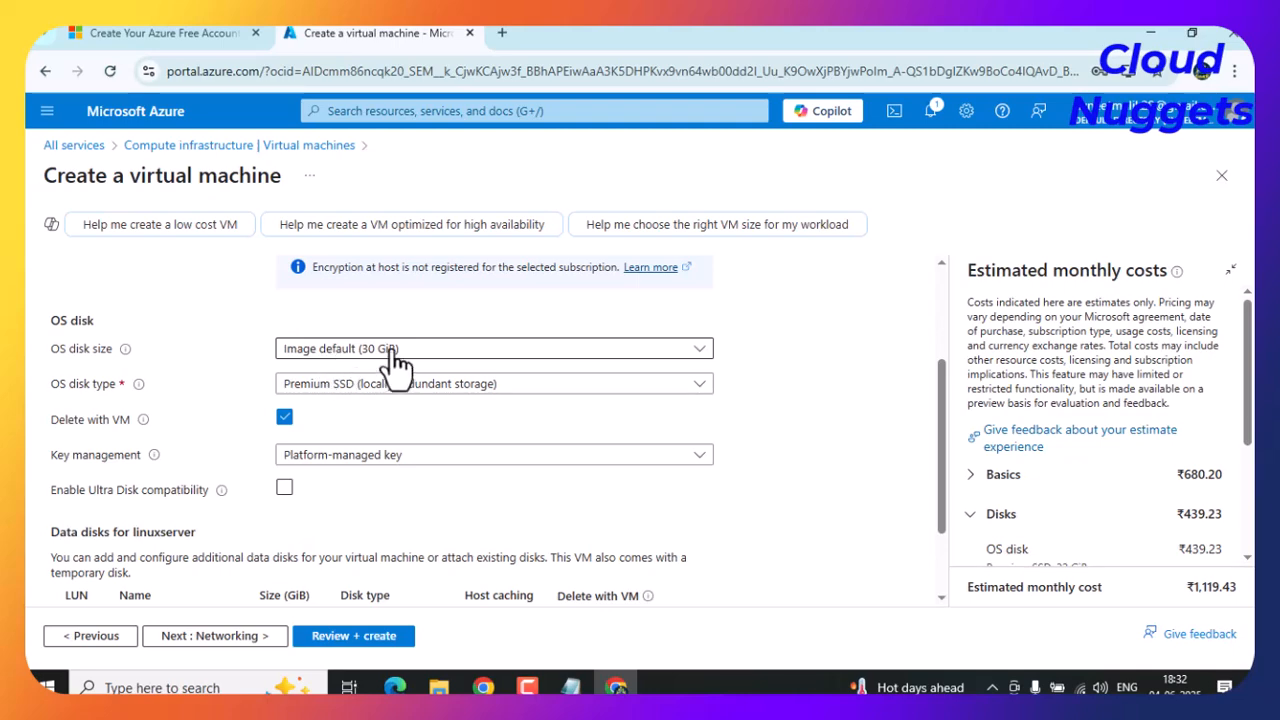
click(349, 388)
click(330, 487)
scroll(177, 470, down, 1)
scroll(171, 454, down, 1)
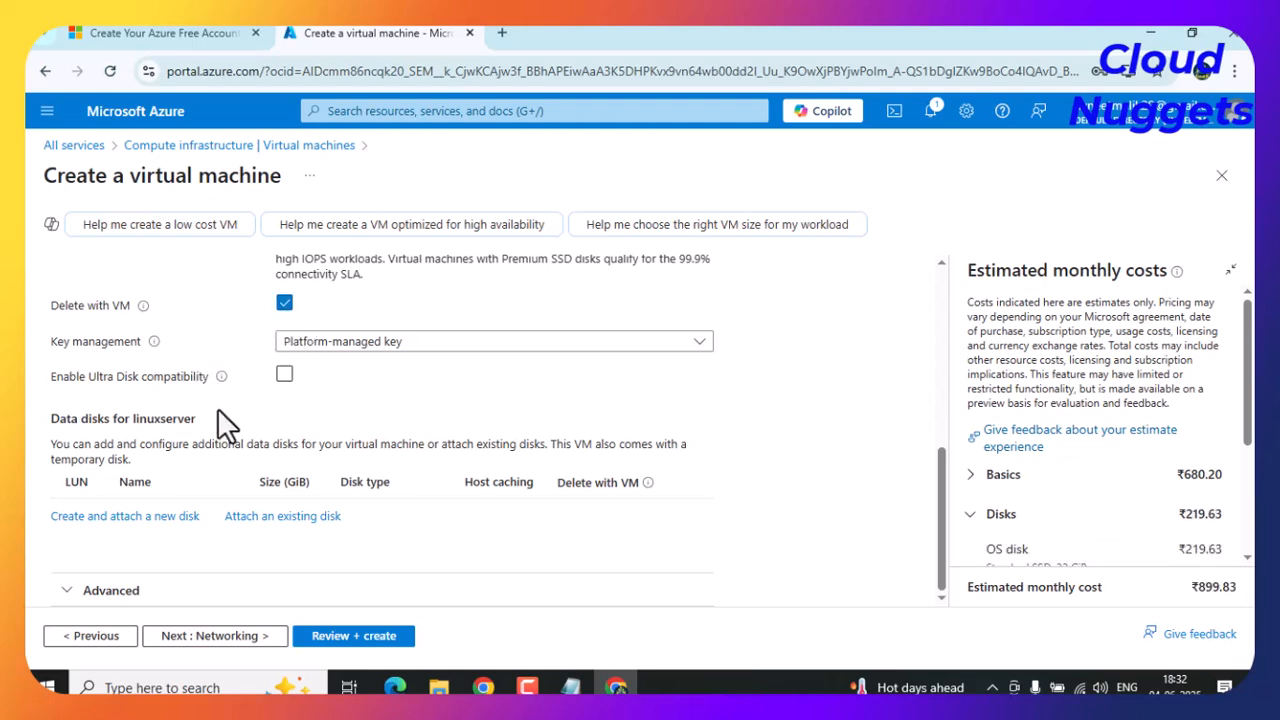
Proceed to the networking settings and review the network interface, inbound port and load balancing options.
click(250, 638)
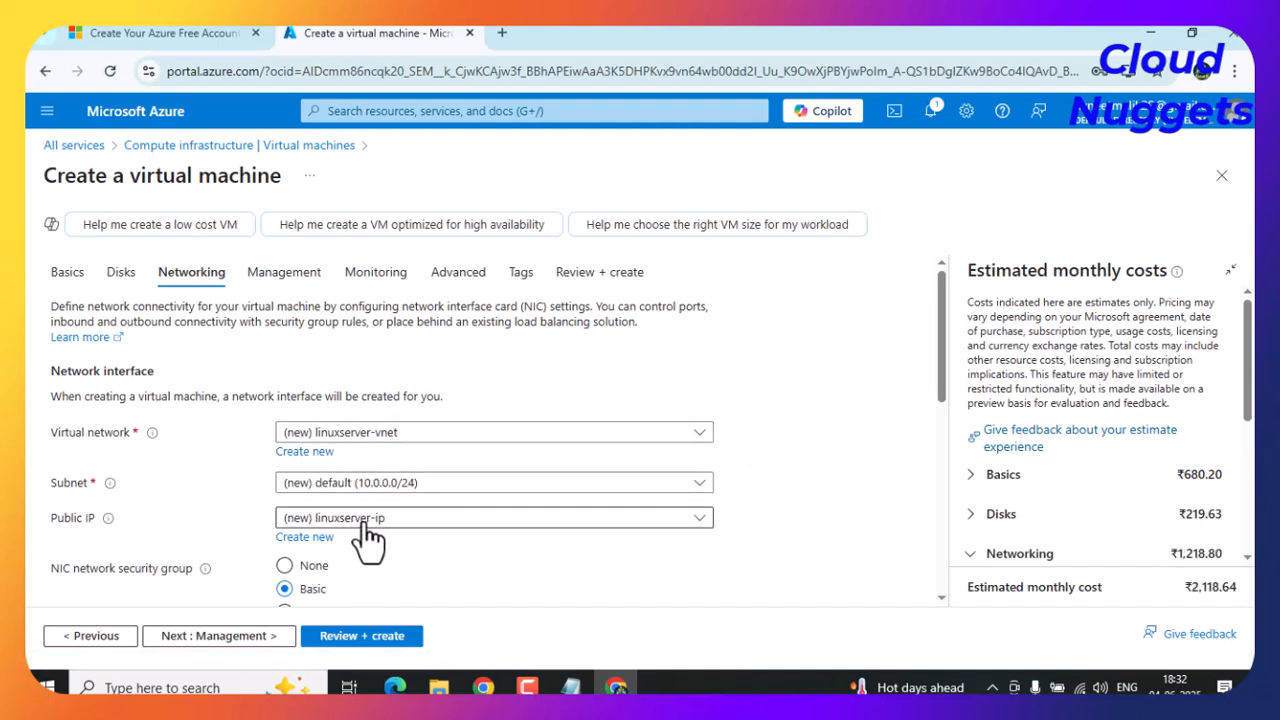
scroll(803, 506, down, 5)
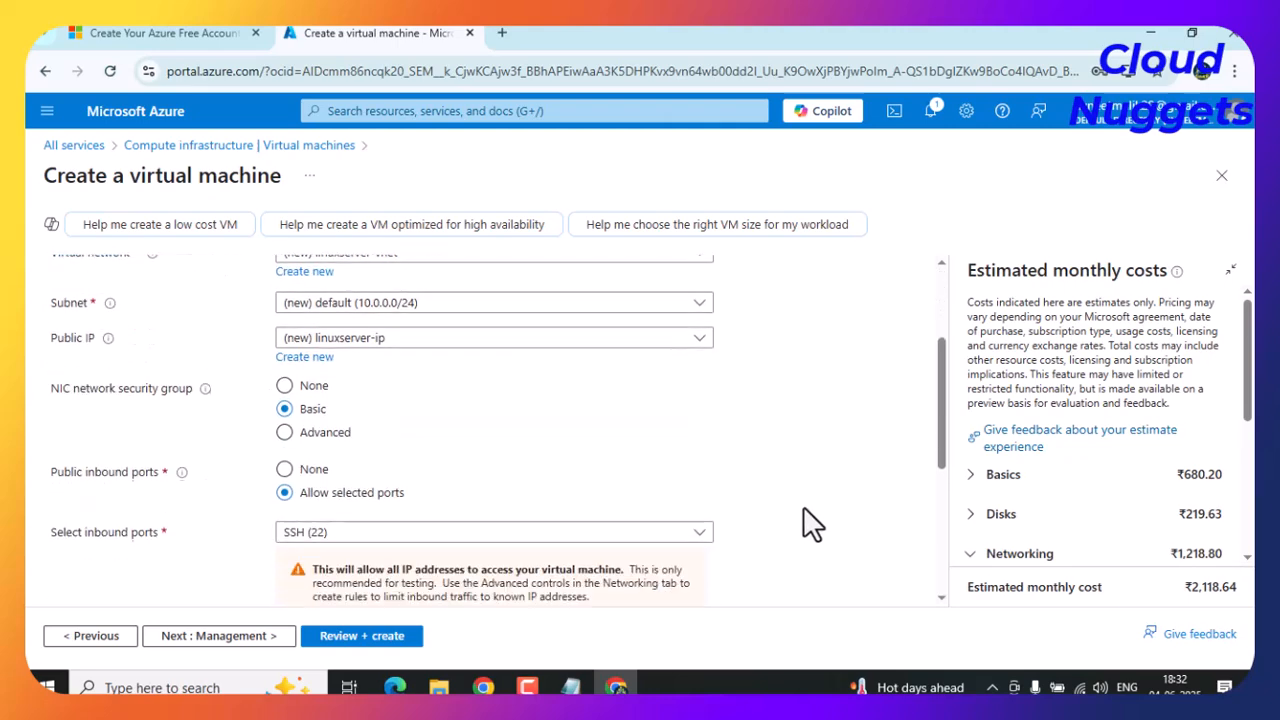
scroll(803, 506, down, 1)
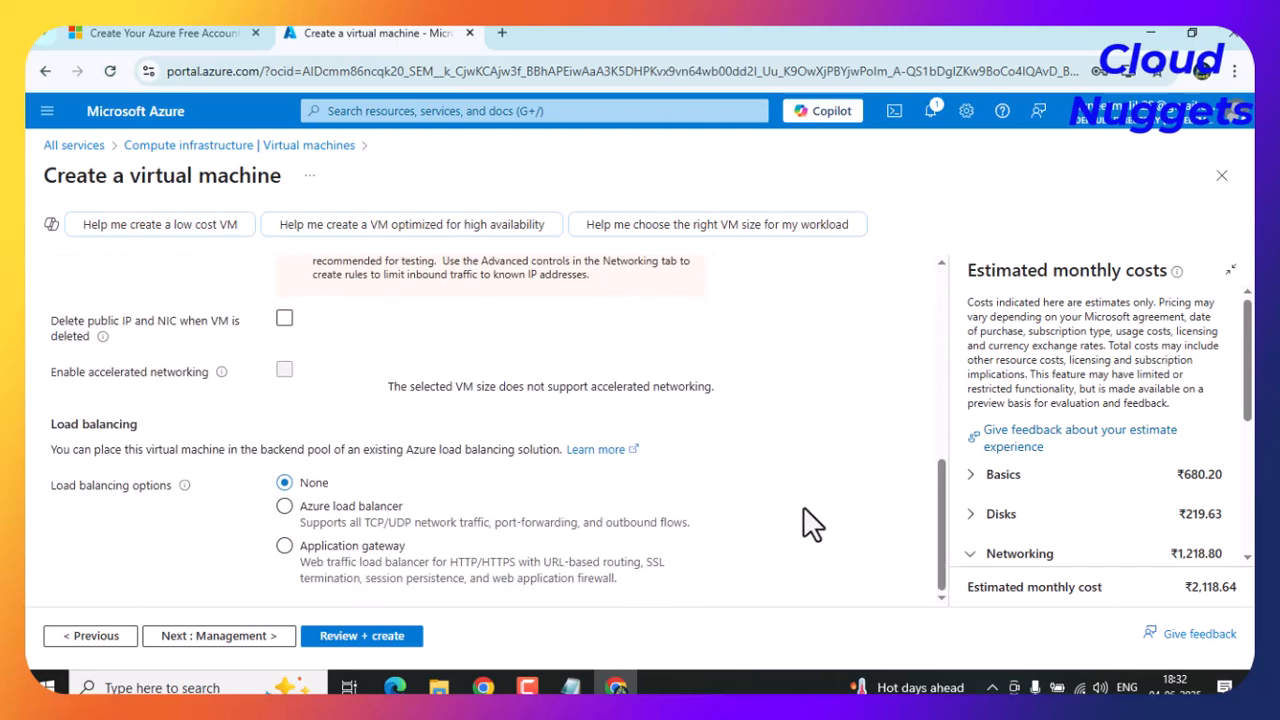
Proceed to the Management settings and examine the identity, auto-shutdown, backup and patch orchestration options.
click(240, 636)
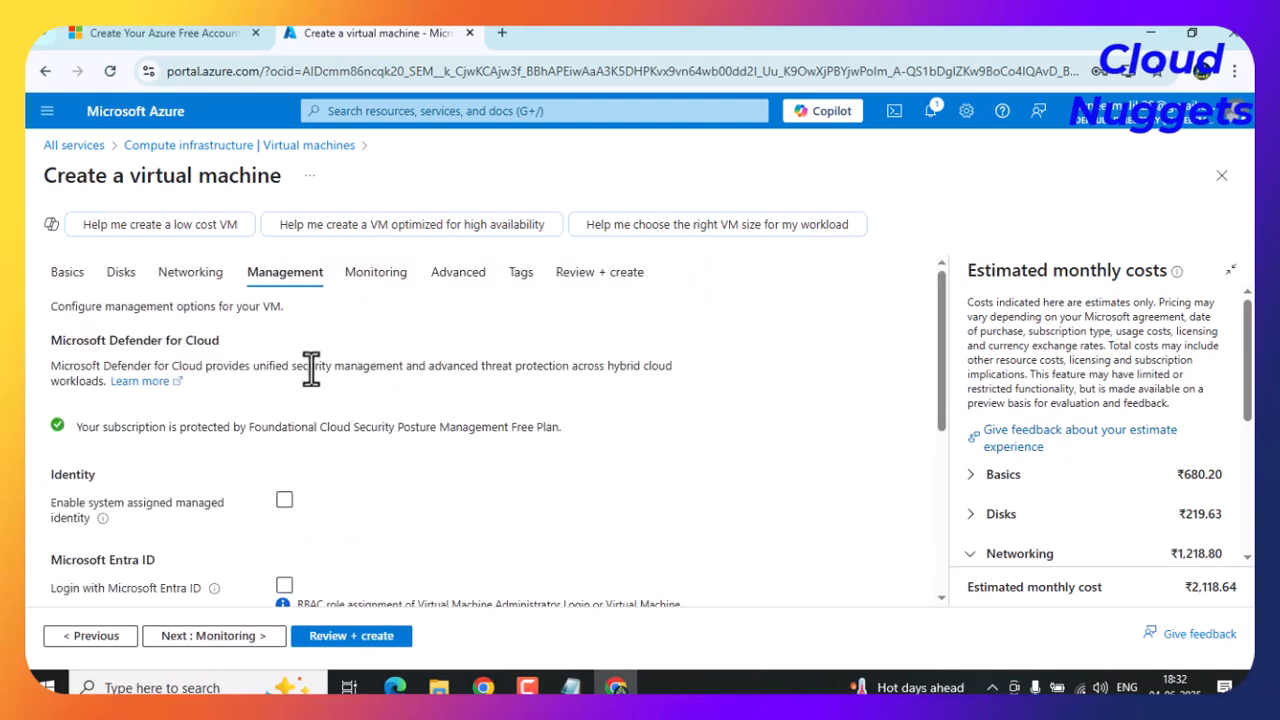
scroll(309, 369, down, 4)
scroll(220, 448, down, 3)
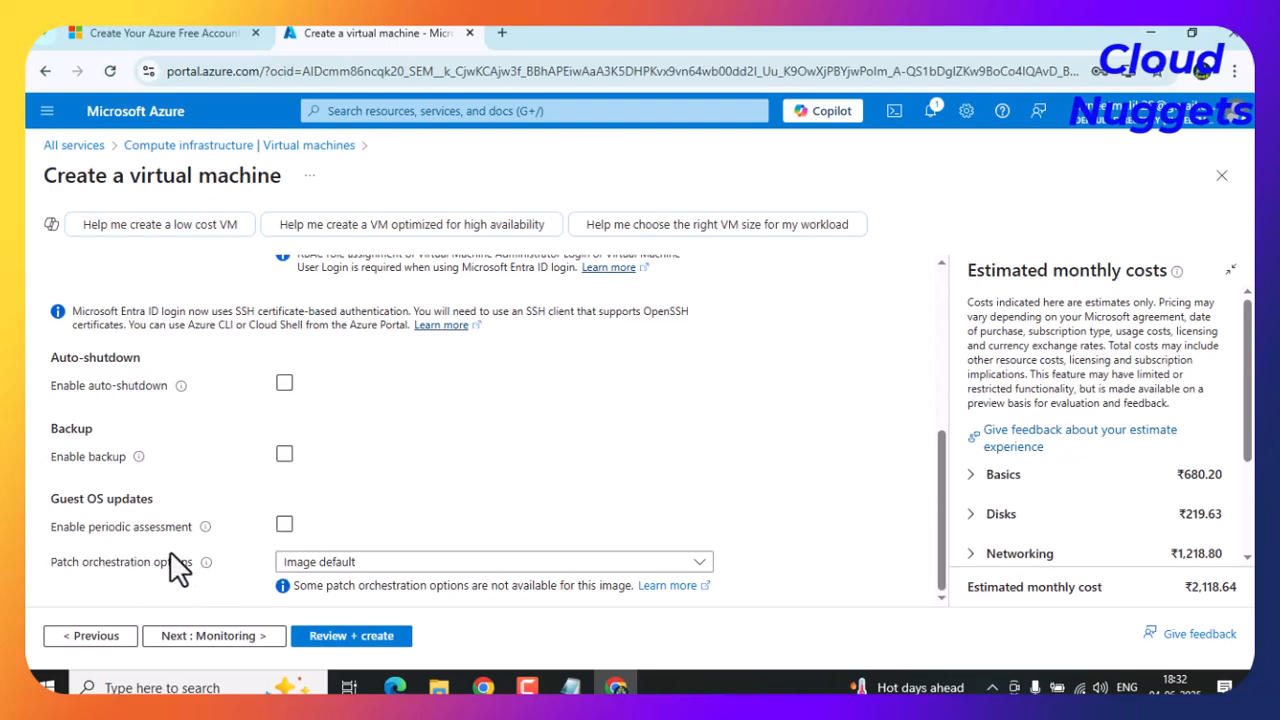
click(357, 563)
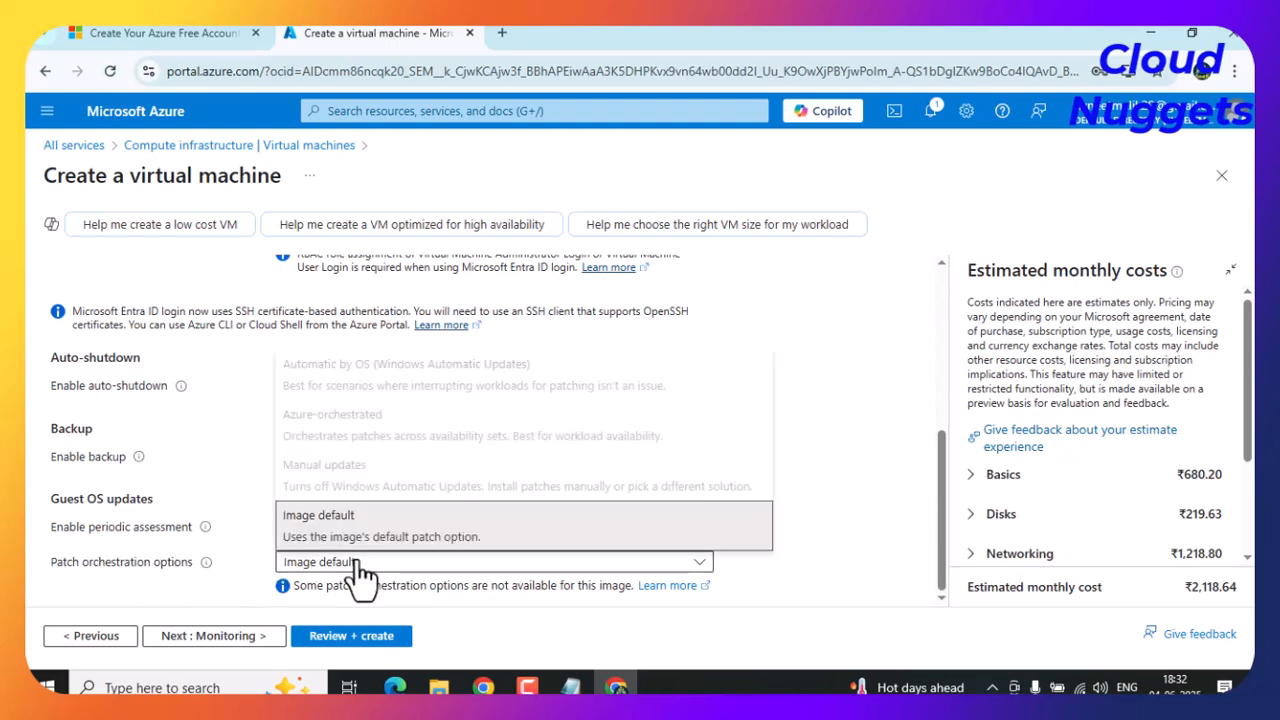
click(874, 448)
scroll(808, 514, up, 3)
scroll(798, 522, down, 3)
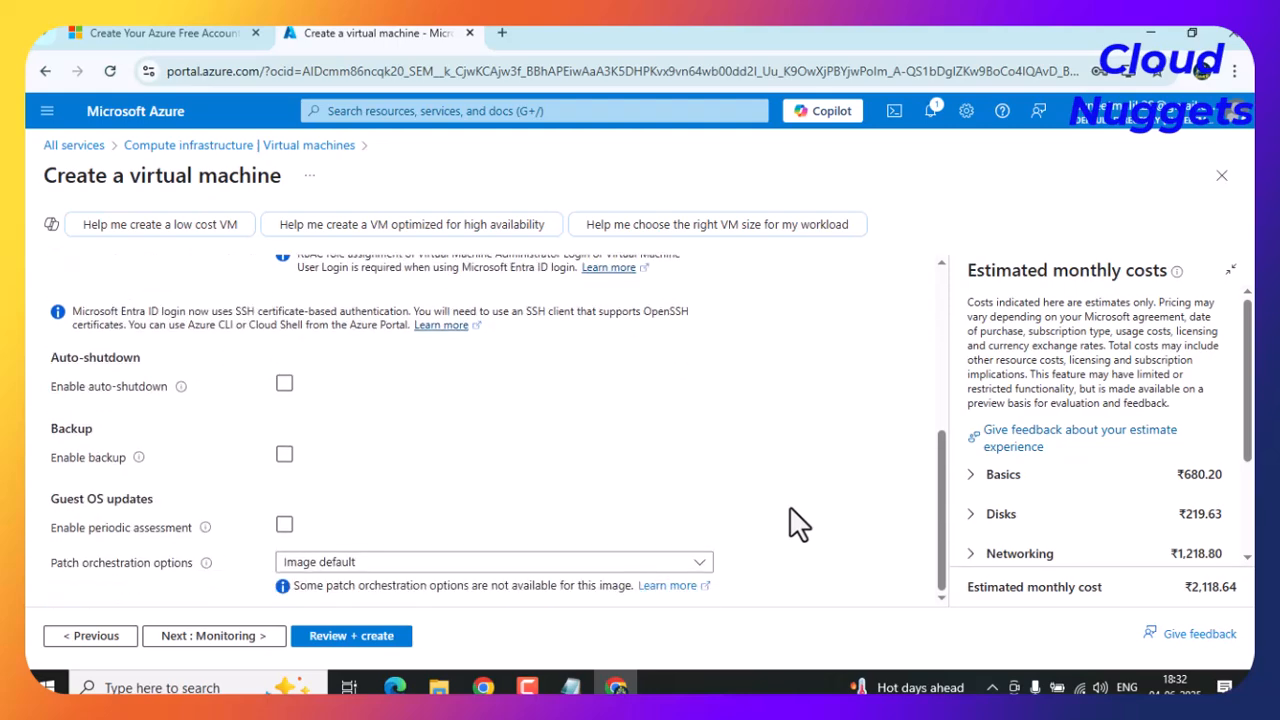
scroll(790, 522, up, 5)
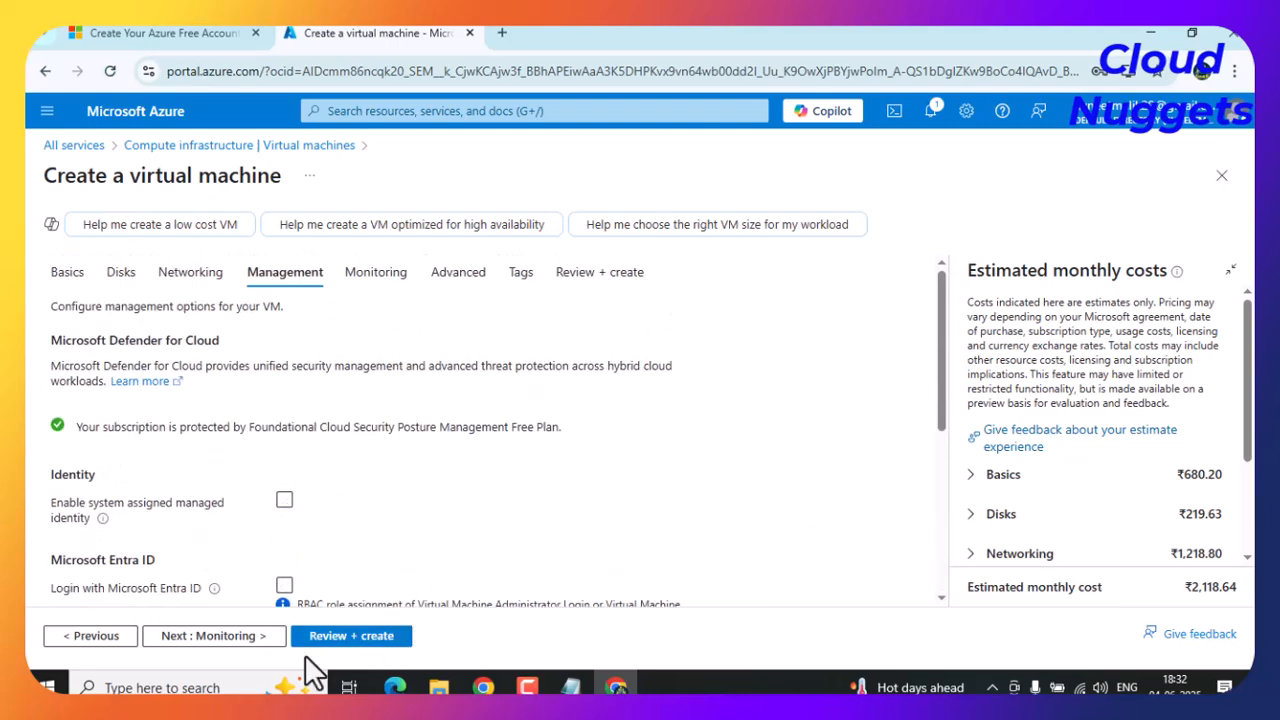
Advance to the Monitoring settings and disable boot diagnostics for the virtual machine.
click(211, 640)
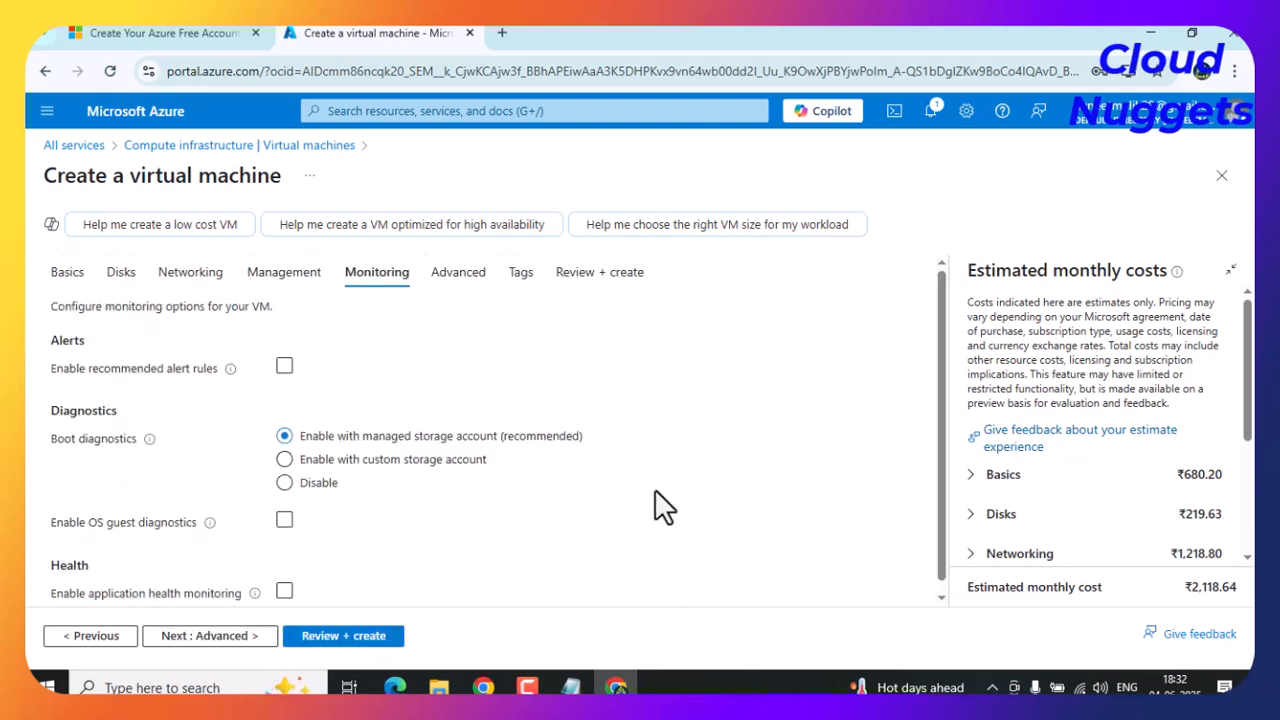
click(302, 483)
scroll(490, 535, down, 1)
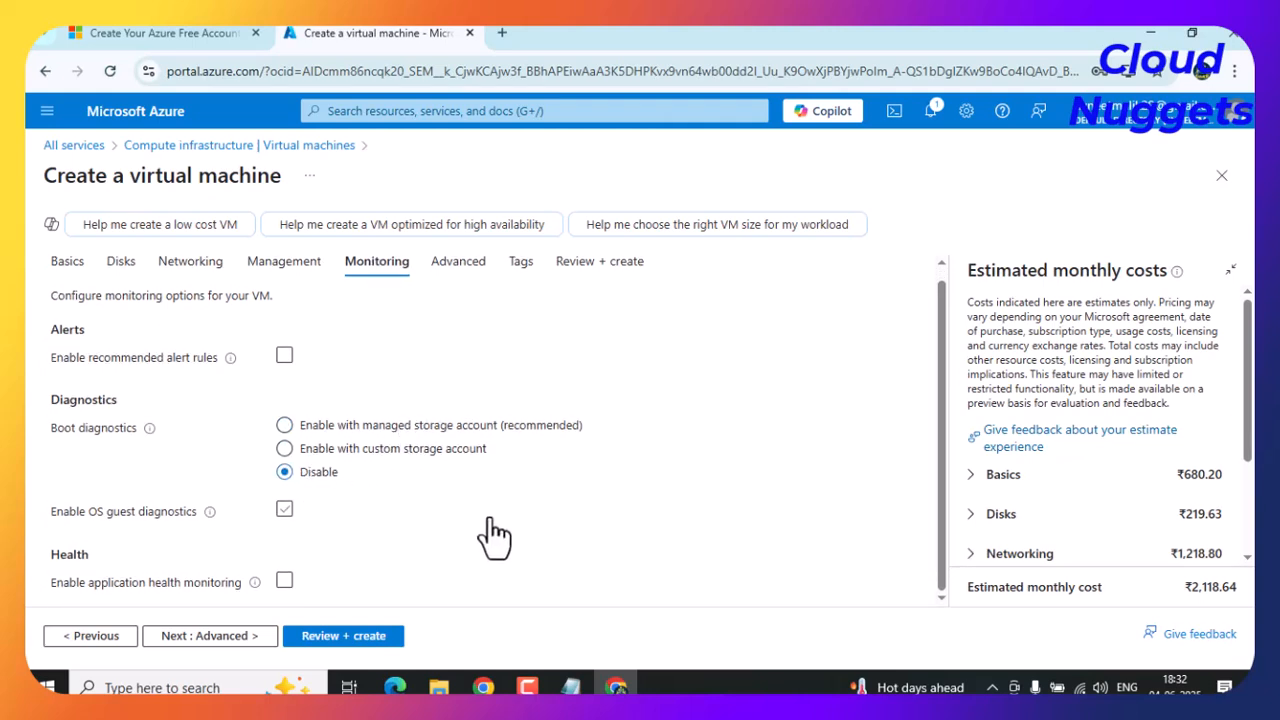
Continue to the Advanced settings and examine the extensions, VM applications, custom data and user data options.
click(205, 635)
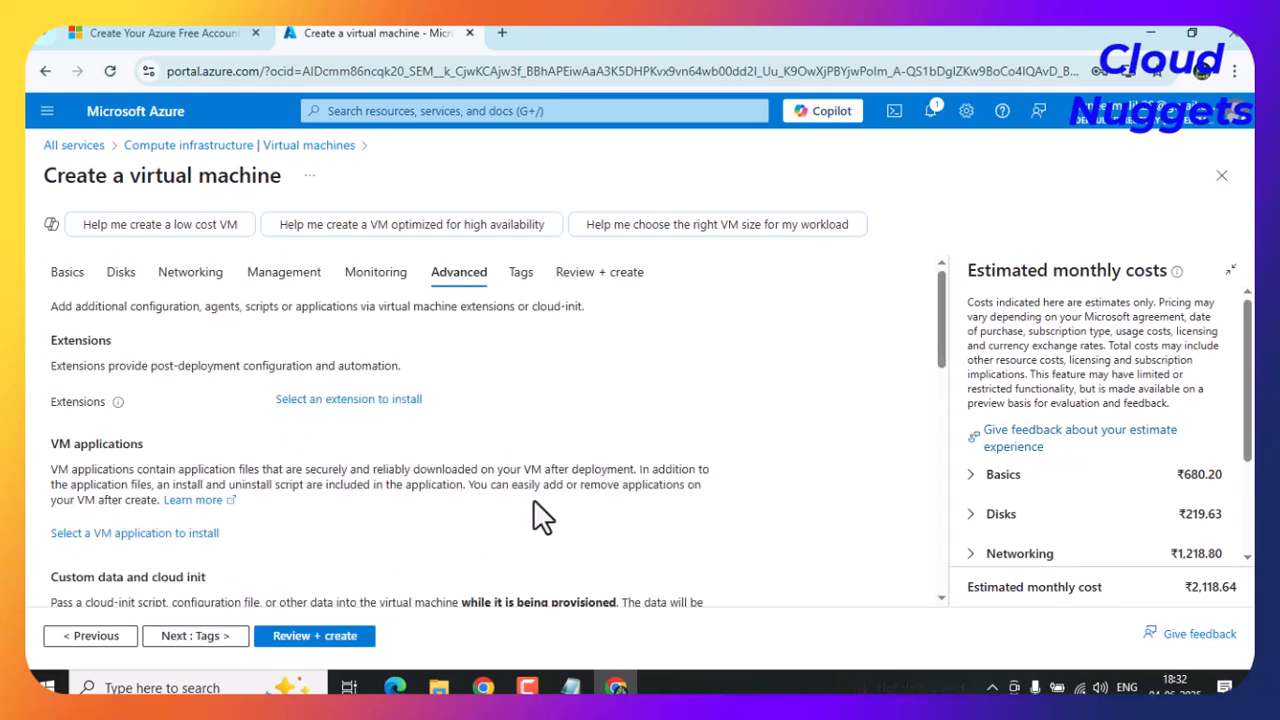
scroll(533, 498, down, 2)
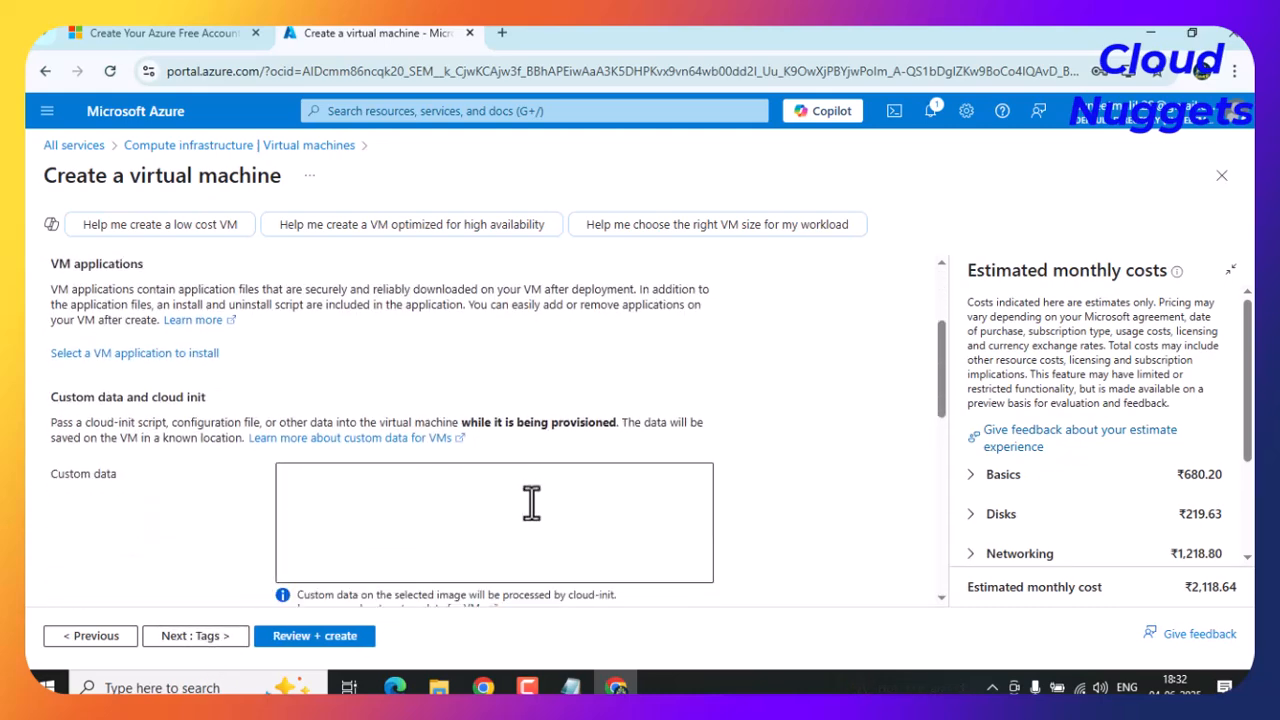
scroll(487, 447, up, 2)
scroll(427, 493, down, 4)
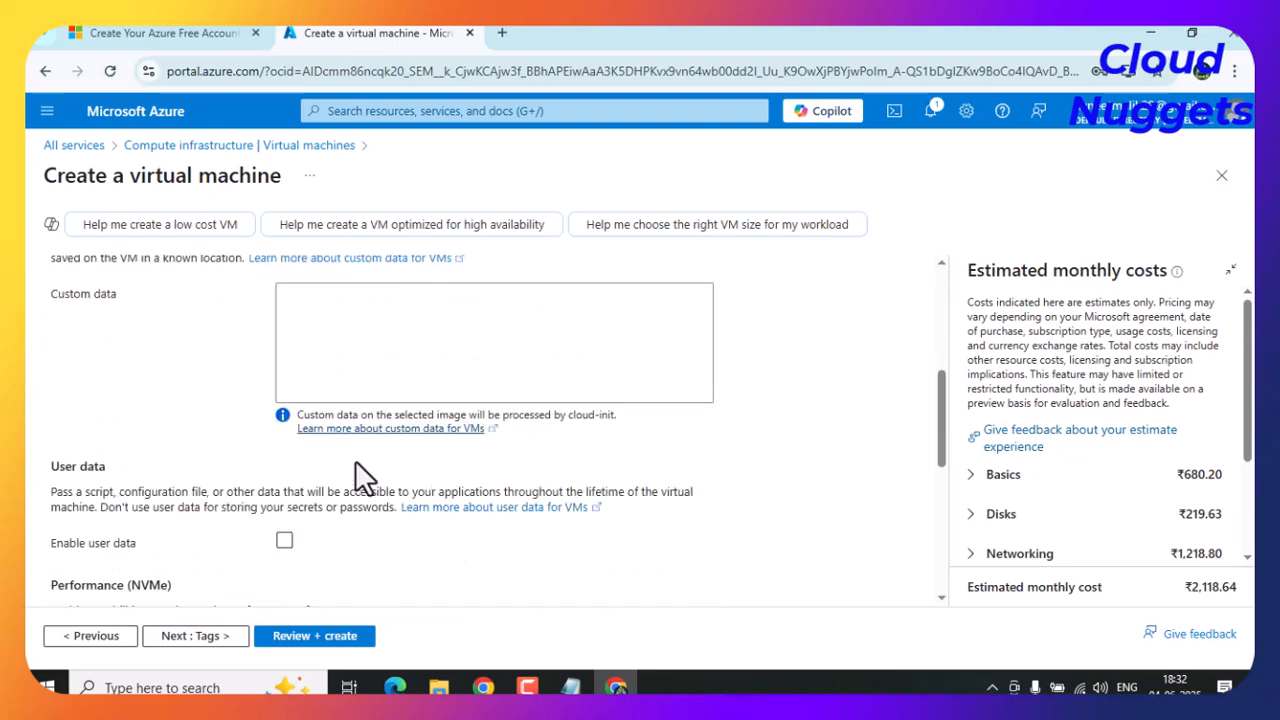
click(323, 332)
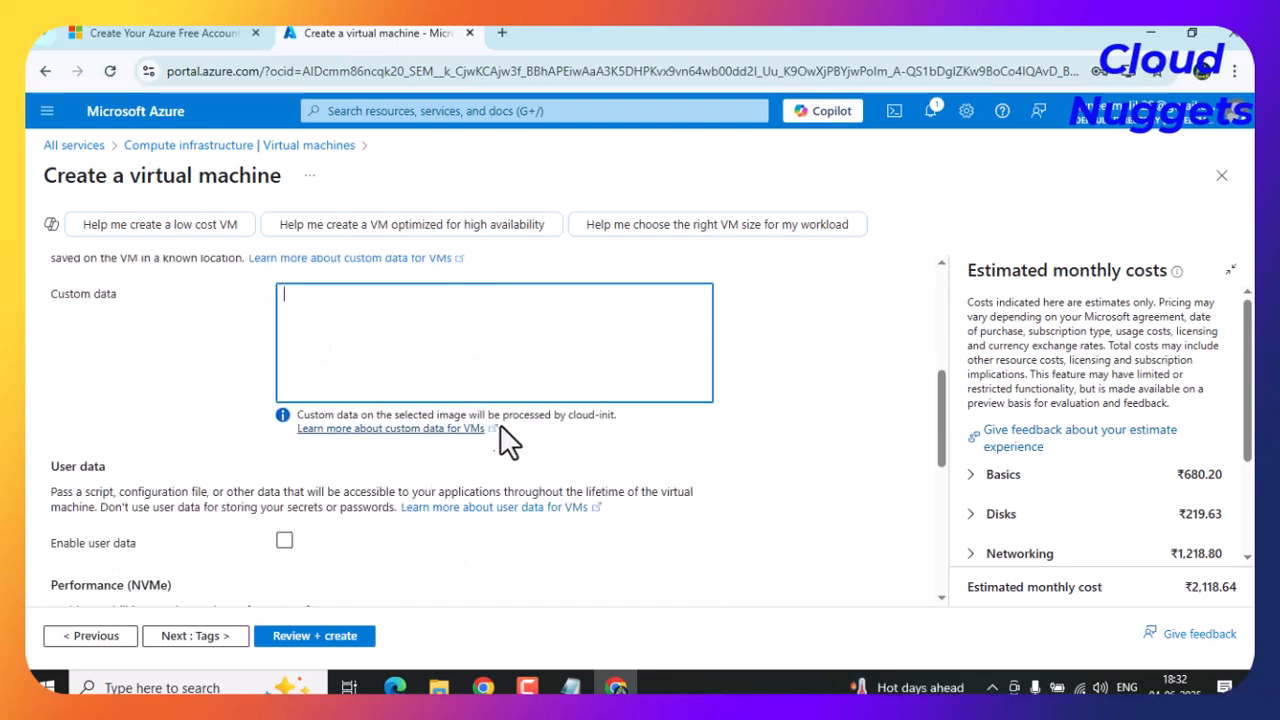
Leave the tags empty, check the hourly price in the final review and create the virtual machine.
click(196, 636)
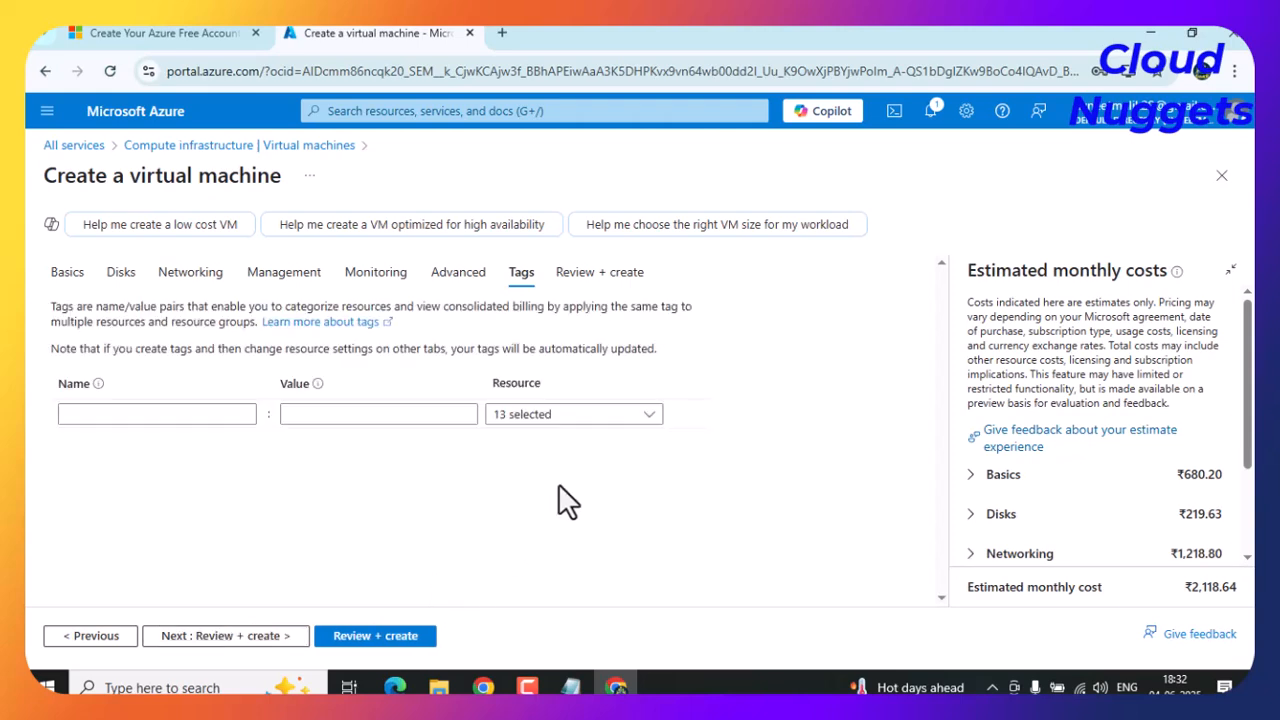
click(234, 636)
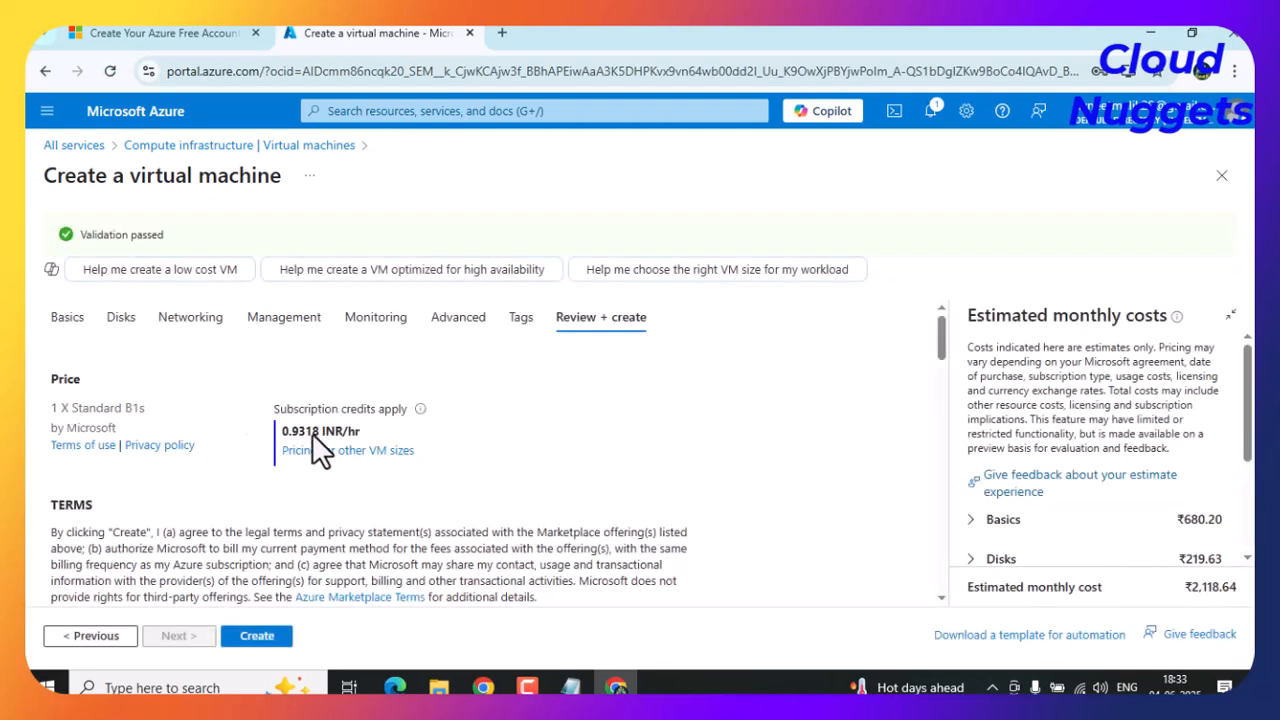
drag(385, 440, 270, 430)
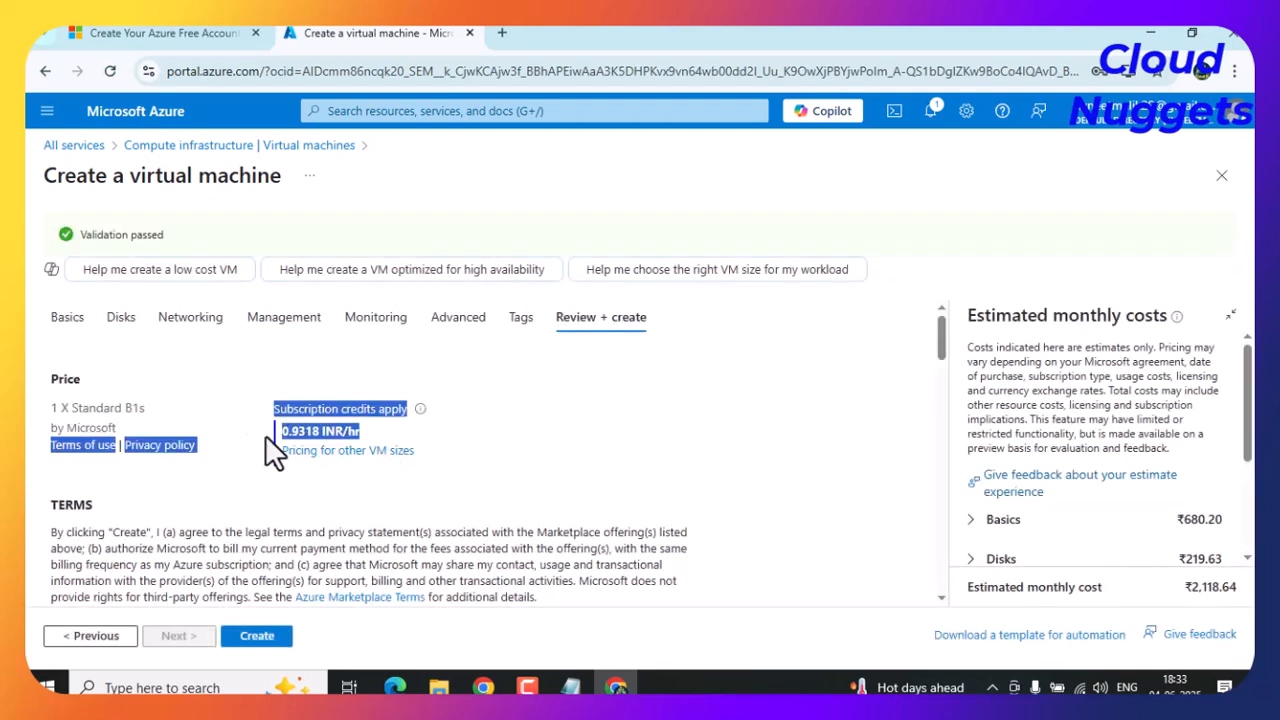
click(587, 515)
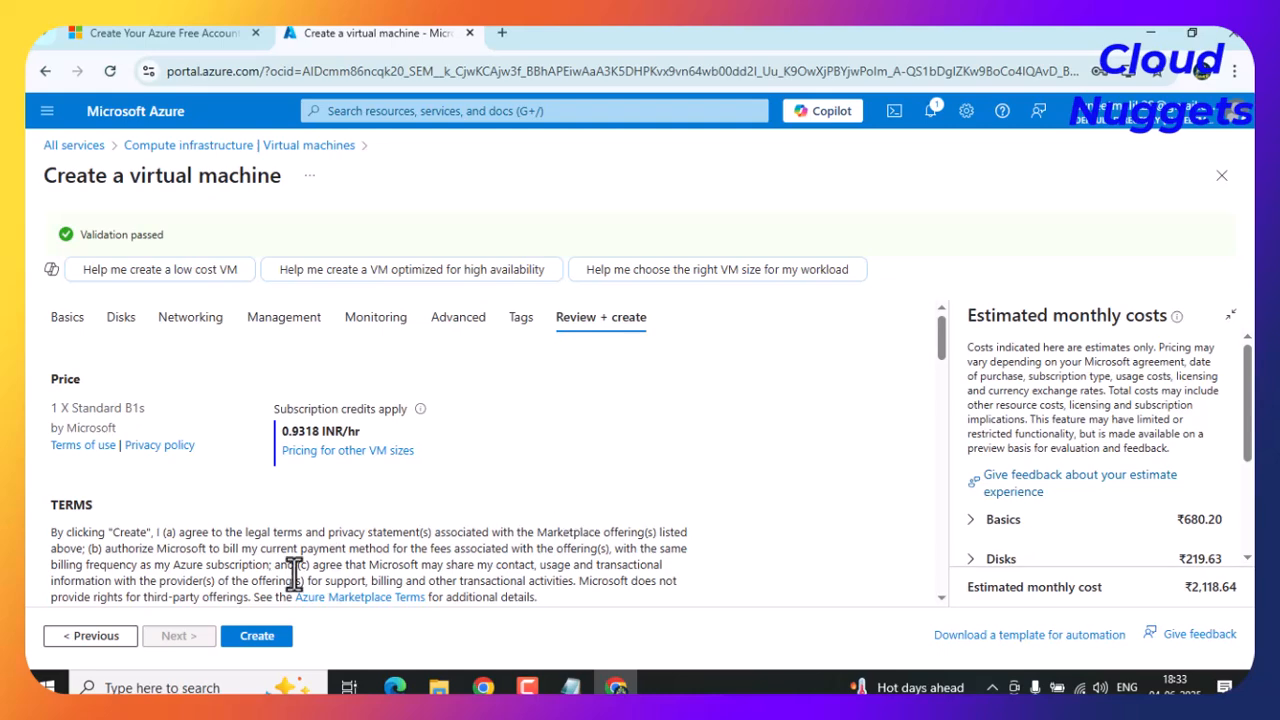
click(245, 636)
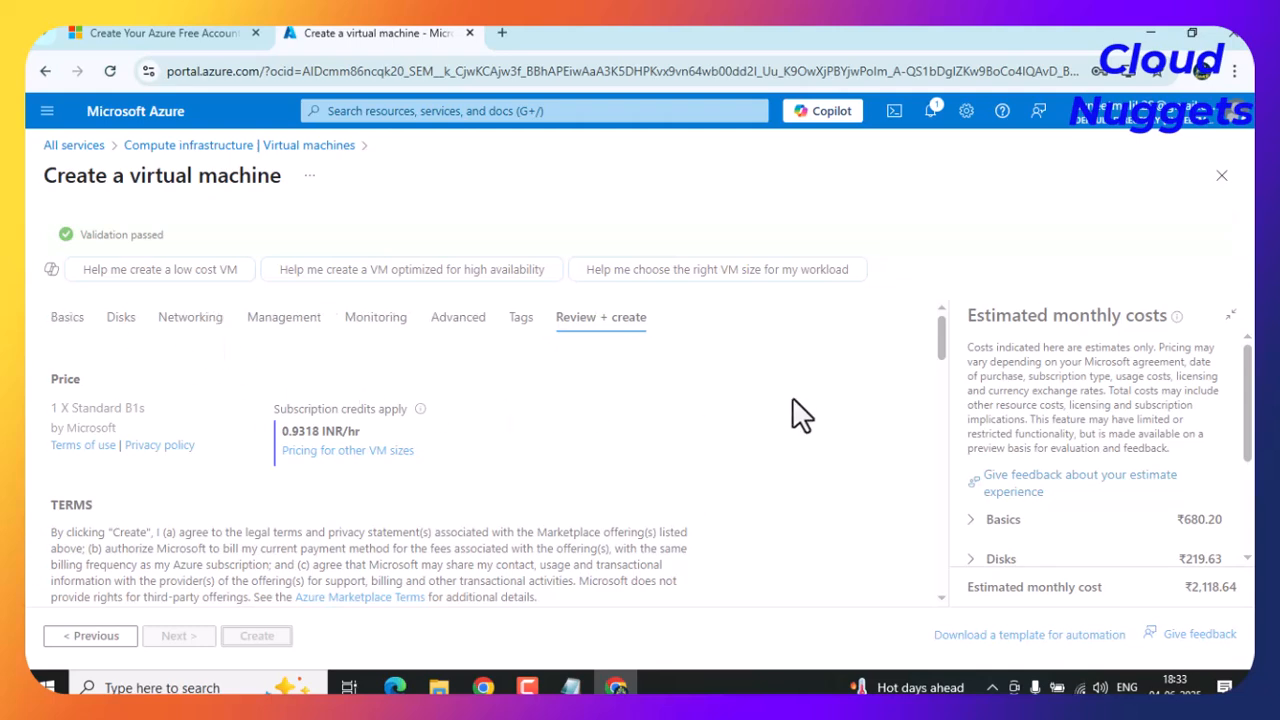
Open the virtual machines list and check the deployment progress in the notifications.
click(930, 109)
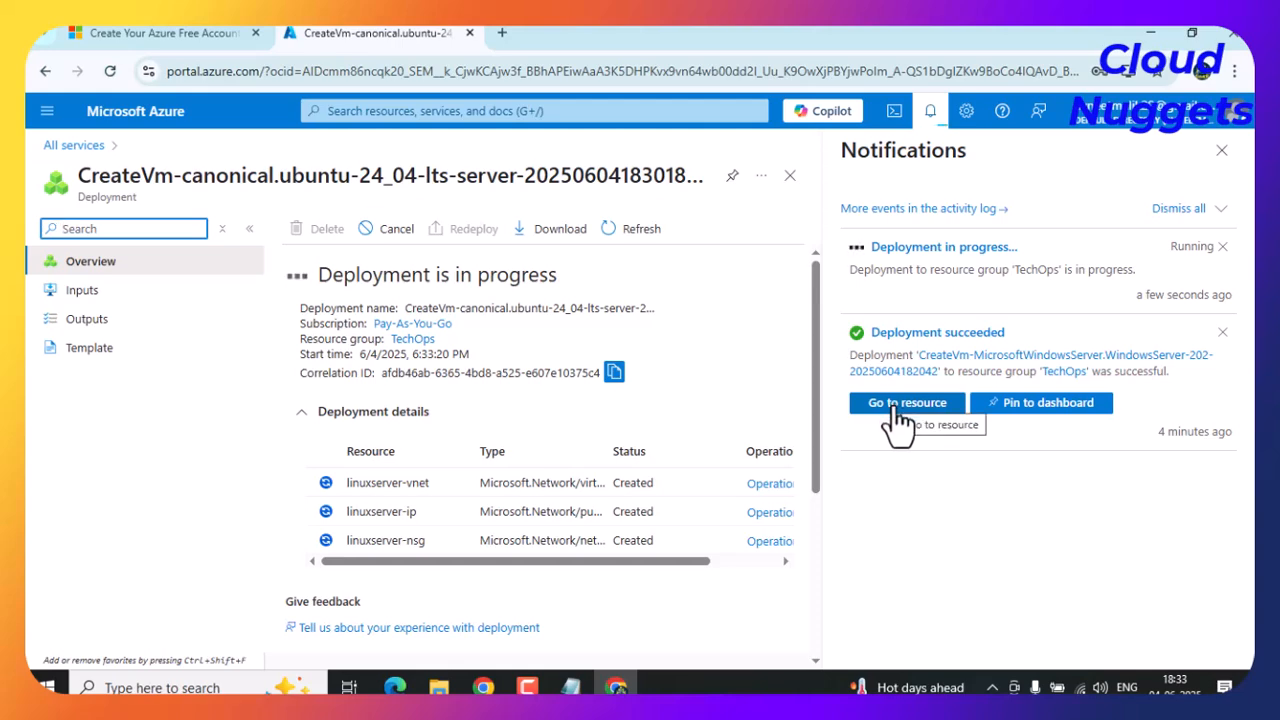
click(370, 110)
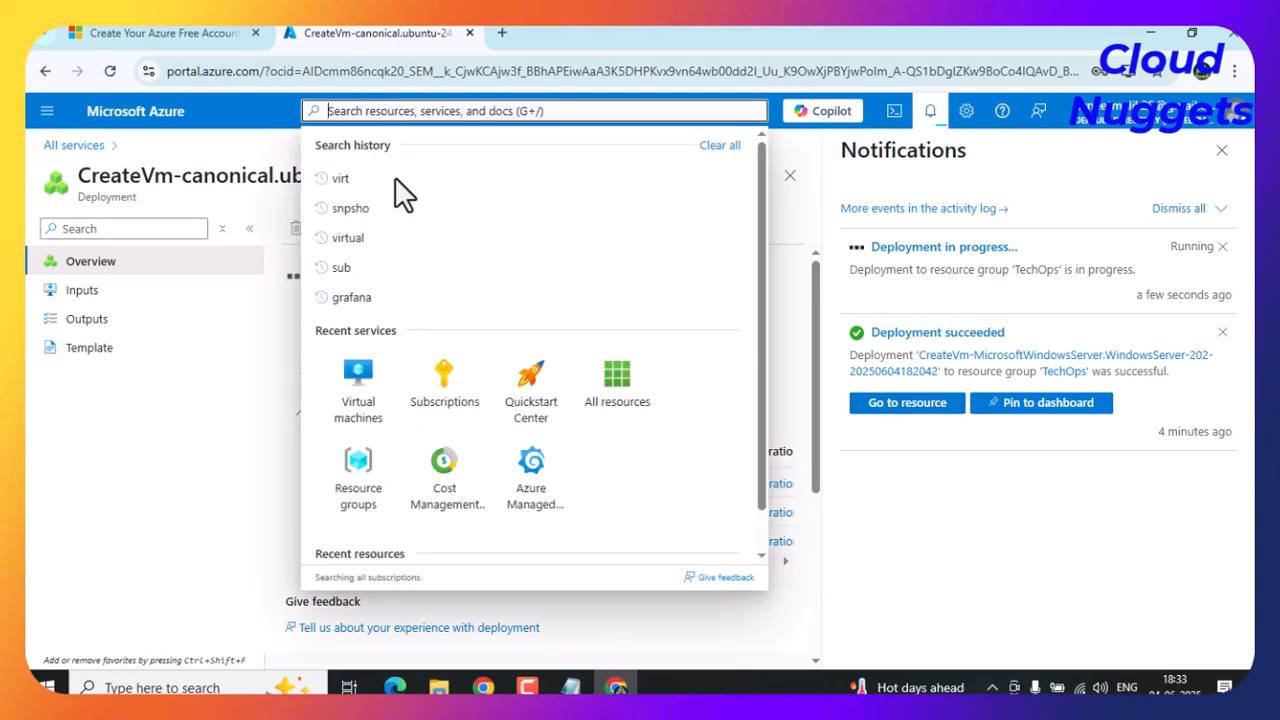
click(380, 375)
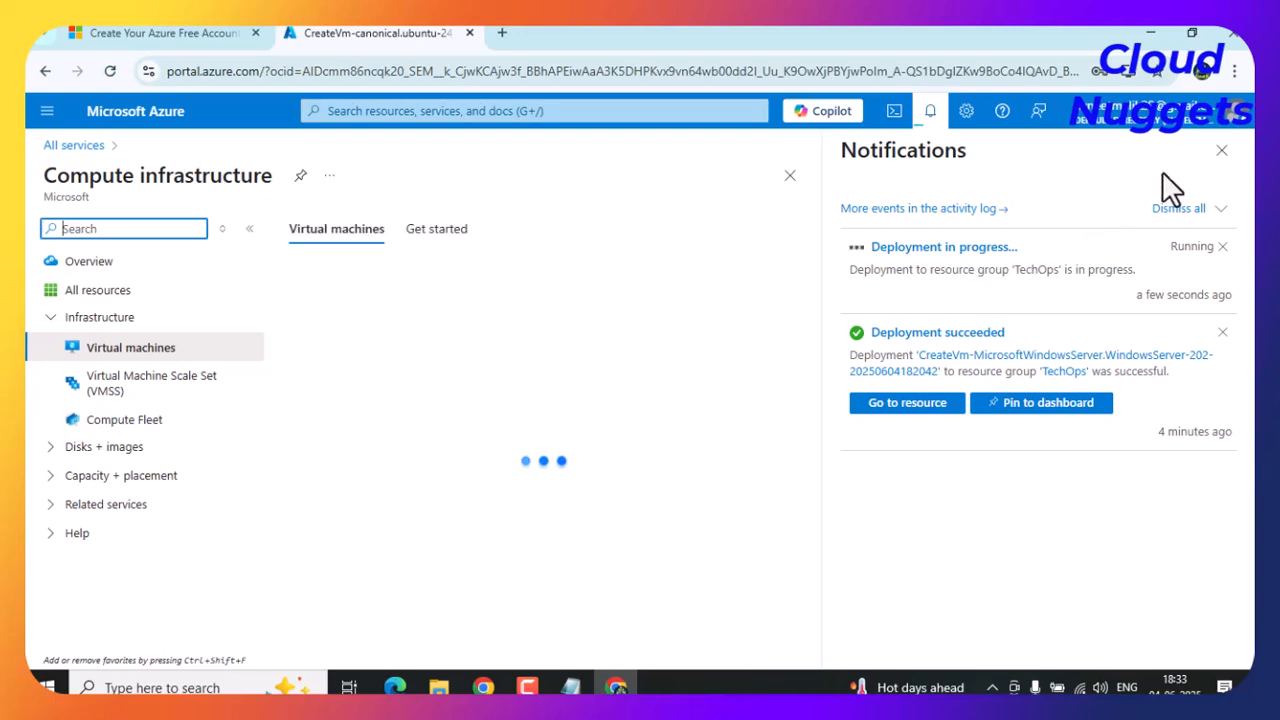
click(1222, 152)
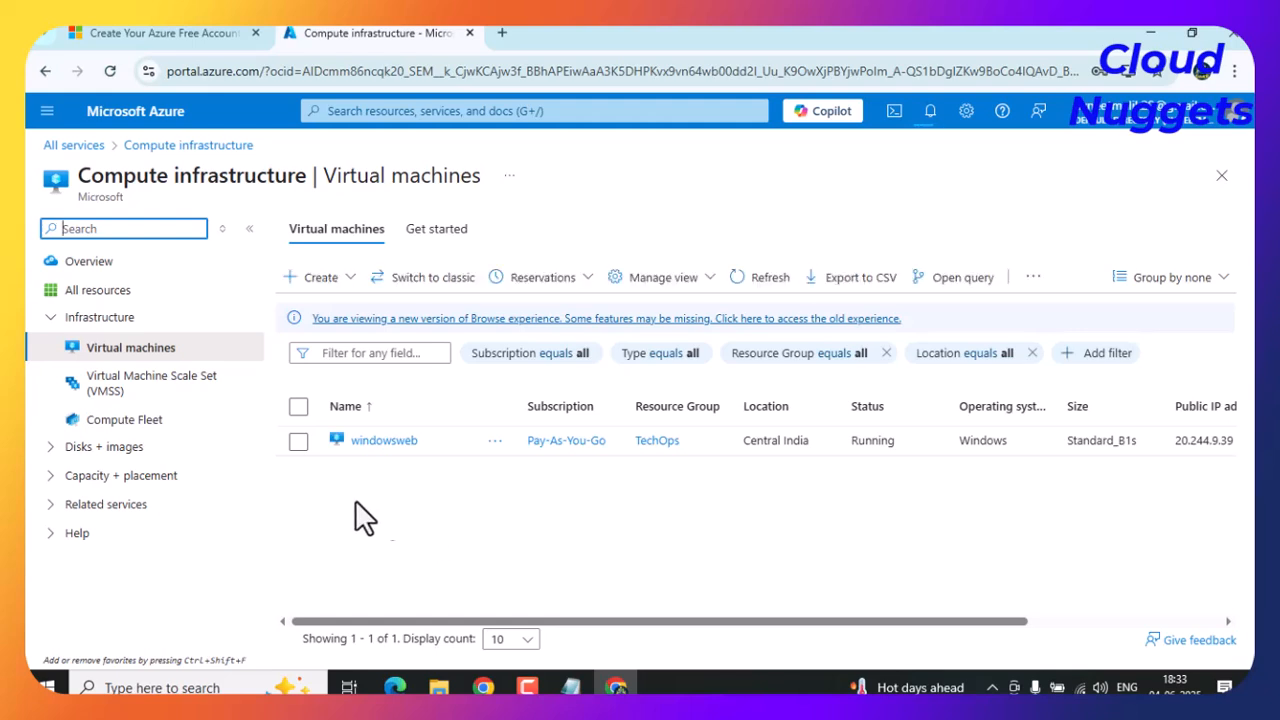
click(930, 112)
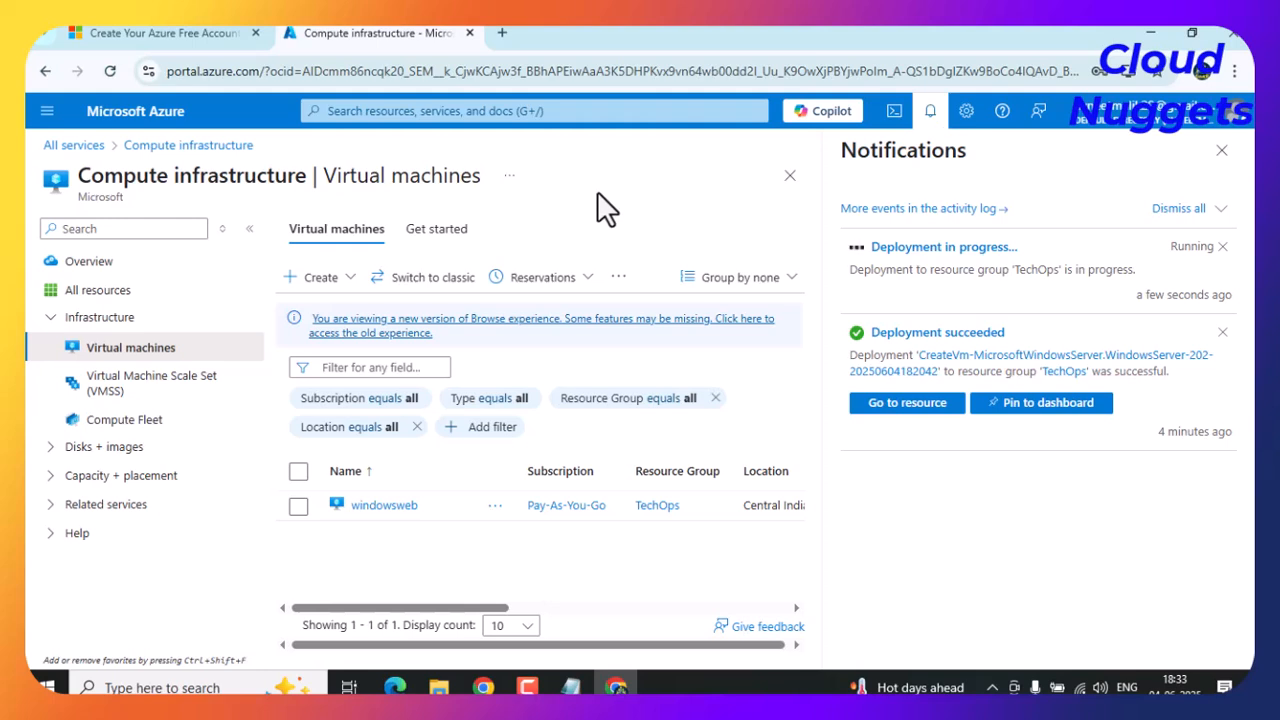
click(1222, 152)
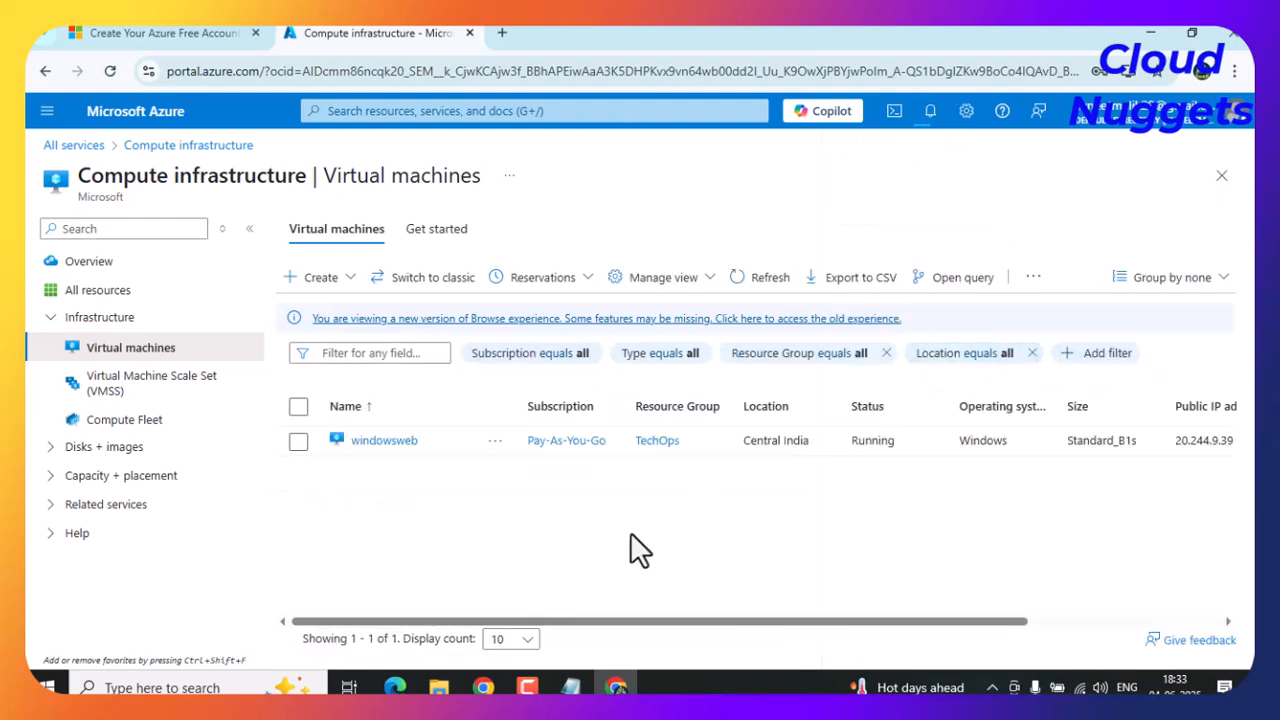
Refresh the virtual machines list and open windowsweb and linuxserver in separate browser tabs.
middle_click(361, 446)
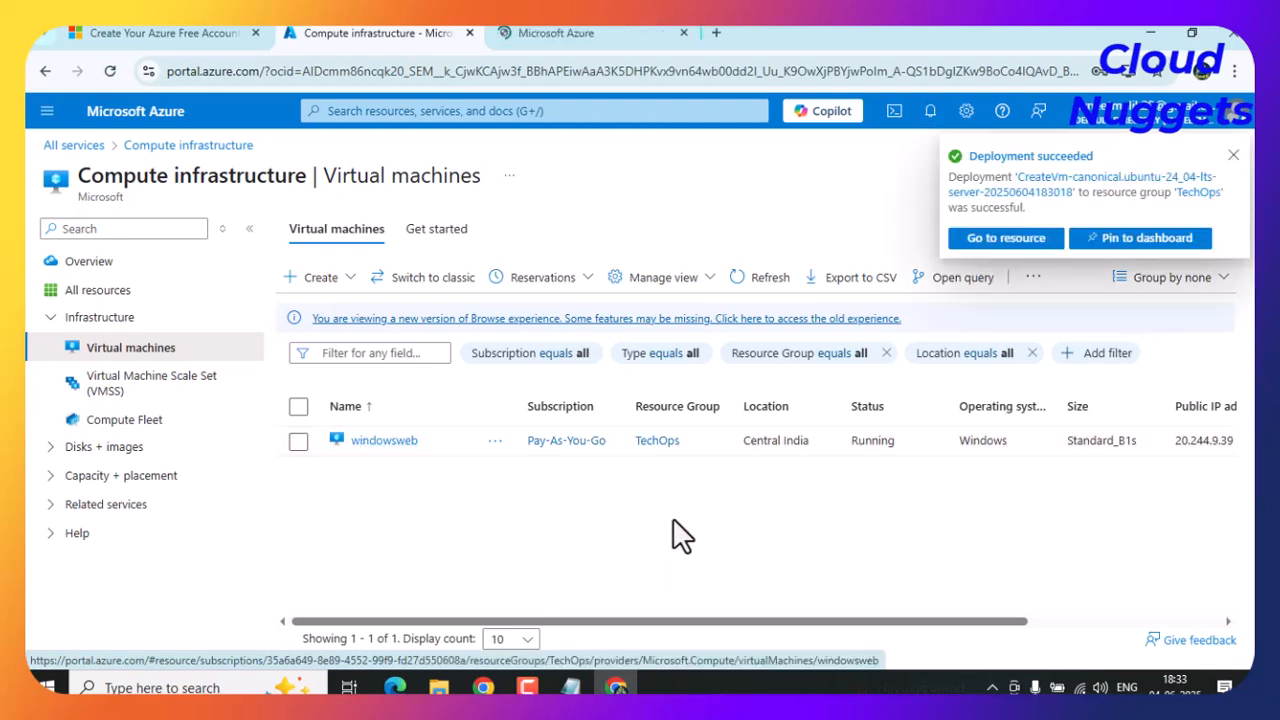
click(1233, 157)
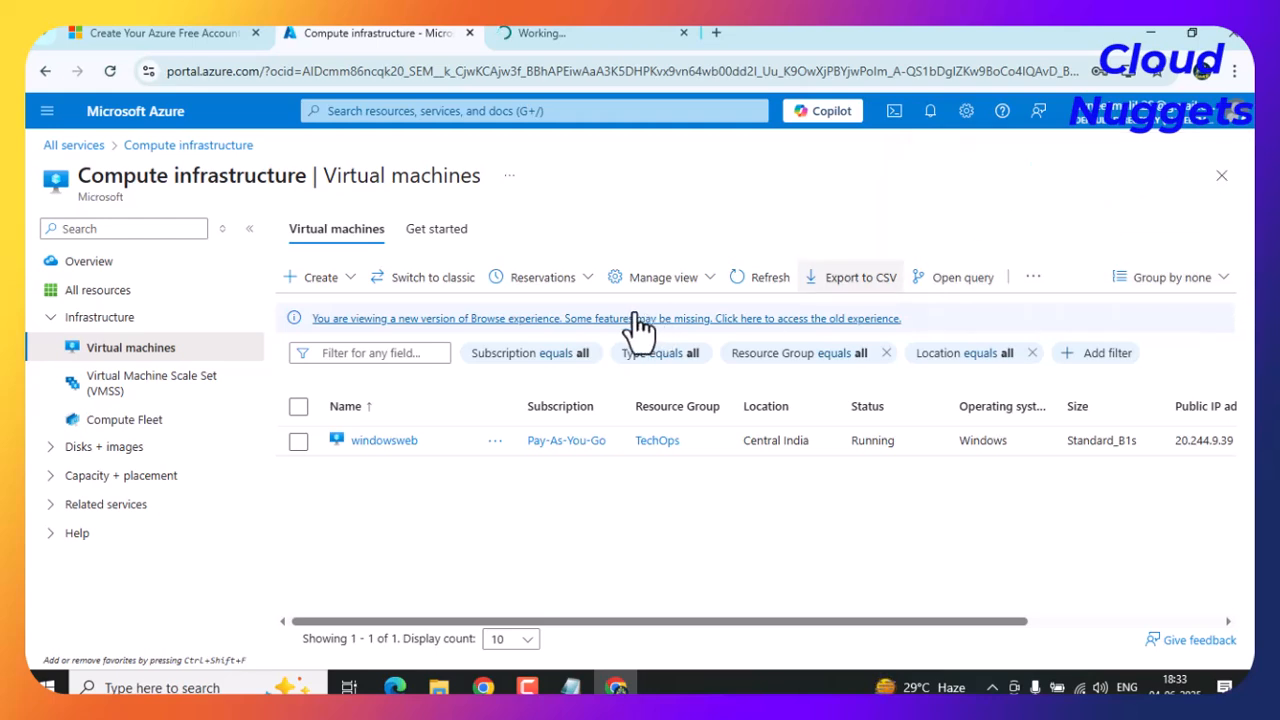
click(768, 280)
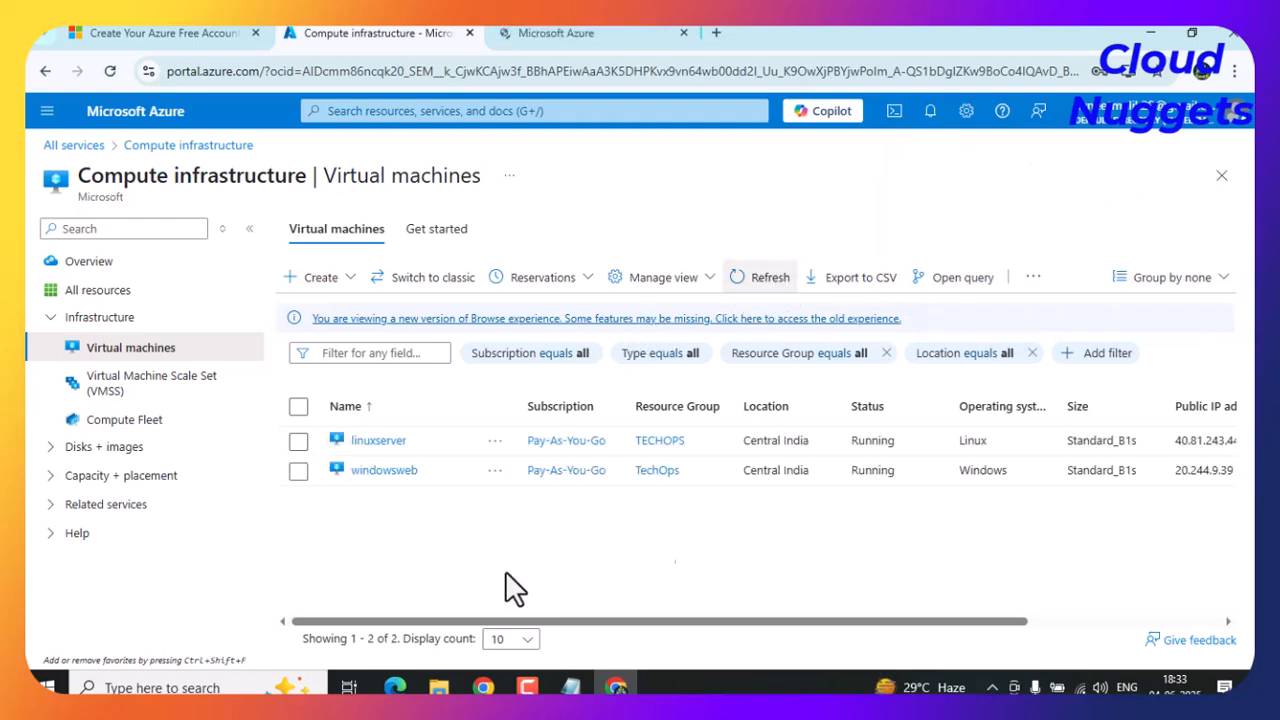
middle_click(372, 448)
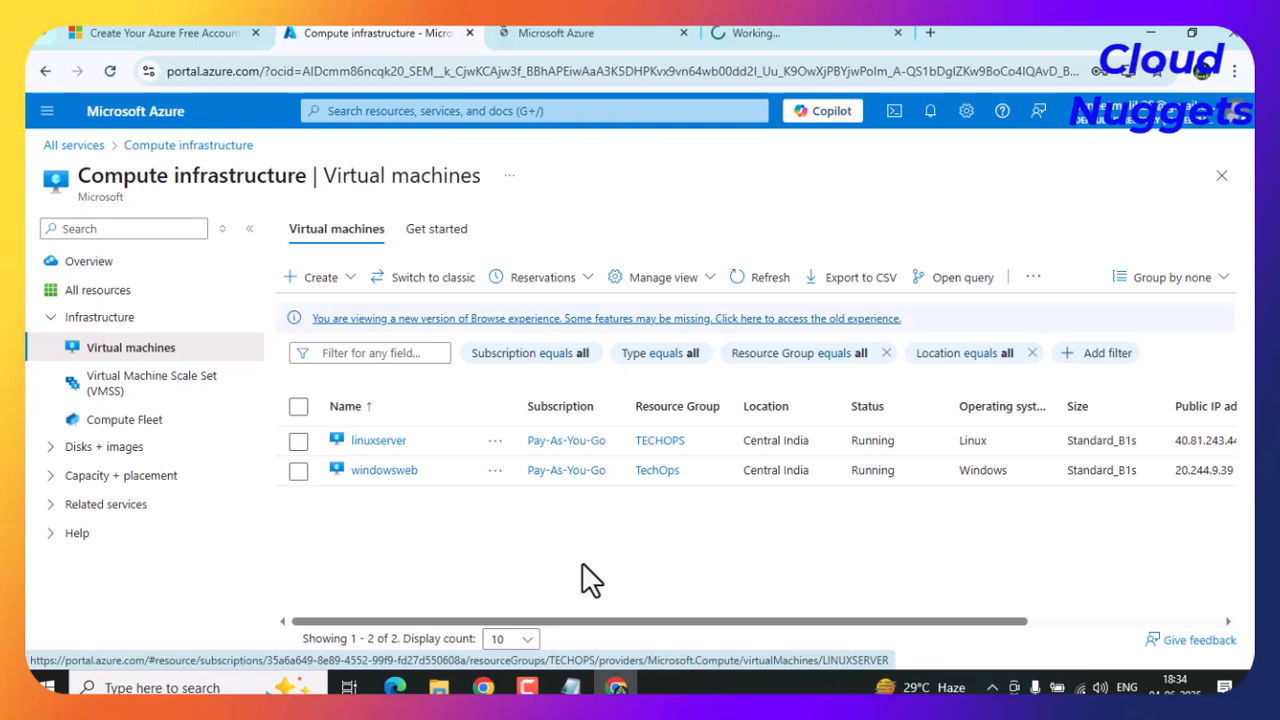
Show the windowsweb overview in its browser tab, dismiss the feedback survey and collapse the Networking group.
click(559, 30)
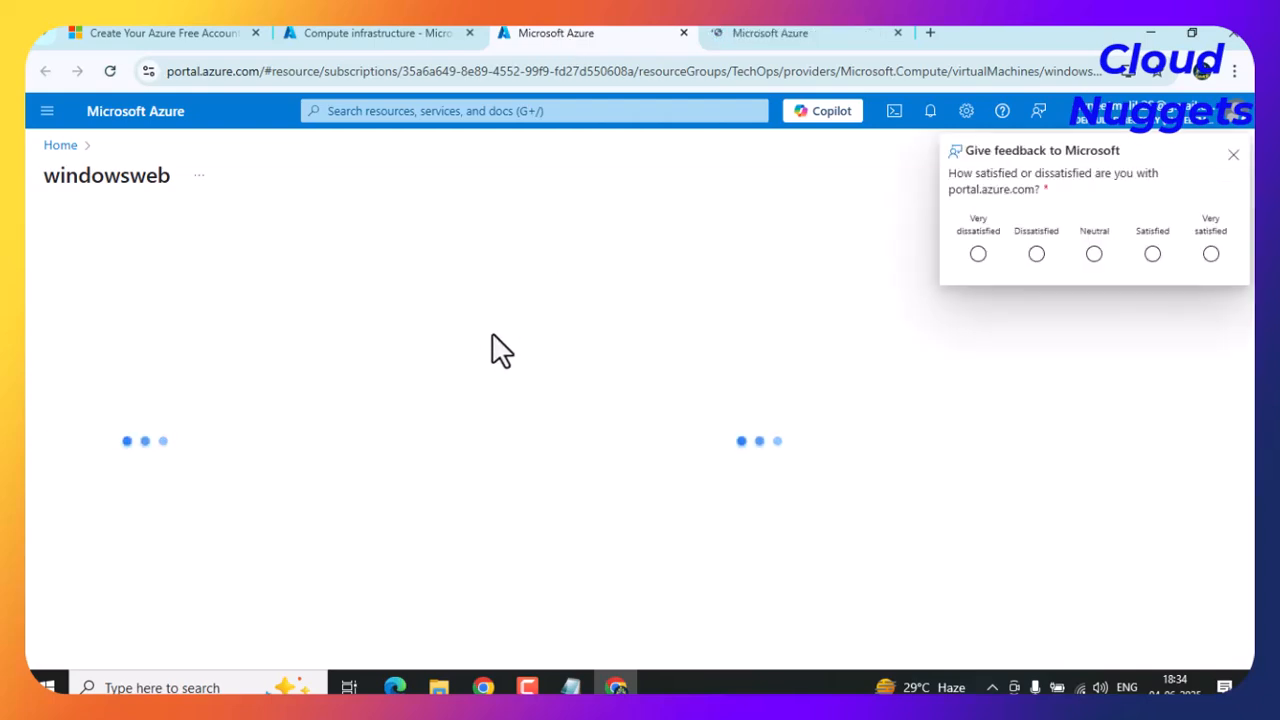
click(1233, 156)
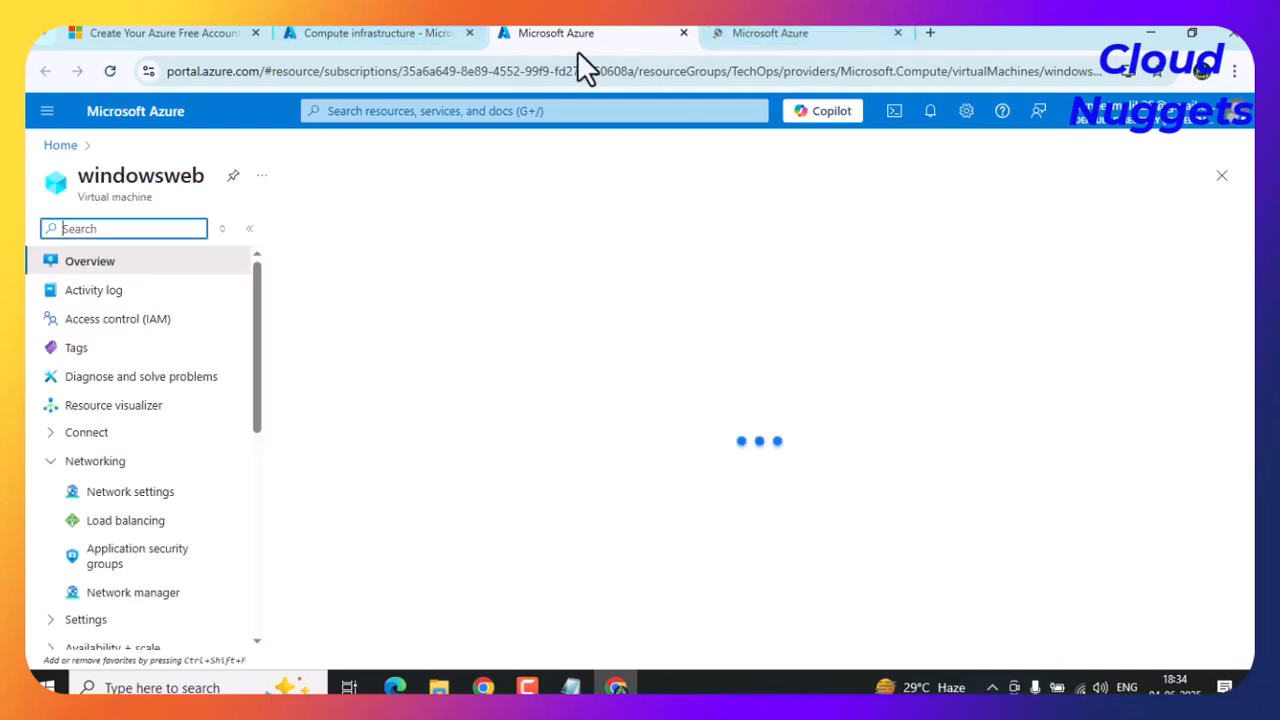
click(775, 33)
click(640, 33)
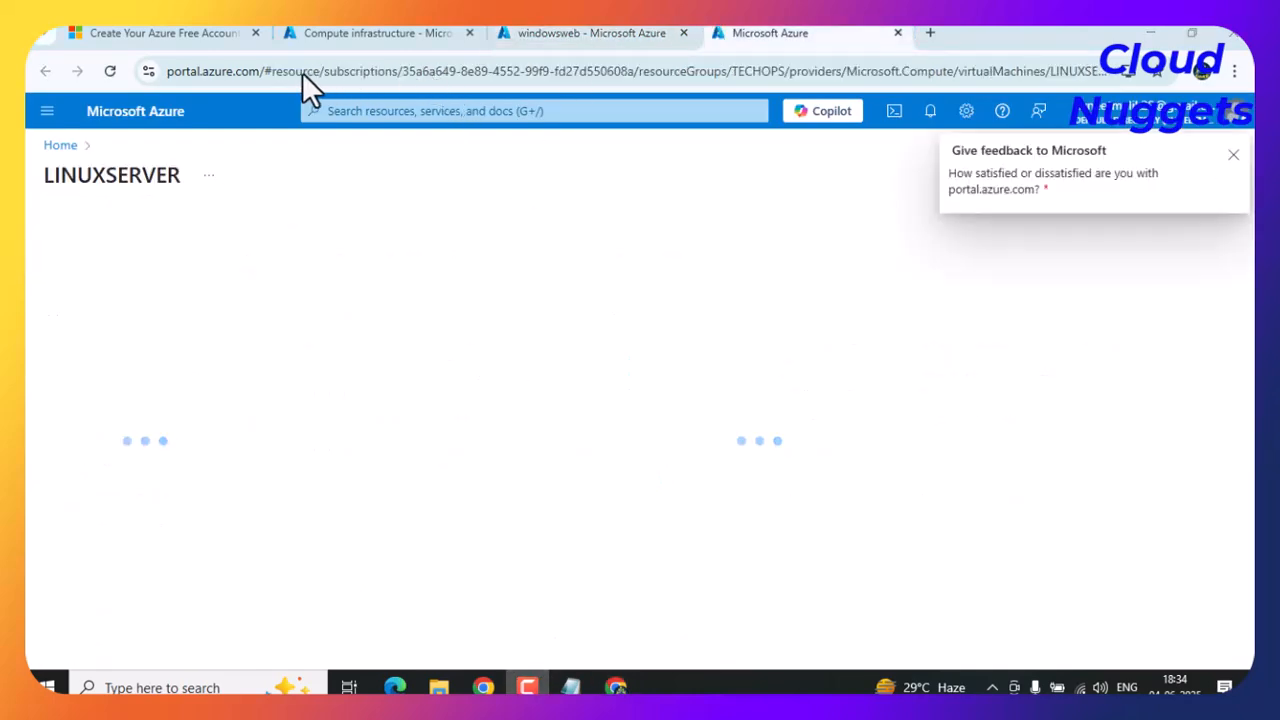
click(549, 31)
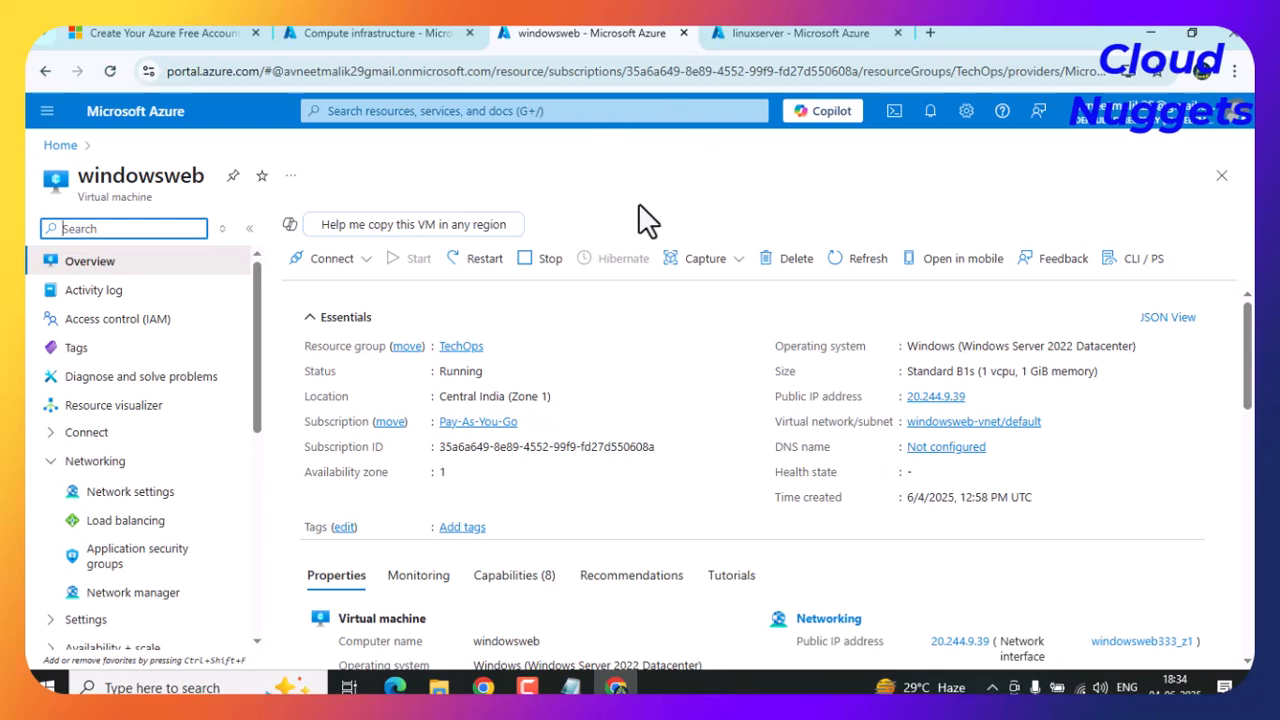
click(62, 462)
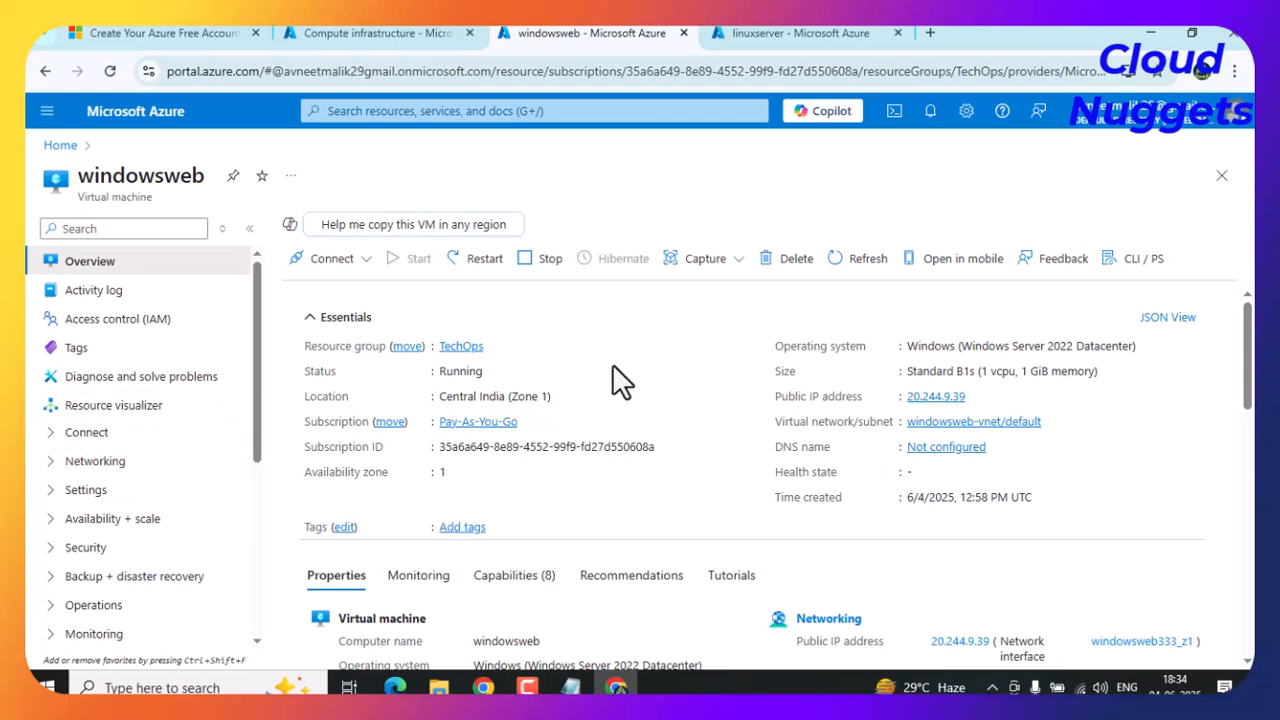
Open the Connect page of windowsweb and review its public IP, port and native RDP option.
click(350, 262)
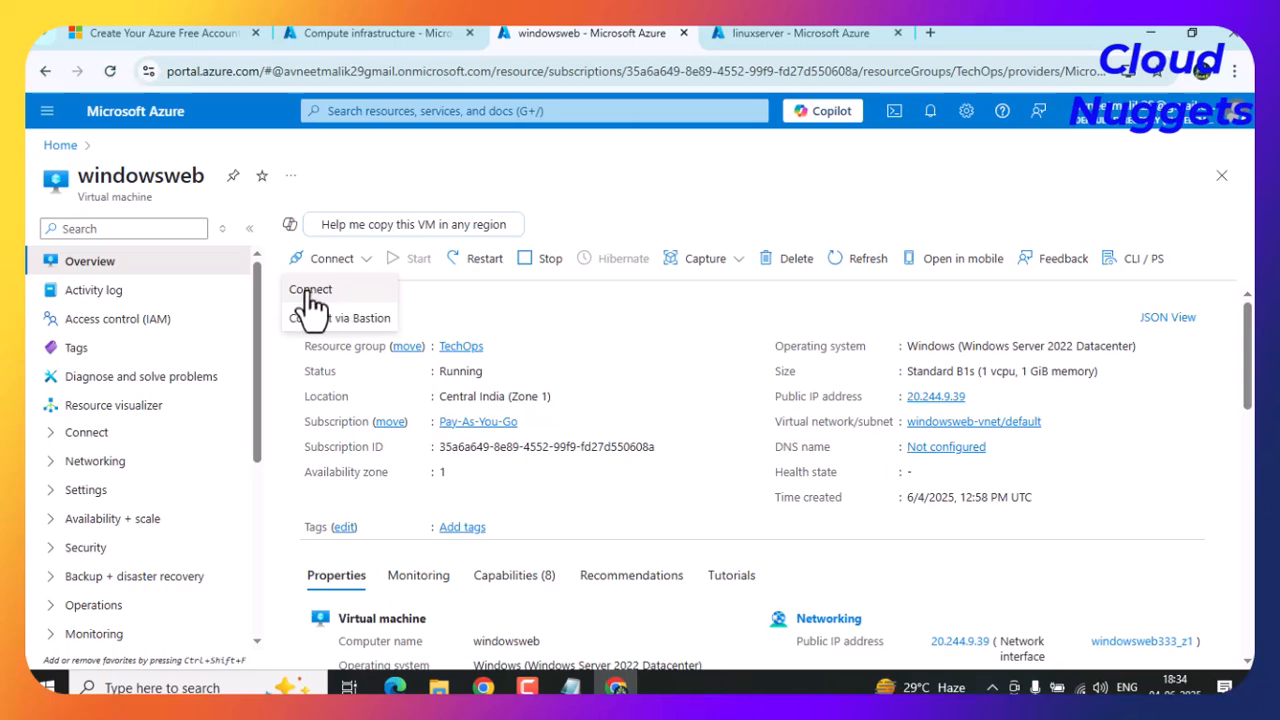
click(310, 290)
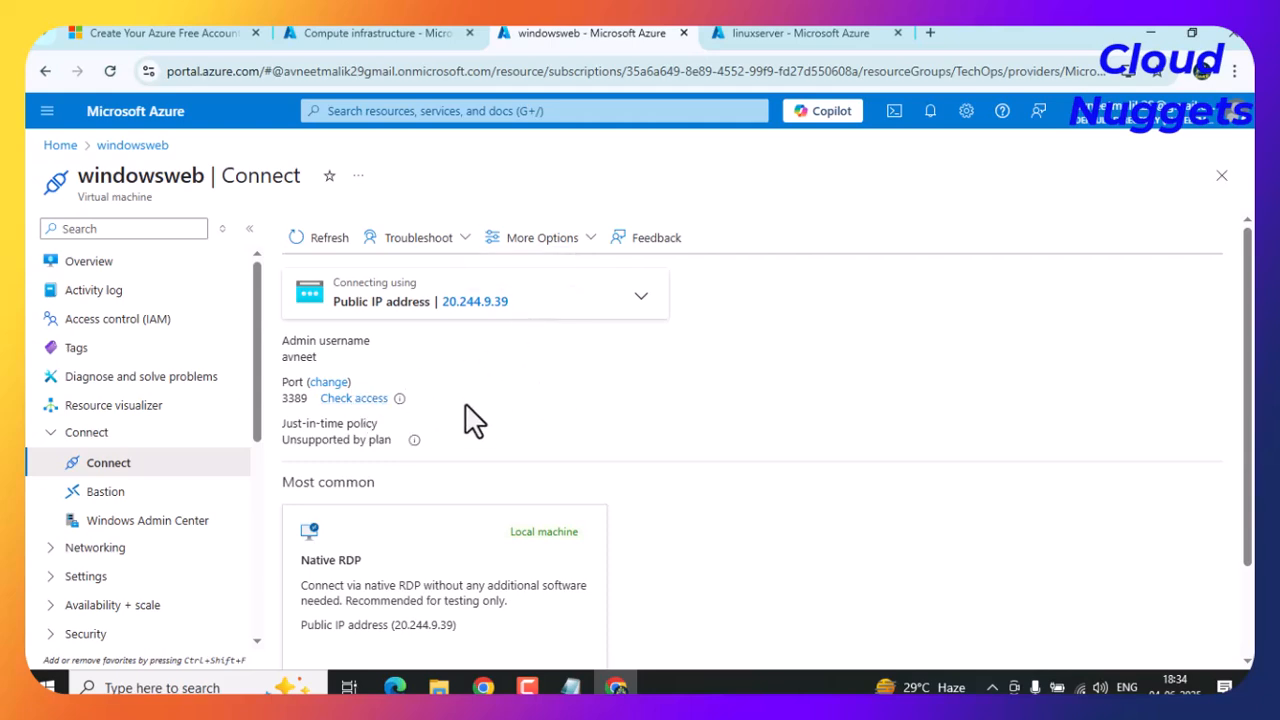
scroll(455, 450, down, 1)
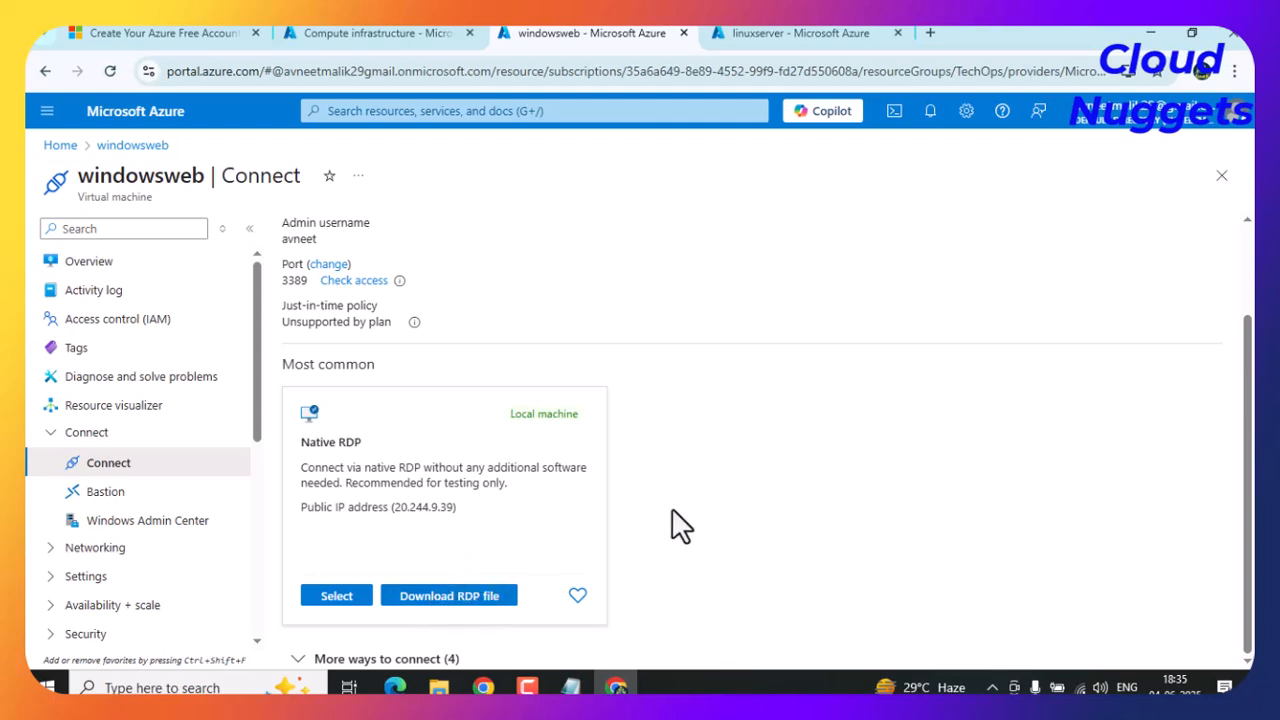
scroll(651, 529, up, 2)
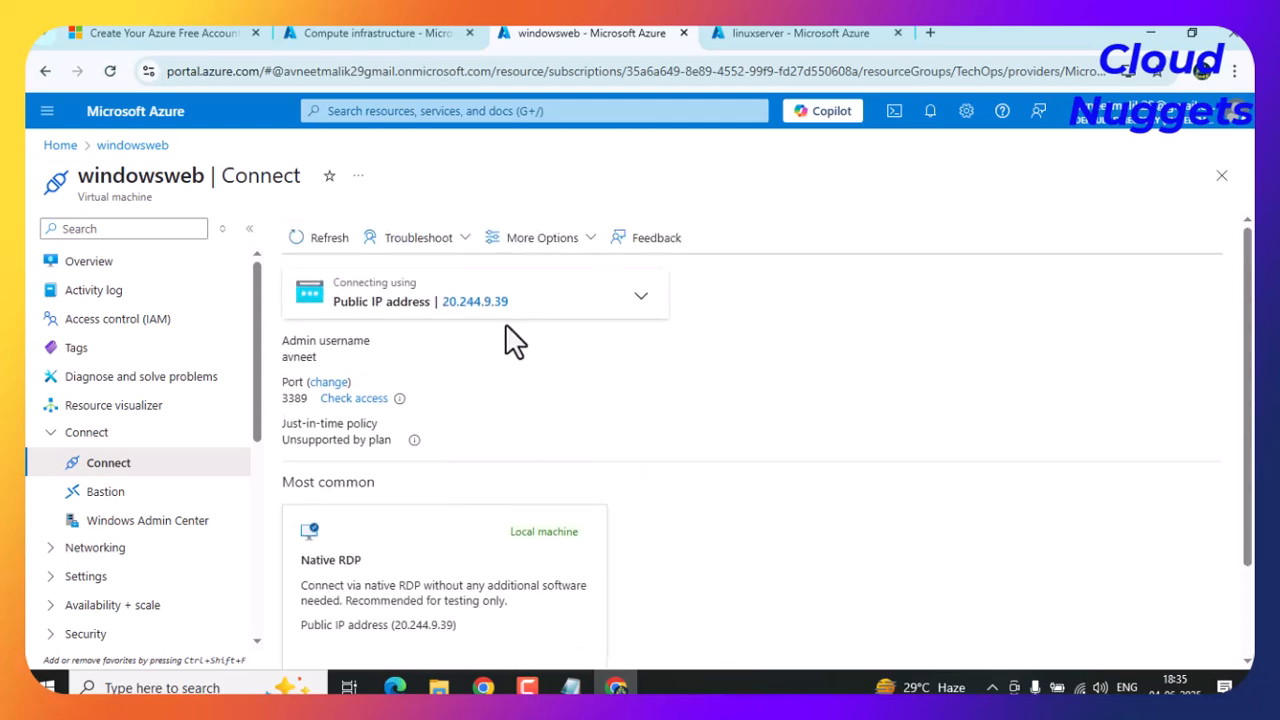
Look over the windowsweb connection details, return to the machine's overview and collapse the Connect group.
scroll(560, 440, down, 2)
scroll(580, 455, up, 2)
scroll(508, 600, down, 1)
scroll(460, 480, up, 1)
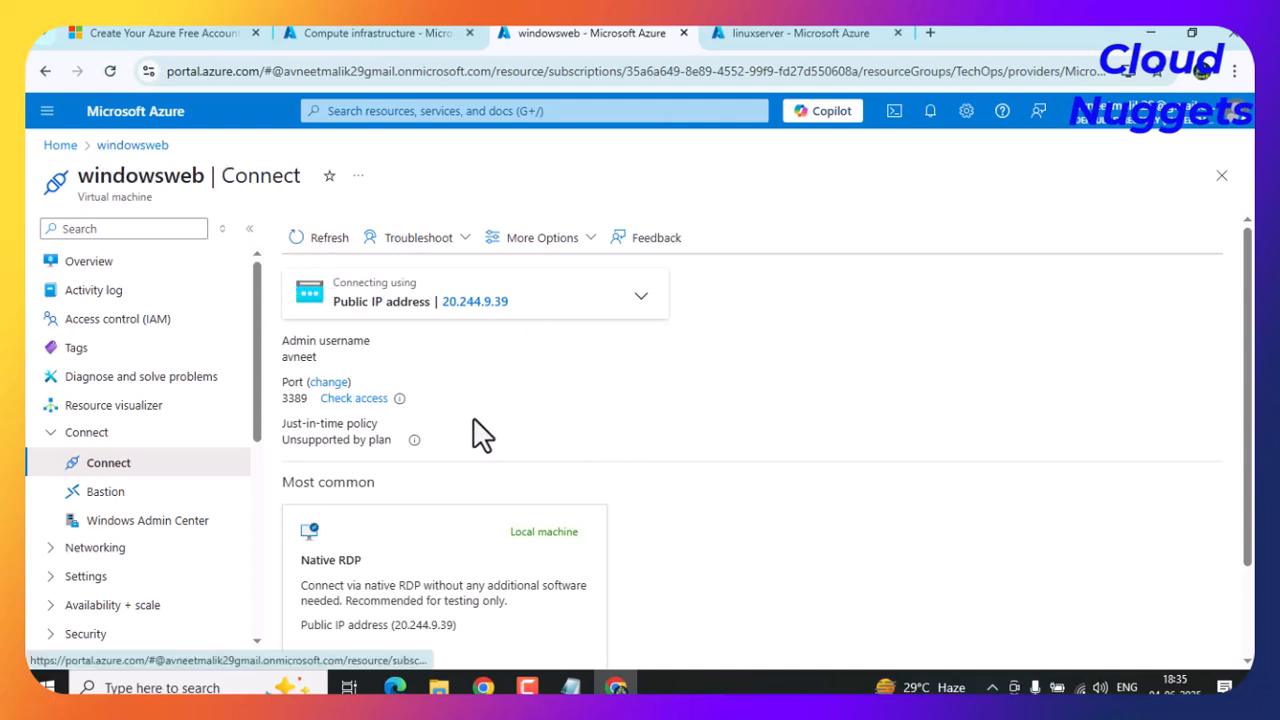
click(90, 264)
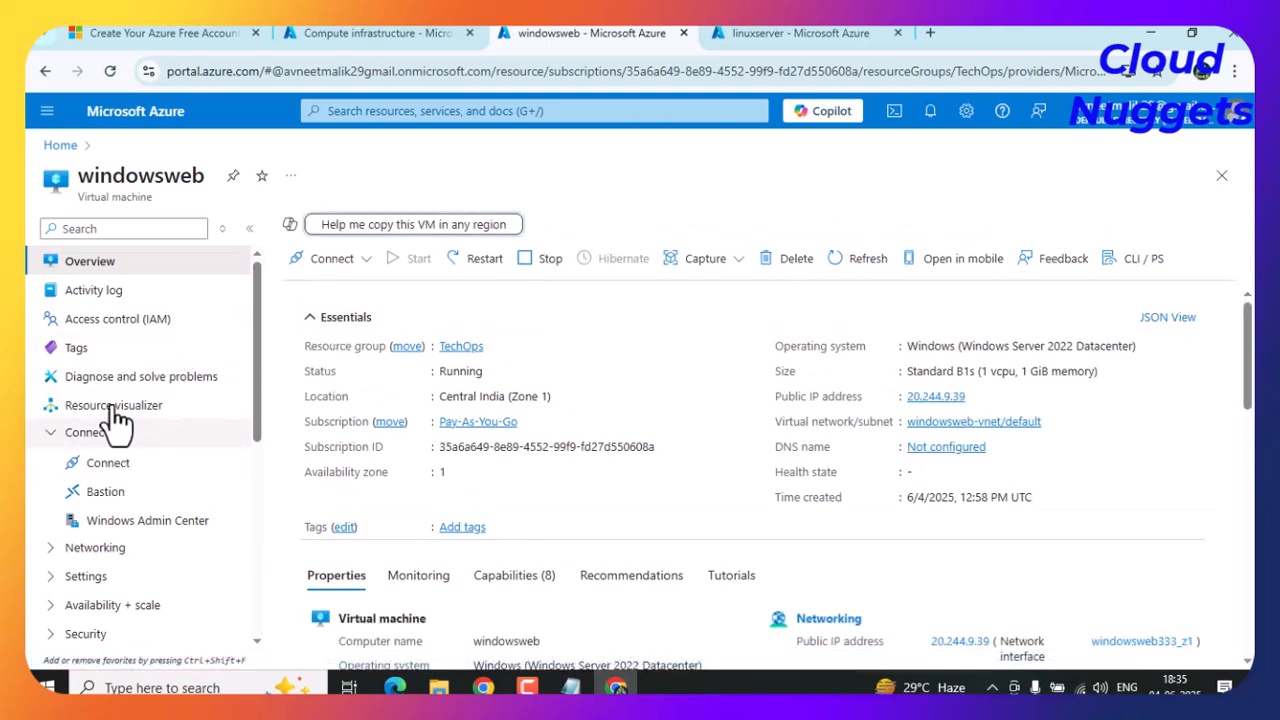
click(52, 440)
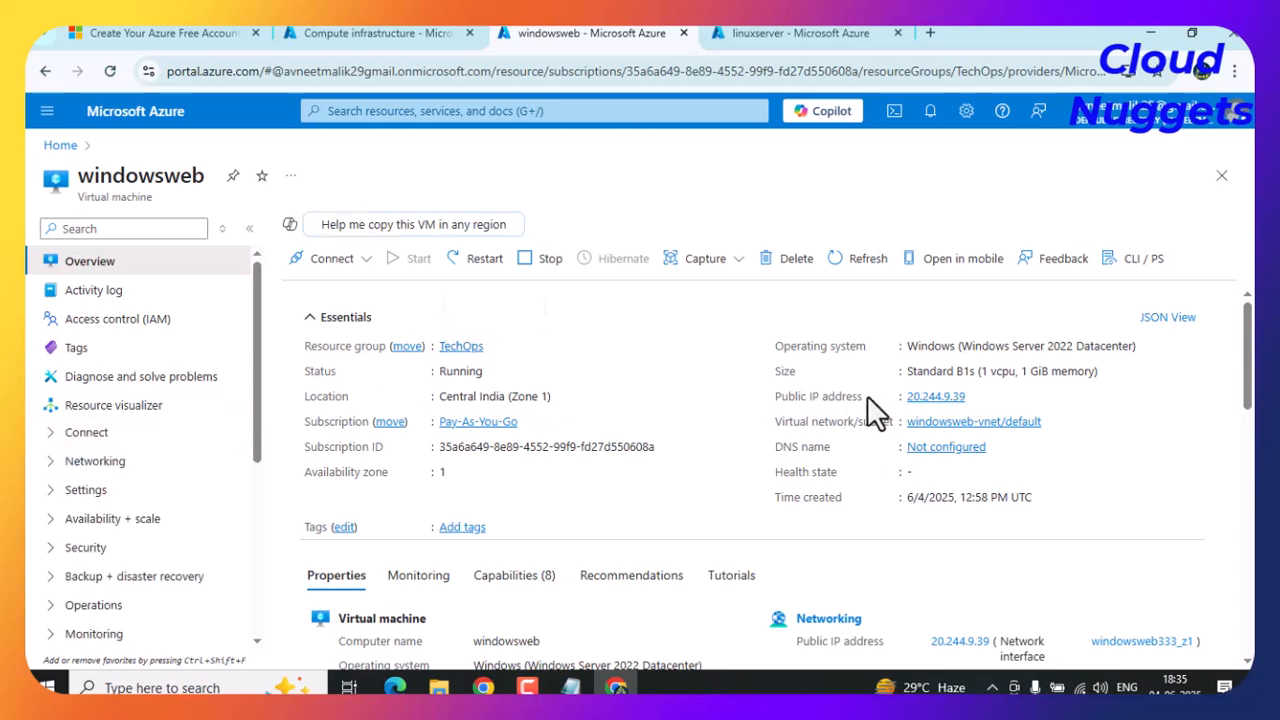
Copy windowsweb's public IP address and start a Remote Desktop connection to 20.244.9.39.
click(976, 397)
key(super+r)
text(mstsc)
key(Return)
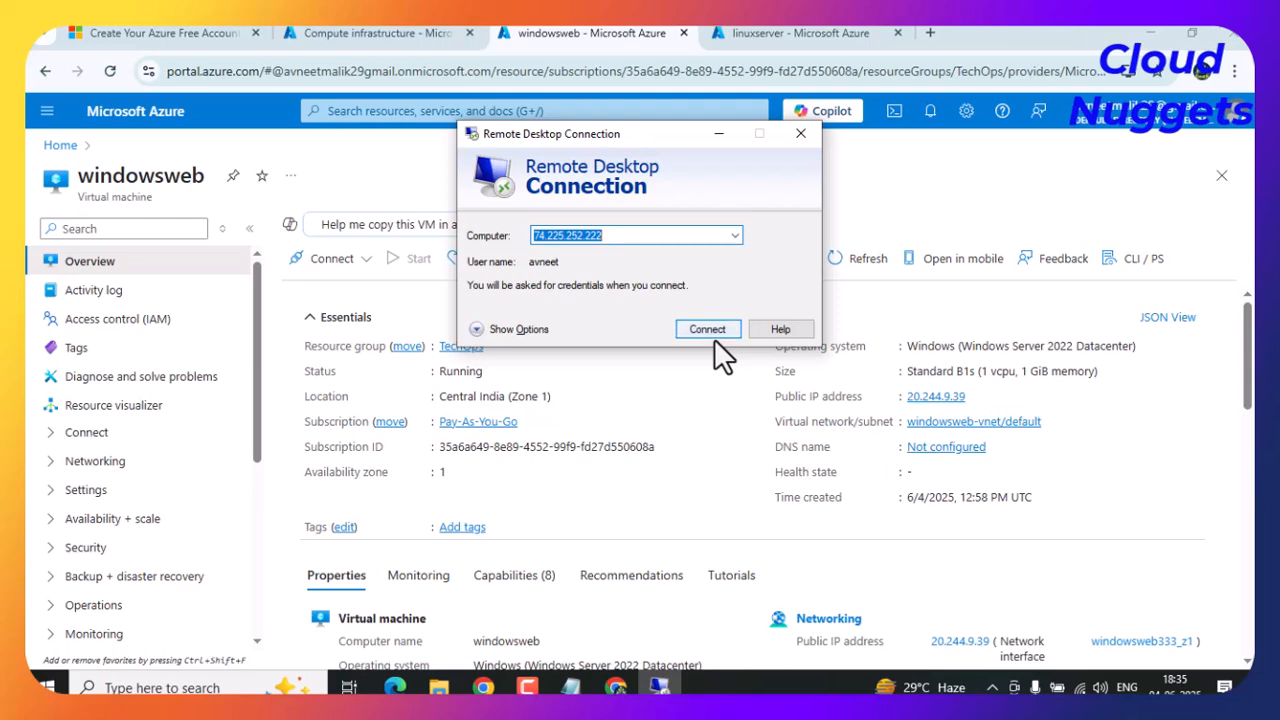
key(ctrl+v)
click(707, 330)
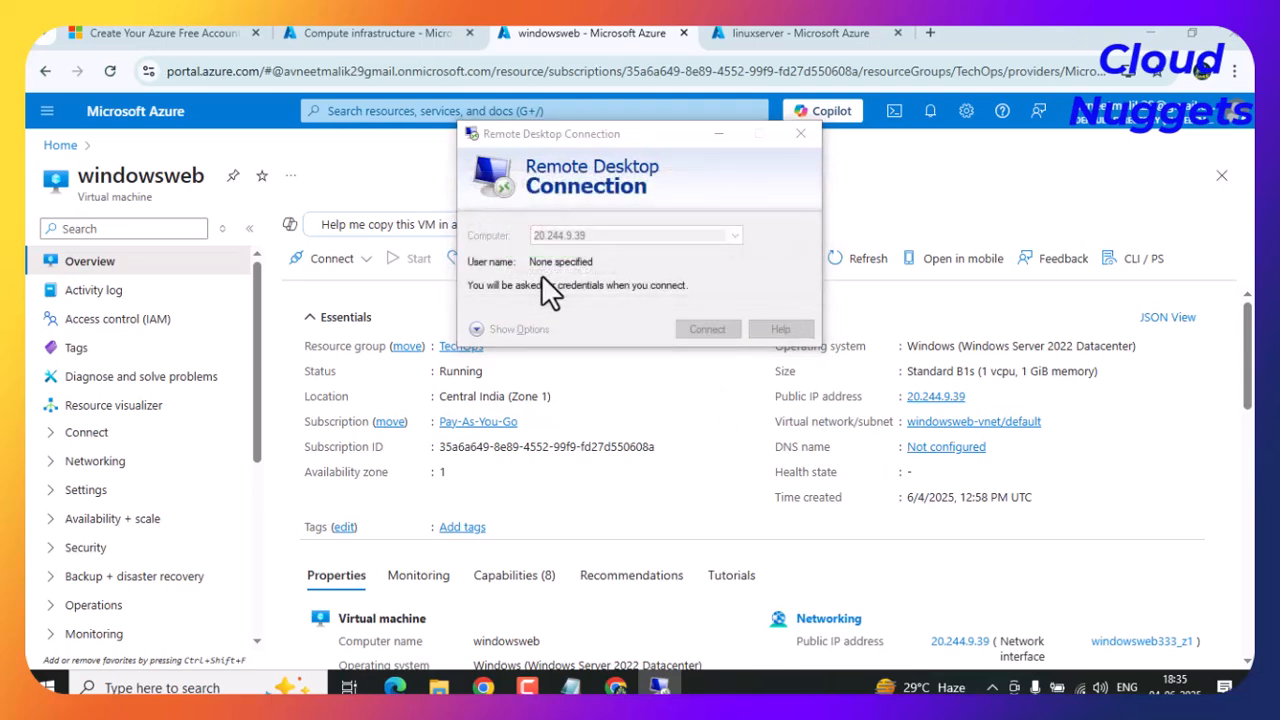
Sign in to the remote computer with the admin username and account password, and accept its certificate.
text(avneet)
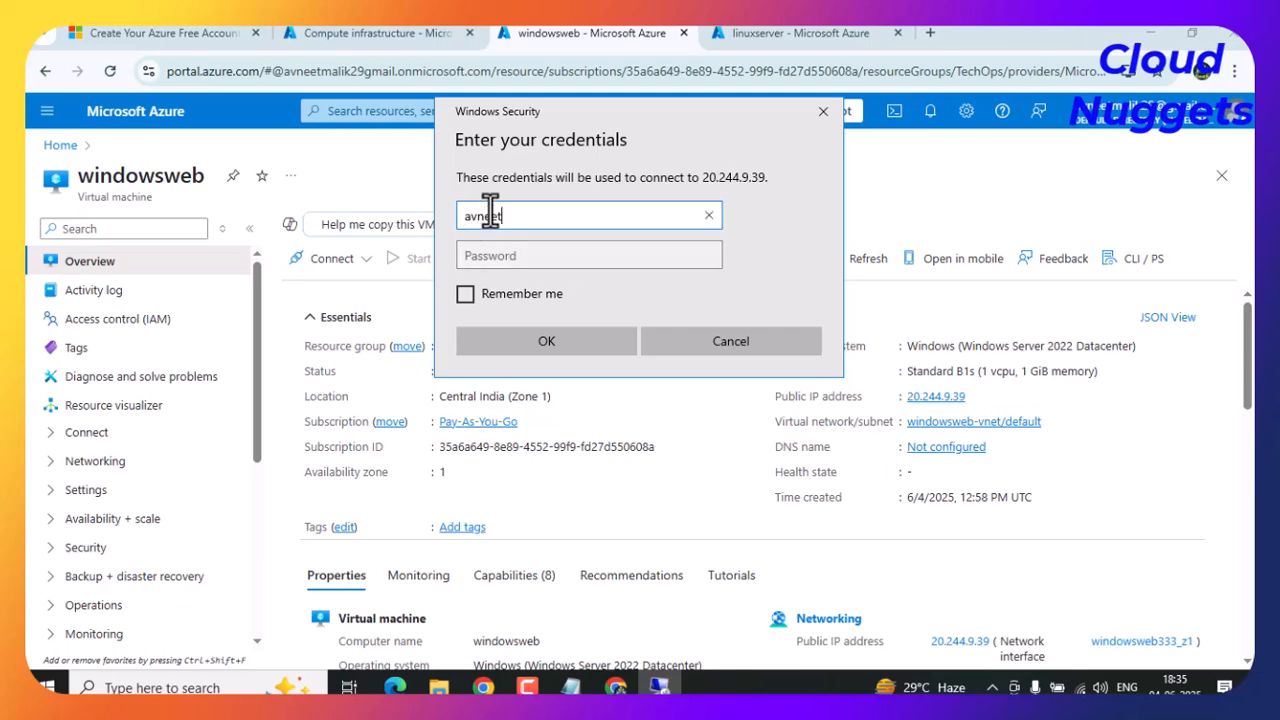
key(Tab)
text(••)
key(BackSpace)
key(BackSpace)
text(•)
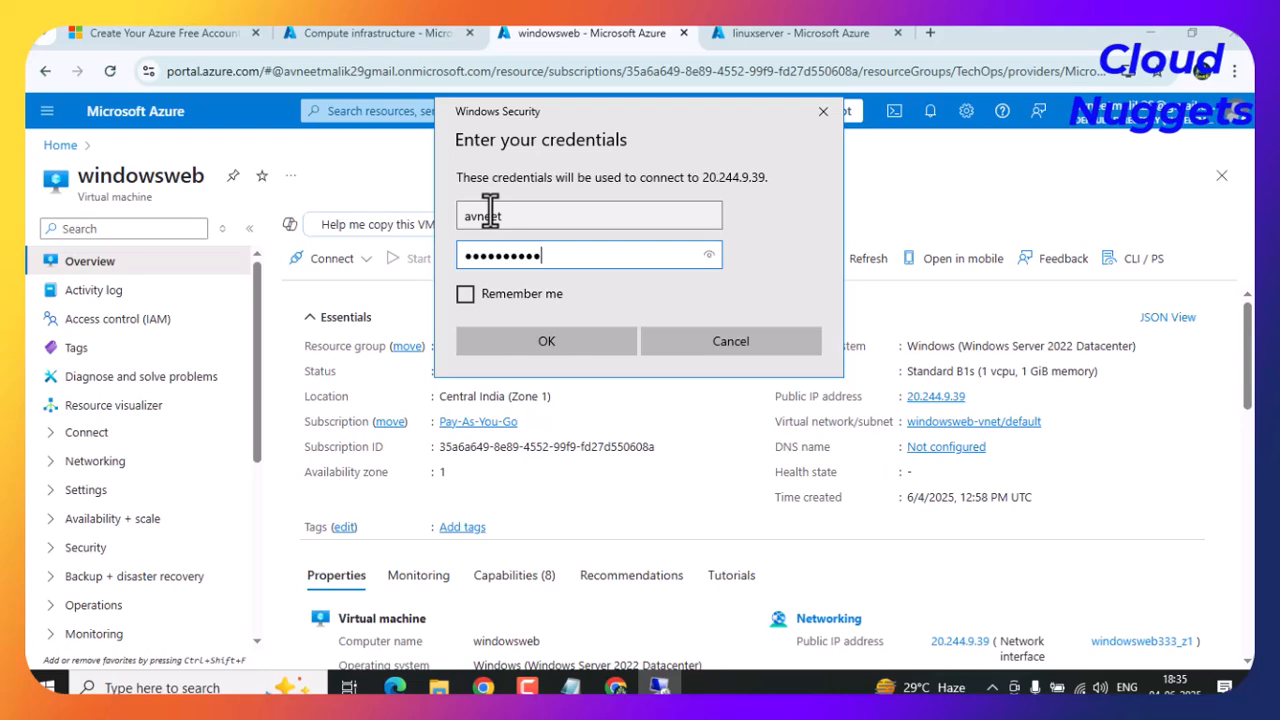
click(535, 335)
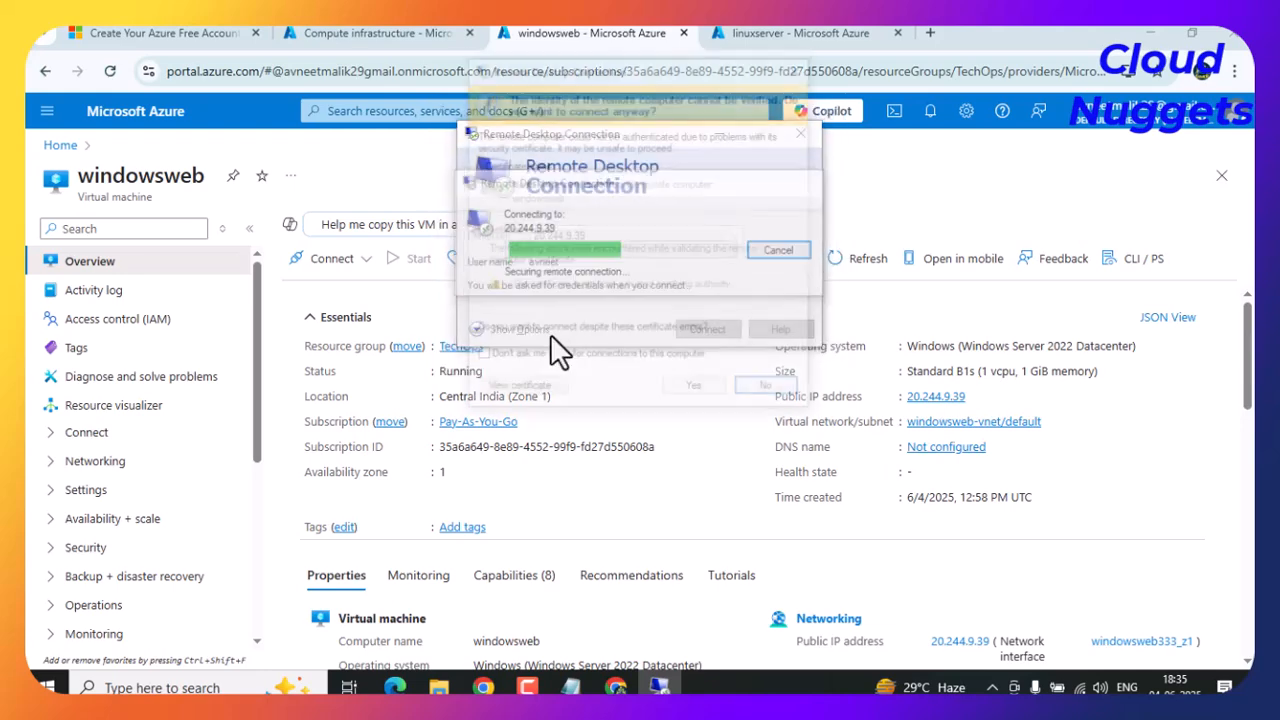
click(696, 392)
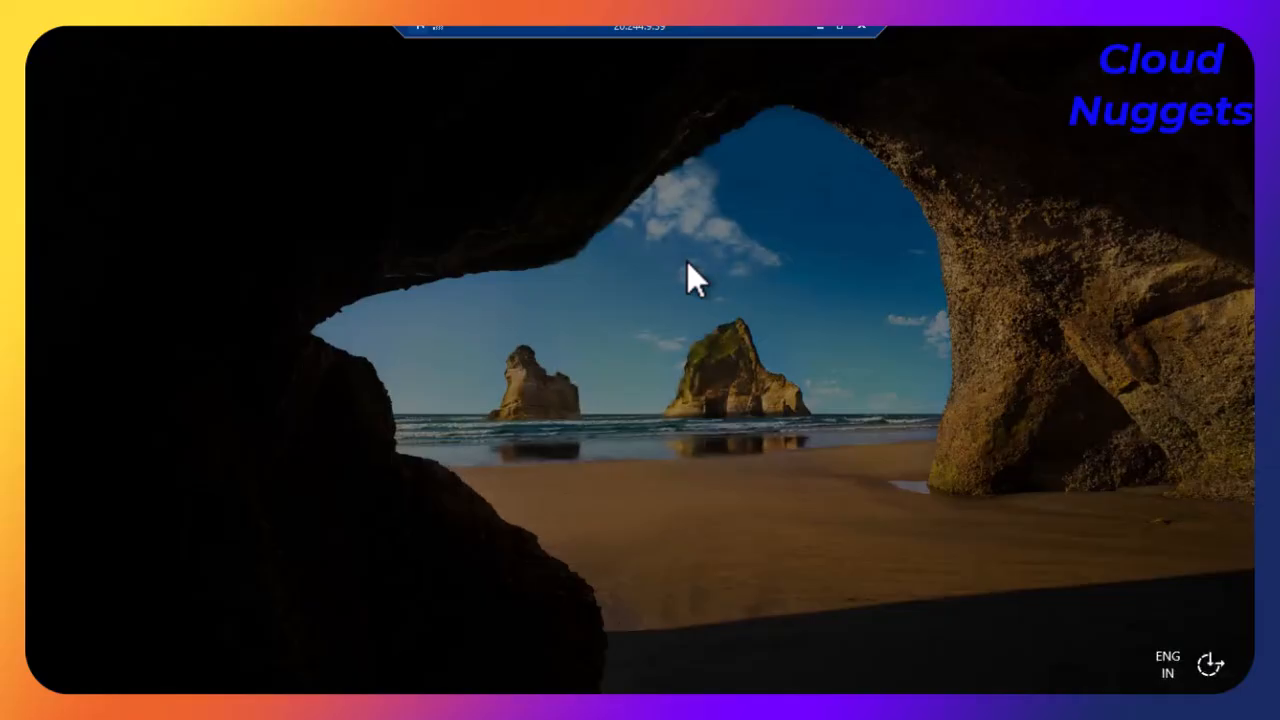
Minimize the remote session, show the linuxserver overview, dismiss the feedback survey and copy its public IP address.
click(820, 26)
click(757, 33)
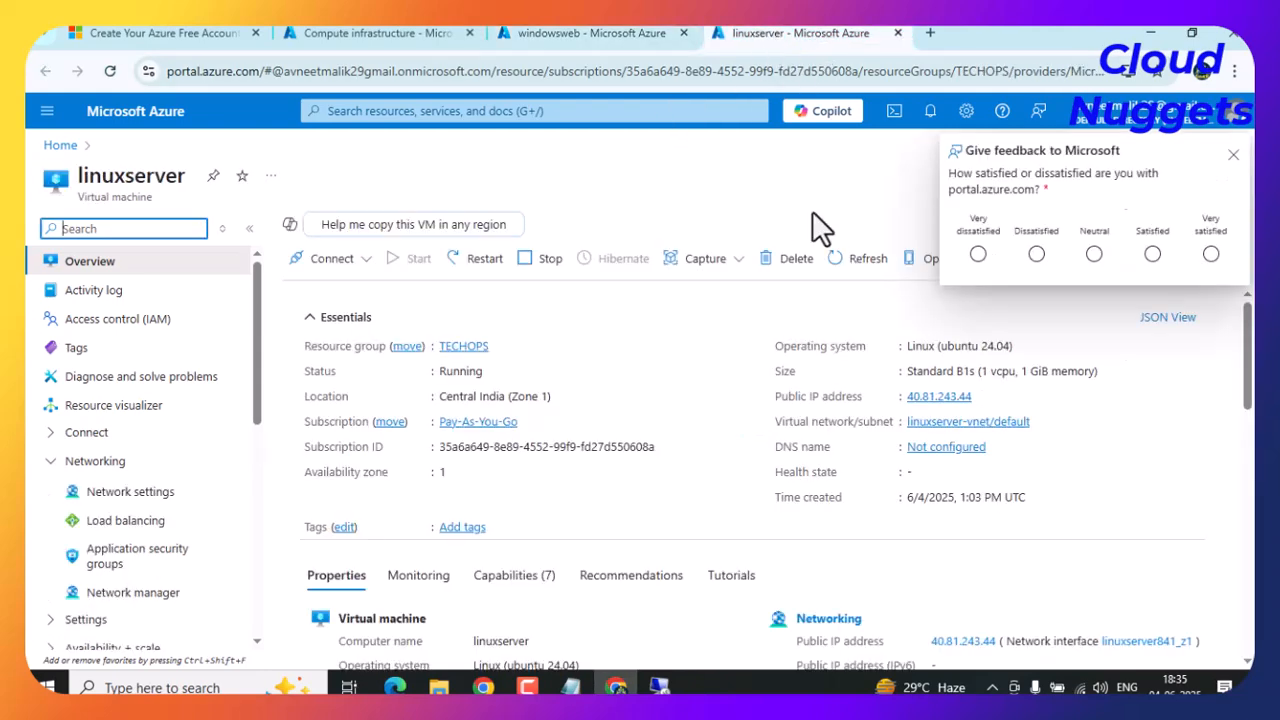
click(1234, 158)
click(983, 396)
Launch PuTTY, open an SSH session to 40.81.243.44 on port 22 and accept the server's host key.
click(166, 686)
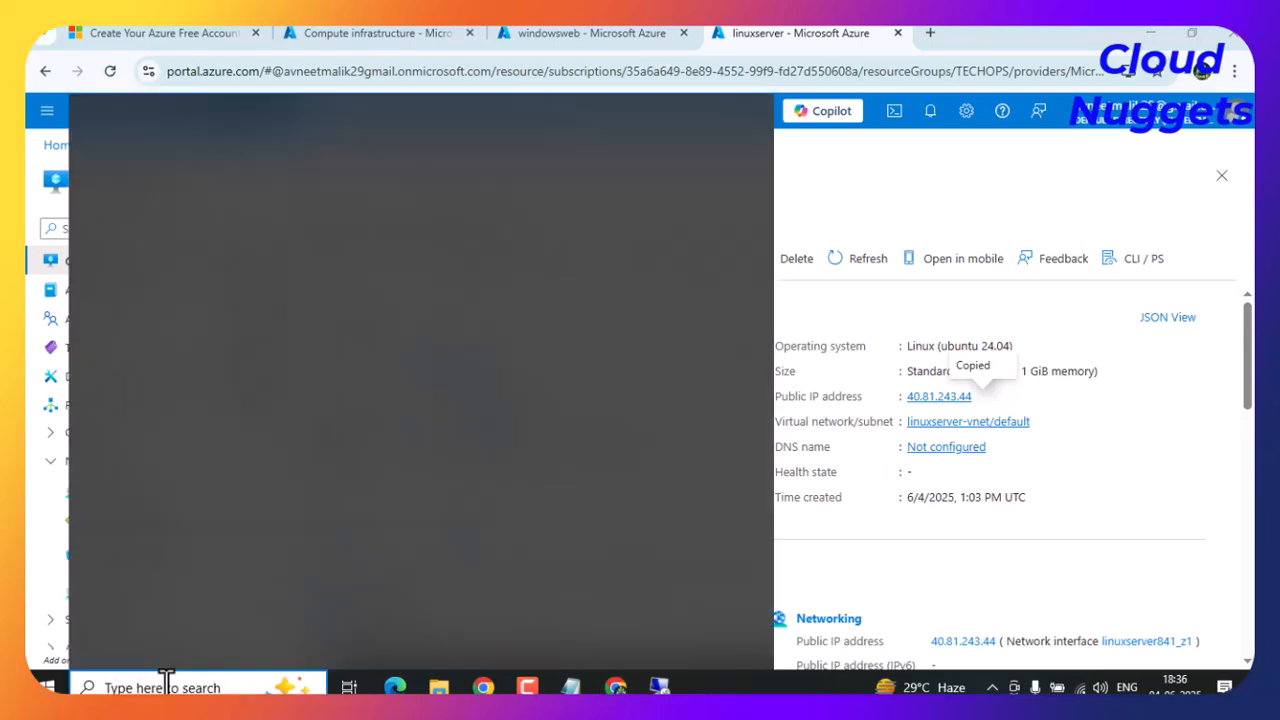
text(puty)
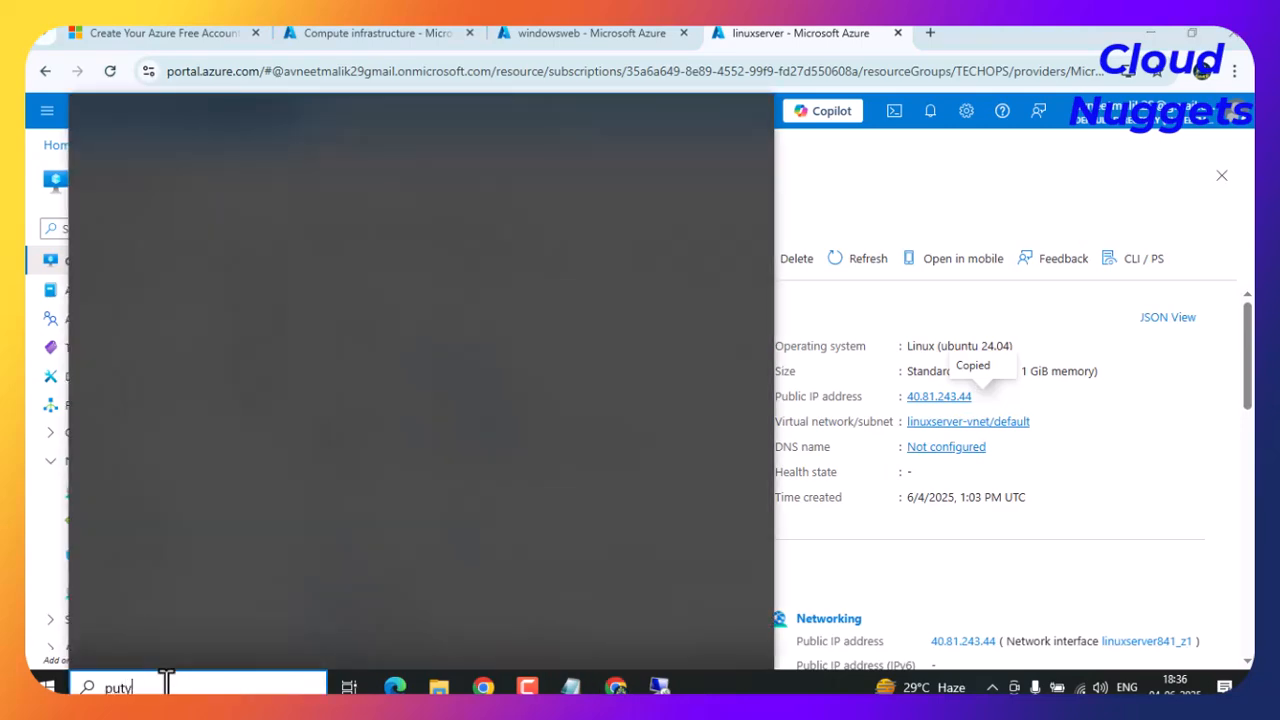
text(utty)
click(141, 203)
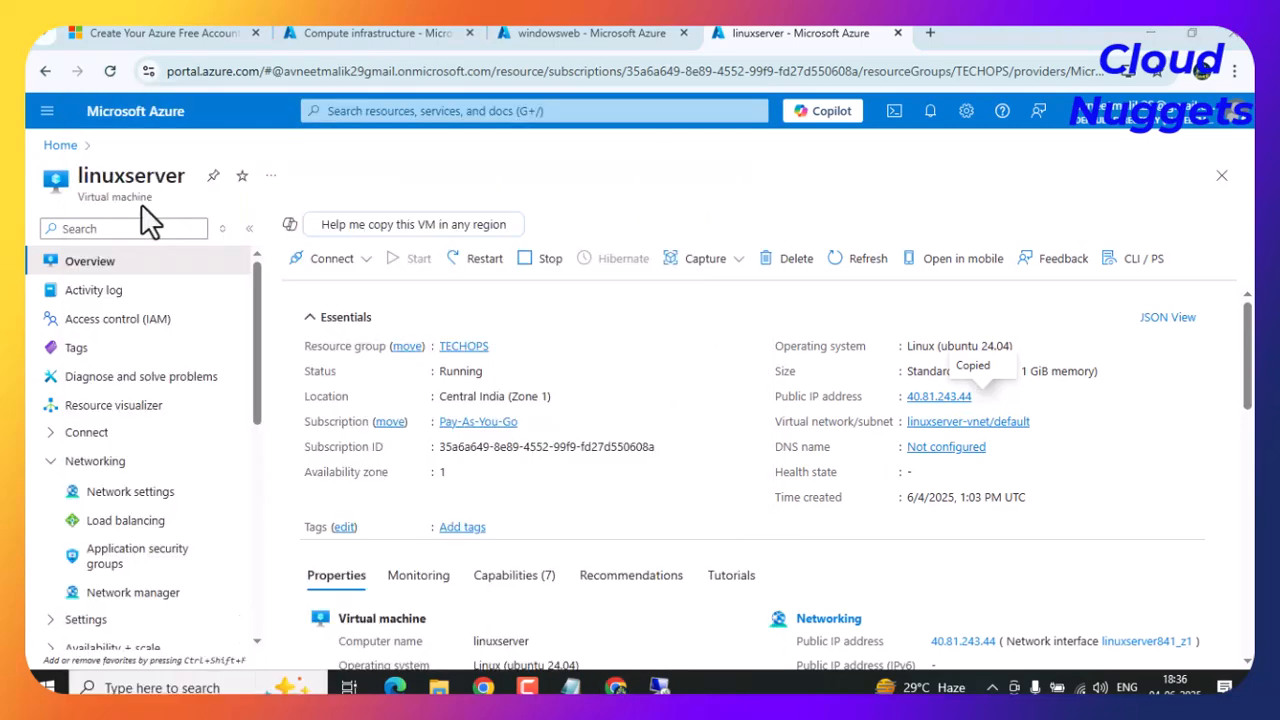
key(ctrl+v)
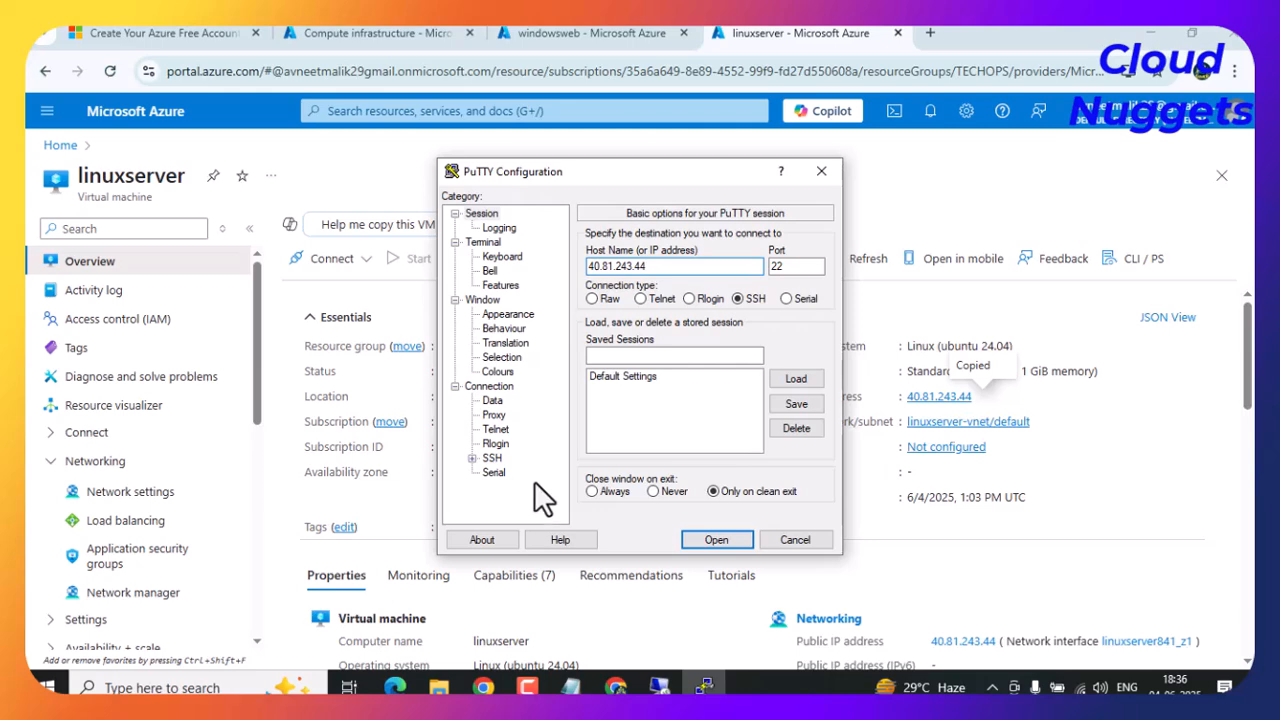
click(718, 539)
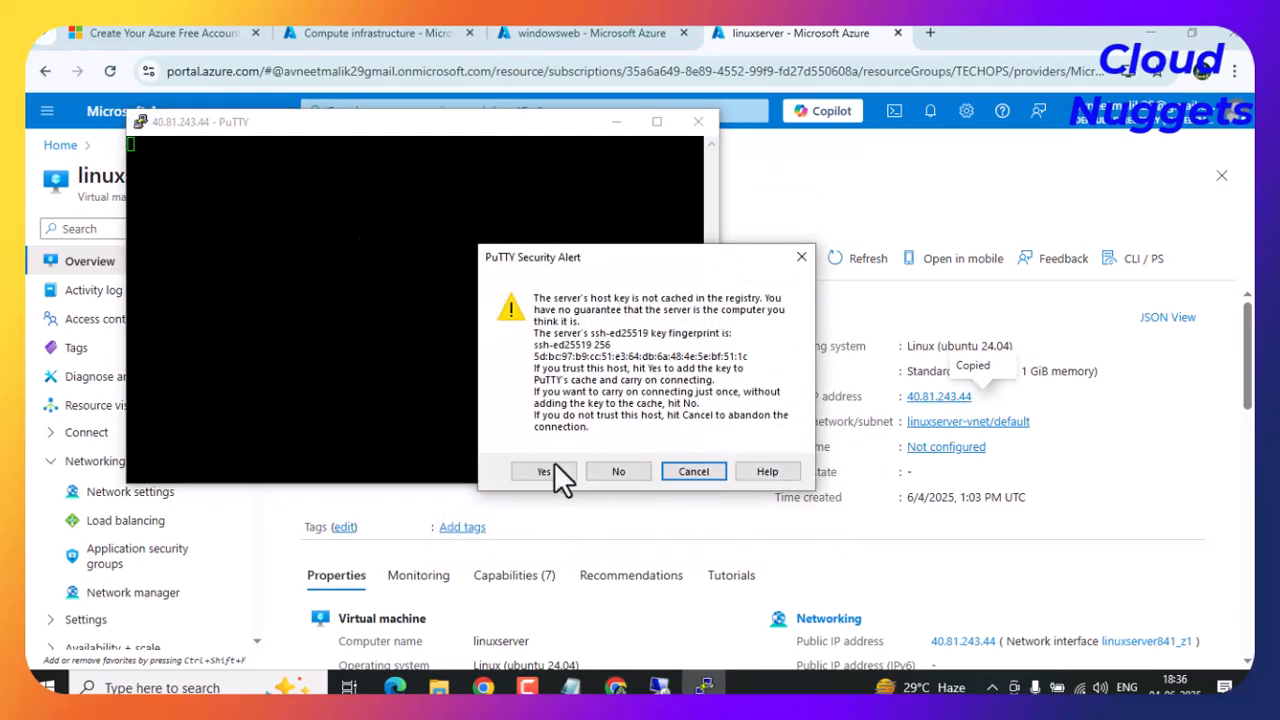
click(544, 471)
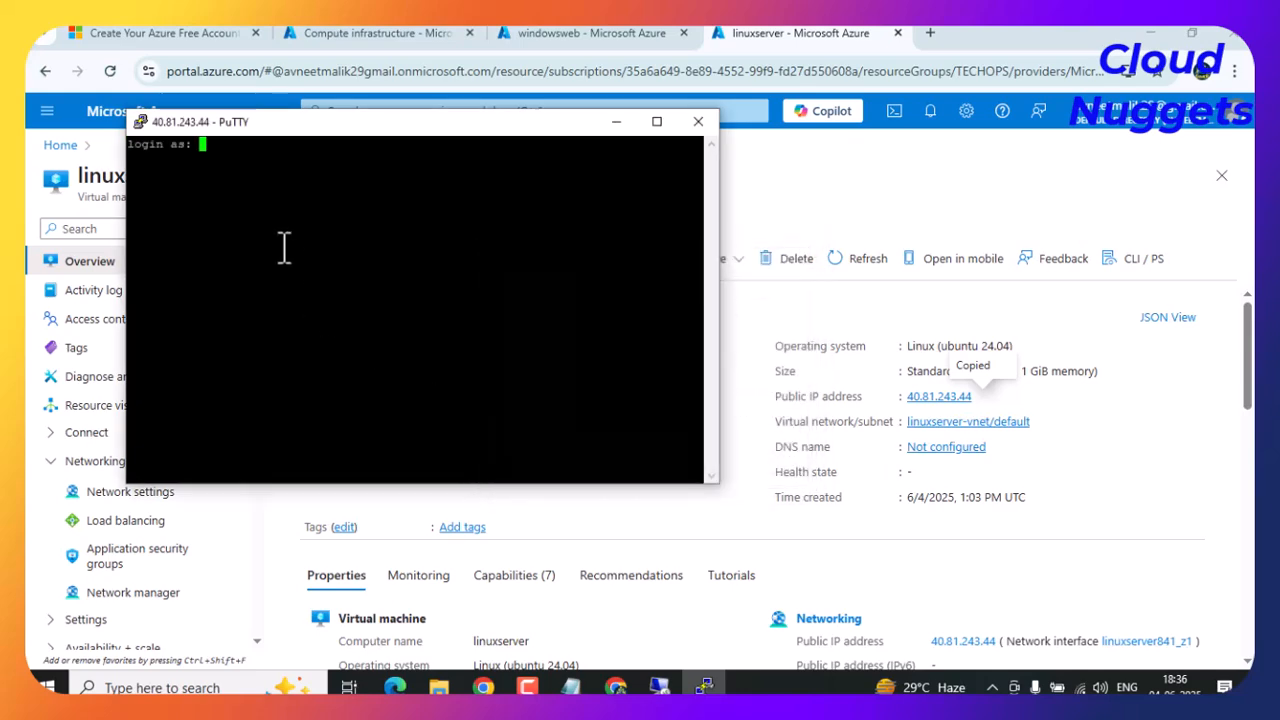
Log in to linuxserver with the admin username and account password, and maximize the terminal window.
text(avneet)
key(Return)
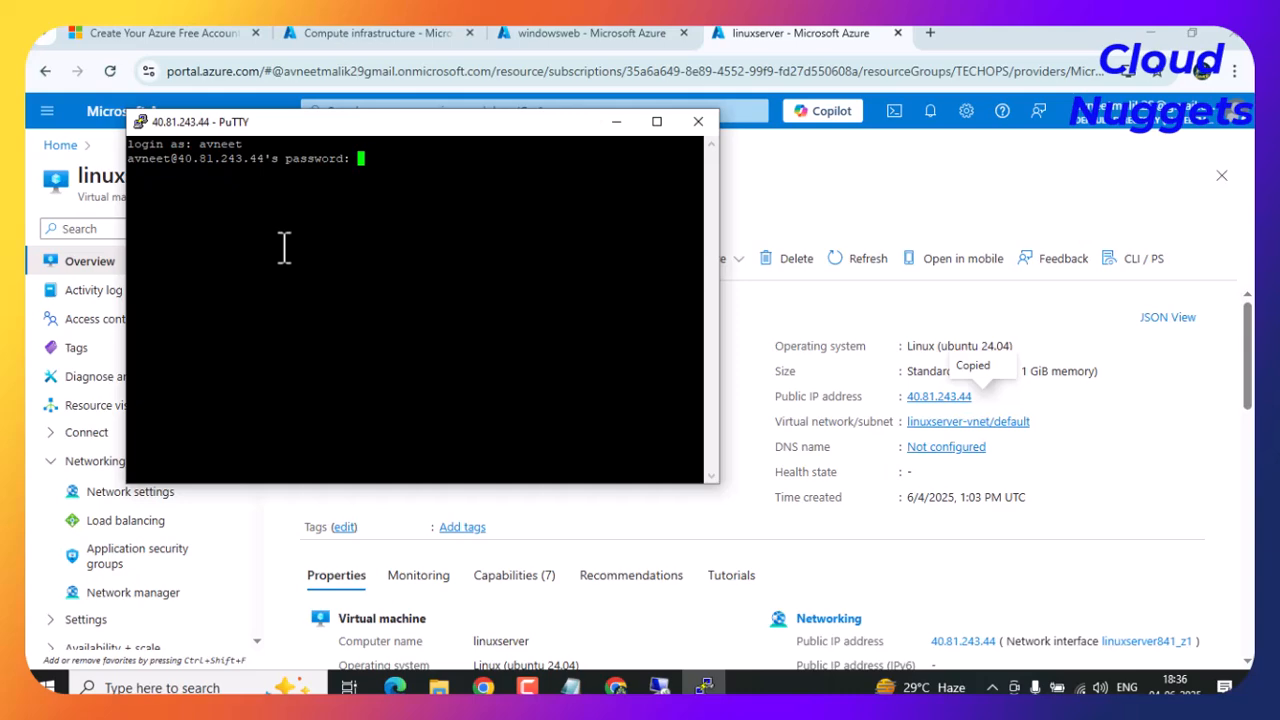
key(Return)
click(657, 121)
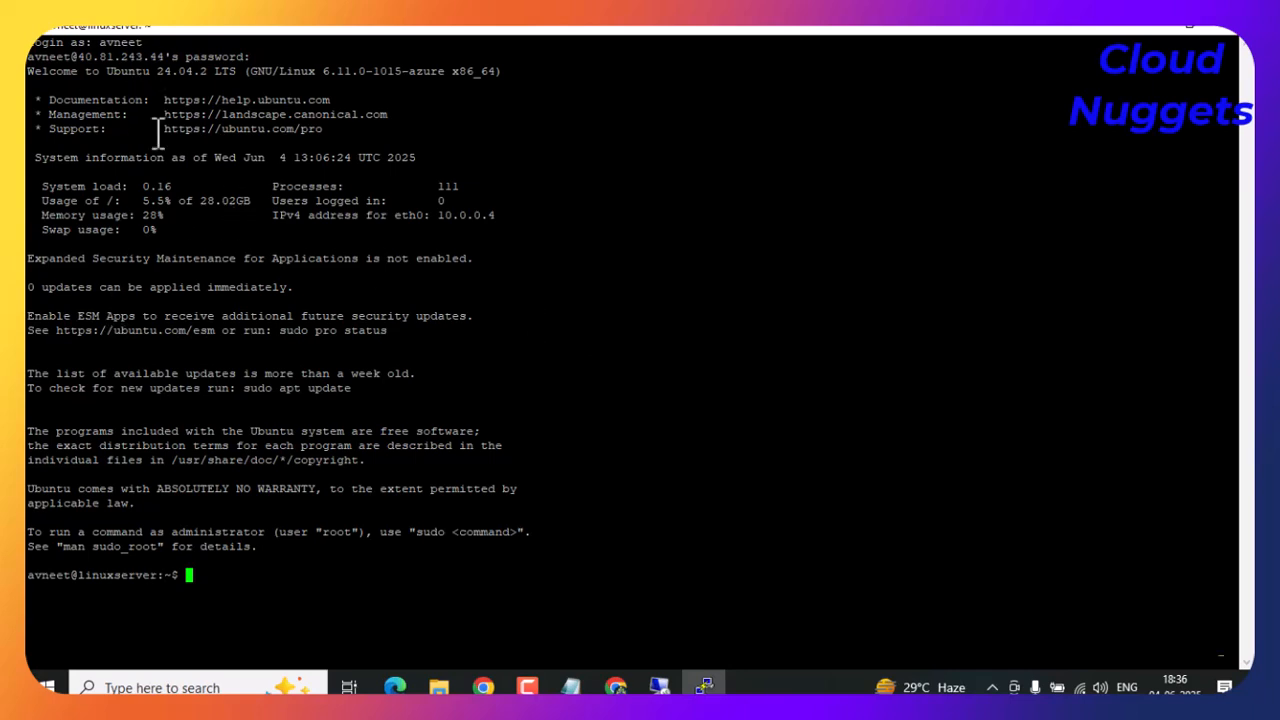
Switch to the root user with sudo su and run uptime on linuxserver.
text(sudo su)
key(Return)
text(up)
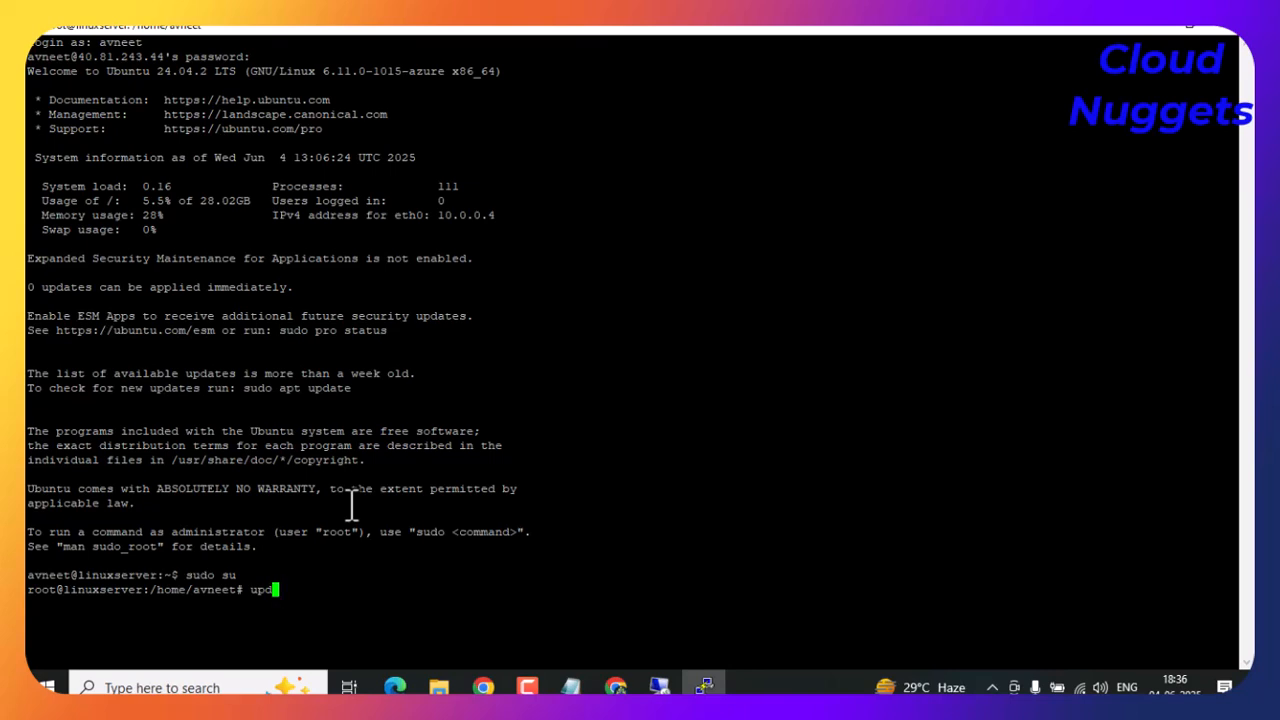
text(time)
key(Return)
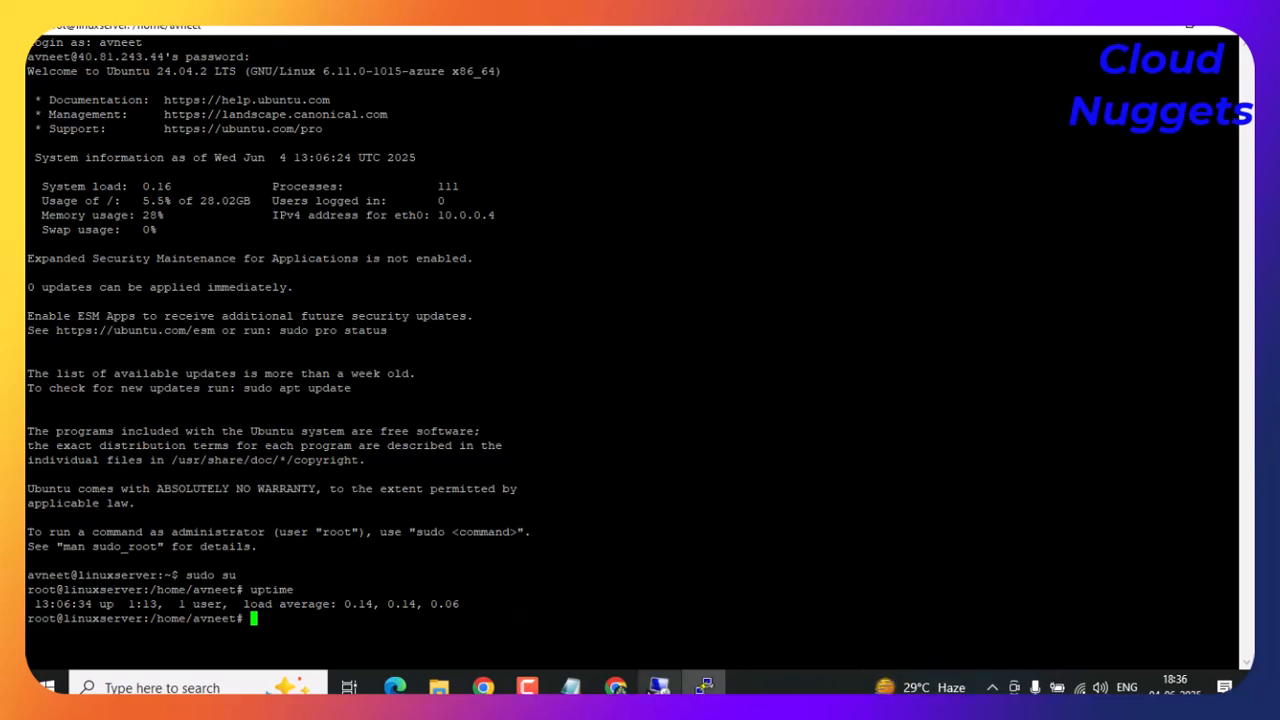
Check the sign-in progress of the windowsweb remote desktop session until its desktop loads.
click(660, 686)
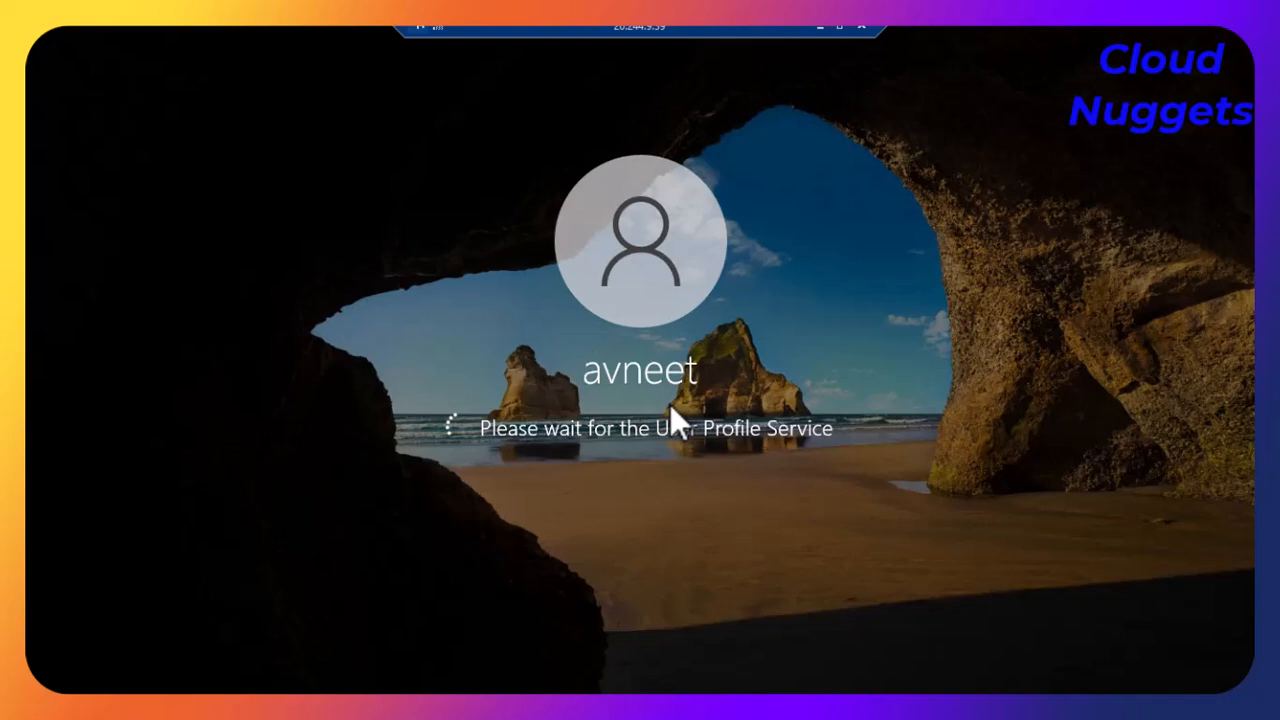
click(819, 26)
click(660, 686)
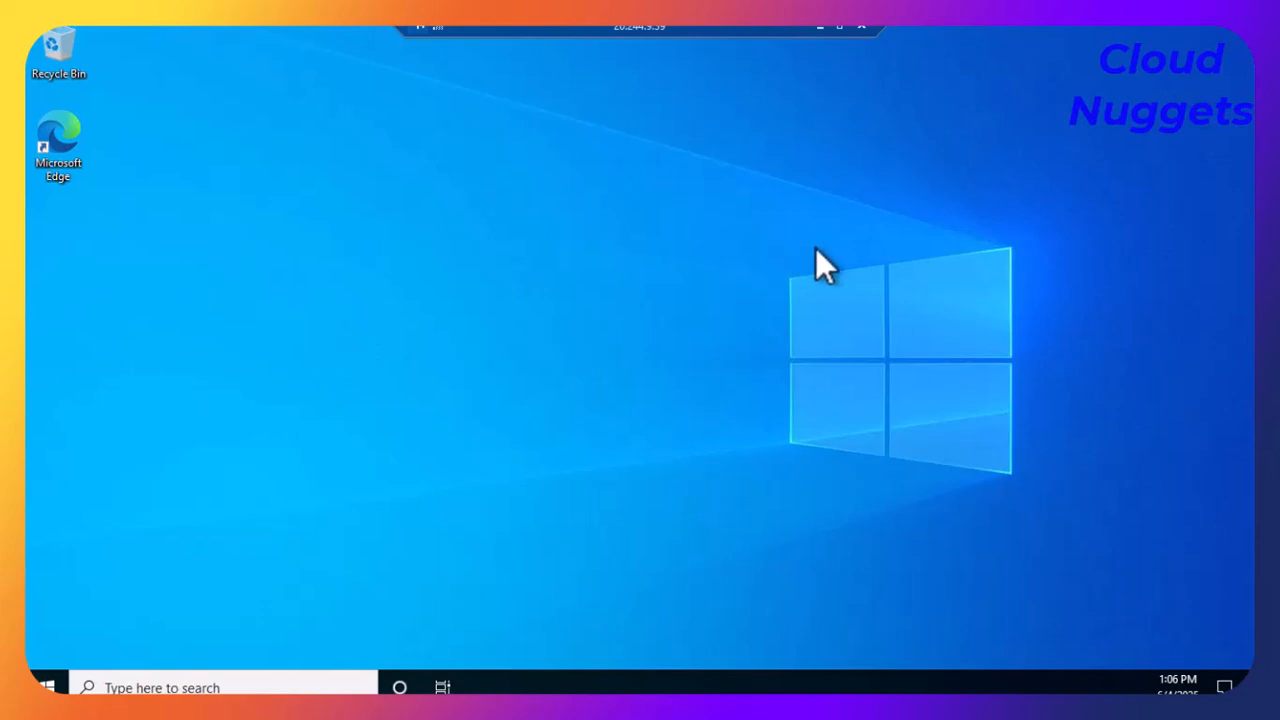
Minimize the windowsweb remote desktop and close the PuTTY session to linuxserver, confirming the exit.
click(819, 26)
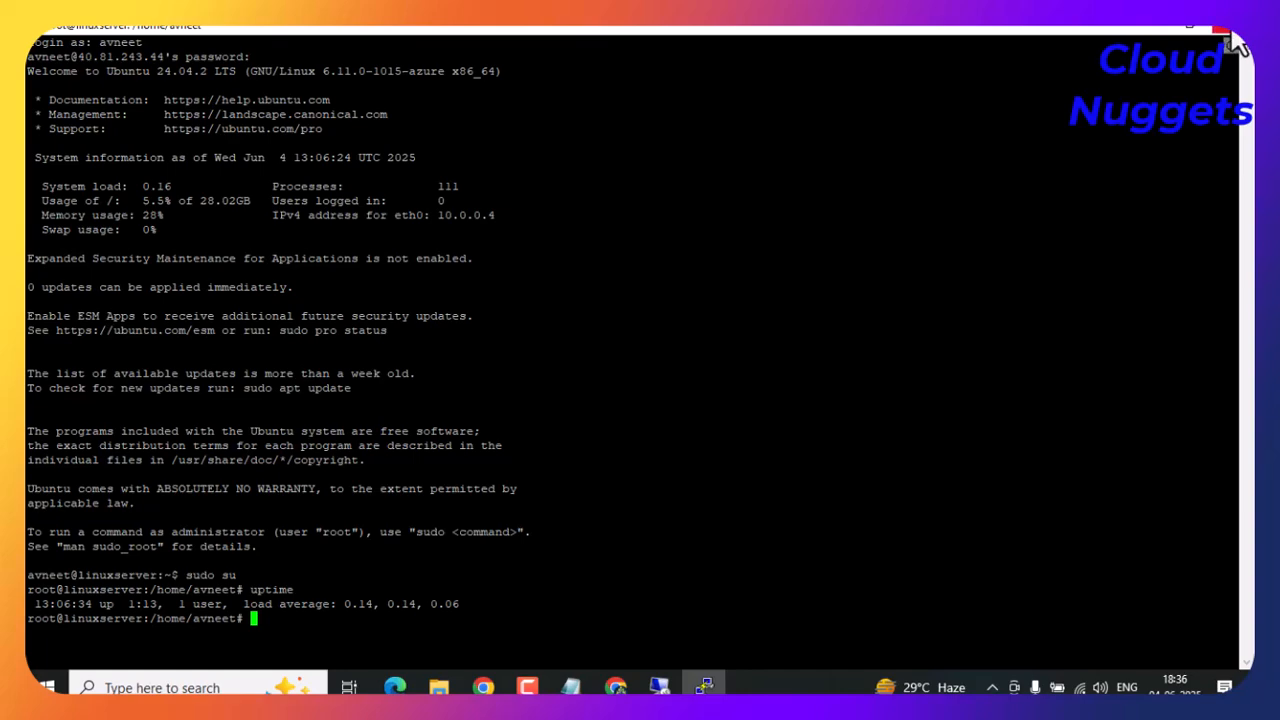
click(1221, 29)
click(668, 415)
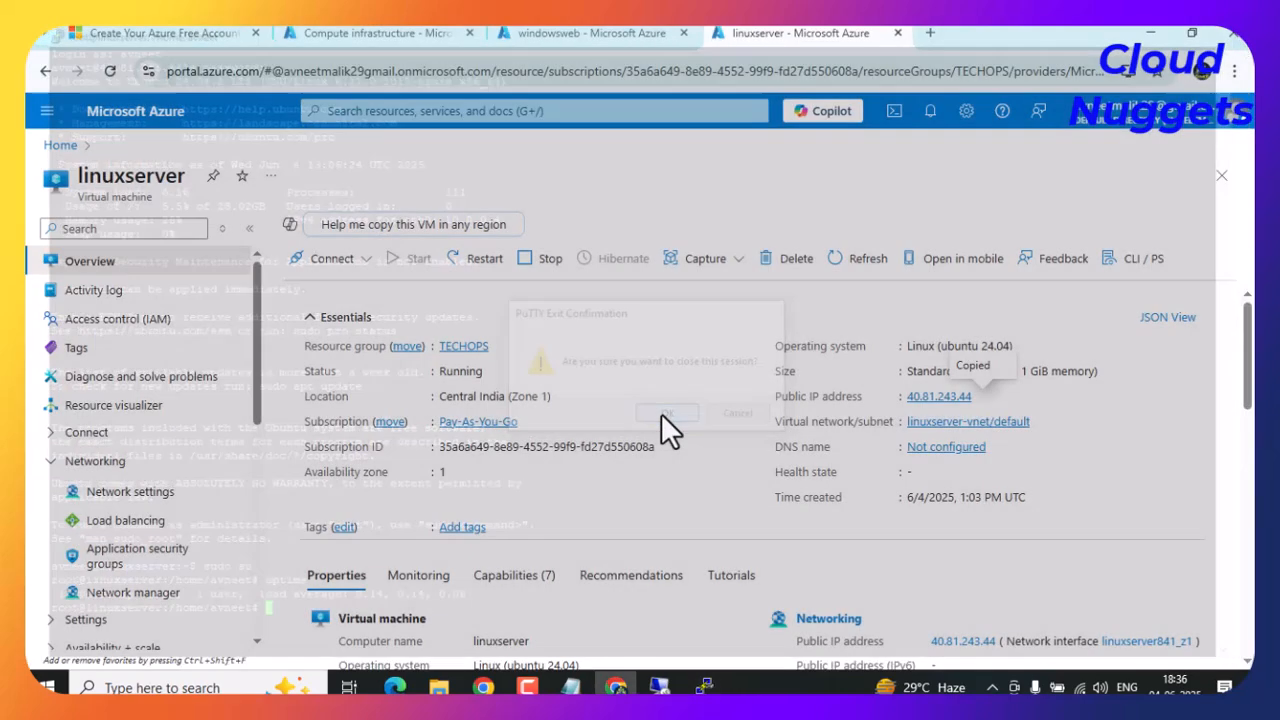
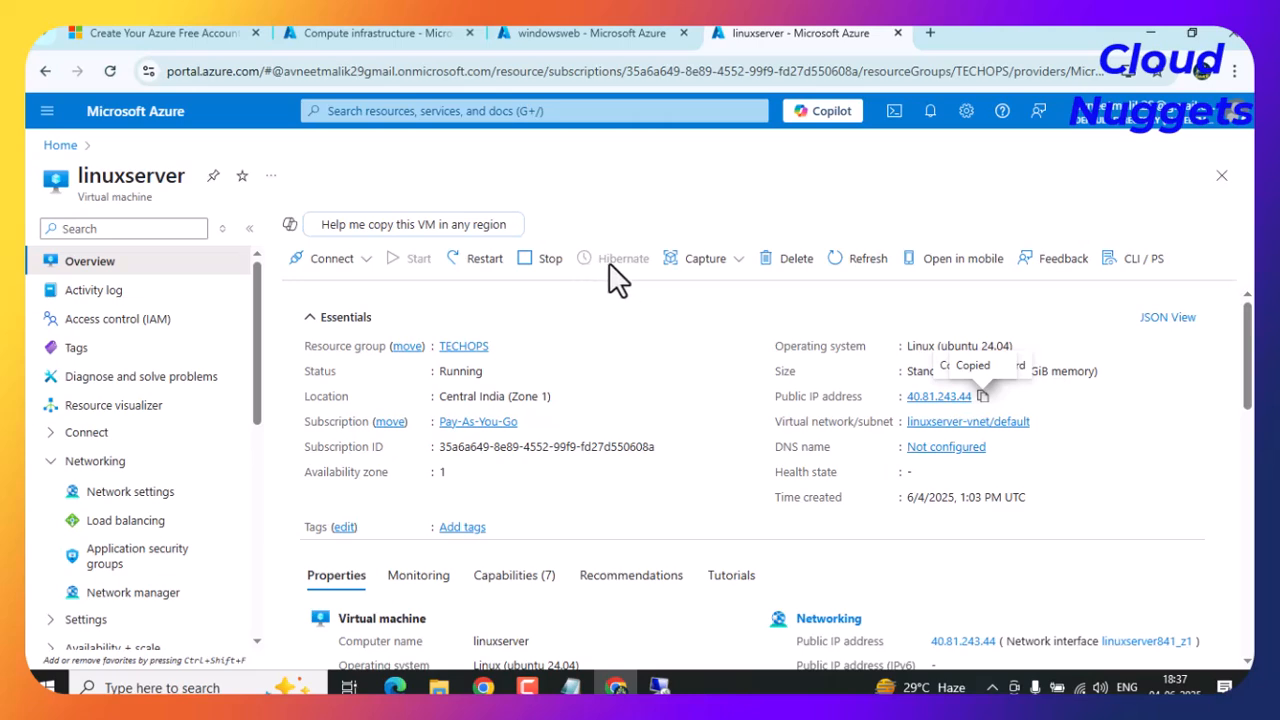
Review linuxserver's Capture options and its resource group, status, location, subscription and availability zone.
click(732, 281)
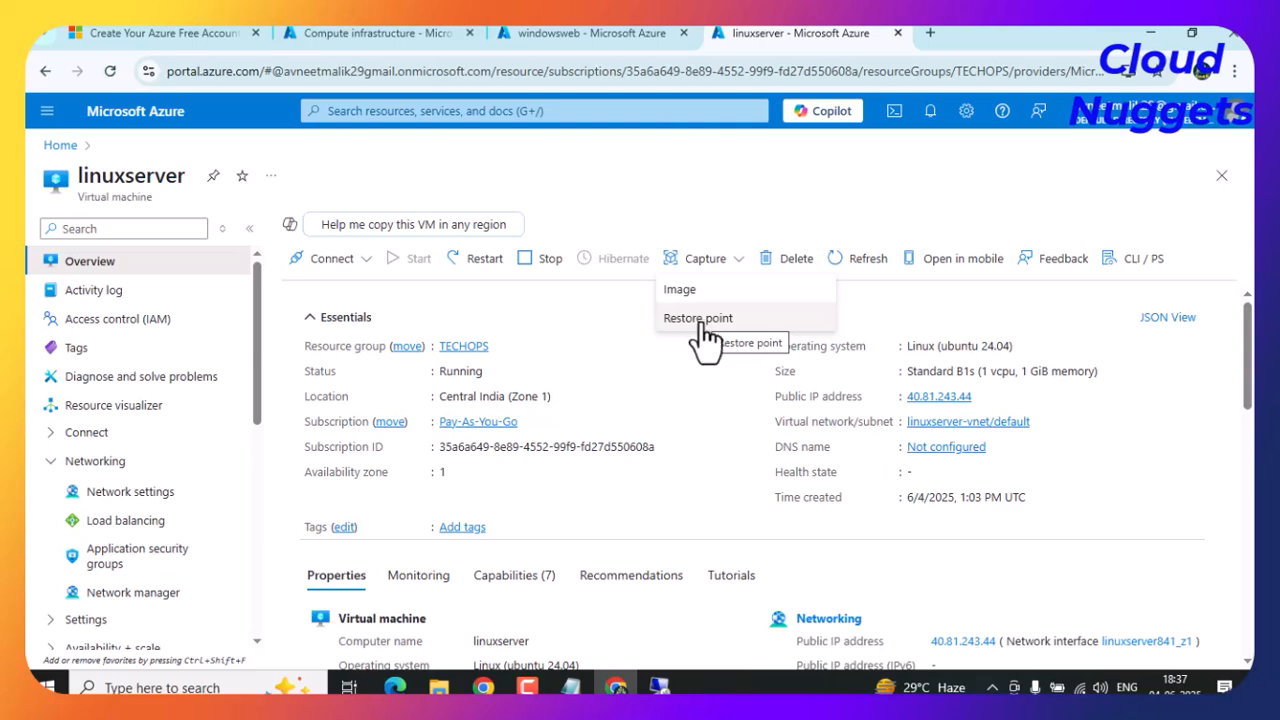
click(667, 402)
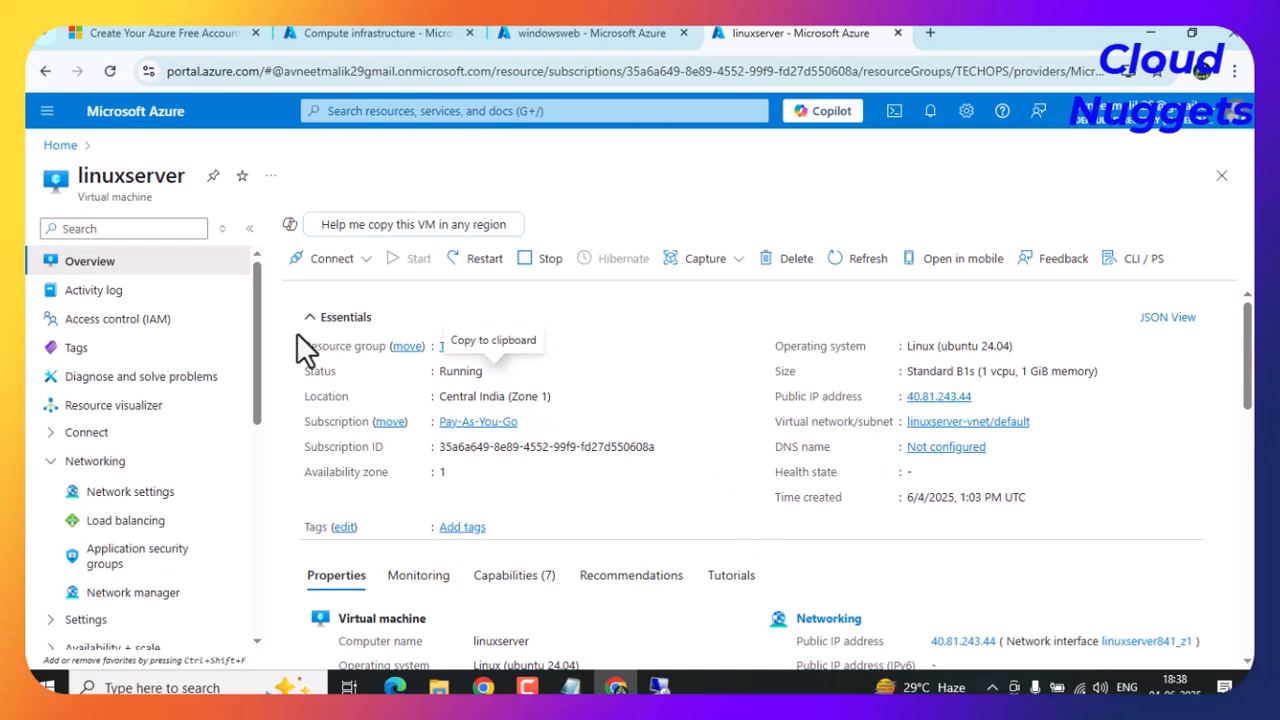
drag(302, 346, 488, 346)
drag(305, 371, 491, 375)
drag(302, 397, 552, 398)
drag(317, 421, 356, 421)
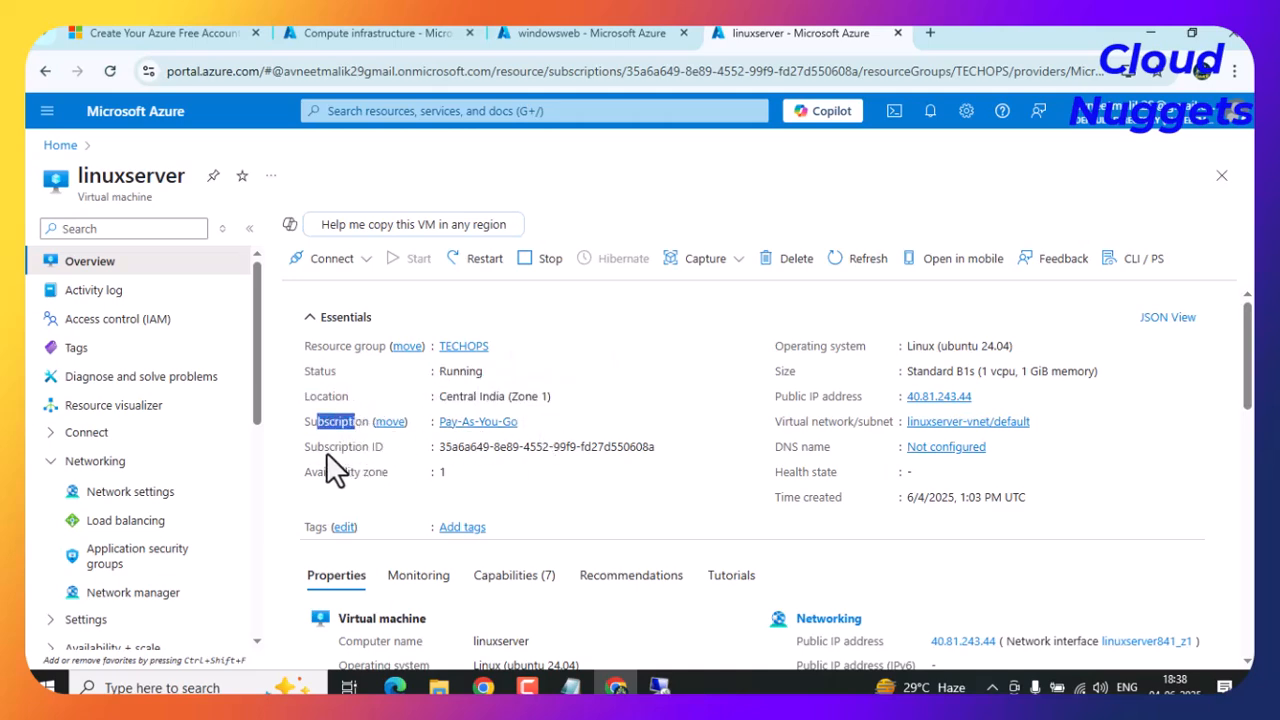
drag(303, 477, 455, 470)
Review linuxserver's operating system, size, public IP, virtual network, DNS, health state and creation time, and collapse the Networking group.
click(738, 396)
drag(790, 346, 978, 347)
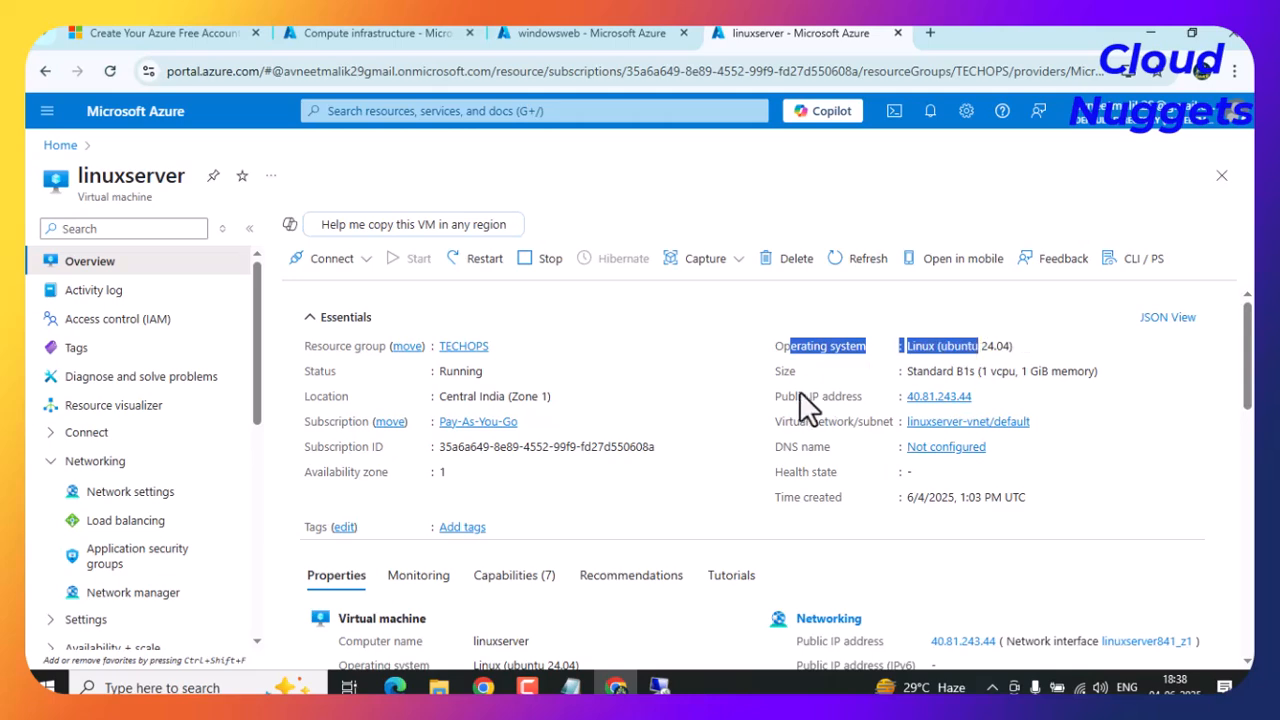
drag(895, 368, 952, 371)
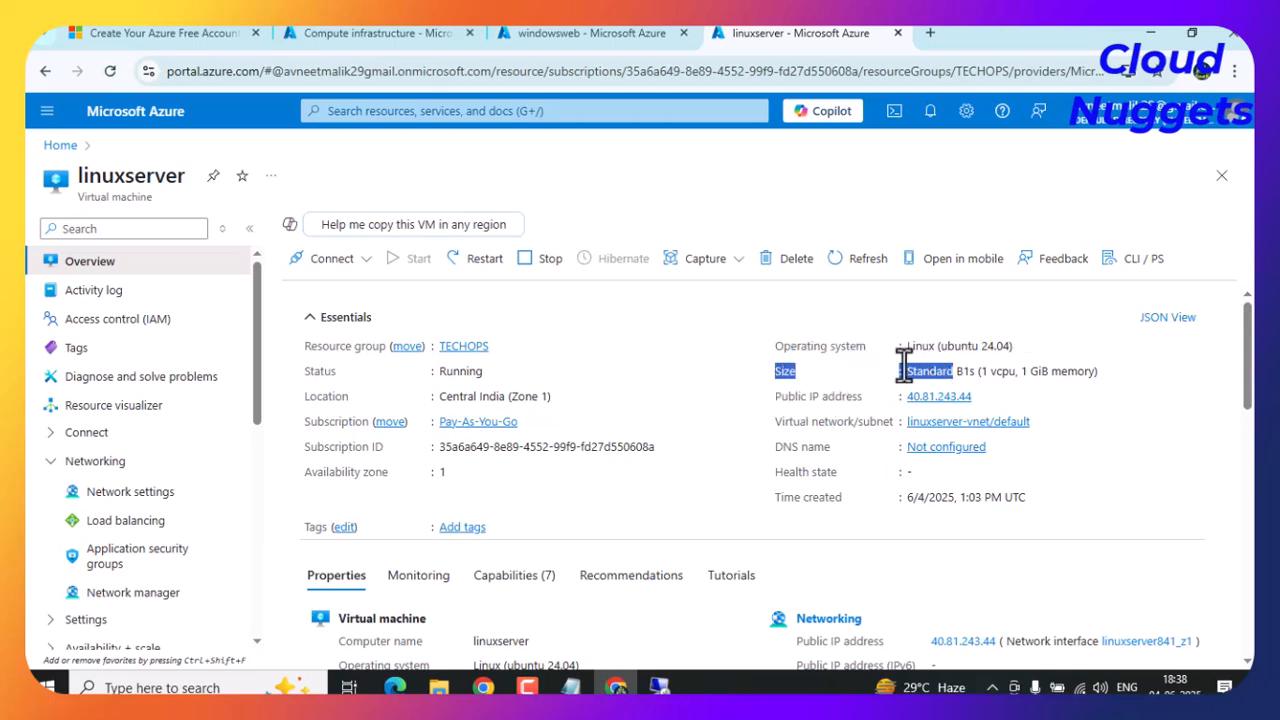
click(778, 401)
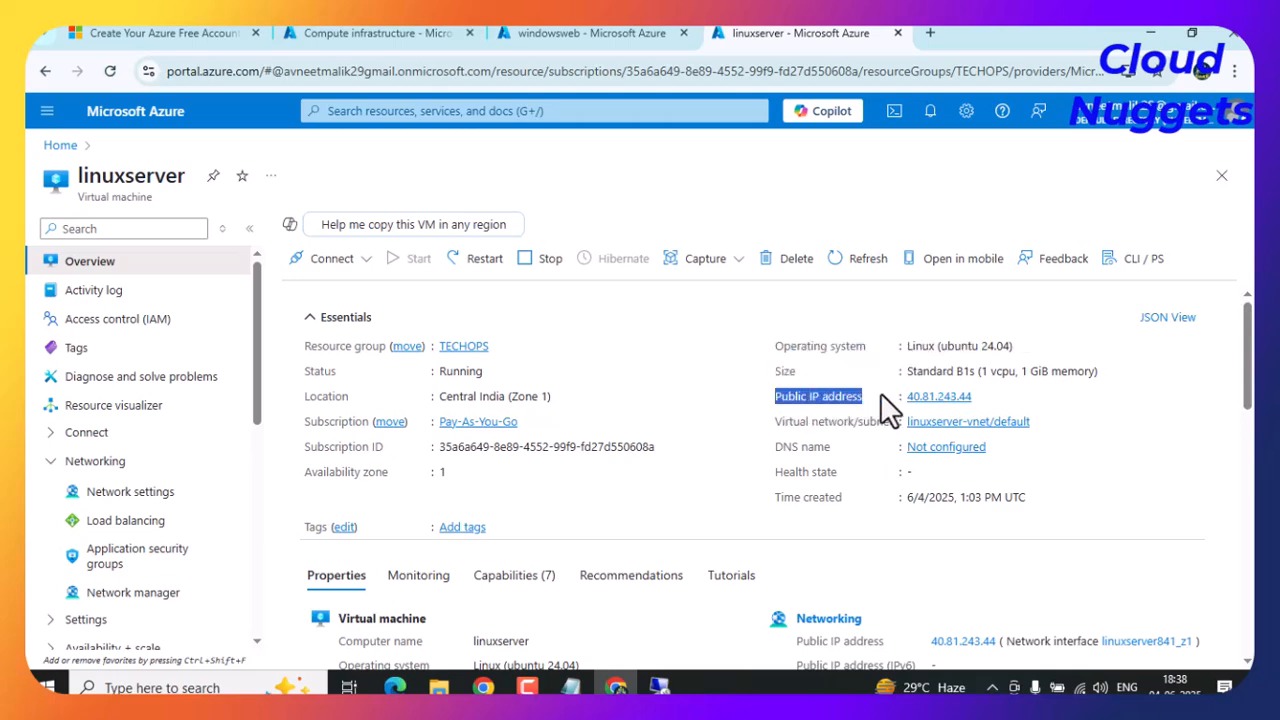
drag(776, 422, 844, 422)
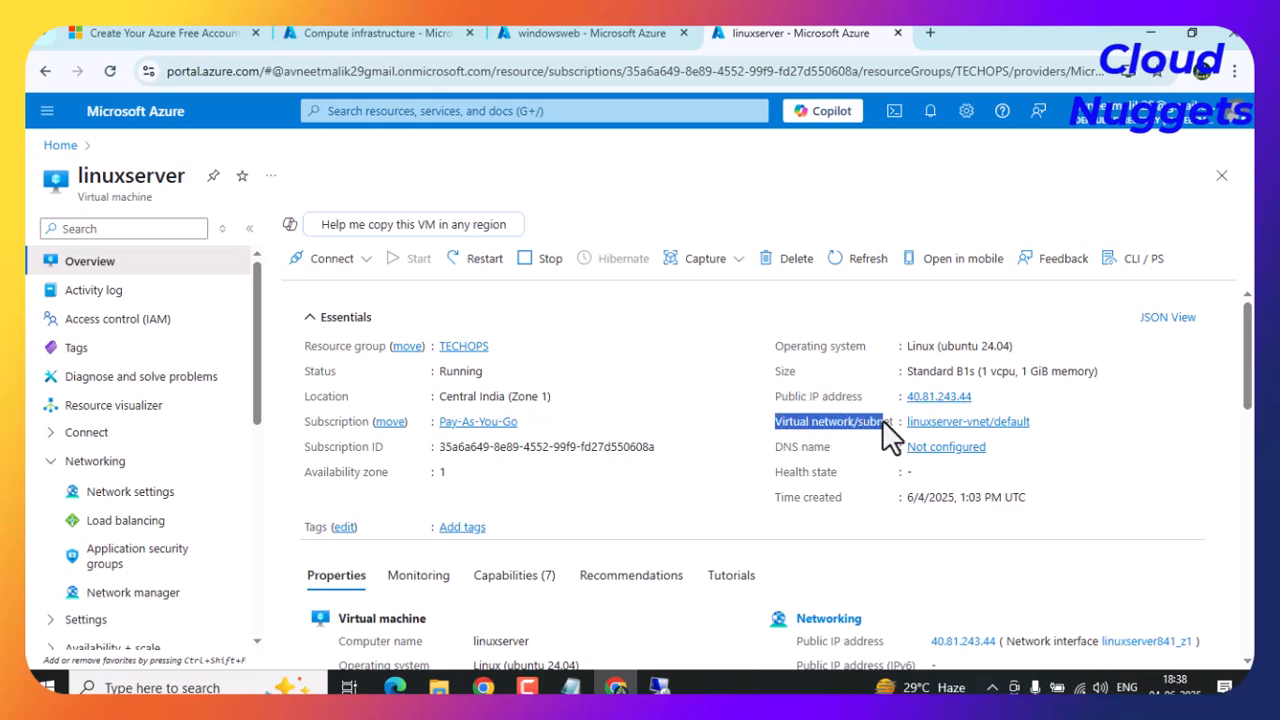
drag(780, 446, 837, 471)
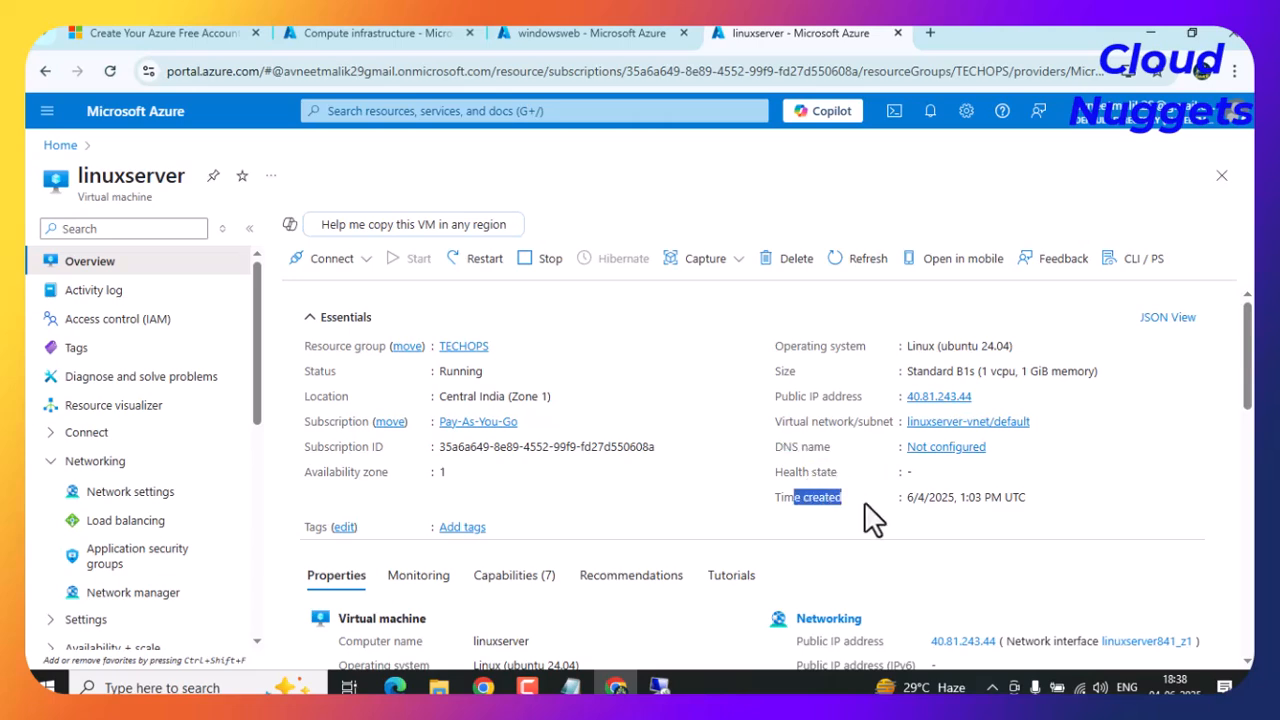
scroll(864, 500, down, 1)
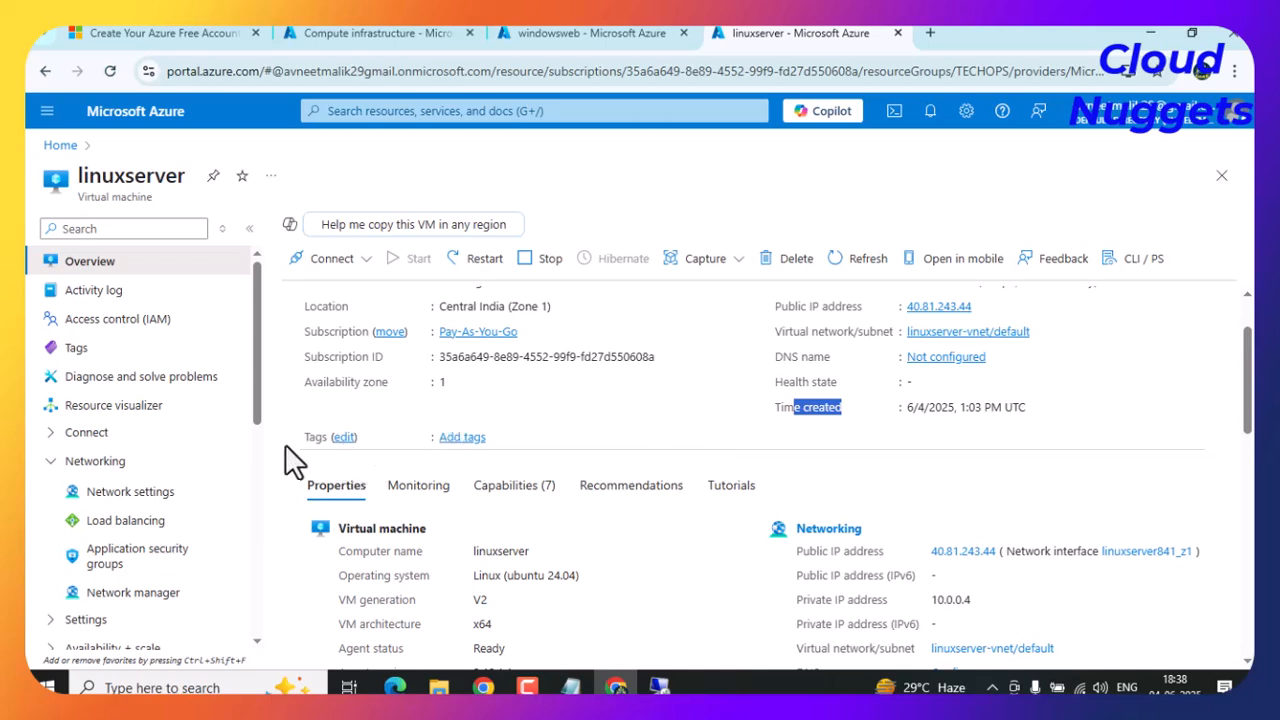
click(52, 463)
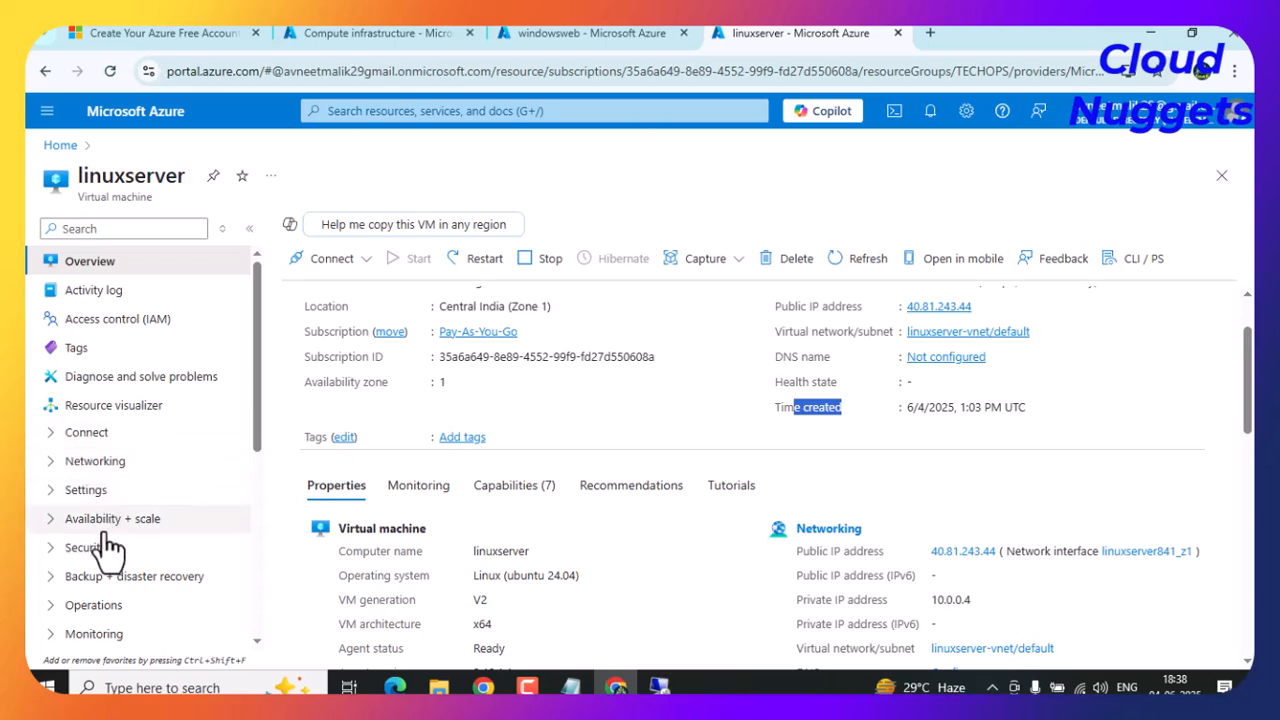
Collapse the Help group among linuxserver's management options.
scroll(108, 538, down, 2)
click(50, 511)
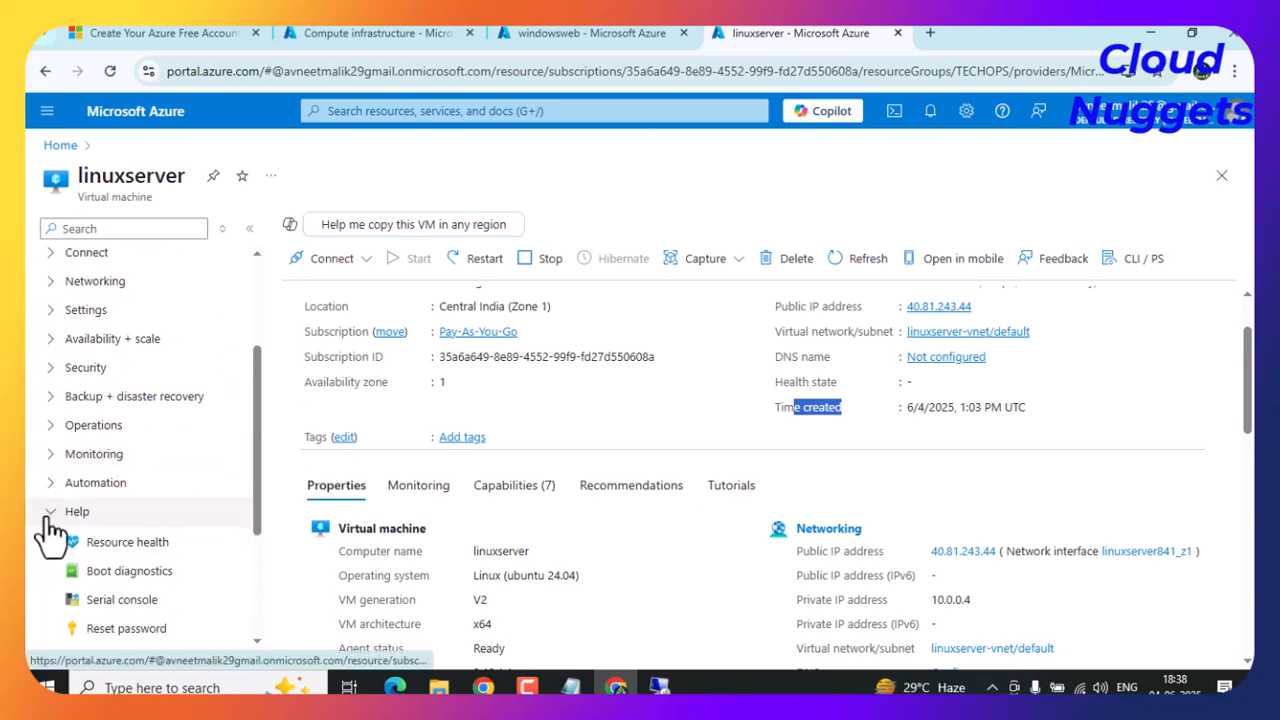
scroll(60, 520, up, 3)
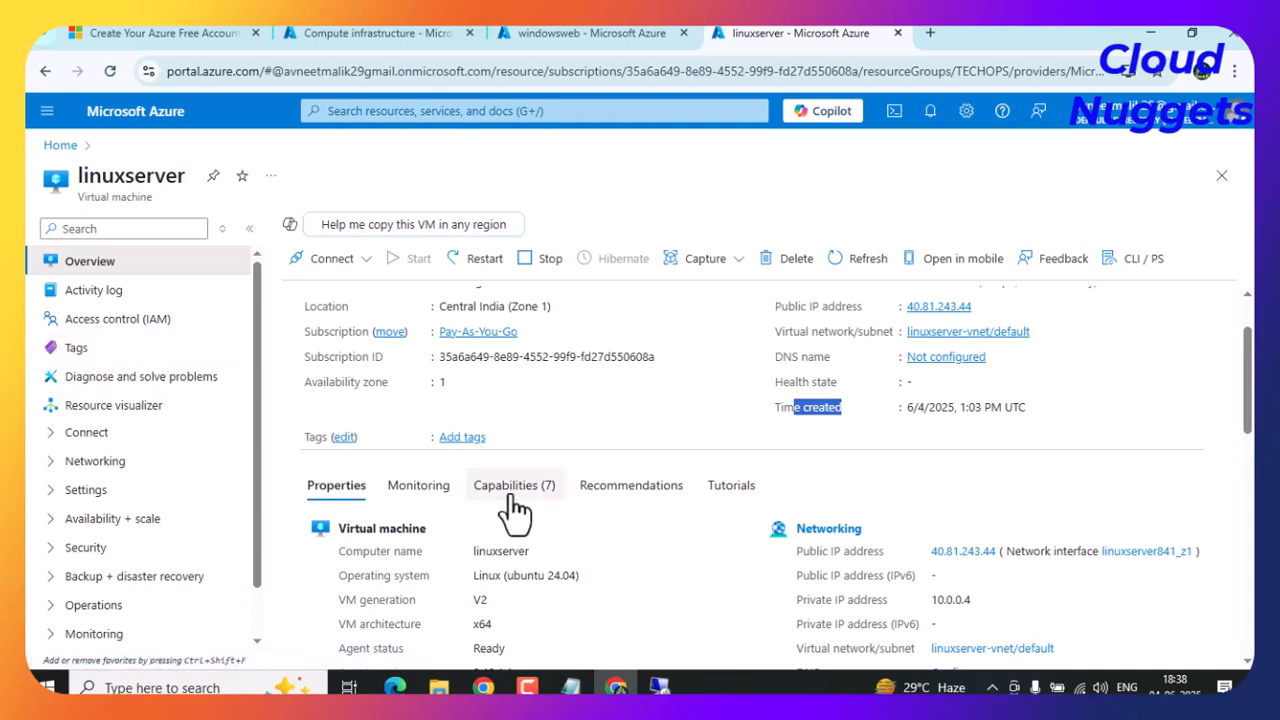
Review linuxserver's properties, including operating system, size, source image, disk, availability, security and auto-shutdown details.
click(582, 558)
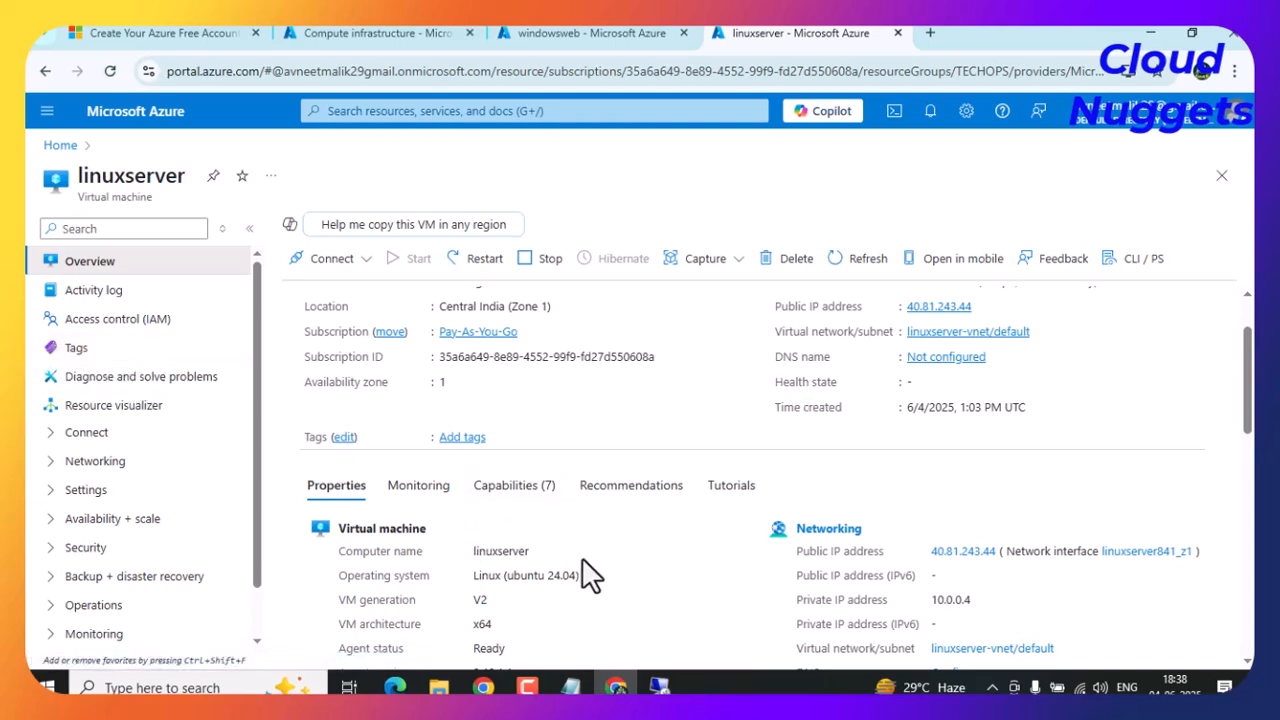
scroll(560, 566, down, 1)
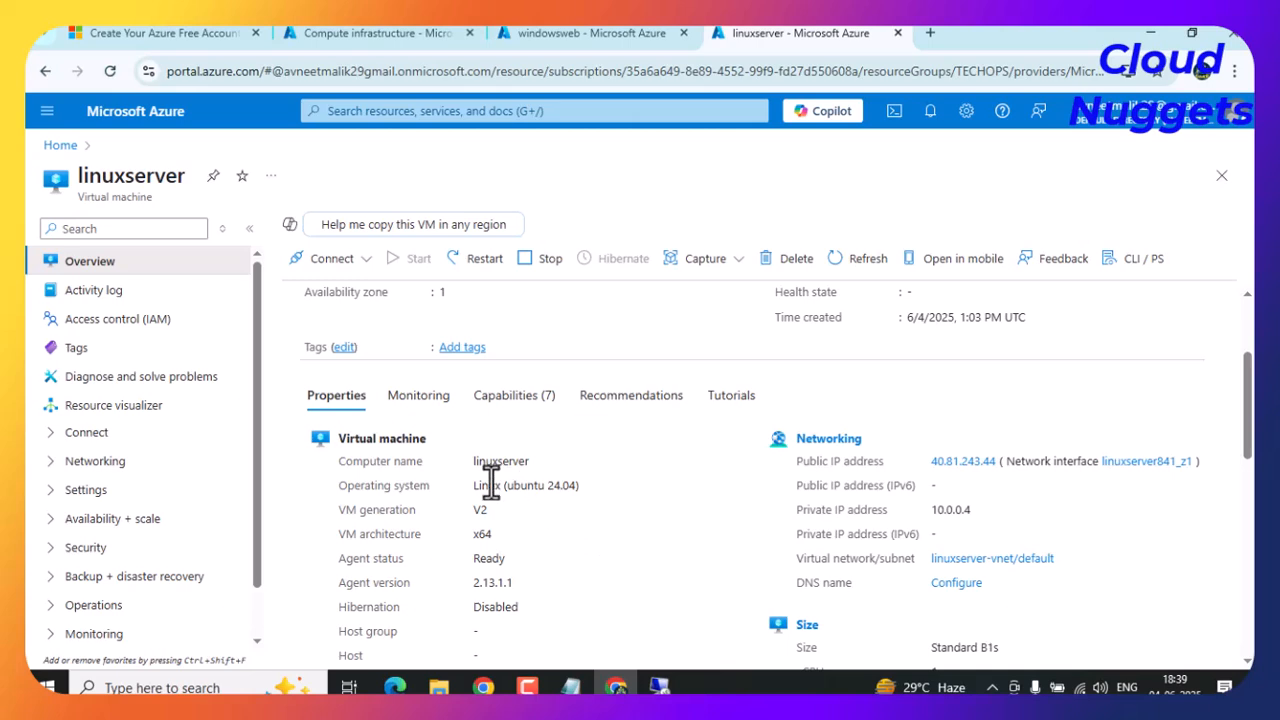
drag(541, 487, 580, 498)
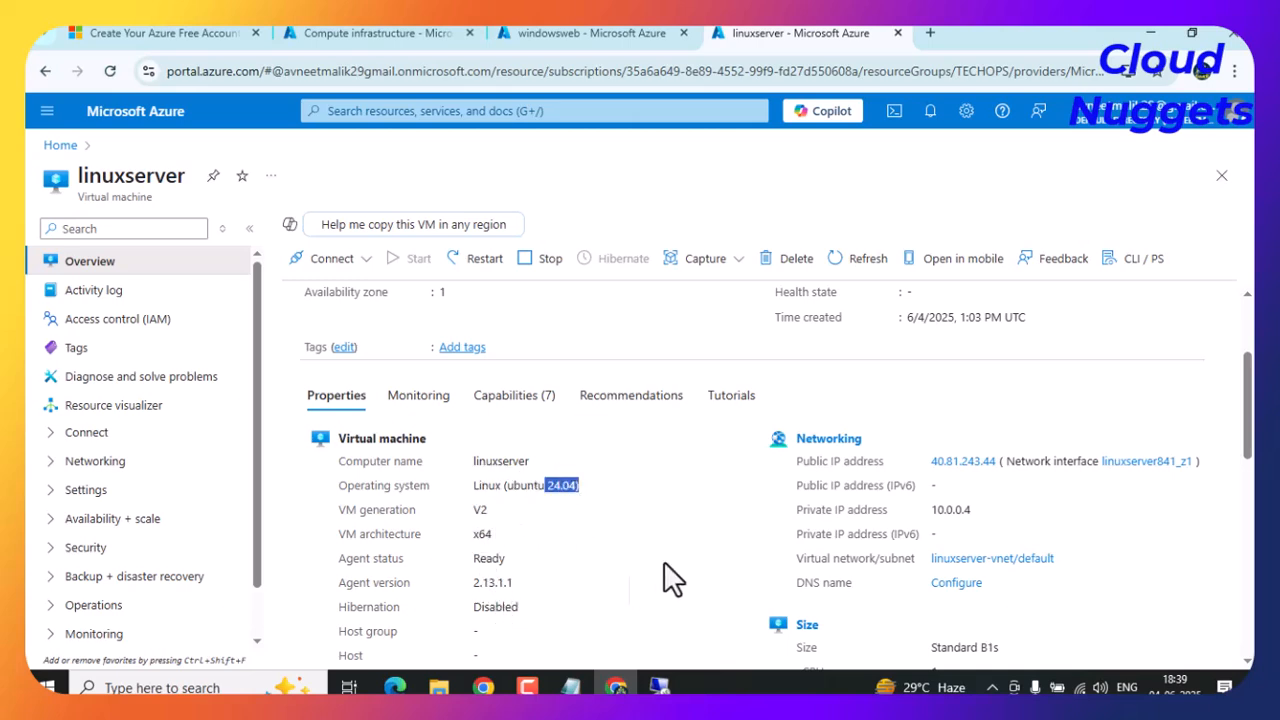
scroll(683, 585, down, 2)
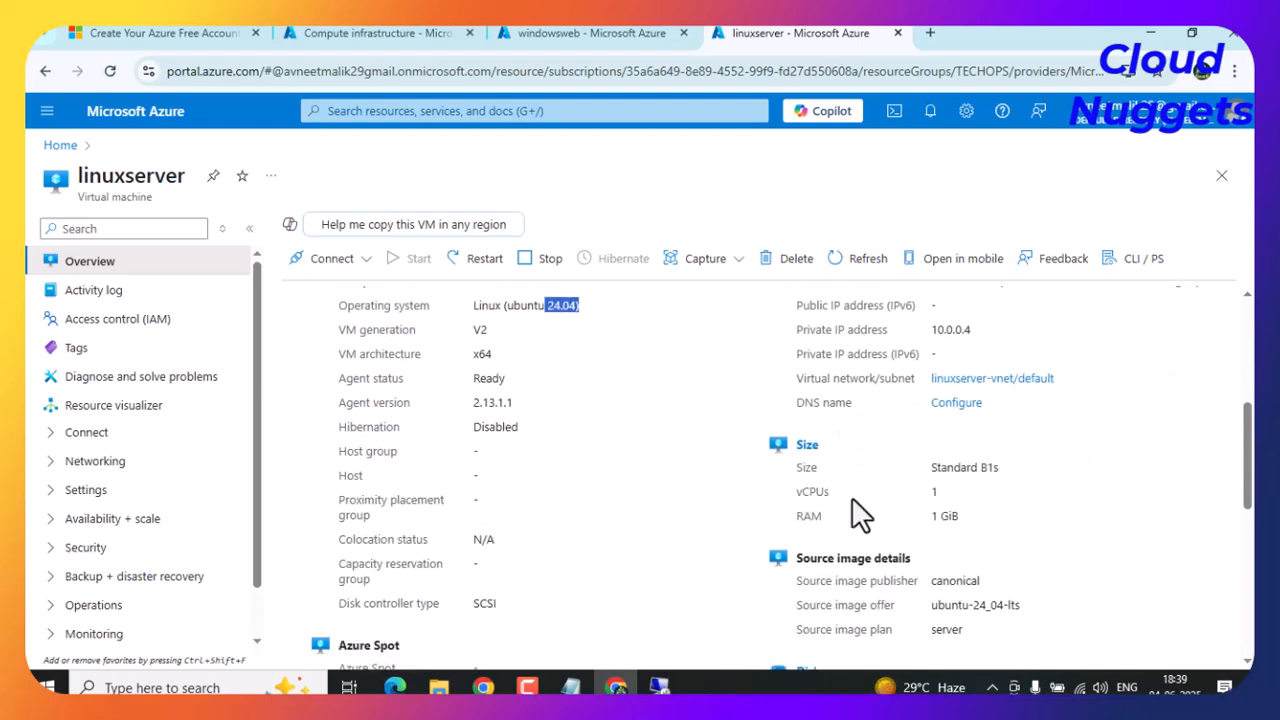
drag(815, 471, 846, 522)
scroll(499, 584, down, 2)
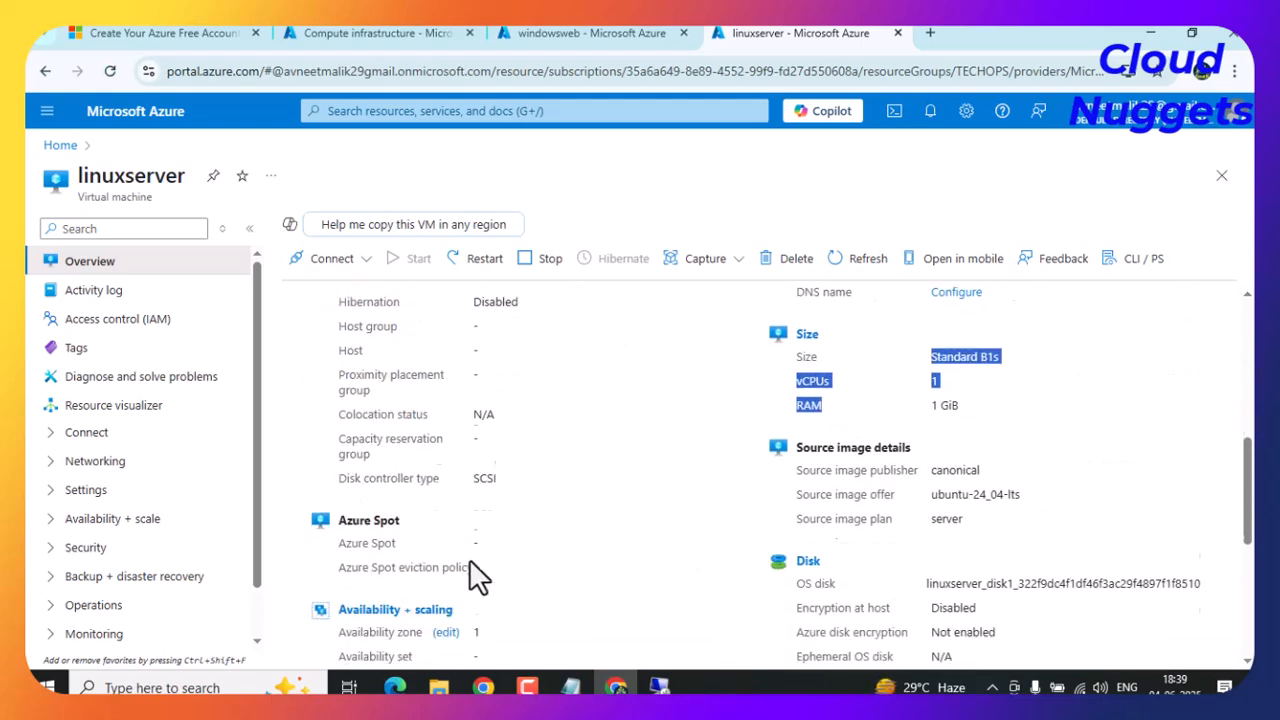
drag(817, 400, 846, 452)
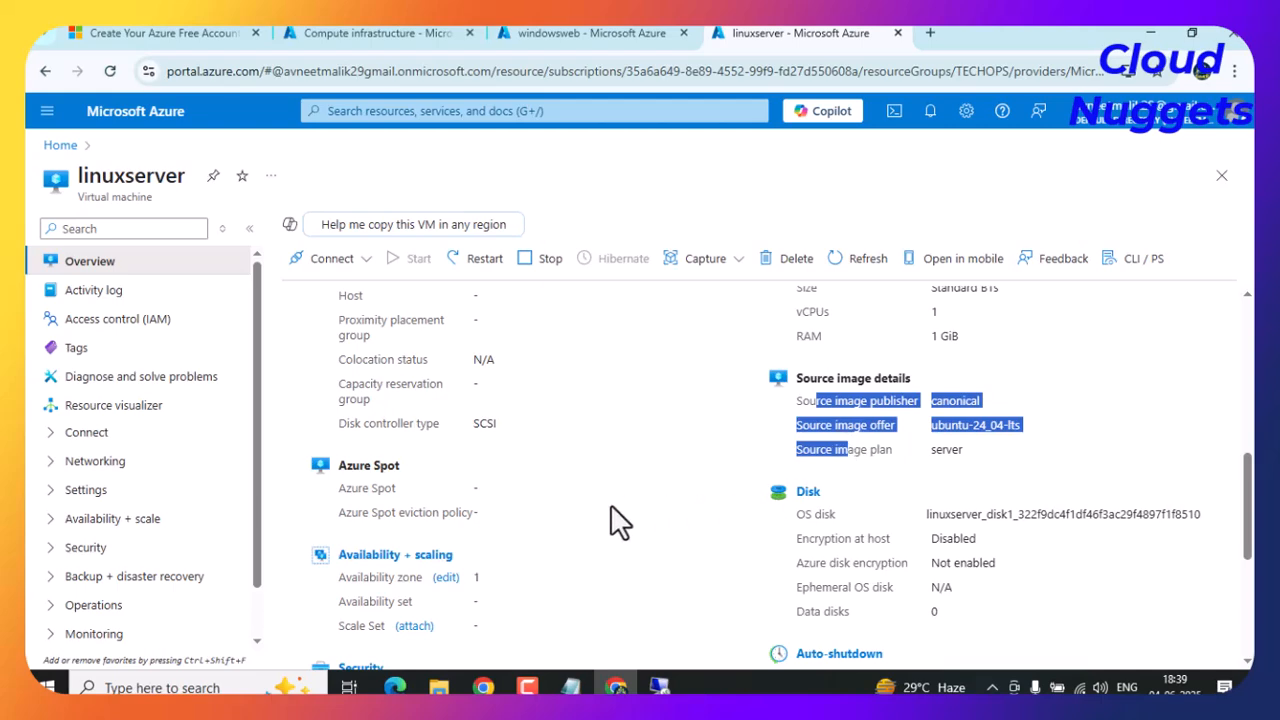
scroll(528, 505, down, 2)
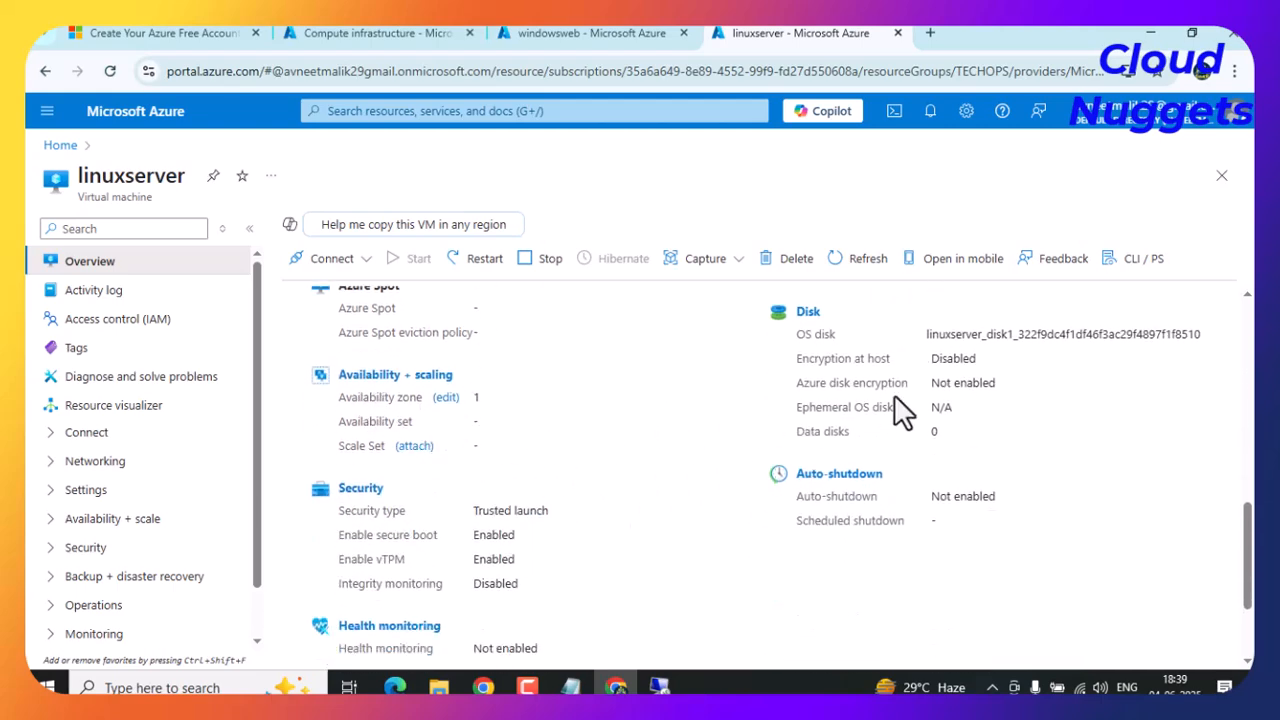
scroll(677, 563, down, 2)
scroll(634, 566, up, 10)
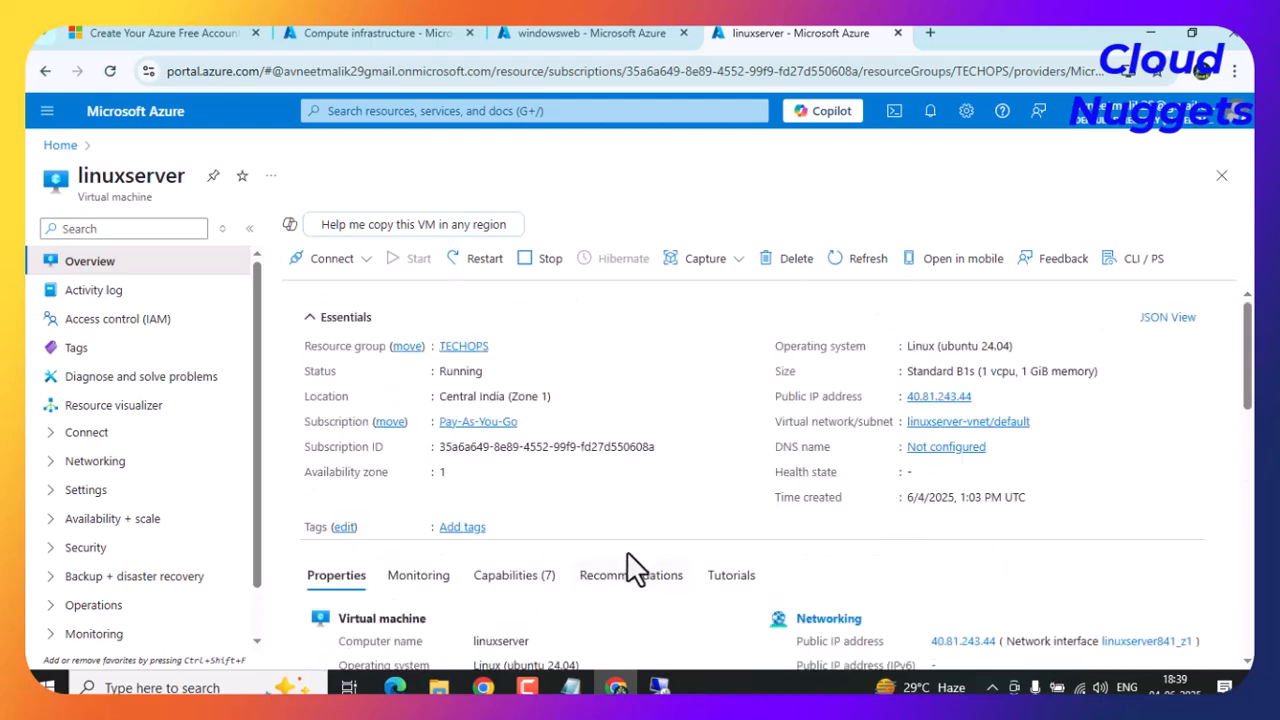
Examine linuxserver's monitoring information, including health events, Azure outages and the alert rule options.
scroll(600, 550, down, 1)
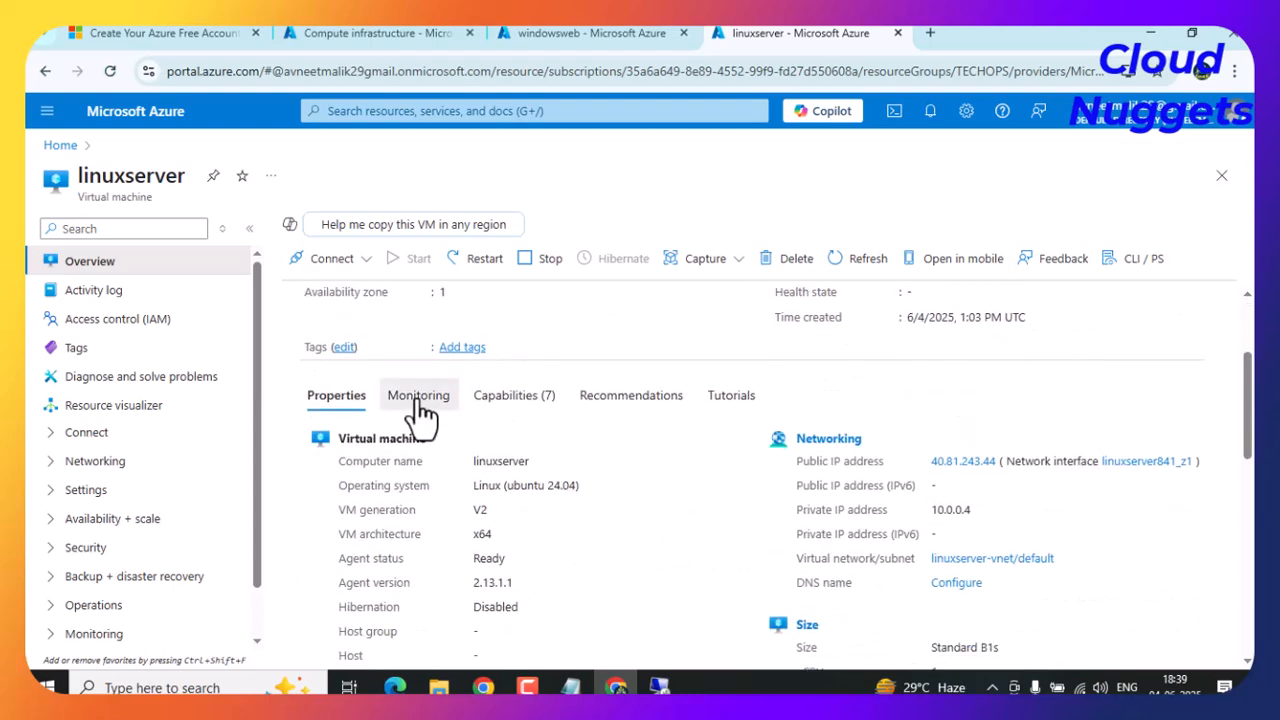
click(440, 470)
scroll(663, 380, down, 2)
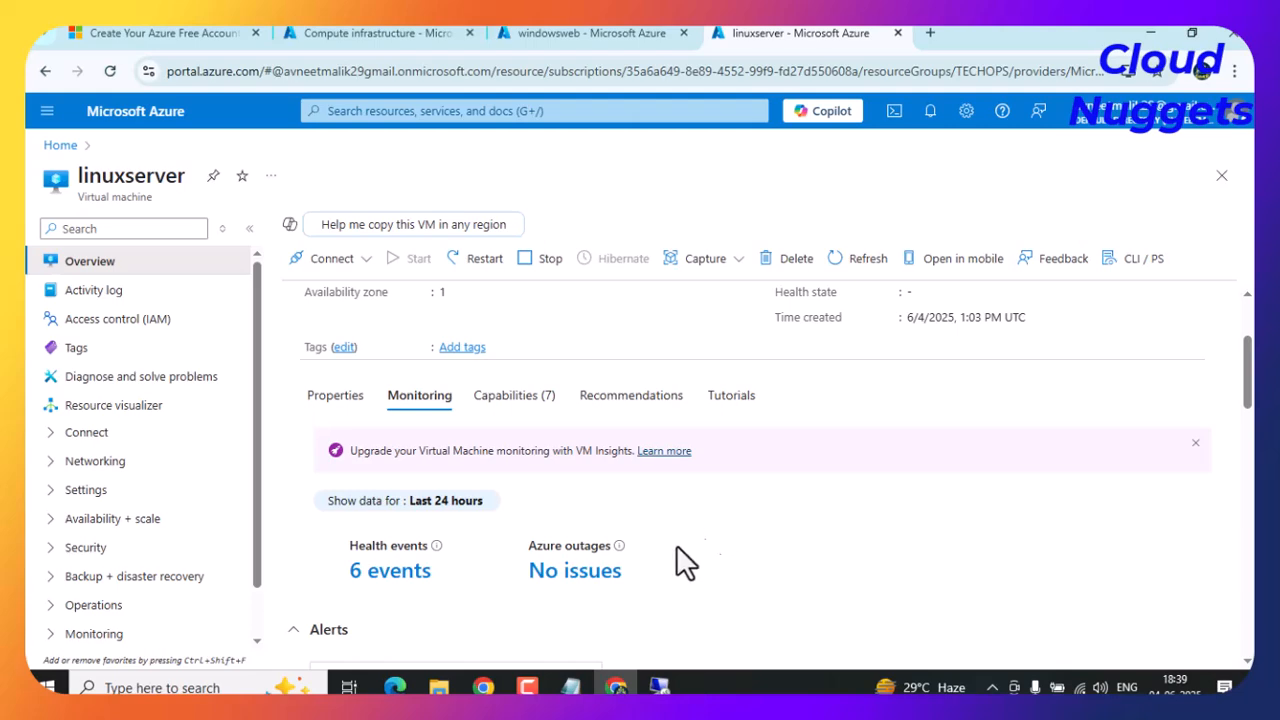
scroll(469, 575, down, 1)
scroll(469, 574, down, 1)
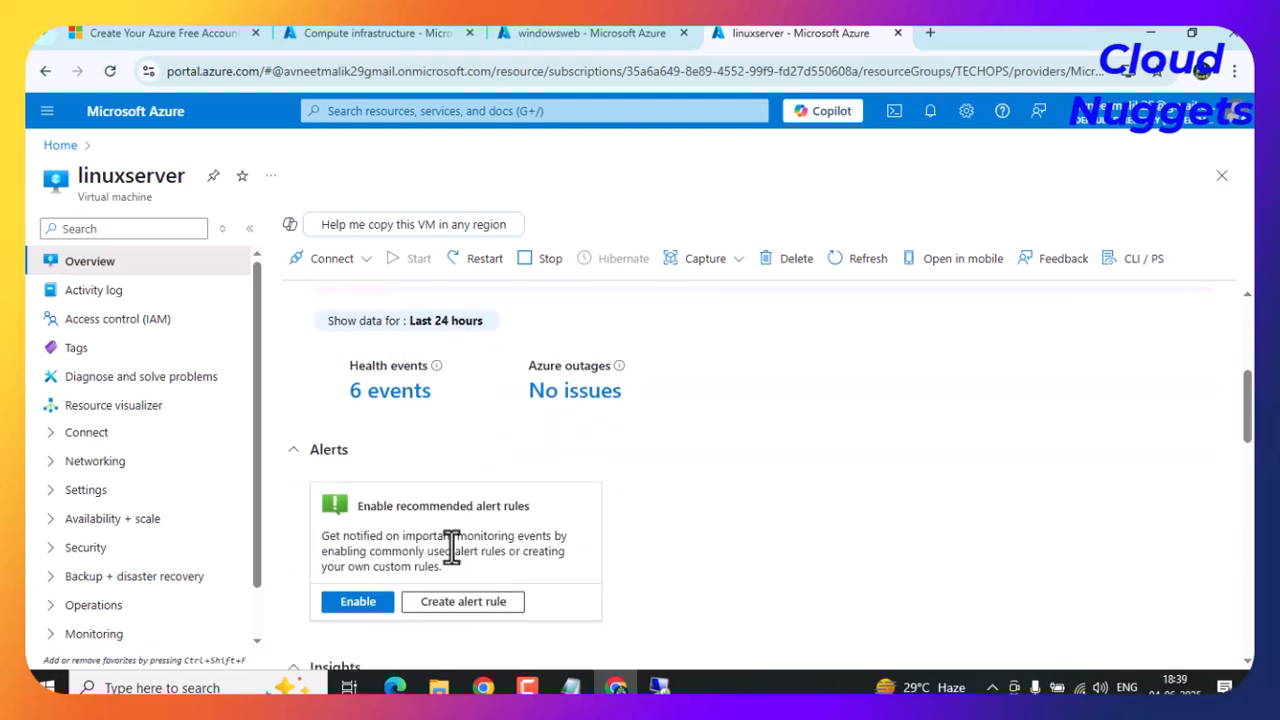
scroll(737, 537, up, 3)
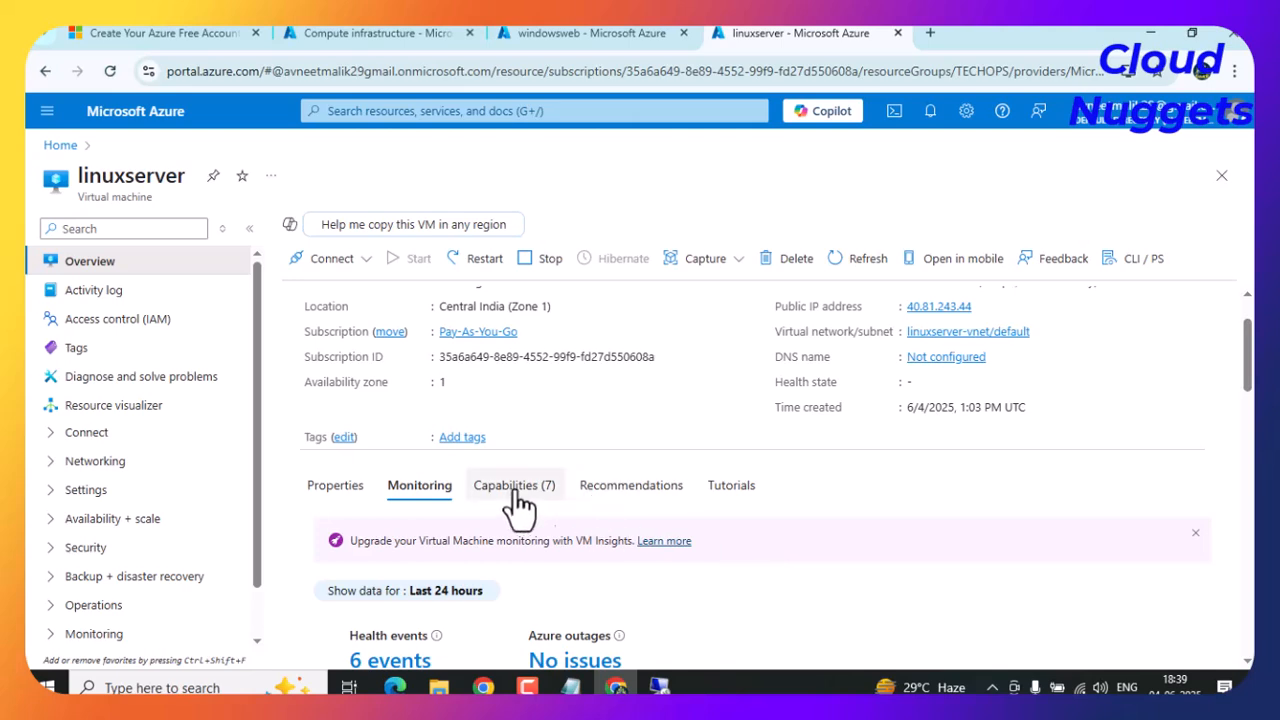
Look through the free Microsoft training tutorials offered for linuxserver.
click(737, 497)
scroll(686, 500, down, 3)
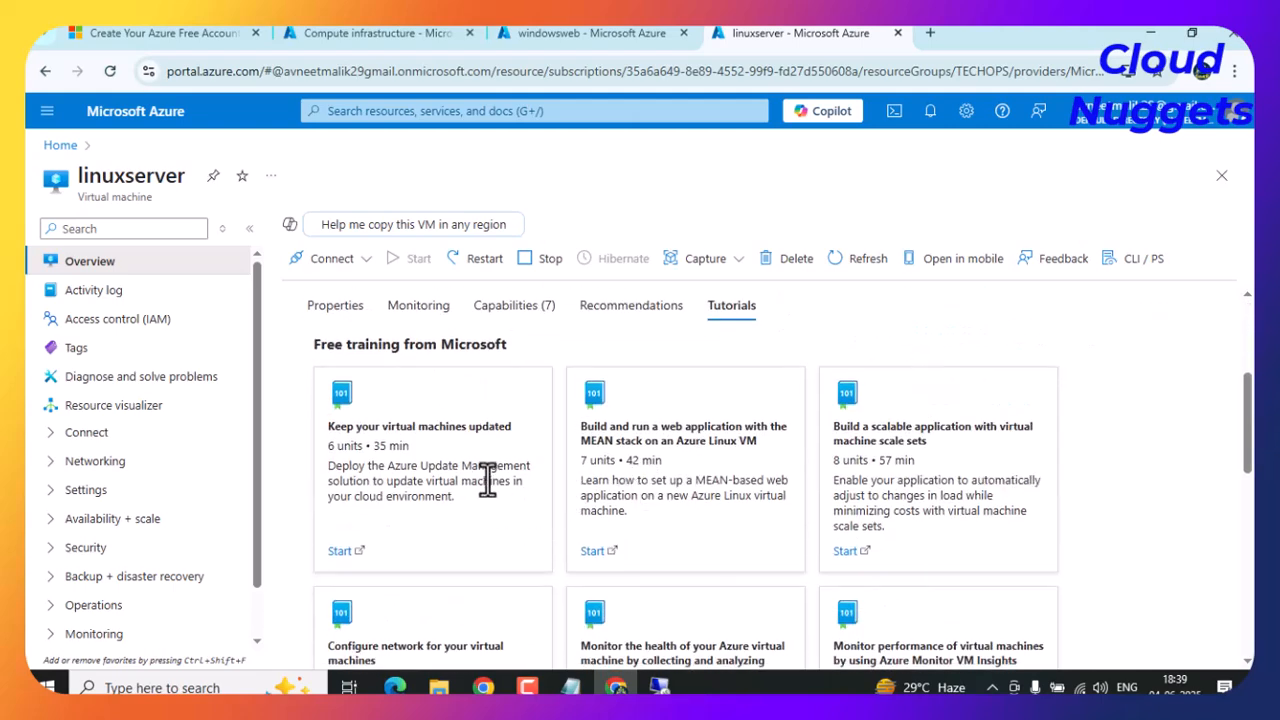
scroll(487, 480, up, 3)
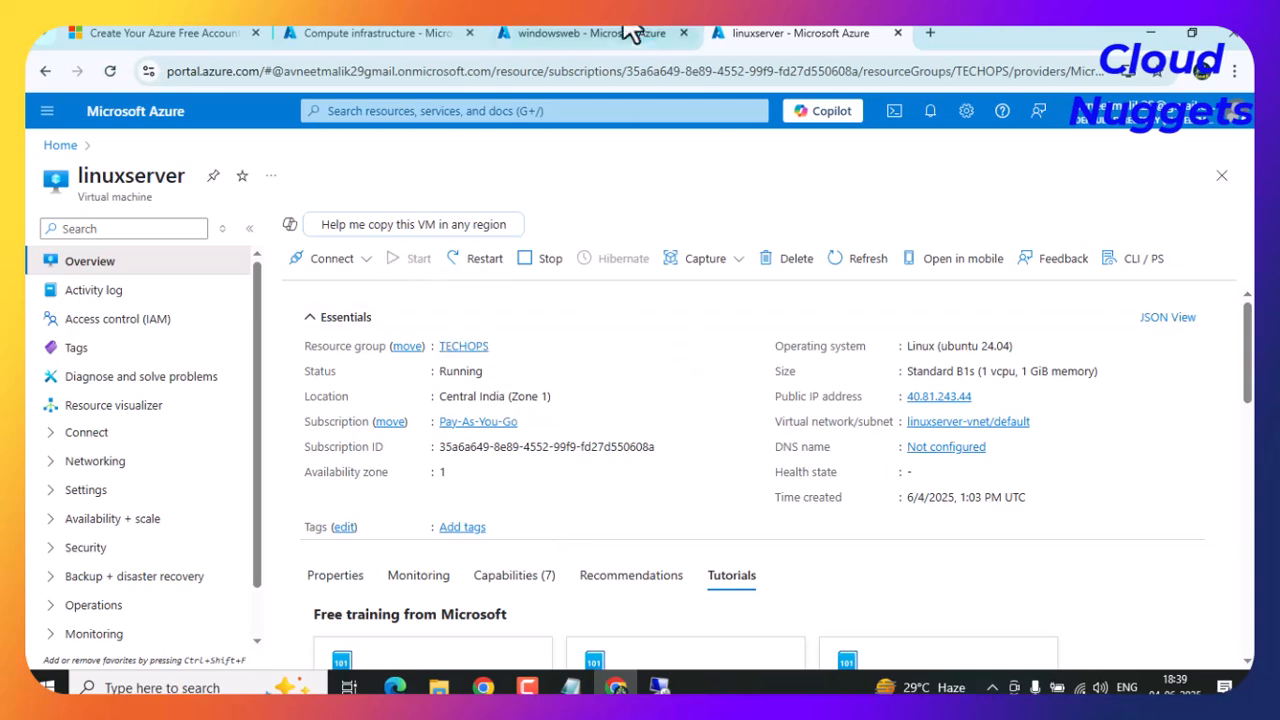
Switch to the windowsweb virtual machine and review its essentials and full list of properties.
click(586, 34)
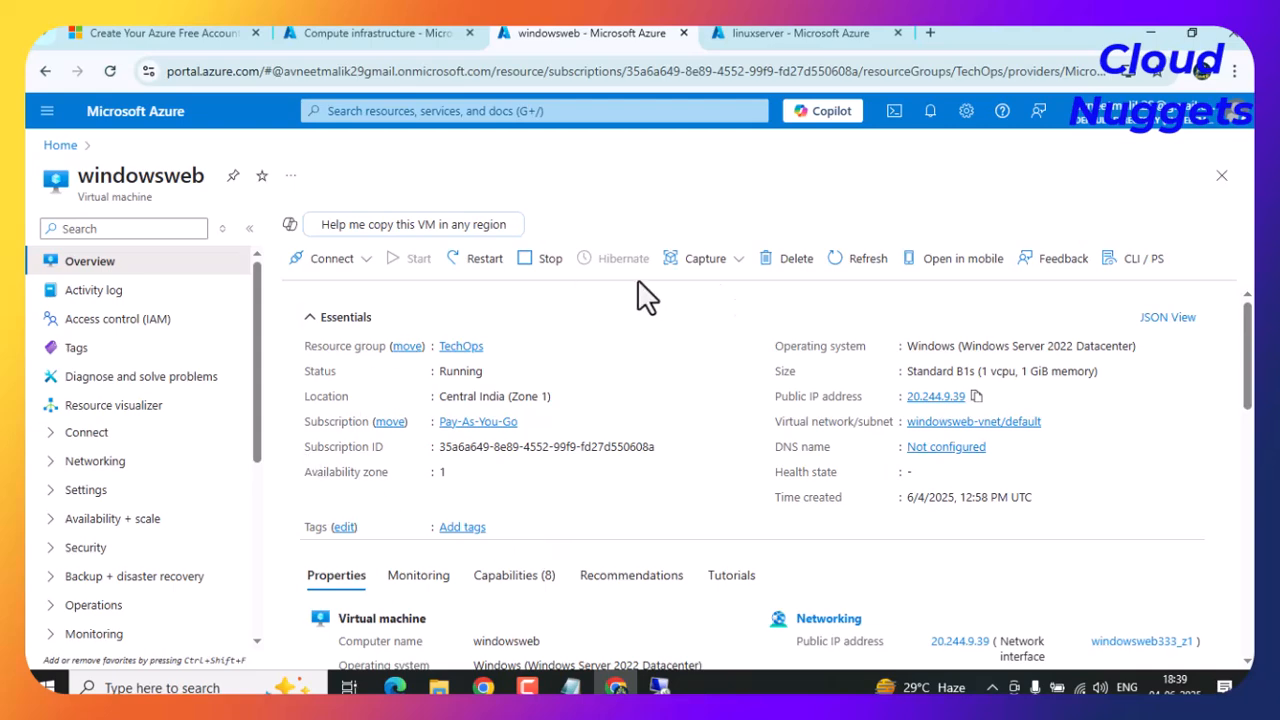
scroll(612, 521, down, 1)
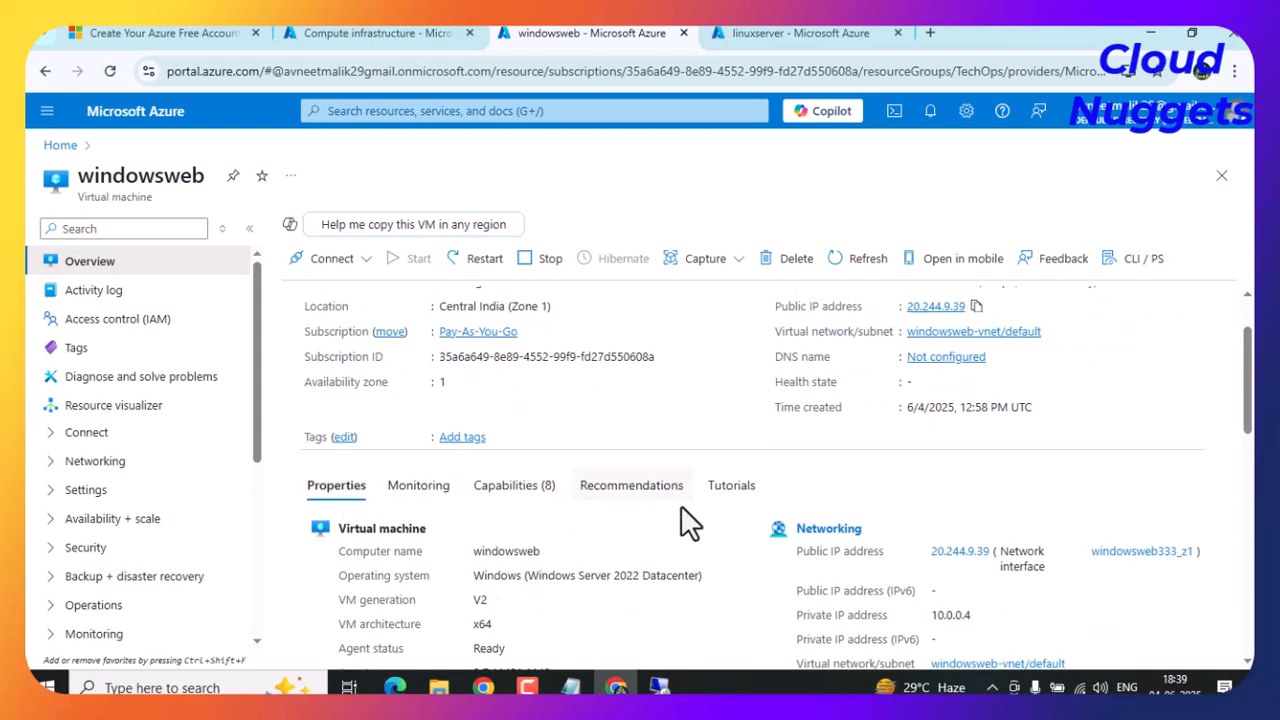
scroll(680, 530, down, 2)
scroll(665, 535, down, 6)
scroll(670, 530, up, 10)
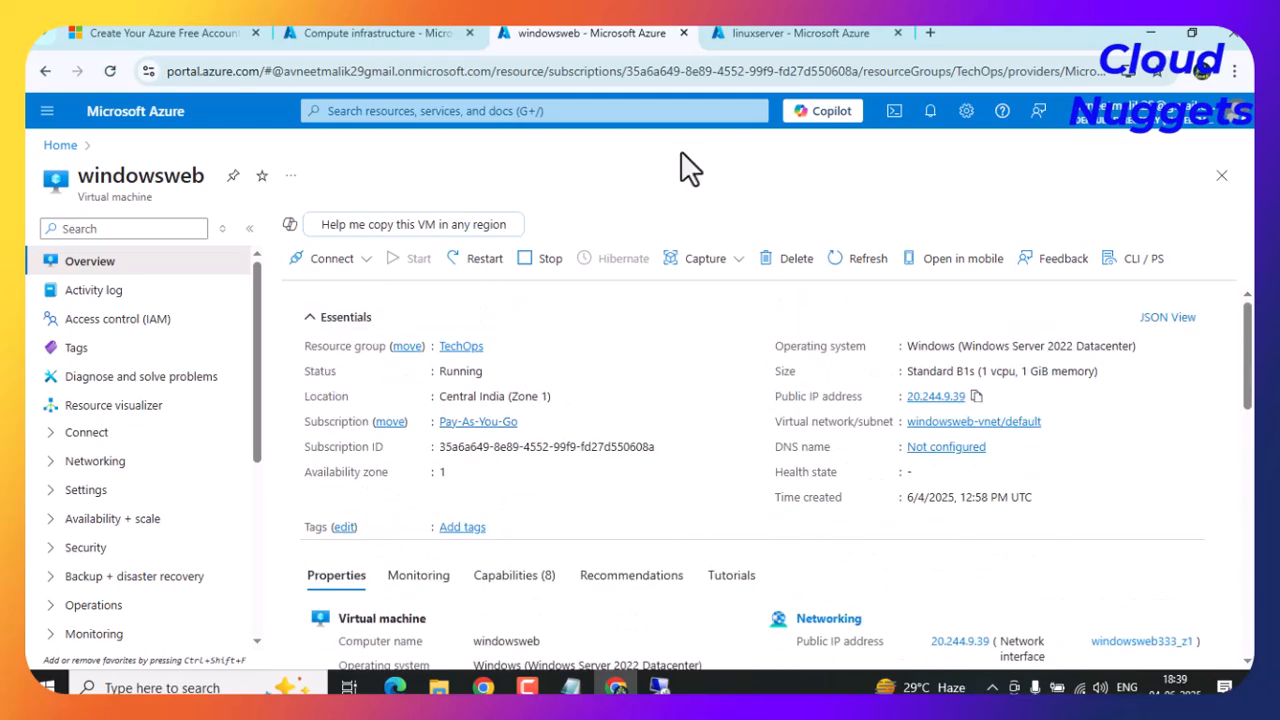
Return to linuxserver, stop the virtual machine with confirmation, and refresh the overview to check its status.
click(777, 40)
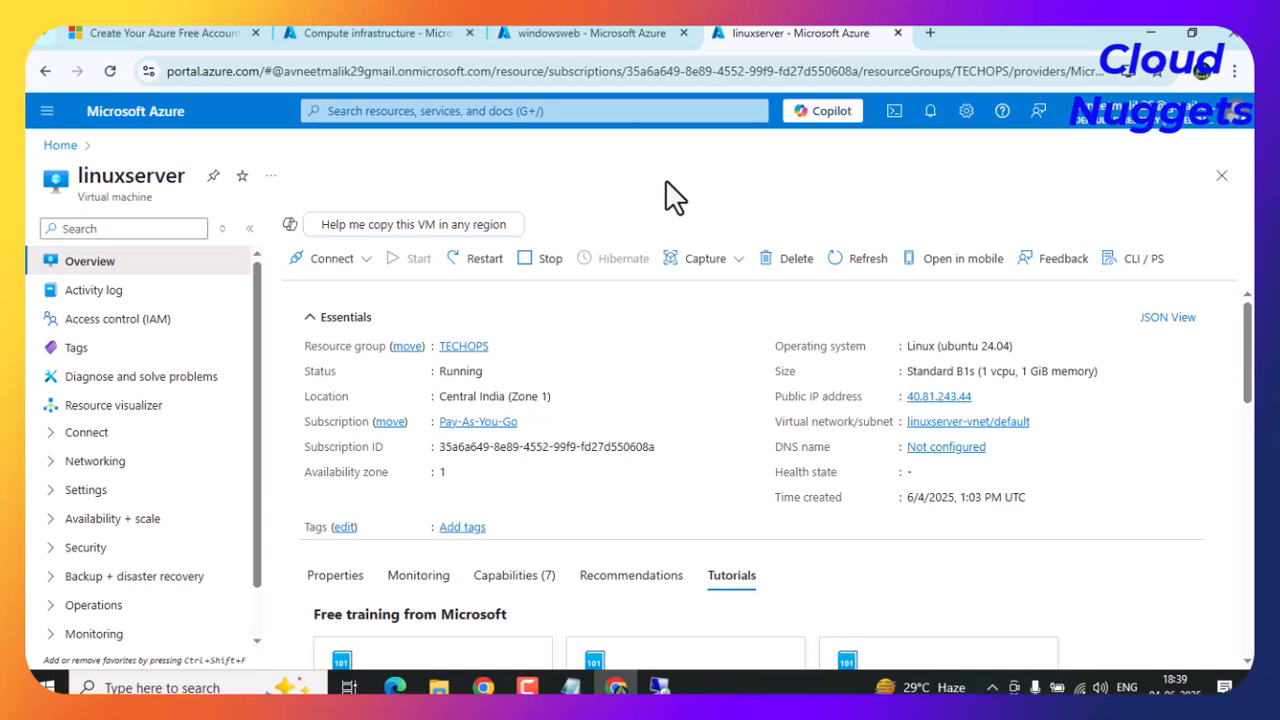
click(549, 262)
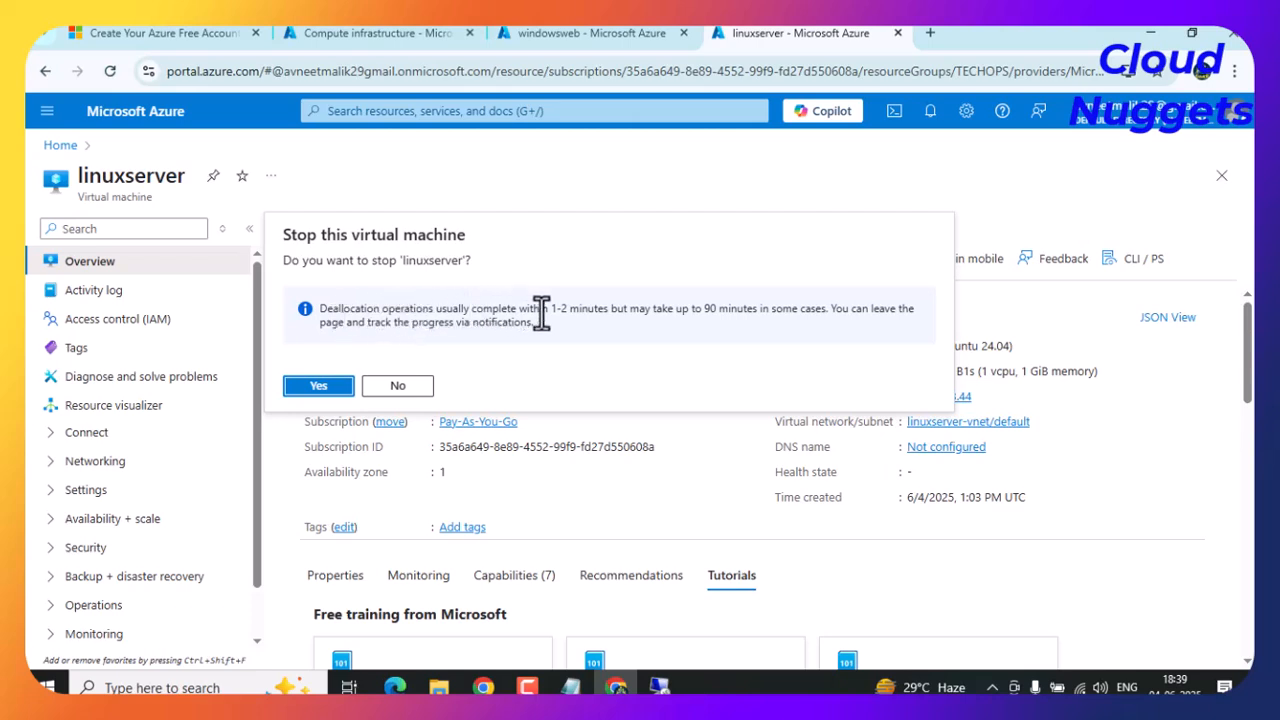
drag(533, 309, 605, 309)
click(320, 388)
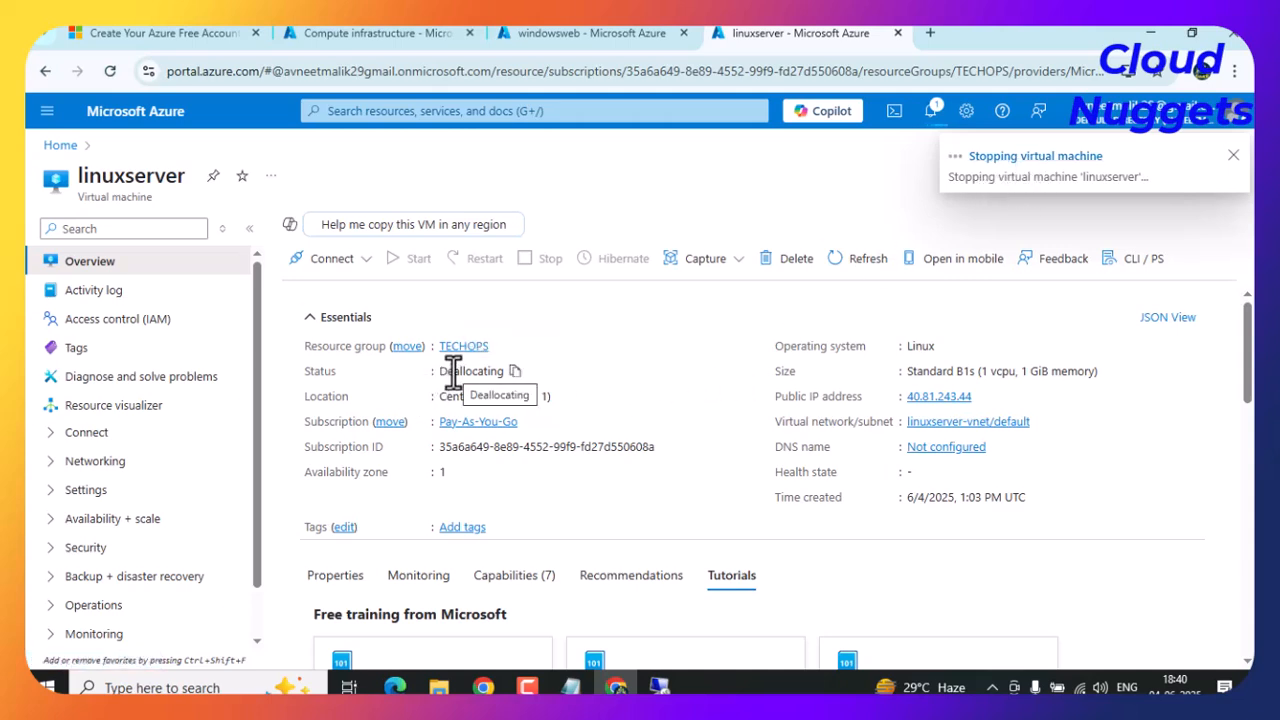
click(864, 262)
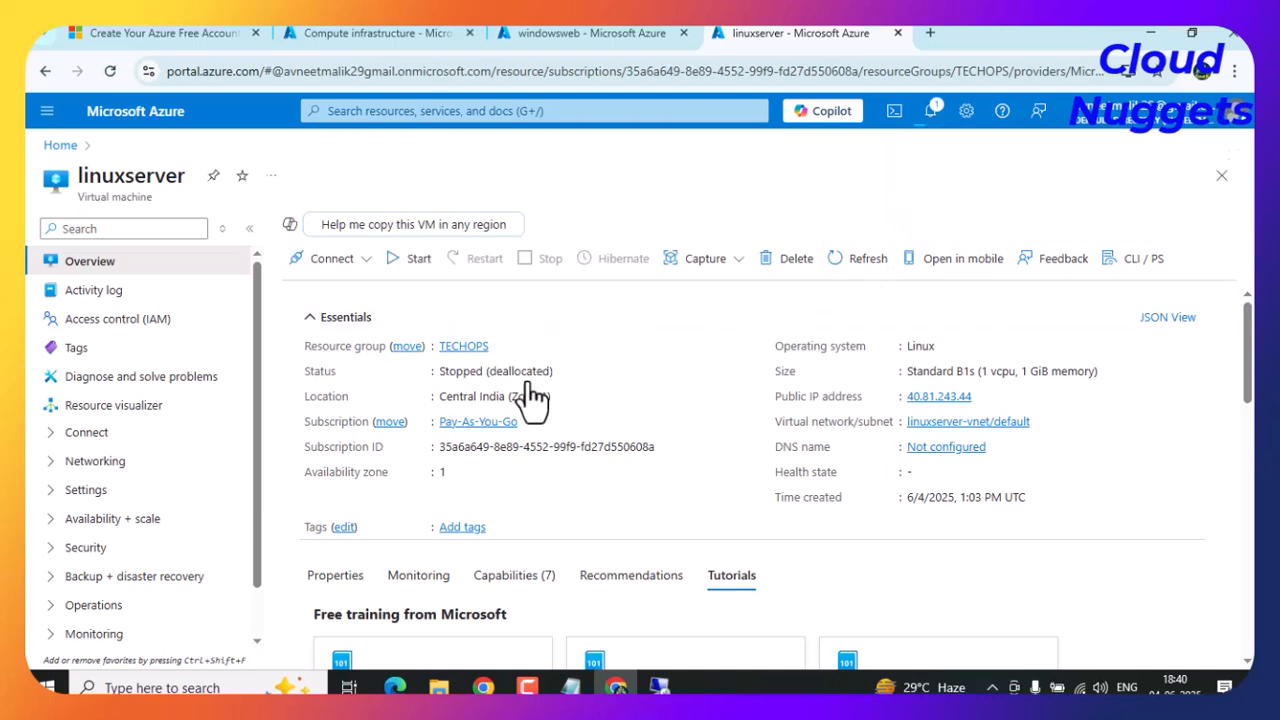
drag(450, 374, 560, 374)
click(663, 415)
click(864, 258)
Start the linuxserver virtual machine again and refresh the overview to check its status.
click(414, 262)
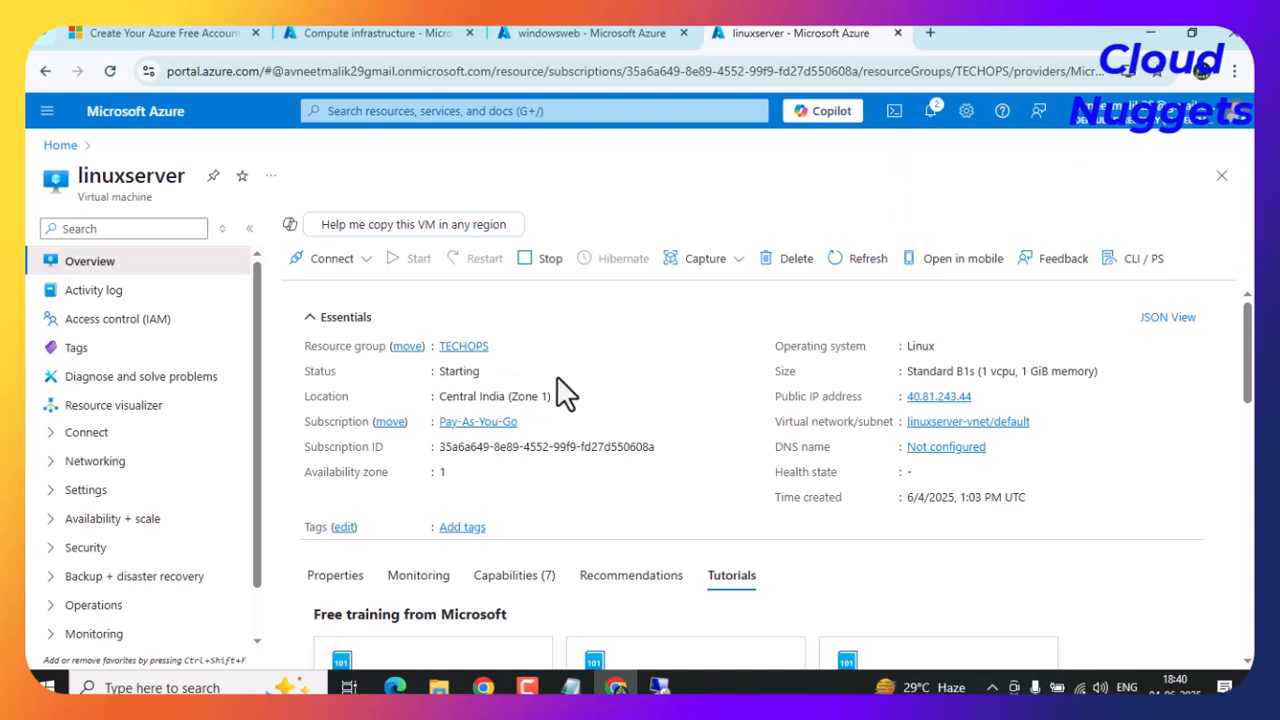
drag(449, 371, 463, 372)
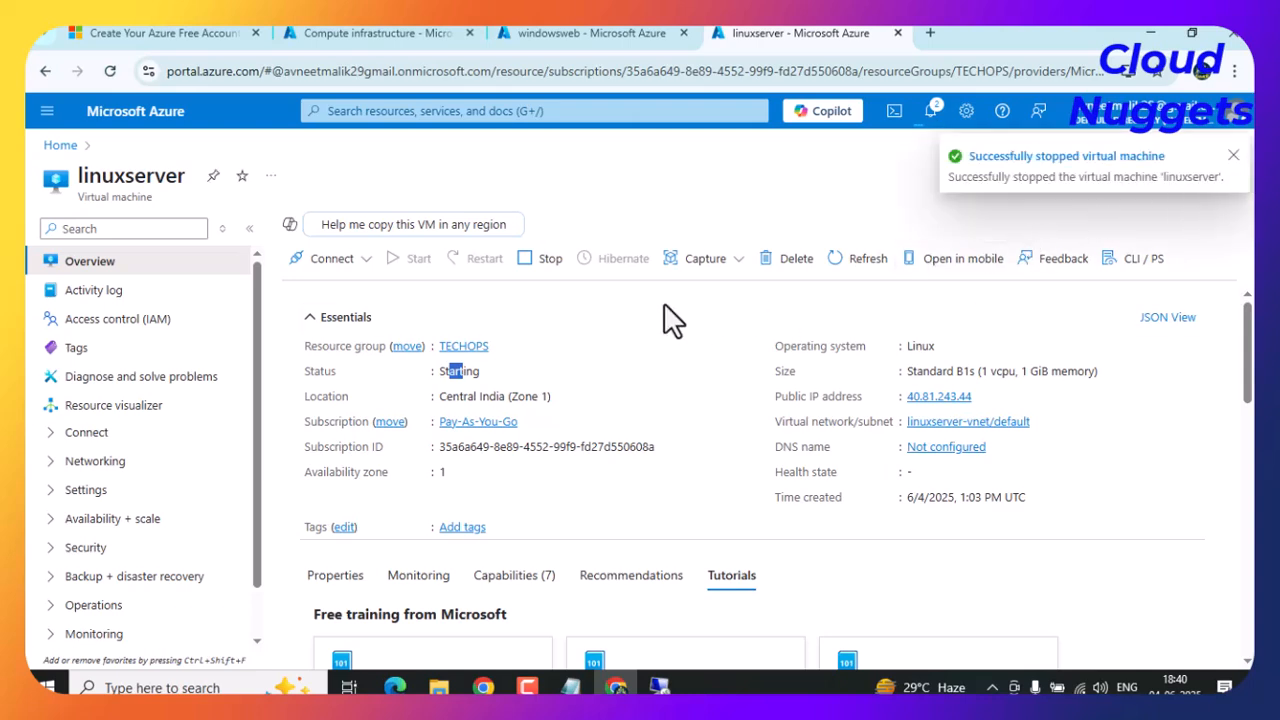
click(862, 262)
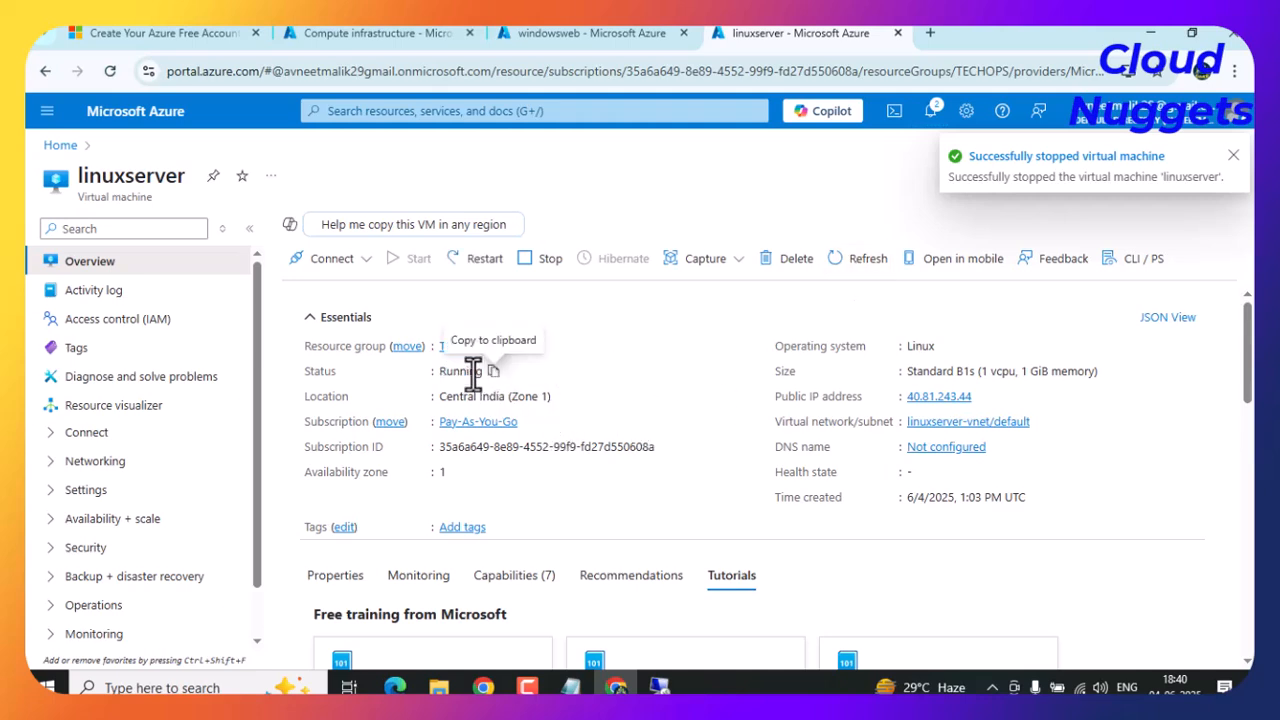
drag(446, 372, 470, 372)
click(631, 384)
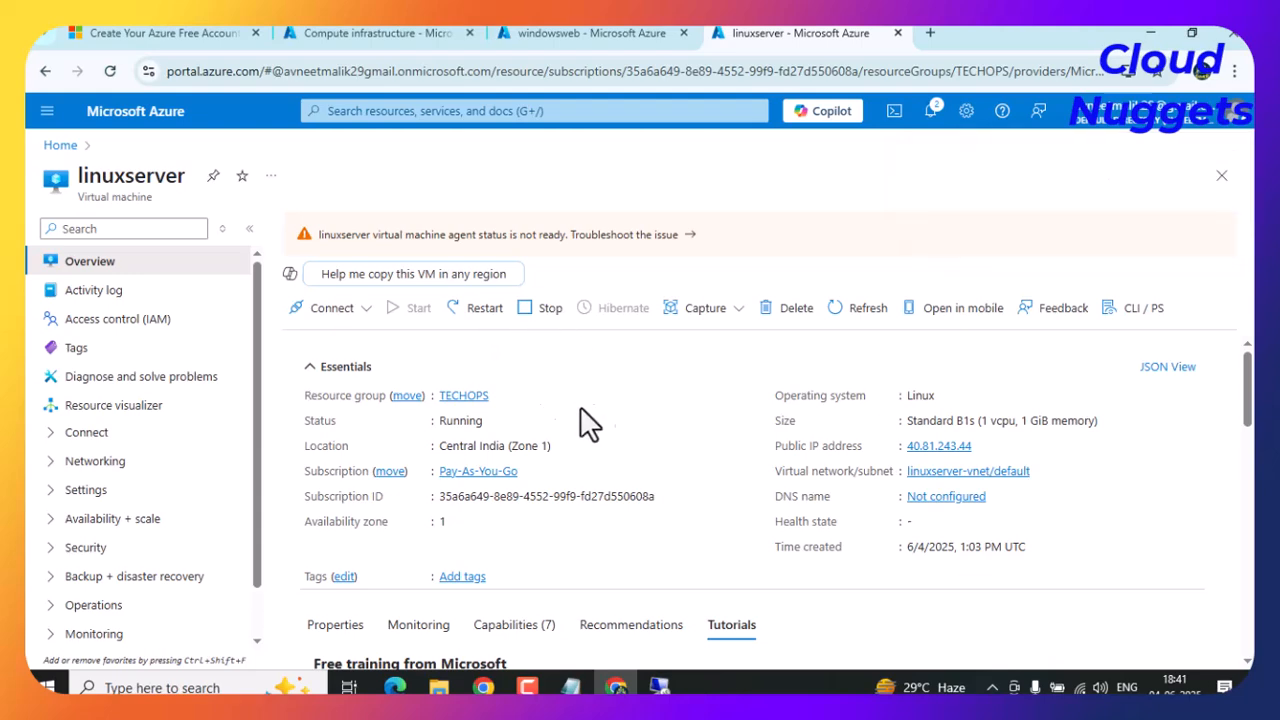
Return linuxserver's overview to its Properties and look over the available management groups.
scroll(674, 490, down, 3)
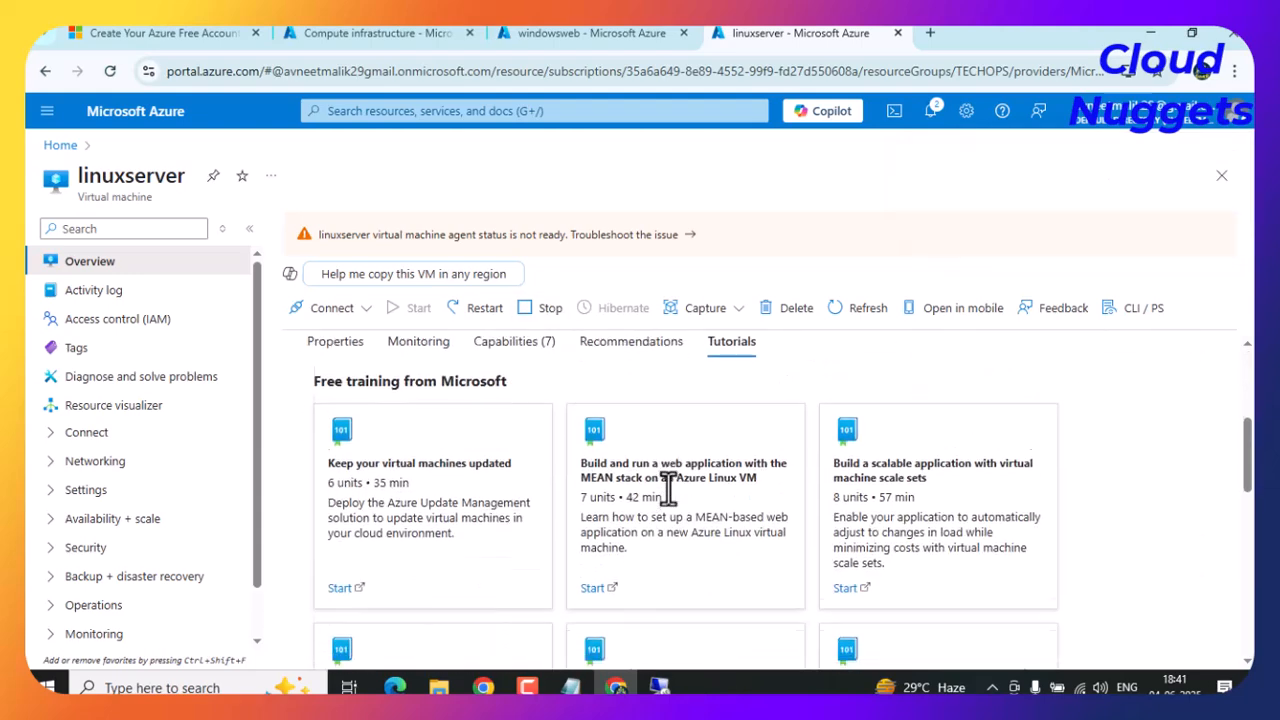
scroll(670, 490, up, 3)
scroll(332, 655, down, 2)
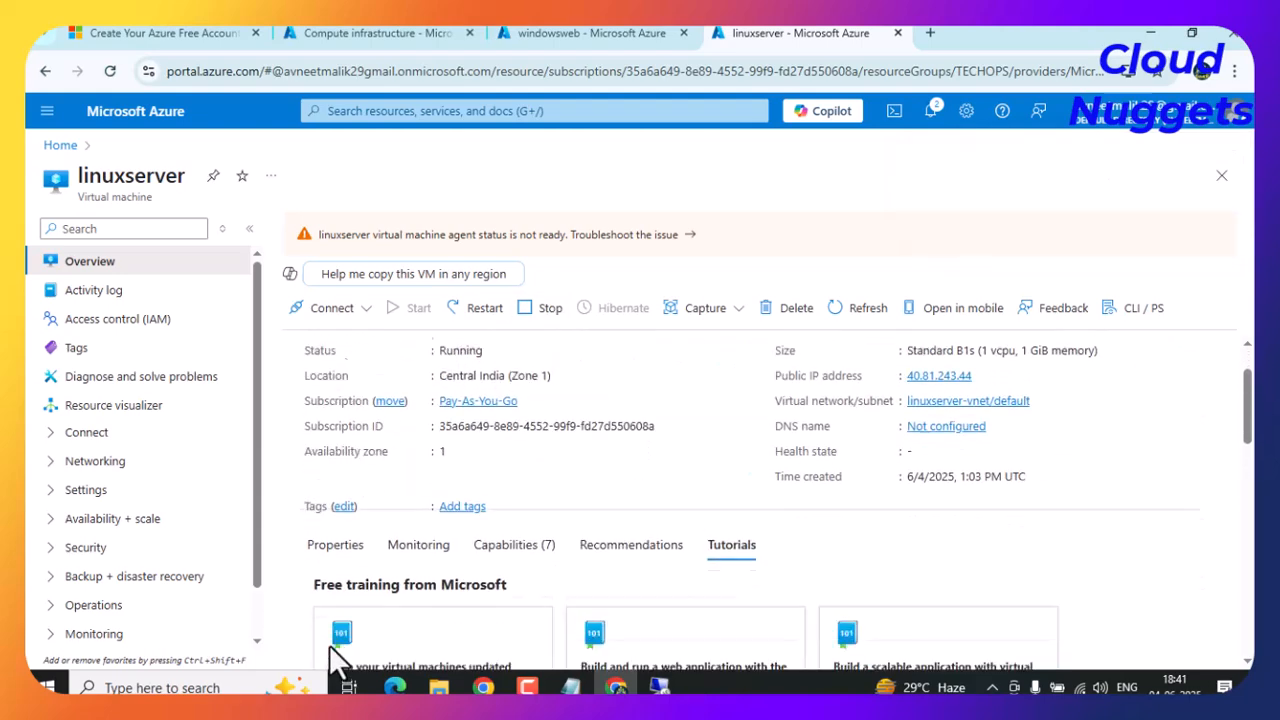
click(336, 540)
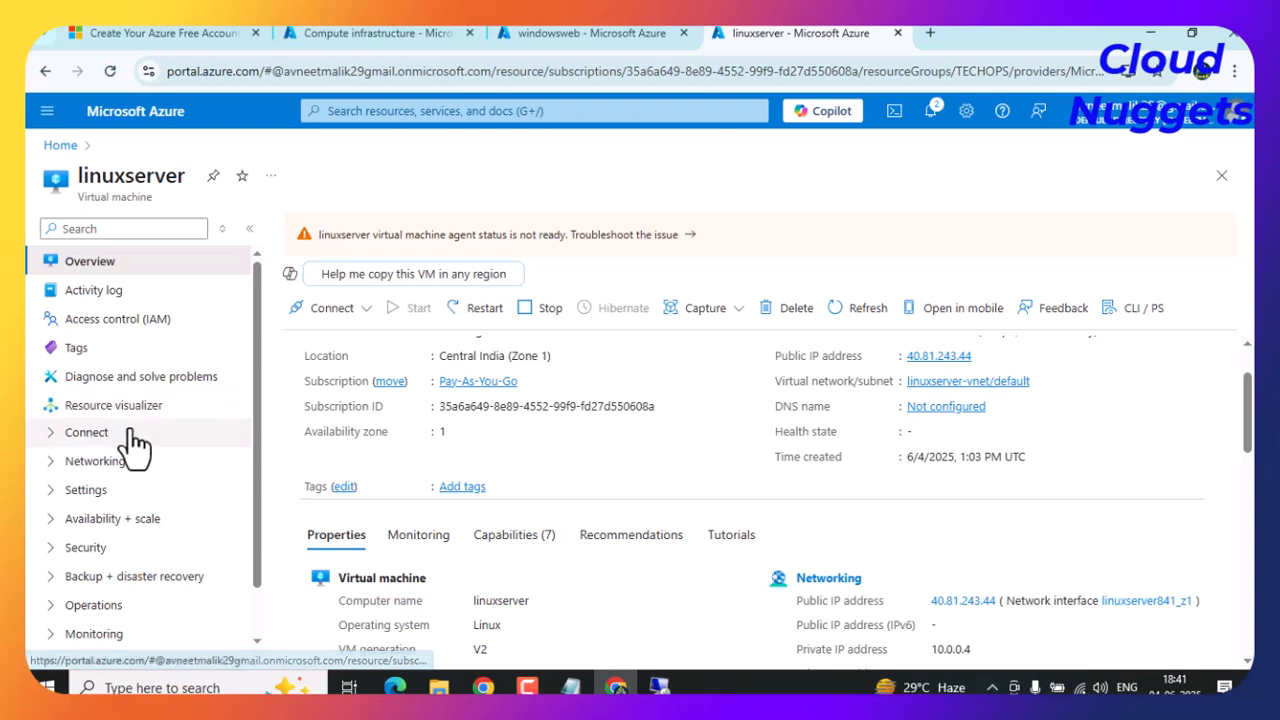
scroll(135, 445, down, 1)
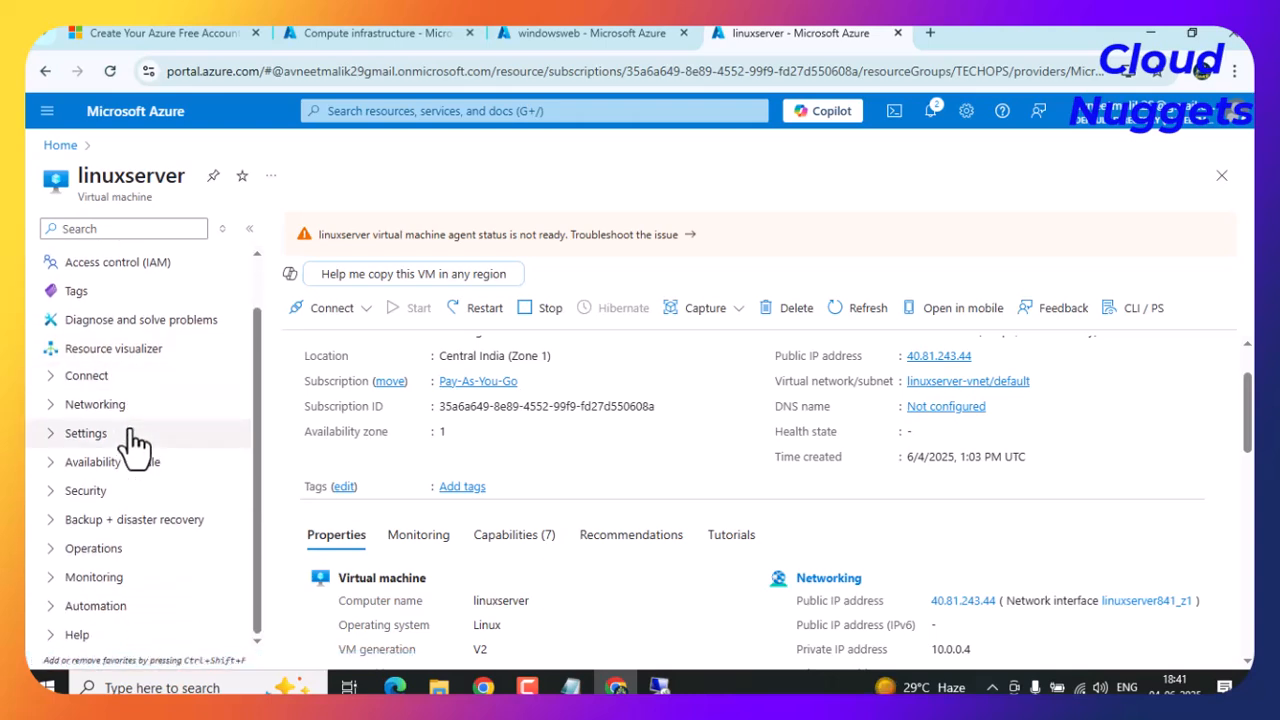
scroll(135, 443, up, 1)
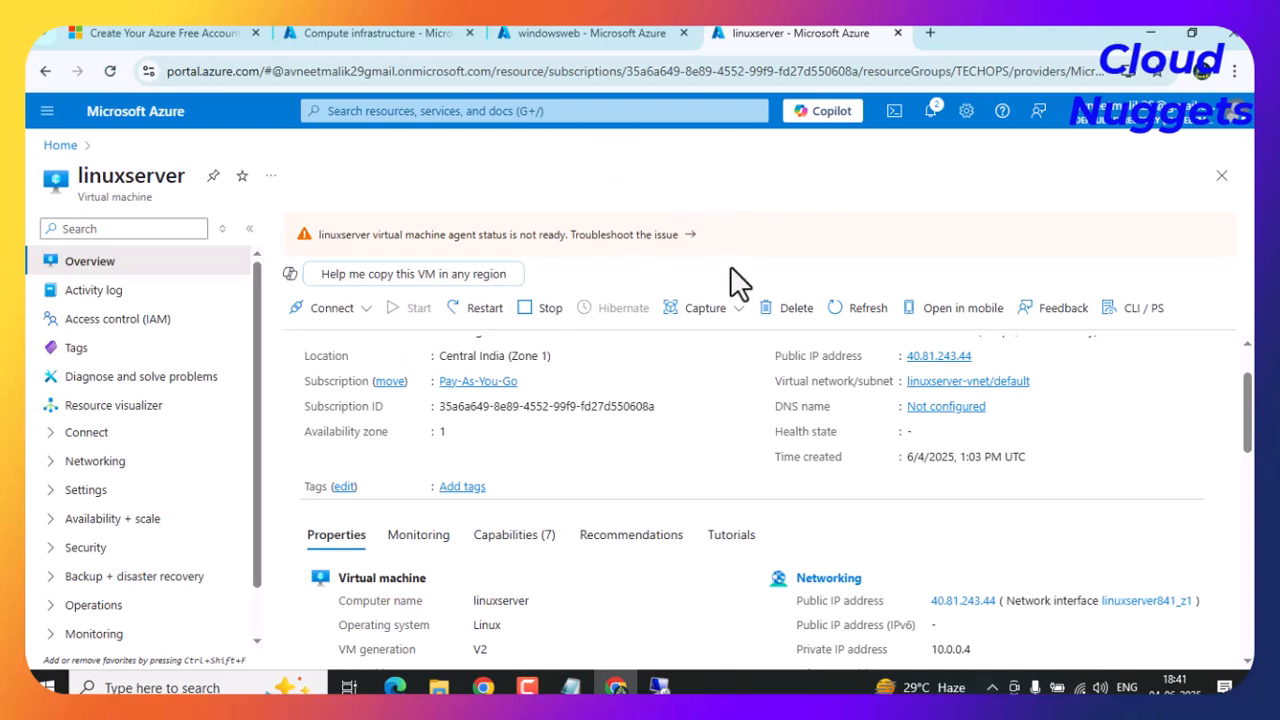
Switch to windowsweb and look over its management groups, including the Help and troubleshooting tools.
click(605, 34)
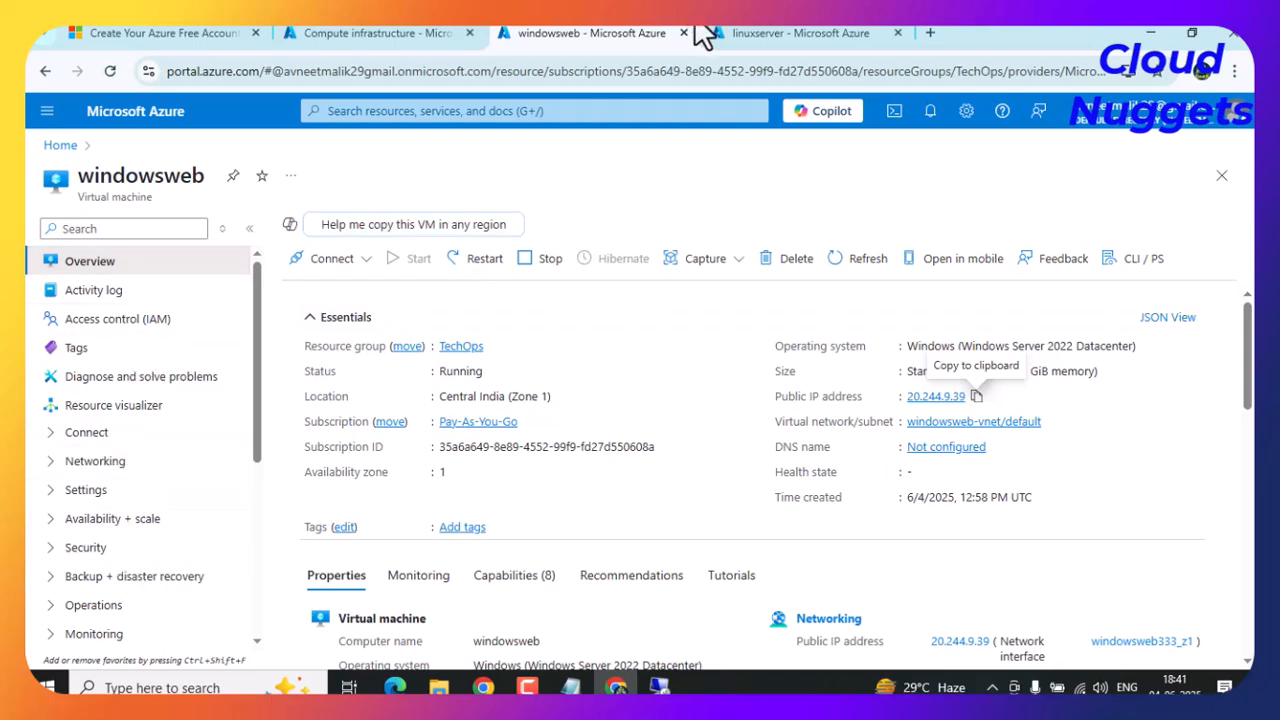
scroll(118, 495, down, 3)
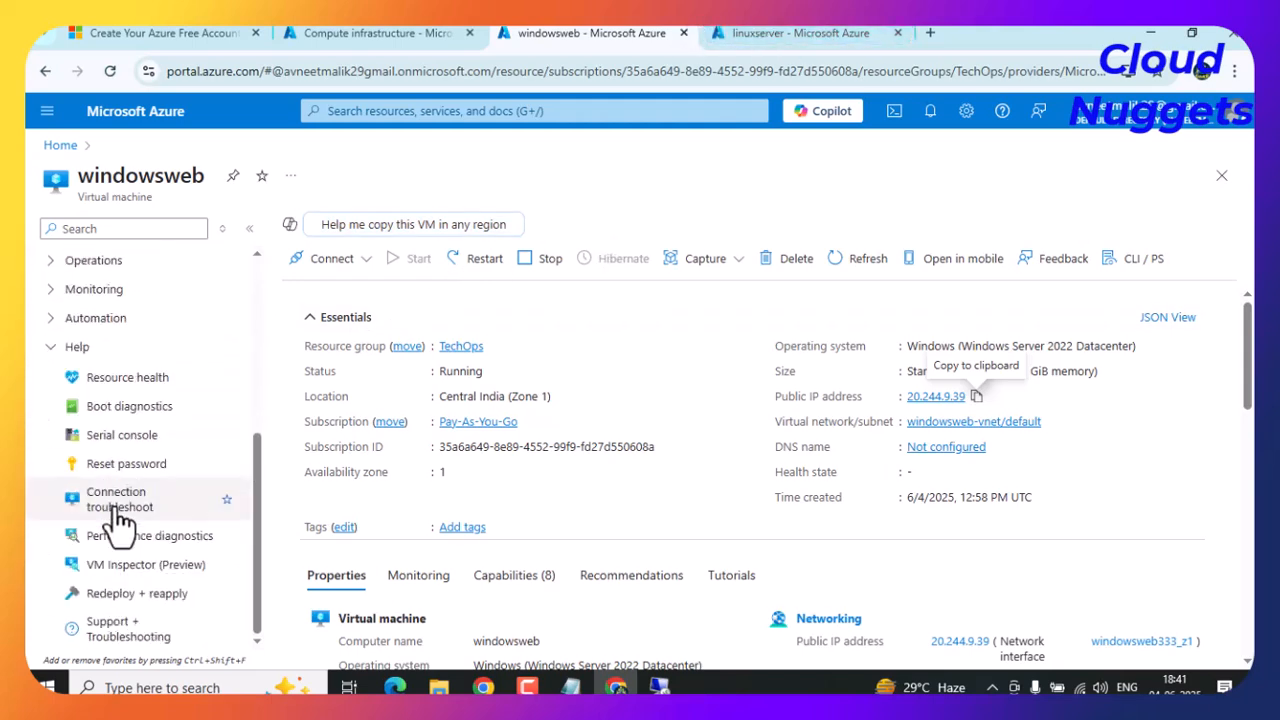
scroll(123, 514, up, 3)
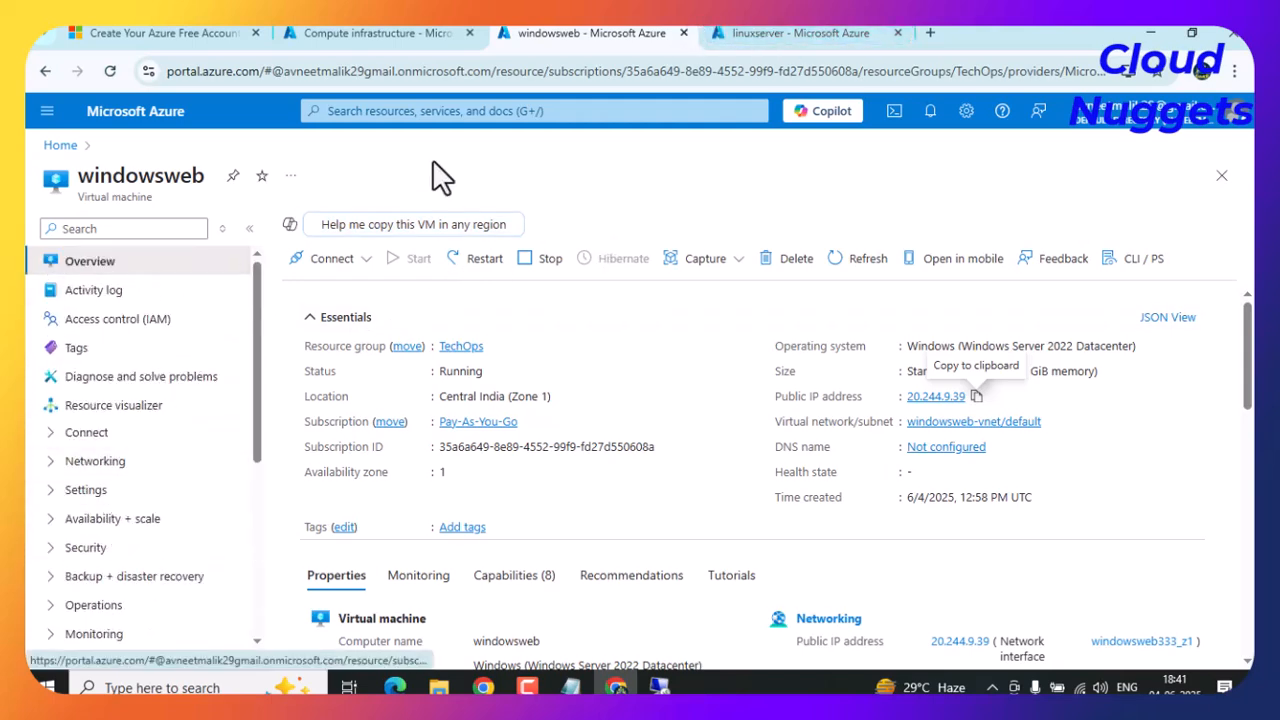
Delete the linuxserver virtual machine with force delete, including its OS disk, network interfaces and public IP addresses, and acknowledge the deletion.
click(800, 33)
scroll(134, 491, down, 1)
scroll(110, 535, up, 1)
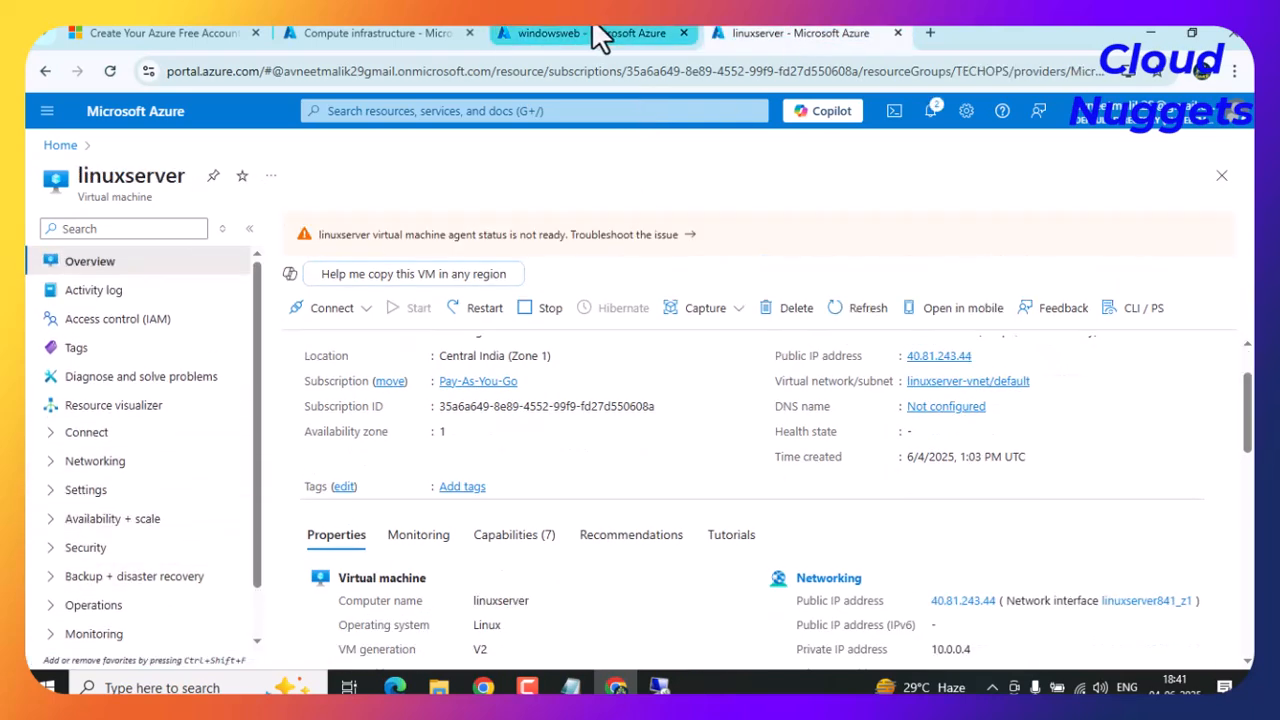
click(795, 310)
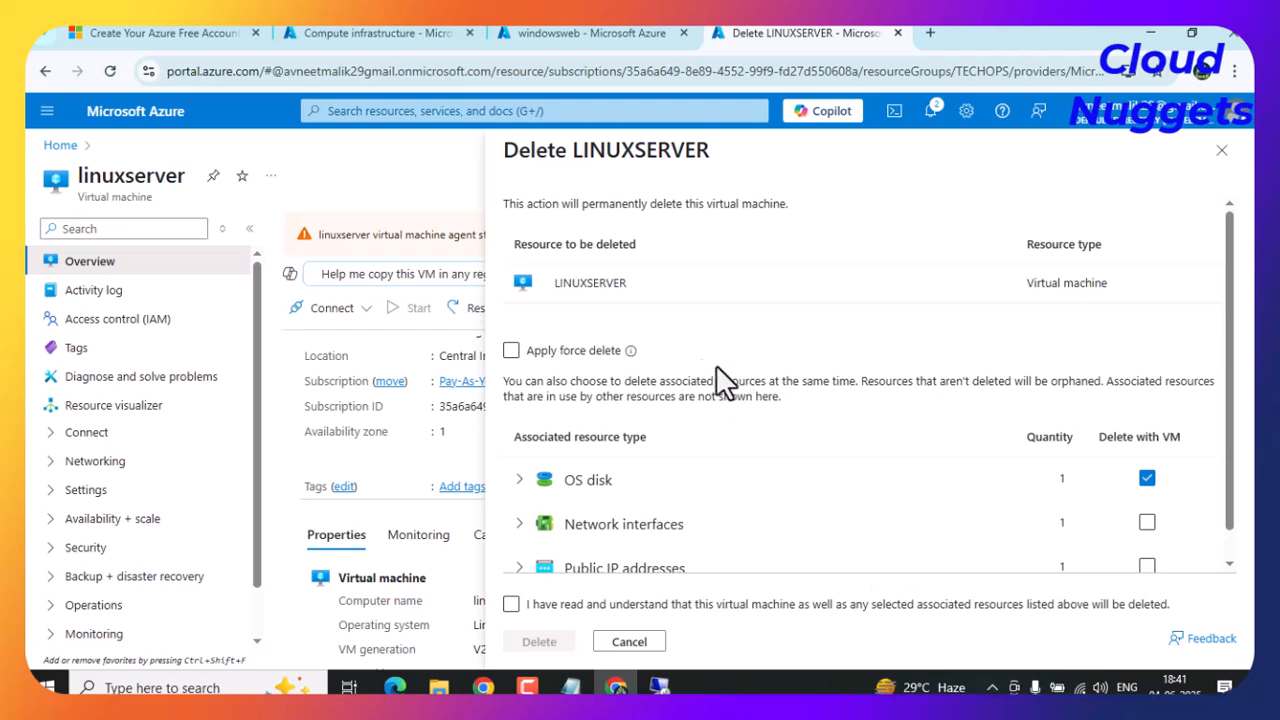
scroll(755, 365, down, 1)
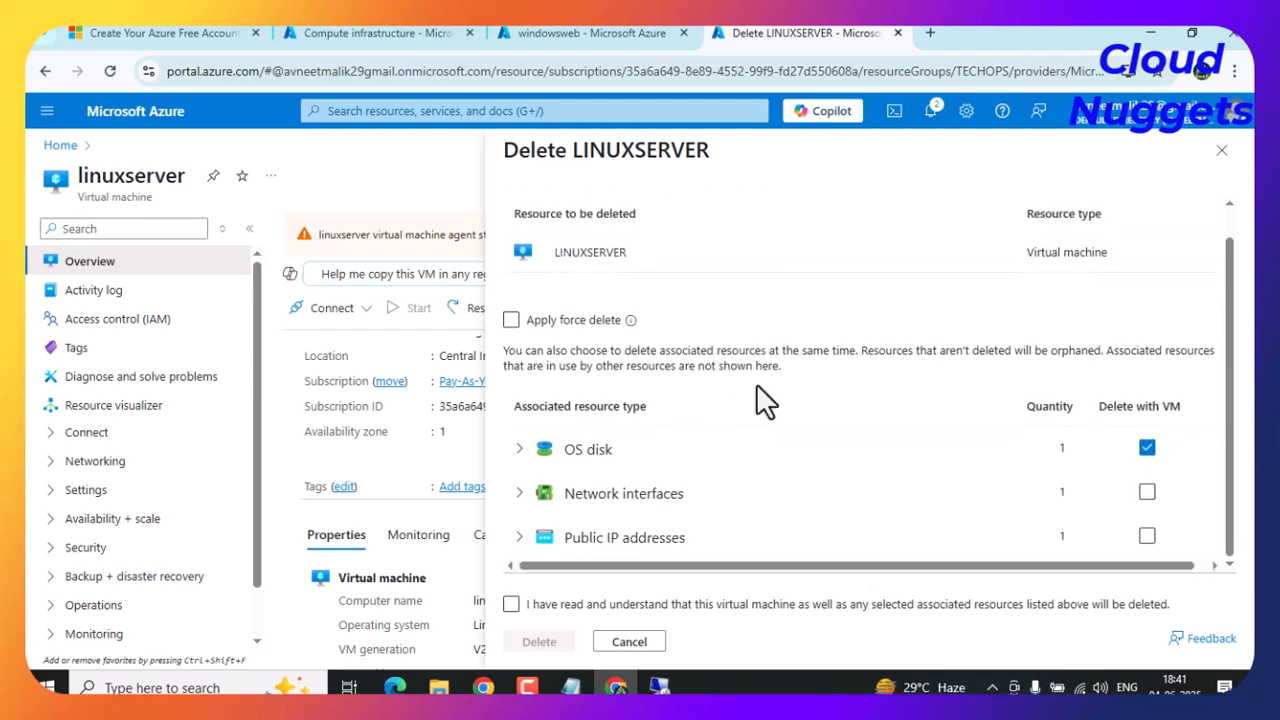
click(1147, 492)
click(1145, 540)
scroll(910, 495, down, 1)
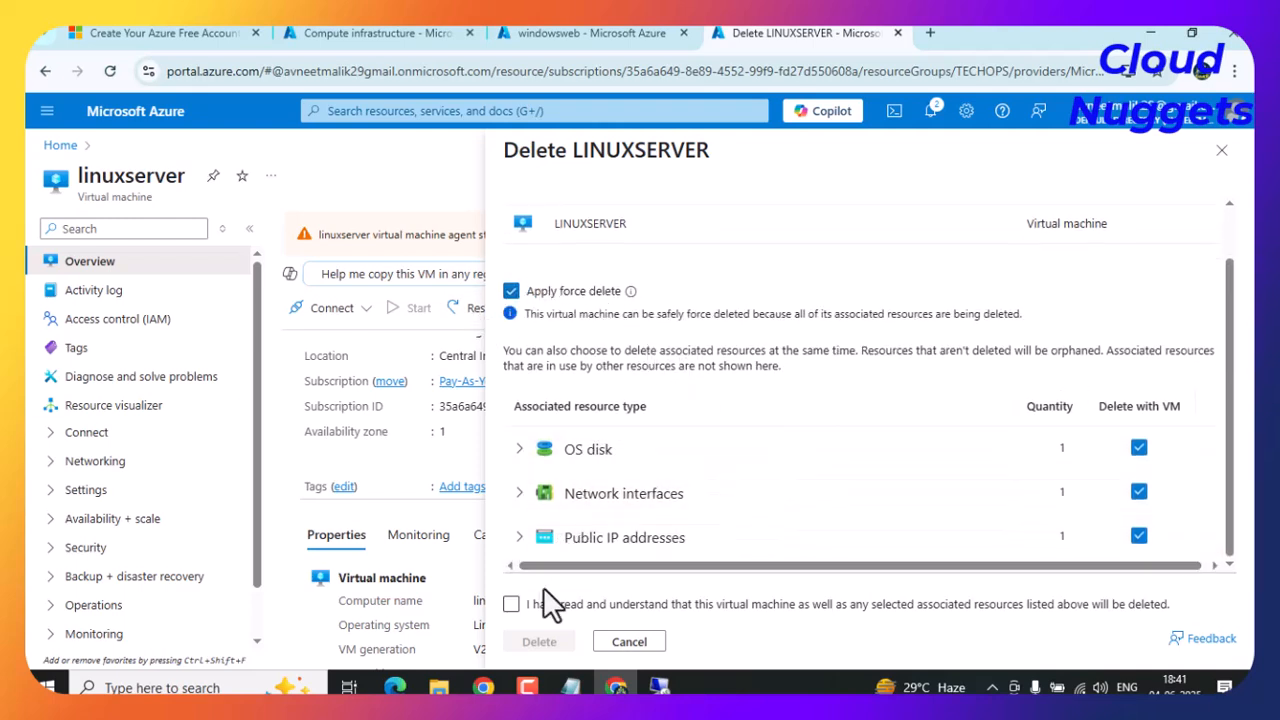
click(510, 605)
click(548, 641)
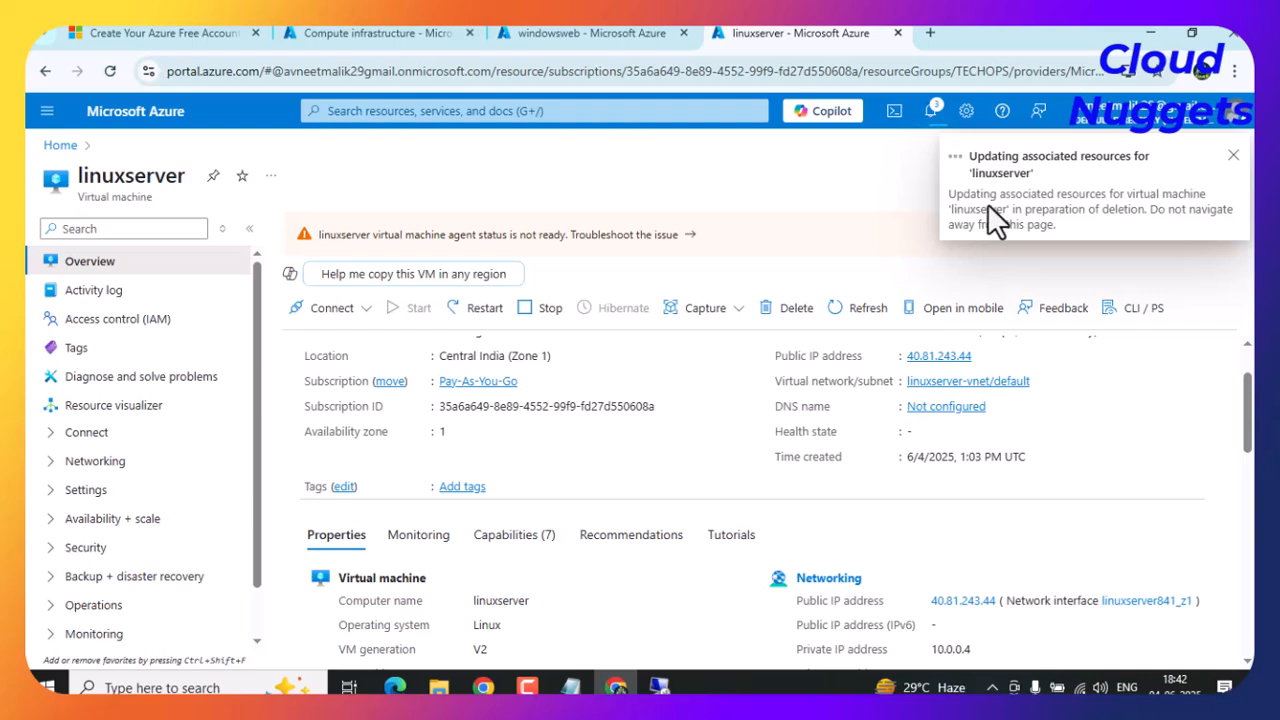
Refresh linuxserver's overview to check the deletion, dismiss the notification, and close its browser tab.
click(861, 310)
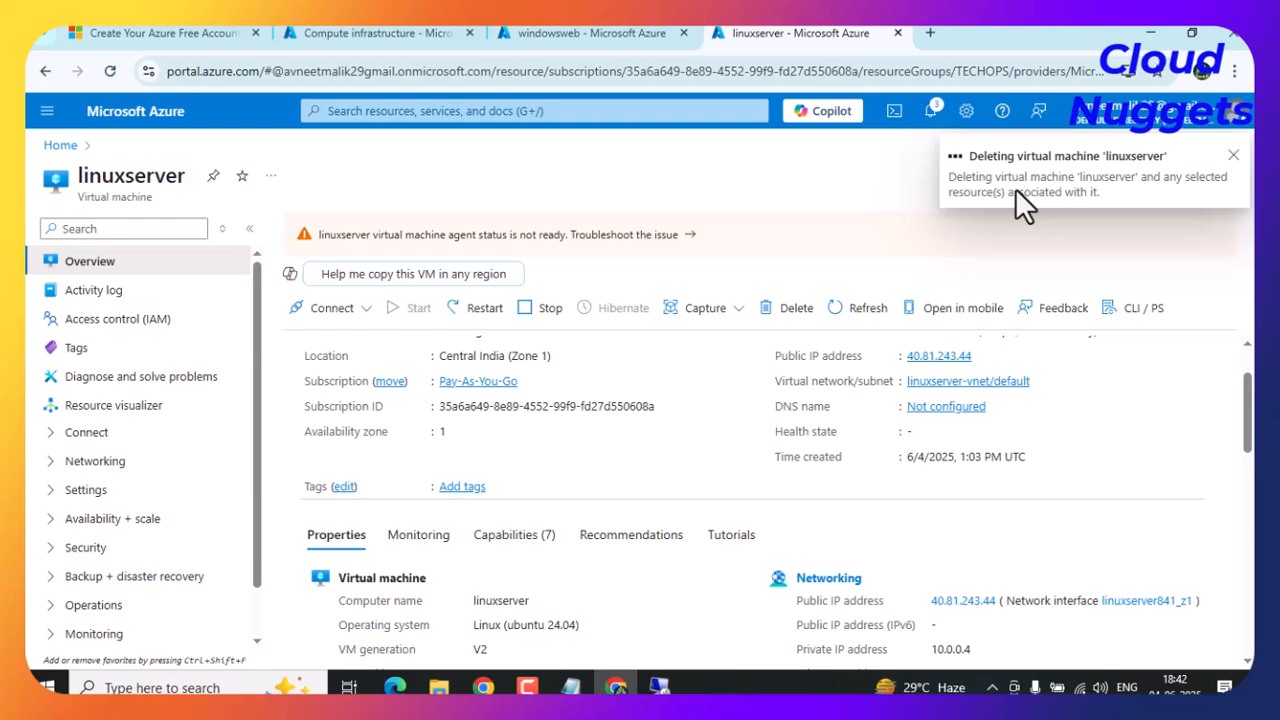
click(866, 306)
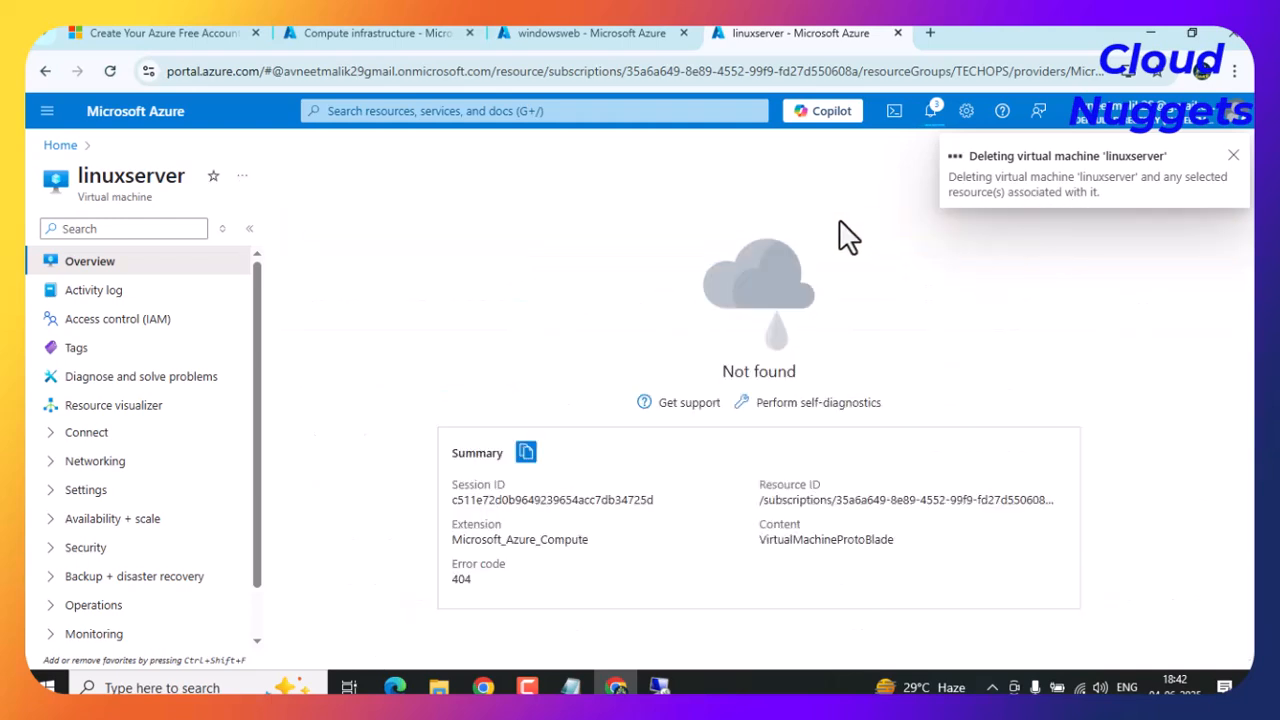
drag(728, 366, 870, 382)
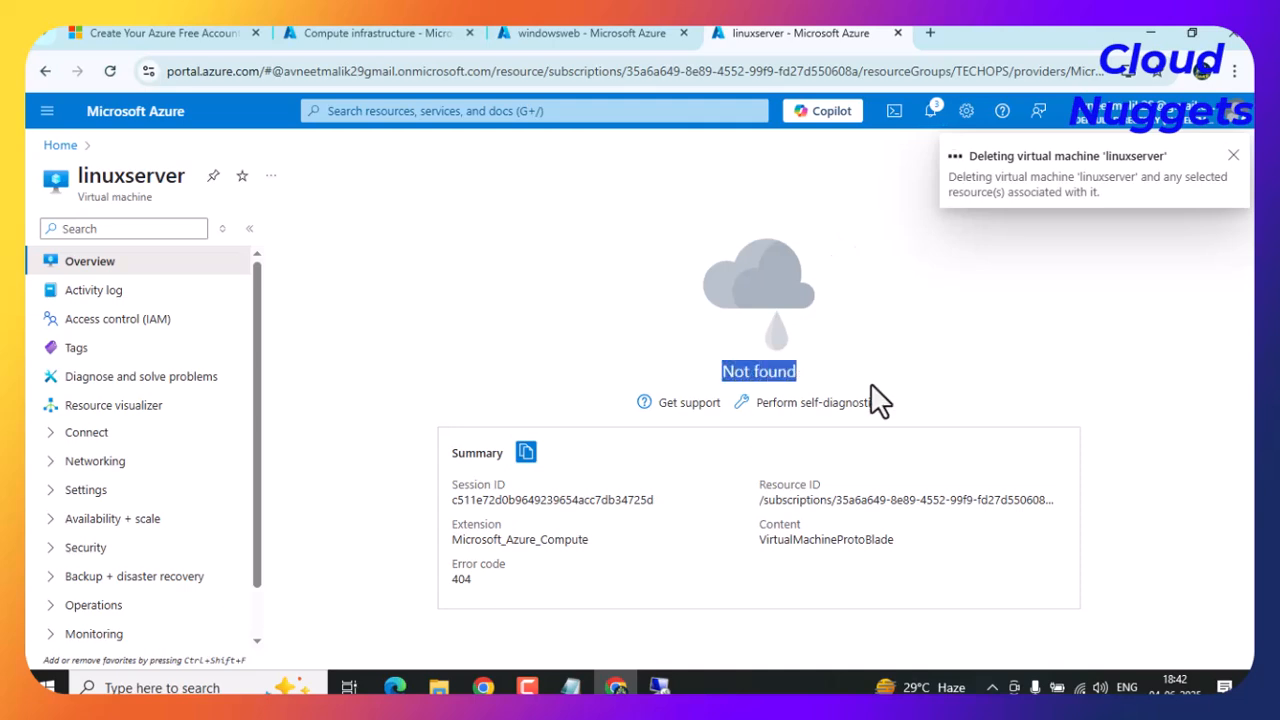
click(1232, 157)
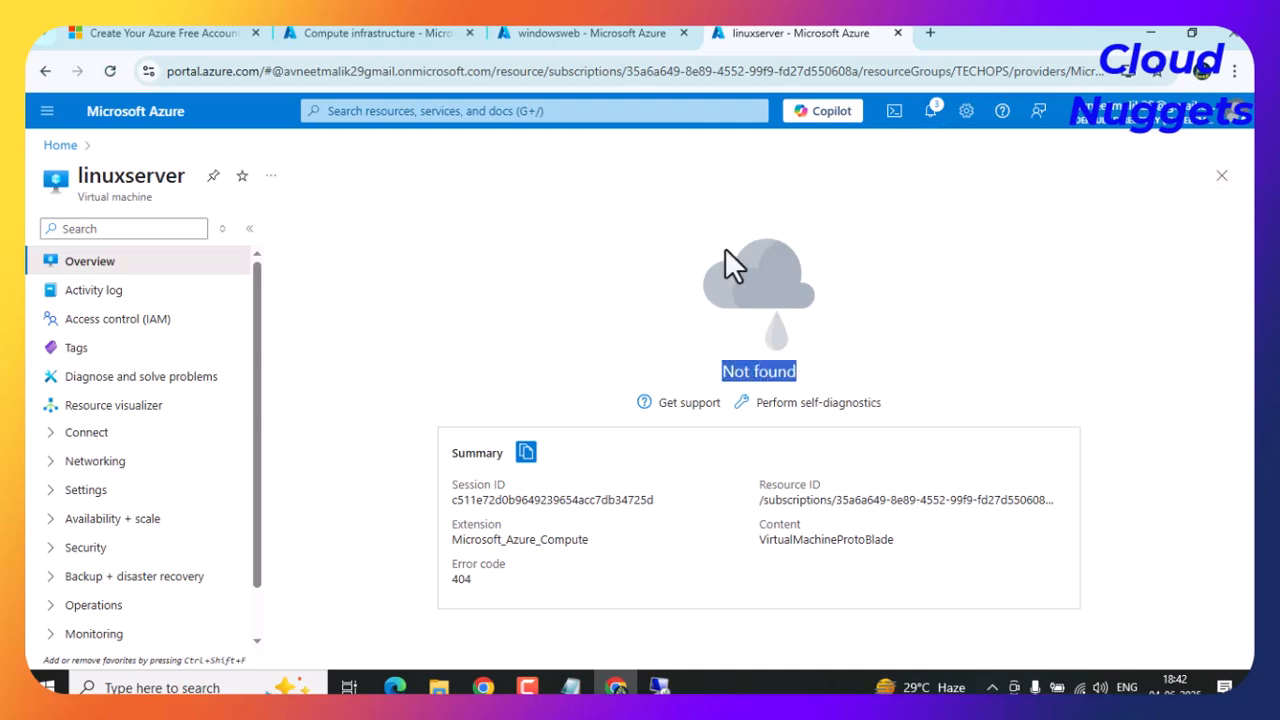
click(897, 33)
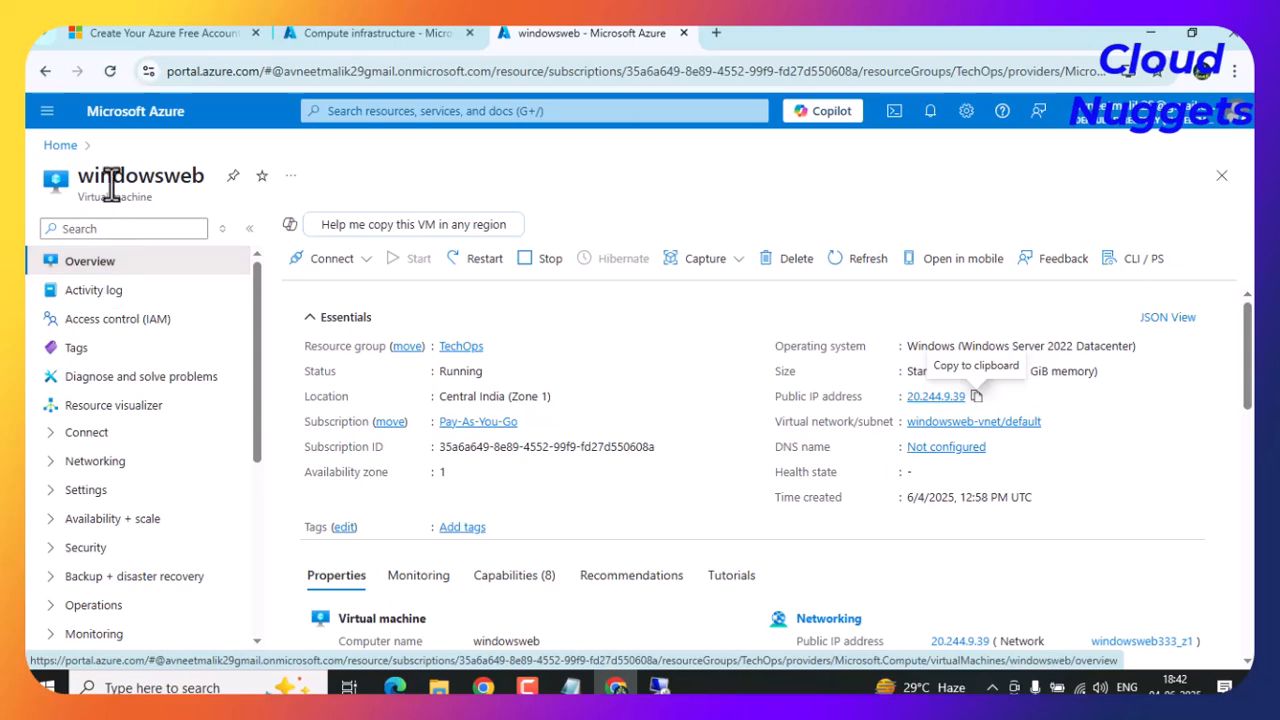
Look over the remaining windowsweb virtual machine's overview and properties.
drag(78, 183, 189, 178)
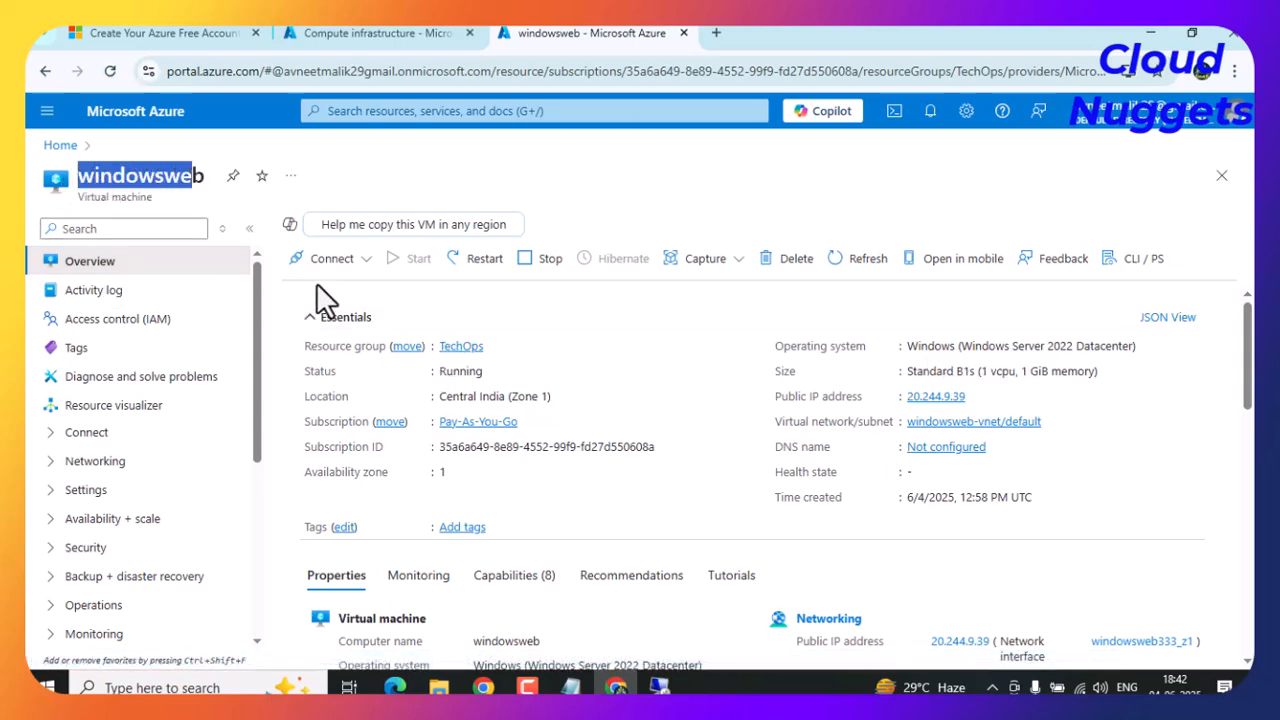
scroll(770, 535, down, 7)
scroll(770, 555, up, 7)
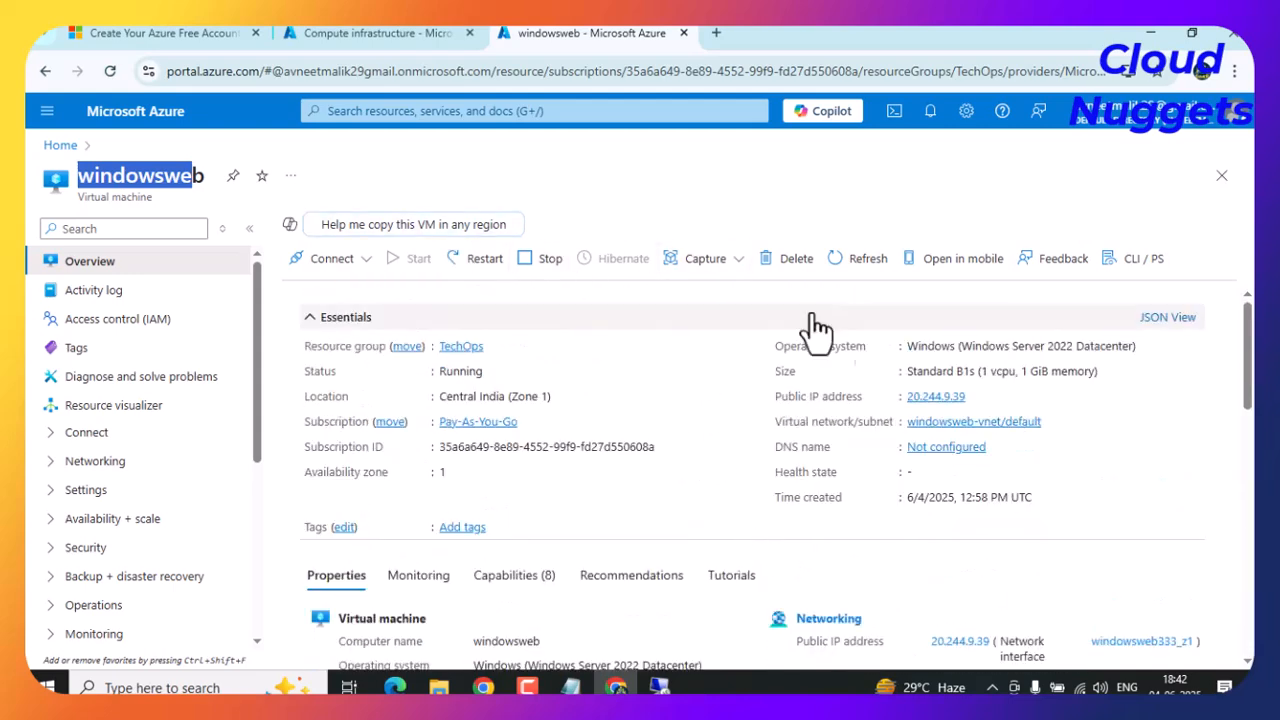
Examine windowsweb's activity log, including the entries under Health Event Resolved and the 'auditIfNotExists' Policy action.
click(108, 292)
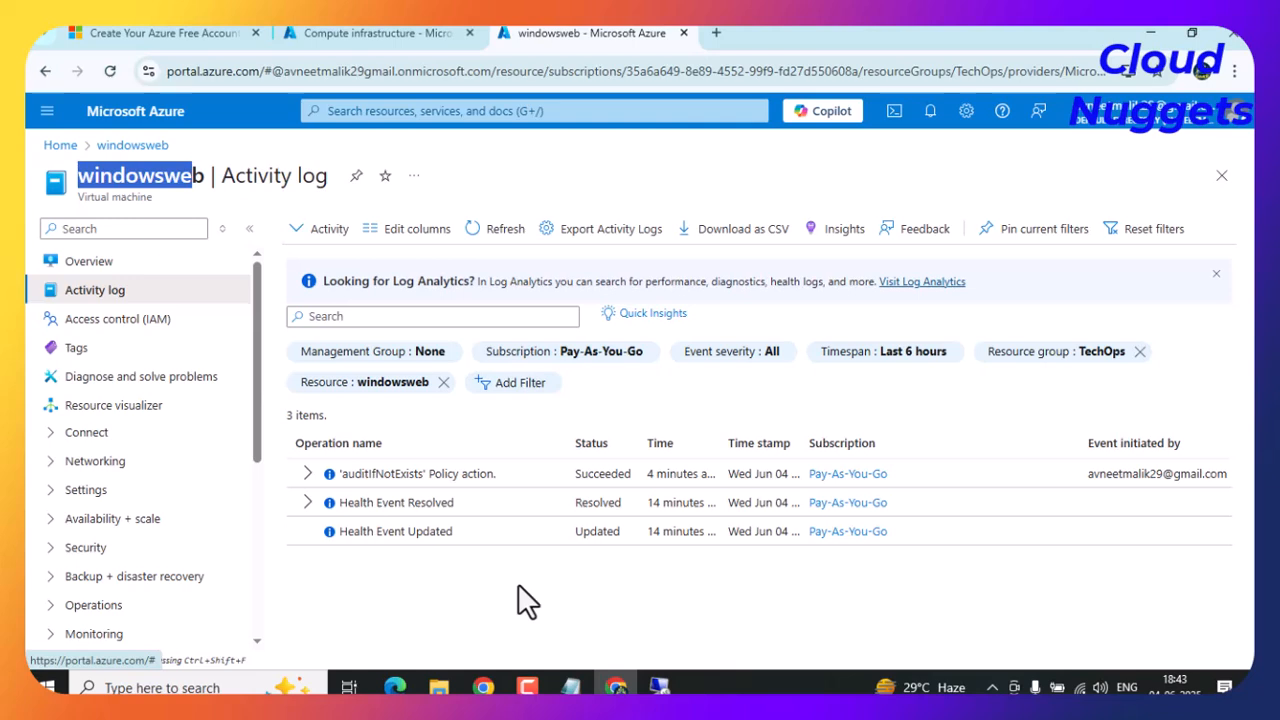
click(308, 503)
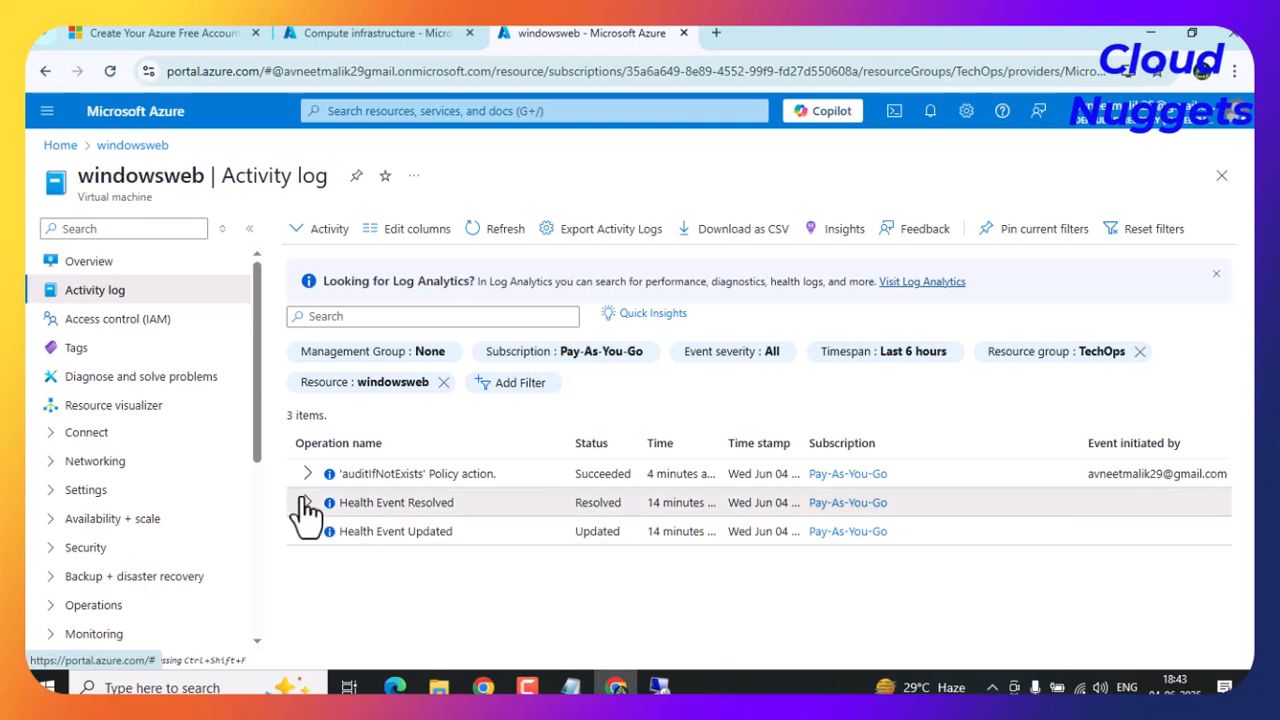
click(310, 475)
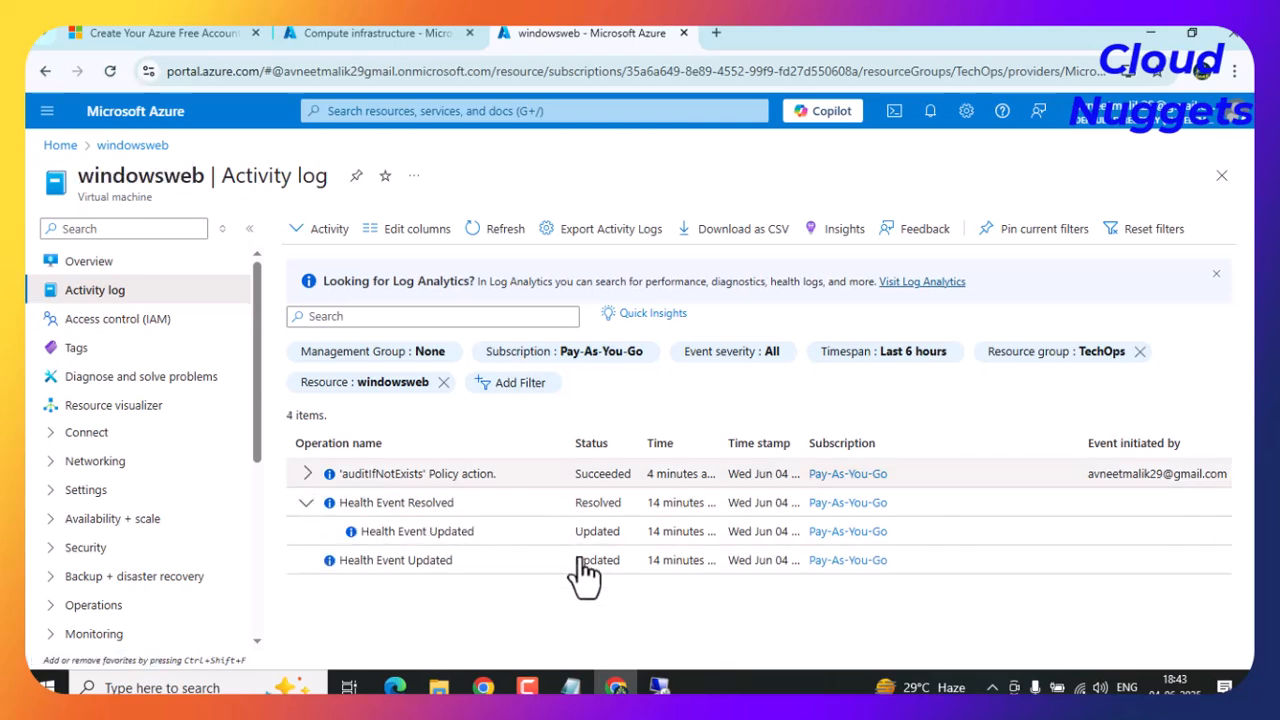
scroll(585, 570, down, 10)
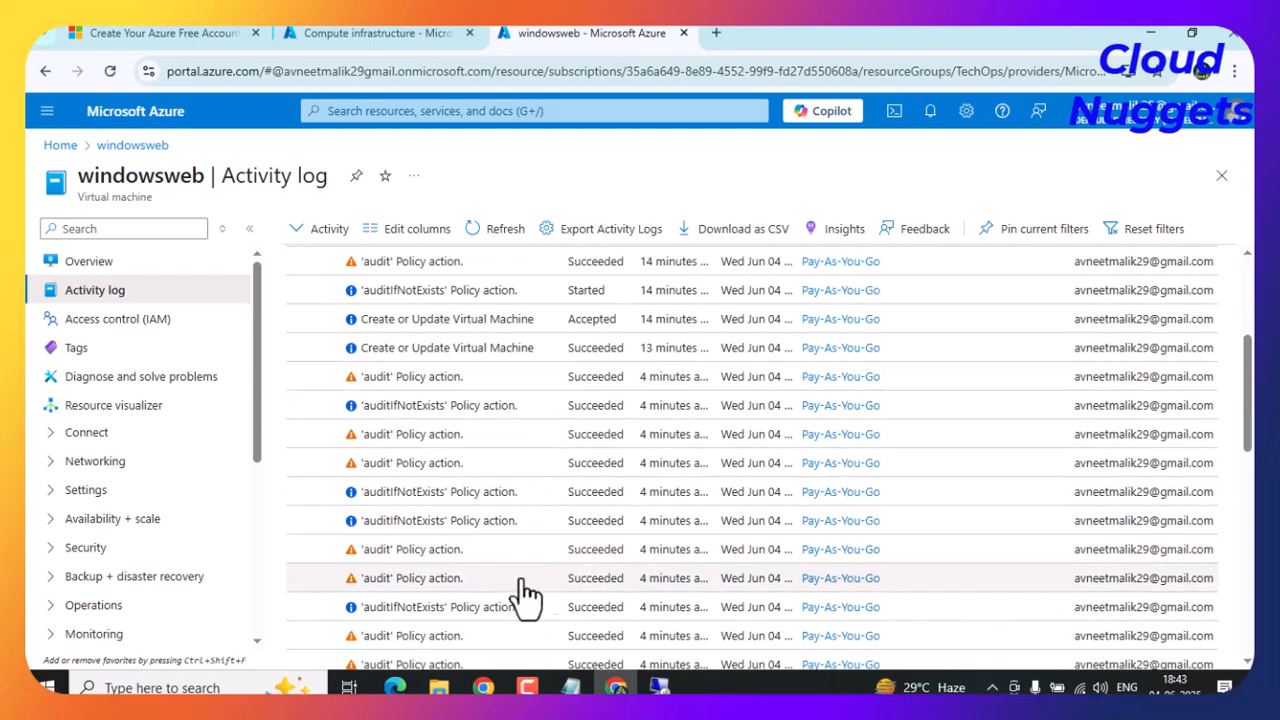
scroll(545, 620, up, 10)
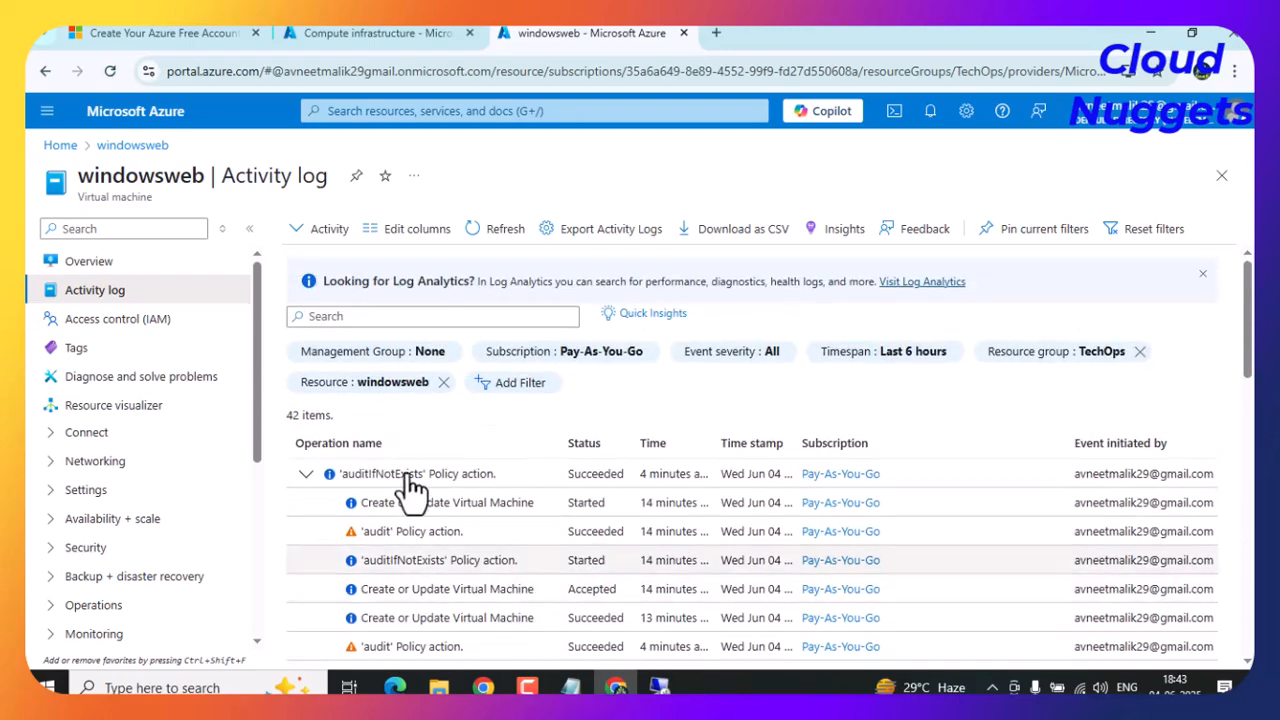
click(305, 476)
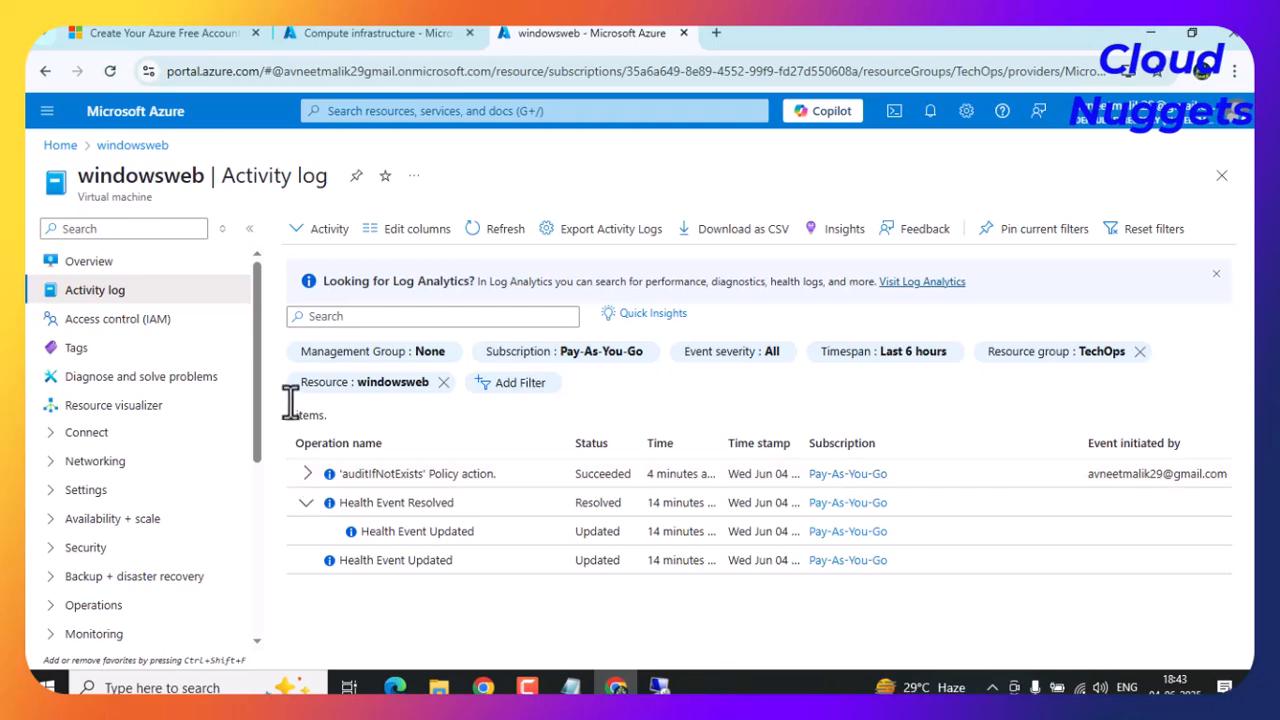
View windowsweb's Access control (IAM) options, and reopen its overview from the portal's virtual machines list.
click(129, 323)
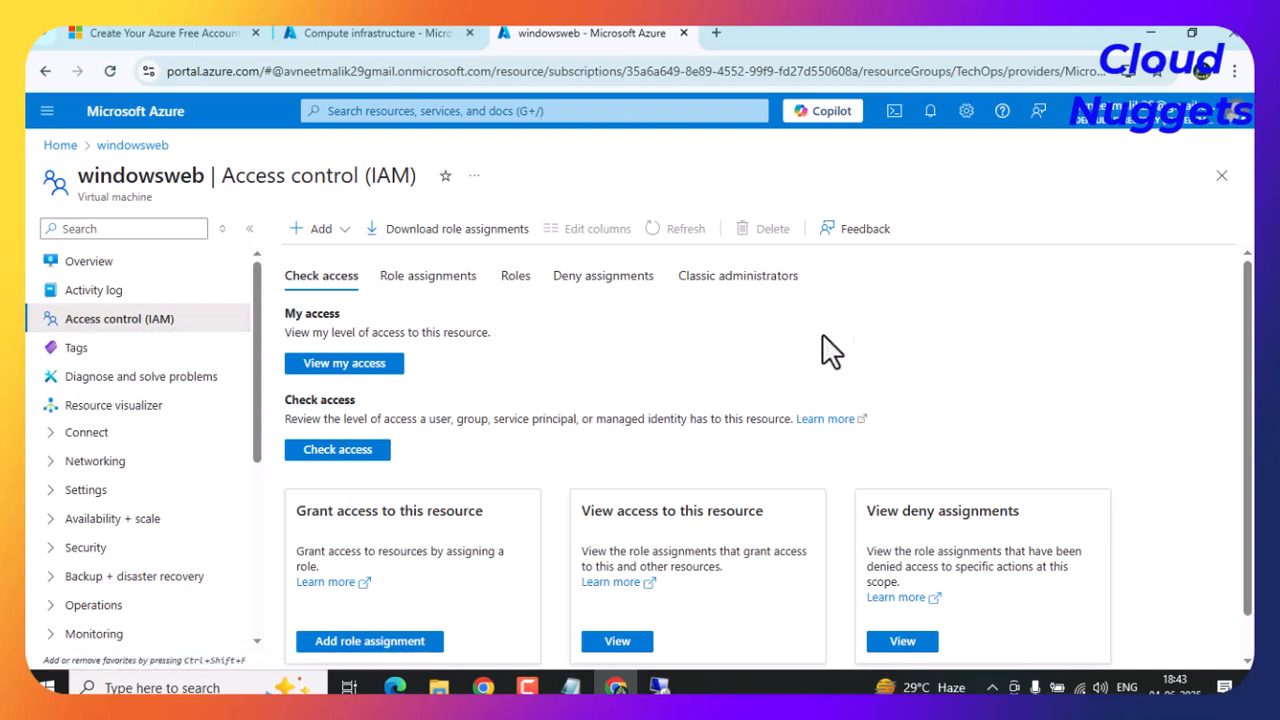
click(1221, 175)
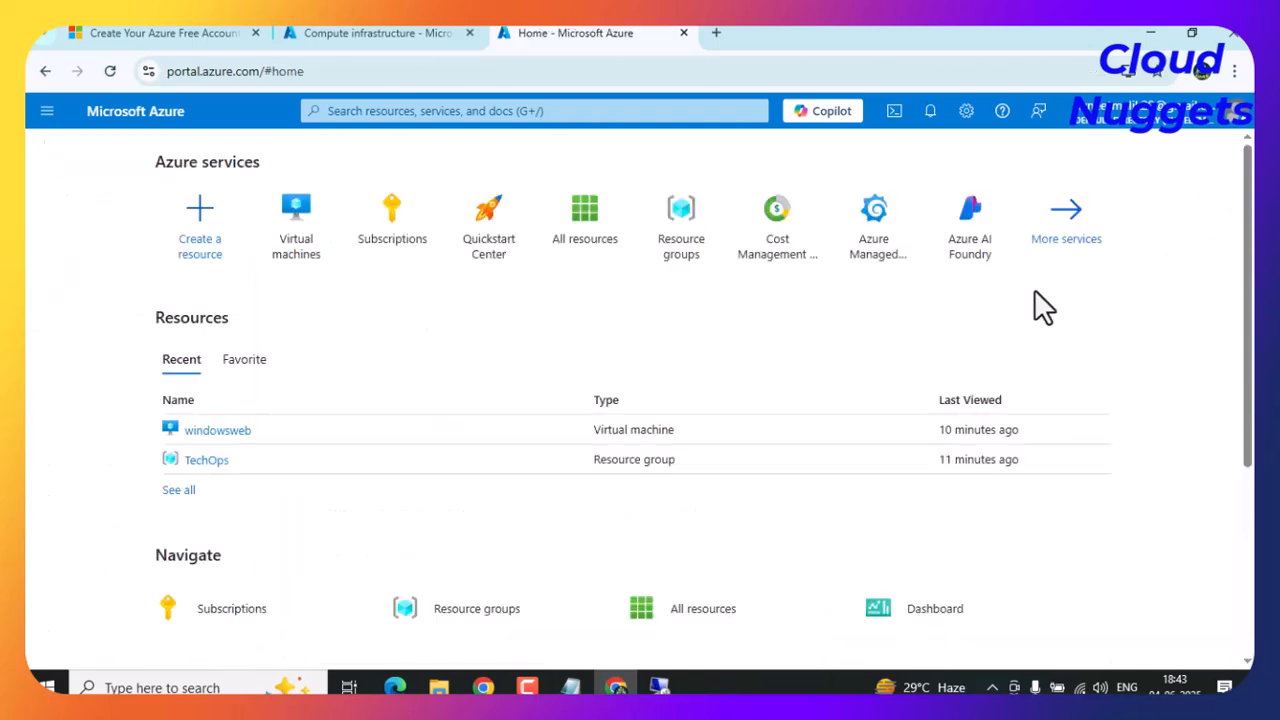
click(297, 250)
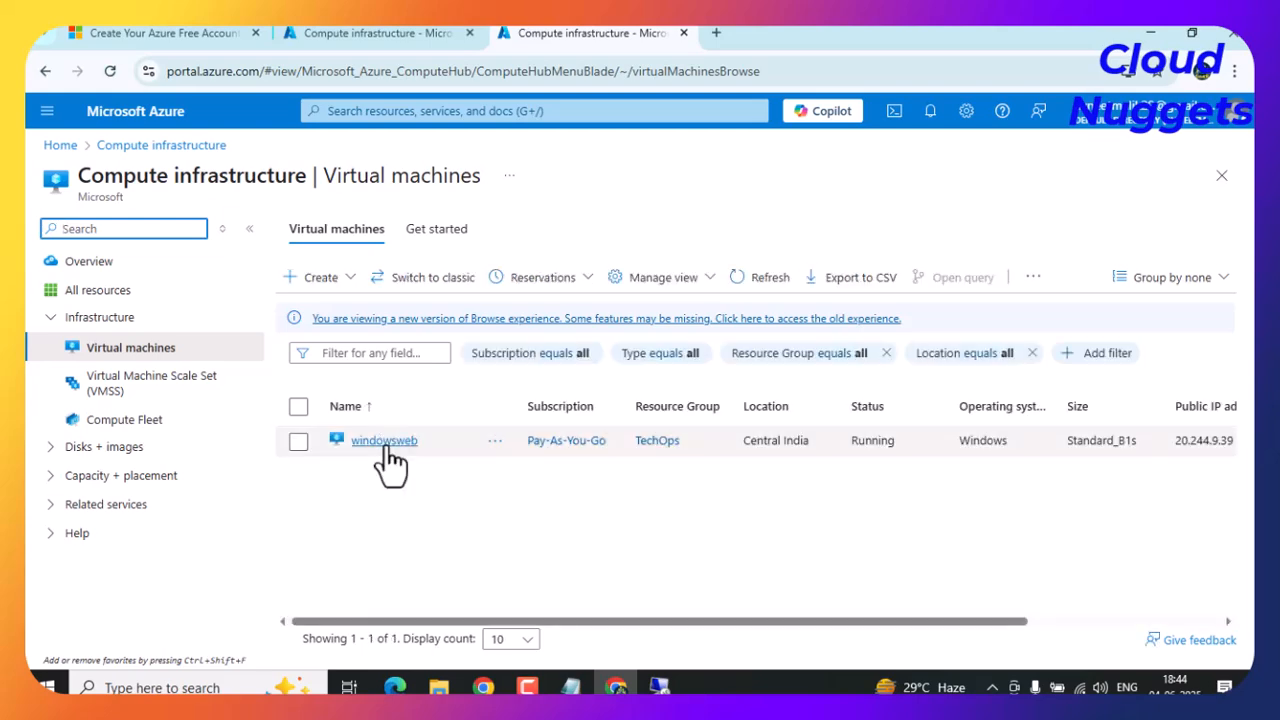
click(386, 446)
click(512, 177)
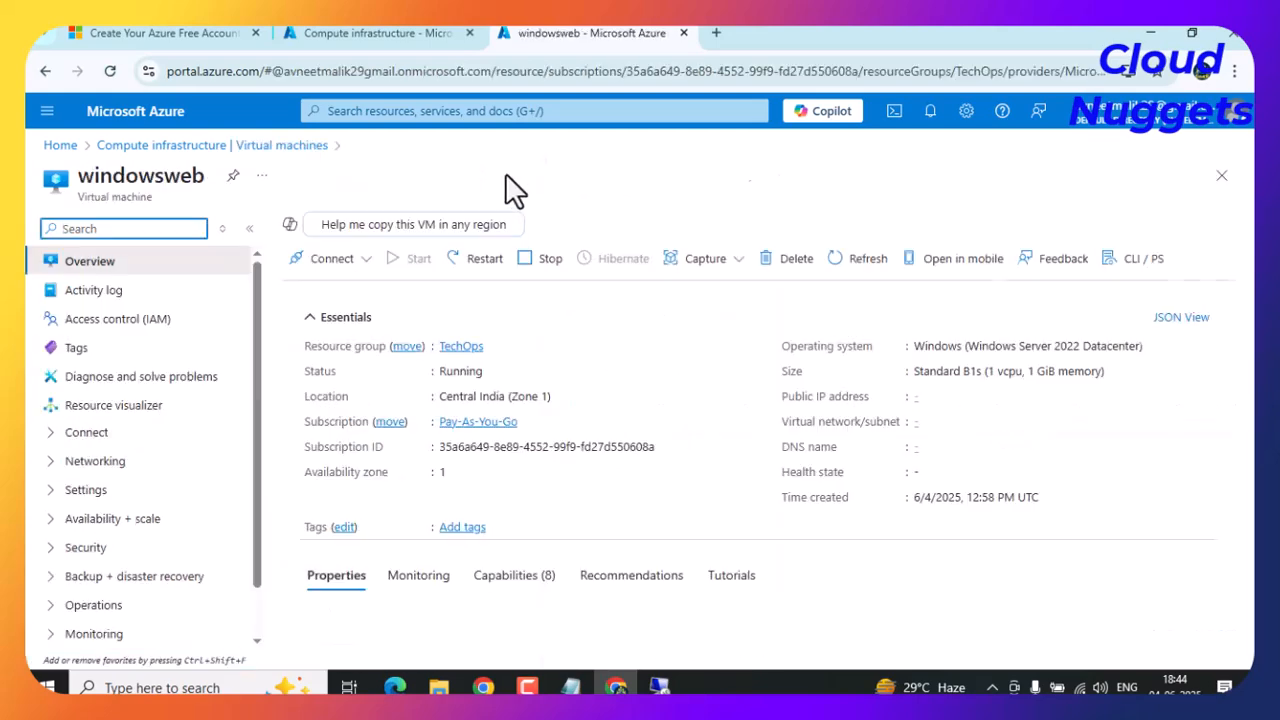
View windowsweb's Tags page and look through the common problems under Diagnose and solve problems.
click(68, 350)
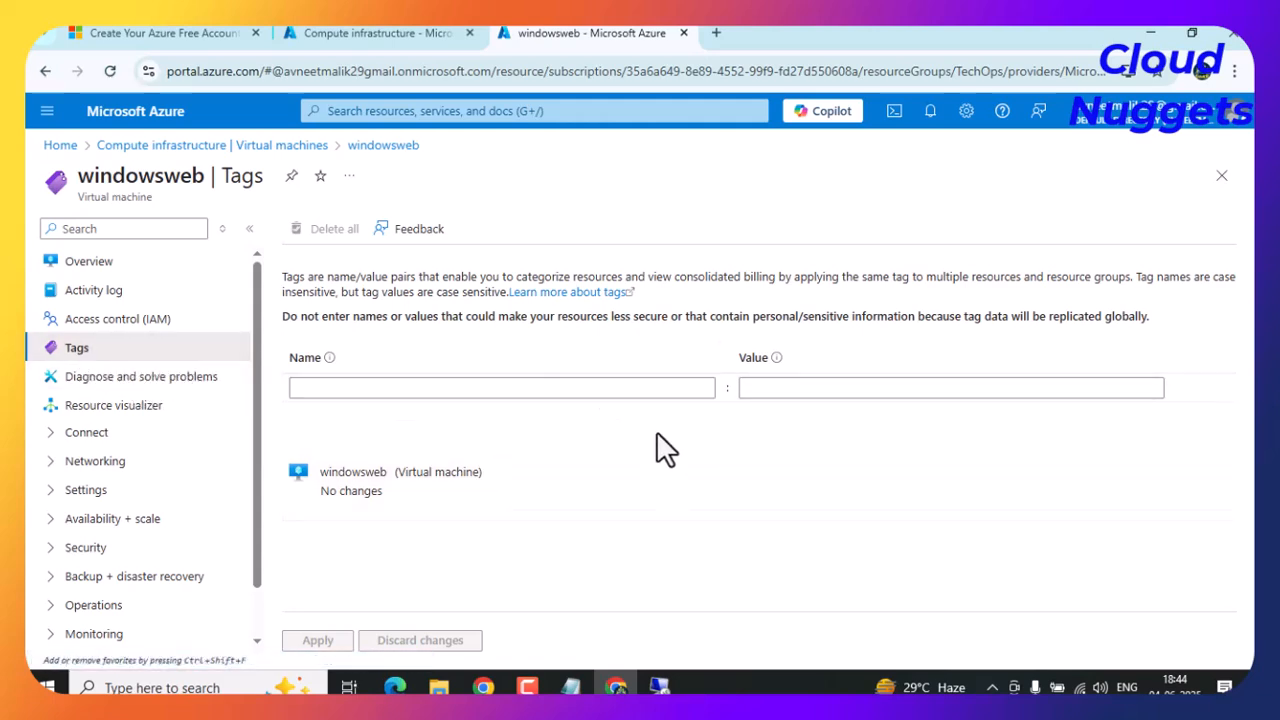
click(120, 385)
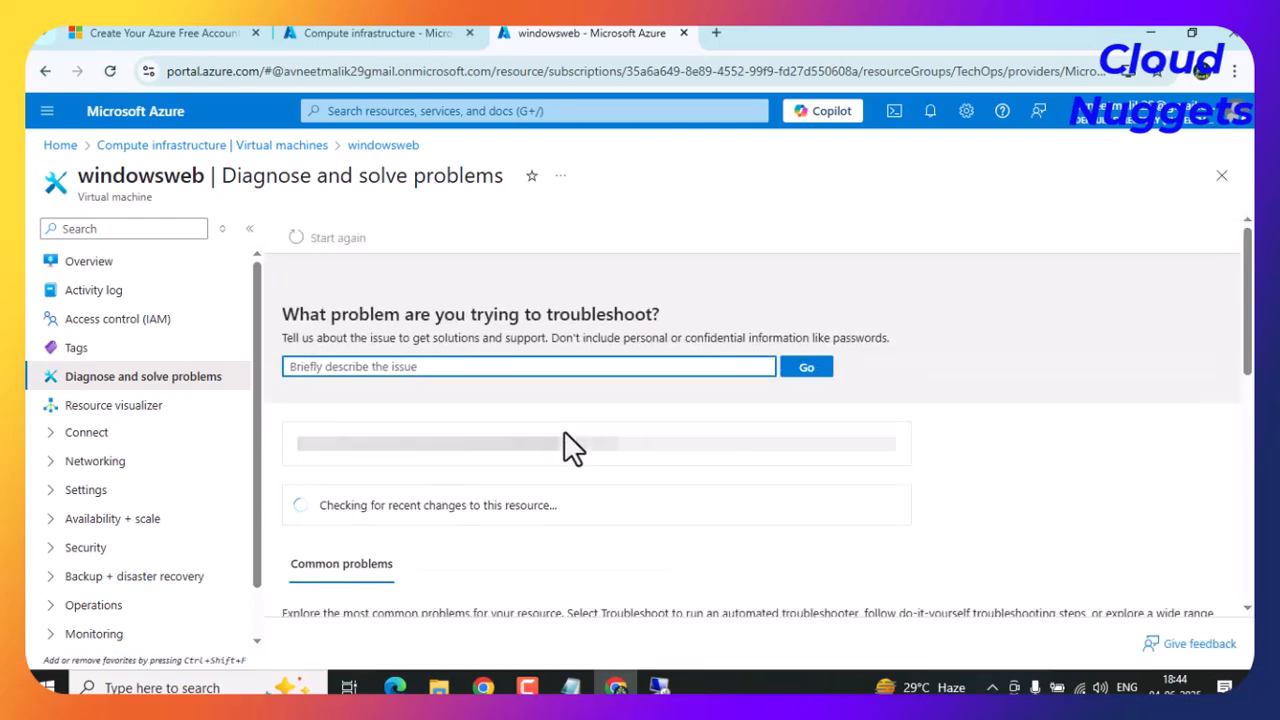
scroll(571, 448, down, 1)
scroll(565, 435, down, 1)
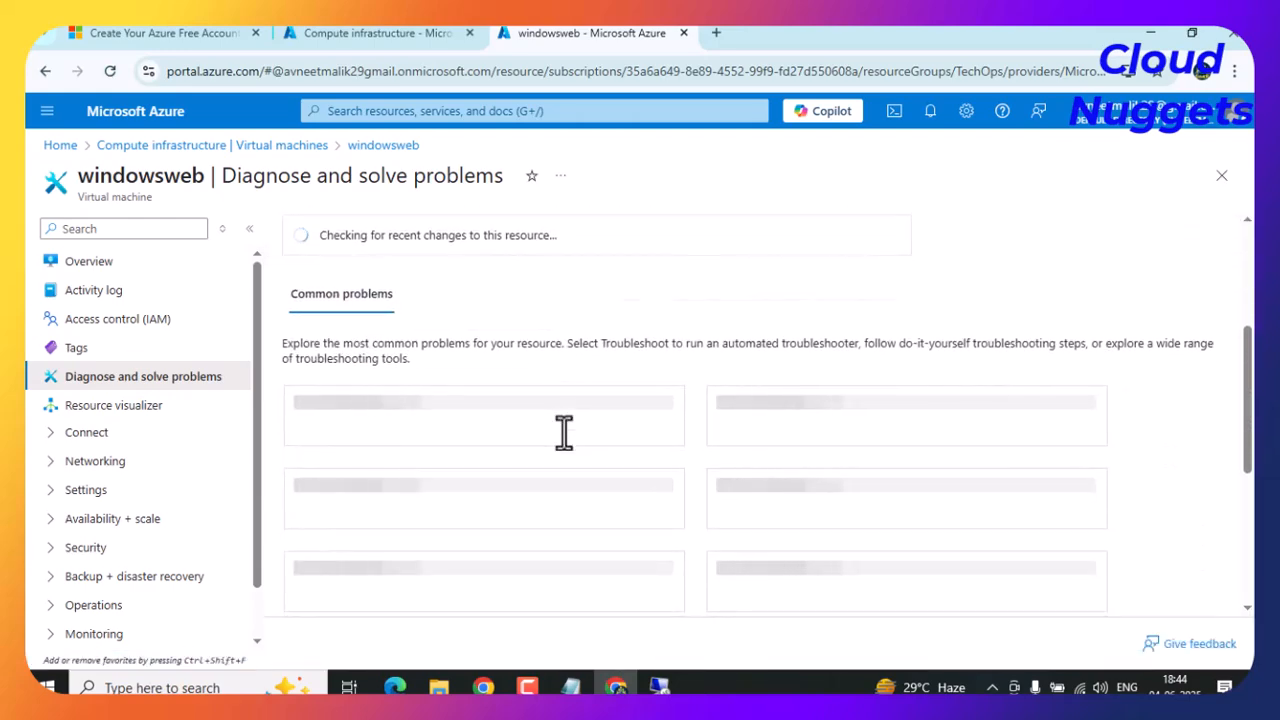
scroll(535, 440, down, 3)
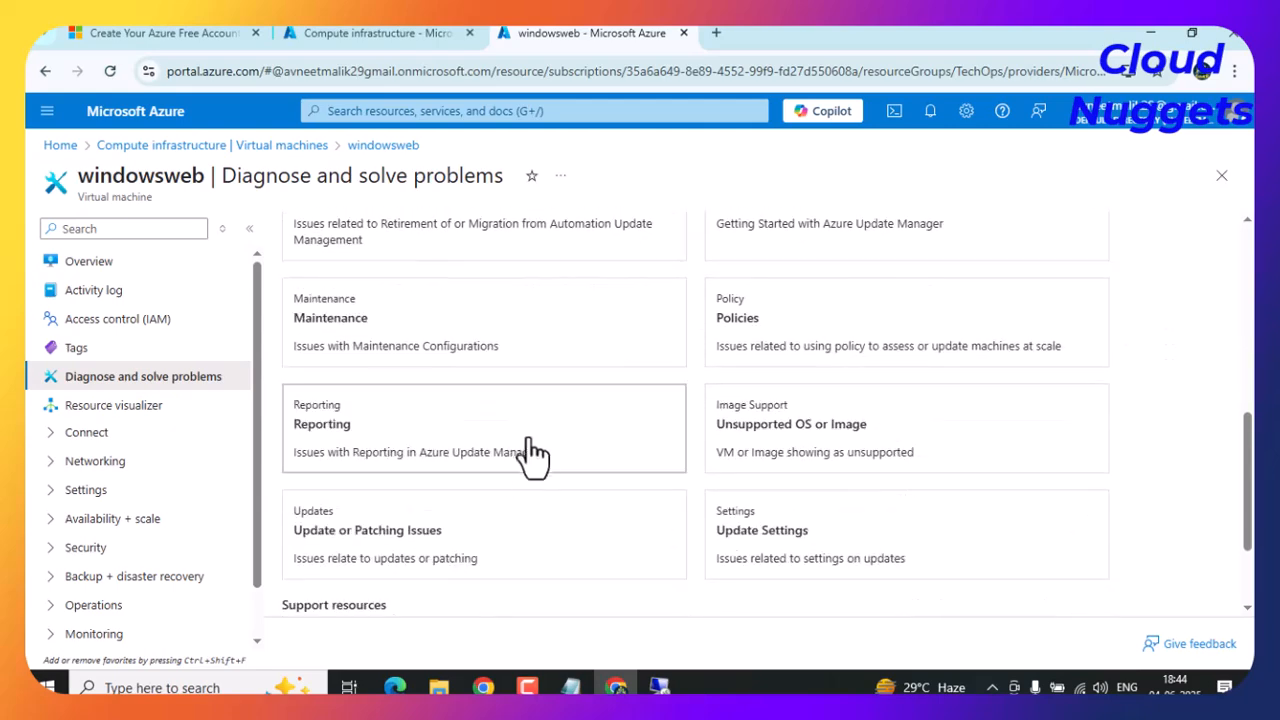
Look over windowsweb's Connect options and open its Network settings.
click(88, 432)
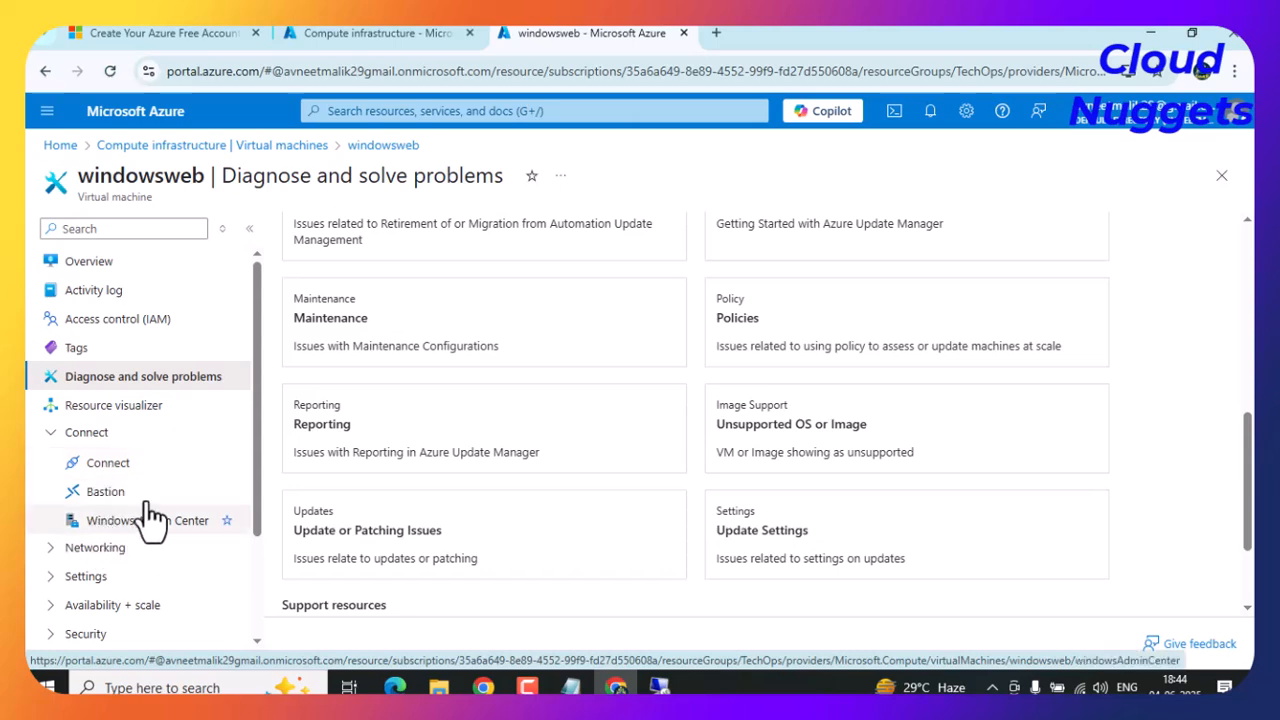
click(50, 436)
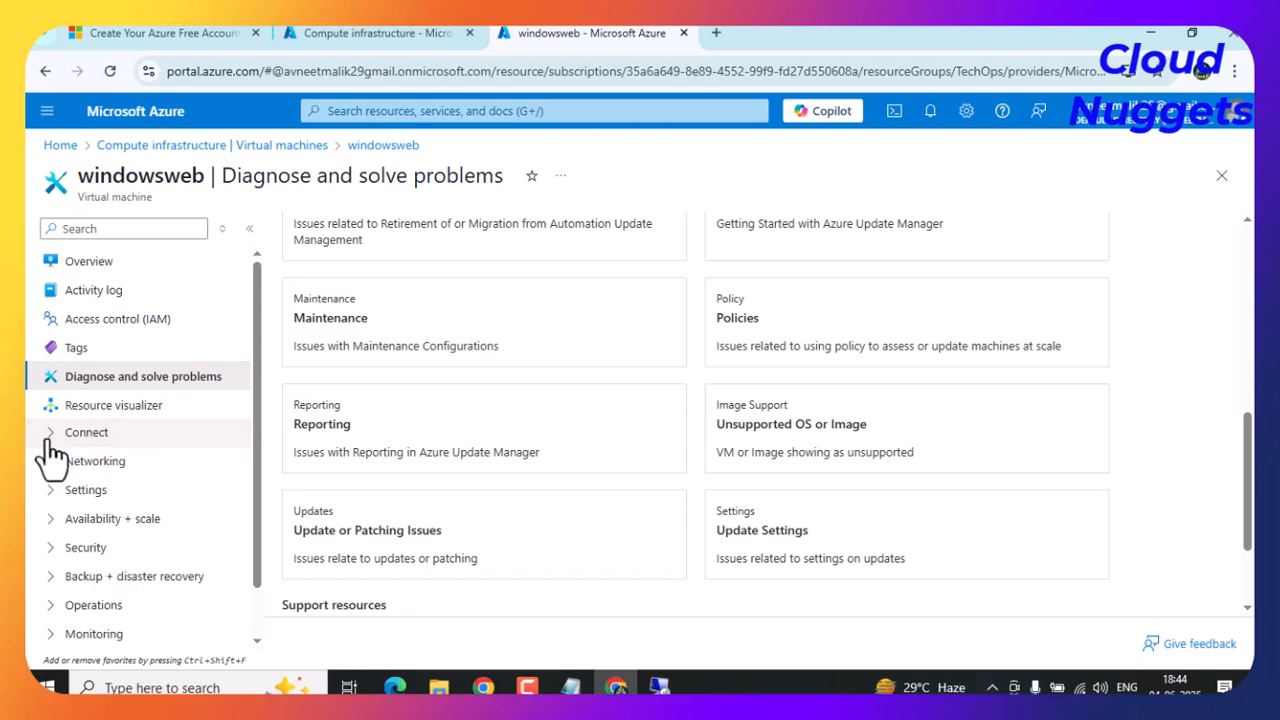
click(55, 463)
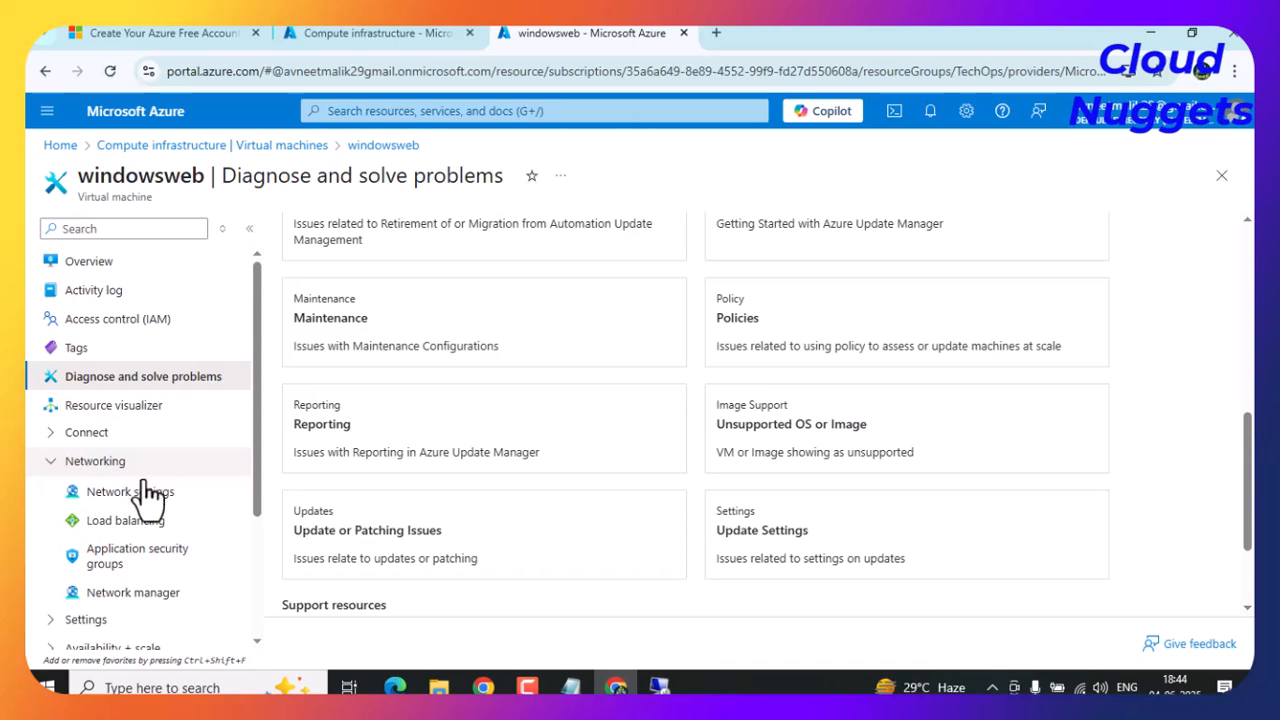
click(105, 491)
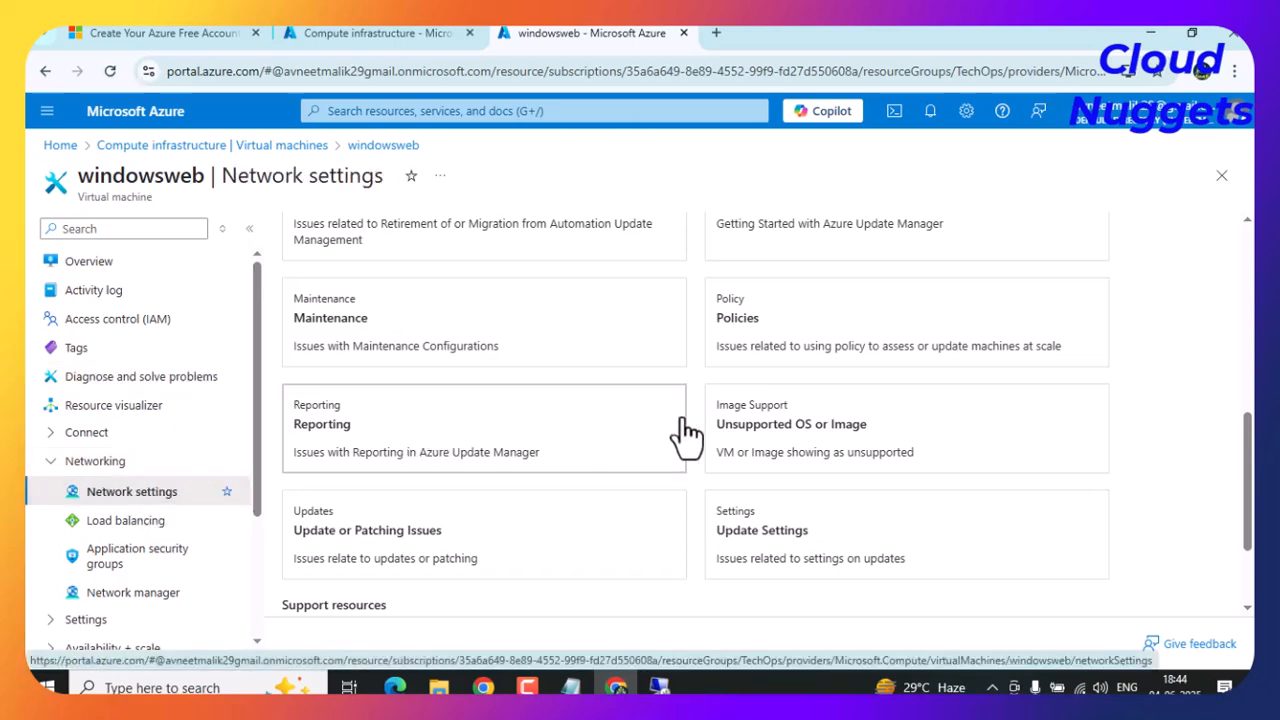
click(160, 493)
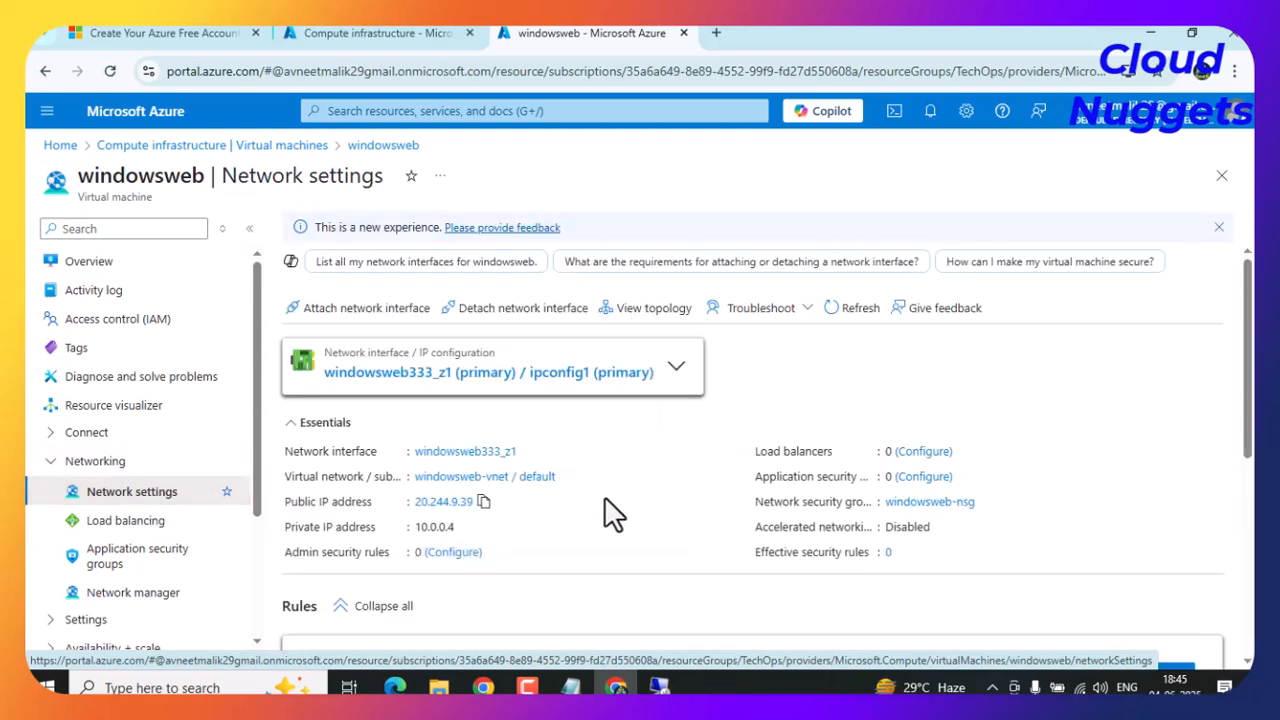
Examine the windowsweb-nsg port rules attached to the network interface, and open windowsweb's Network manager page.
scroll(660, 520, down, 2)
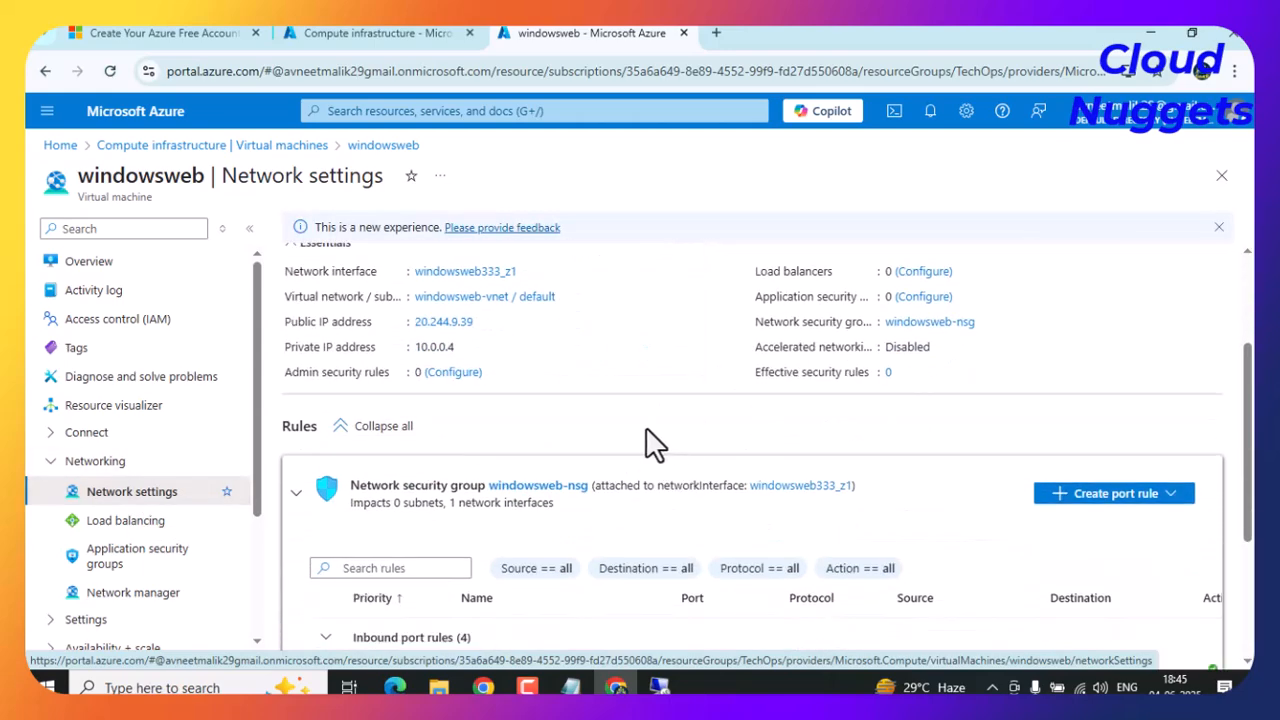
scroll(655, 442, down, 2)
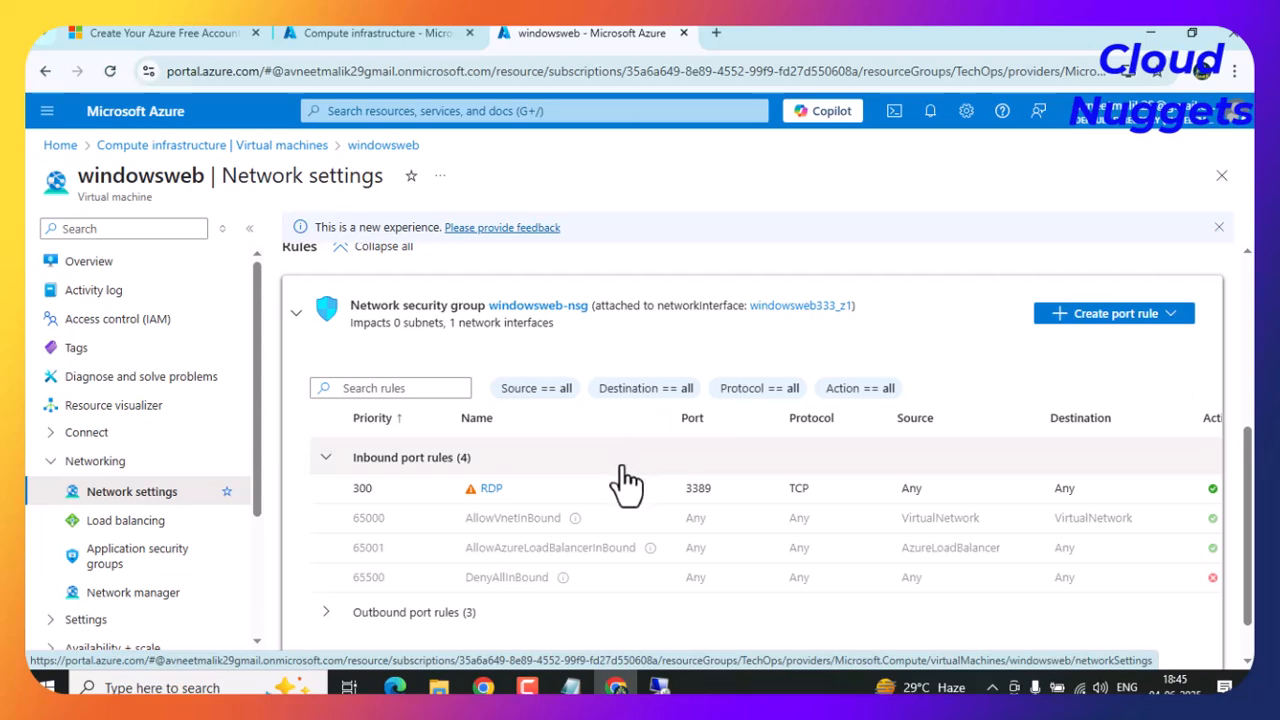
scroll(614, 545, down, 1)
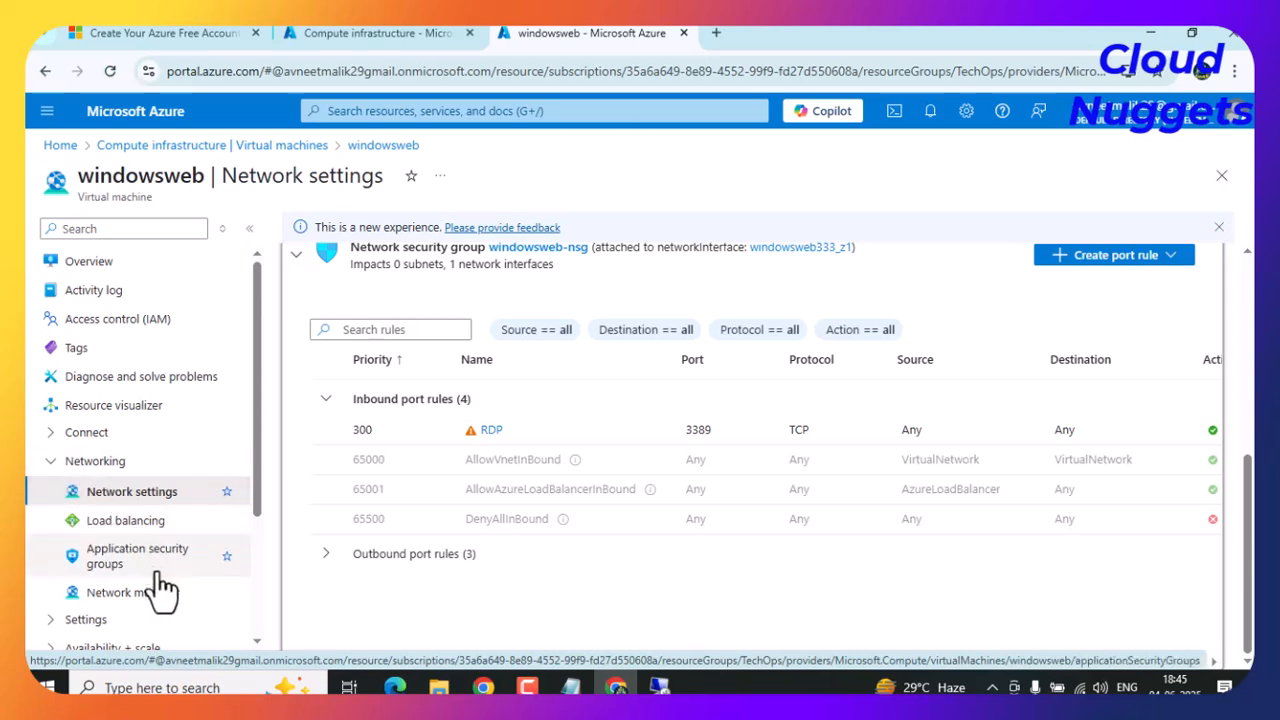
click(127, 593)
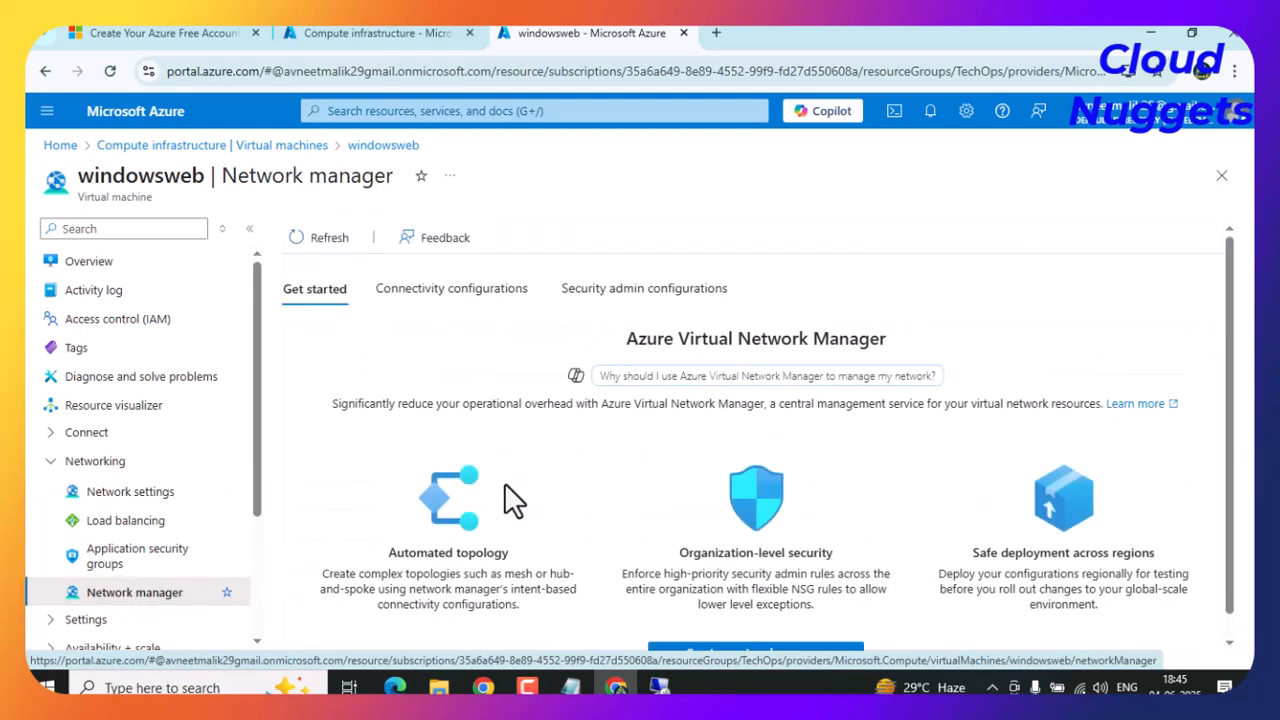
Look over windowsweb's Network manager page, then view its Disks and Locks pages under Settings.
scroll(504, 482, down, 1)
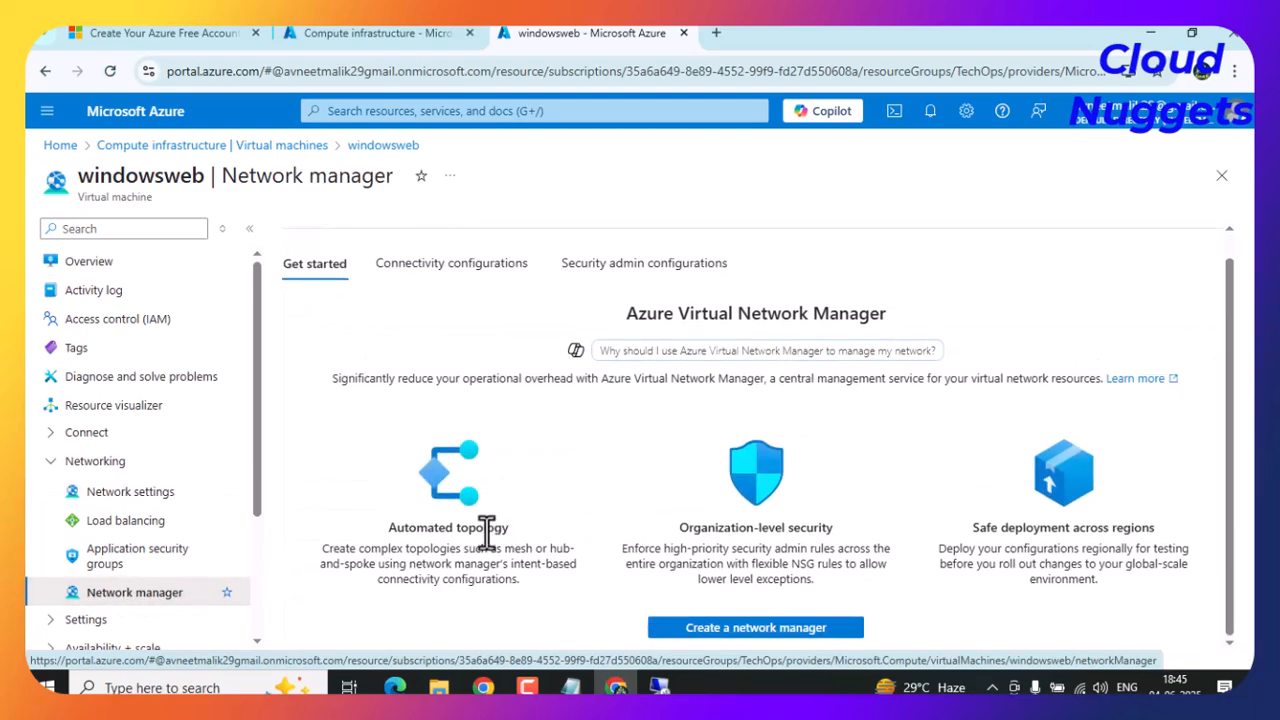
click(52, 463)
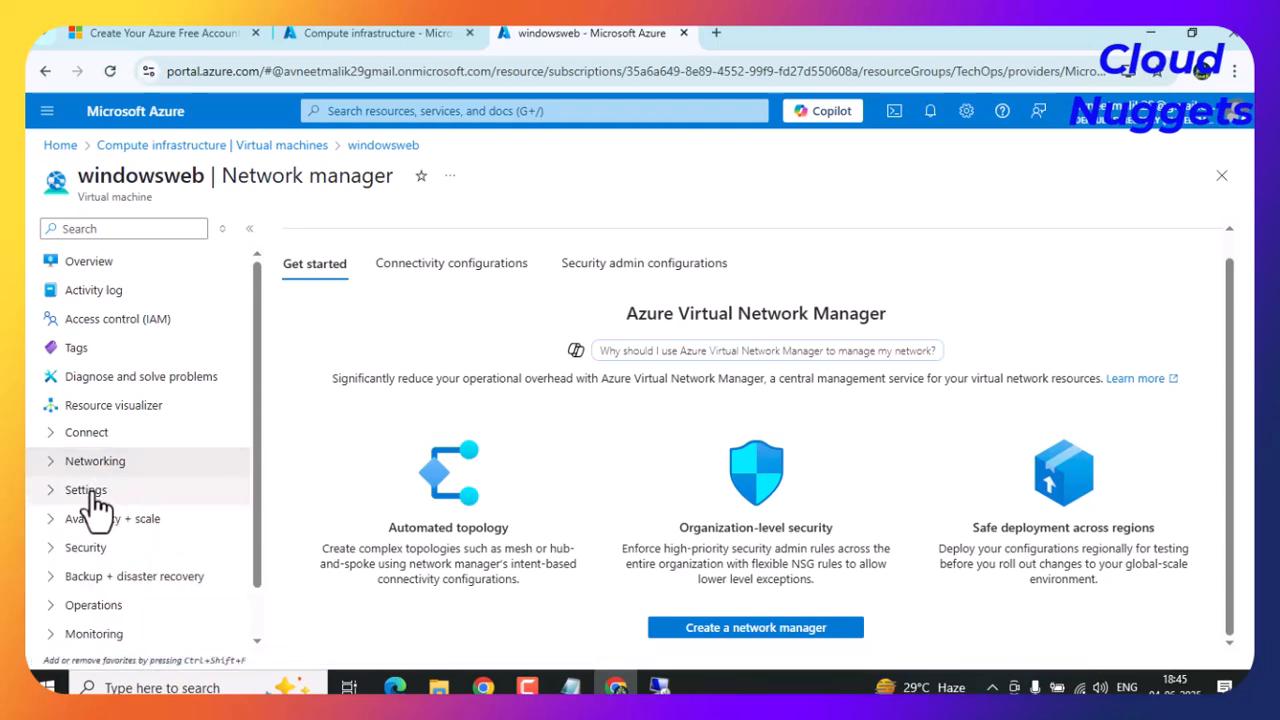
click(88, 491)
scroll(115, 480, down, 1)
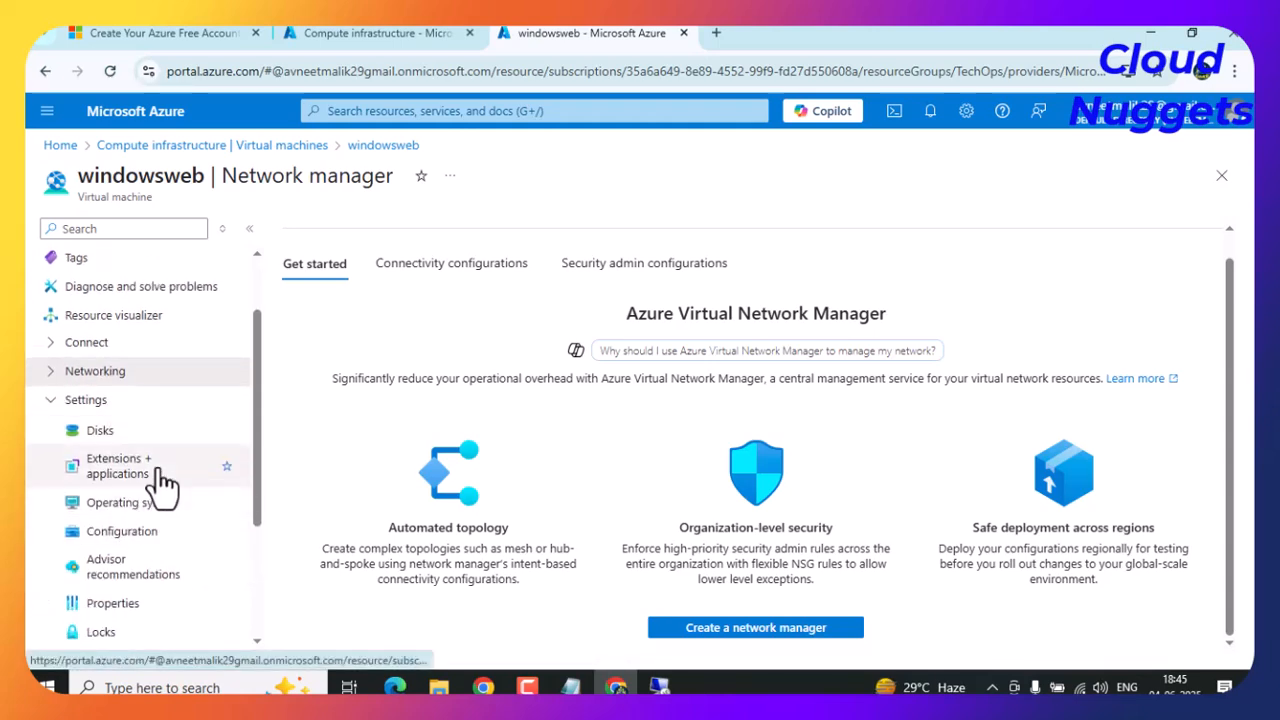
click(100, 430)
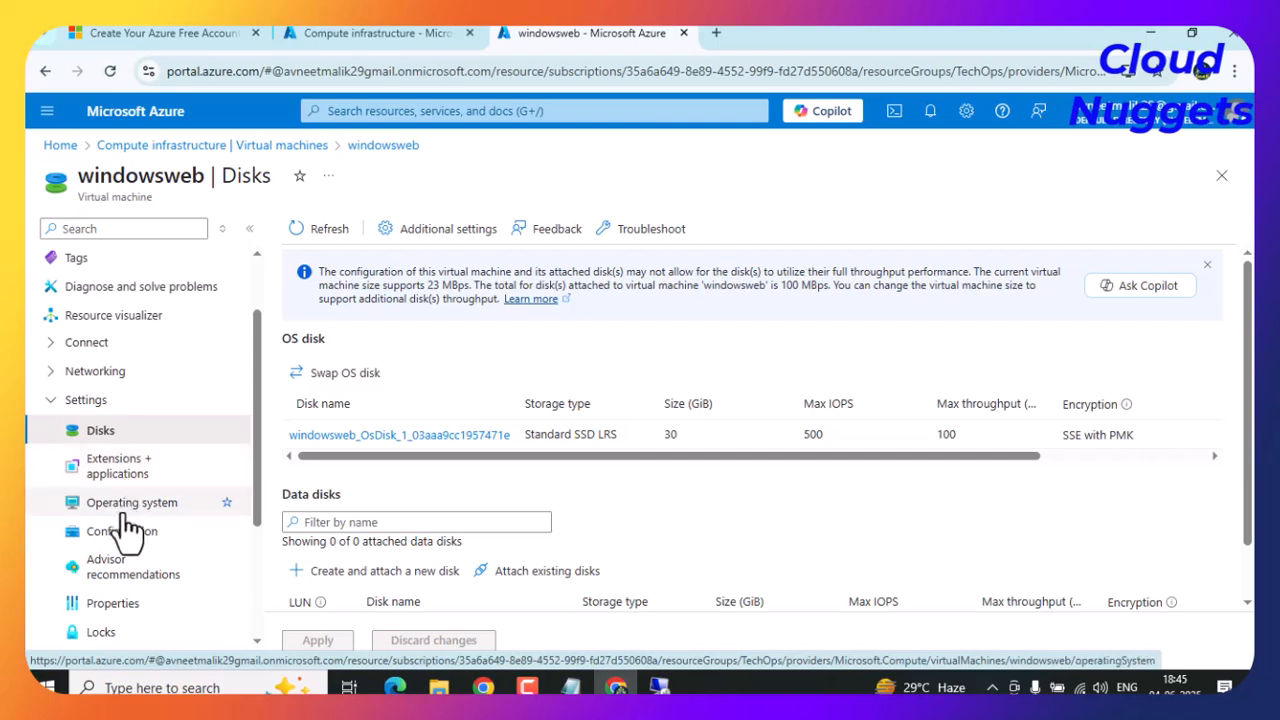
scroll(125, 530, down, 1)
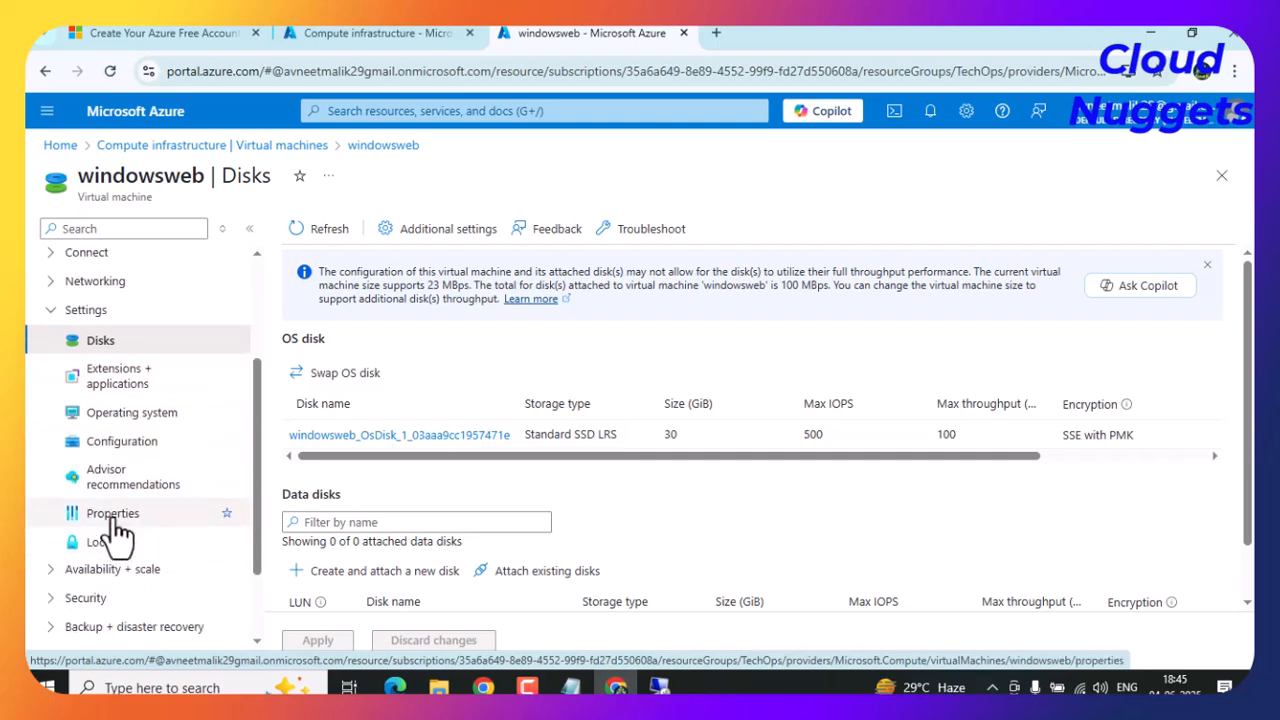
click(101, 545)
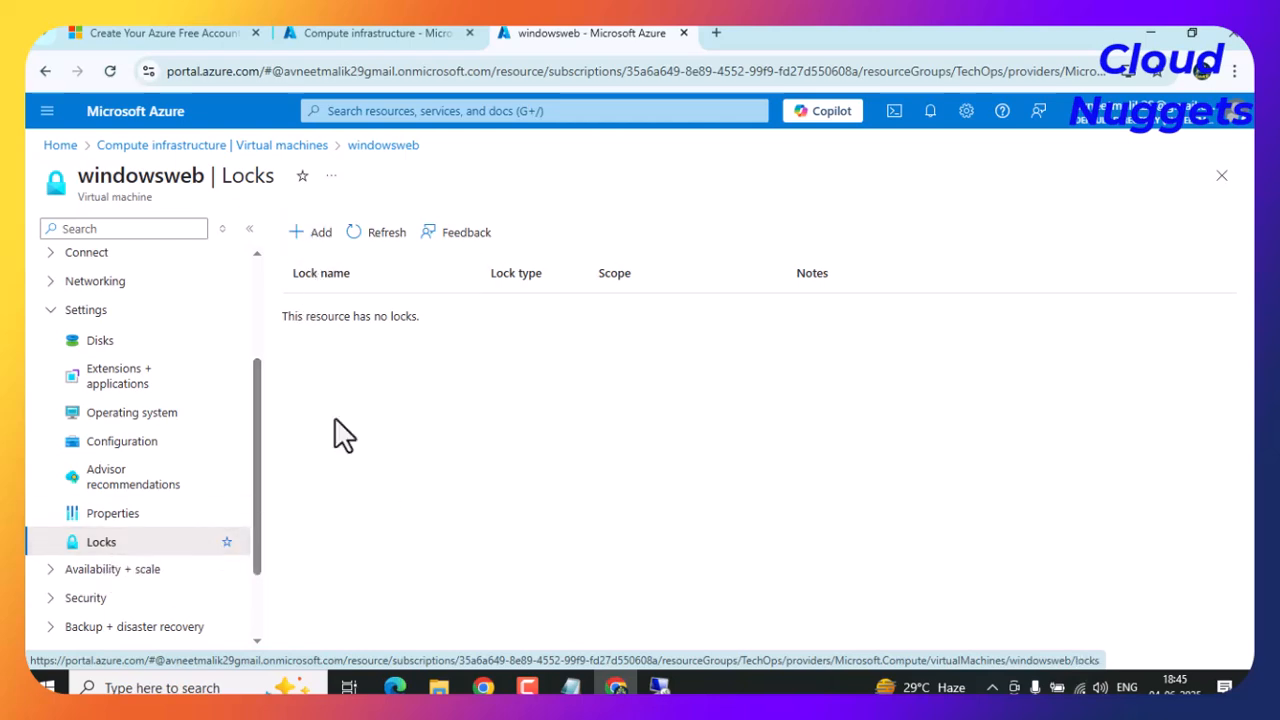
click(50, 312)
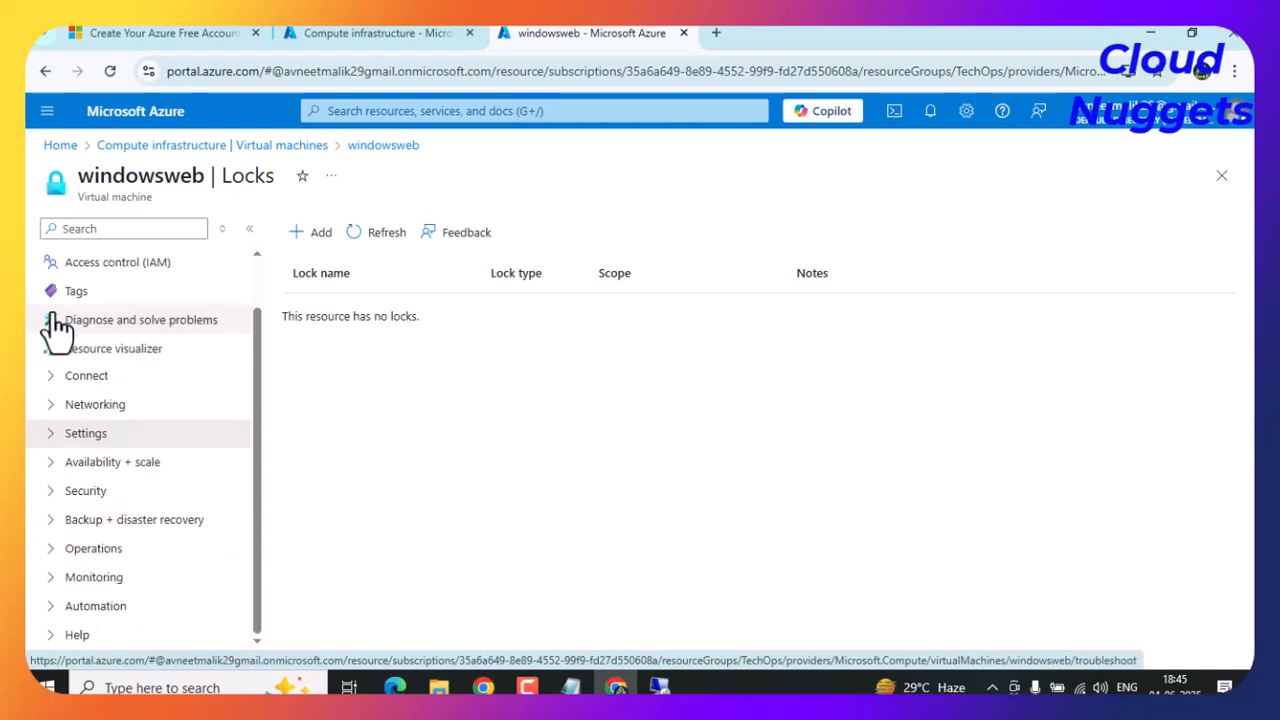
Look through the options under windowsweb's Security and Backup + disaster recovery sections.
click(48, 493)
click(92, 492)
click(98, 500)
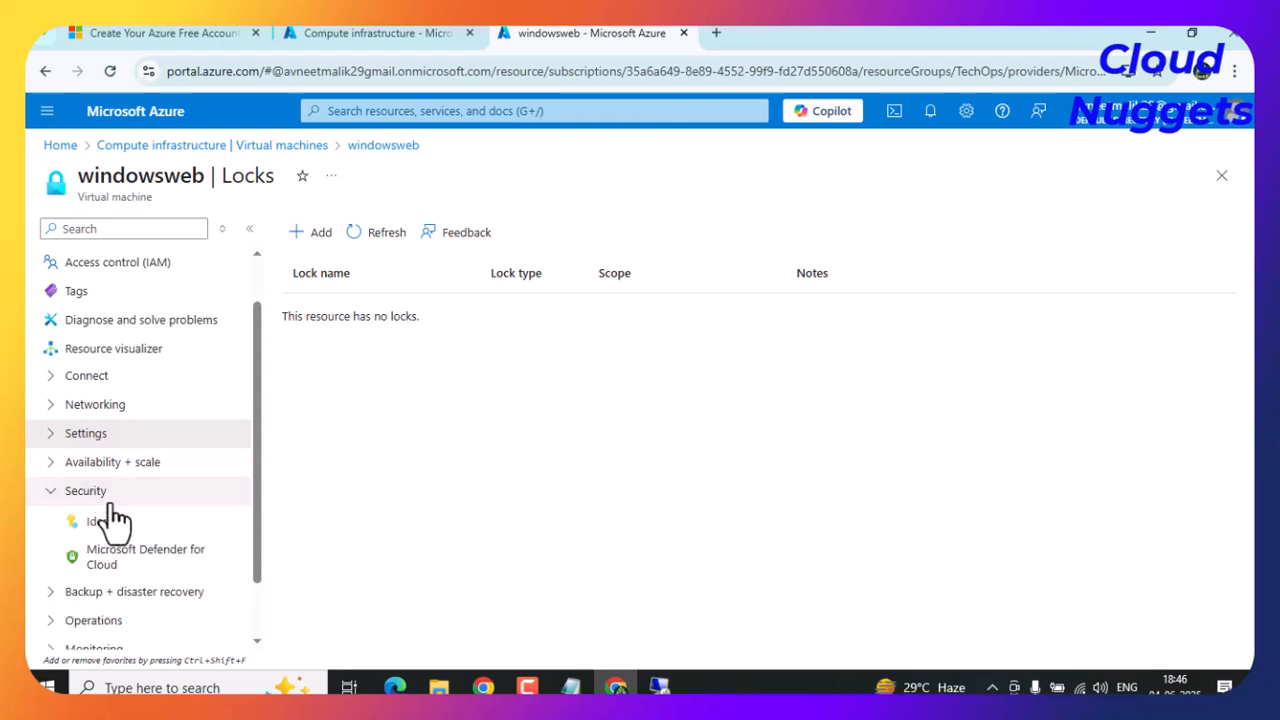
click(51, 495)
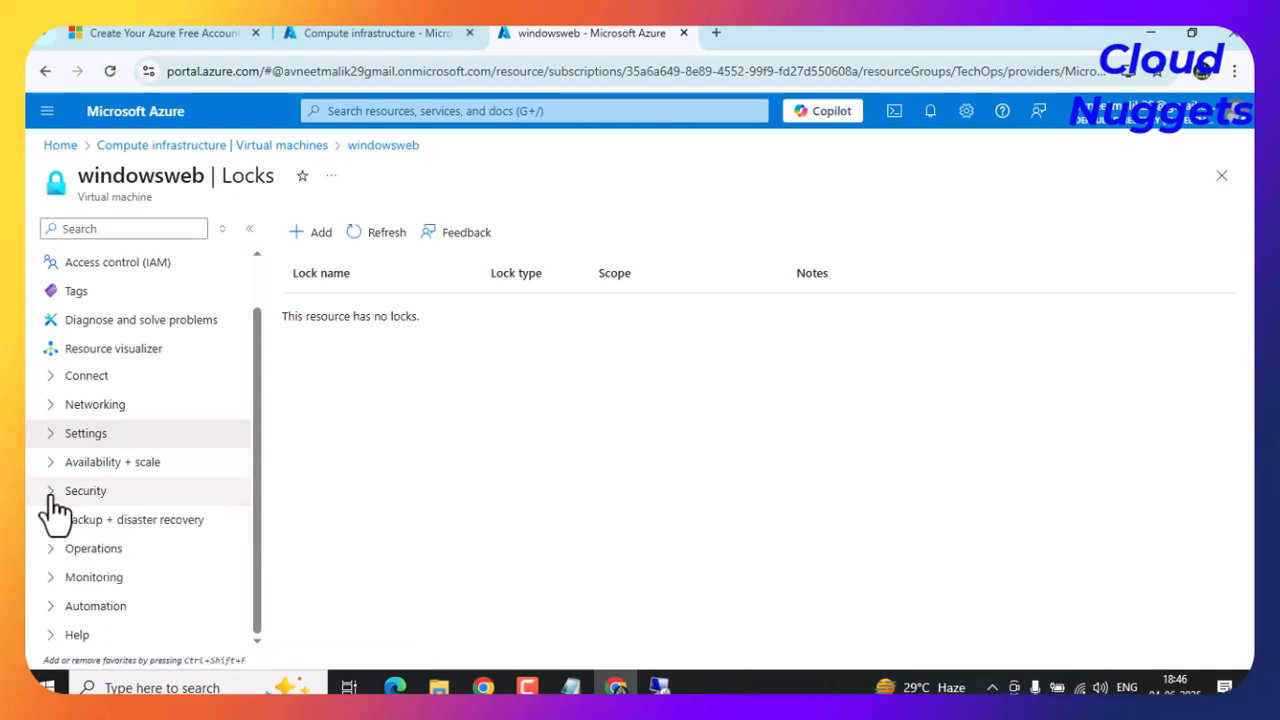
click(120, 521)
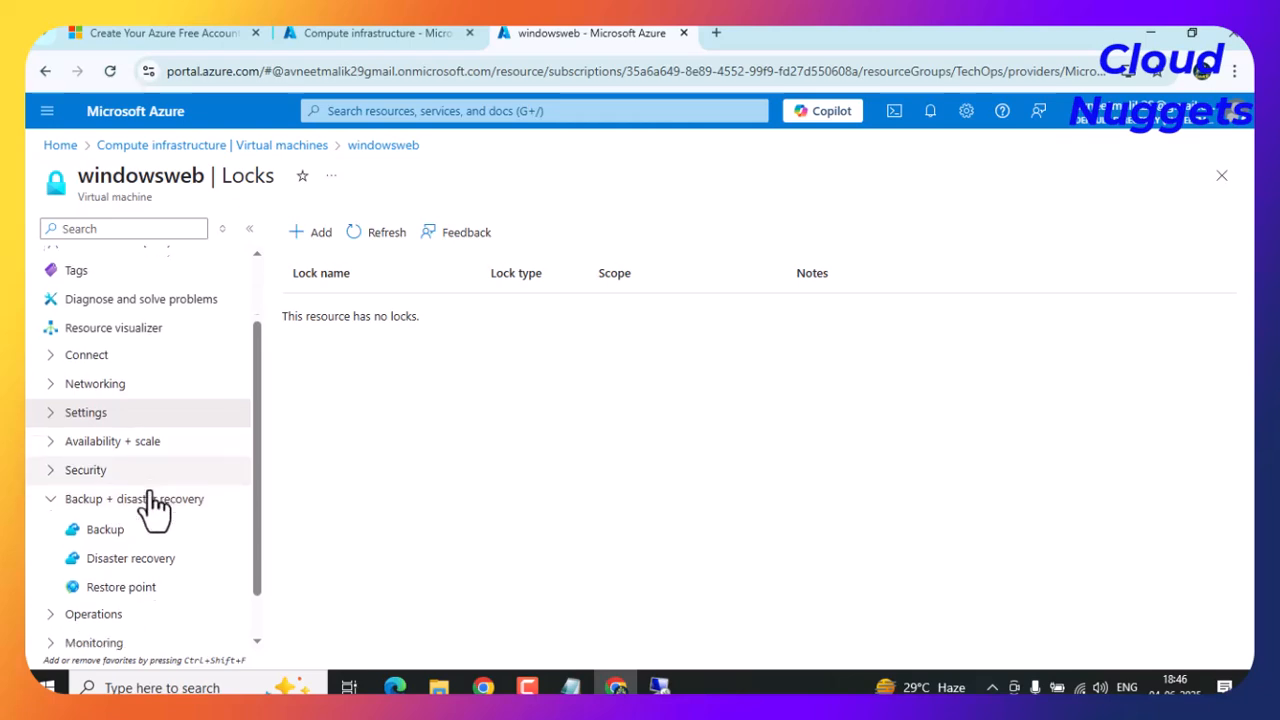
scroll(148, 510, down, 1)
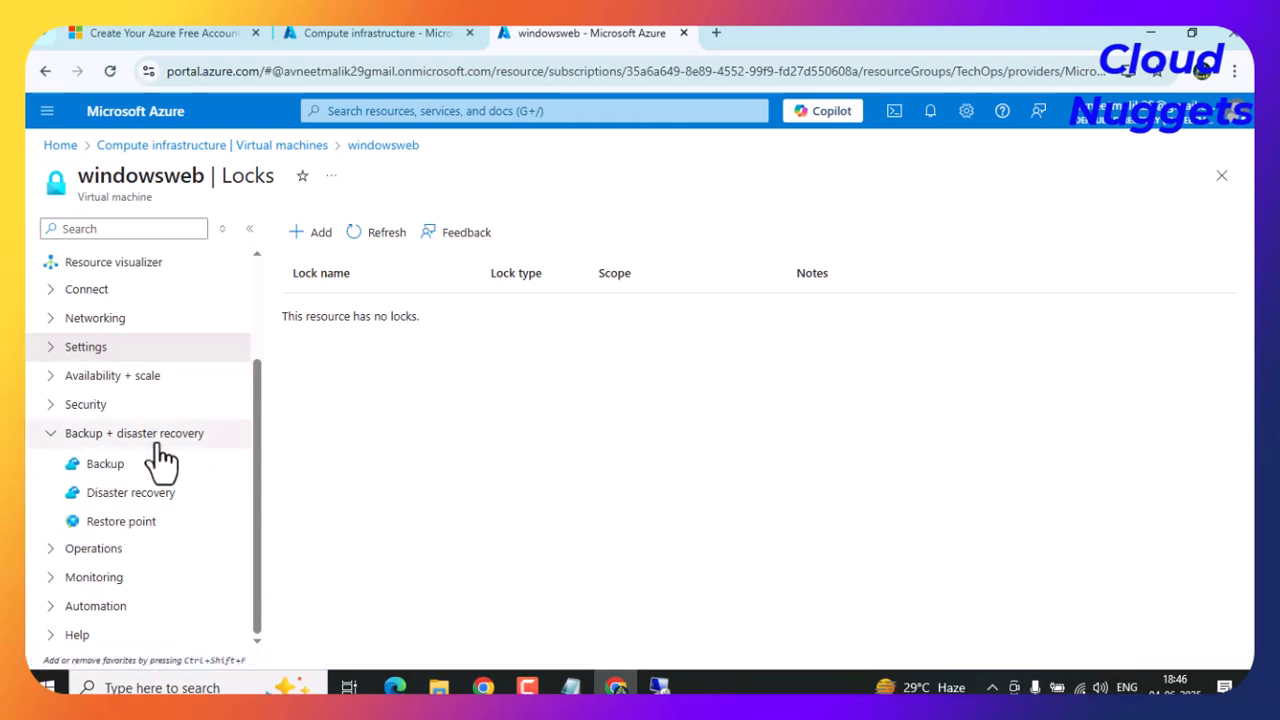
click(52, 436)
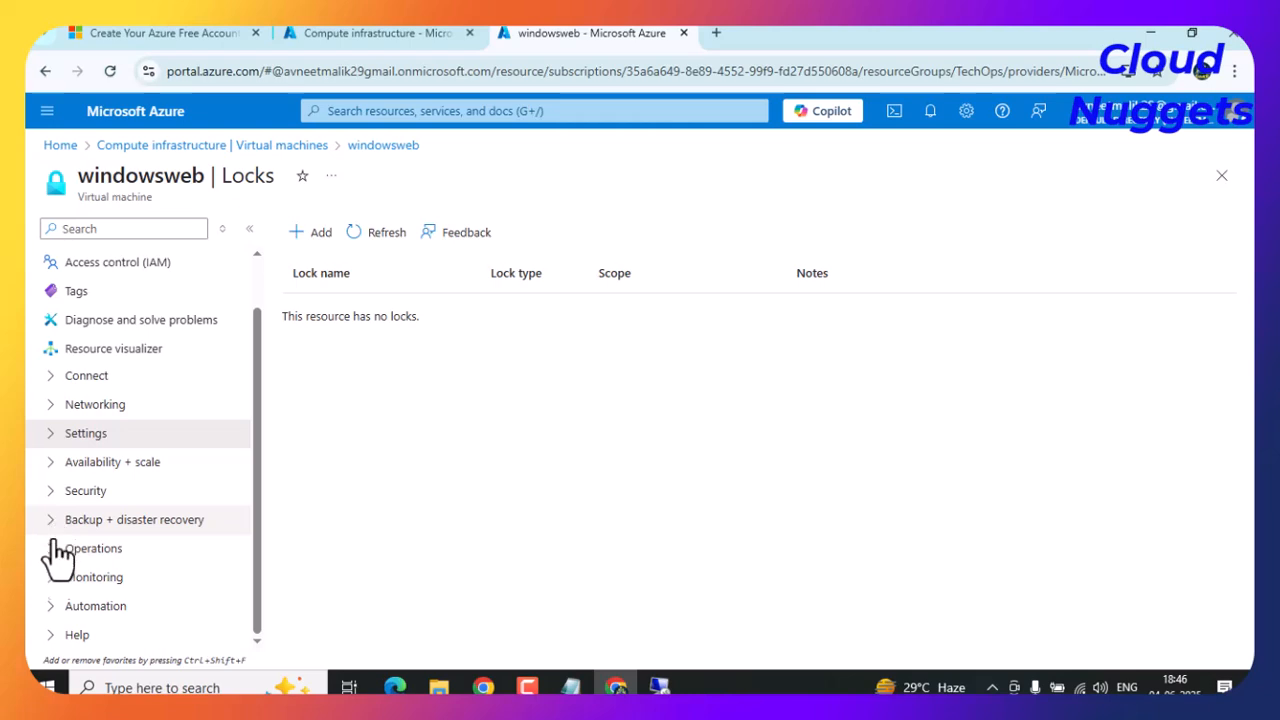
Look through the options under windowsweb's Operations and Monitoring sections.
click(100, 550)
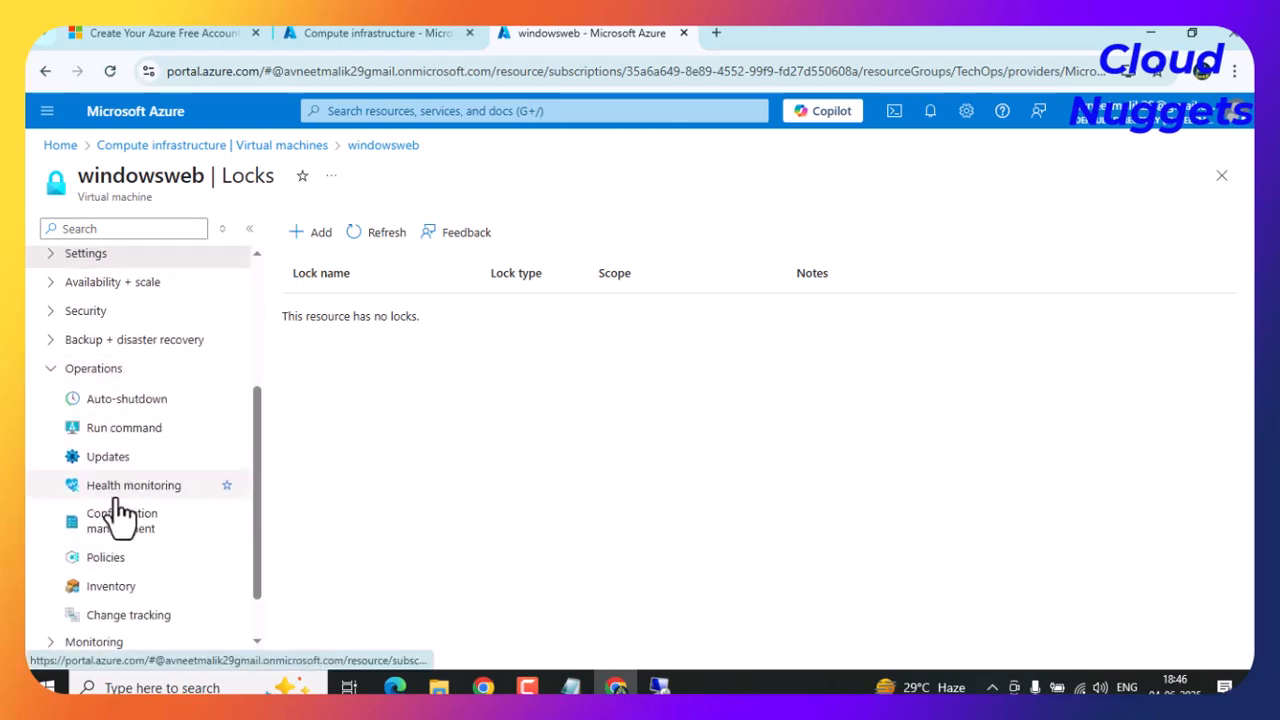
scroll(125, 550, down, 2)
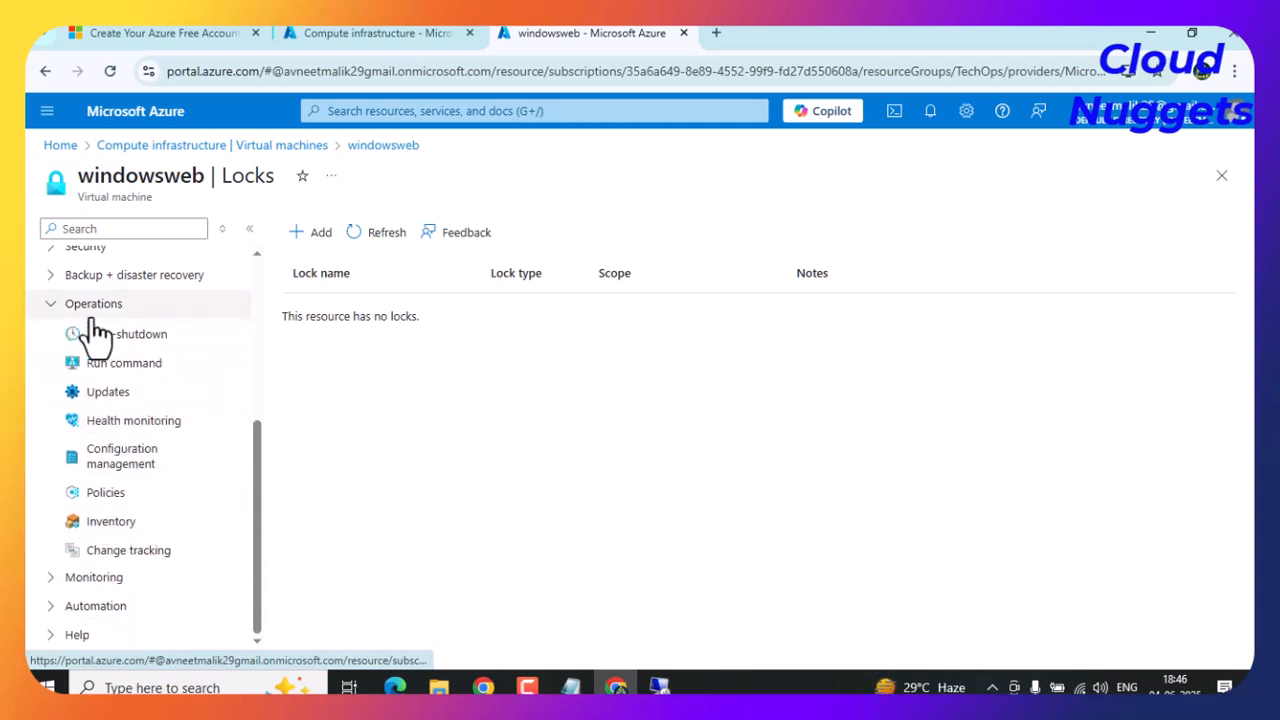
click(50, 310)
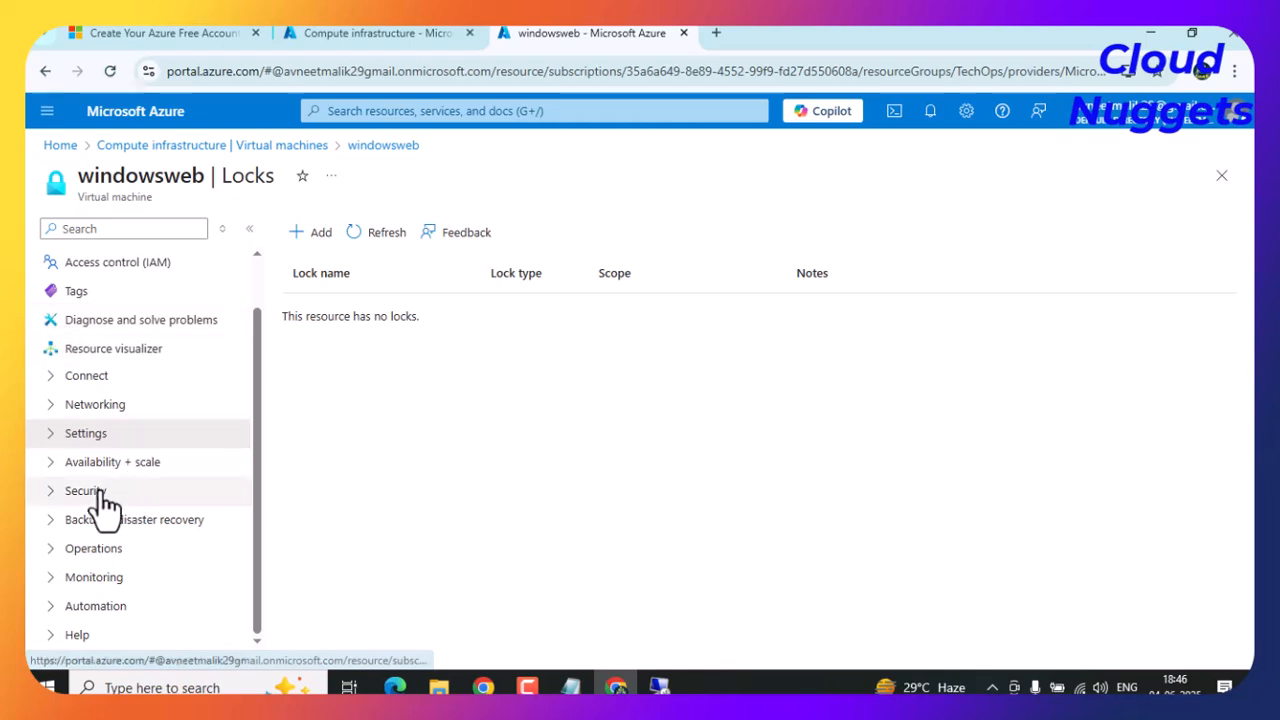
click(100, 583)
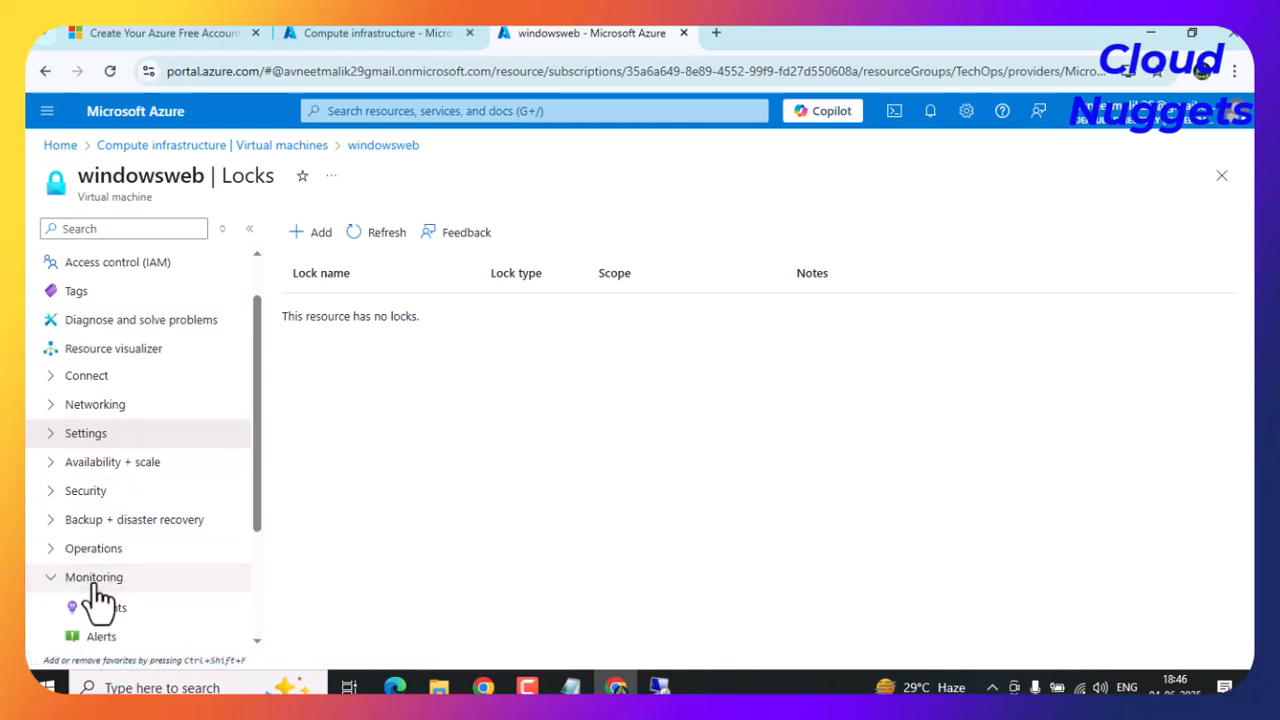
scroll(150, 597, down, 2)
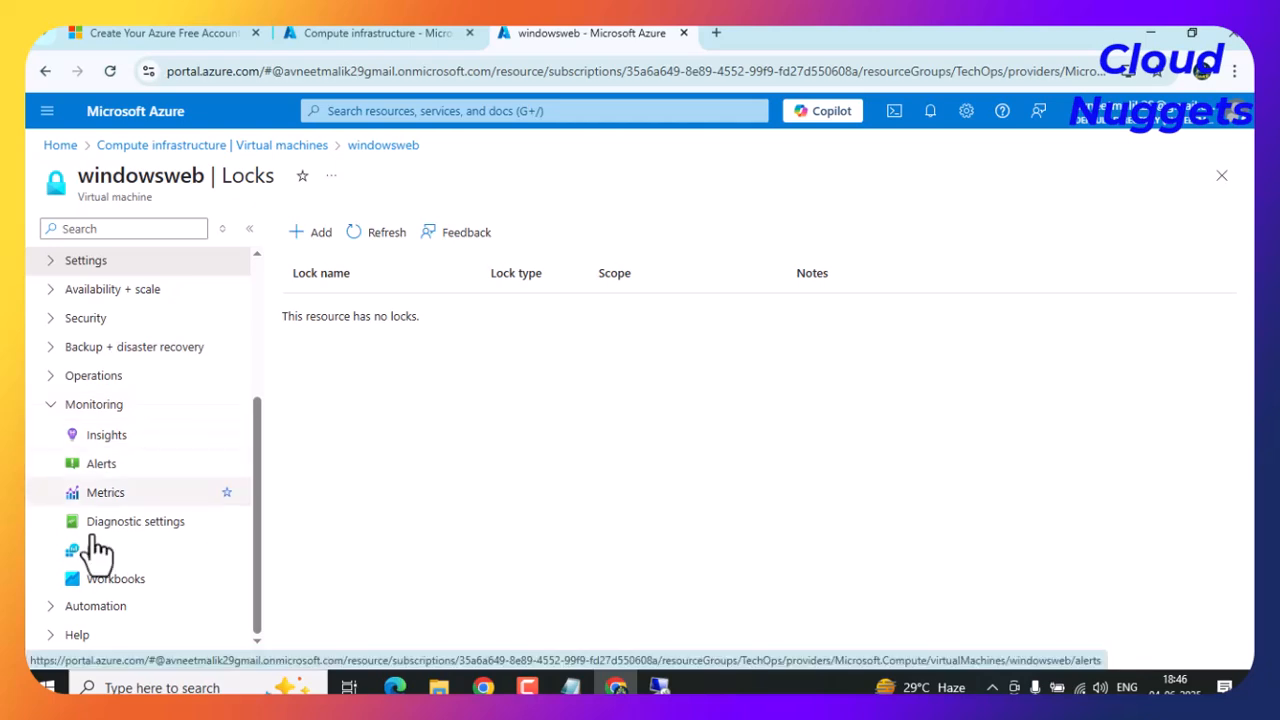
click(60, 406)
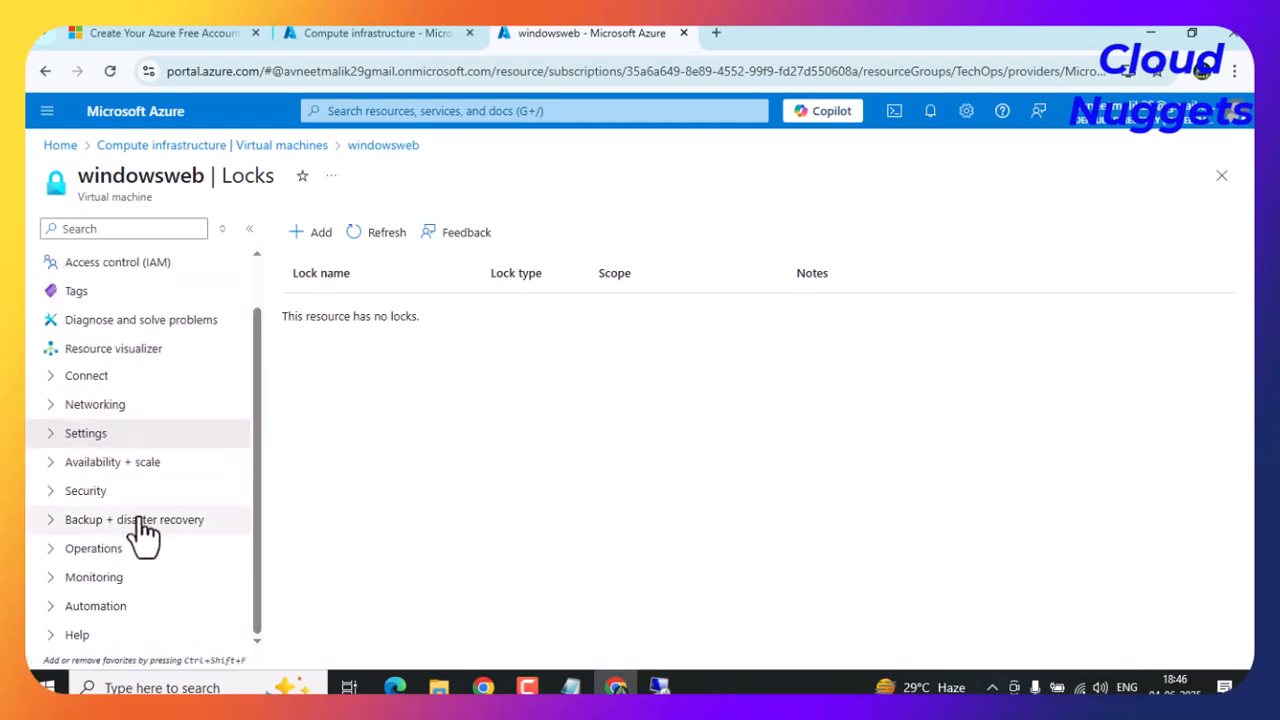
View windowsweb's automation Tasks page.
click(67, 610)
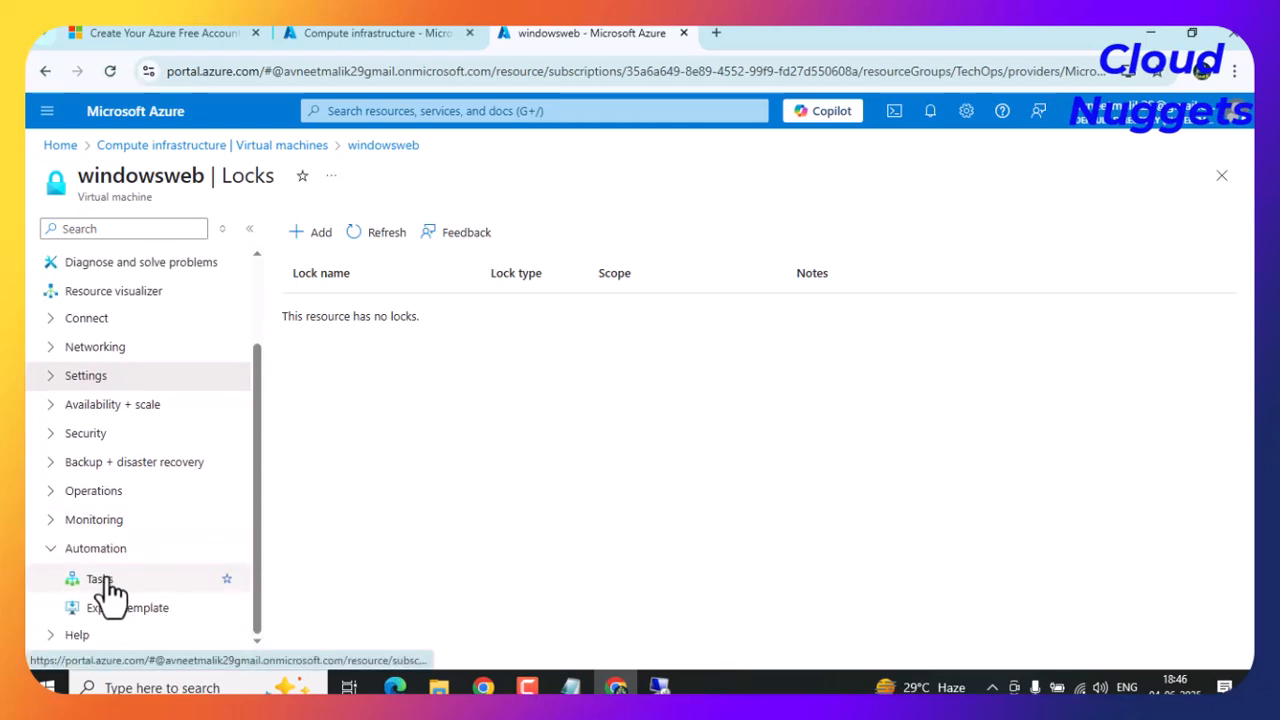
click(104, 582)
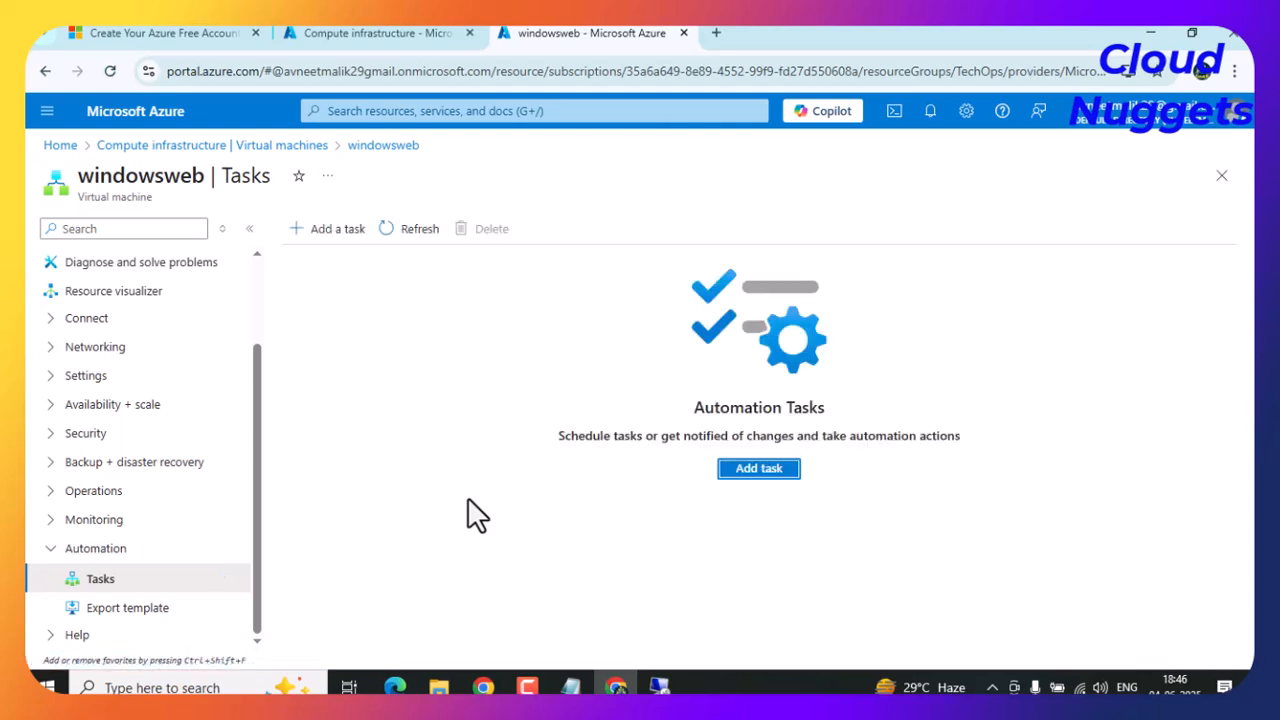
click(50, 548)
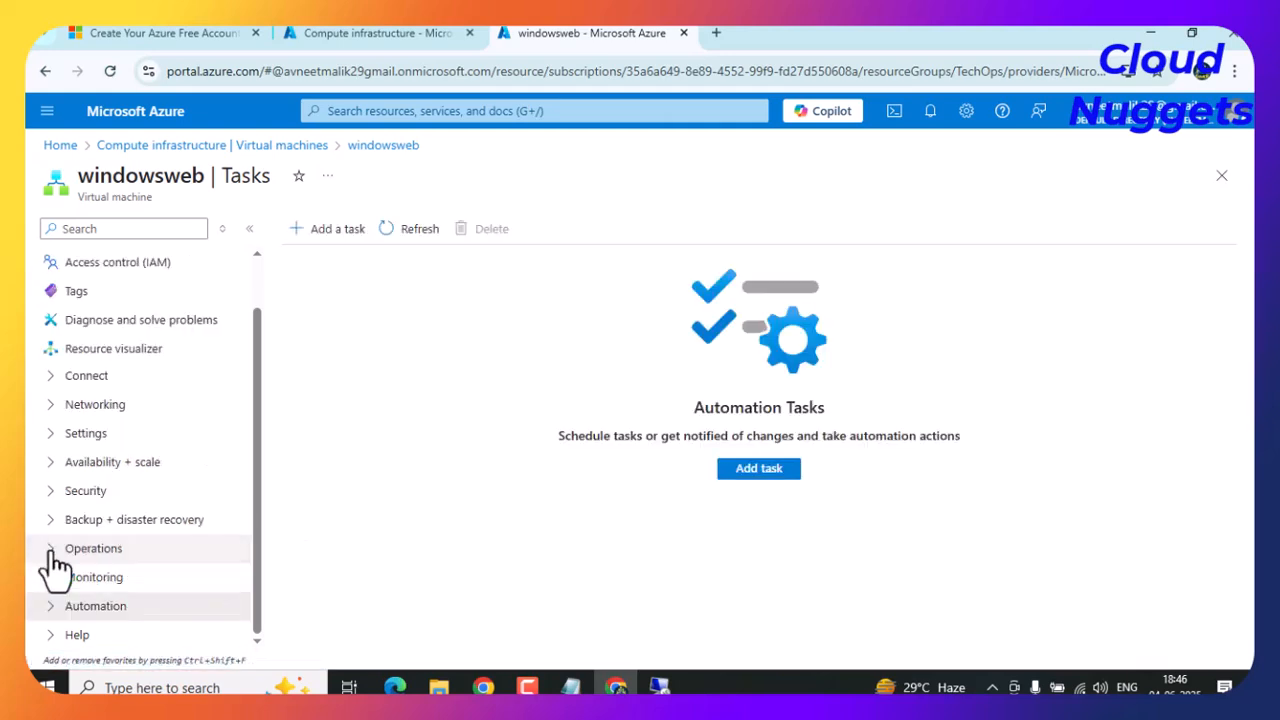
View windowsweb's Serial console, Reset password and Connection troubleshoot pages among its Help options.
click(52, 638)
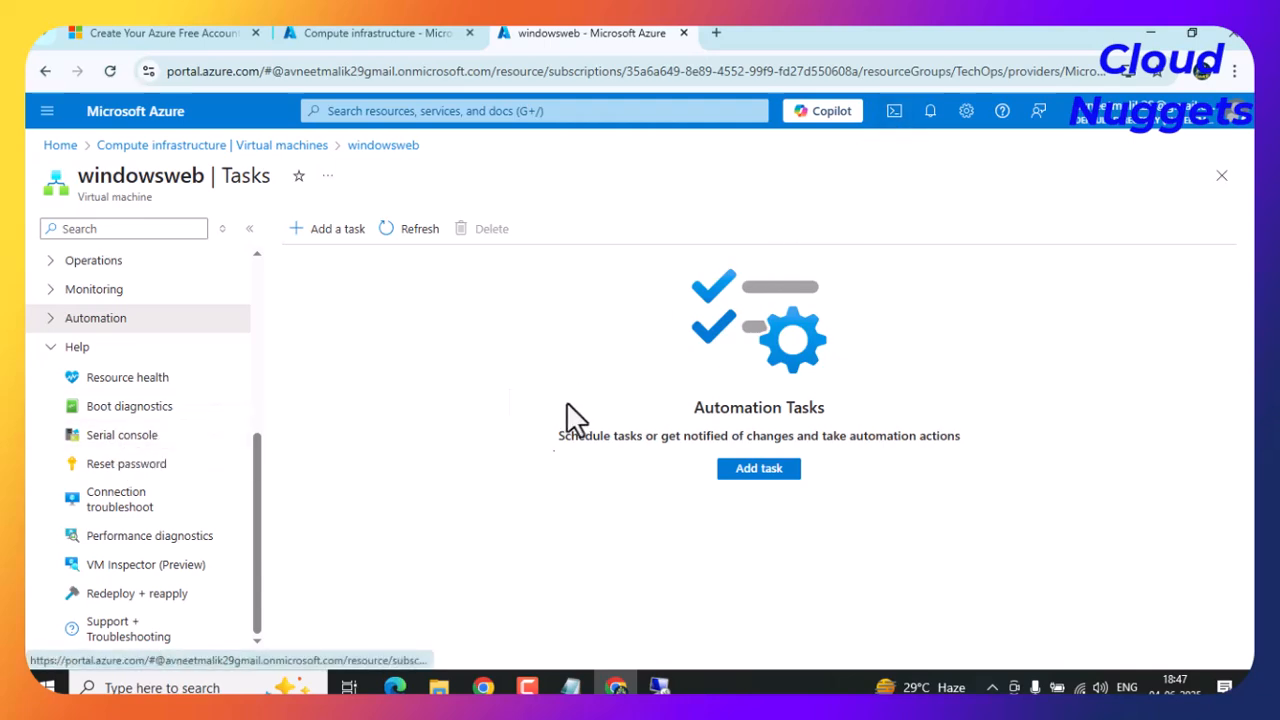
click(114, 443)
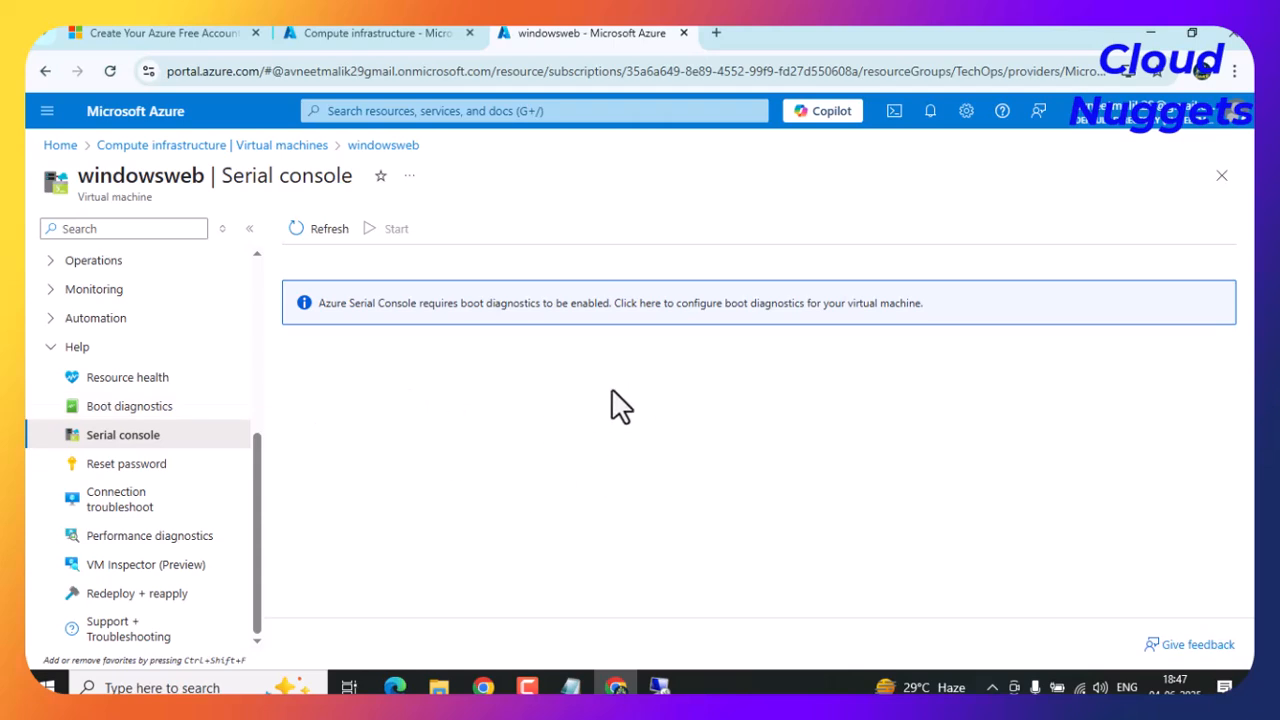
click(120, 464)
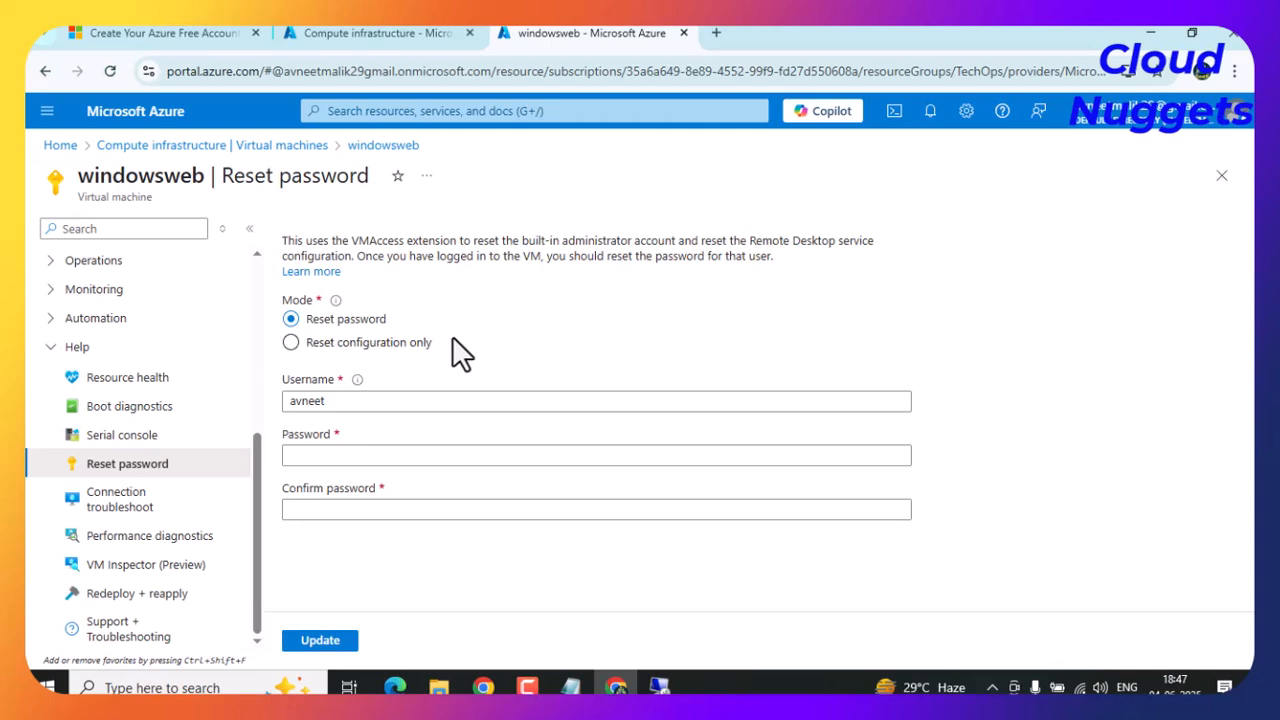
click(122, 515)
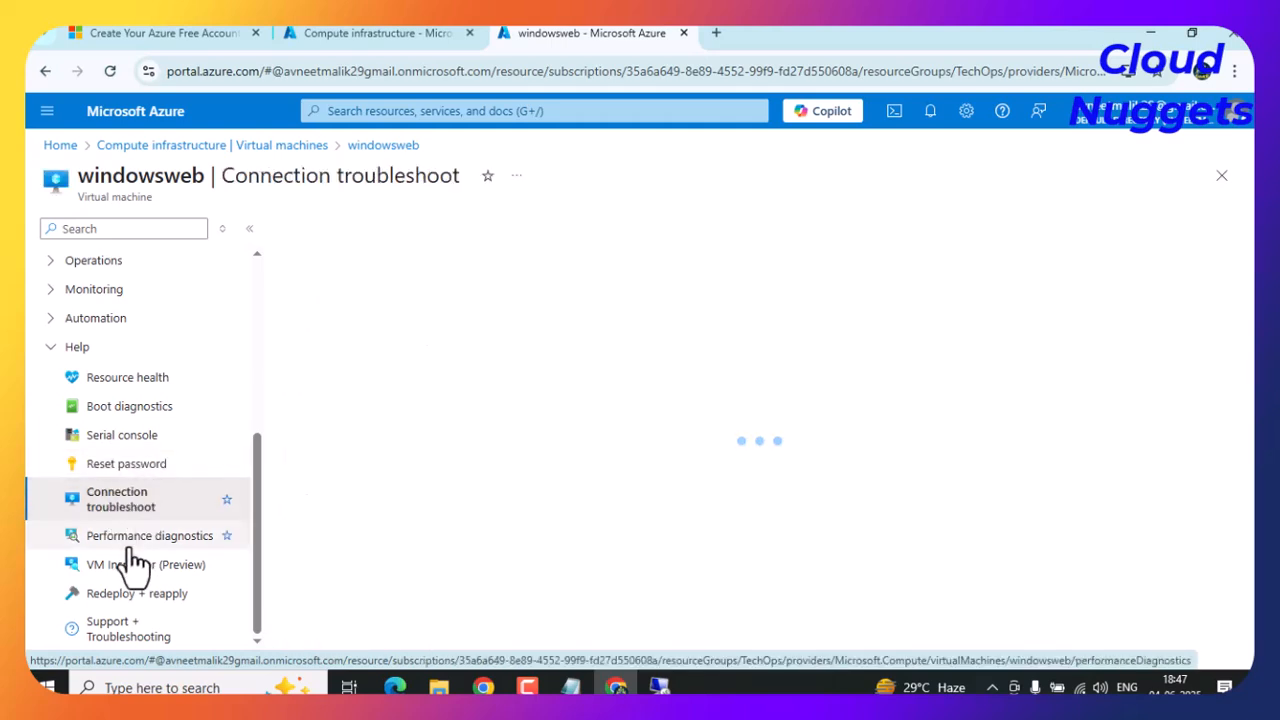
Look over windowsweb's Support + Troubleshooting page and return to the virtual machine's overview.
click(118, 640)
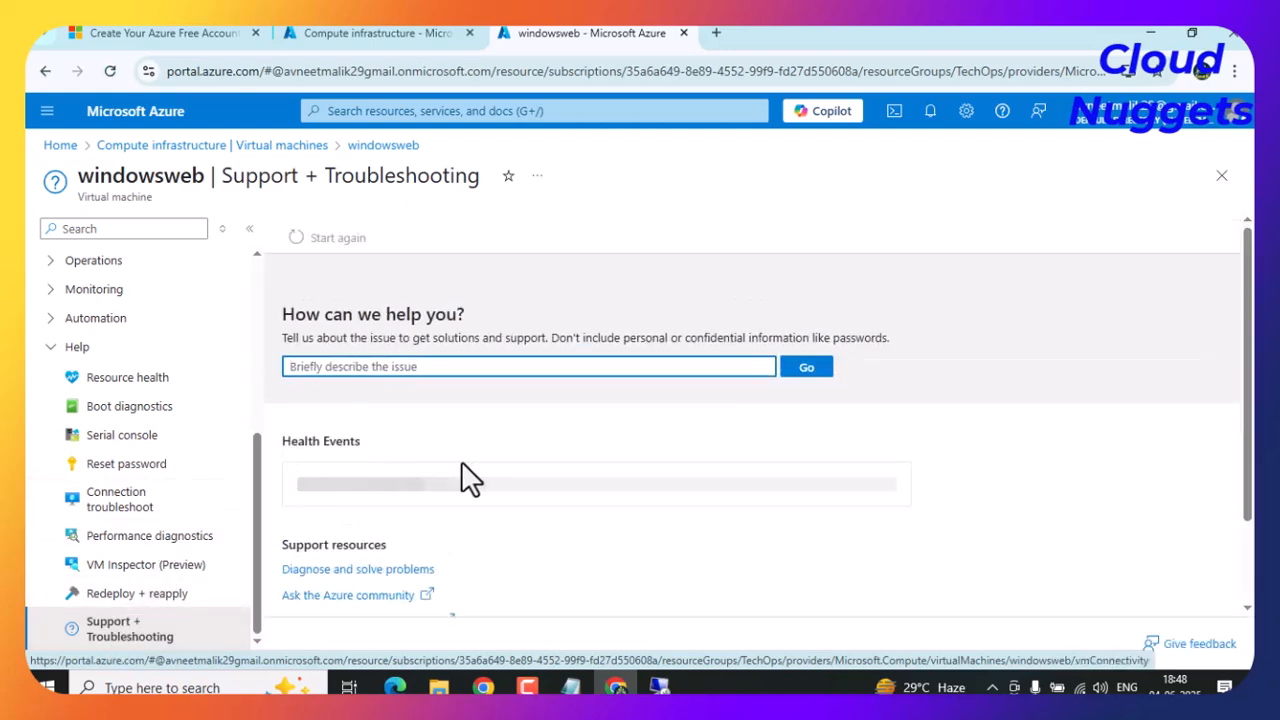
scroll(501, 541, down, 2)
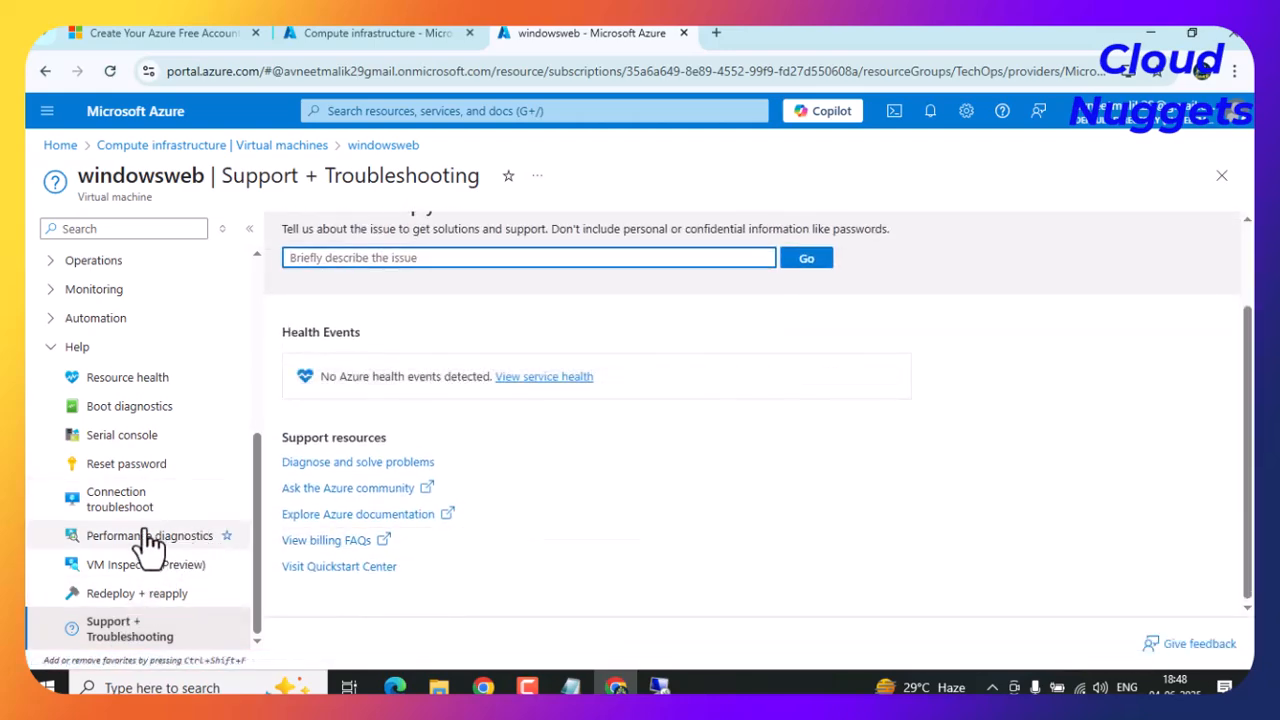
scroll(140, 530, up, 5)
scroll(55, 595, down, 3)
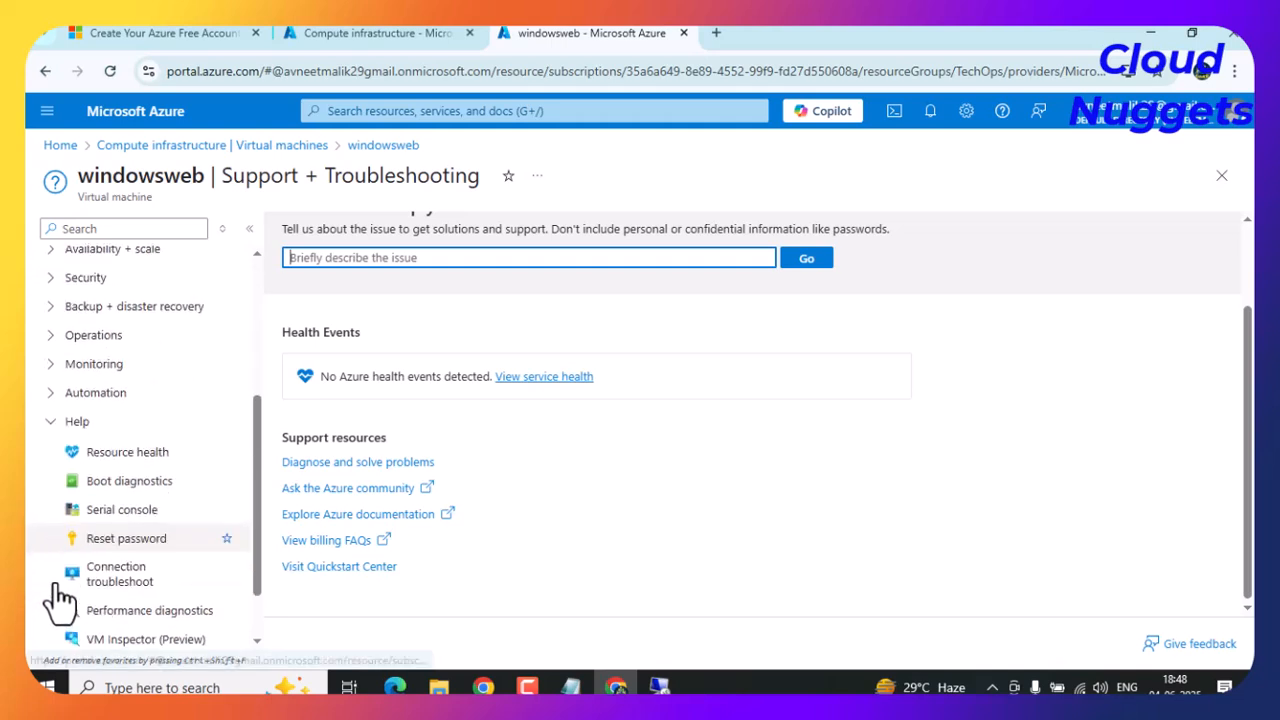
click(46, 424)
scroll(640, 470, up, 2)
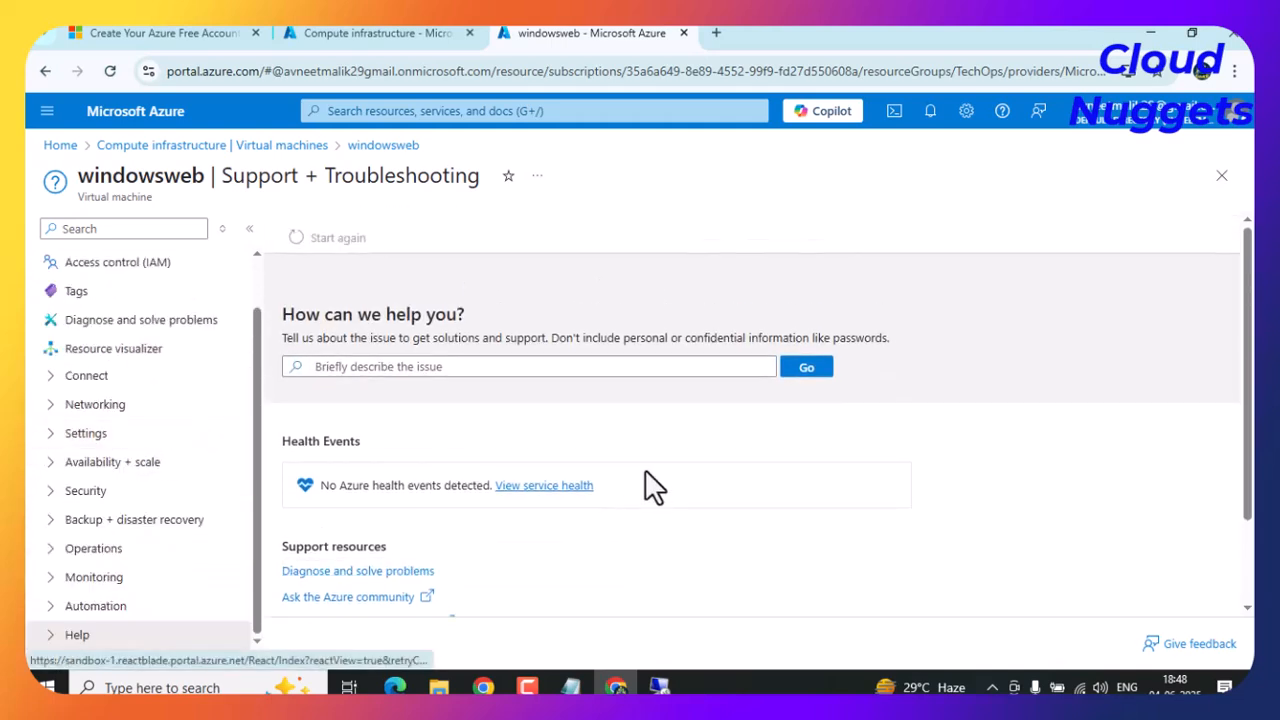
scroll(130, 370, up, 2)
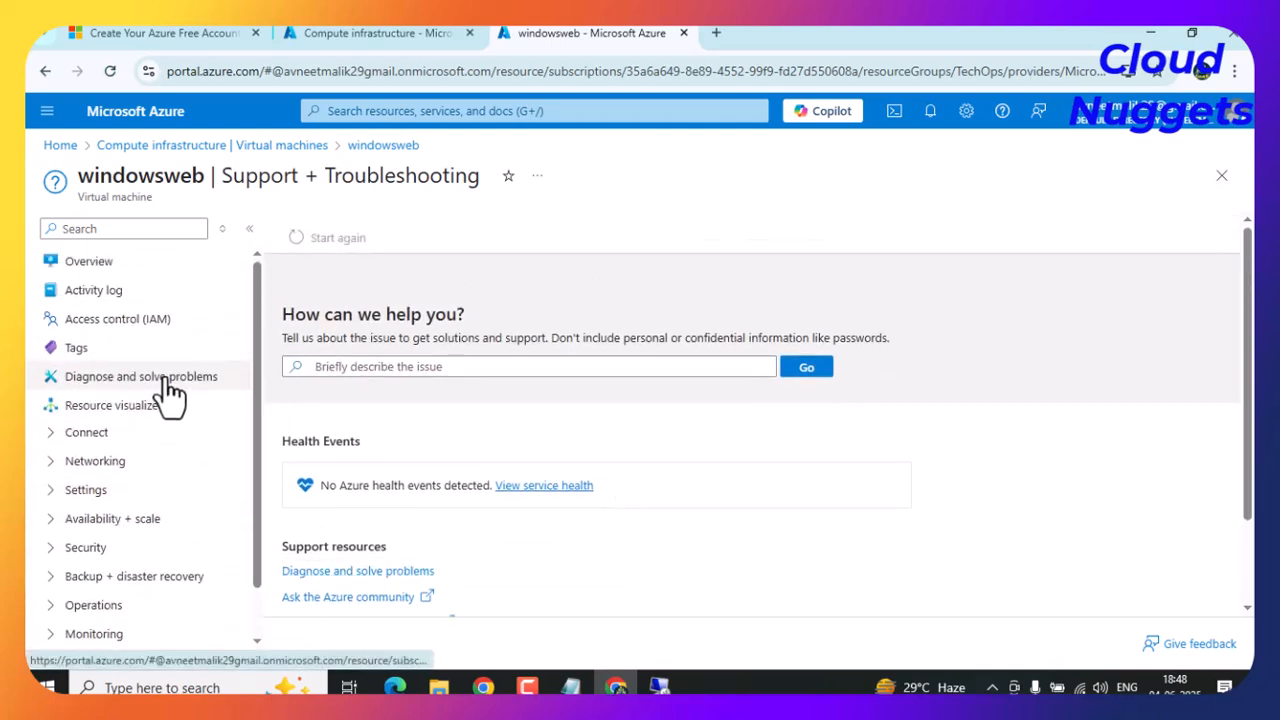
click(118, 276)
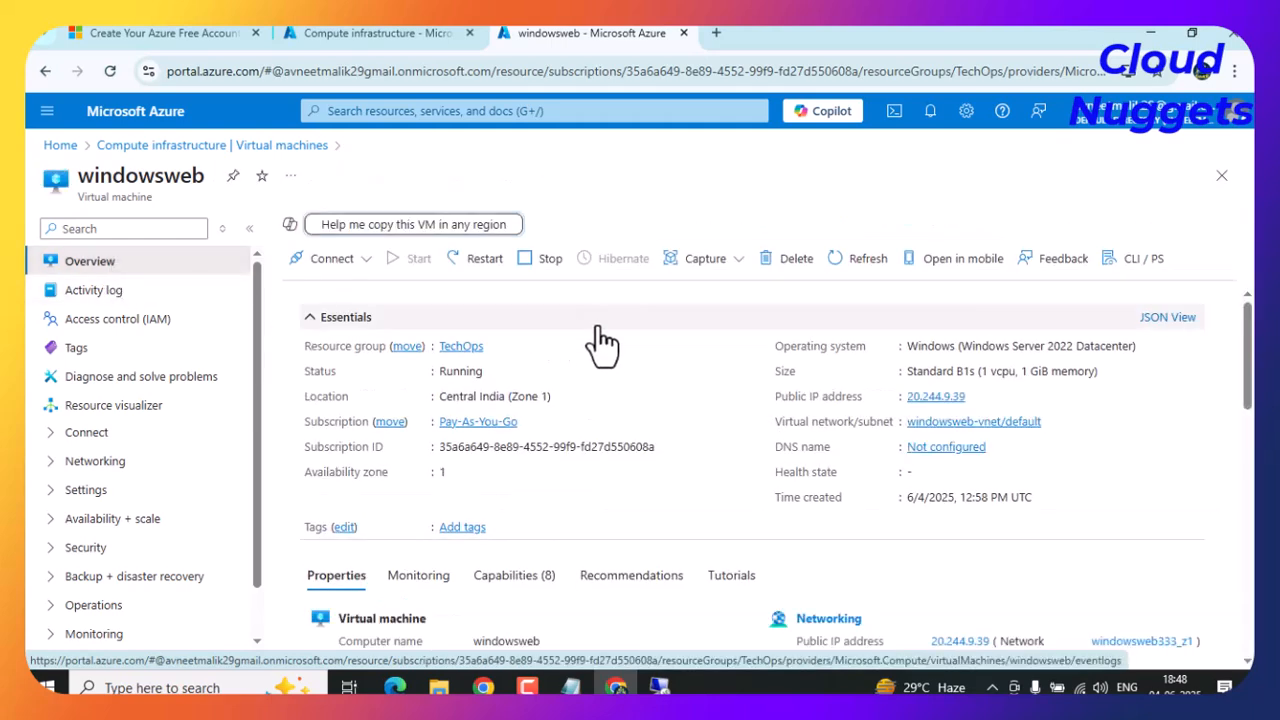
Switch to Notepad and append "- Done" to the topics on creating, accessing and completely reviewing the Windows and Linux virtual machines.
click(578, 690)
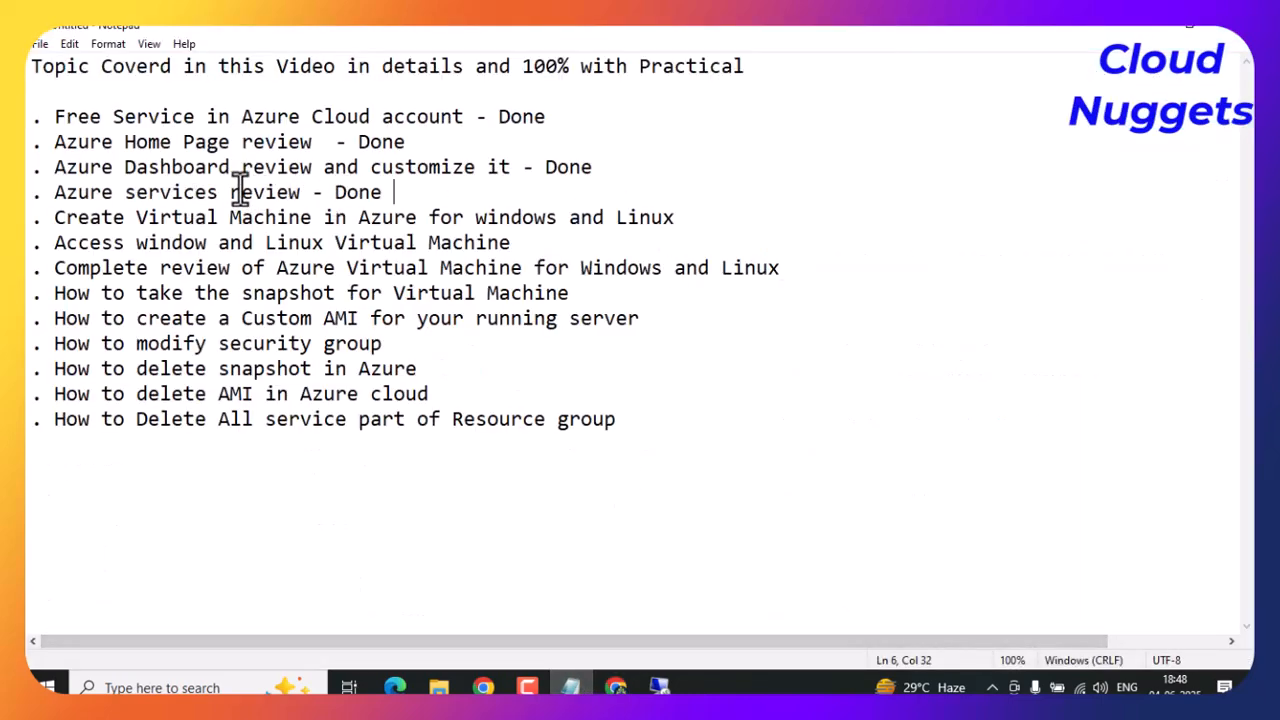
drag(242, 192, 392, 190)
drag(101, 217, 684, 202)
click(690, 214)
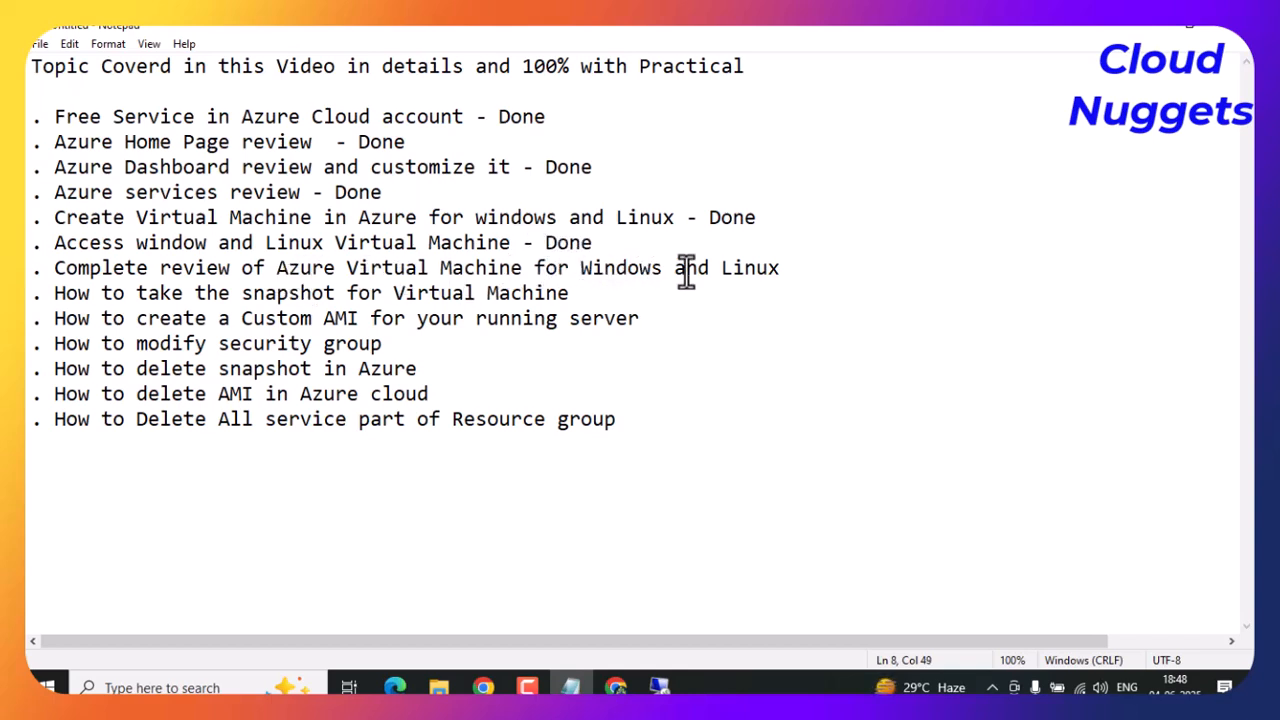
click(790, 268)
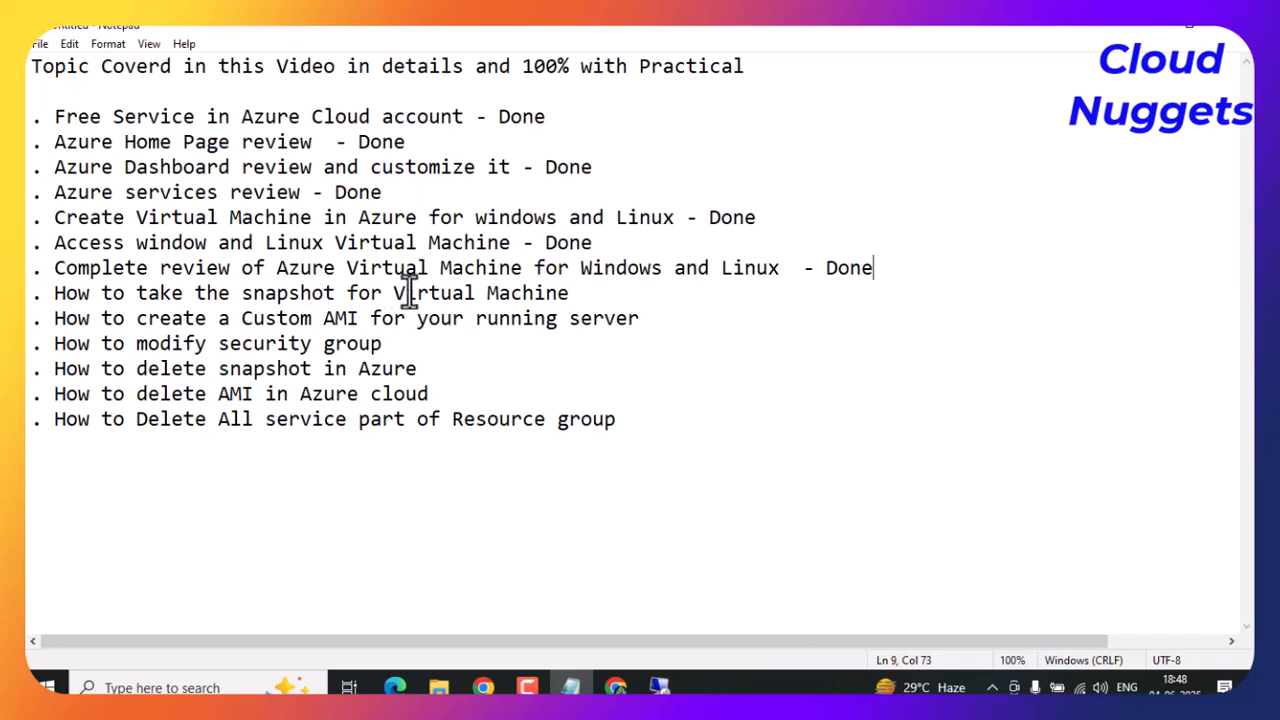
click(571, 293)
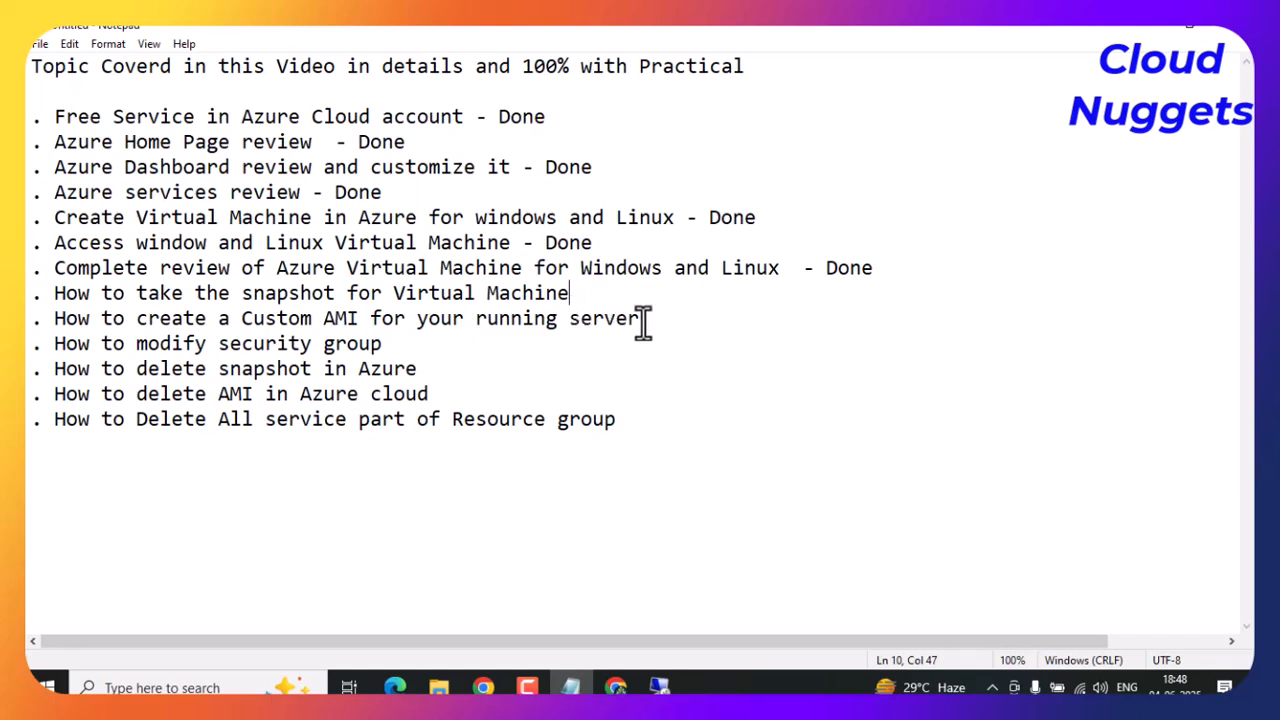
Switch to Chrome, search the Azure portal for snapshots and open the Snapshots service in a separate browser tab.
drag(253, 293, 396, 298)
click(485, 293)
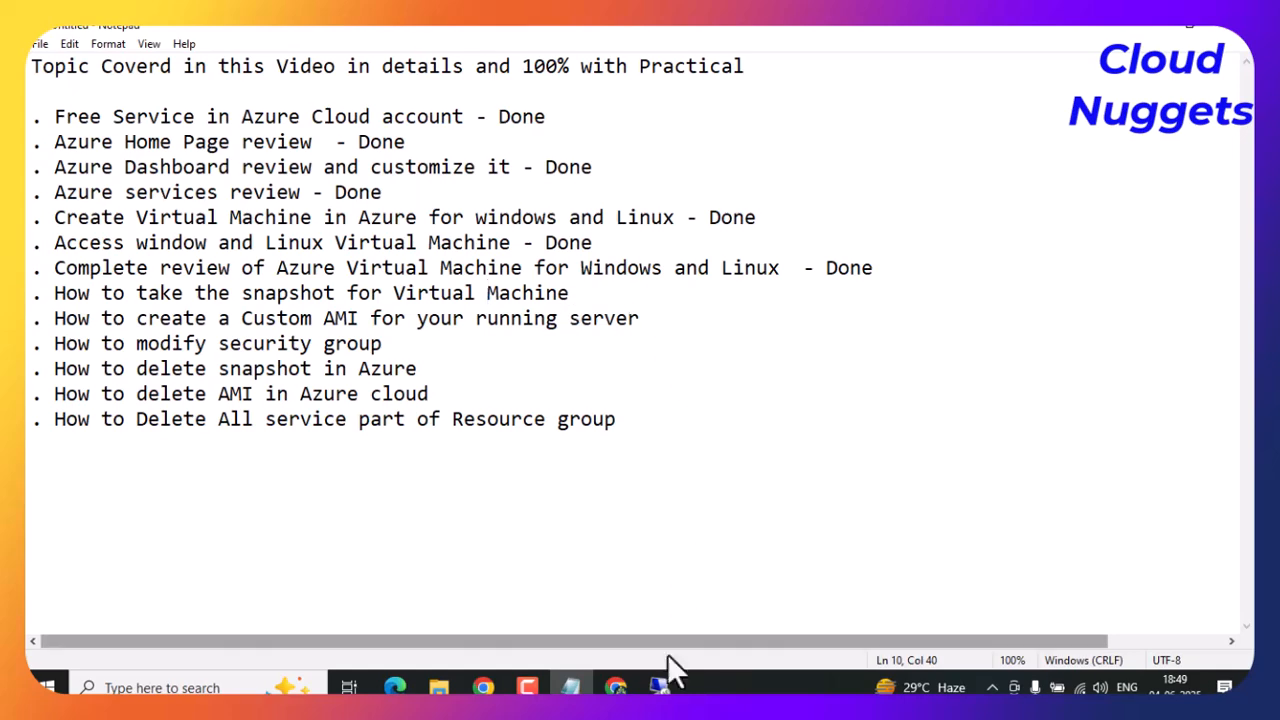
click(615, 686)
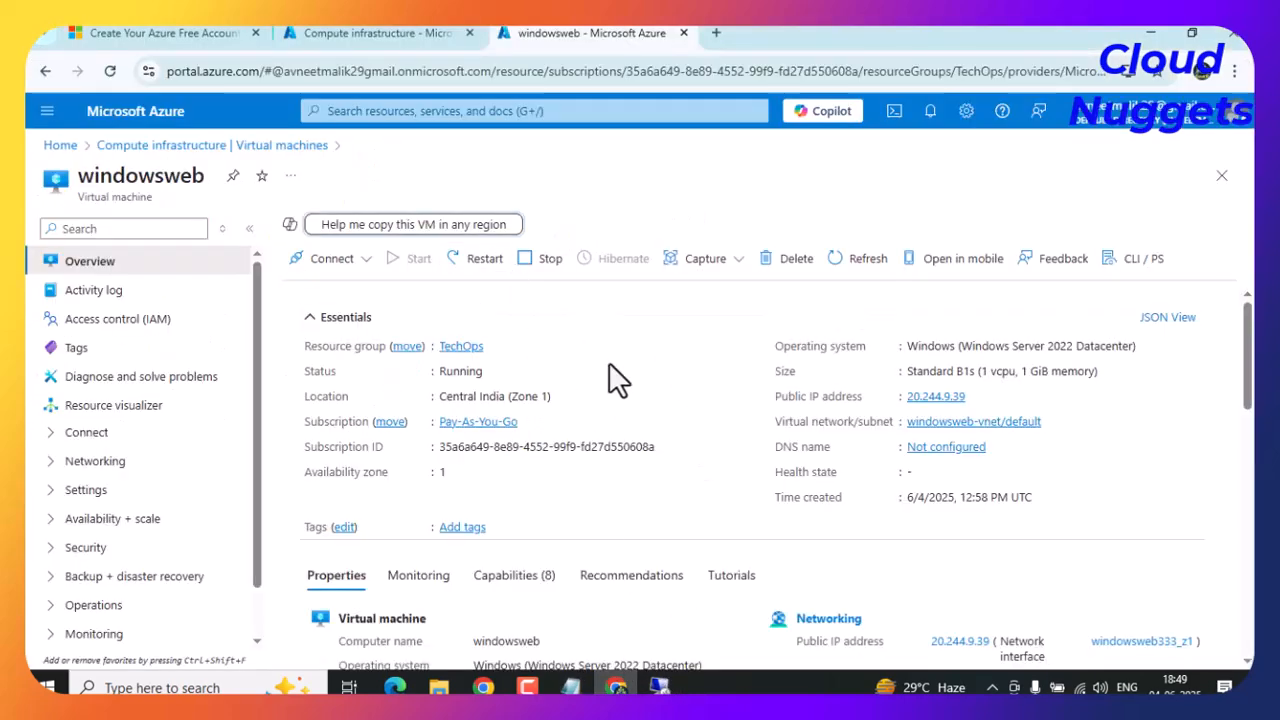
click(389, 112)
text(snpa)
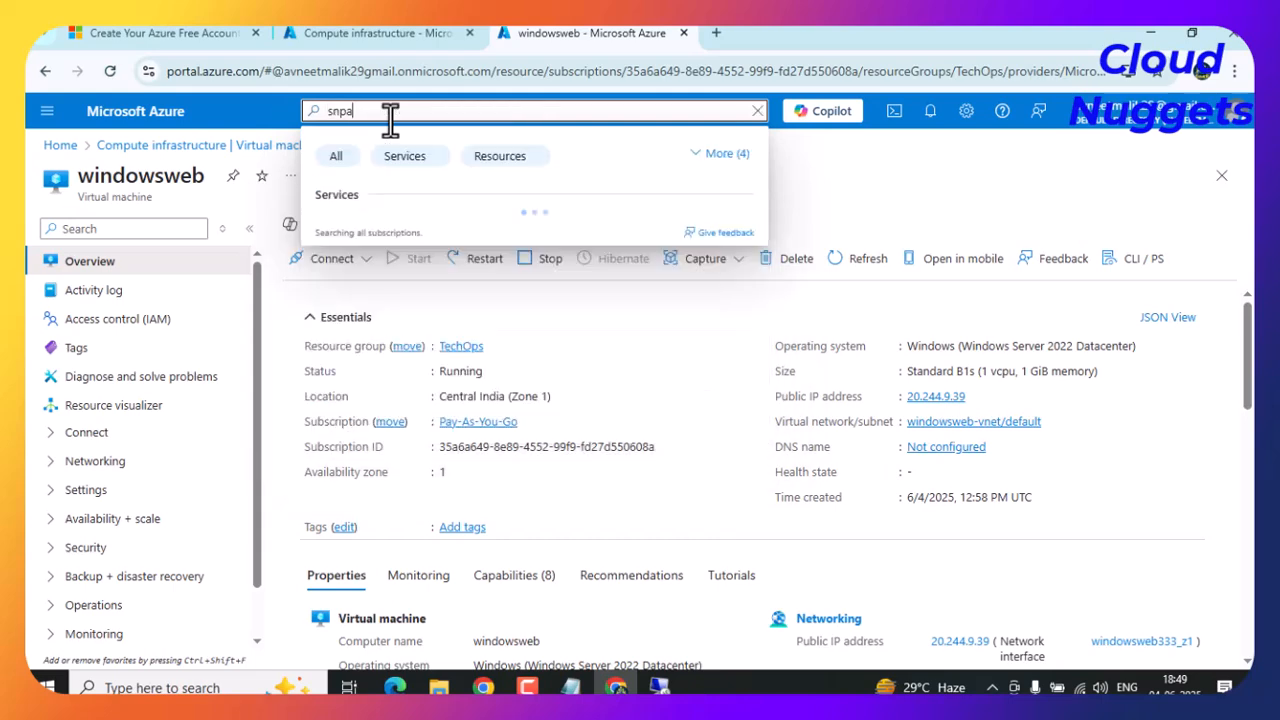
key(BackSpace)
key(BackSpace)
text(aps)
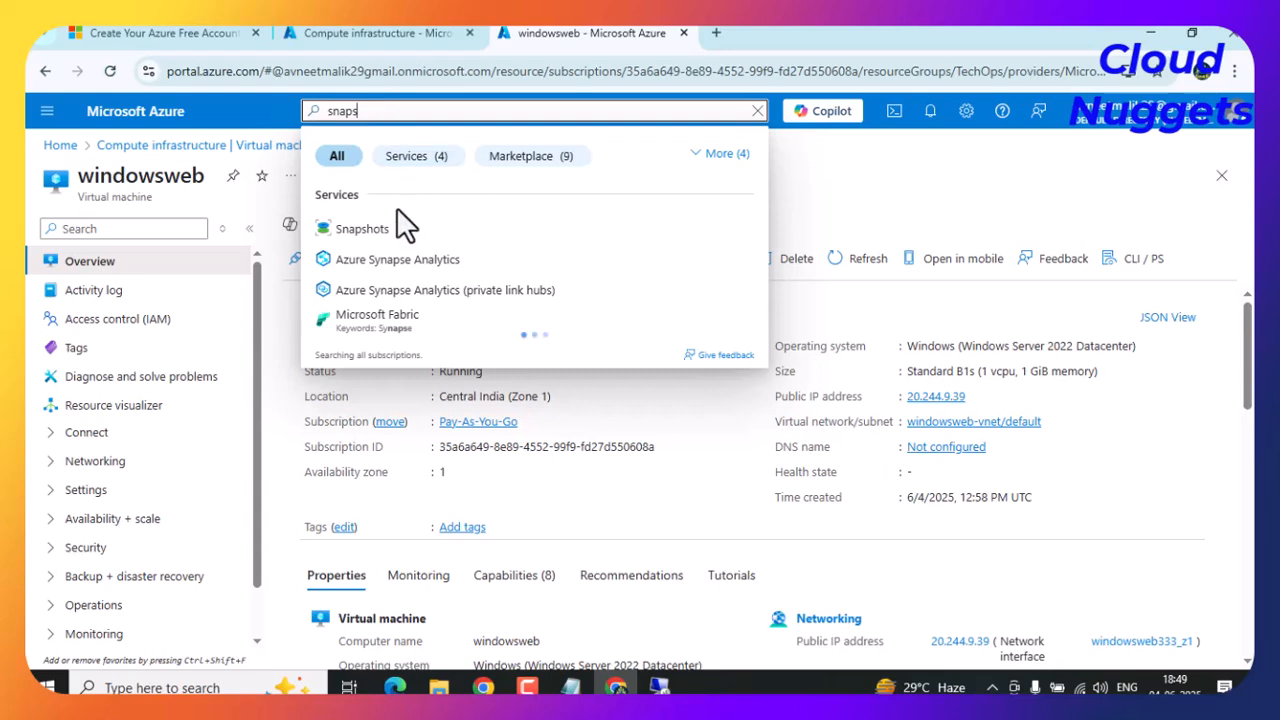
middle_click(371, 232)
click(885, 190)
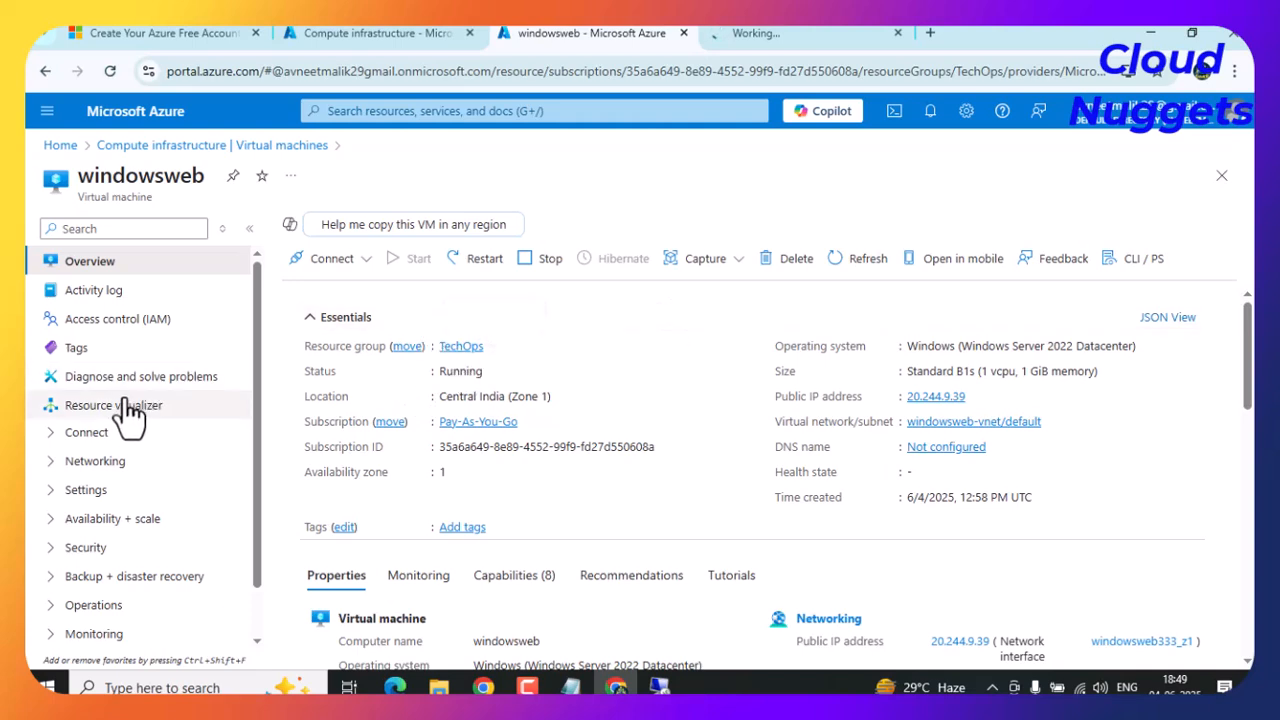
Open windowsweb's Disks page and start creating a snapshot from the separate Snapshots page.
click(88, 492)
click(100, 521)
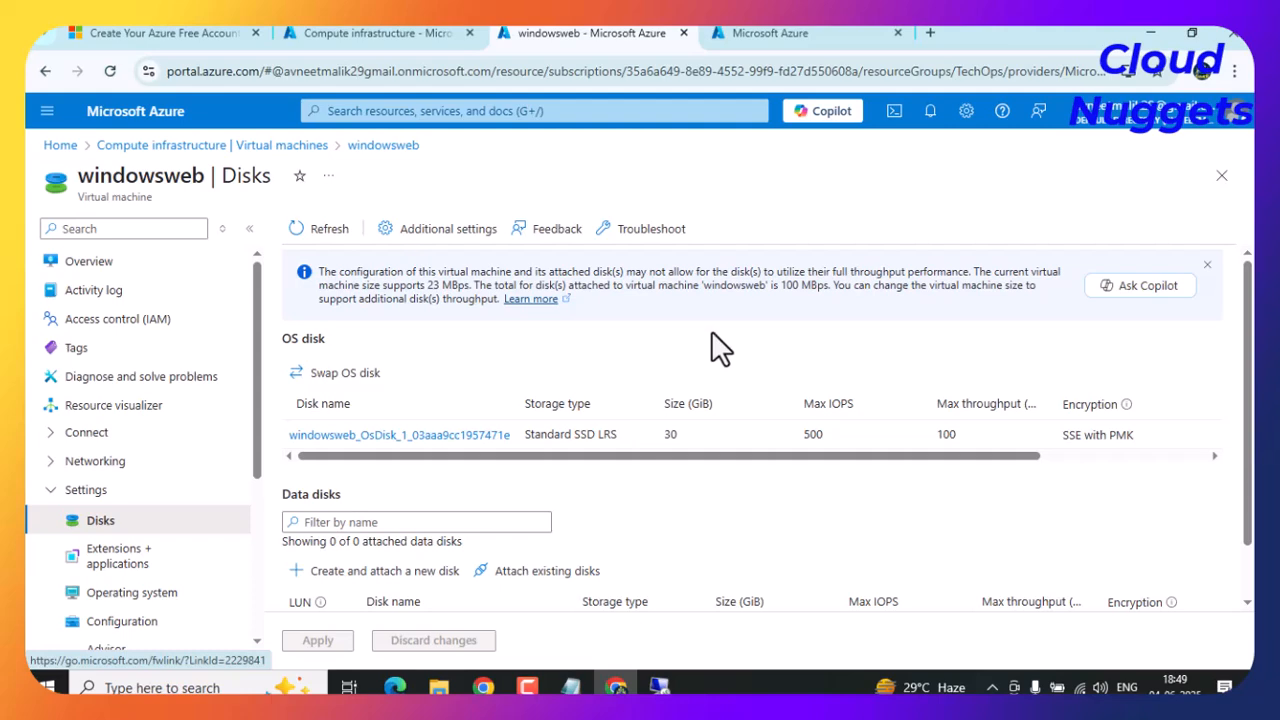
click(820, 36)
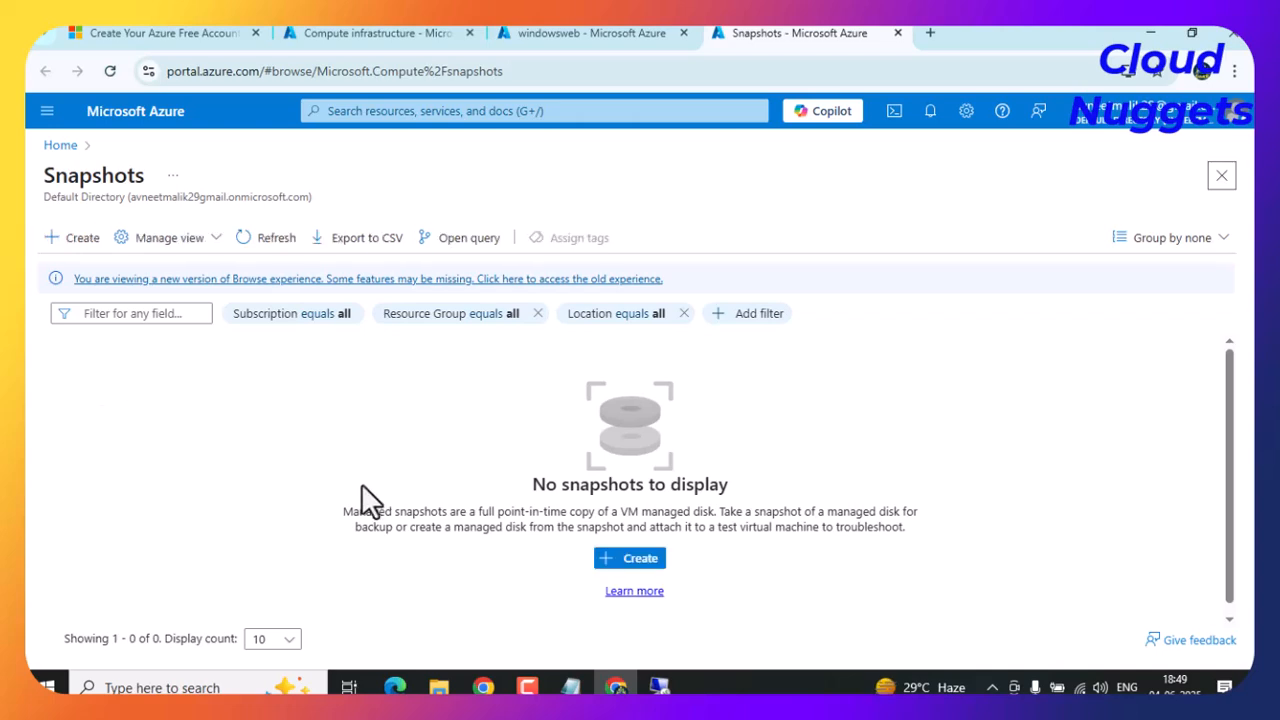
click(648, 560)
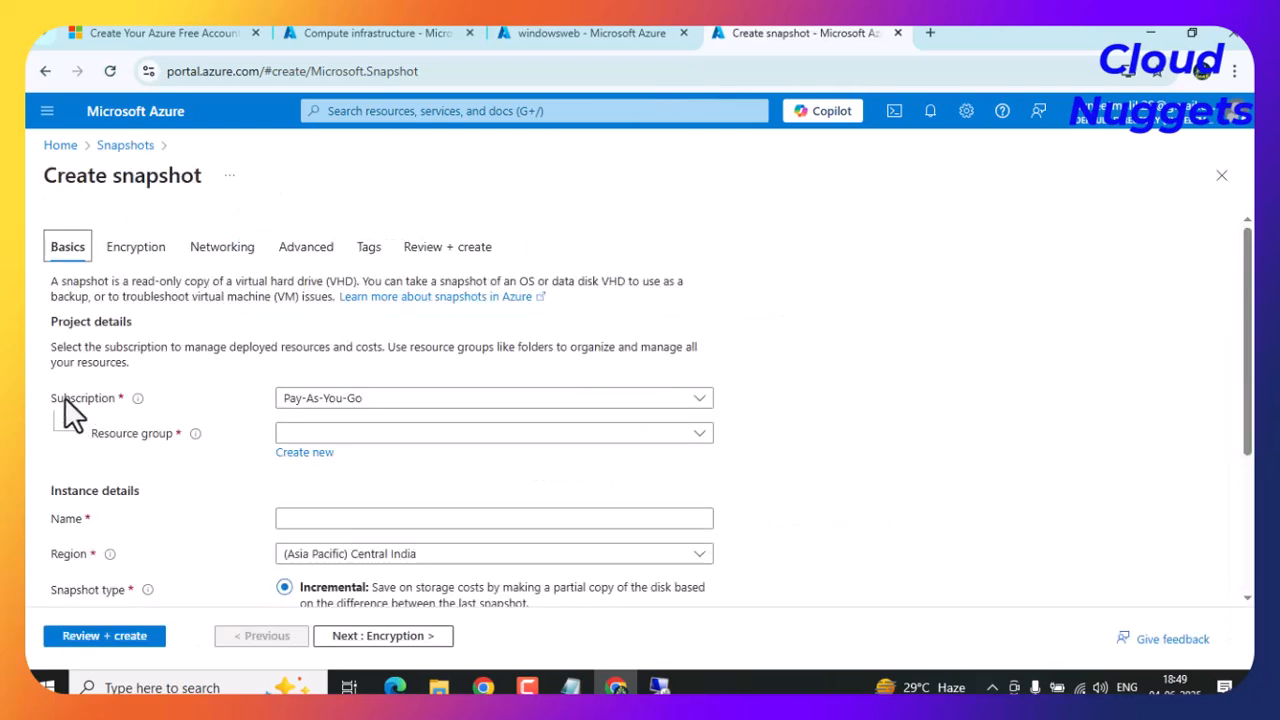
Assign the snapshot to the TechOps resource group and name it "snapshot".
drag(51, 396, 159, 432)
click(197, 460)
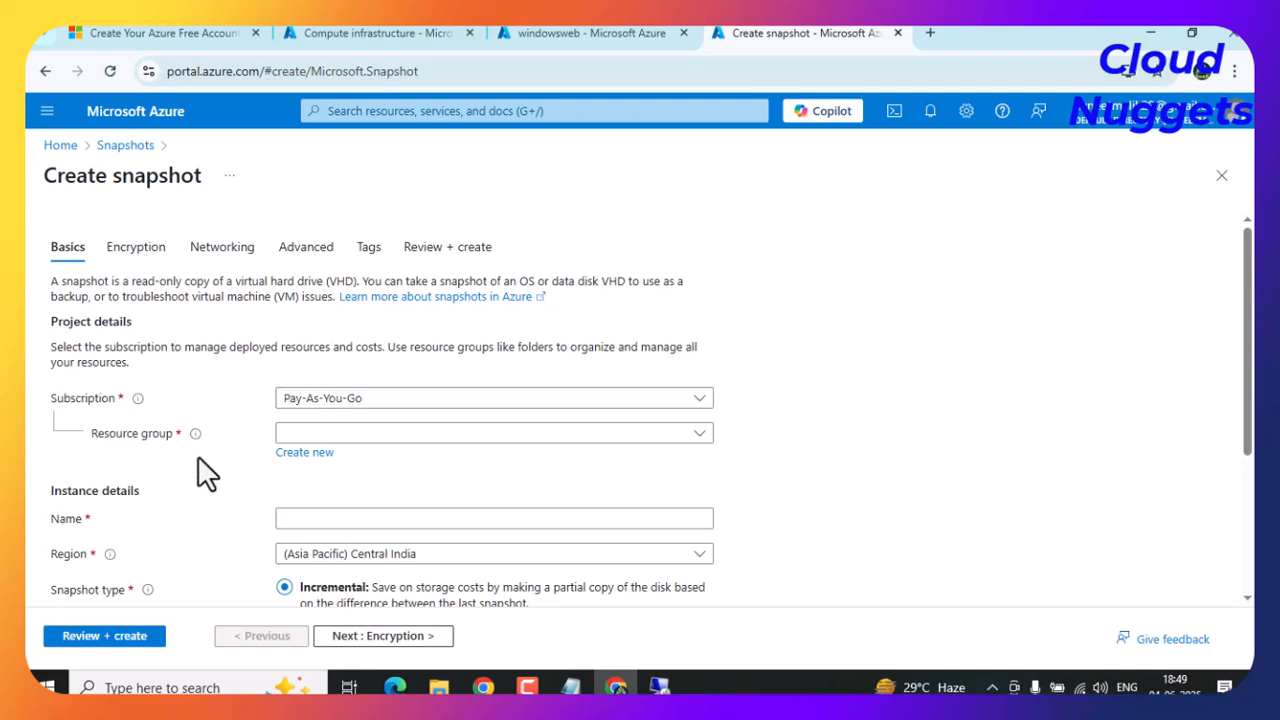
click(418, 436)
click(306, 523)
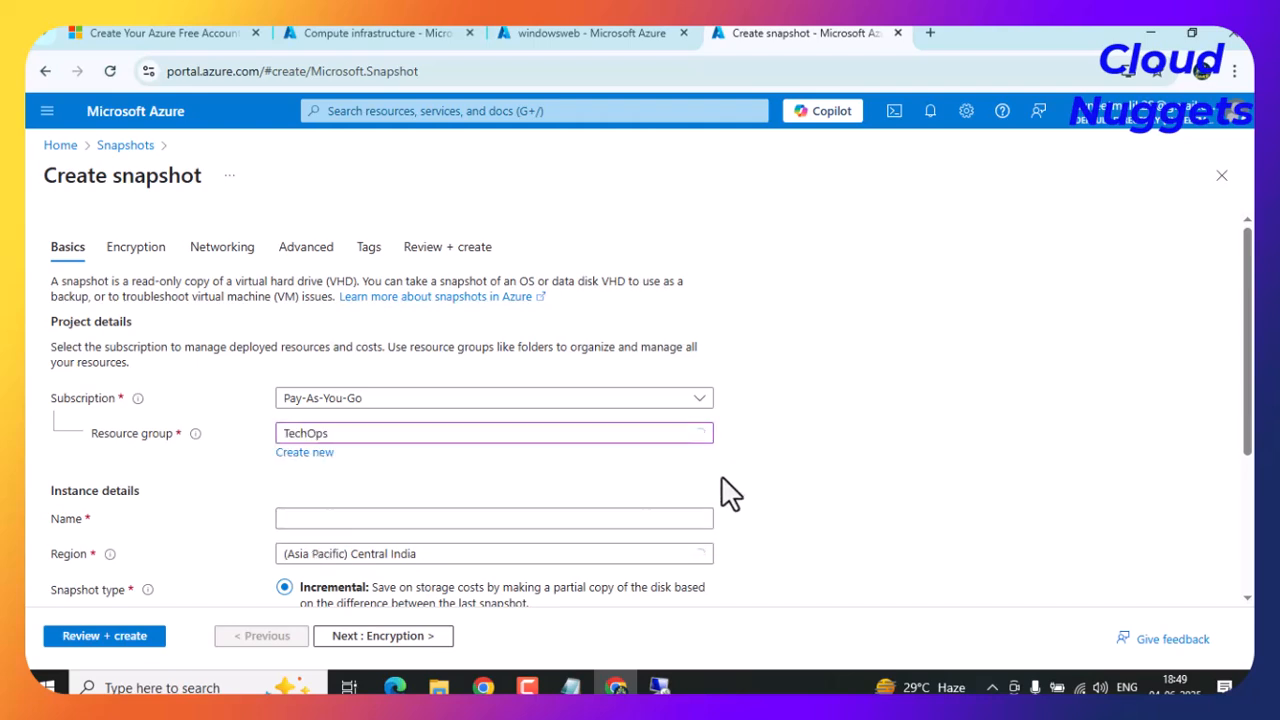
click(373, 518)
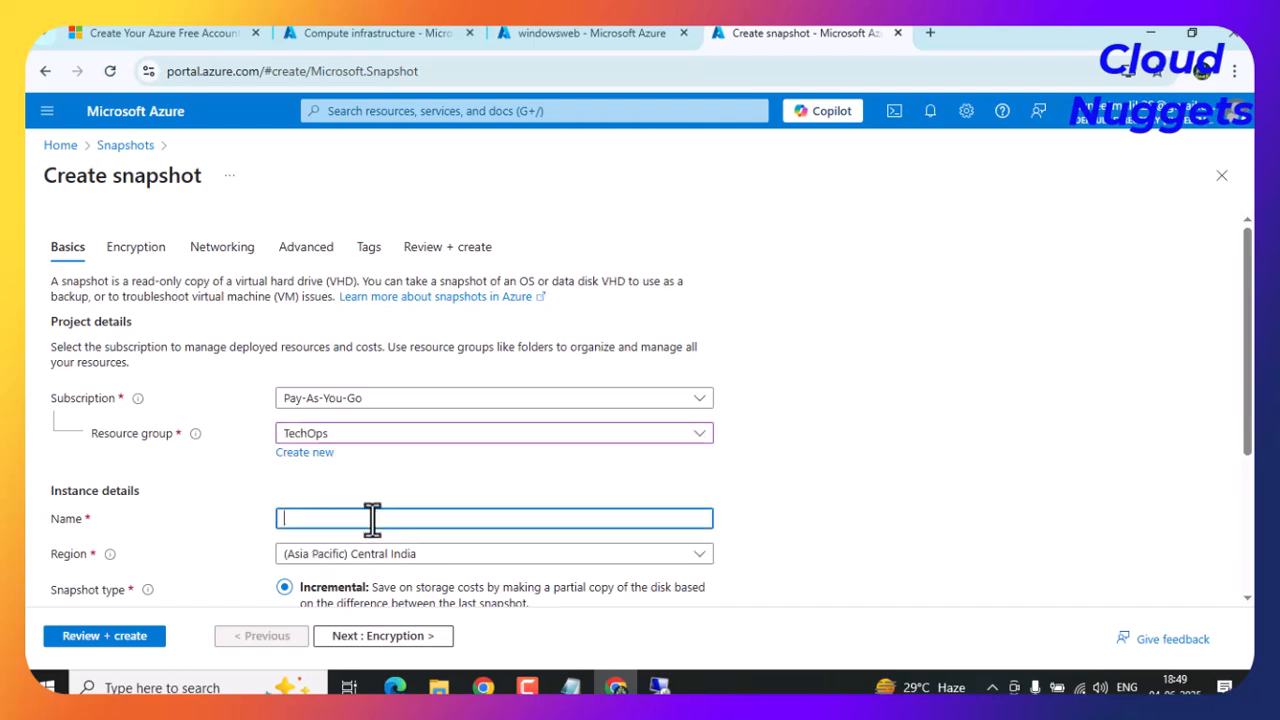
text(sna[ps)
key(BackSpace)
text([shot)
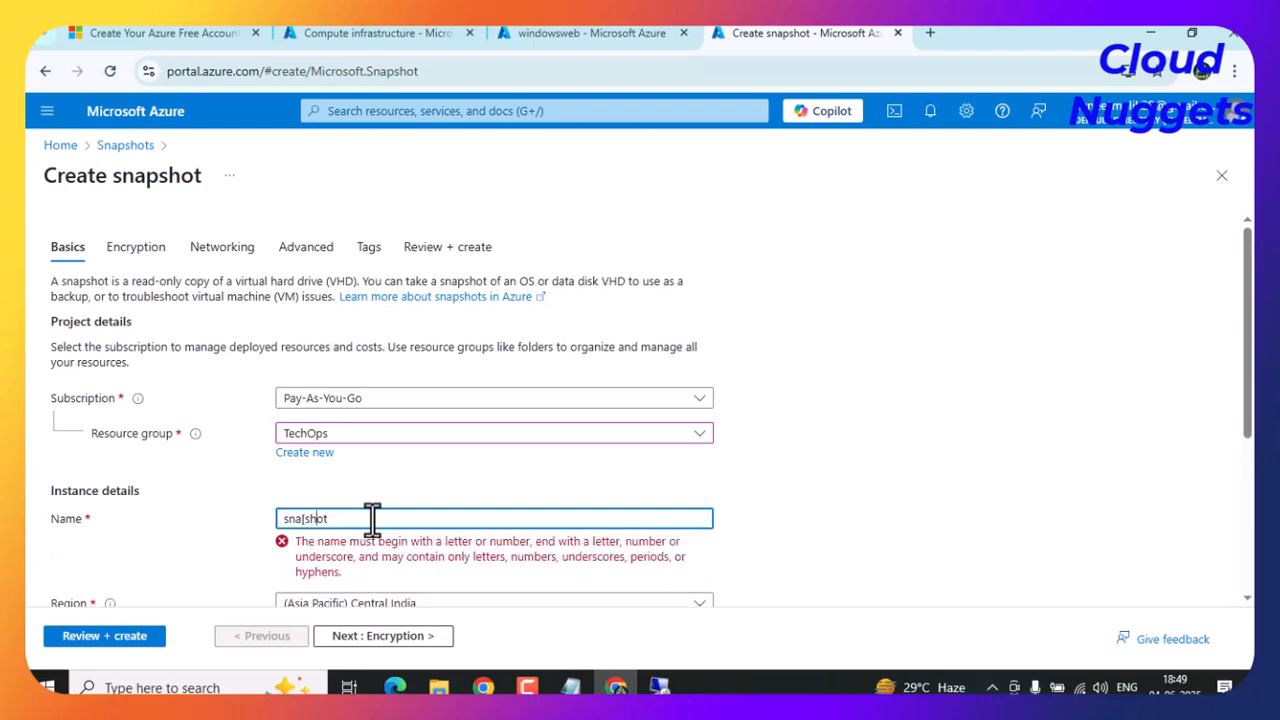
text(p)
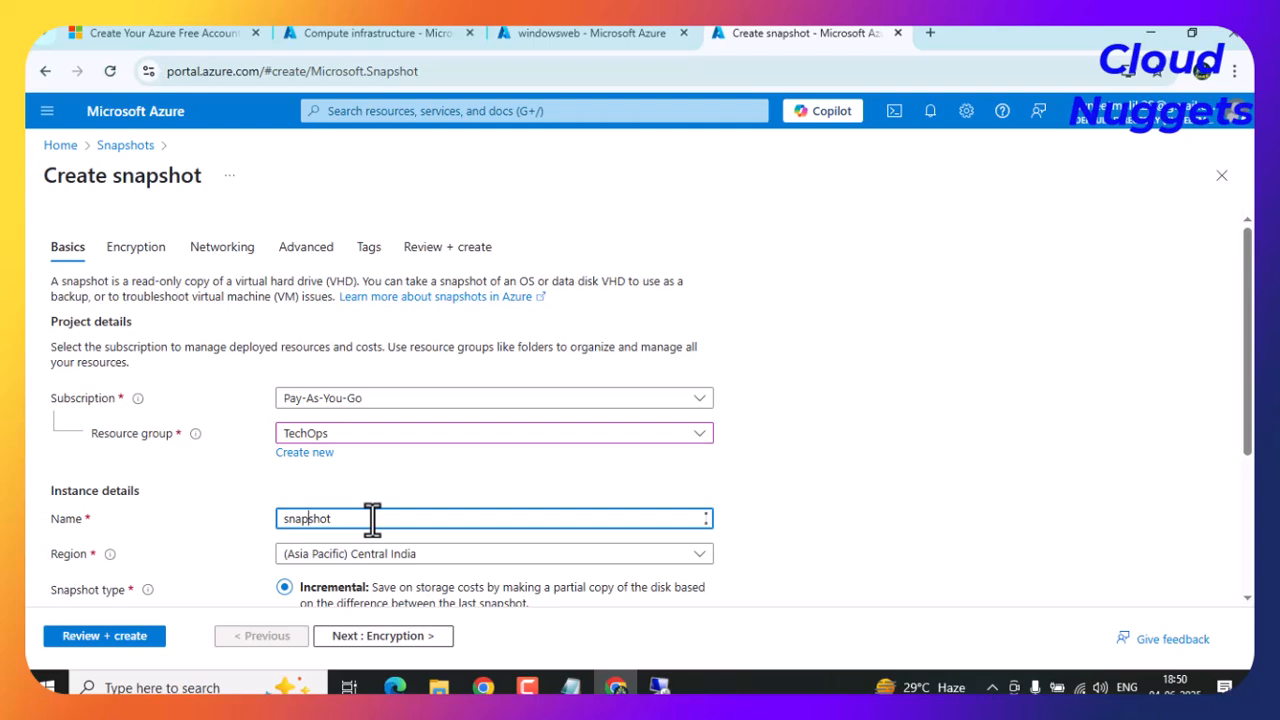
Compare the Incremental and Full snapshot types and set the type to Full.
scroll(370, 520, down, 3)
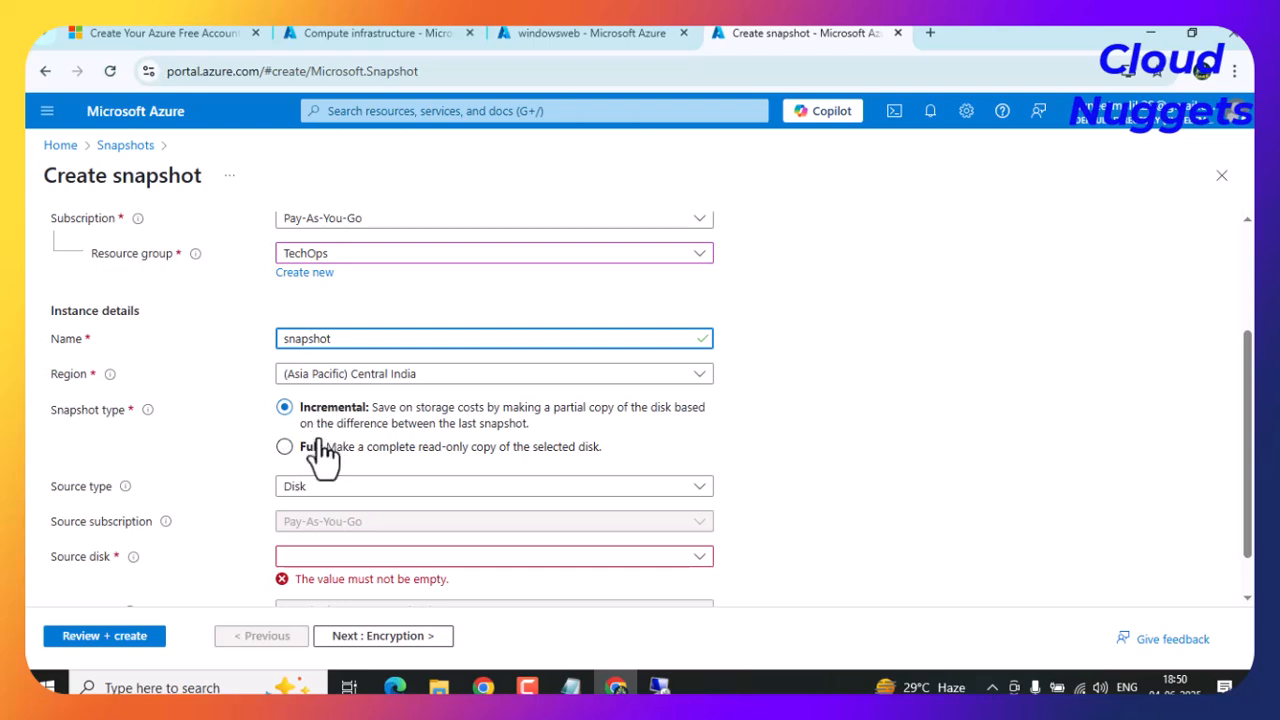
click(284, 447)
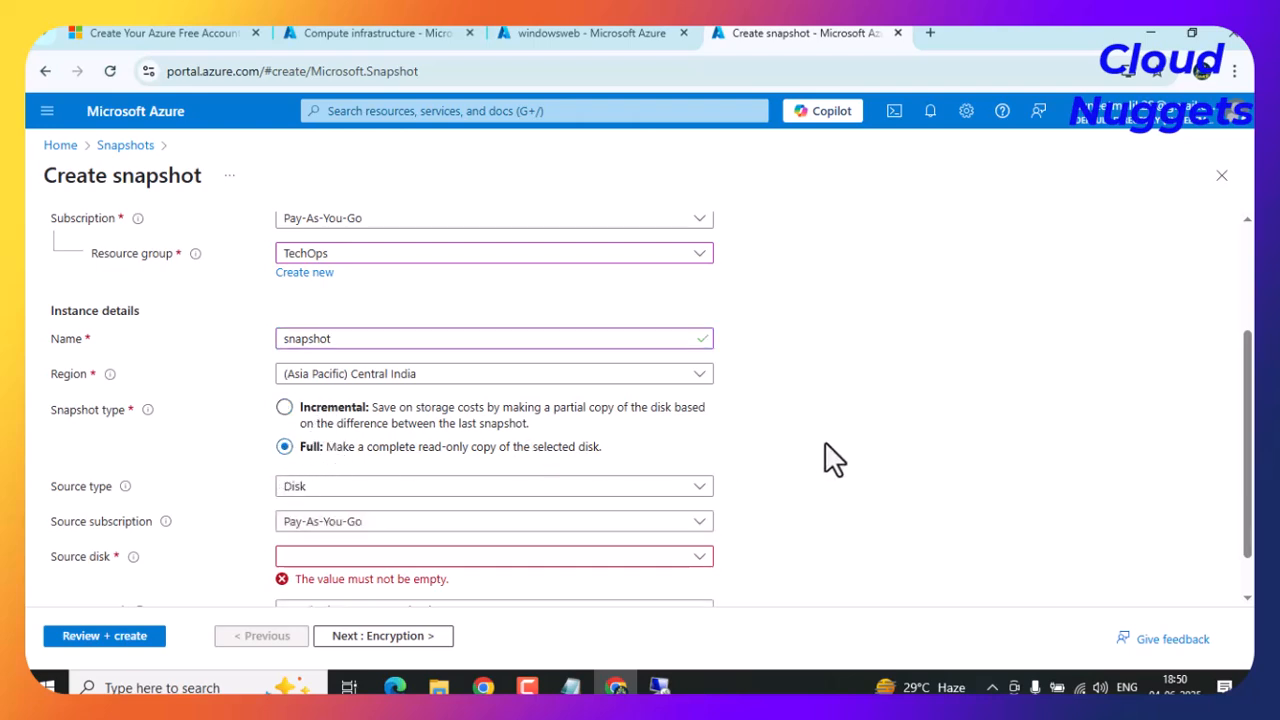
click(330, 412)
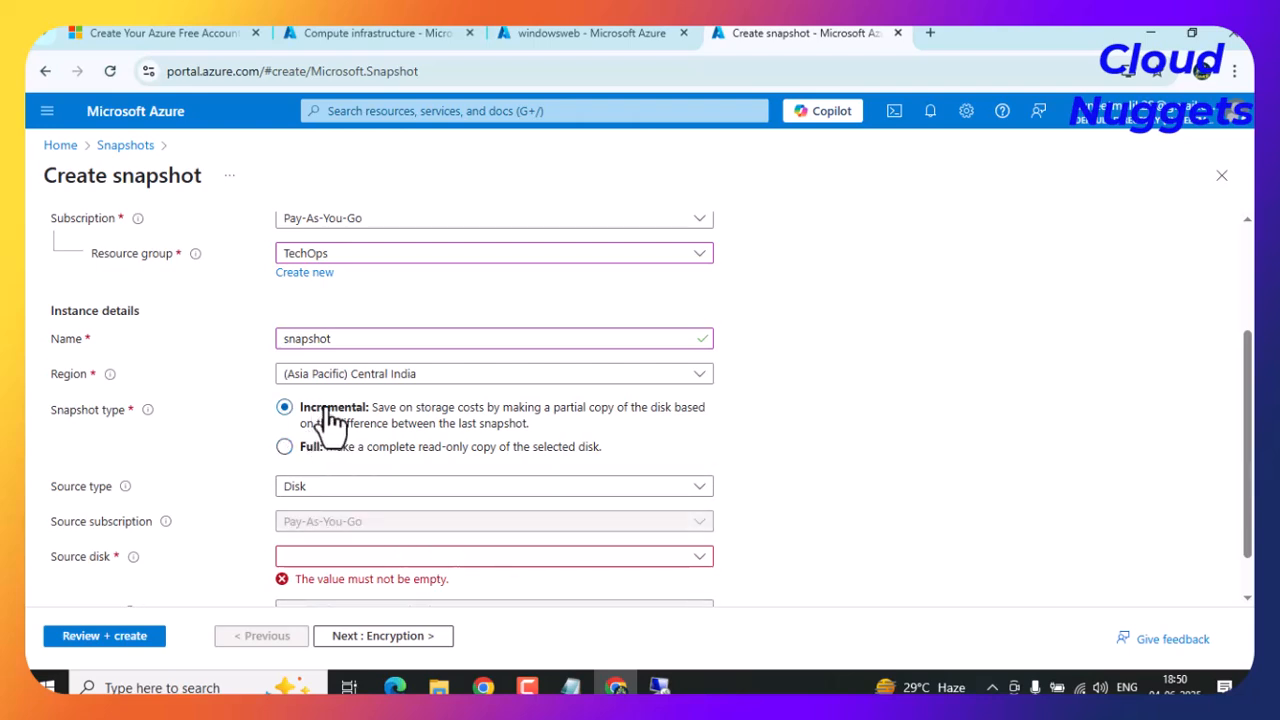
click(285, 447)
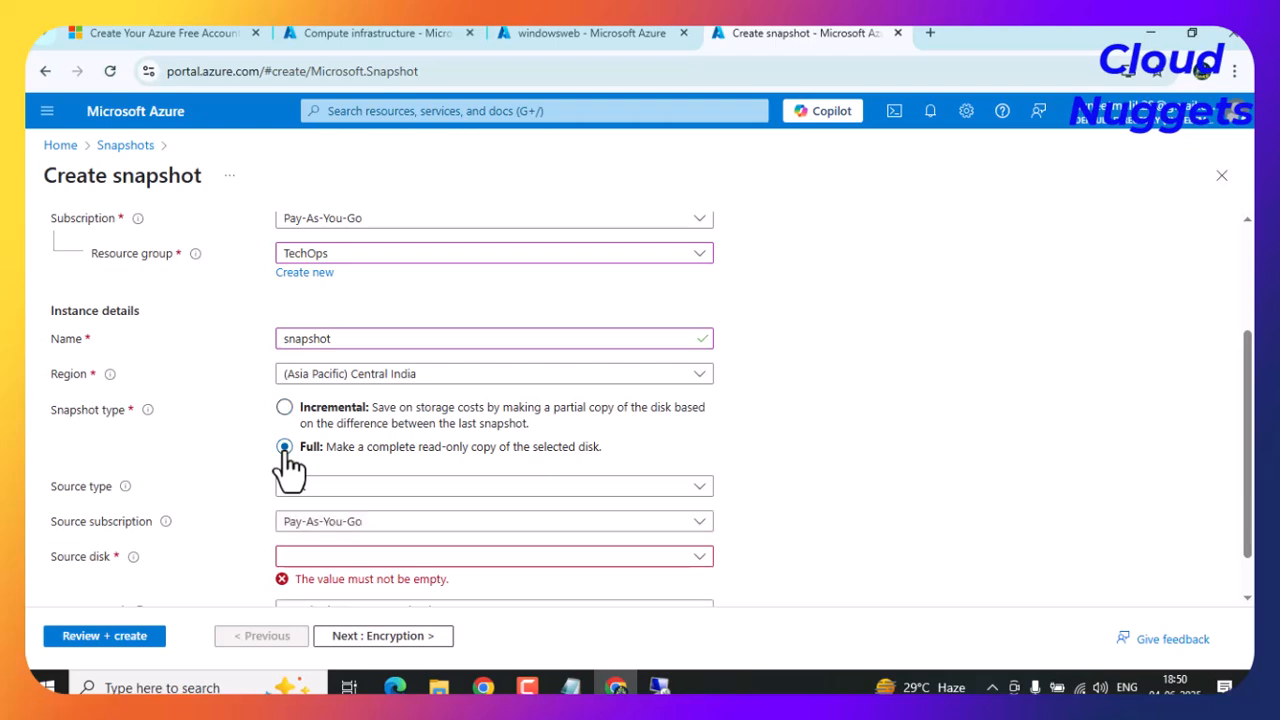
Examine the snapshot's source type and source disk choices alongside windowsweb's Disks page.
scroll(235, 441, down, 1)
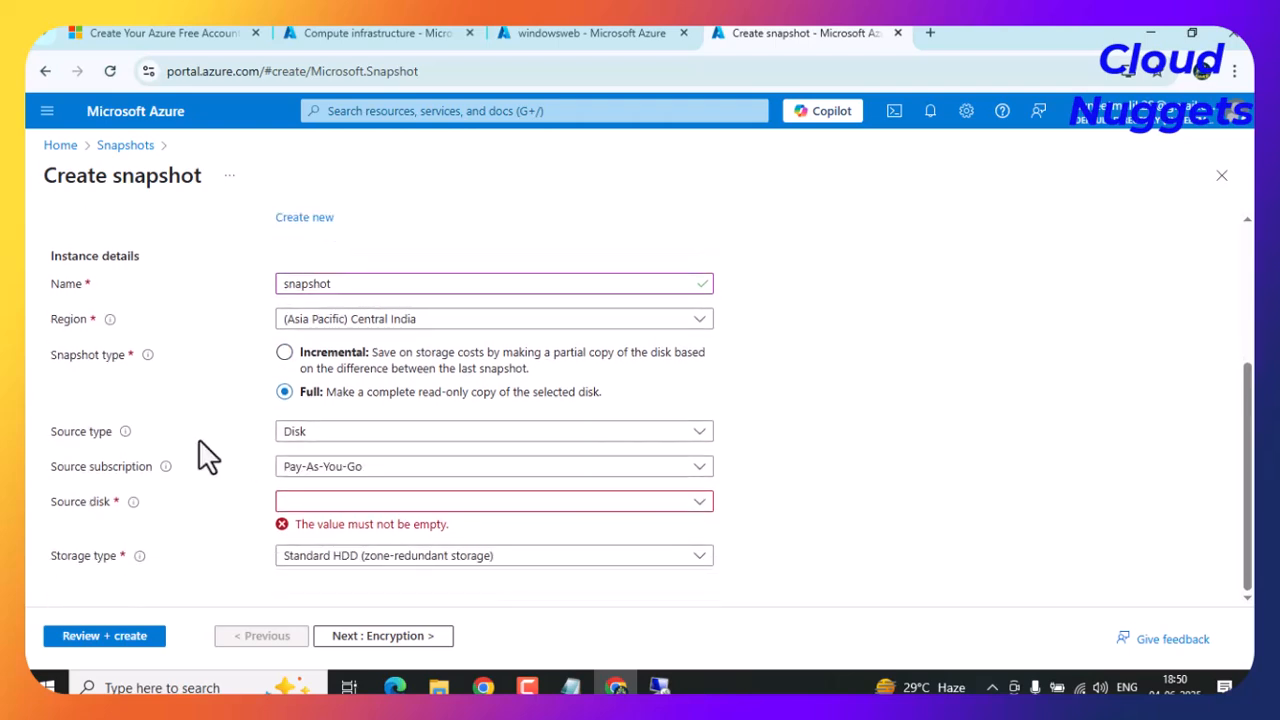
drag(63, 431, 100, 432)
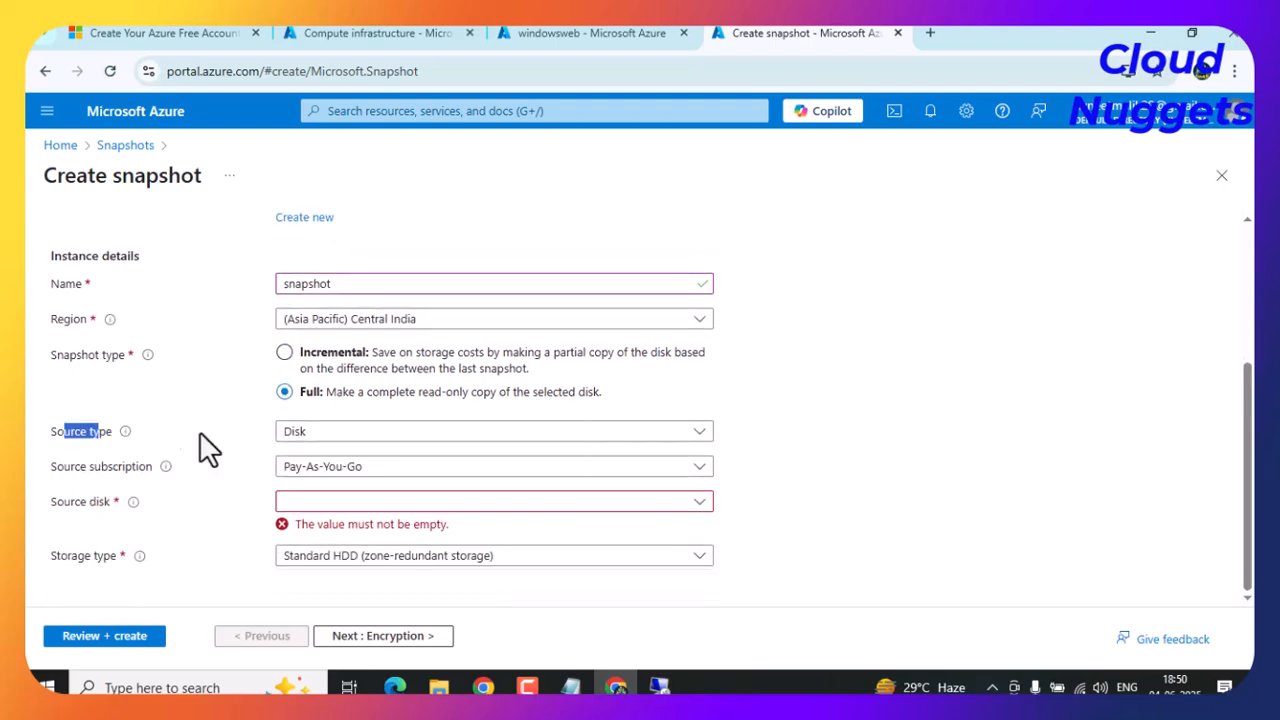
click(355, 435)
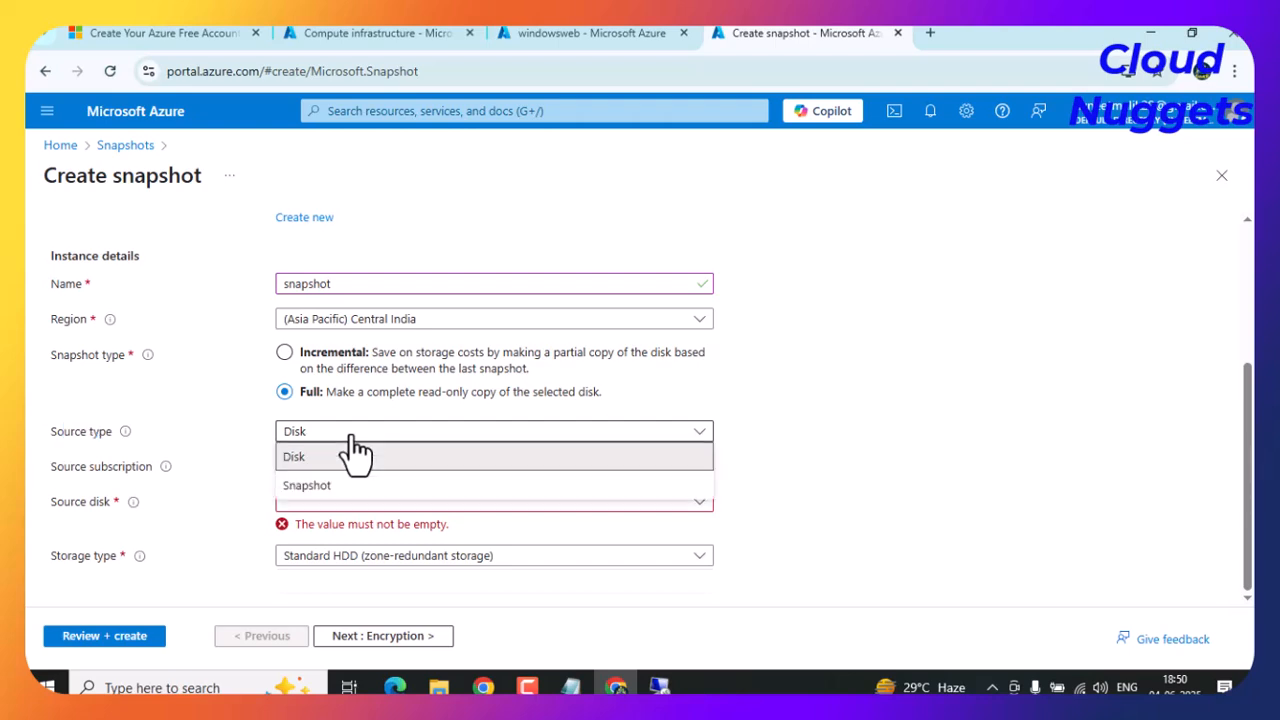
click(831, 414)
click(567, 33)
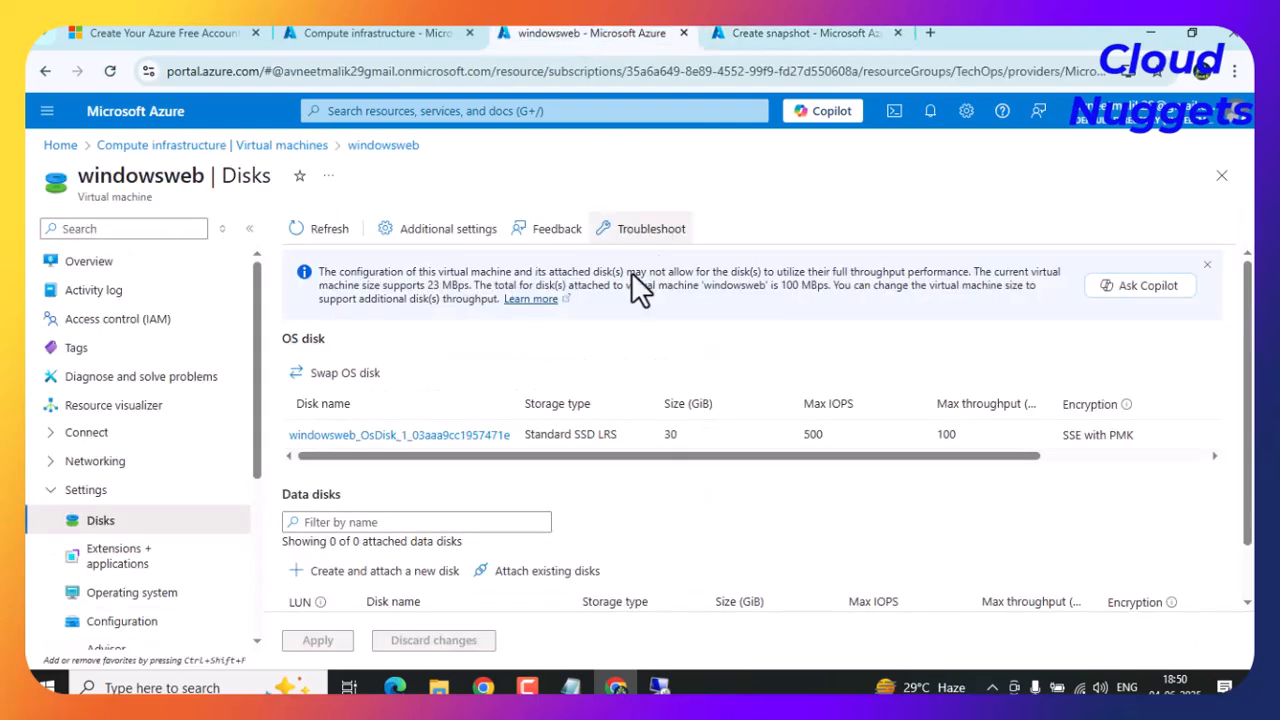
click(780, 33)
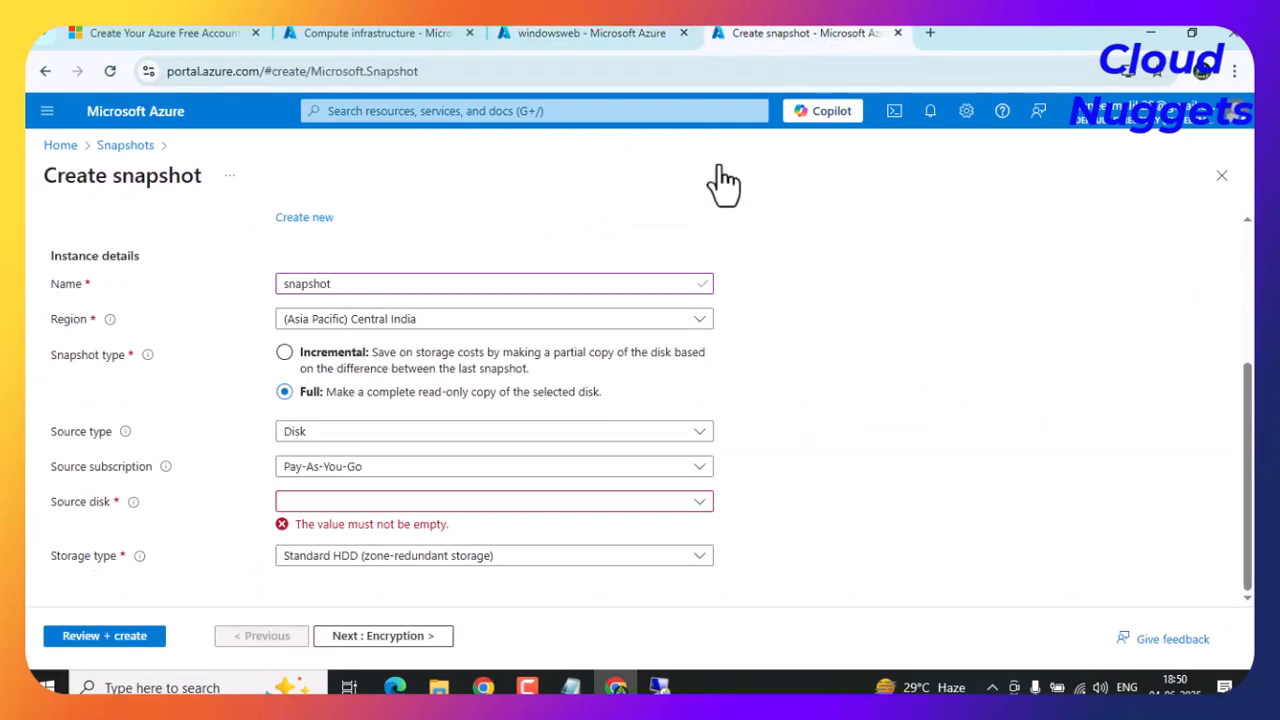
click(370, 503)
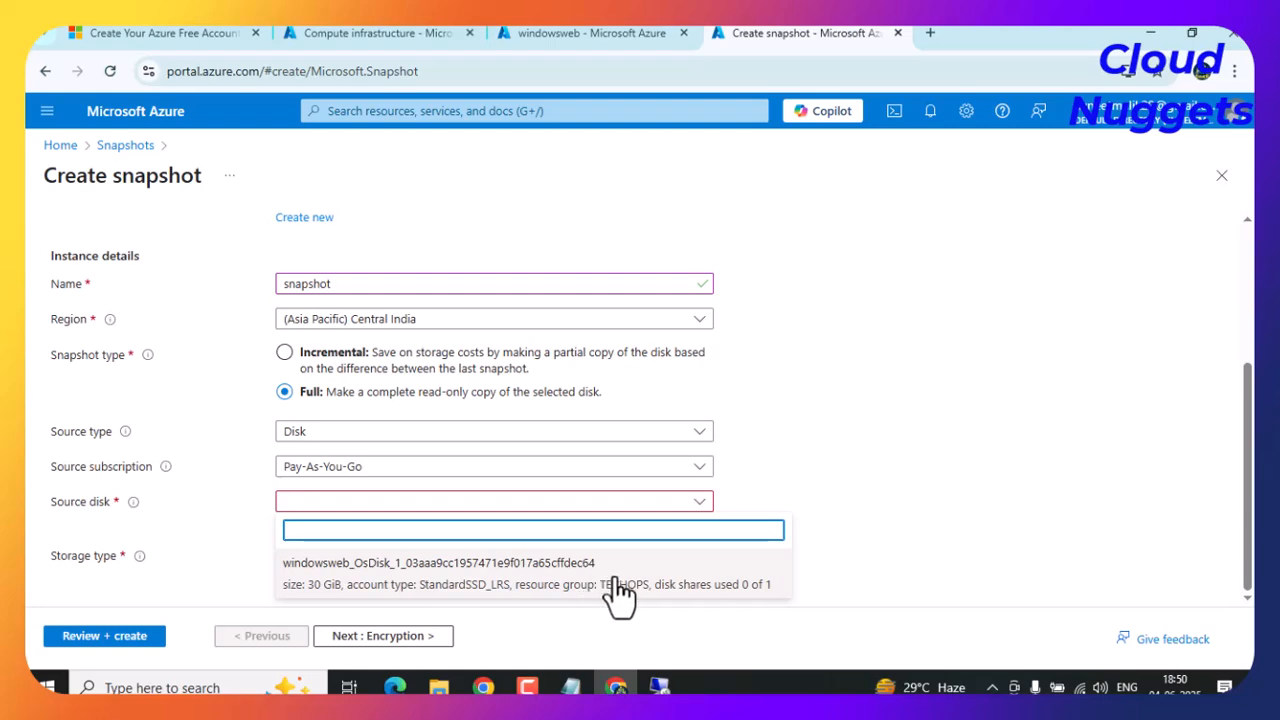
click(837, 491)
Copy the OS disk name from windowsweb's Disks page and select that disk as the snapshot's source disk.
click(575, 35)
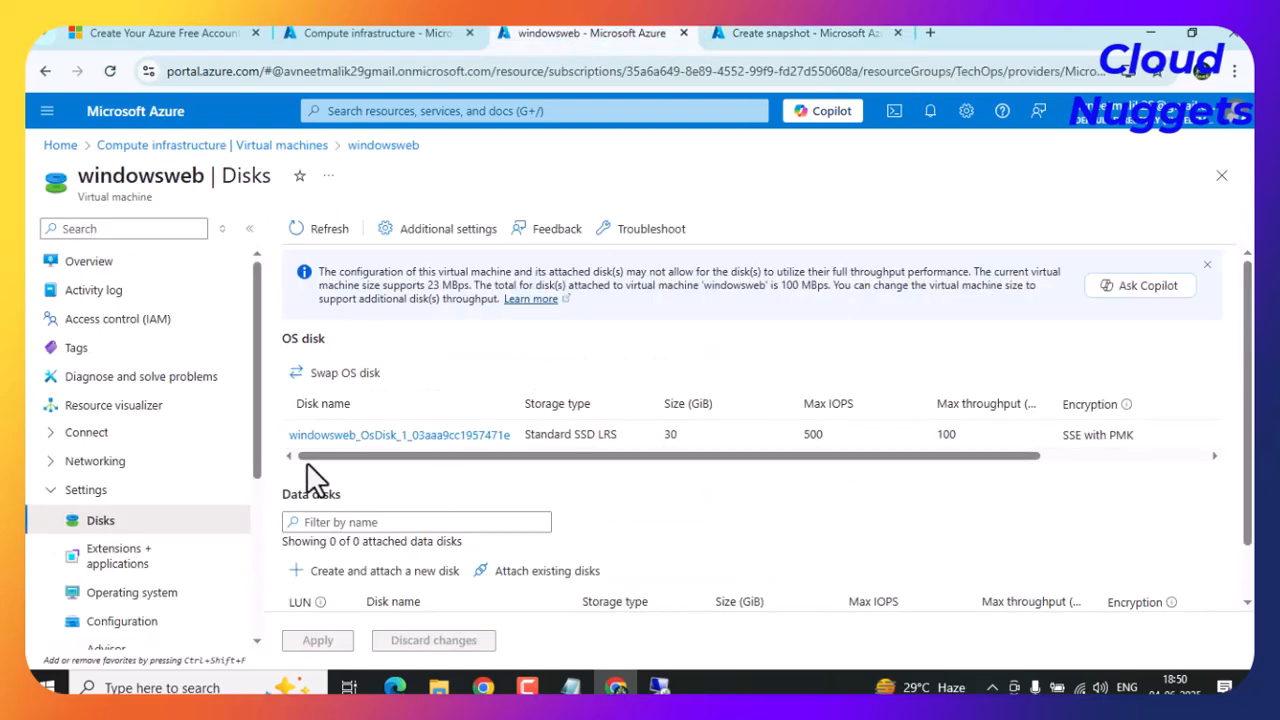
drag(524, 434, 291, 449)
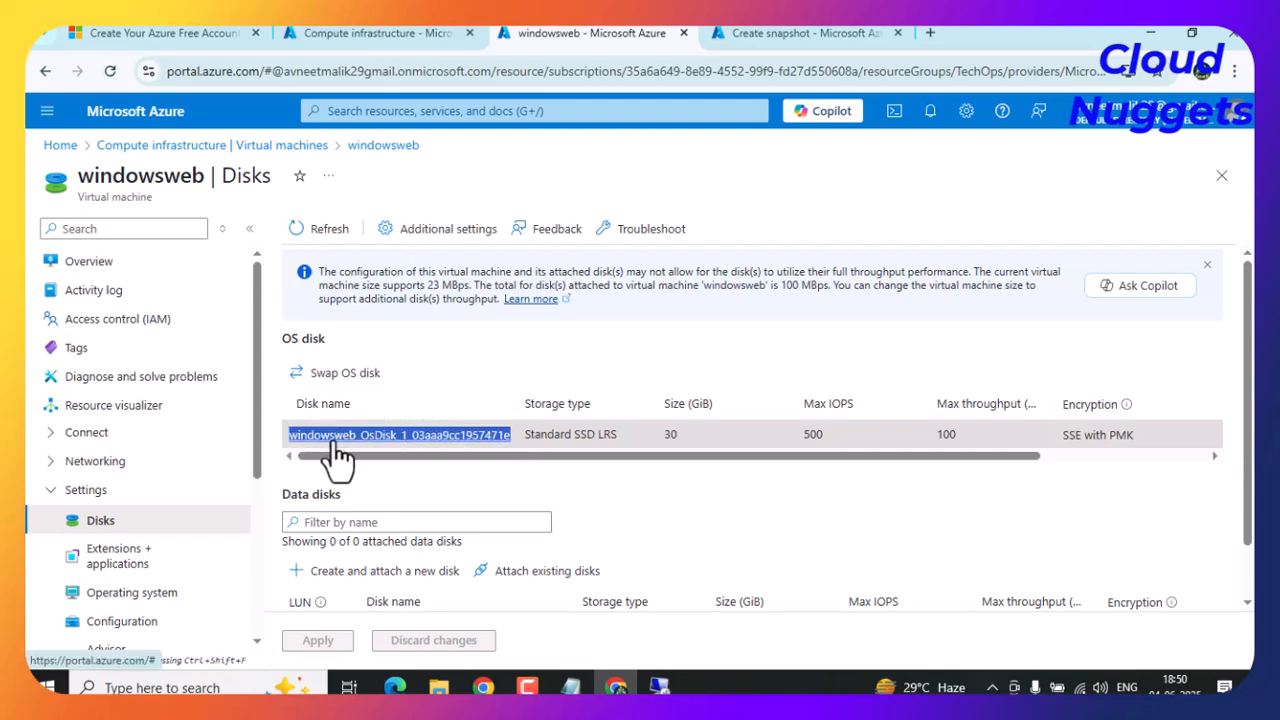
click(770, 33)
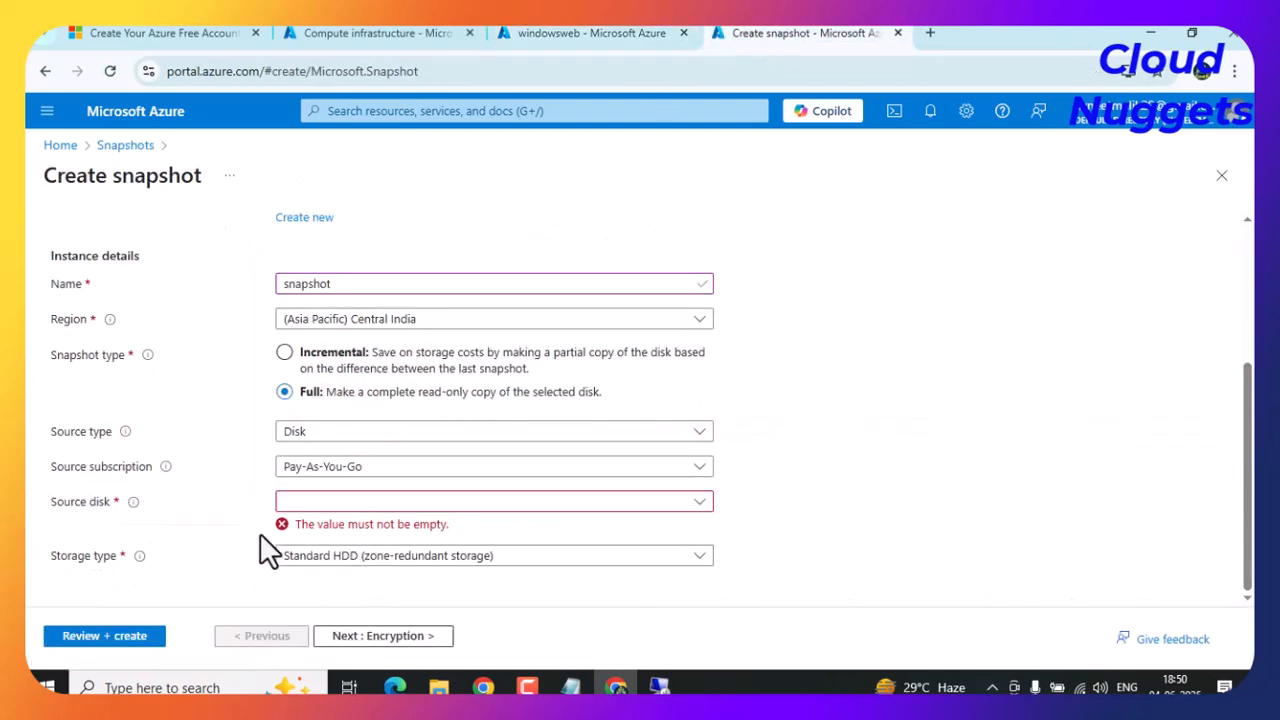
click(357, 503)
text(windowsweb_OsDisk_1_03aaa9cc1957471e9f017a65cffdec64)
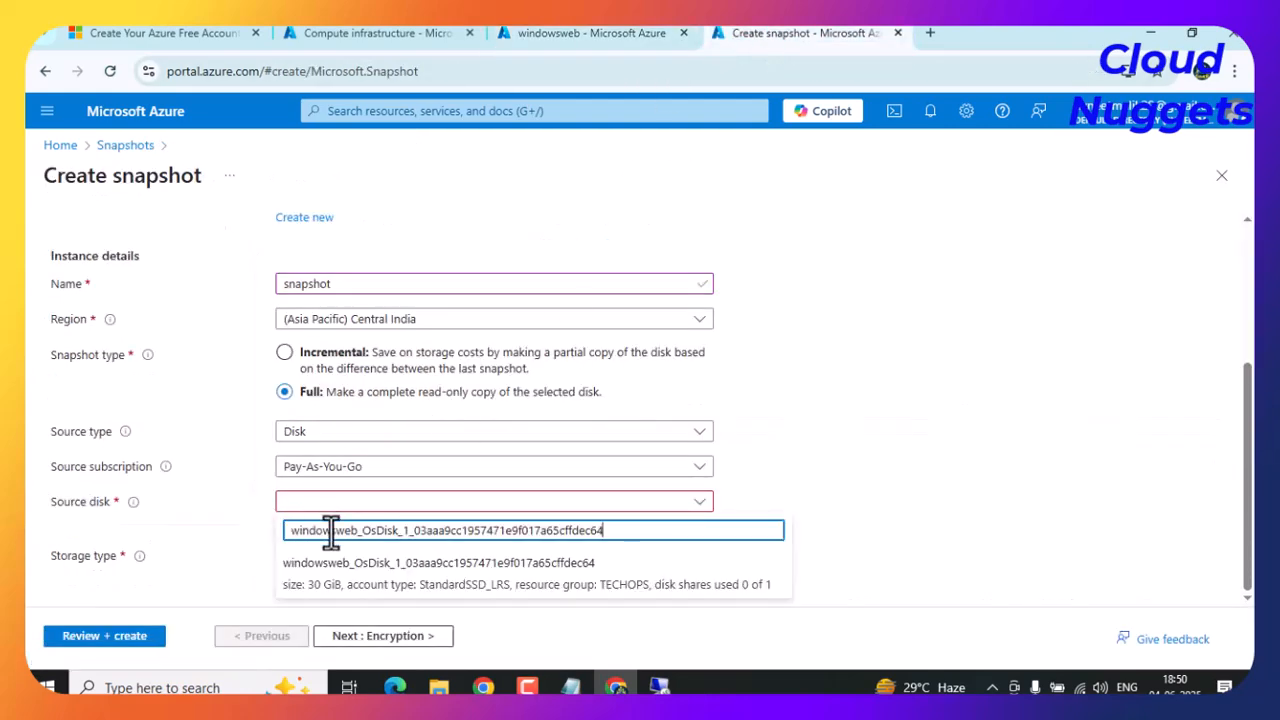
click(412, 575)
Review the snapshot's remaining settings and validation summary, and create the snapshot.
scroll(848, 495, down, 3)
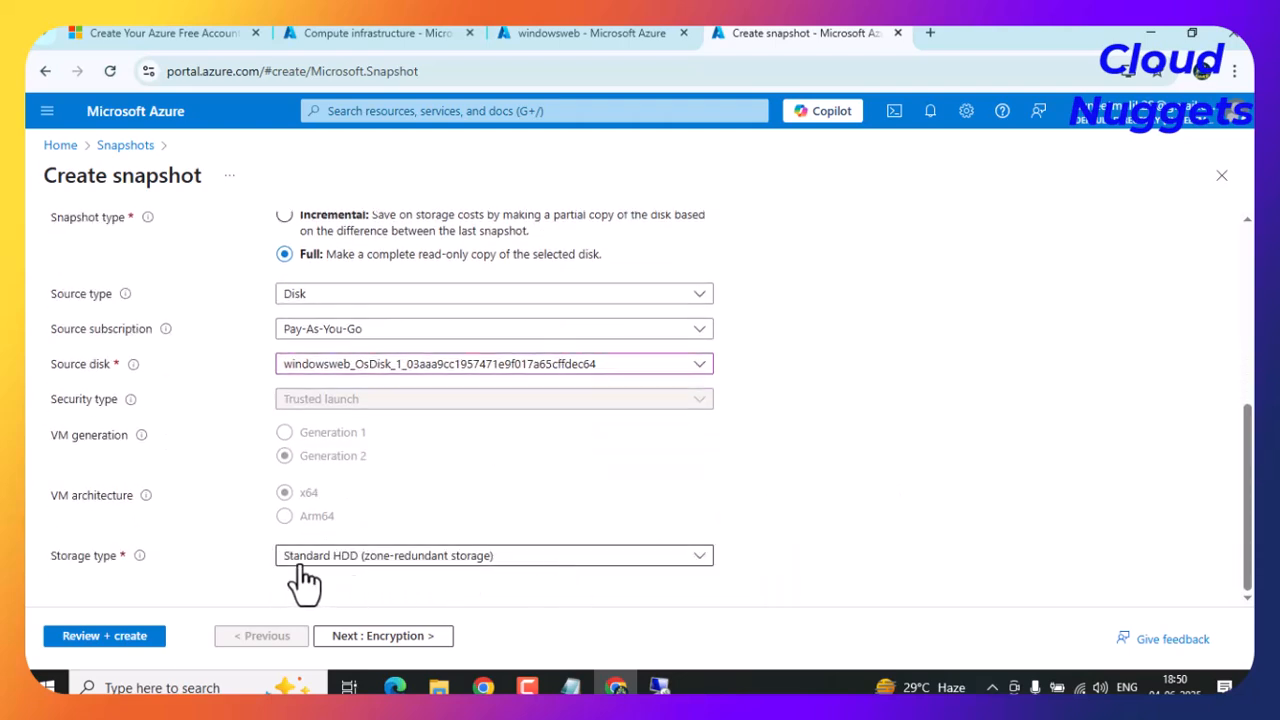
click(148, 634)
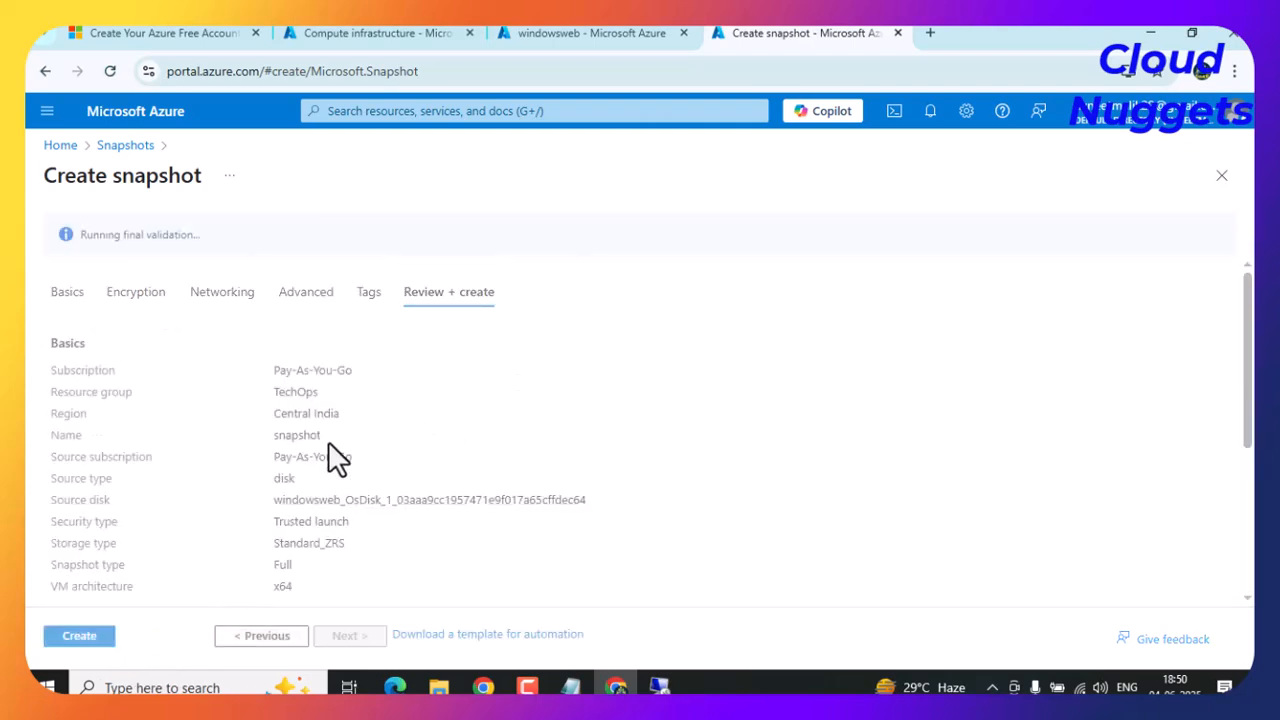
scroll(334, 470, down, 3)
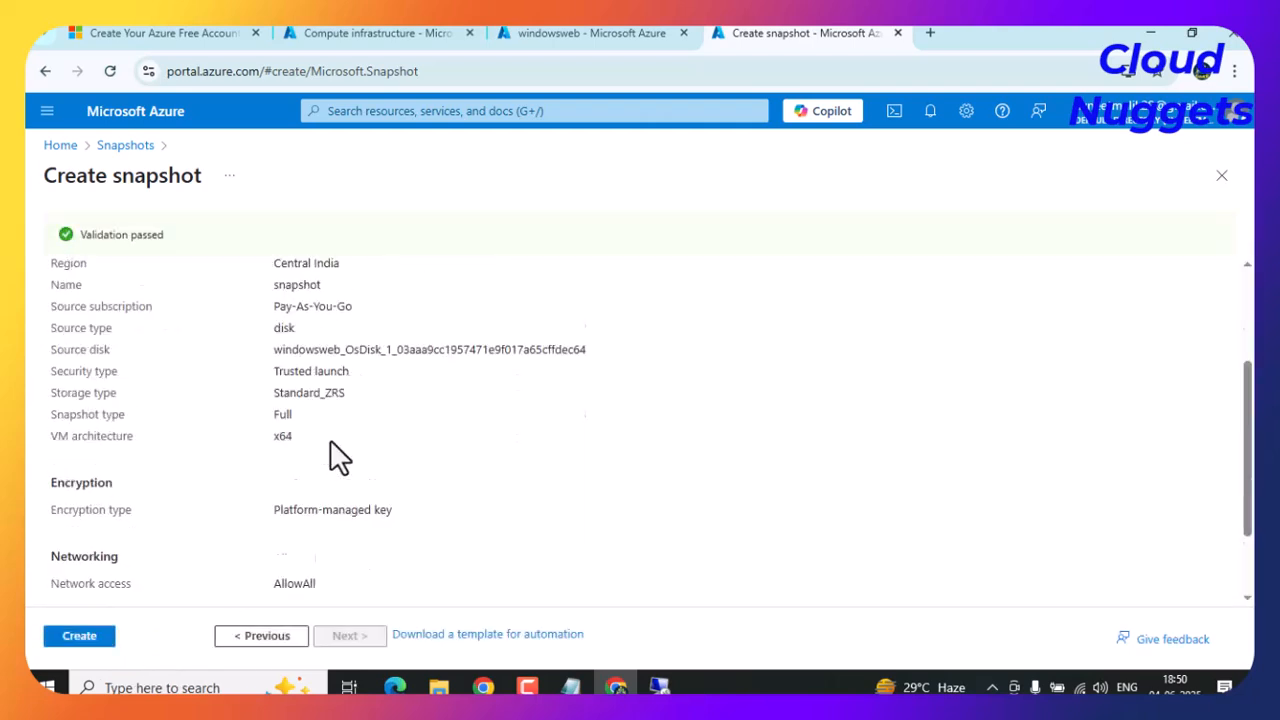
click(84, 638)
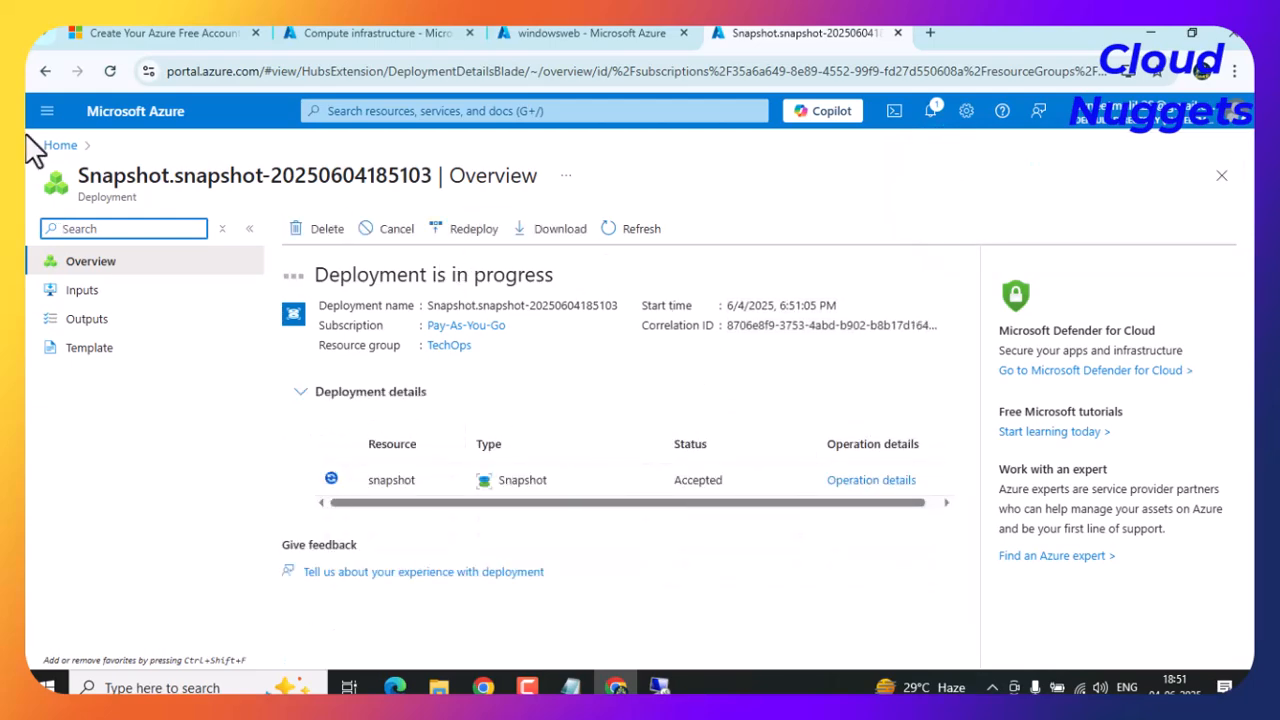
Switch to Notepad and look over the topics on taking a snapshot and creating a custom AMI.
click(557, 38)
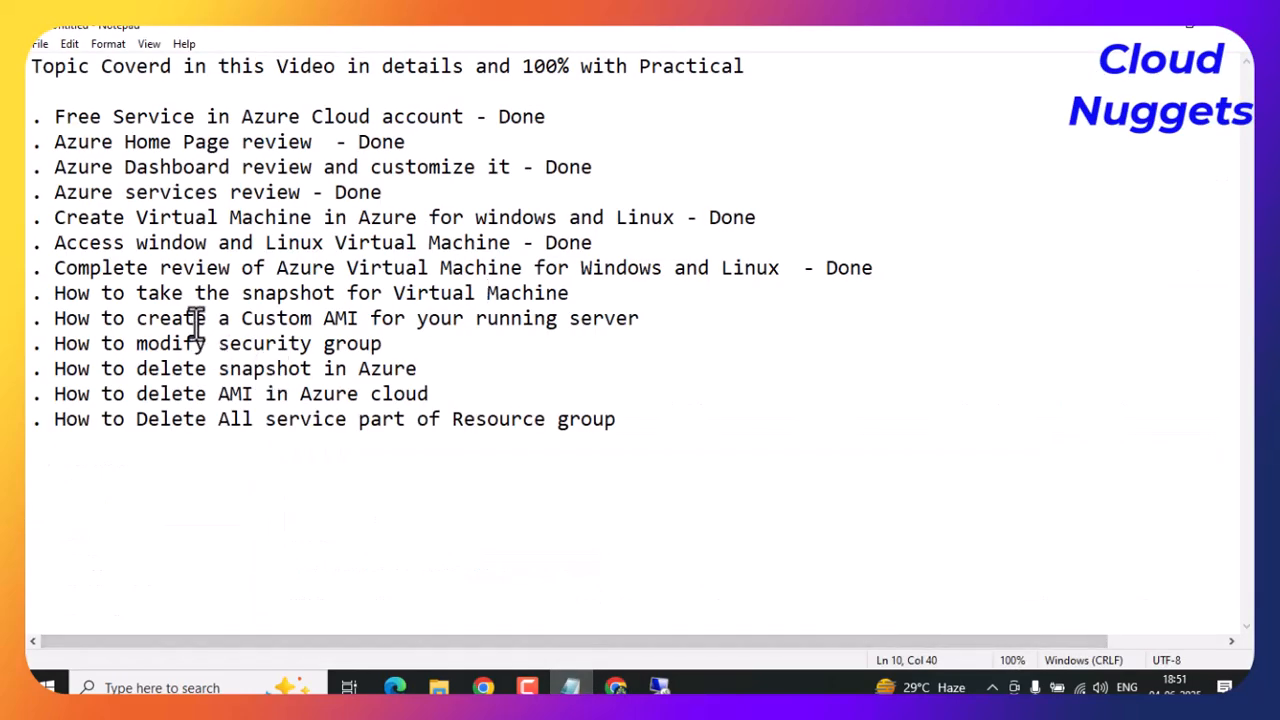
drag(136, 292, 580, 290)
click(582, 292)
drag(182, 318, 651, 323)
click(651, 318)
Switch to the browser and start capturing an image of the windowsweb virtual machine from its overview.
click(615, 687)
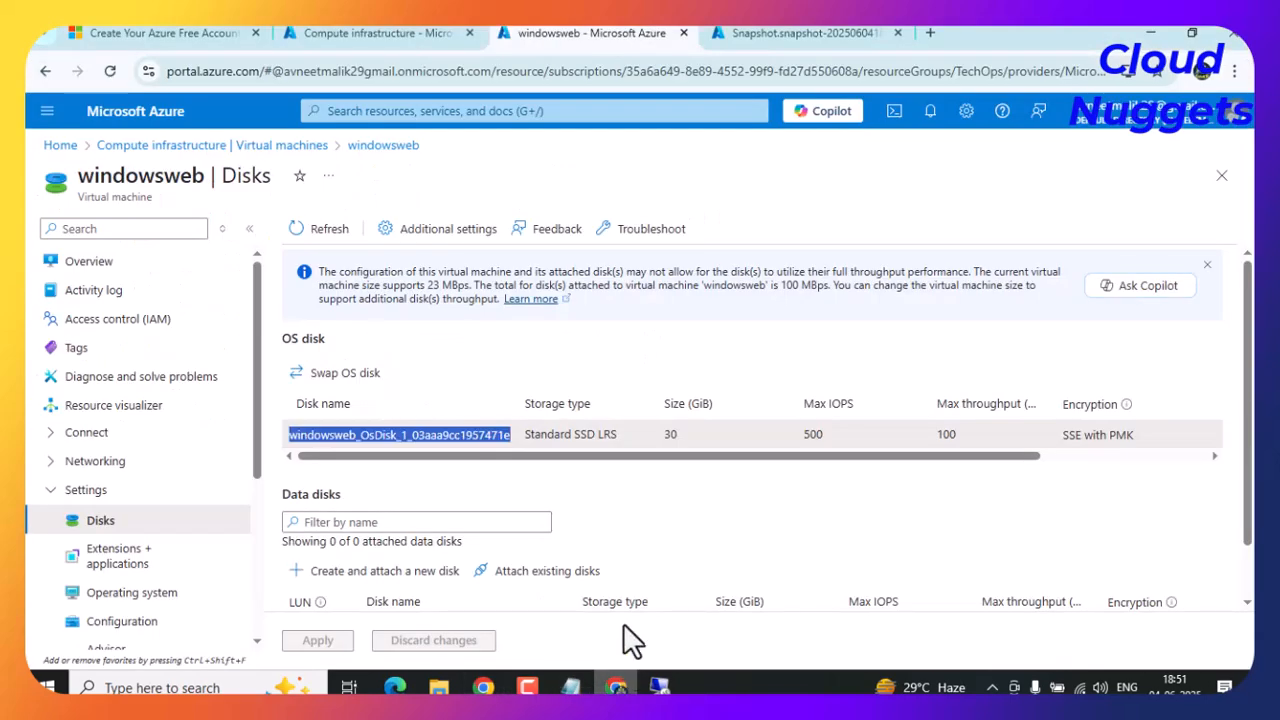
click(102, 262)
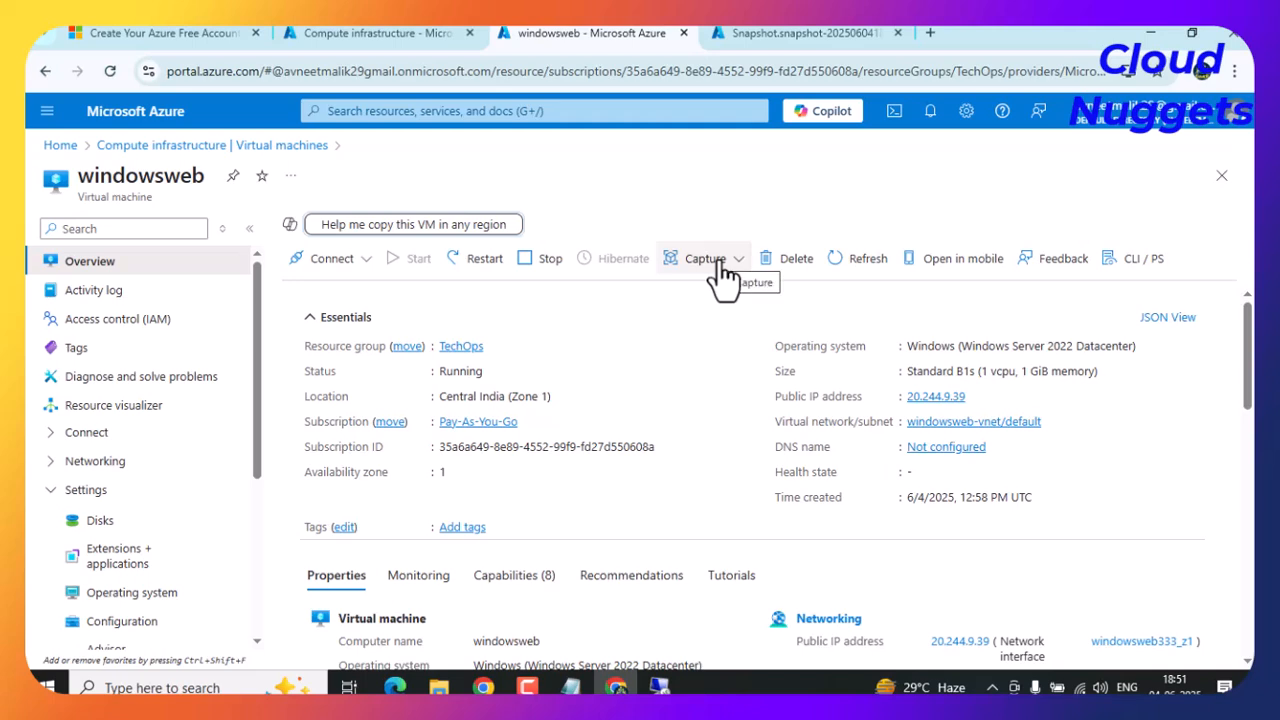
click(737, 262)
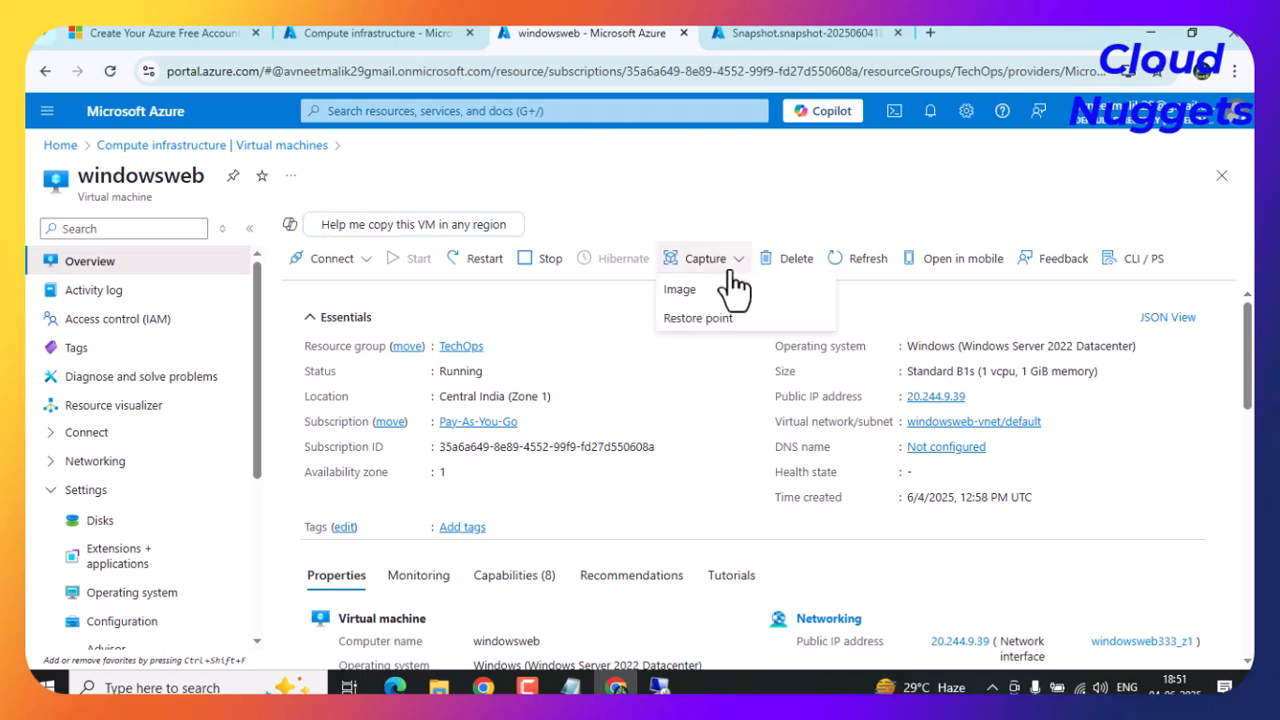
click(686, 292)
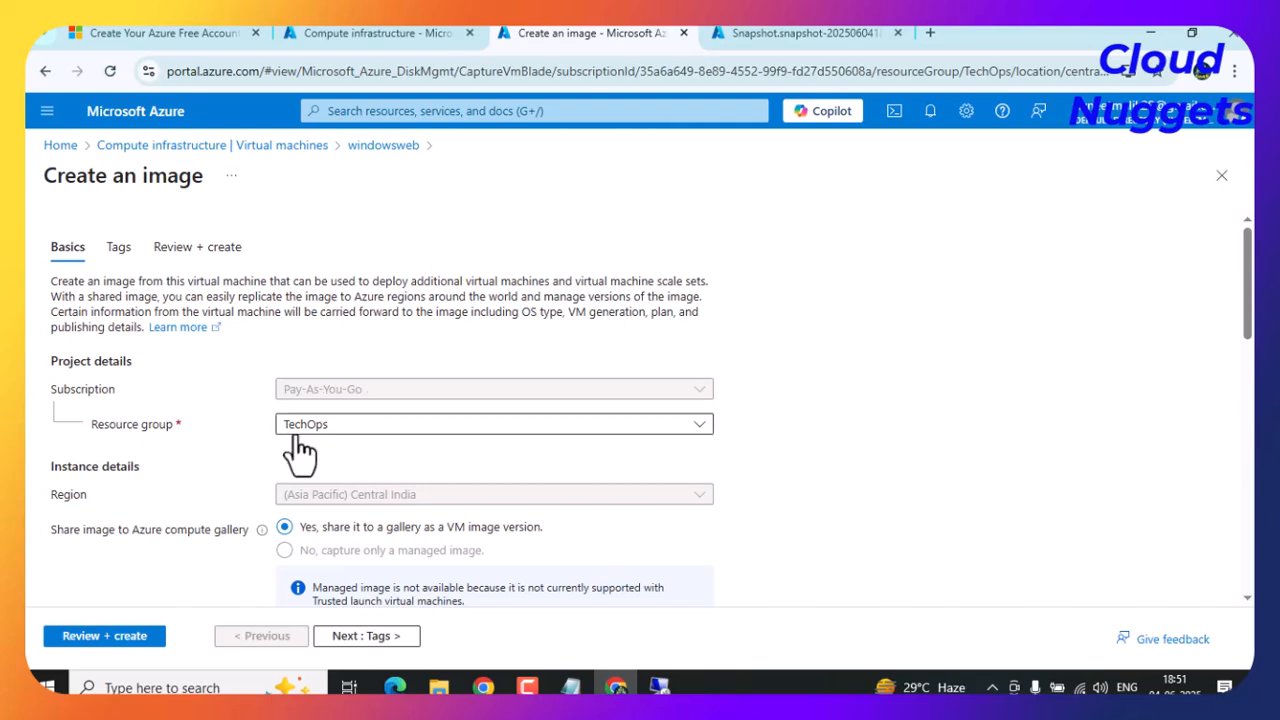
Try the option that automatically deletes the virtual machine after creating the image, and clear it again.
scroll(875, 515, down, 3)
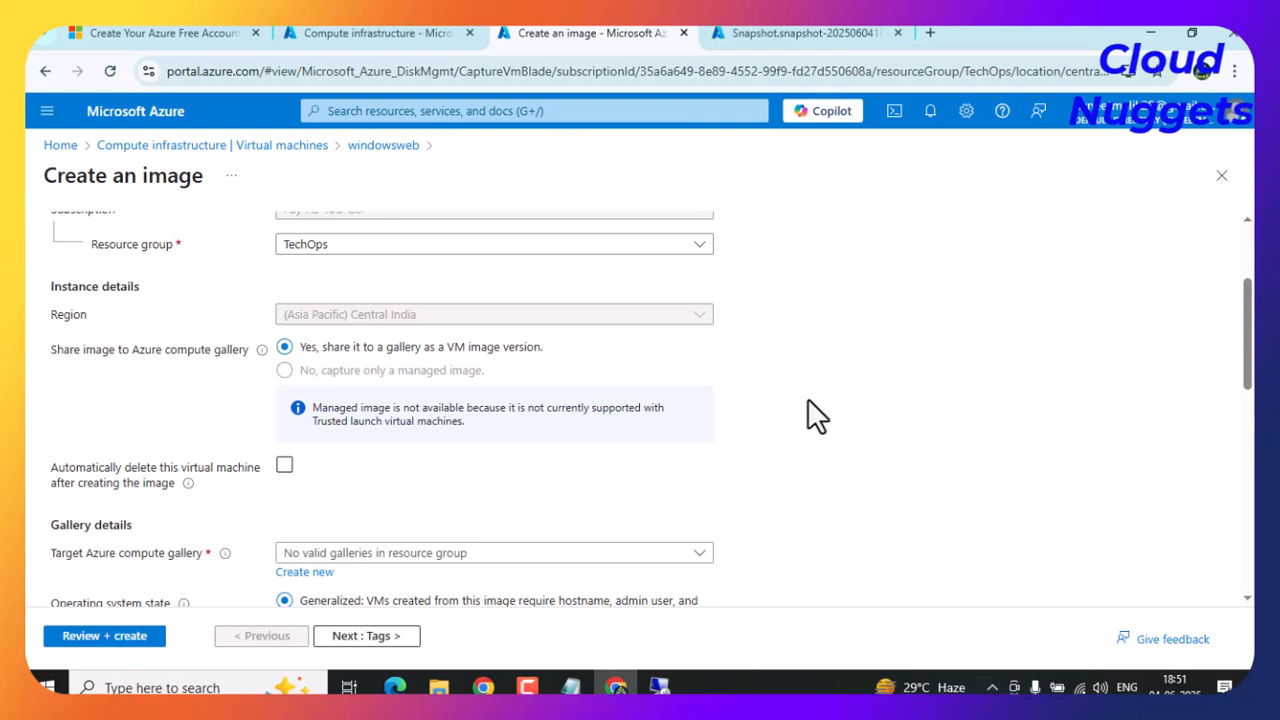
scroll(815, 418, down, 3)
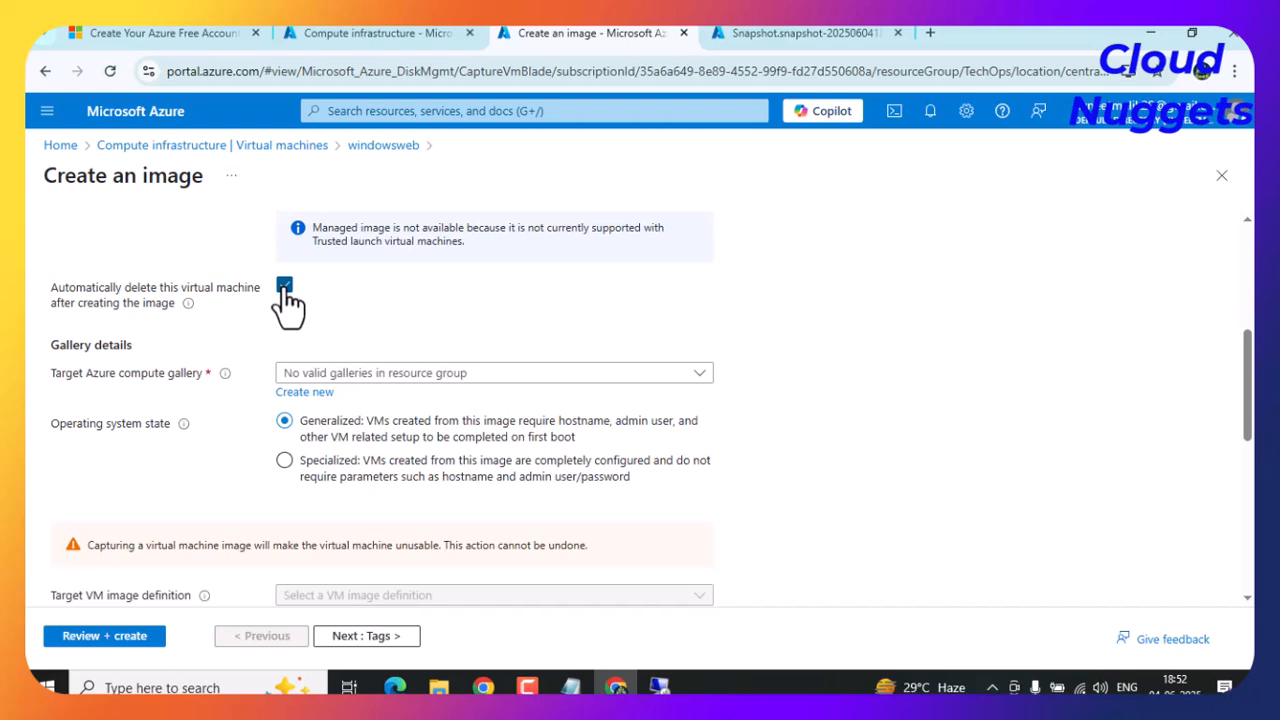
drag(96, 286, 199, 290)
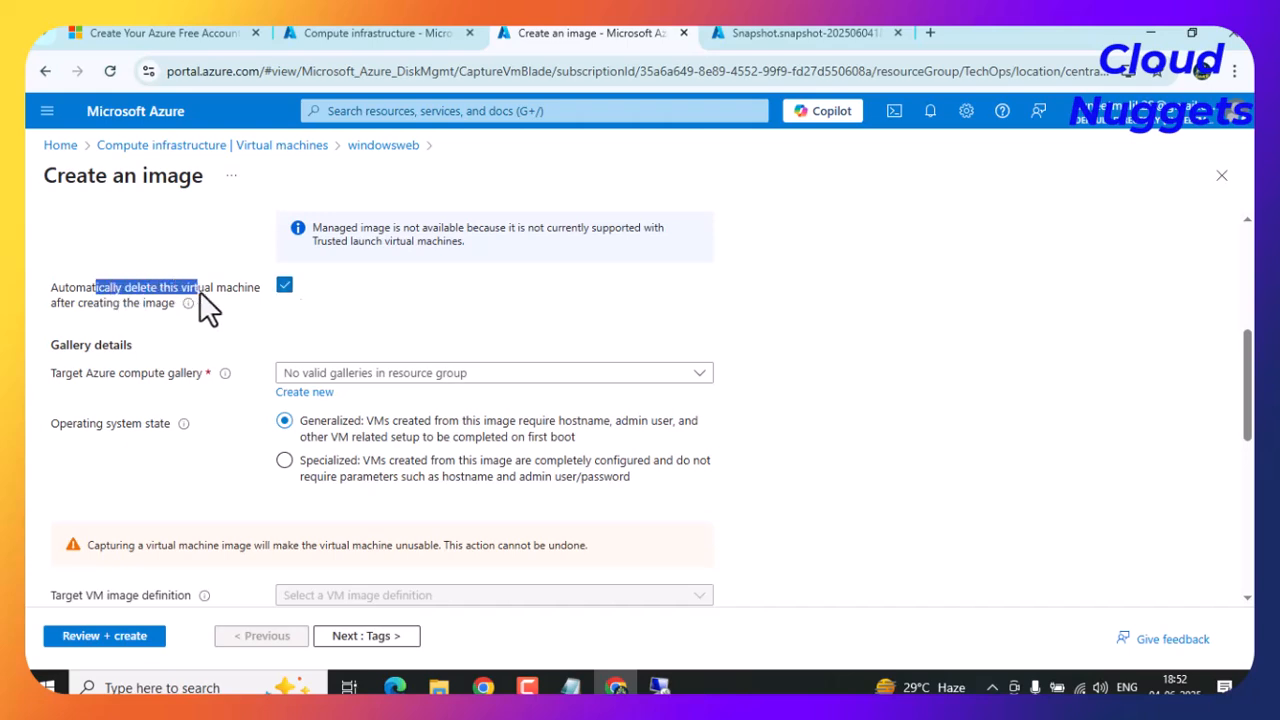
click(93, 303)
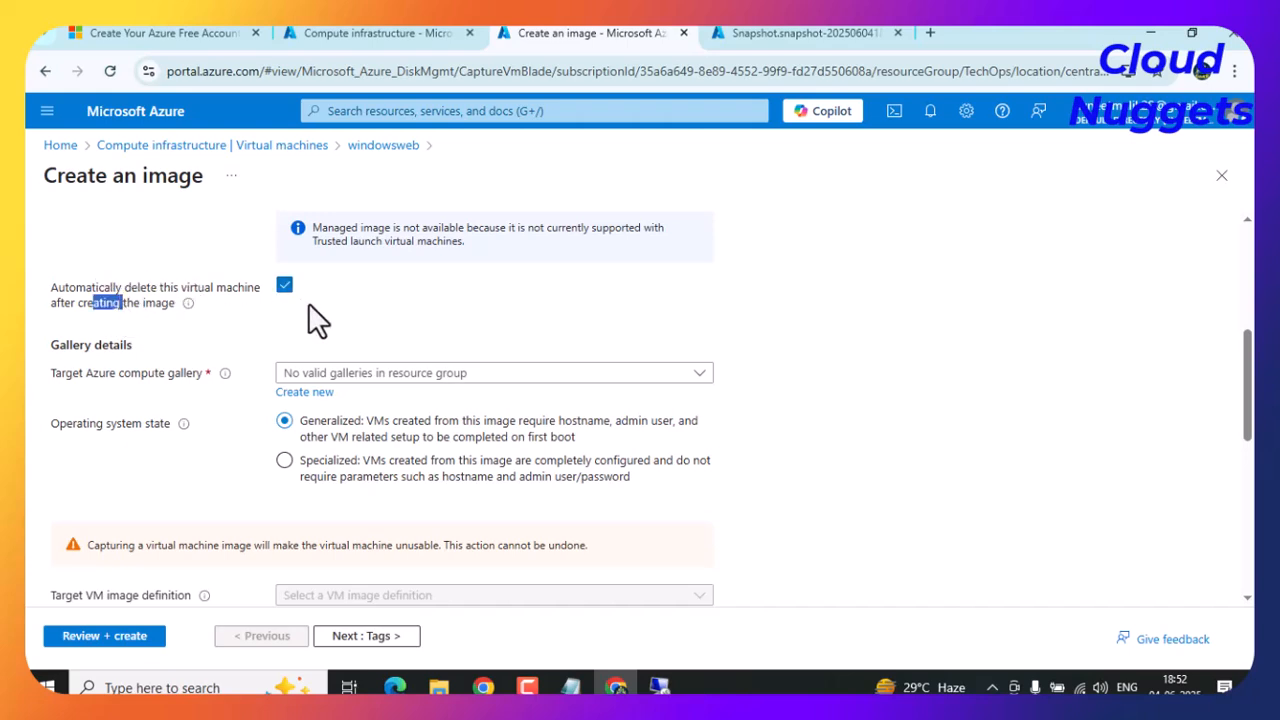
click(284, 286)
Create a new target Azure compute gallery named testimage for the image.
scroll(812, 352, down, 2)
scroll(815, 358, up, 1)
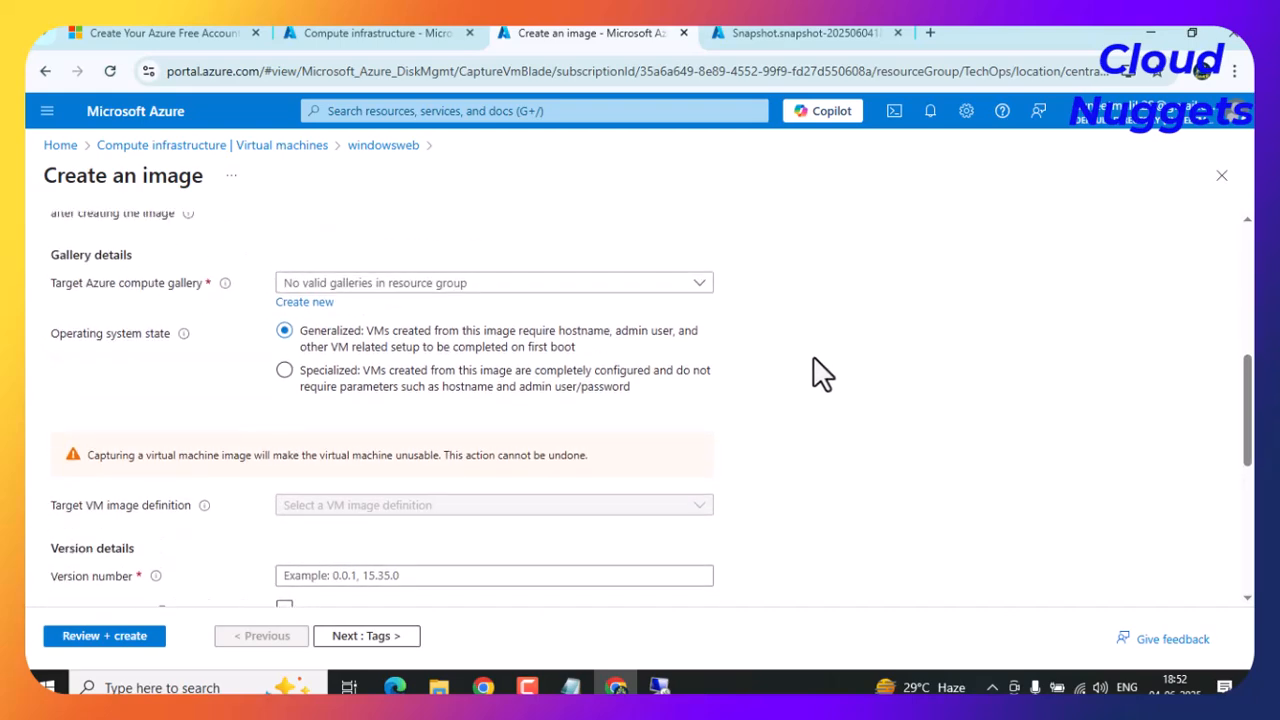
drag(72, 289, 146, 291)
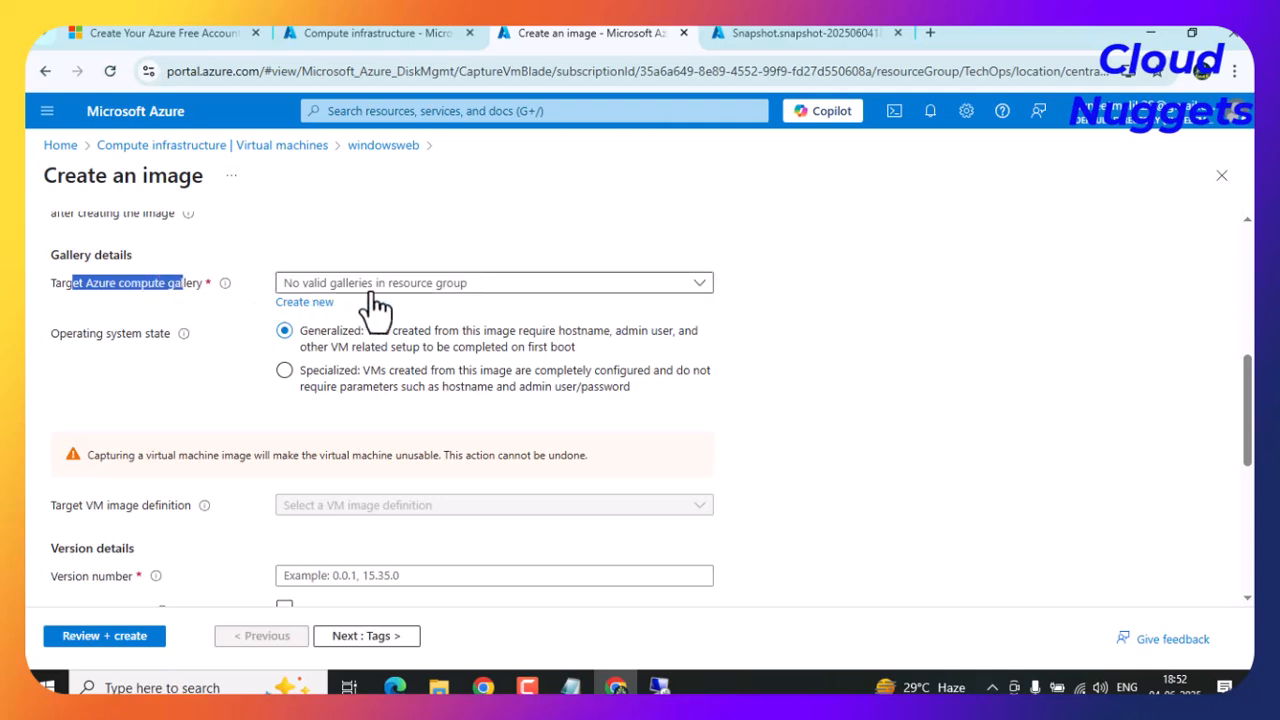
click(459, 296)
click(460, 290)
click(464, 236)
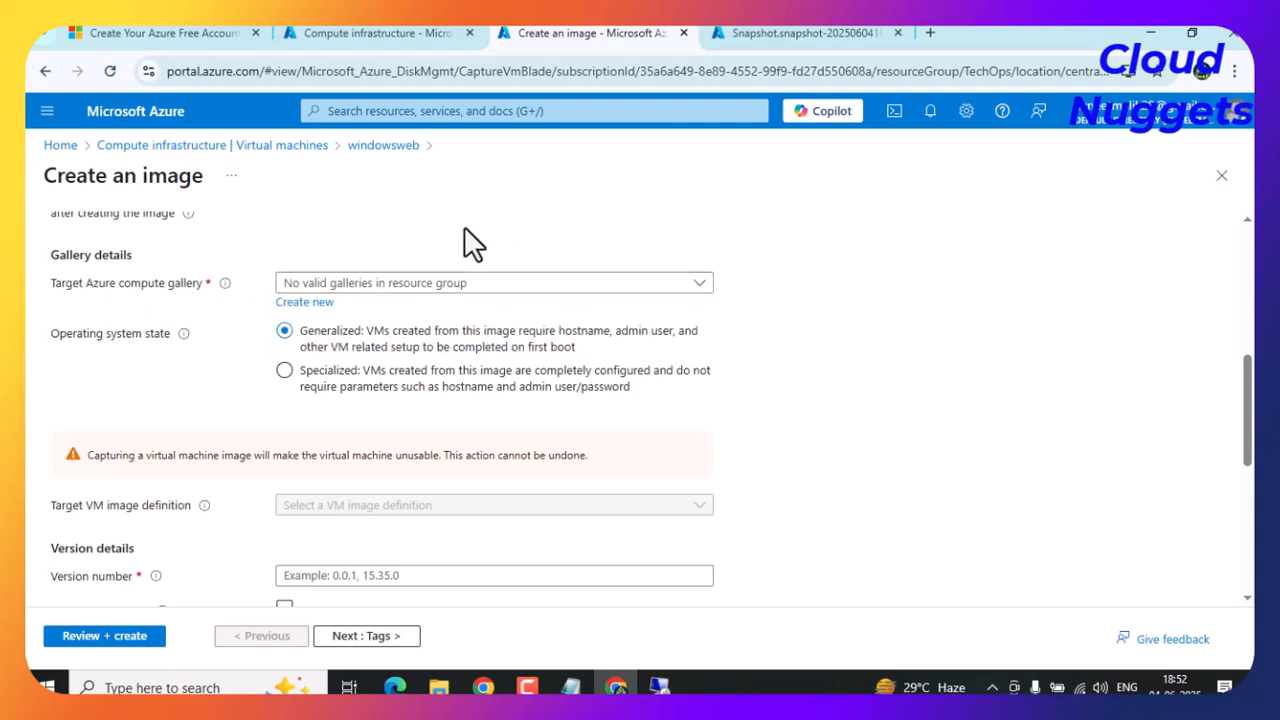
click(304, 302)
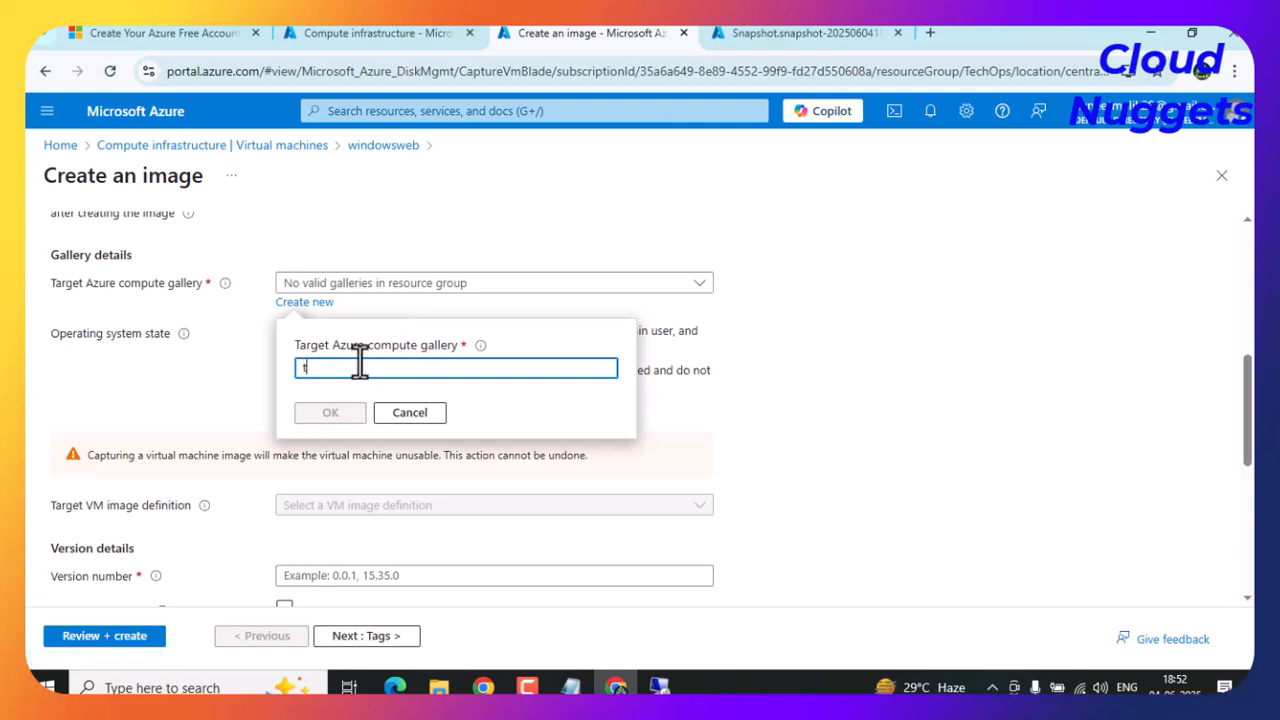
text(testimage)
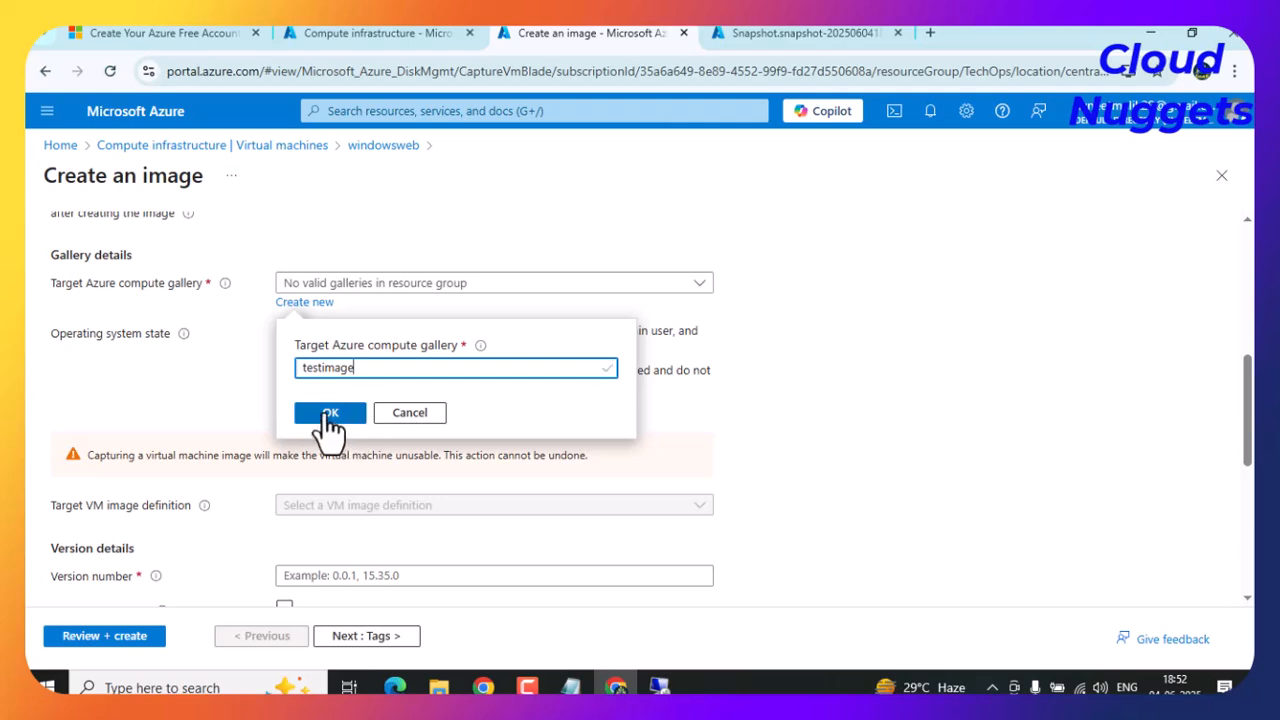
click(326, 412)
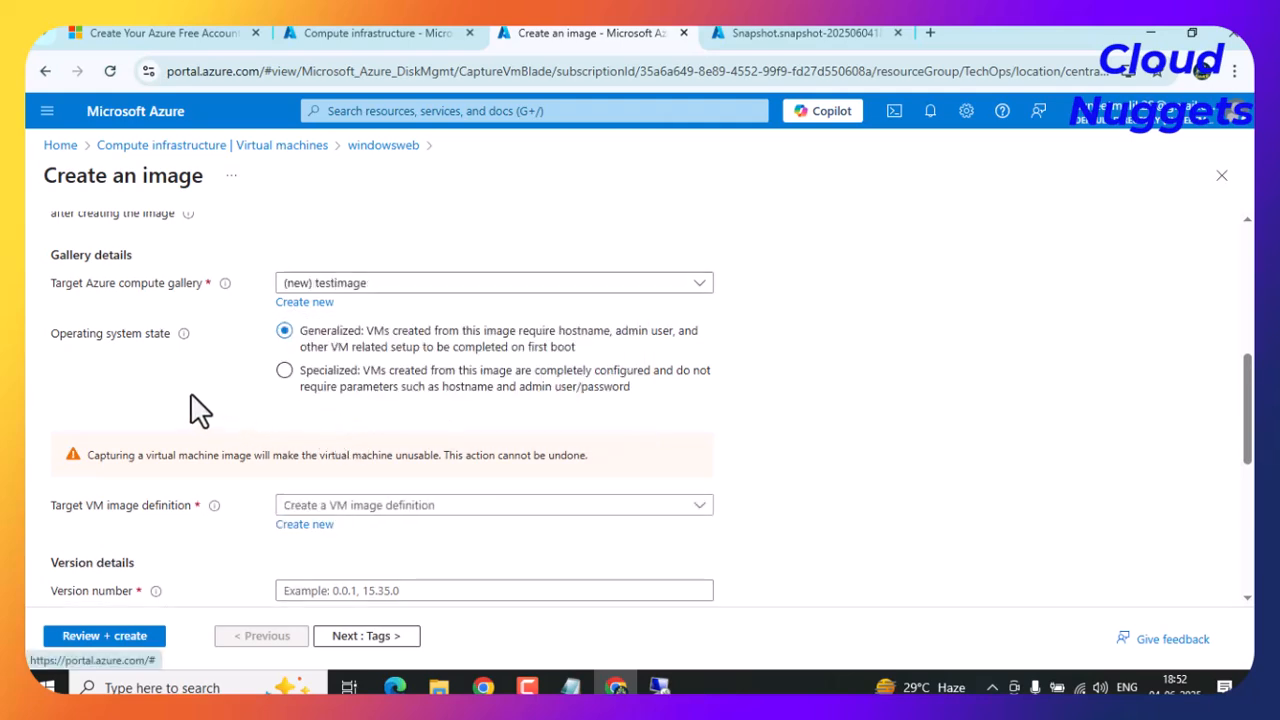
Try the Specialized operating system state and set the image back to Generalized.
drag(72, 336, 172, 337)
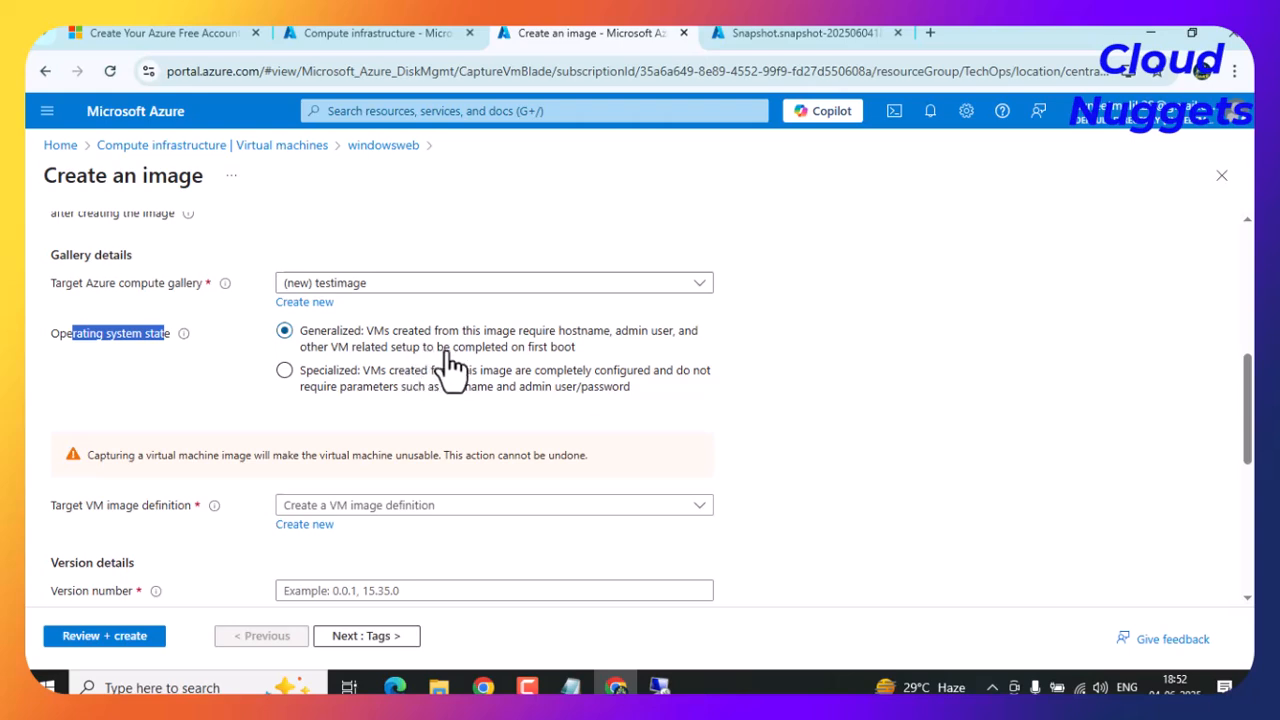
click(835, 350)
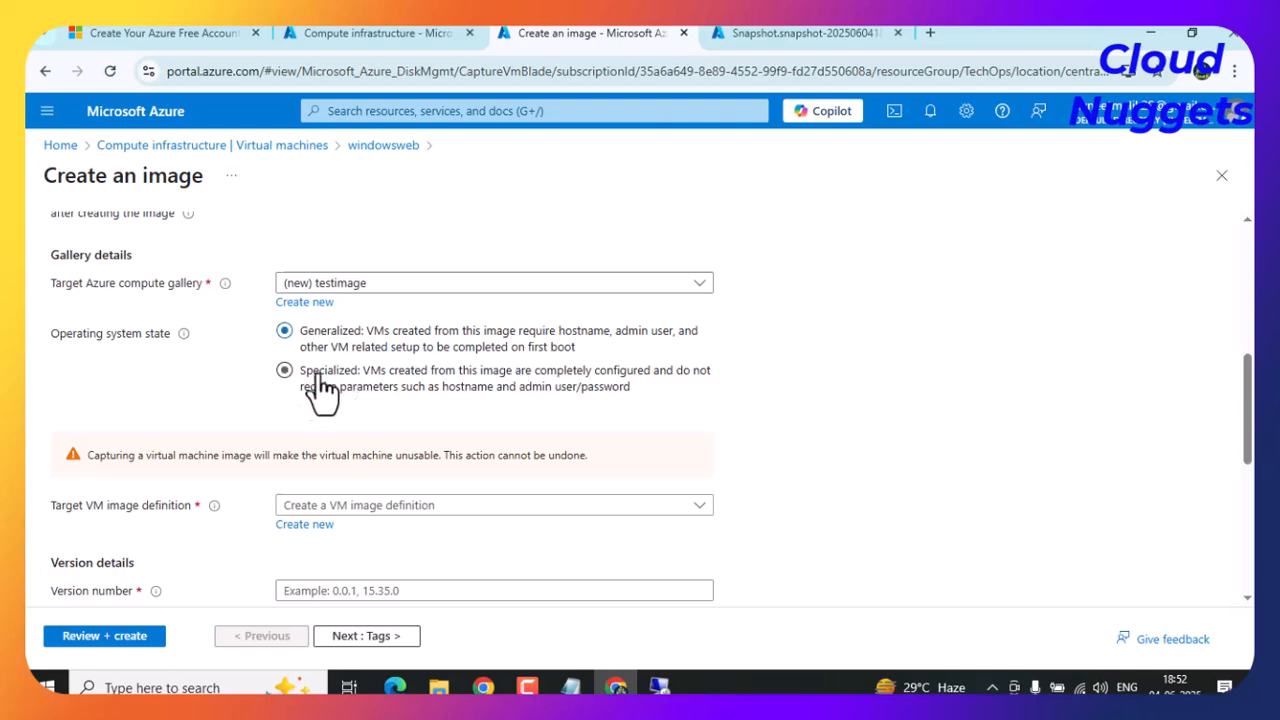
click(284, 372)
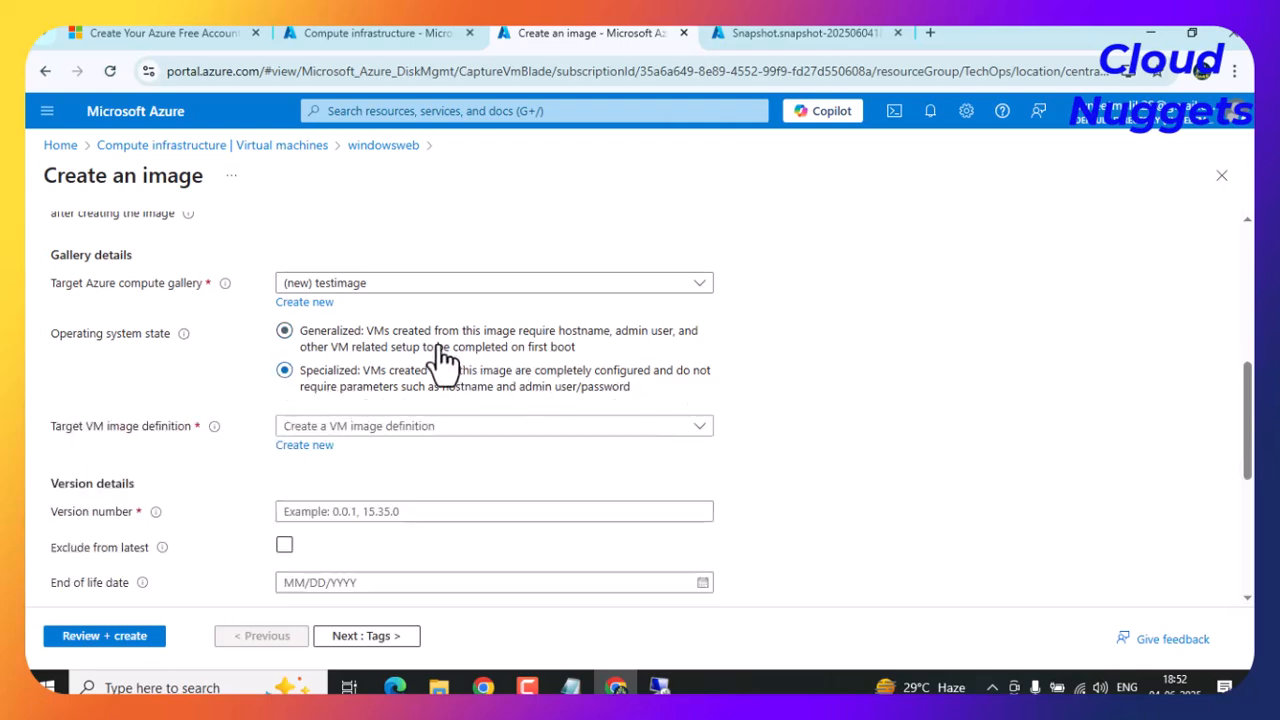
click(325, 345)
drag(512, 348, 578, 350)
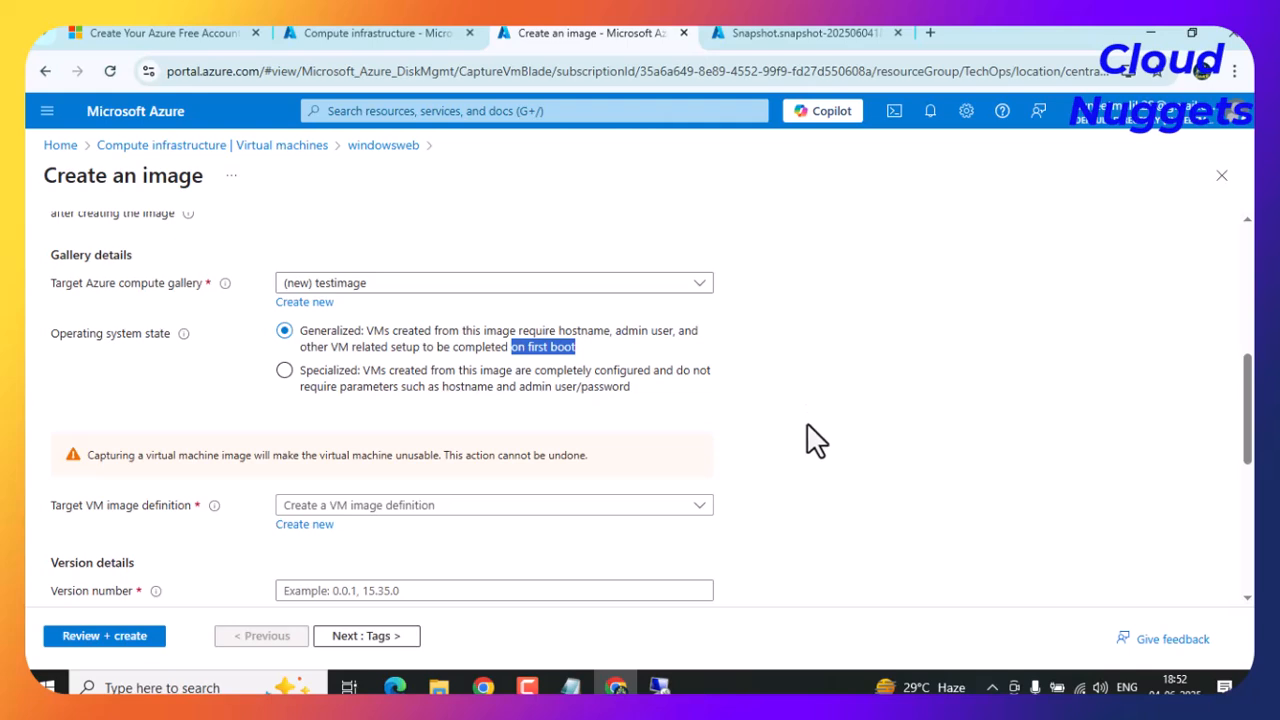
Create a target VM image definition named custome, keeping the x64 architecture and the prefilled publisher, offer and SKU.
scroll(814, 442, down, 2)
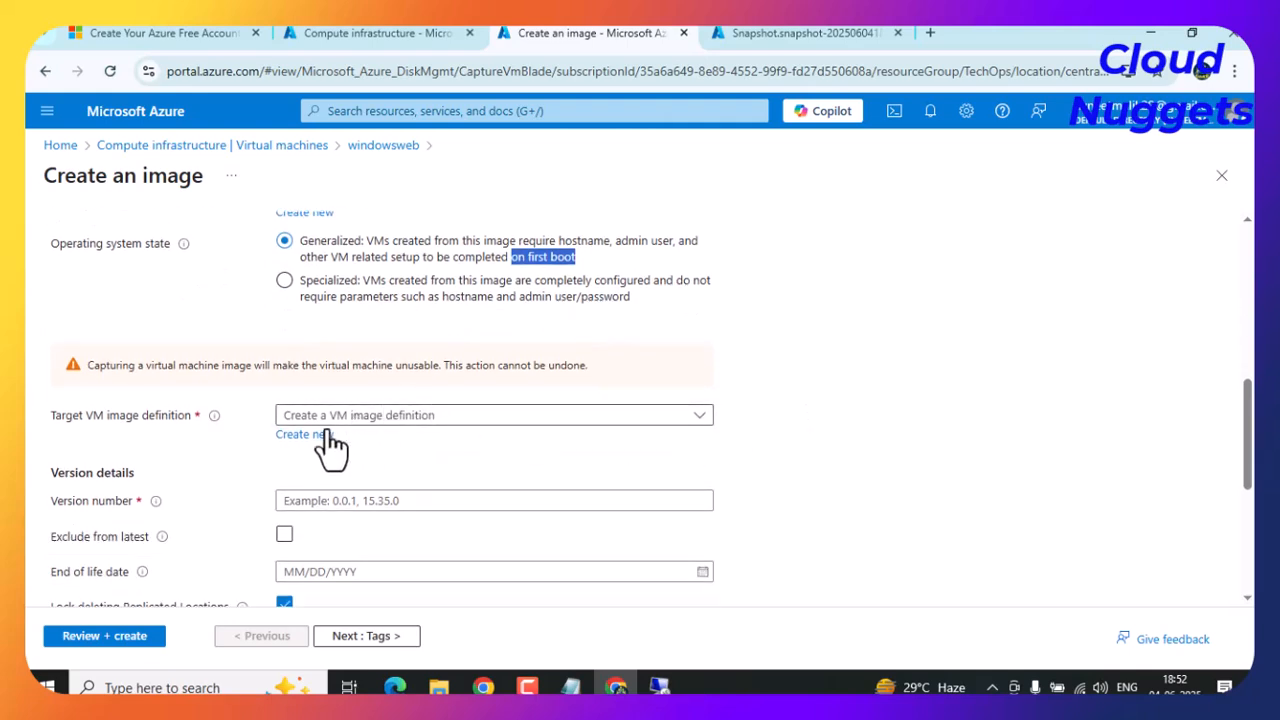
drag(66, 415, 155, 419)
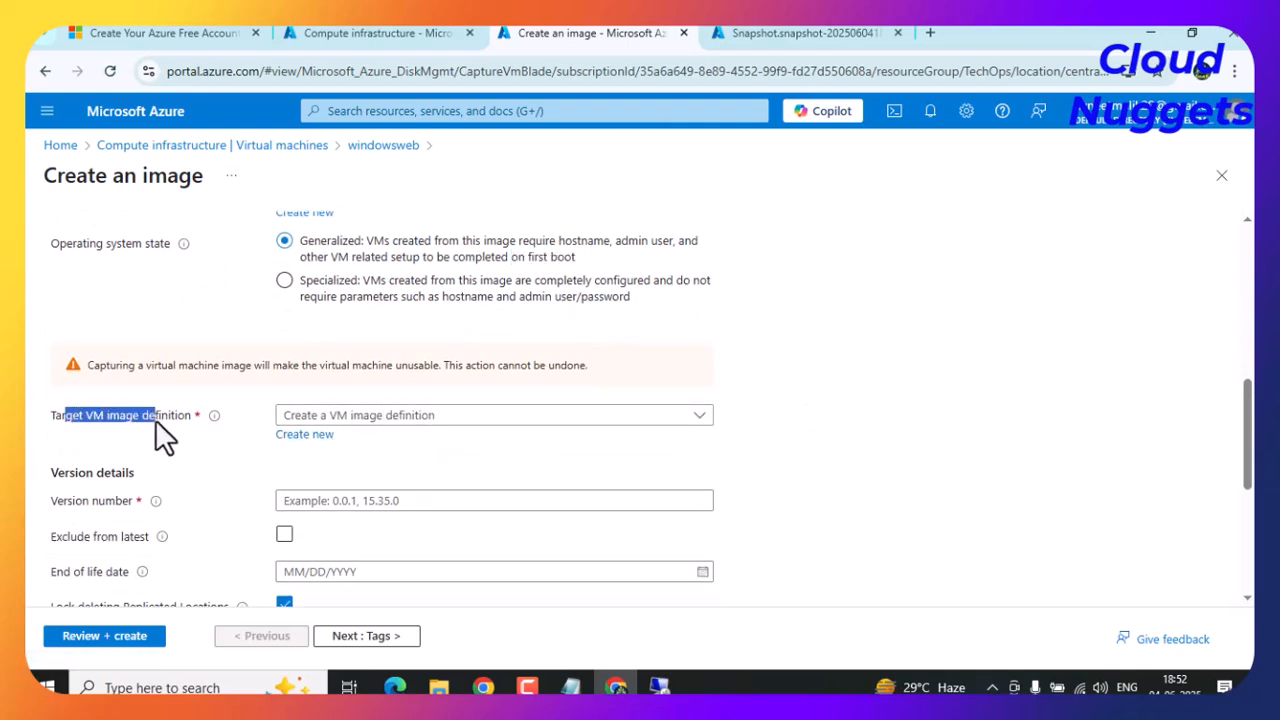
click(290, 436)
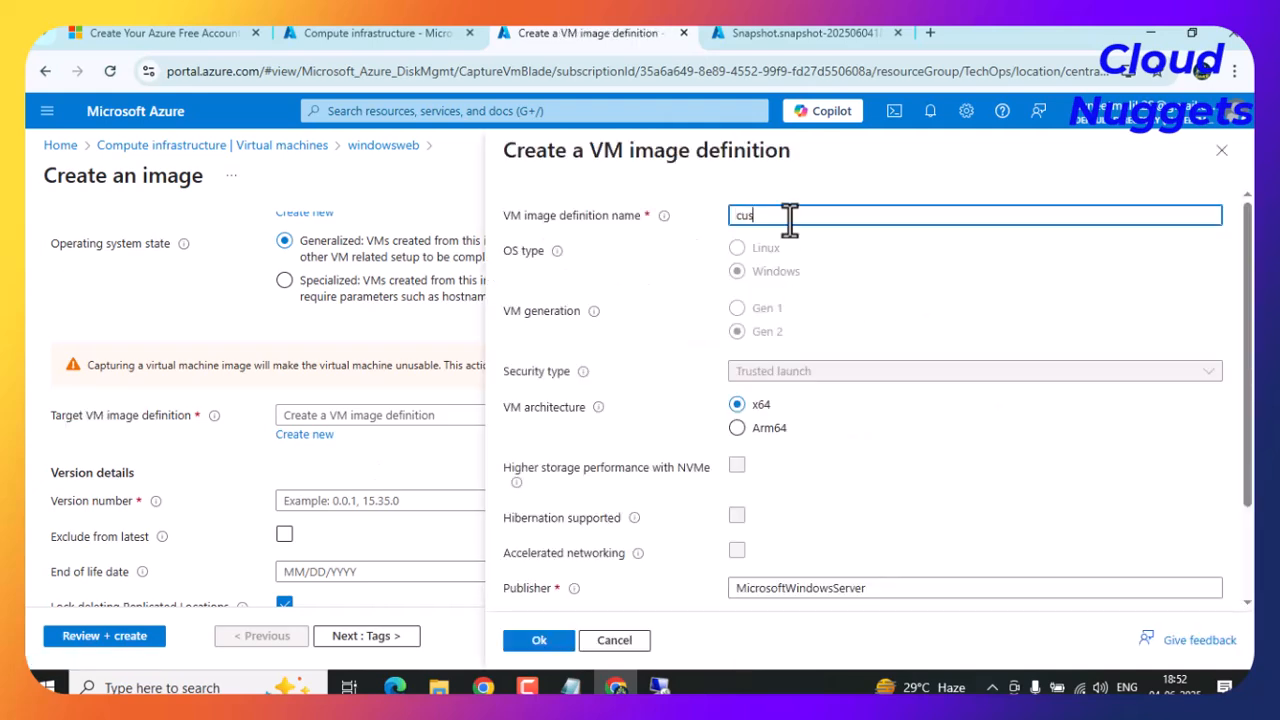
scroll(801, 512, down, 2)
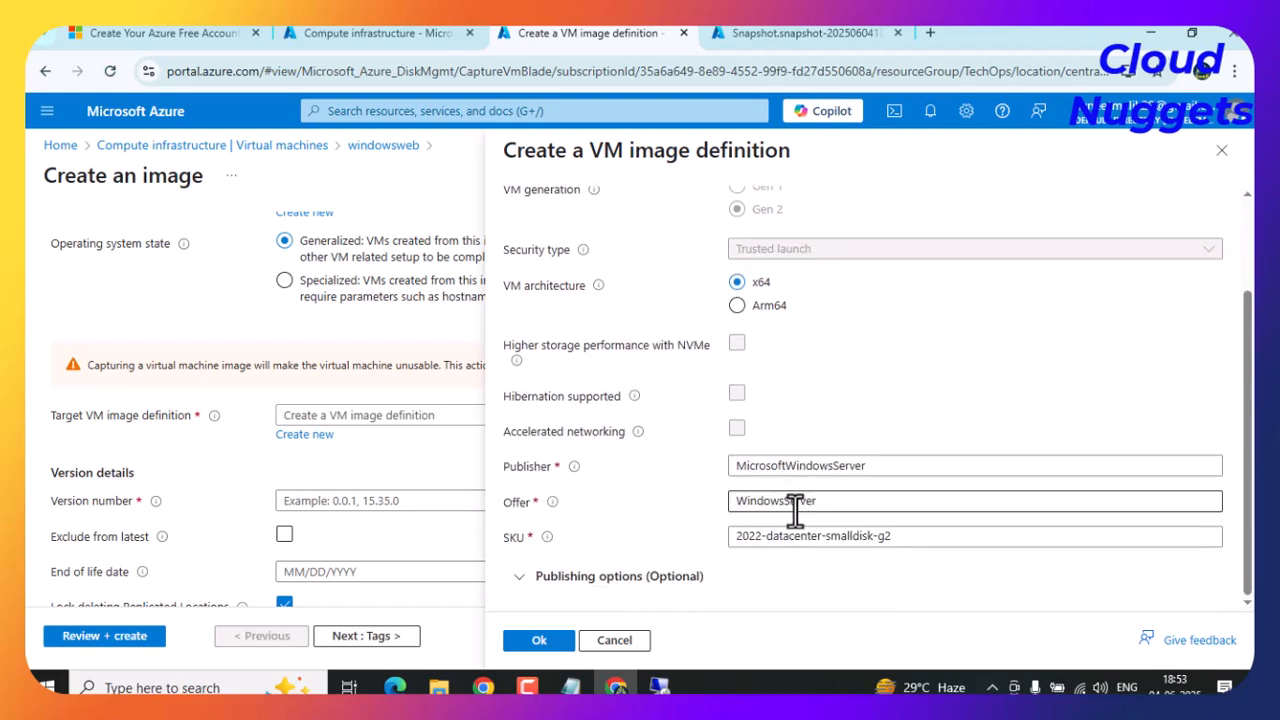
click(539, 642)
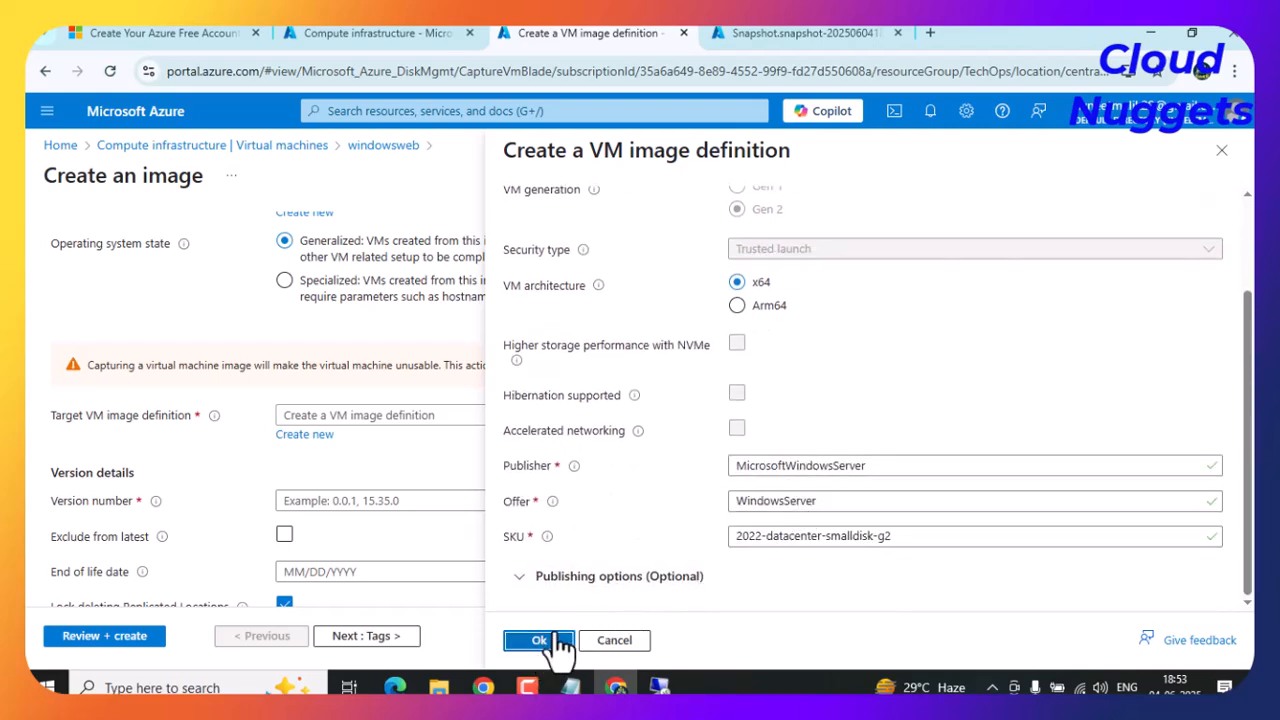
Set the image's version number to 1.2.3.
scroll(750, 448, down, 1)
scroll(755, 460, down, 2)
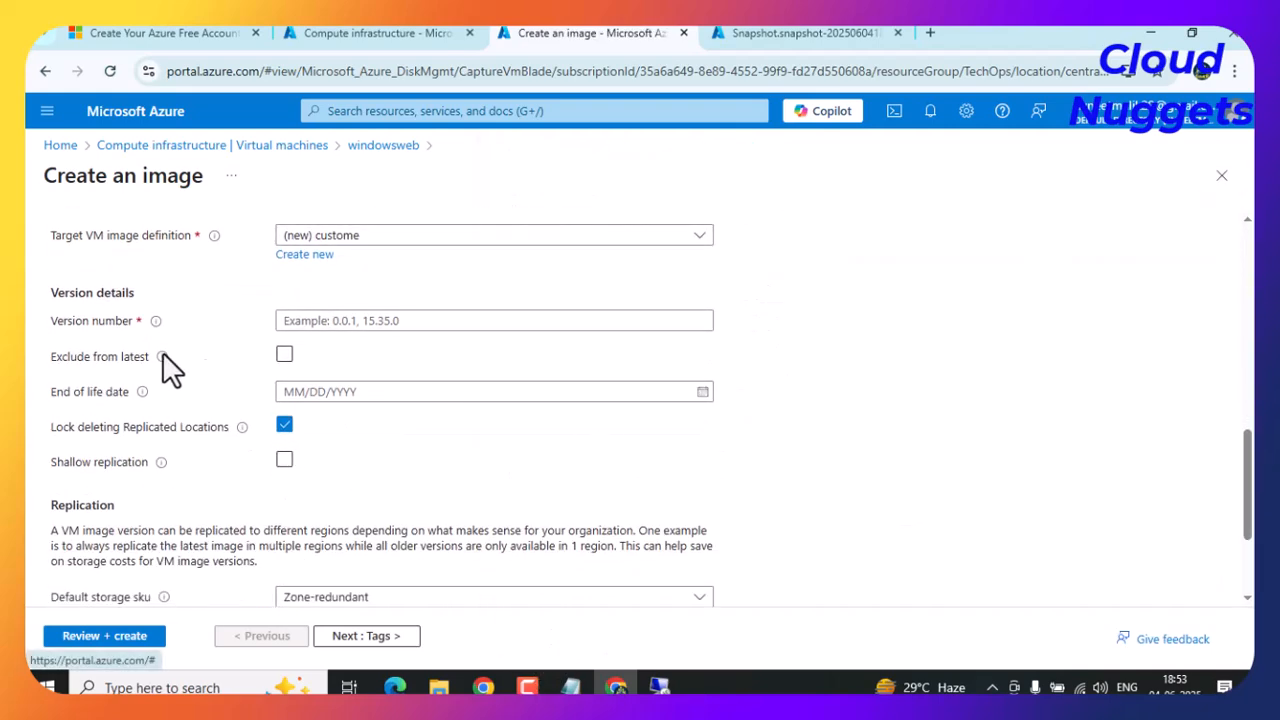
drag(74, 321, 307, 325)
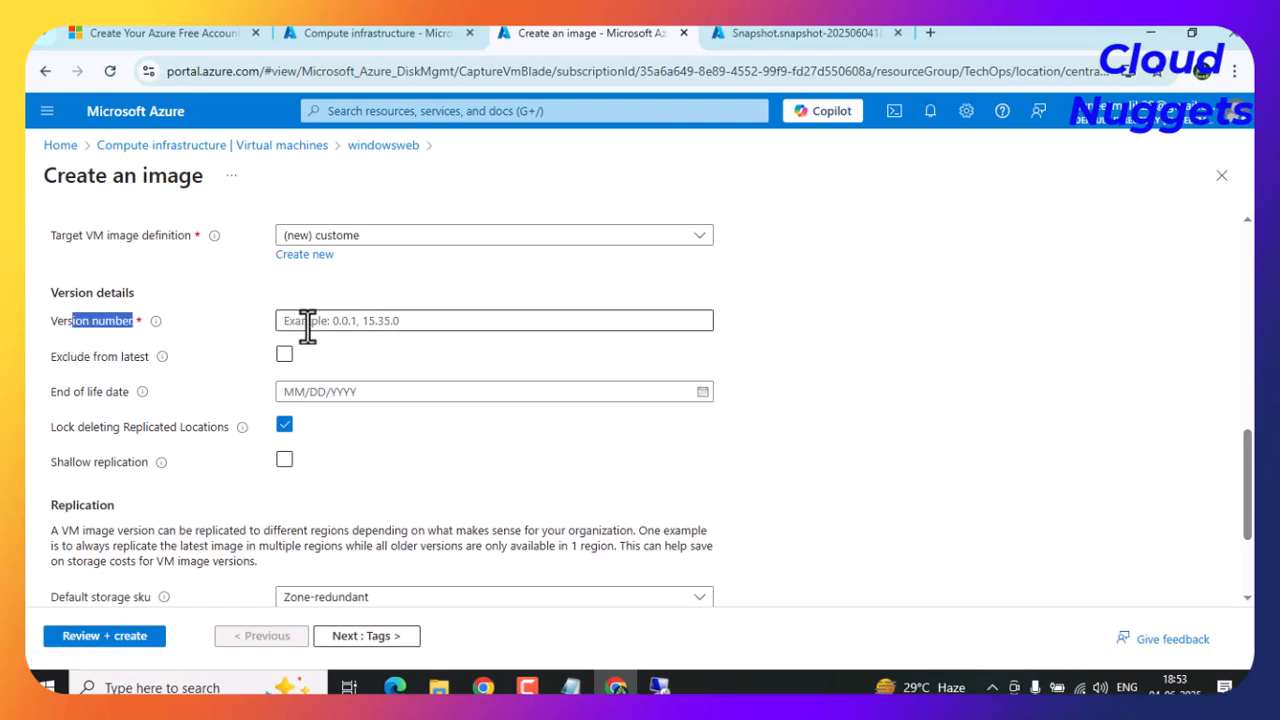
click(360, 322)
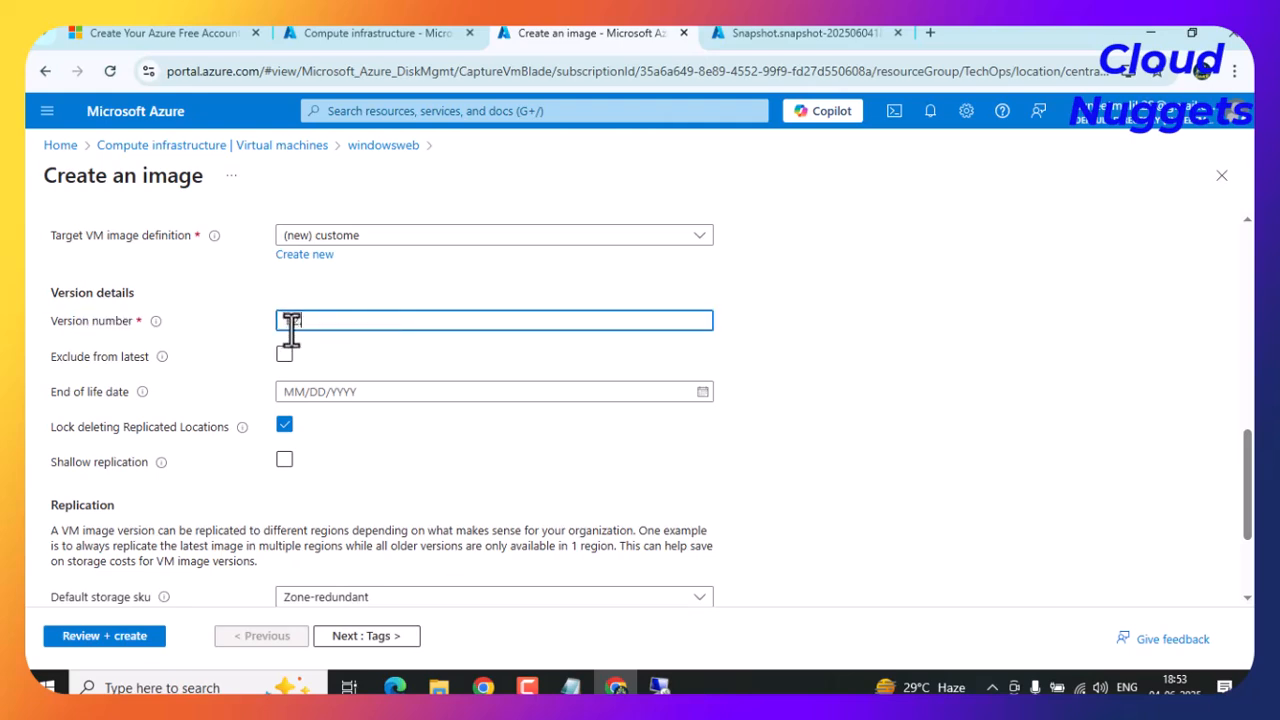
click(838, 390)
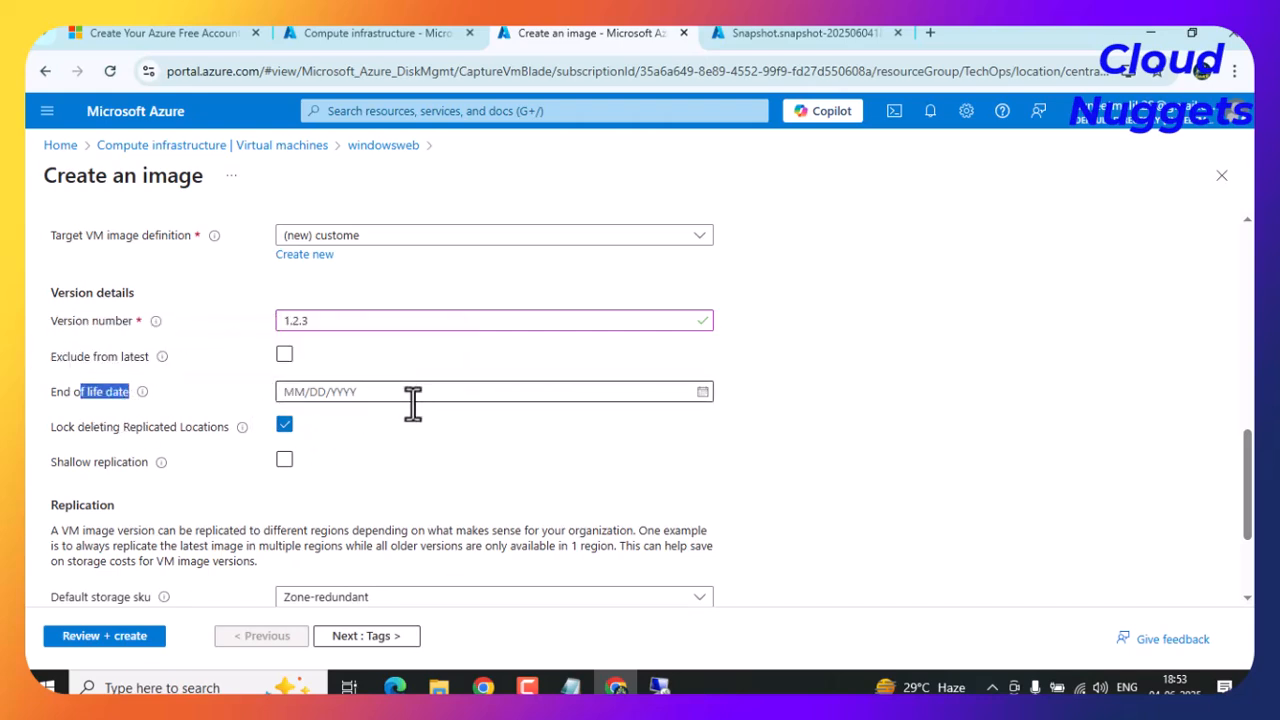
Look at the end of life date calendar without choosing a date, and toggle the lock on deleting replicated locations off and back on.
click(703, 392)
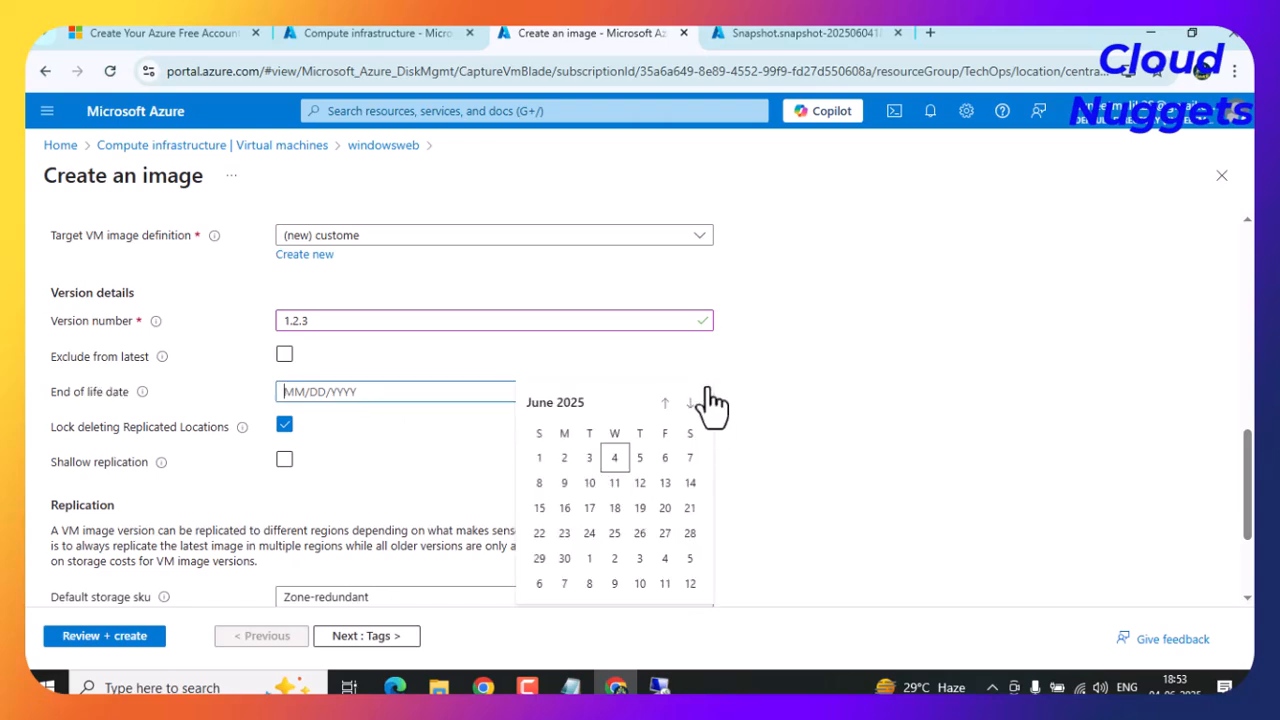
click(729, 442)
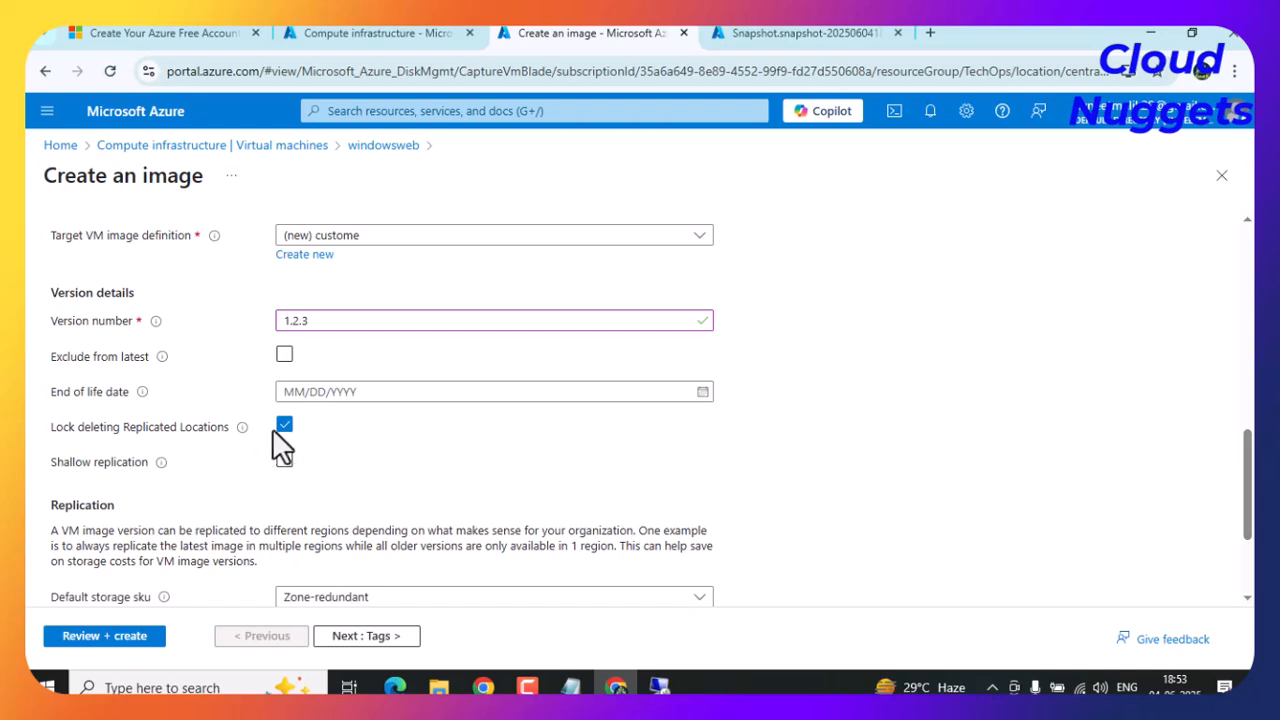
scroll(380, 477, down, 1)
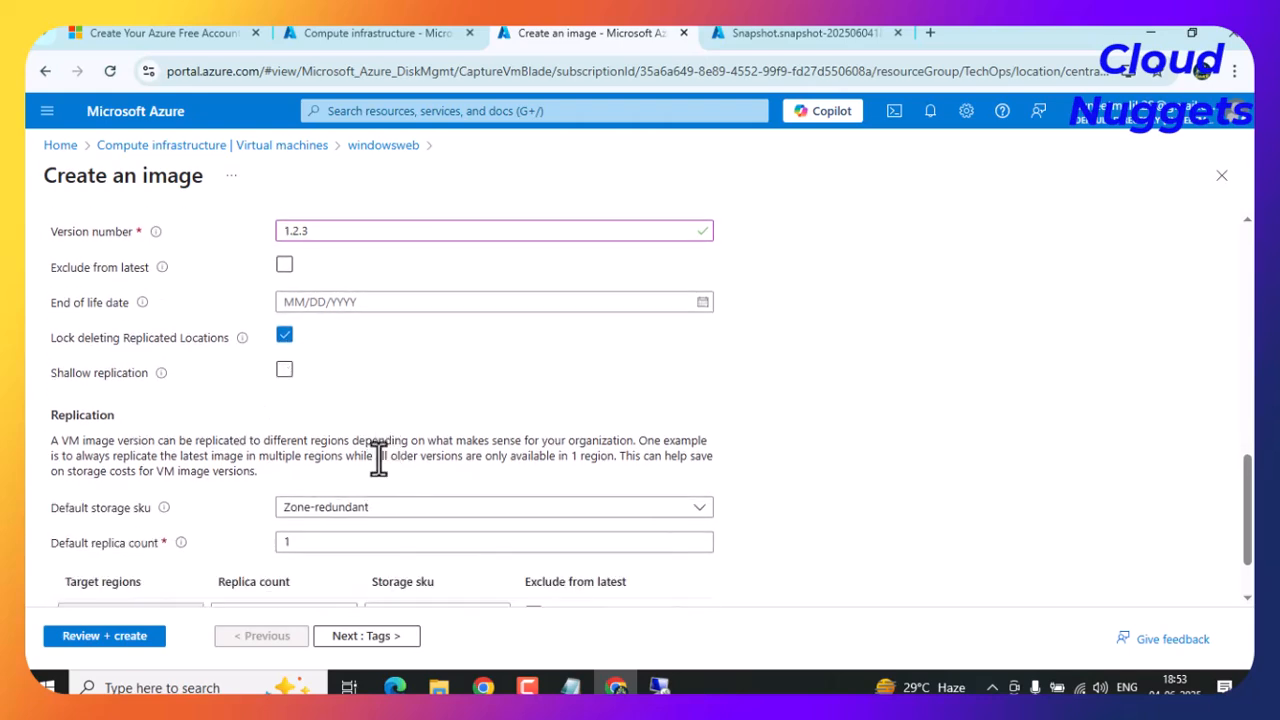
click(285, 337)
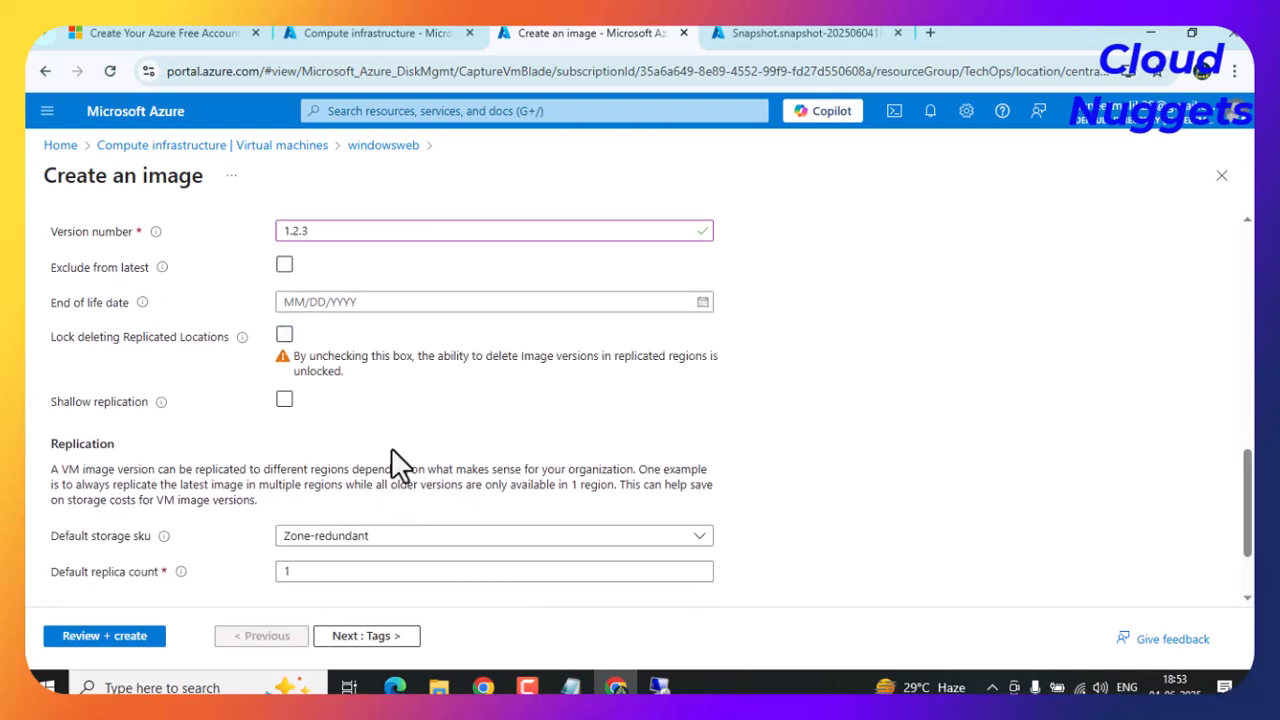
click(284, 340)
Look over the image's replication settings, validate the configuration and create the image.
scroll(371, 429, down, 1)
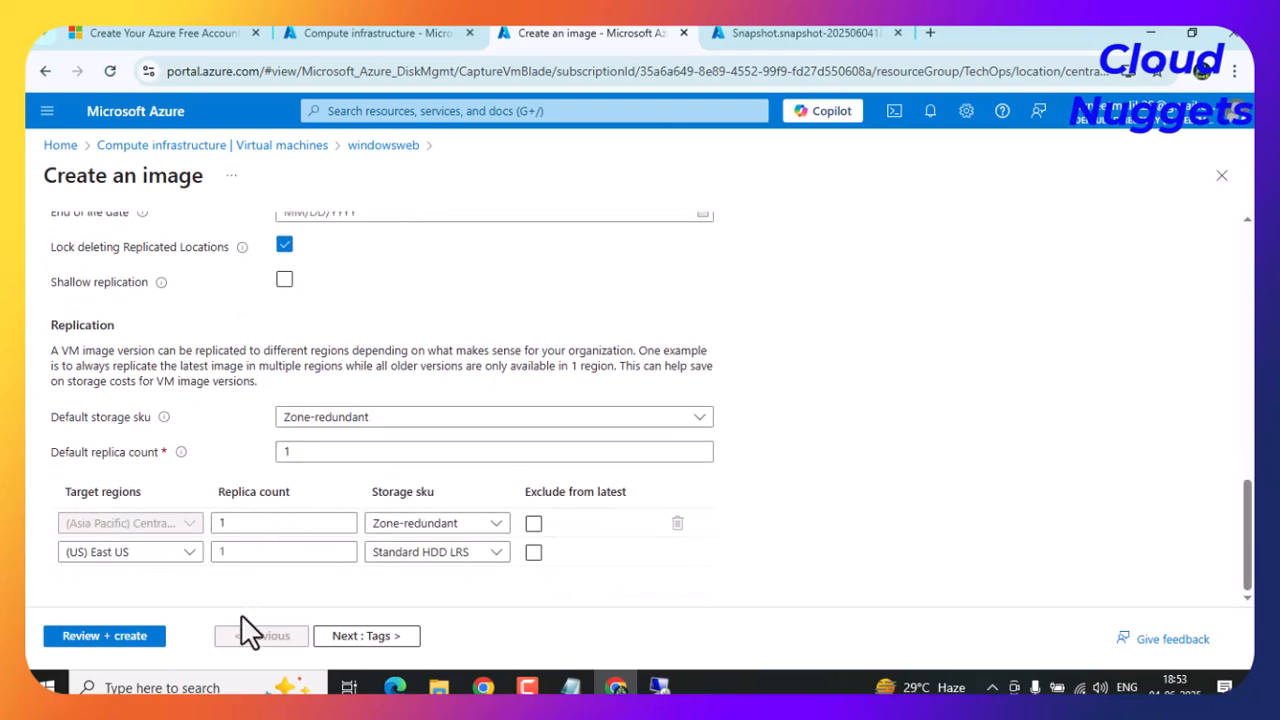
click(105, 636)
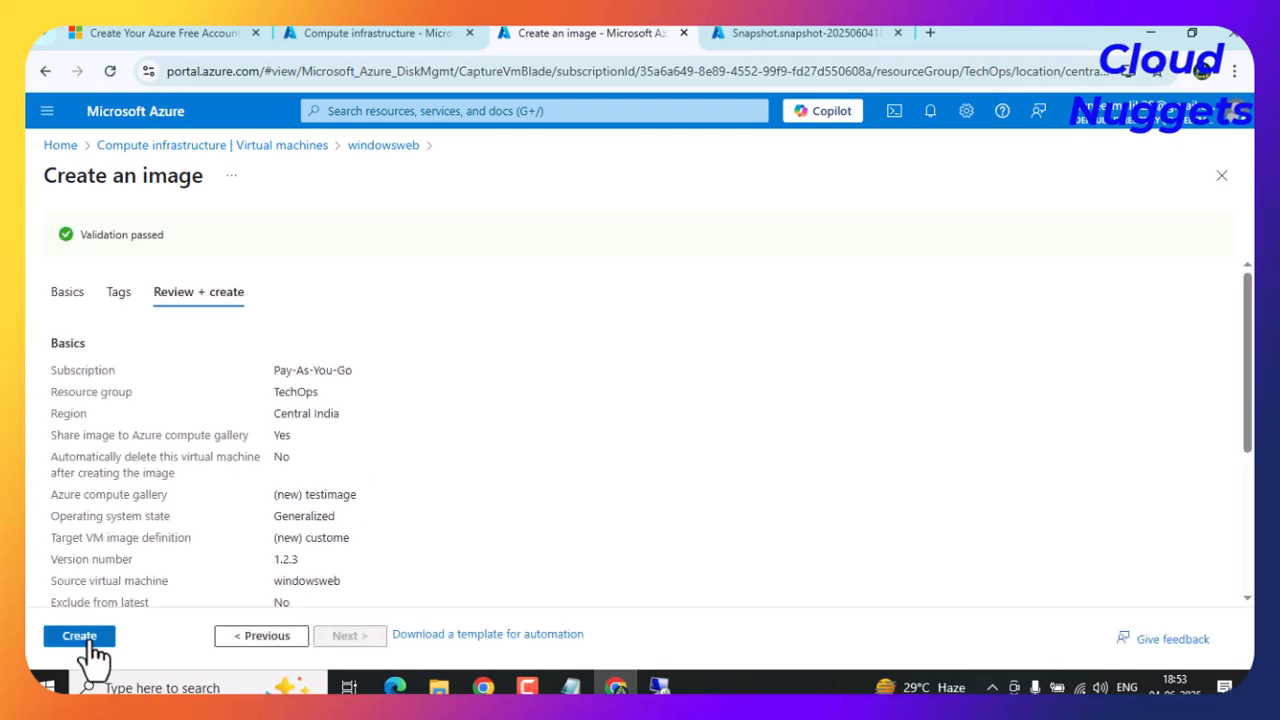
click(92, 638)
Go to the snapshot's deployment page and open the snapshot resource to view its overview.
click(805, 33)
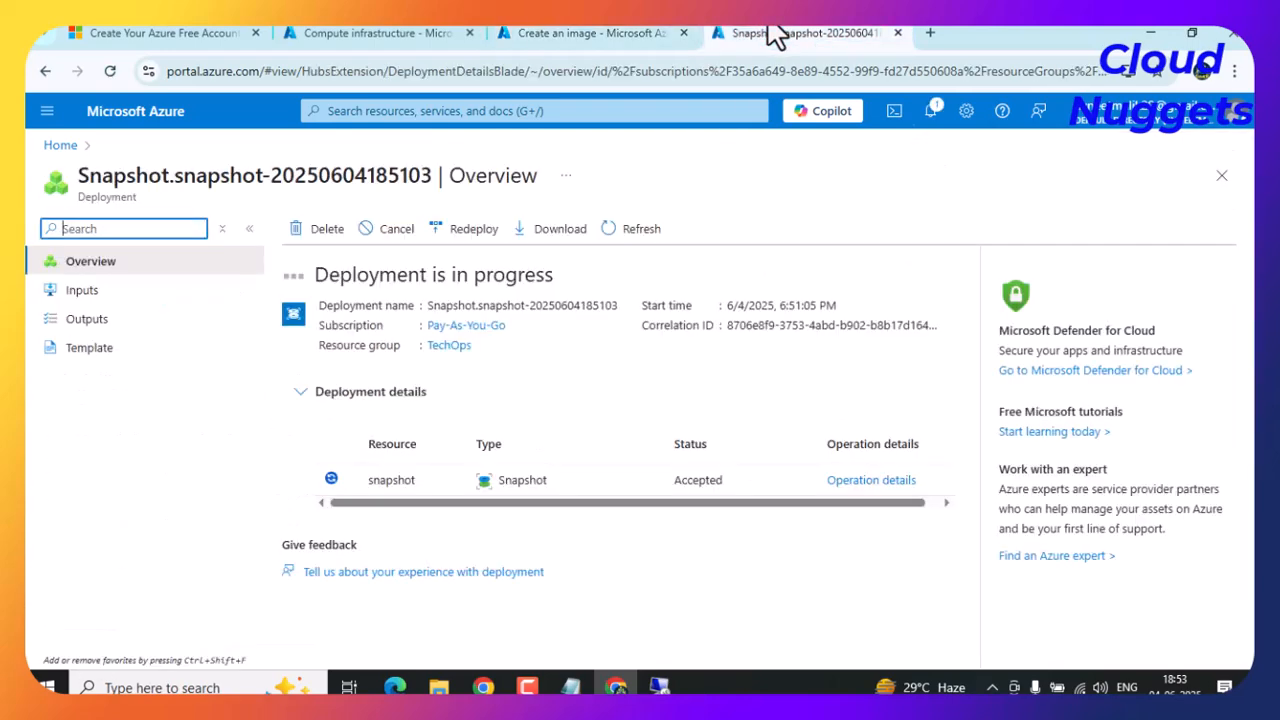
click(378, 473)
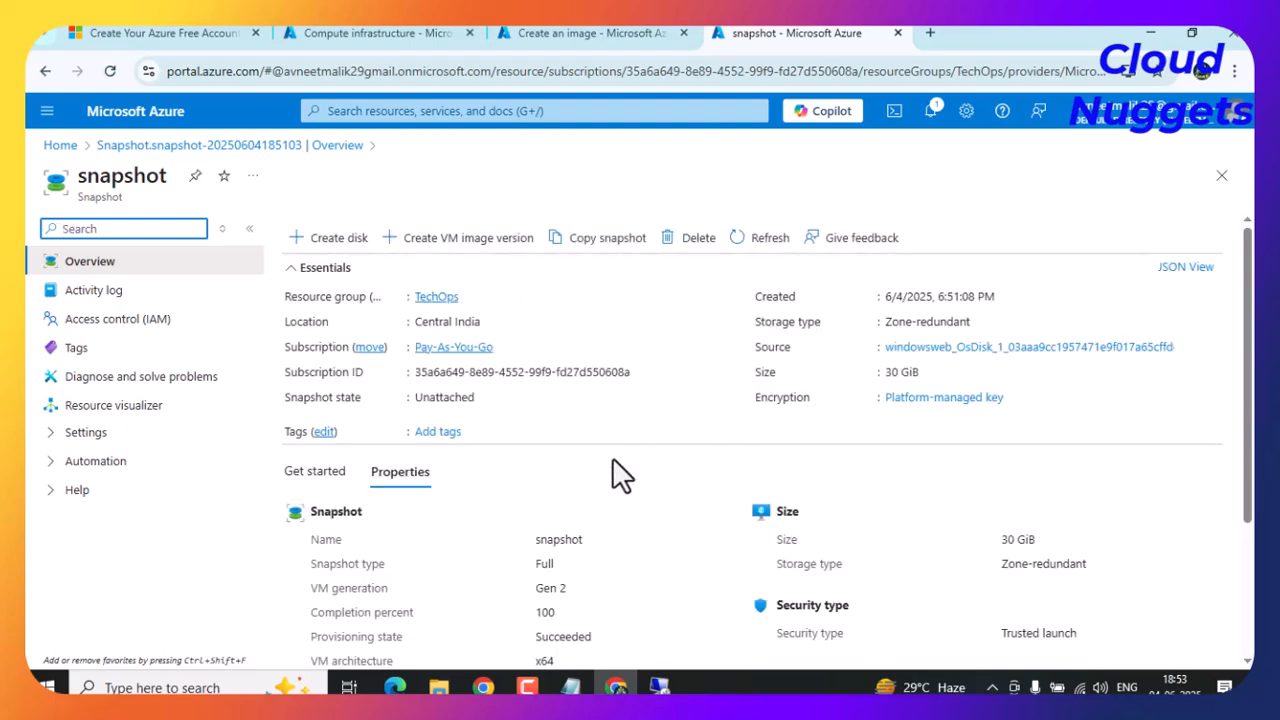
Look over the snapshot's properties and settings entries, and close the Remote Desktop message and connection window.
scroll(621, 453, down, 2)
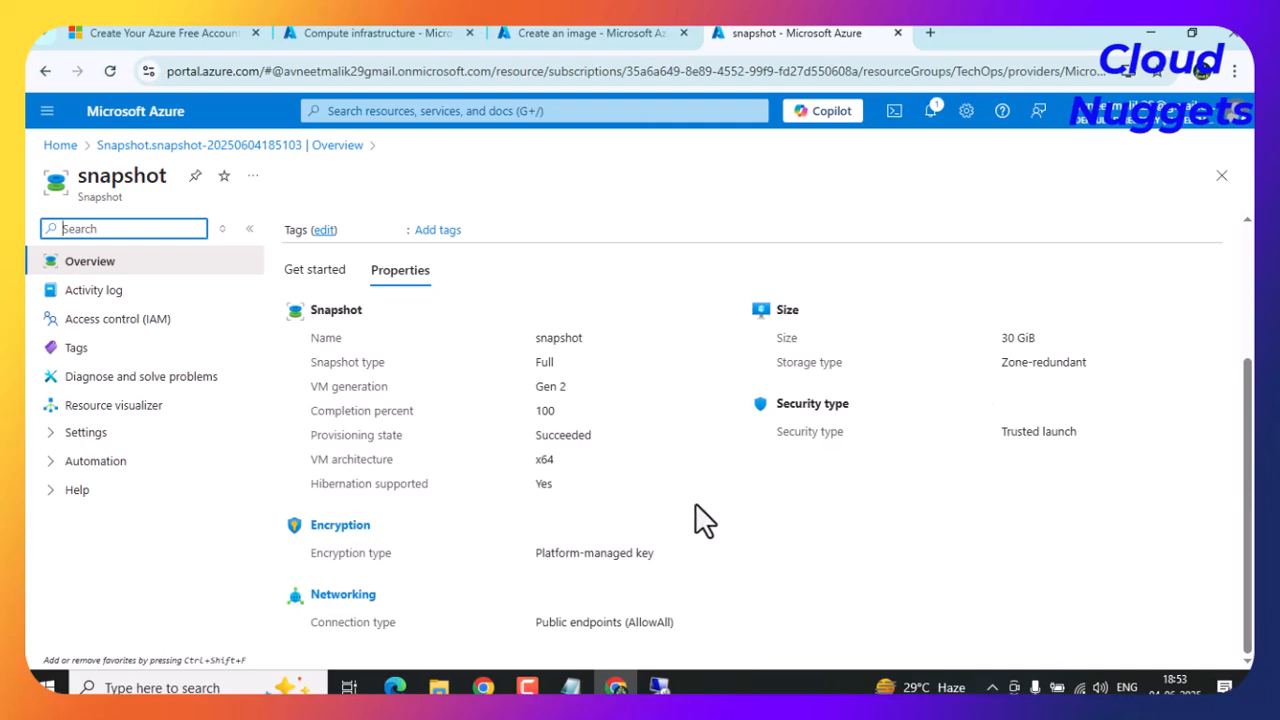
triple_click(1015, 338)
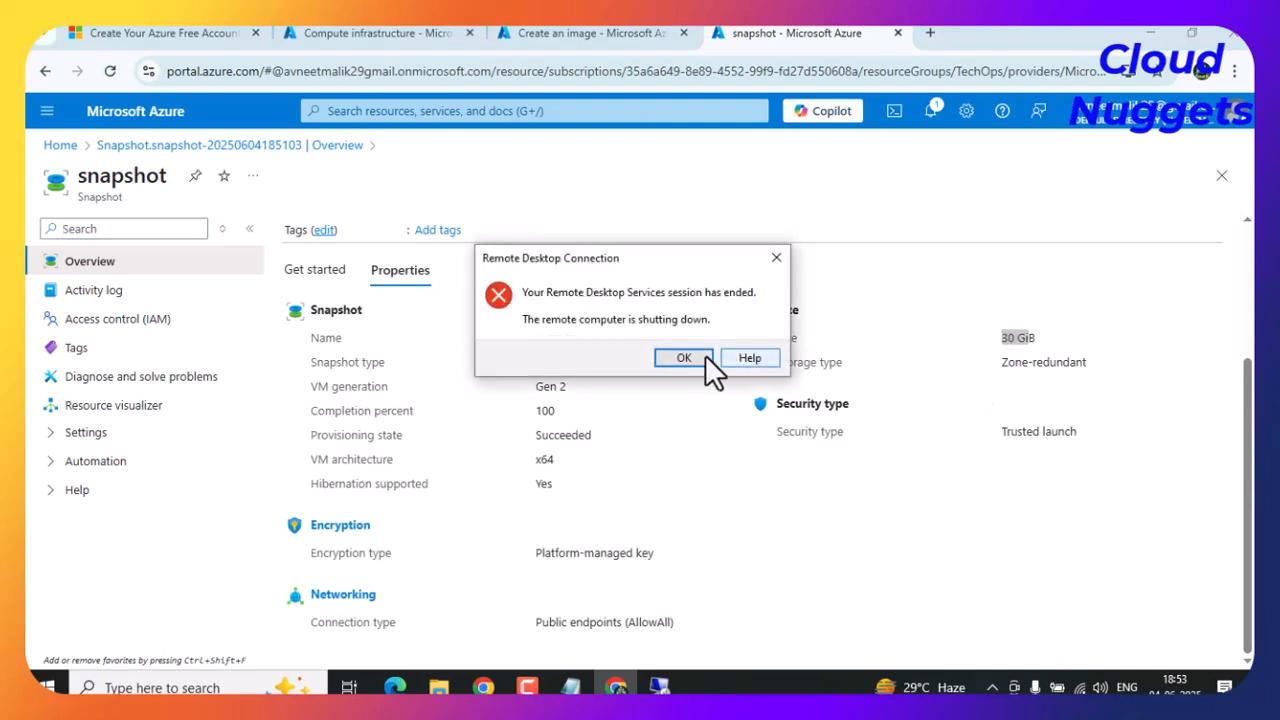
click(776, 258)
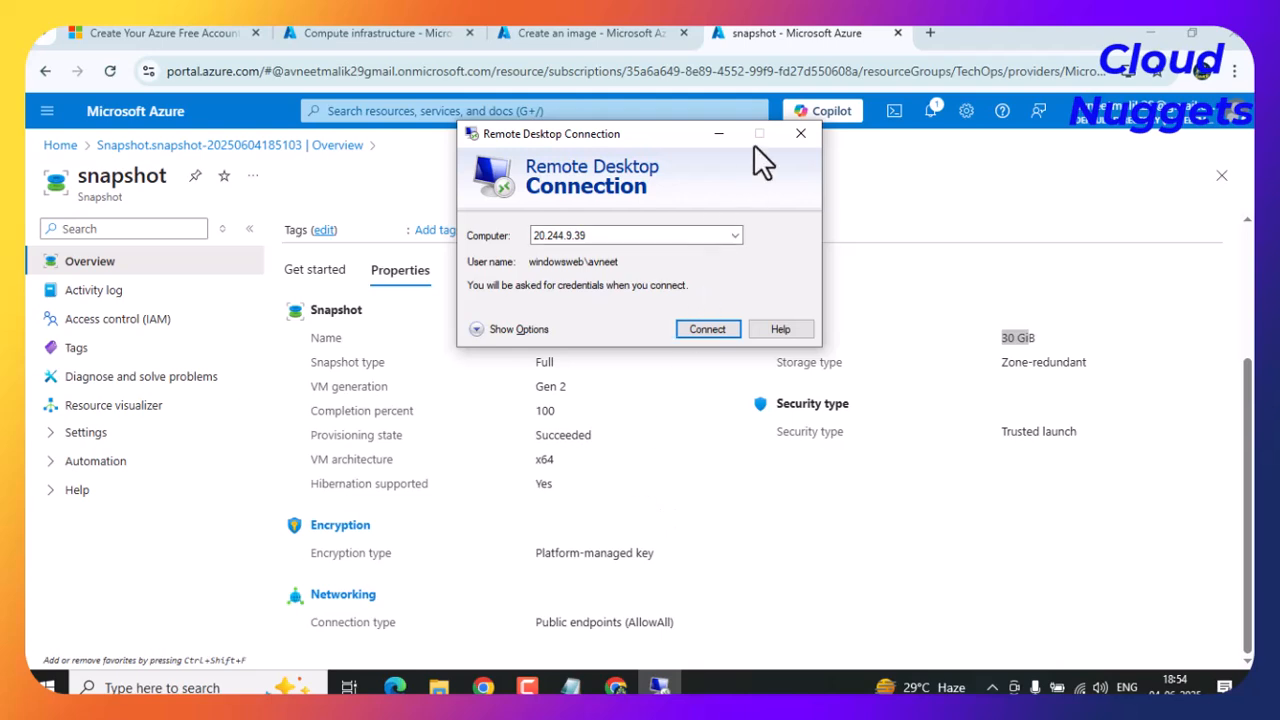
click(803, 136)
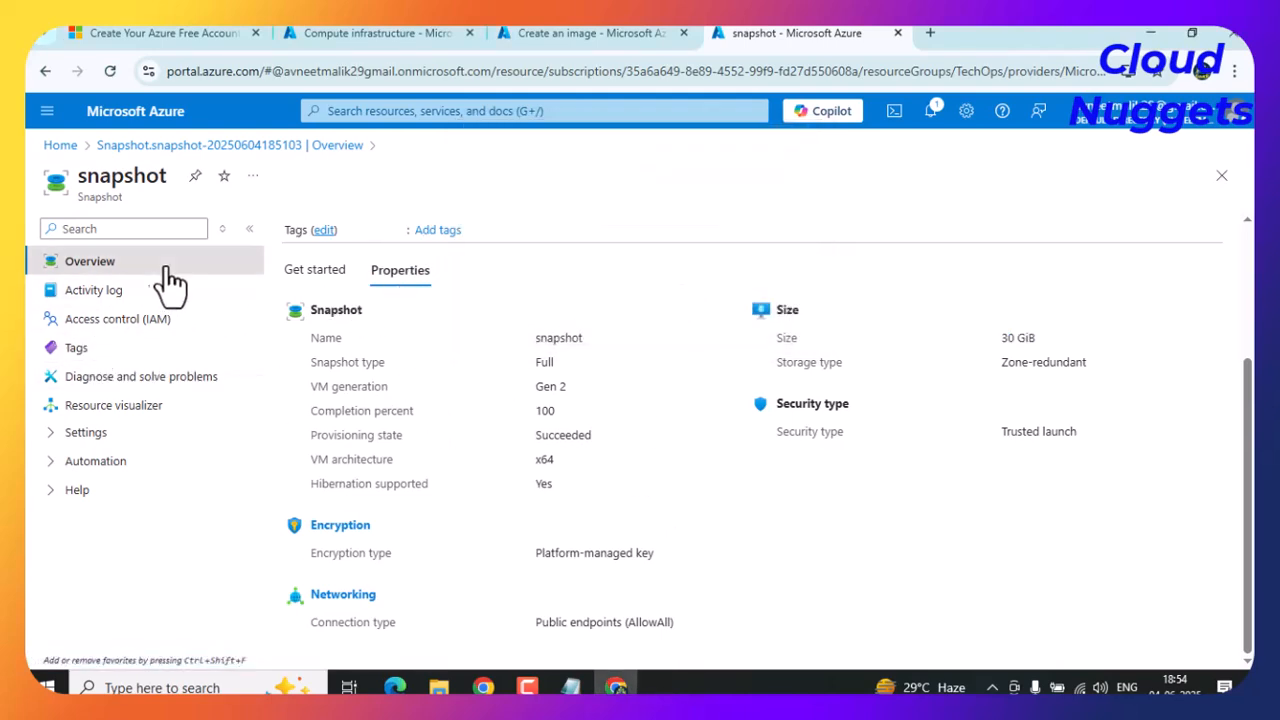
click(88, 434)
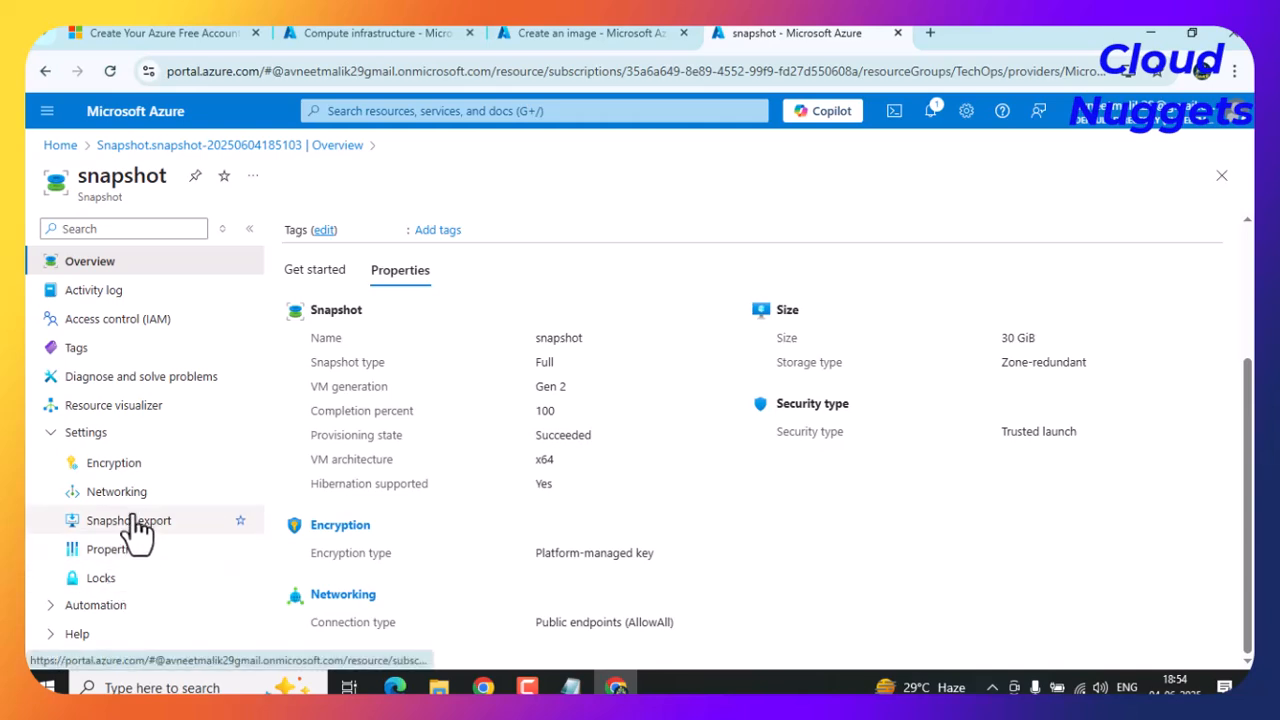
click(52, 433)
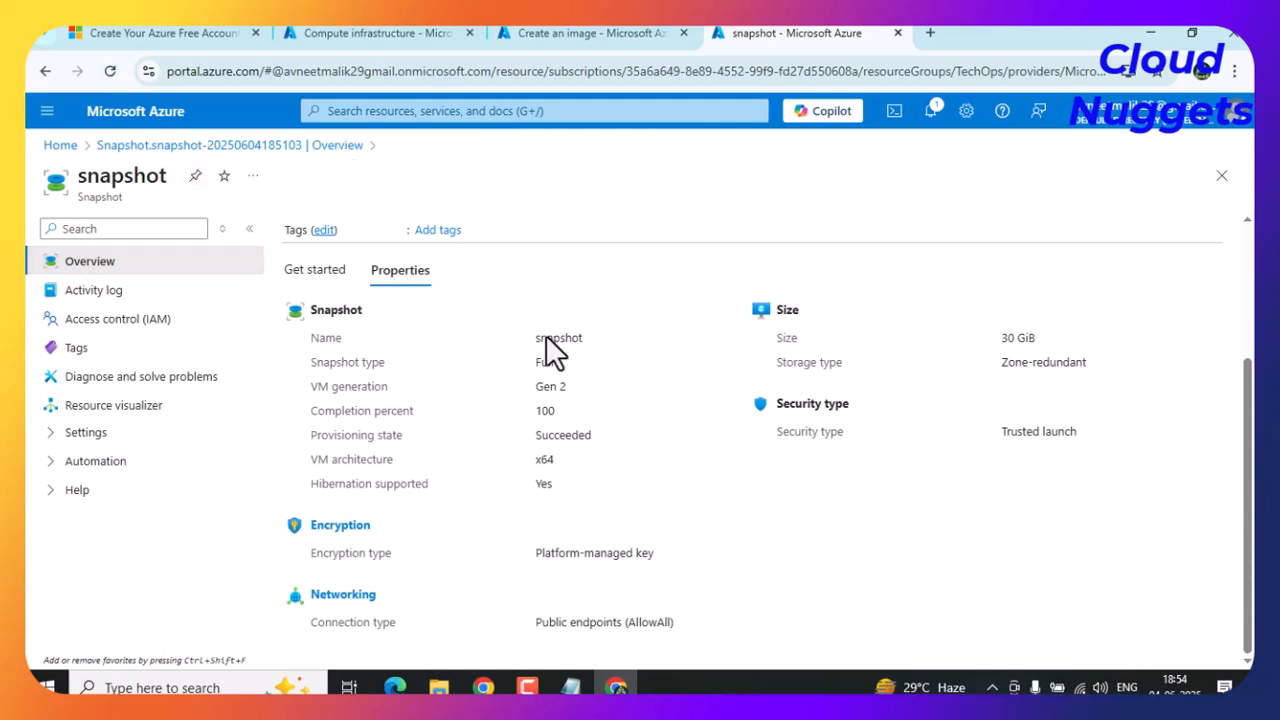
Return to the image creation page and check the notifications for the capture's progress.
click(612, 34)
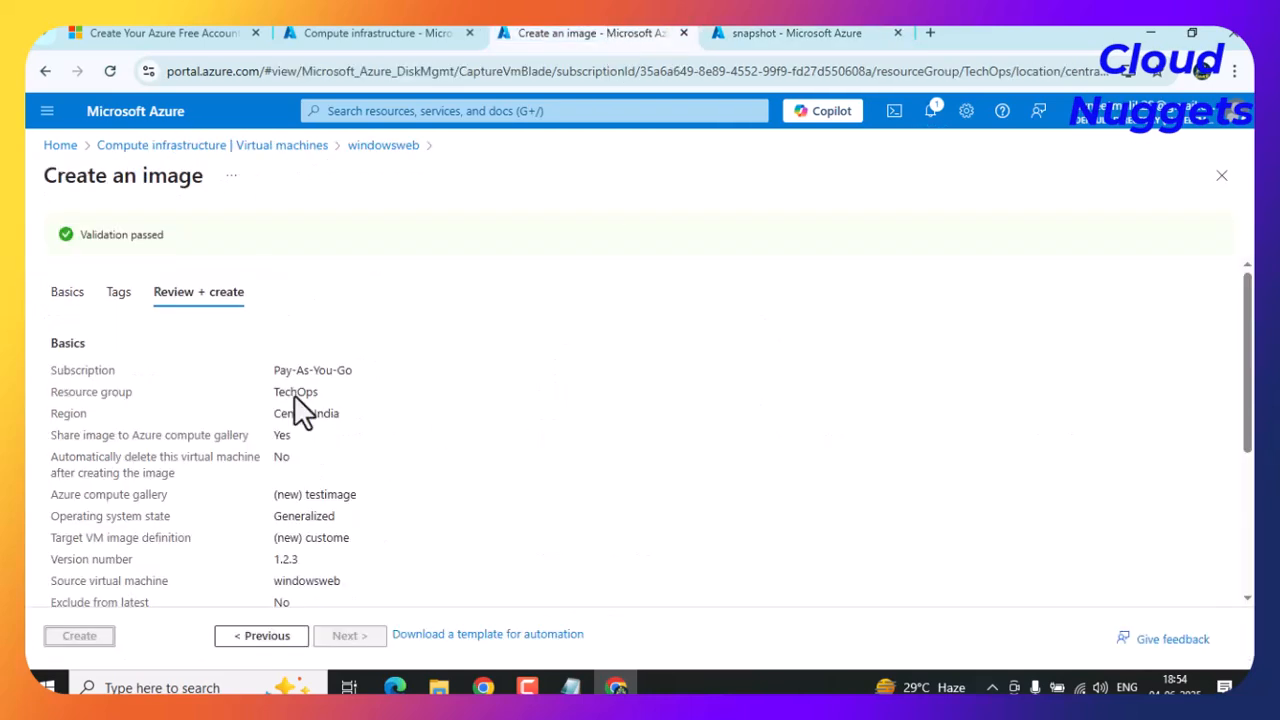
click(220, 300)
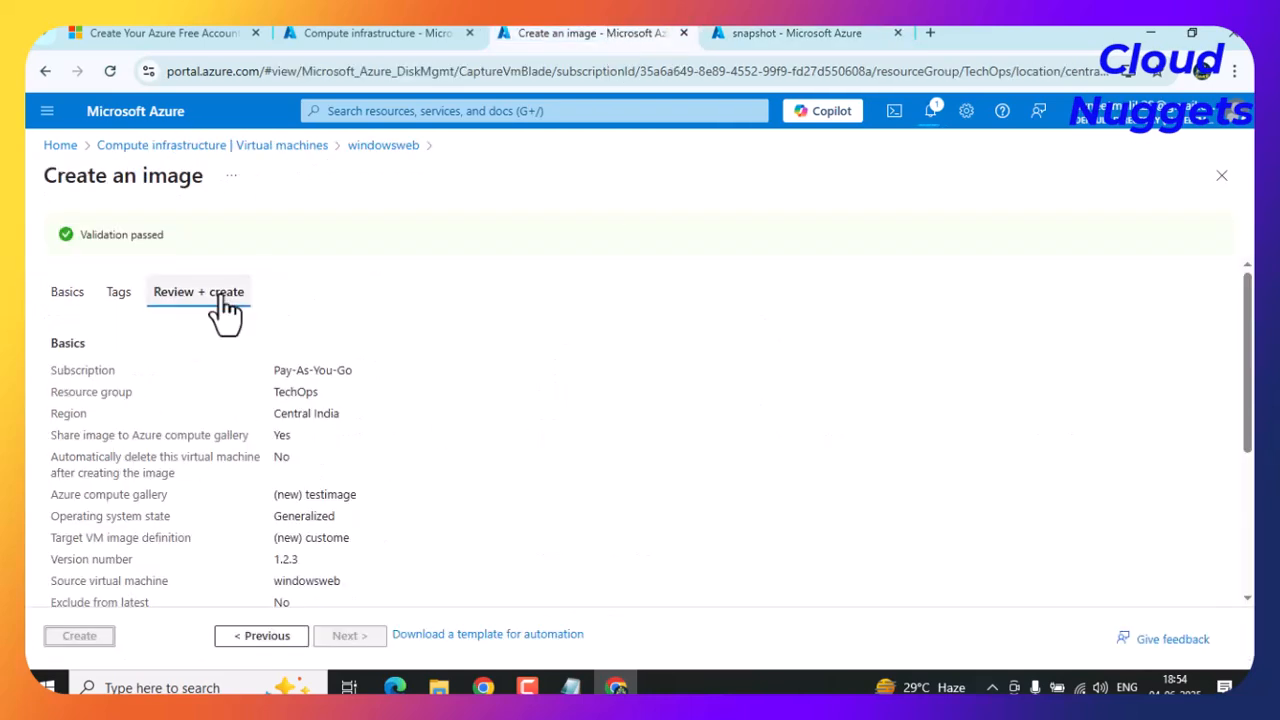
click(932, 110)
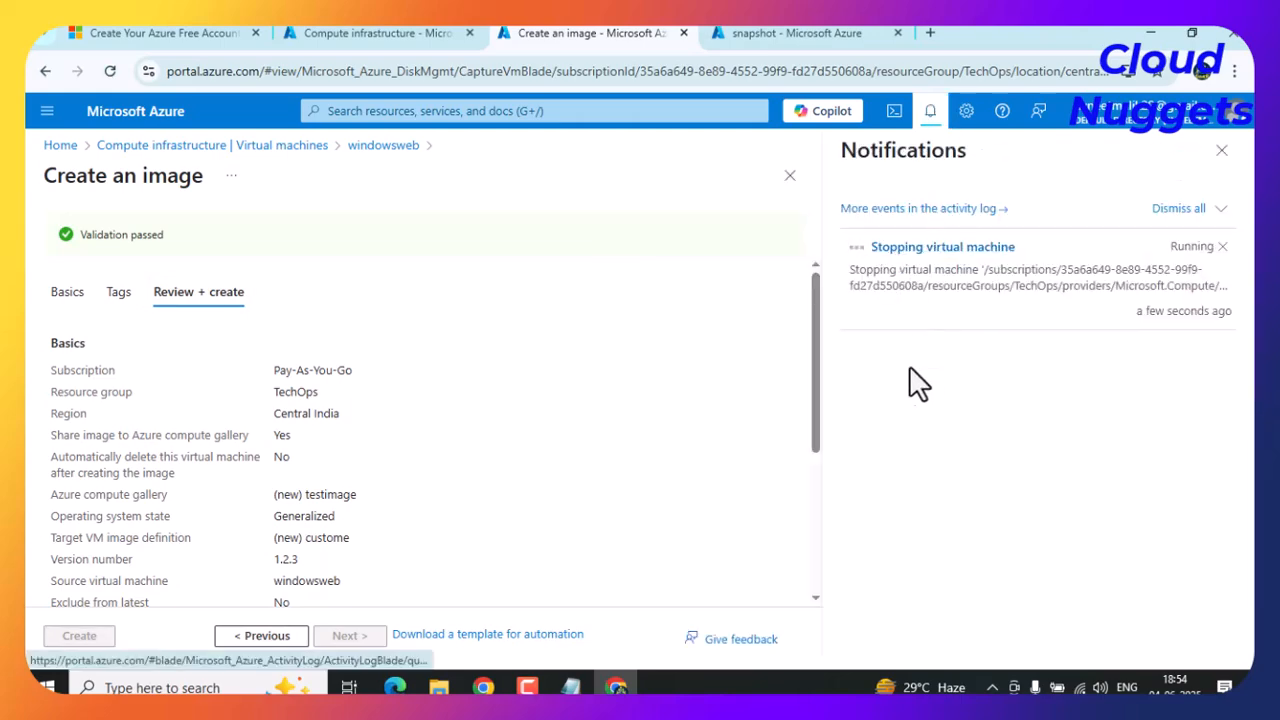
In the Notepad topic list, mark the Virtual Machine snapshot and Custom AMI lines with "- Done".
click(570, 687)
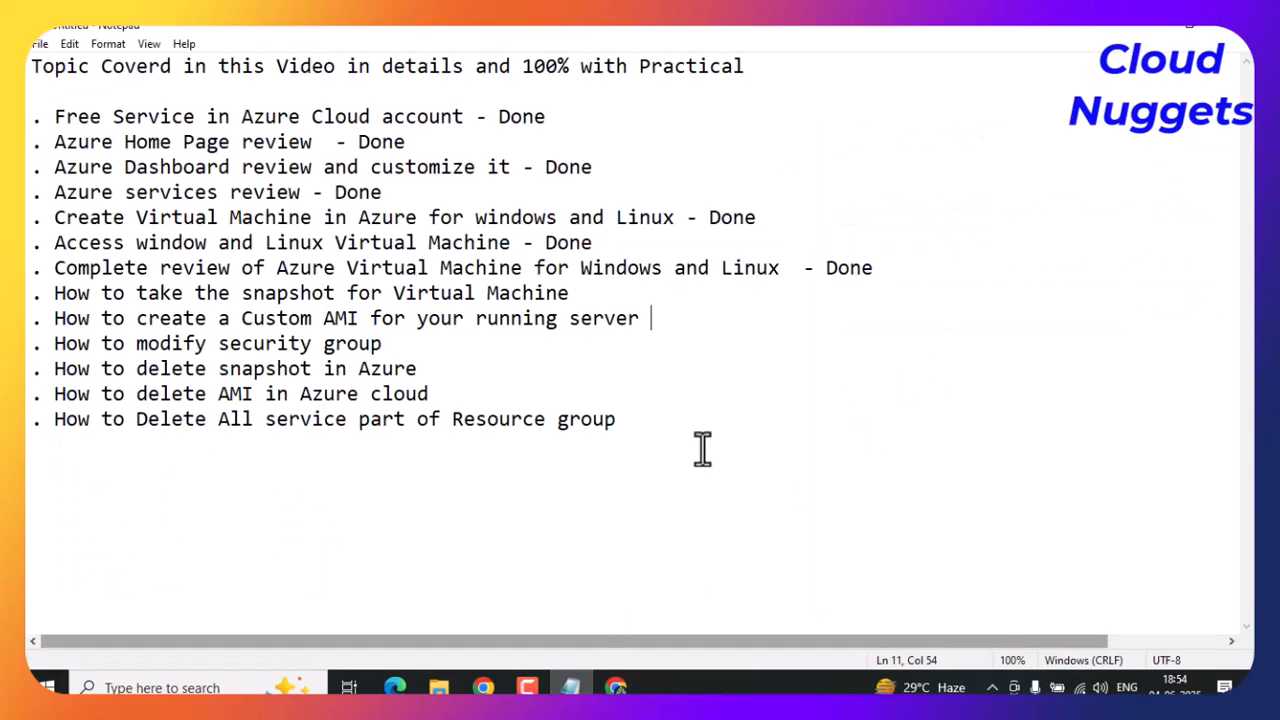
drag(100, 300, 586, 286)
click(638, 300)
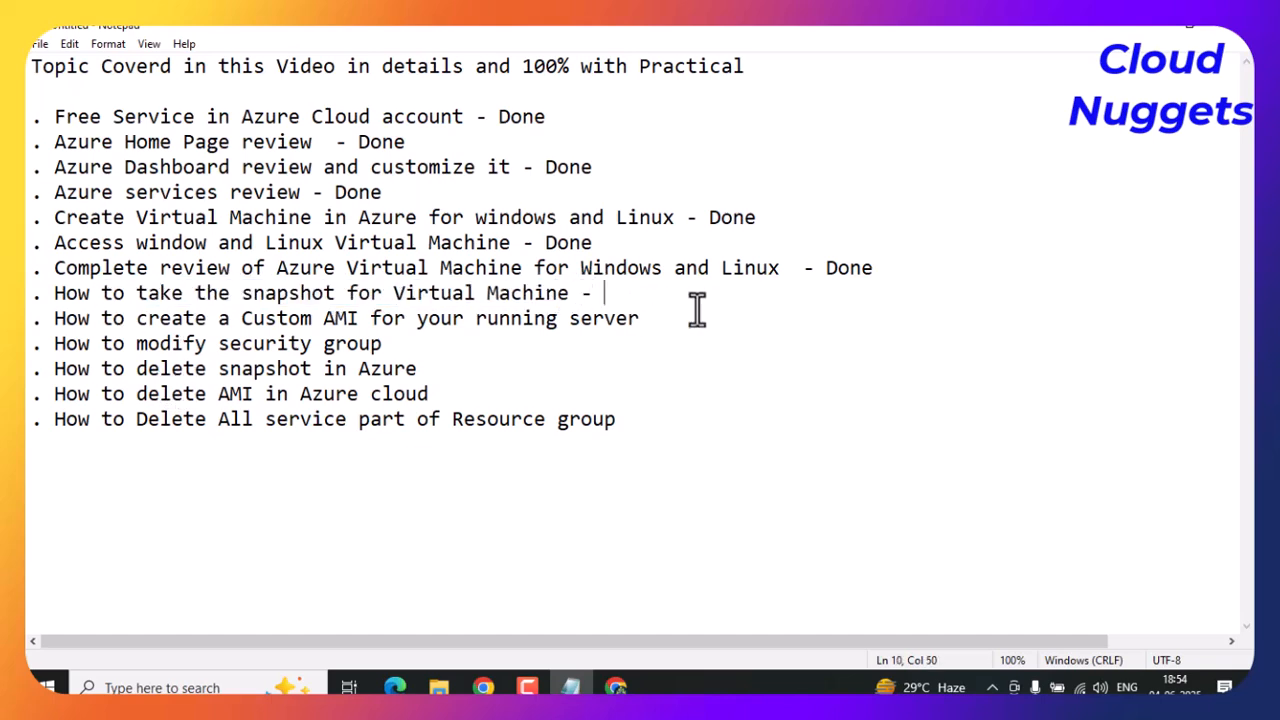
click(667, 320)
drag(123, 343, 370, 345)
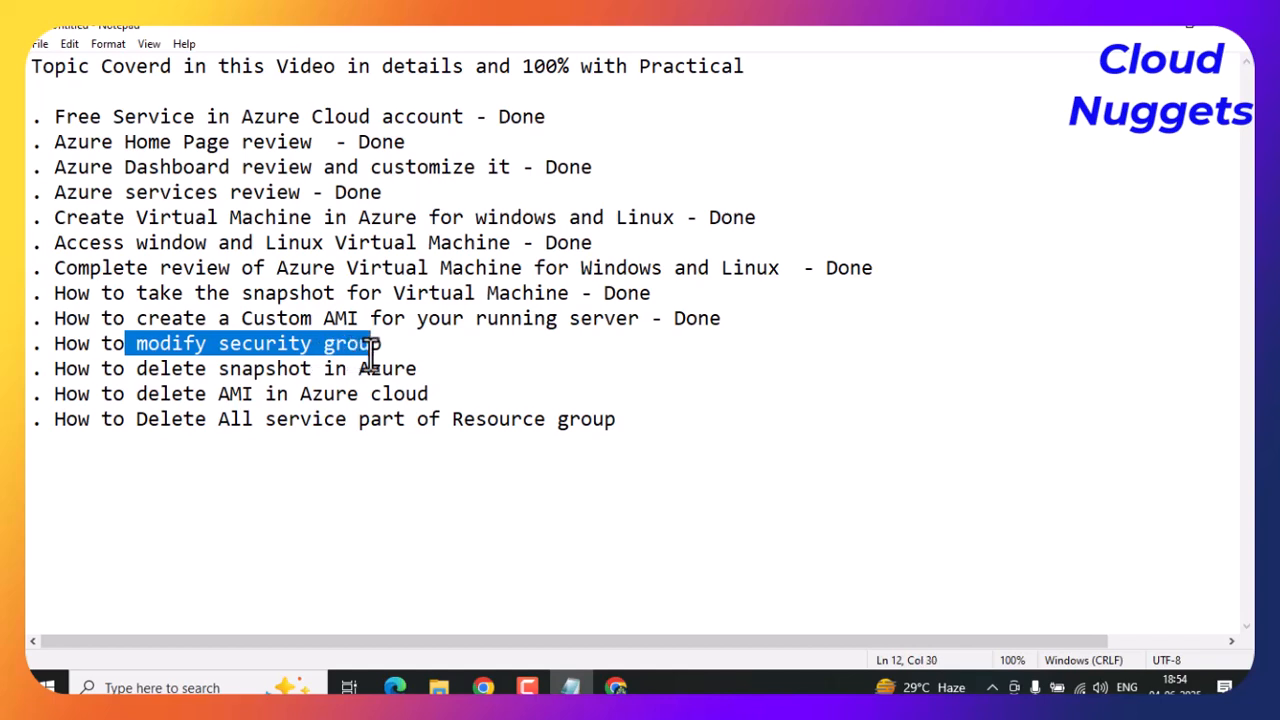
click(389, 357)
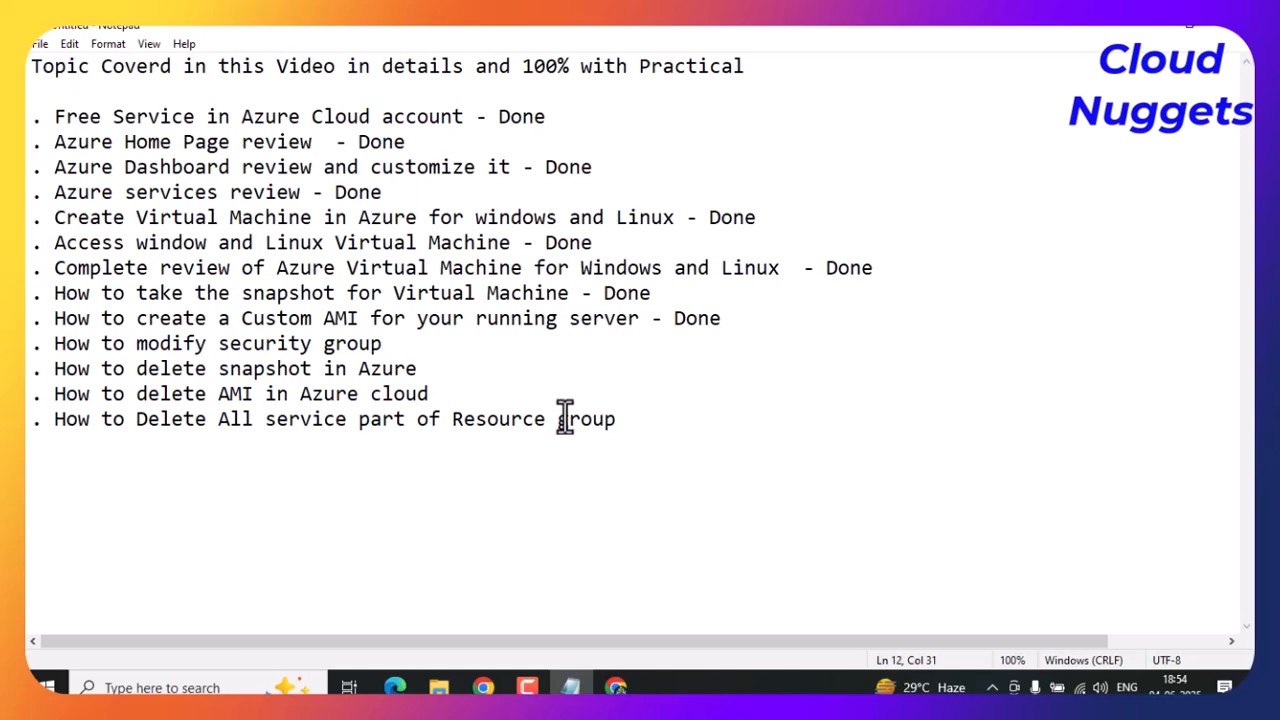
Switch back to the Azure portal in Chrome and open the network settings of the windowsweb virtual machine.
click(615, 687)
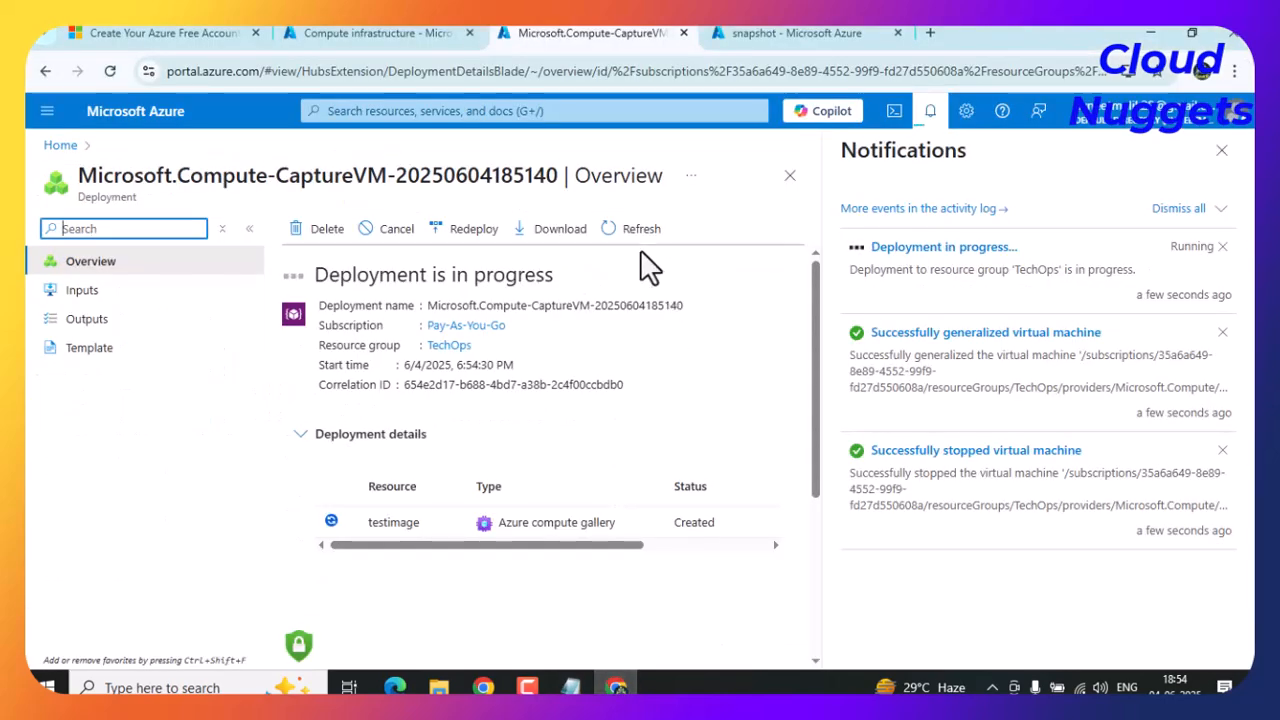
click(372, 36)
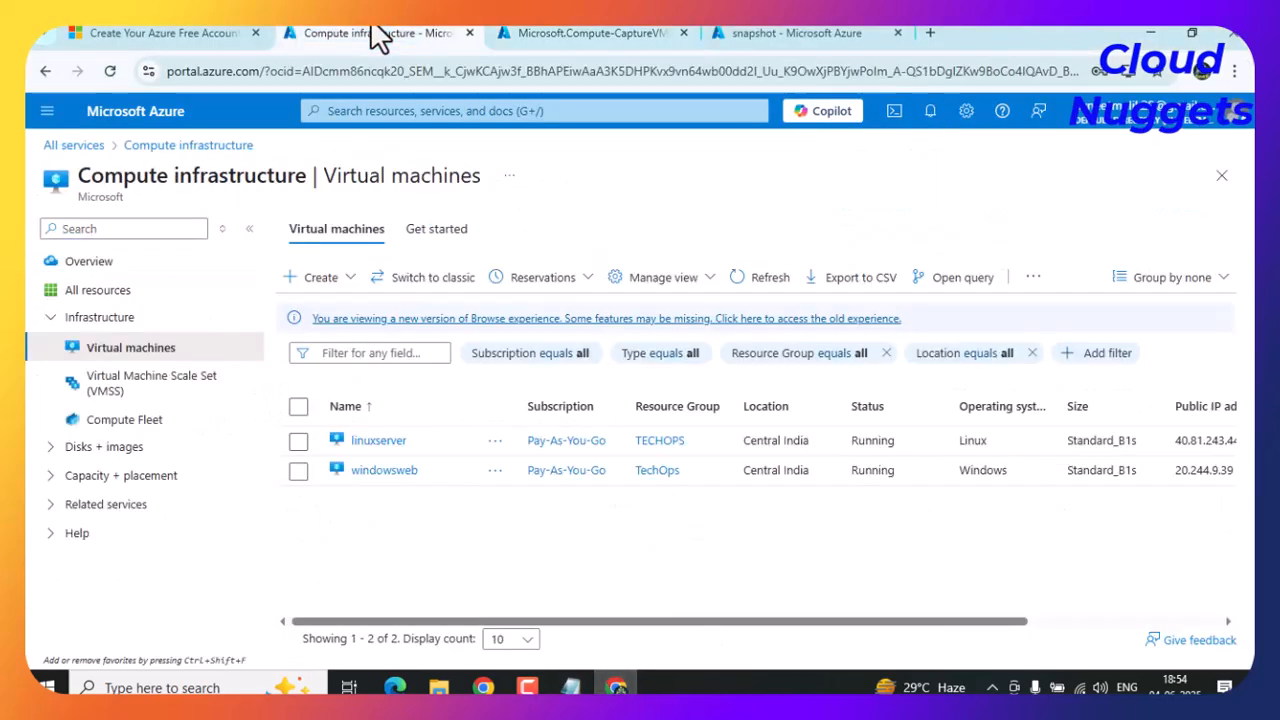
click(388, 472)
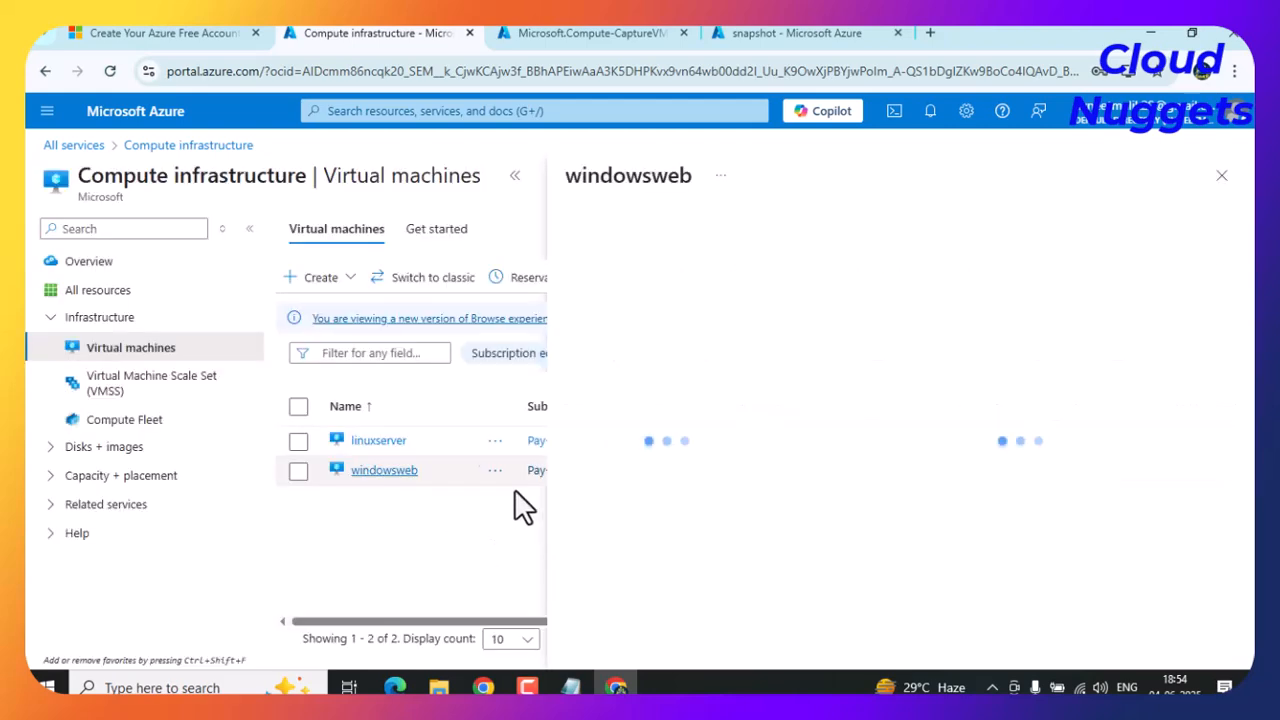
click(514, 177)
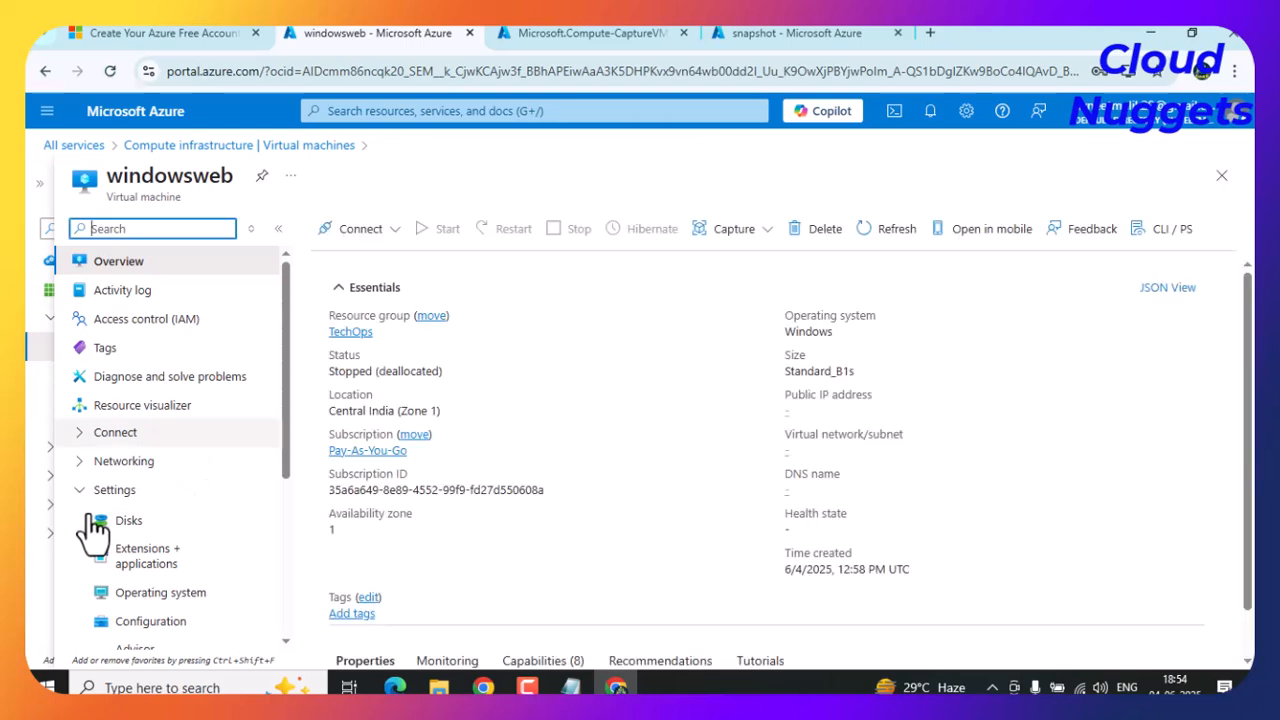
click(116, 463)
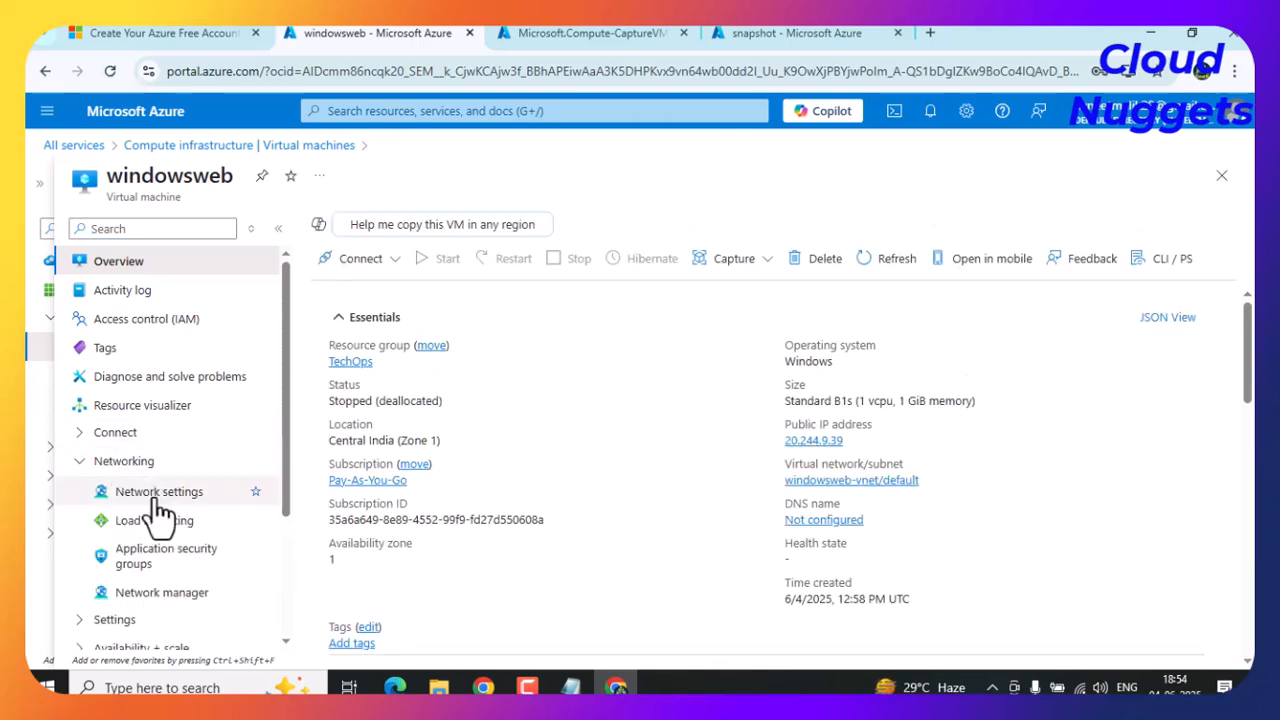
click(155, 492)
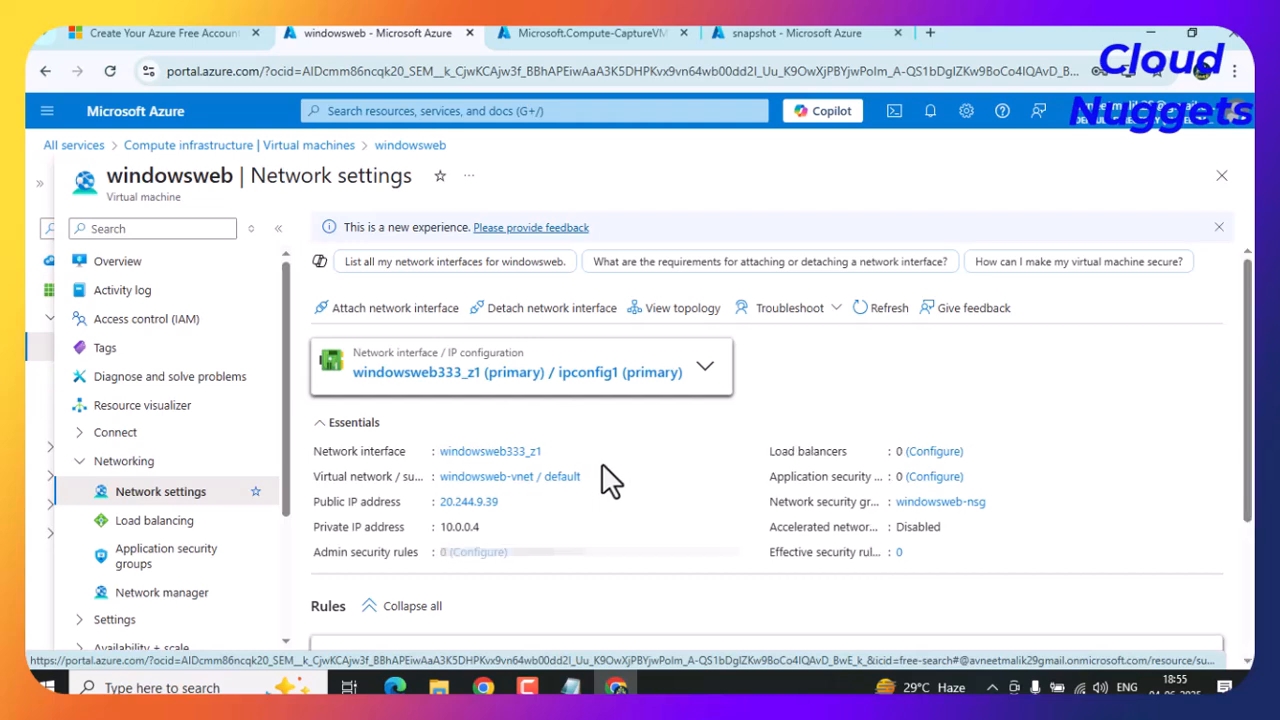
Open the network security group windowsweb-nsg and look over its inbound and outbound rules.
drag(808, 502, 845, 502)
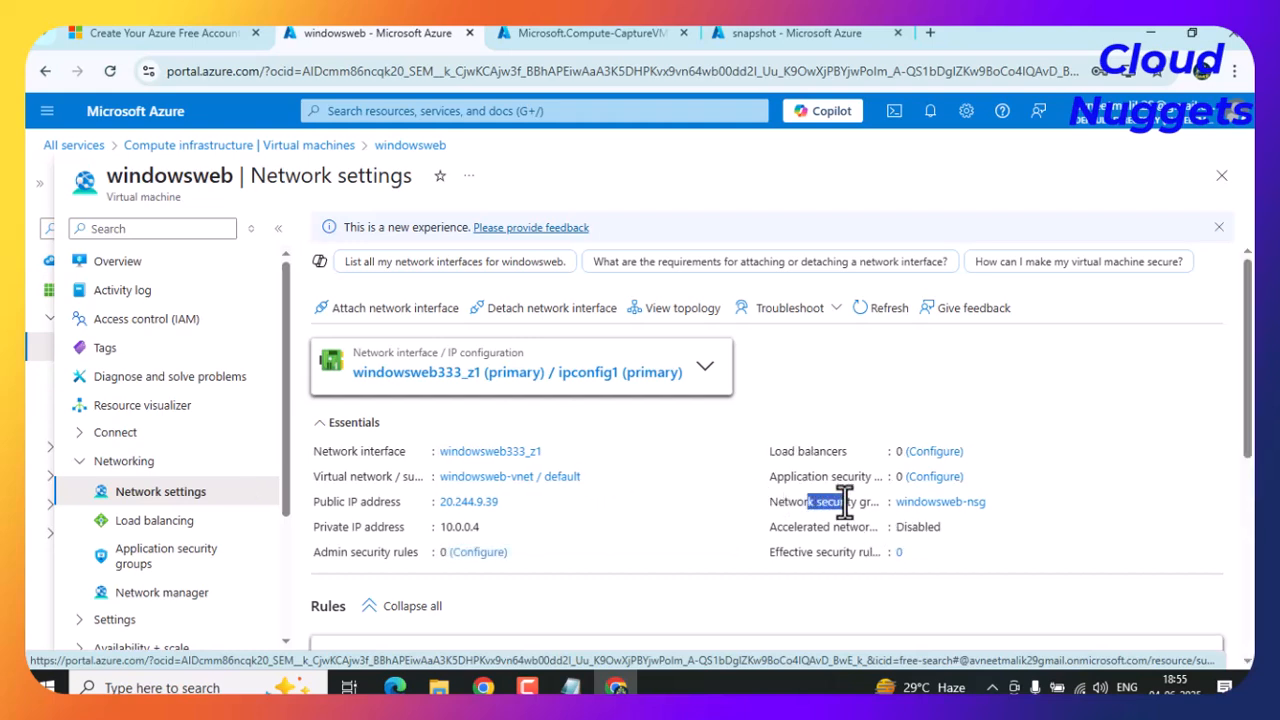
click(941, 503)
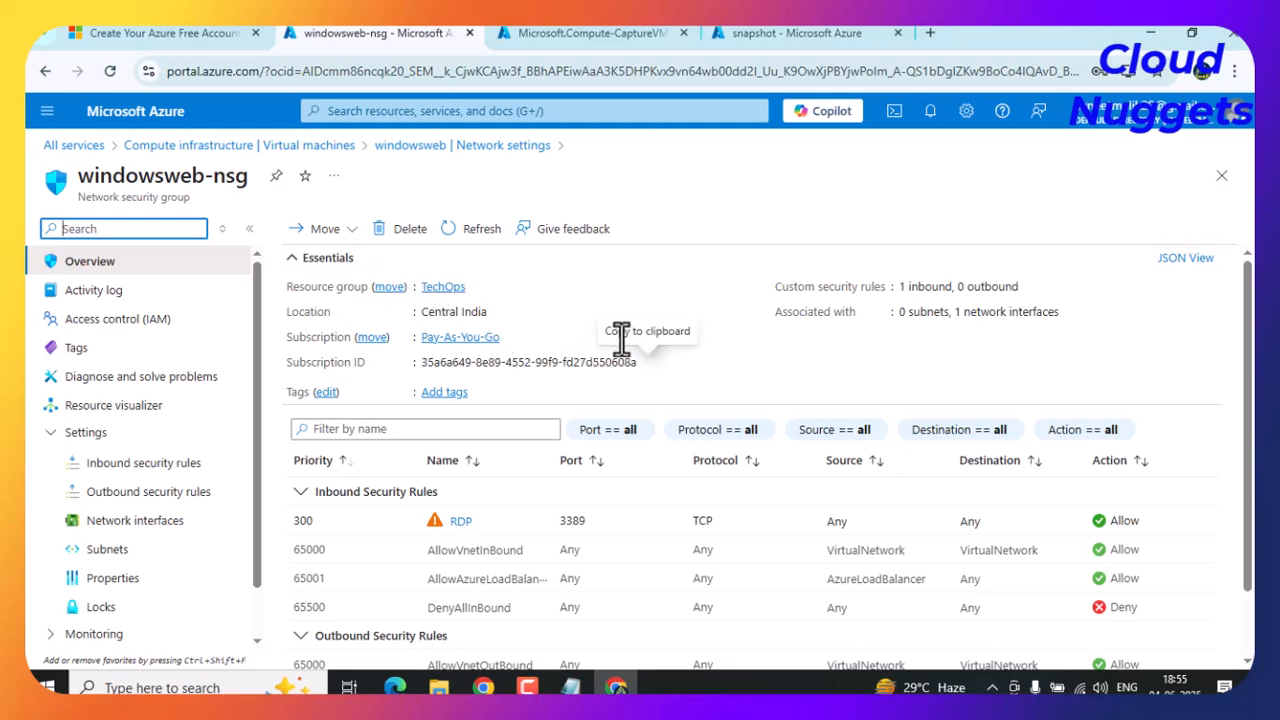
drag(898, 287, 960, 287)
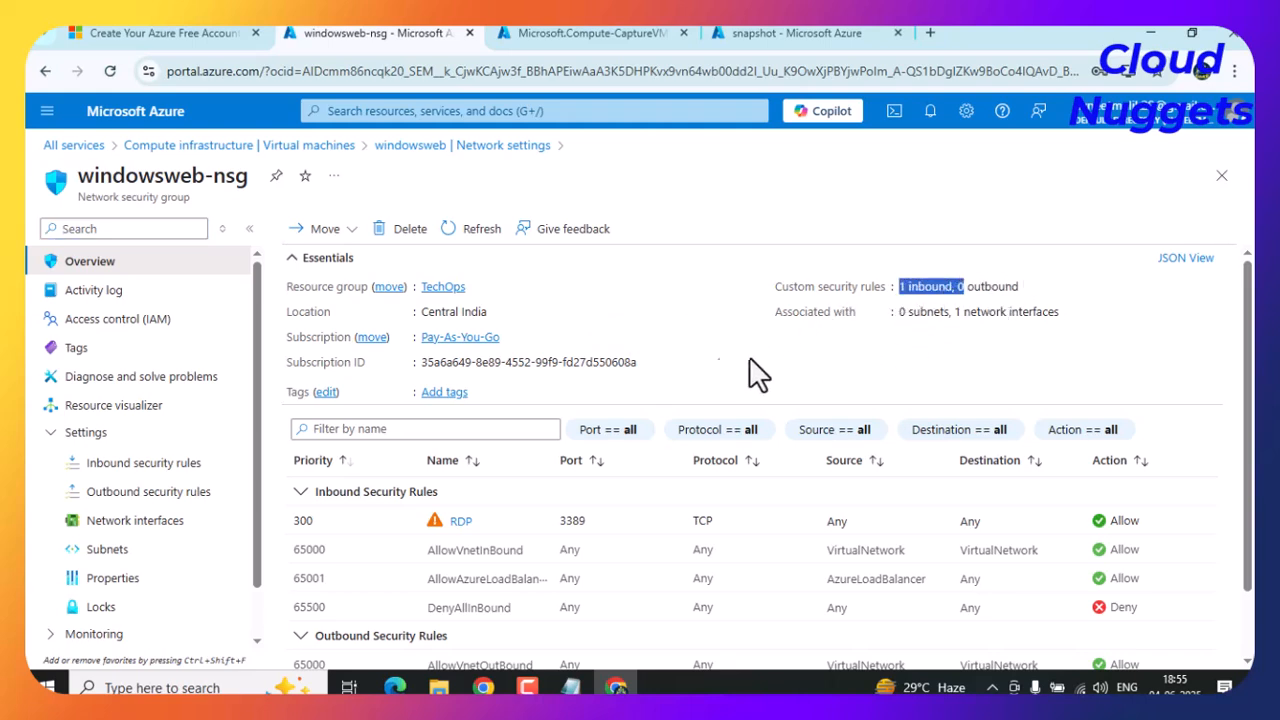
scroll(560, 470, down, 1)
scroll(545, 490, down, 1)
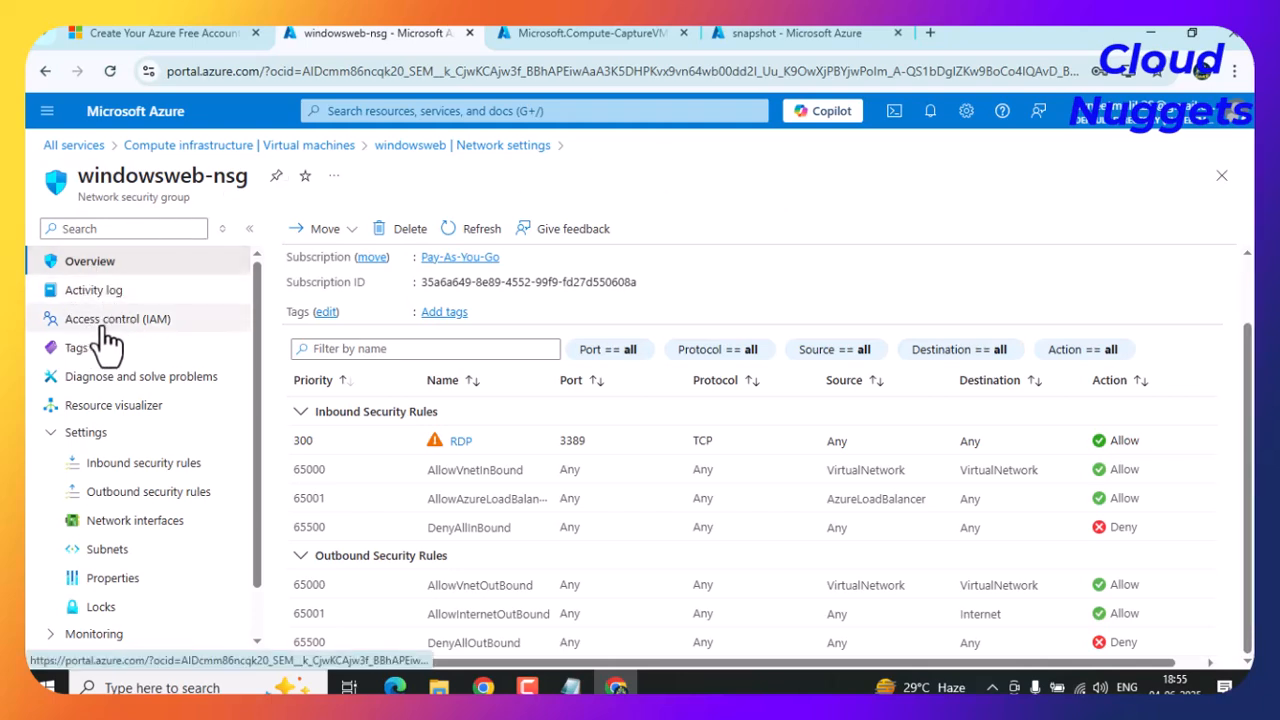
Start a new inbound security rule for windowsweb-nsg and look at the source options, leaving the source at Any.
click(132, 472)
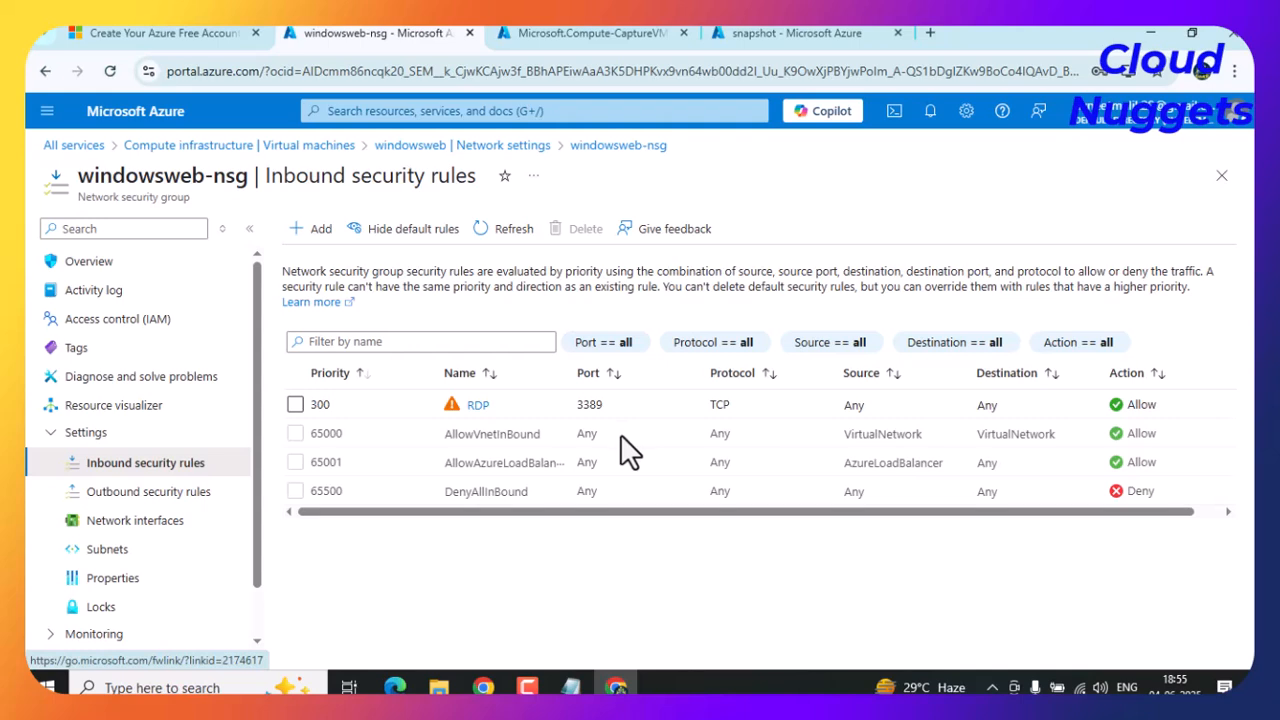
click(302, 233)
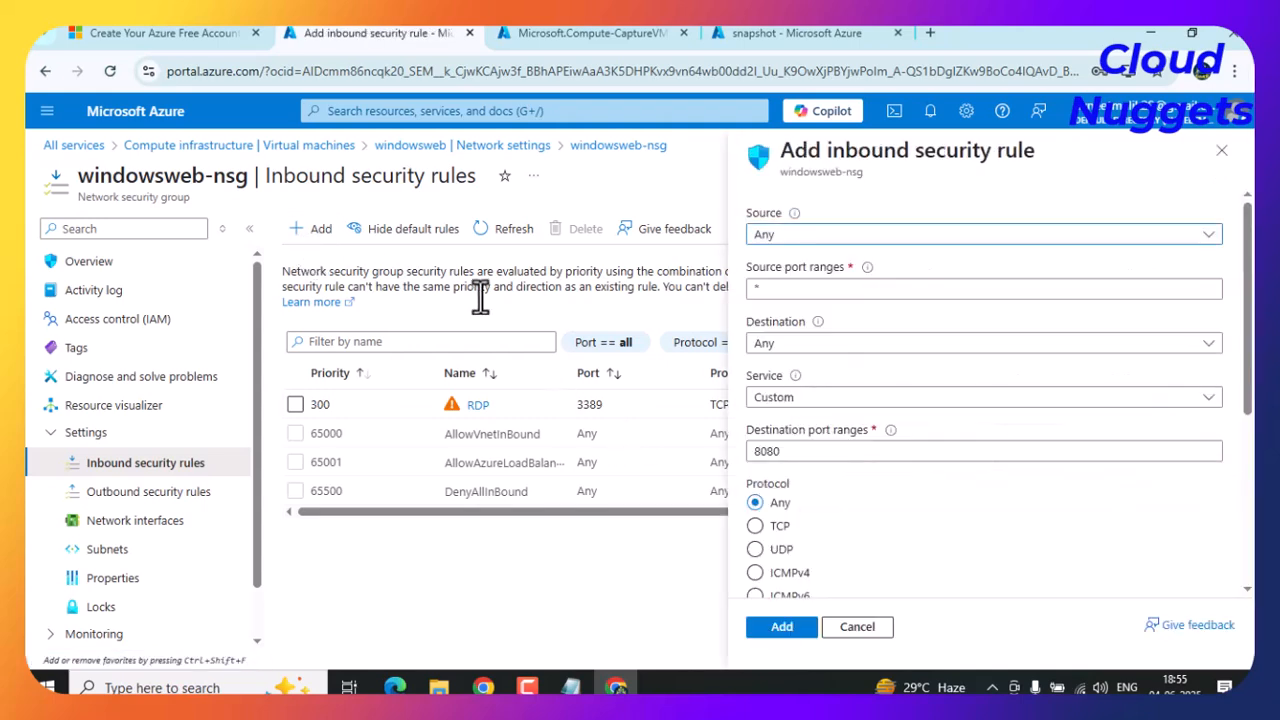
drag(738, 208, 768, 211)
click(876, 236)
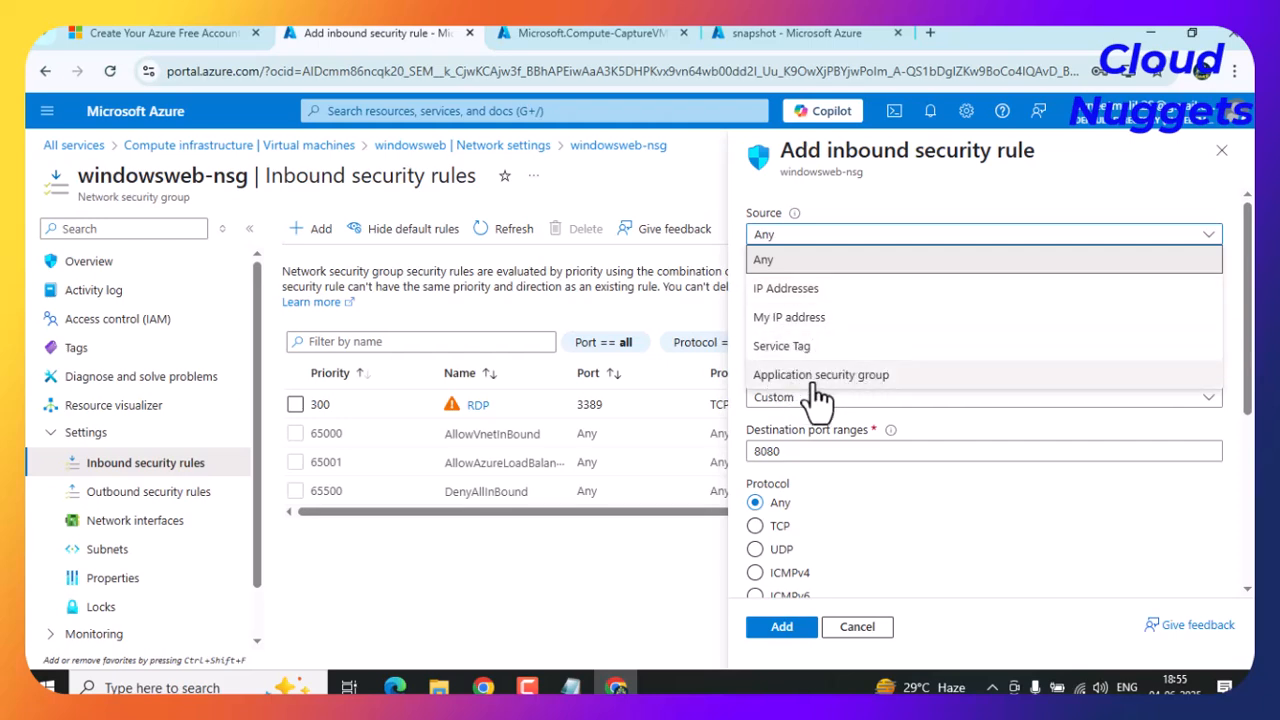
click(825, 199)
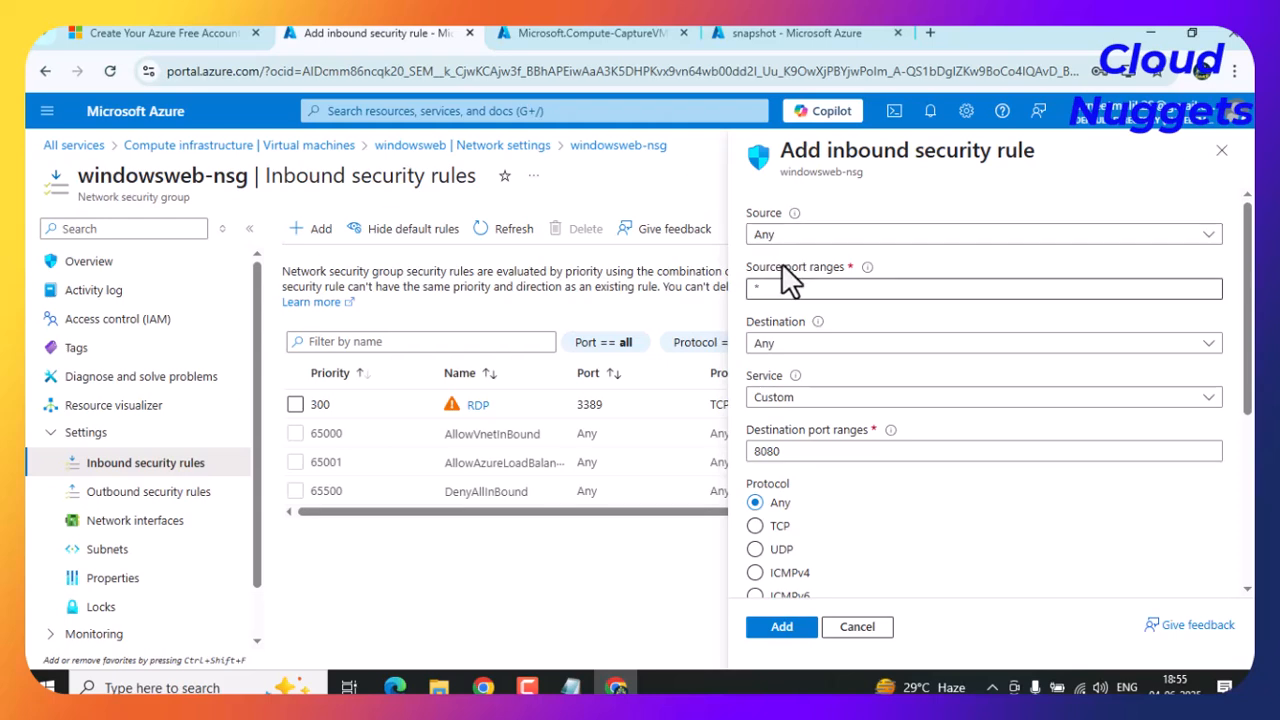
Look over the new rule's source port ranges and destination options without changing them.
drag(755, 272, 817, 265)
double_click(760, 286)
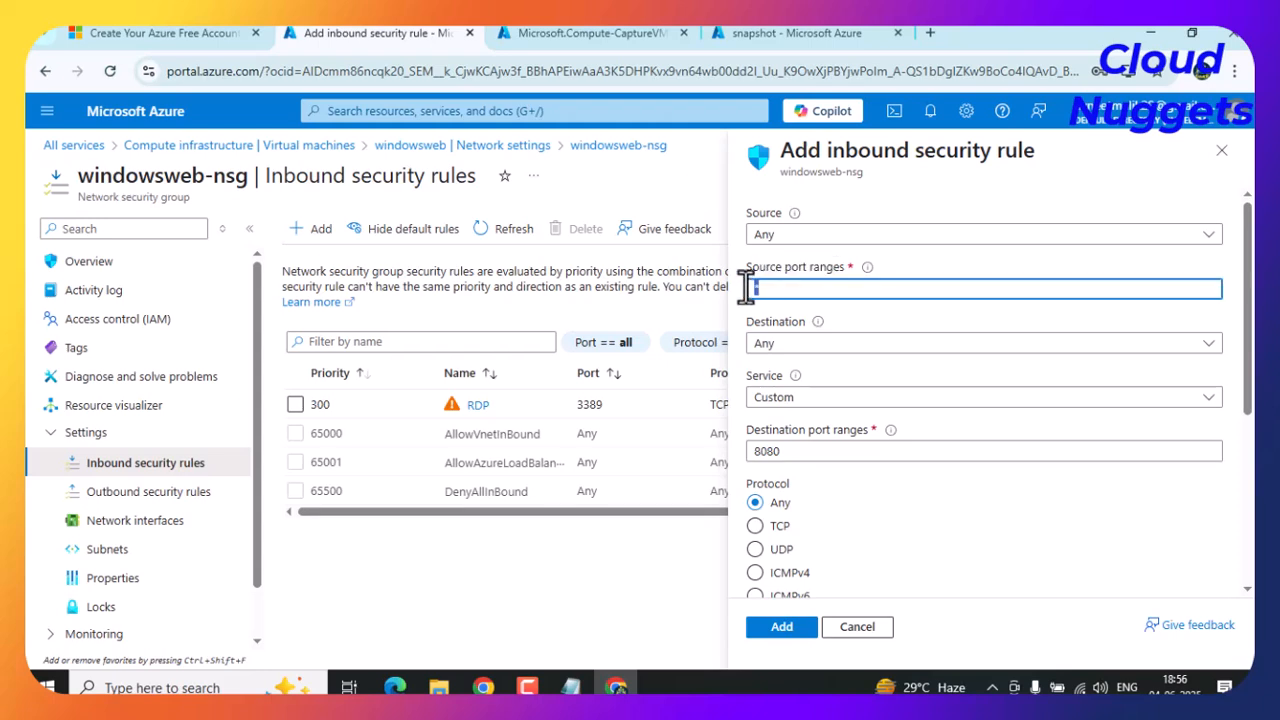
drag(754, 320, 785, 320)
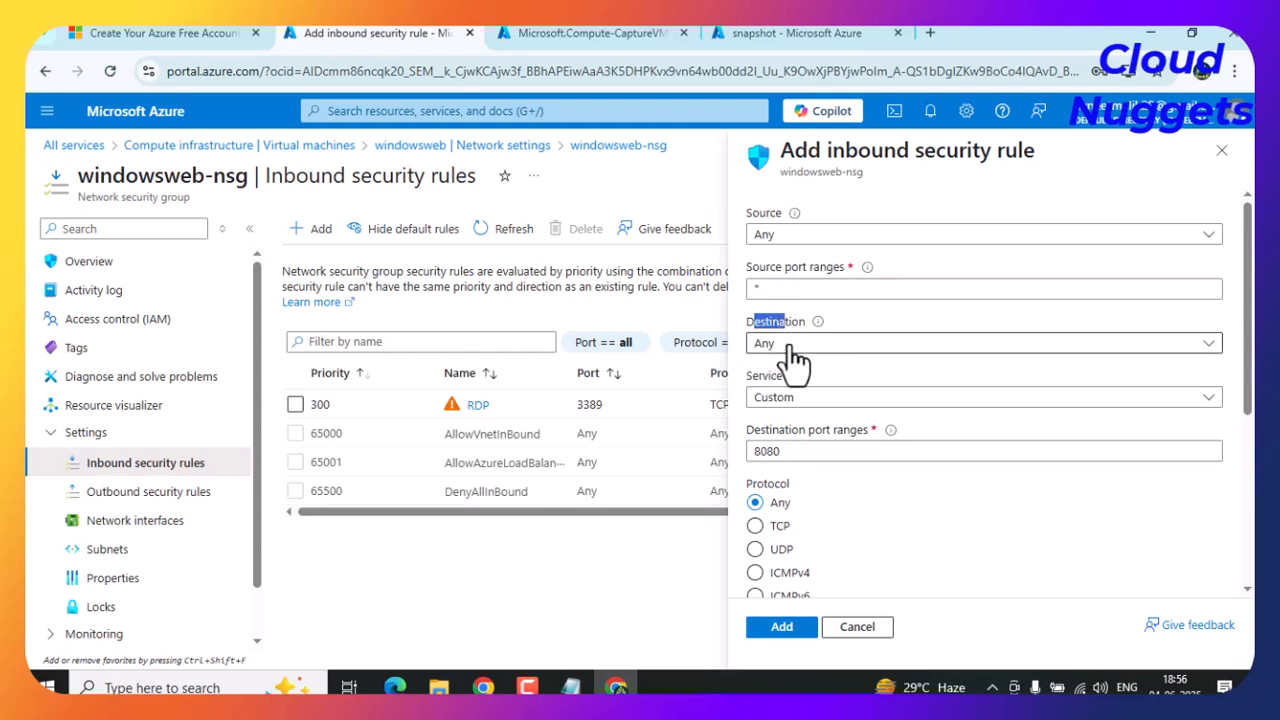
click(789, 345)
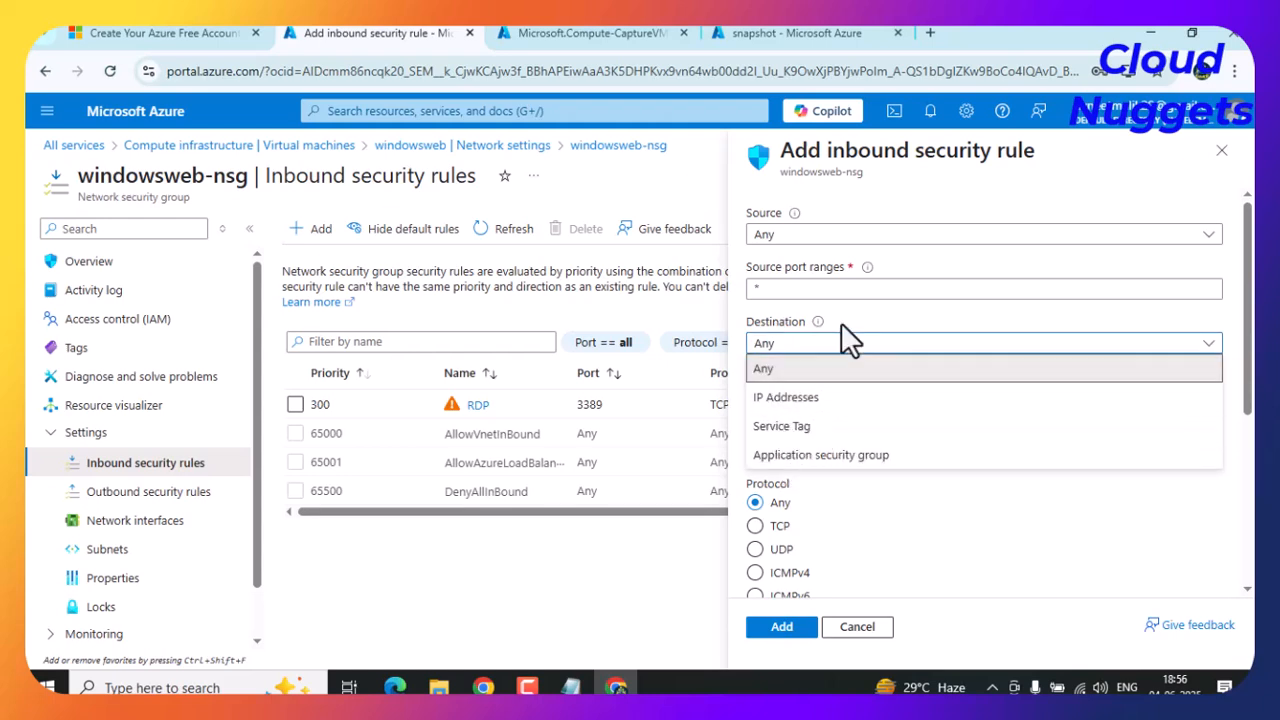
click(882, 310)
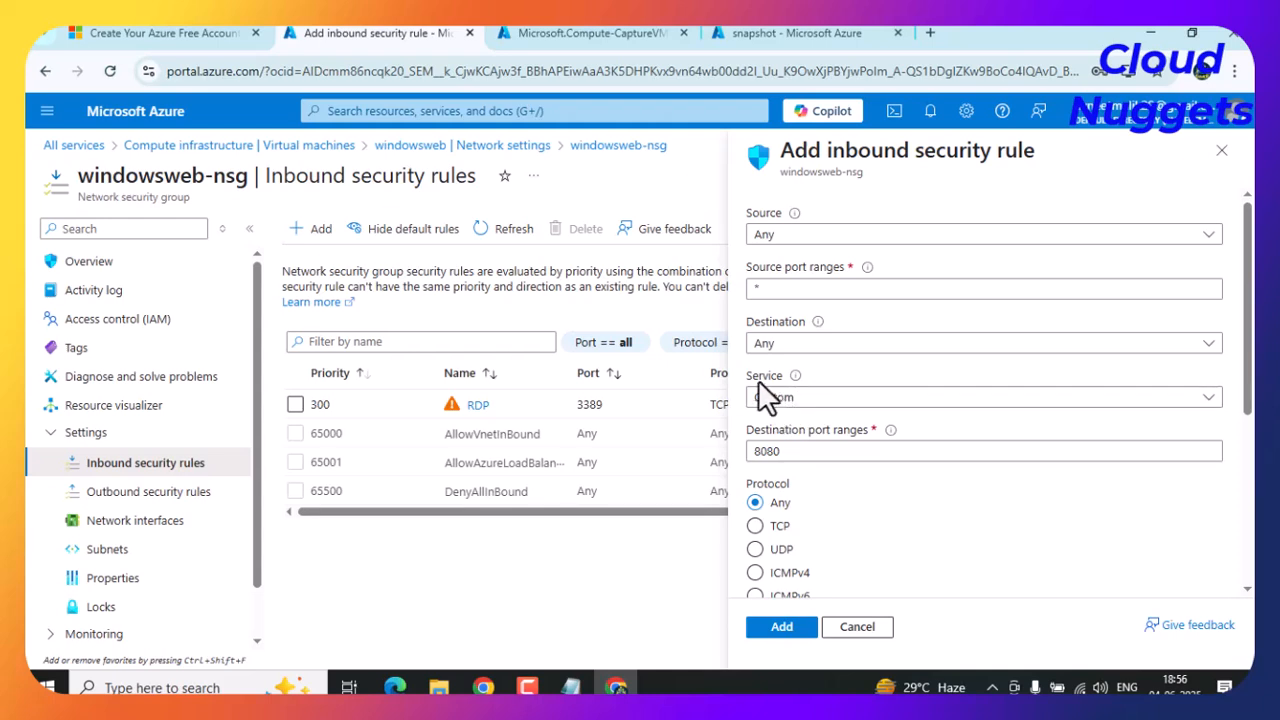
Look over the service options for the new inbound rule and keep the service set to Custom.
drag(754, 379, 762, 377)
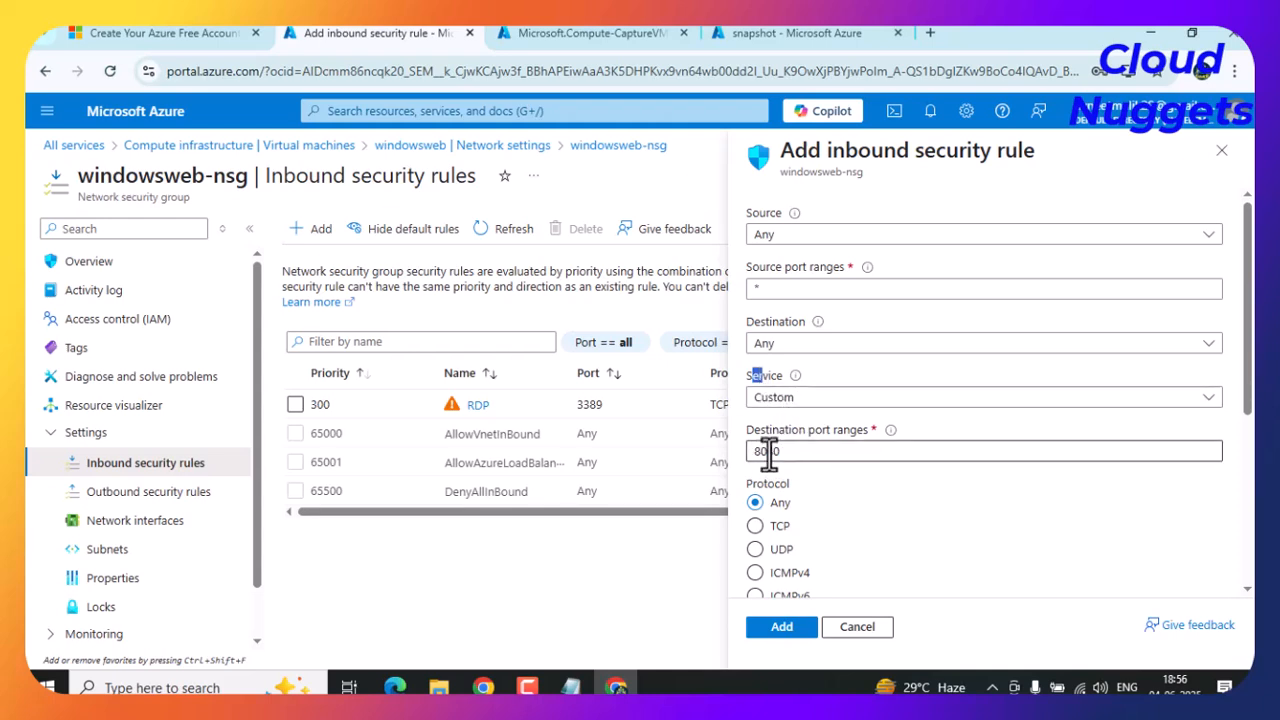
click(772, 398)
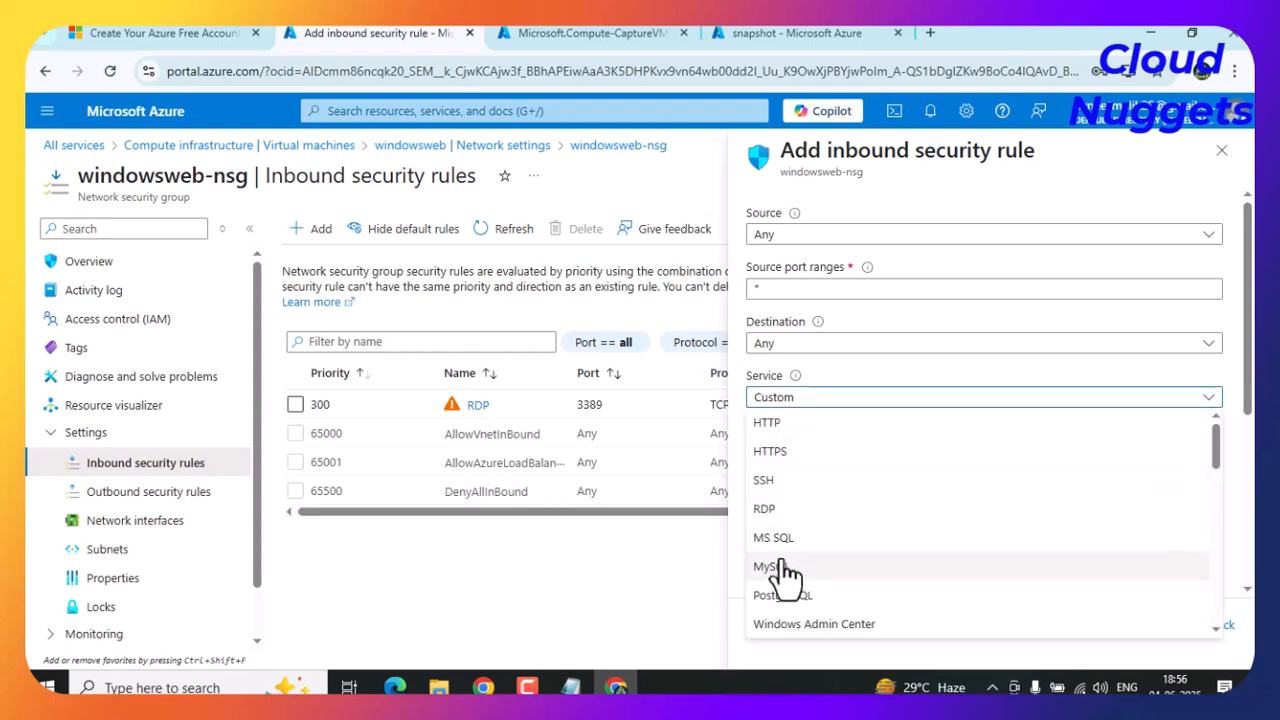
scroll(777, 523, down, 2)
scroll(787, 545, down, 6)
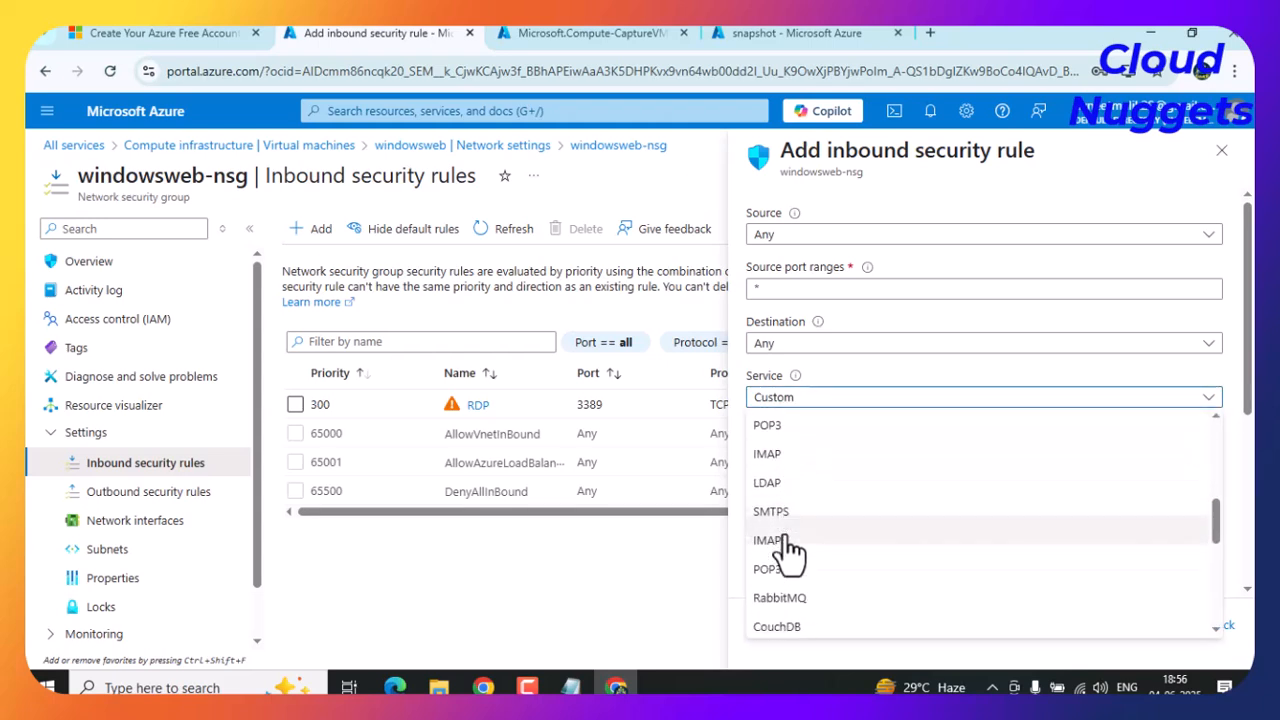
scroll(810, 600, up, 7)
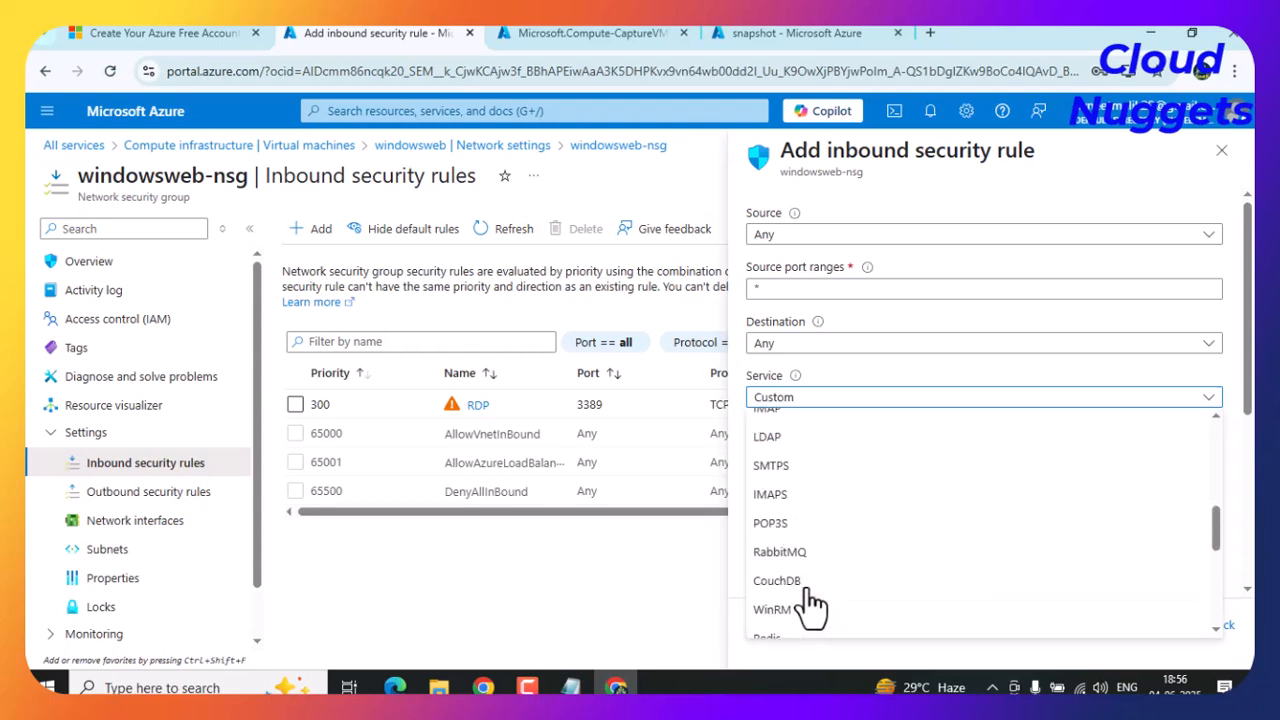
scroll(808, 600, down, 2)
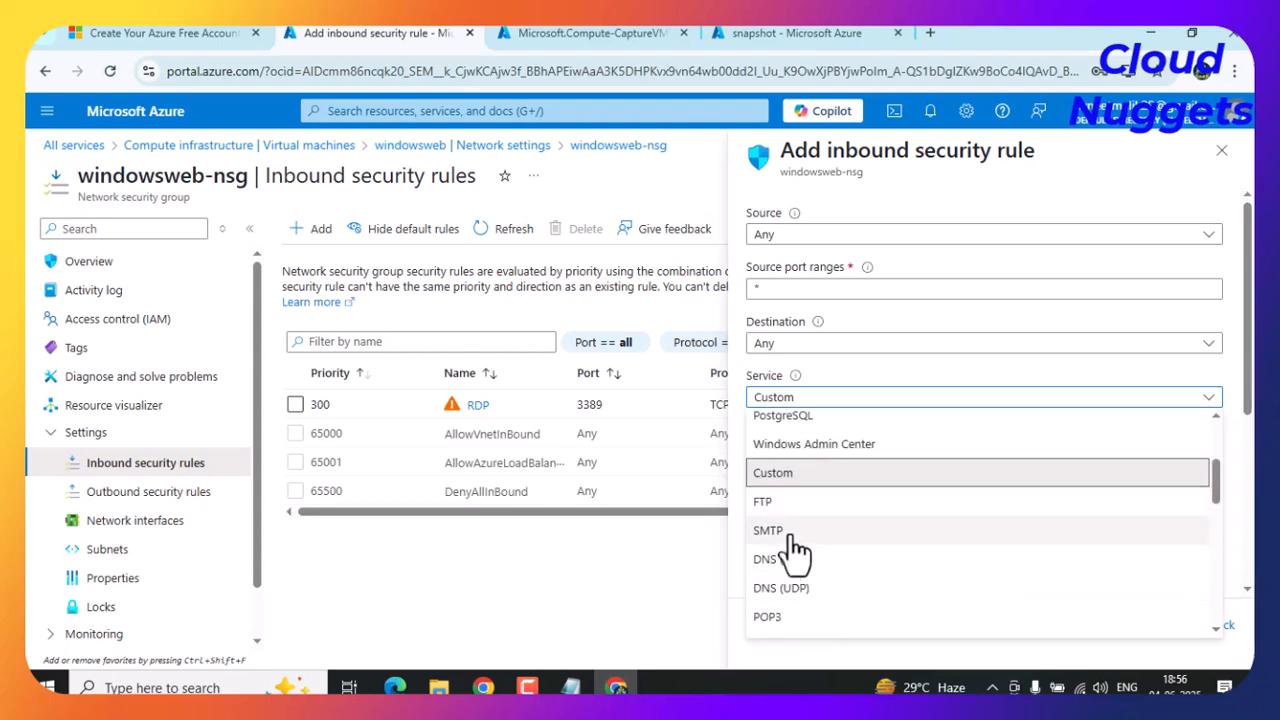
click(785, 473)
Set the destination port range to 80 and the protocol to TCP, and add the inbound allow rule to windowsweb-nsg.
click(795, 456)
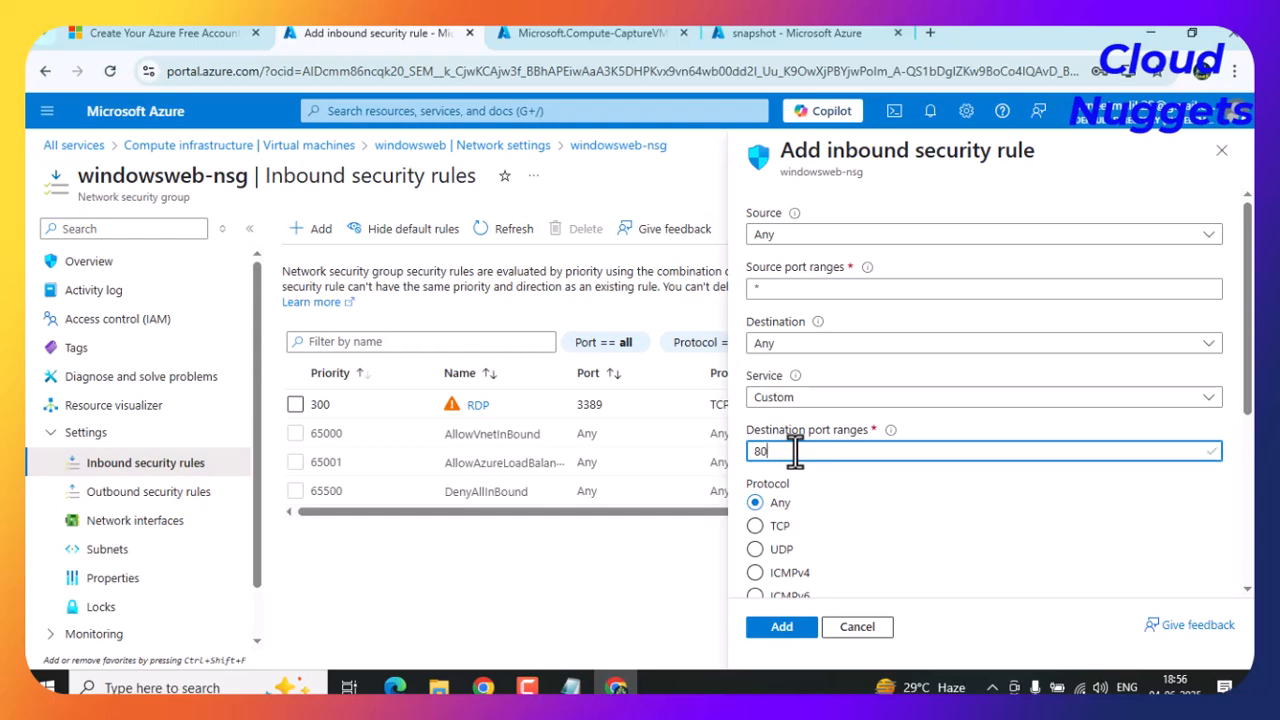
scroll(828, 470, down, 1)
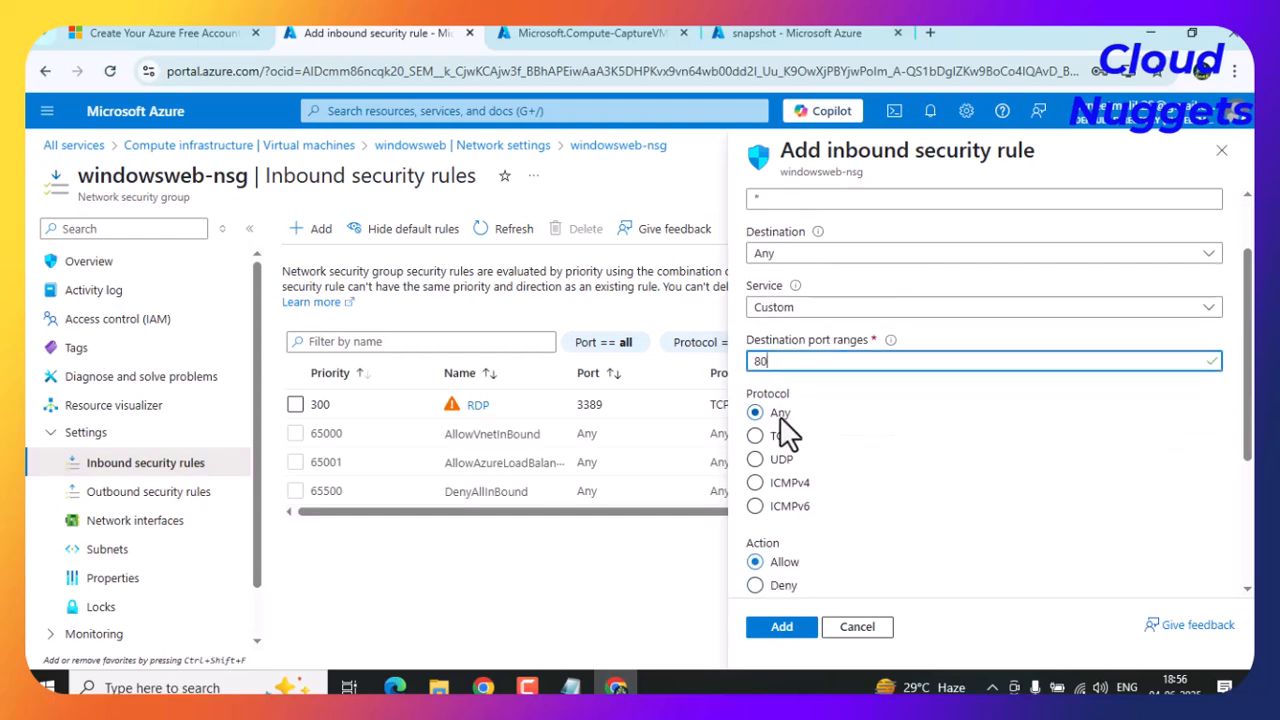
click(772, 442)
click(756, 438)
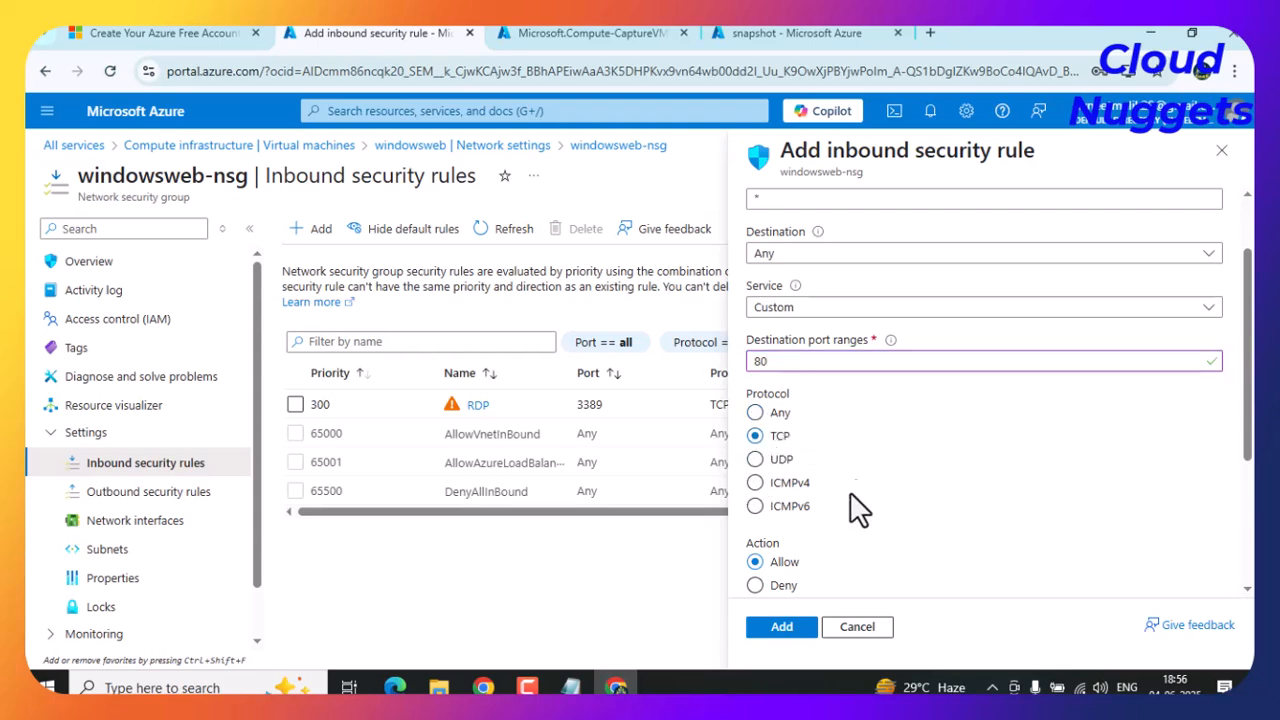
scroll(838, 504, down, 2)
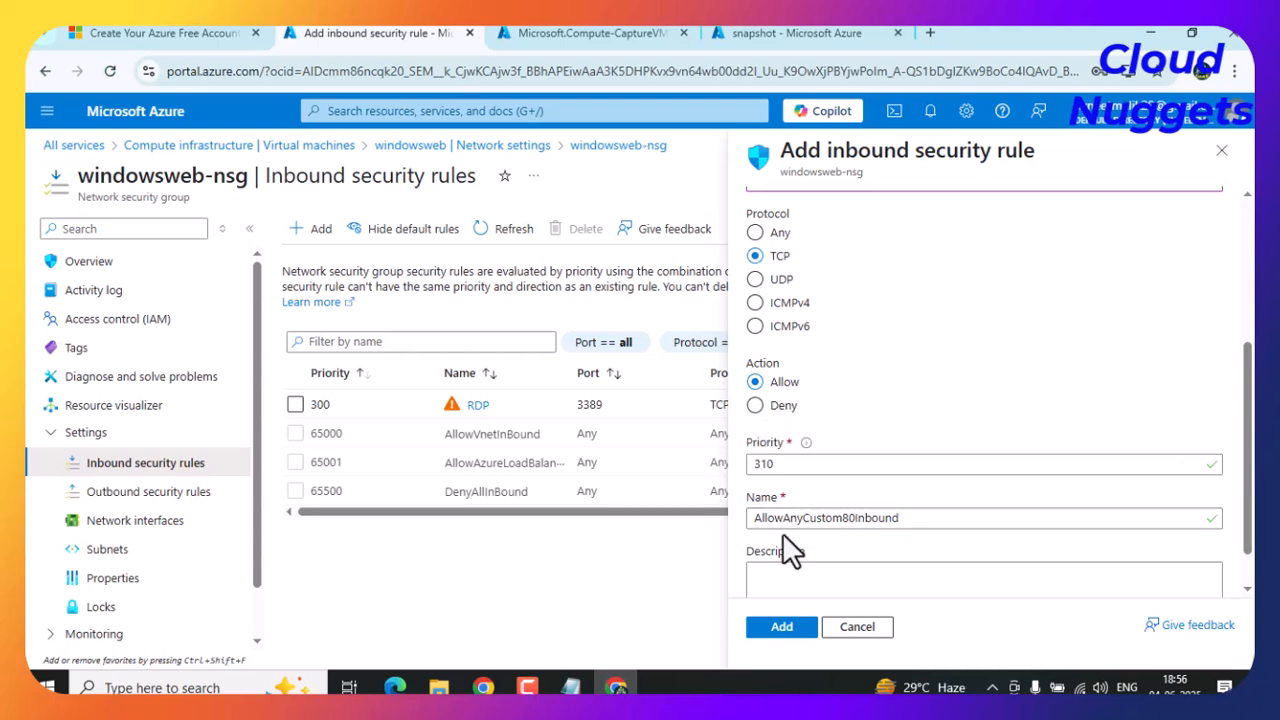
scroll(791, 530, down, 1)
click(782, 627)
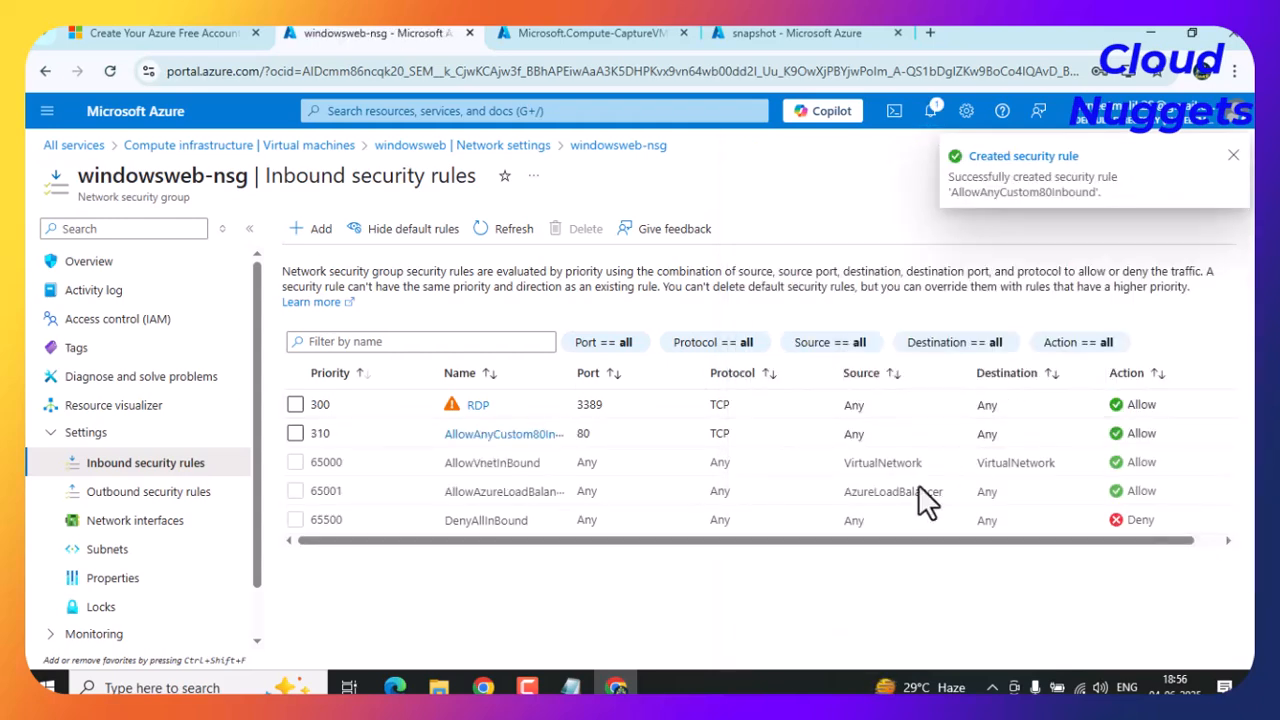
drag(333, 432, 313, 433)
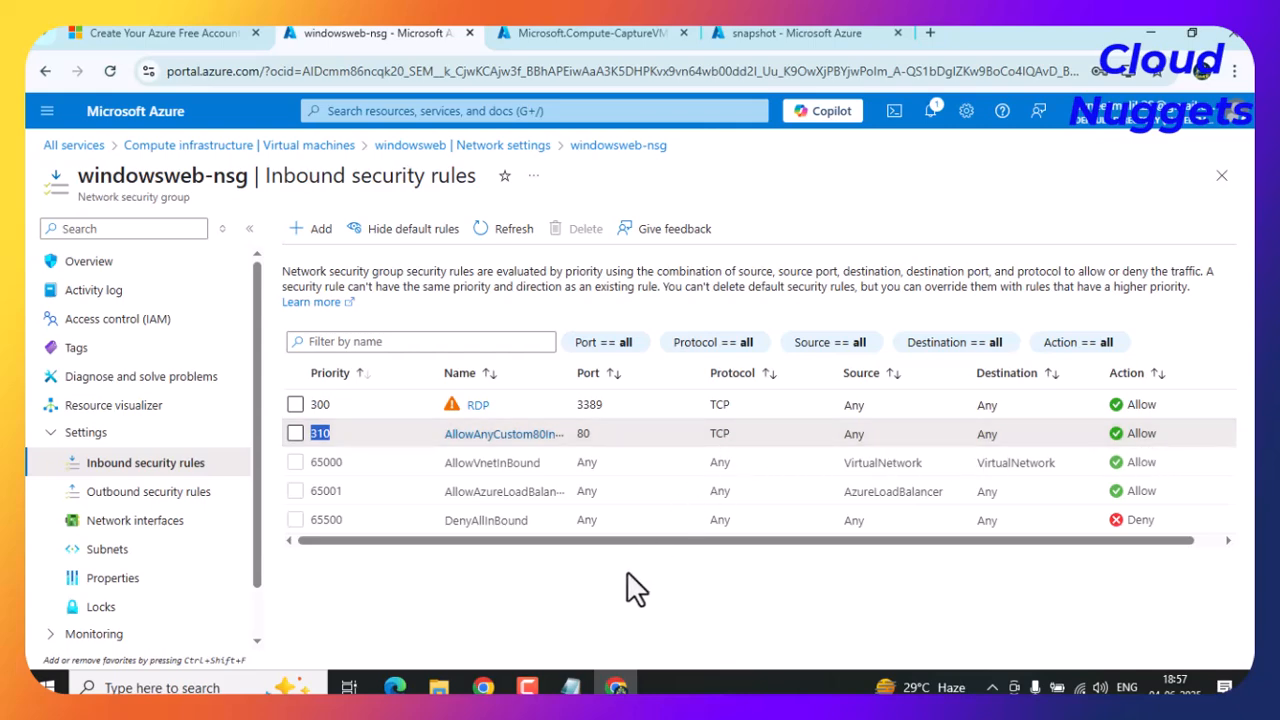
Check the progress of the CaptureVM deployment, and switch to Notepad to review the topic on deleting a snapshot.
click(580, 30)
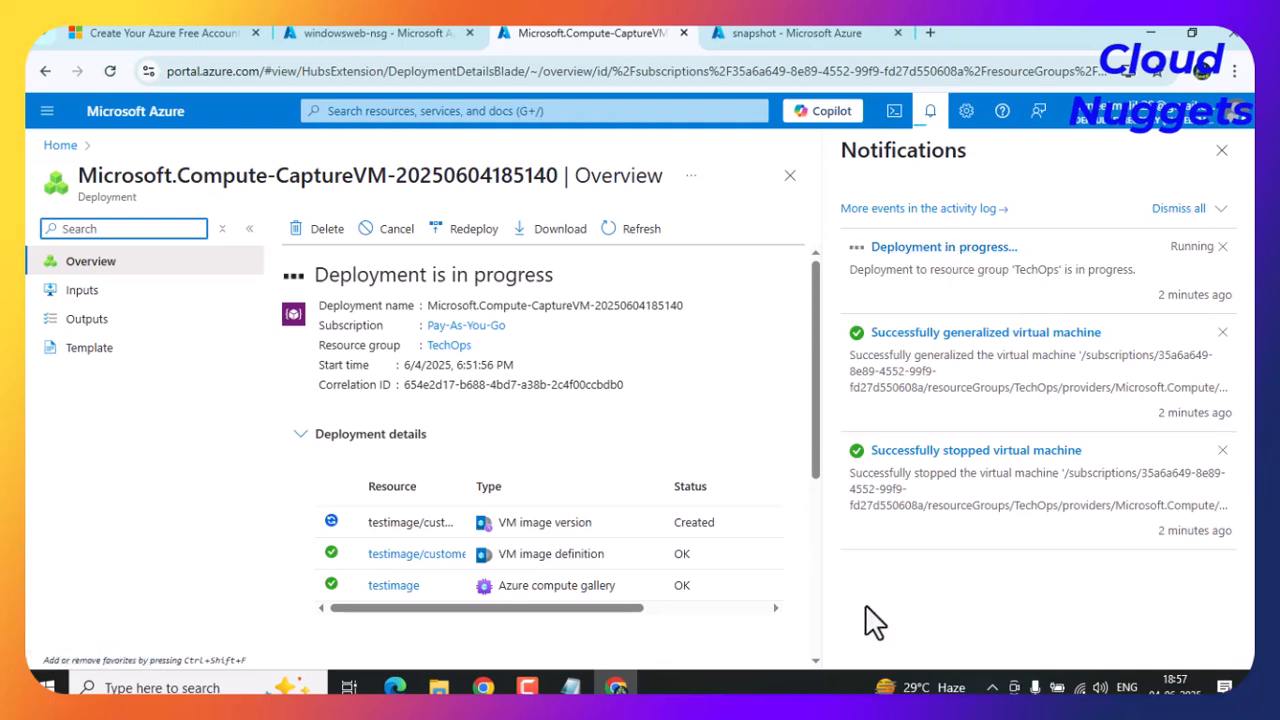
click(1222, 150)
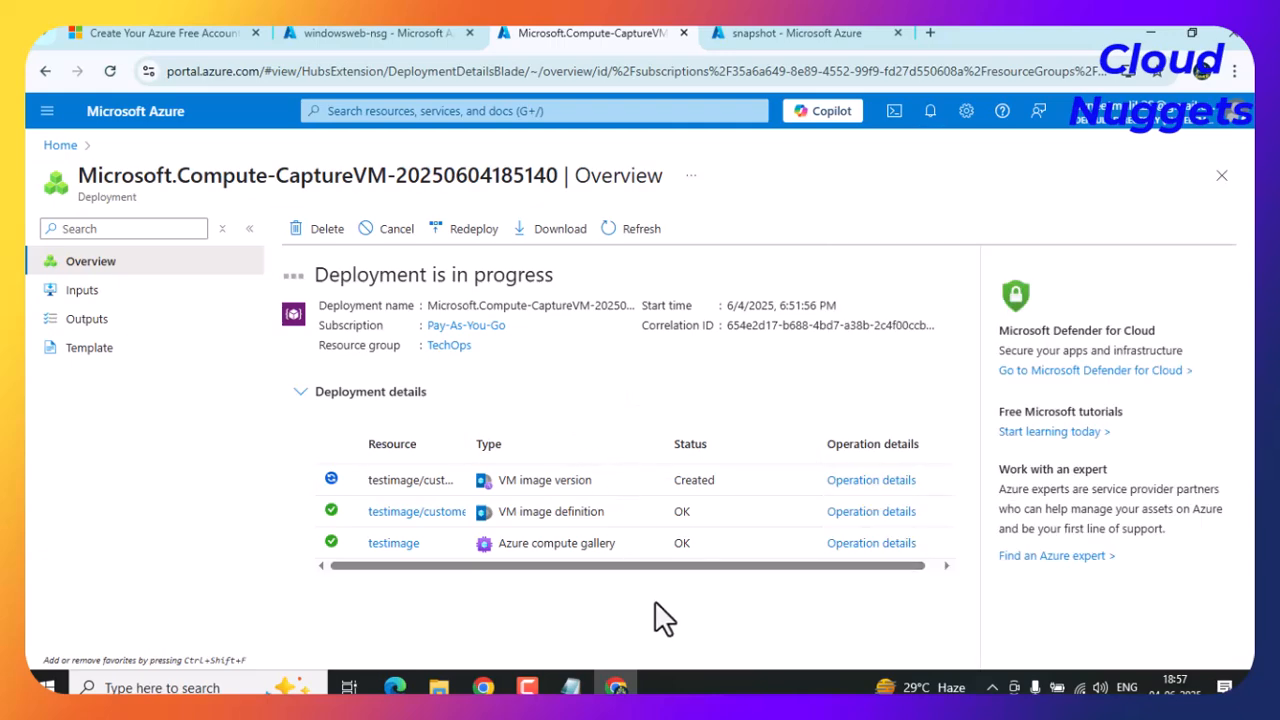
click(572, 685)
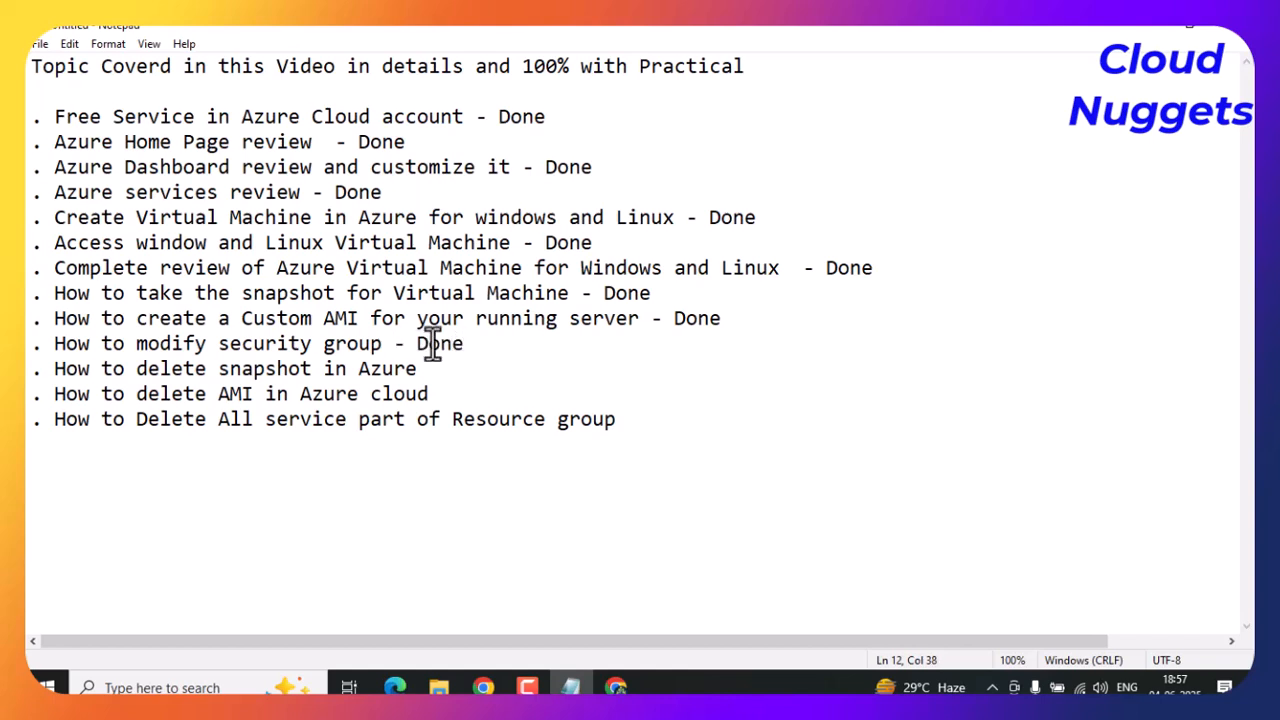
click(472, 372)
drag(101, 369, 418, 372)
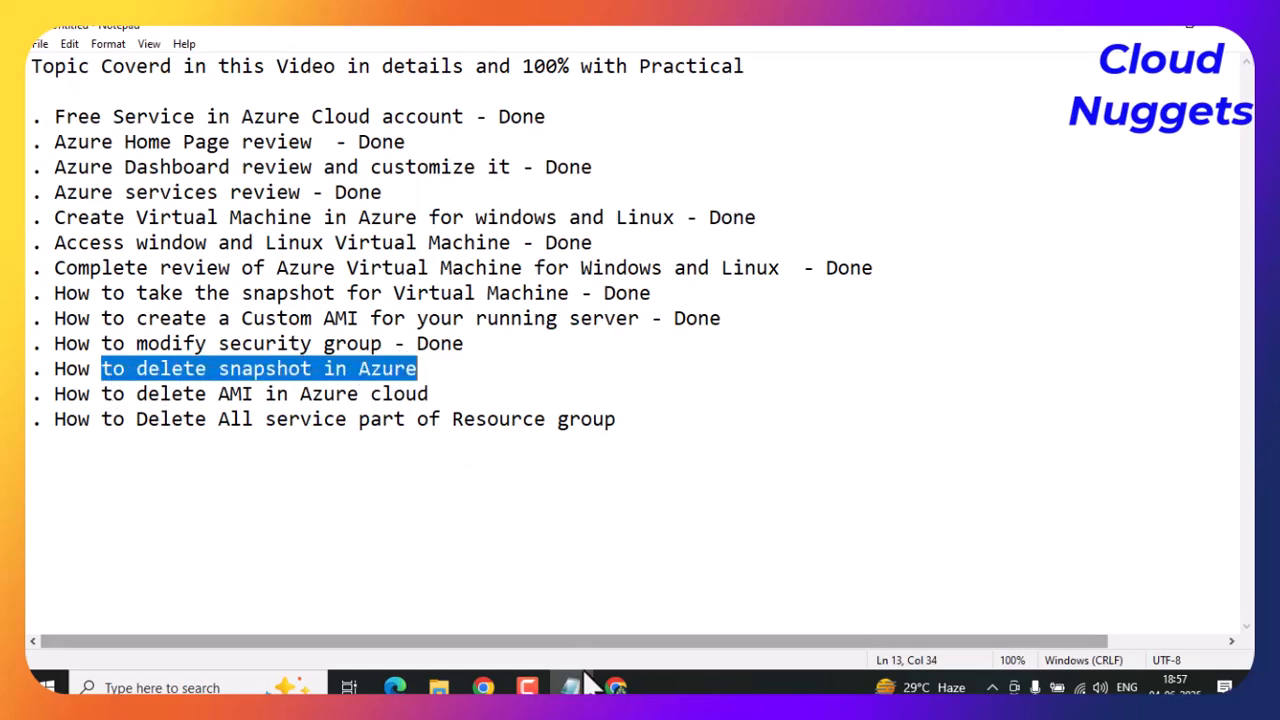
Switch back to the Azure portal in Chrome, open the resource named snapshot and delete it.
click(614, 685)
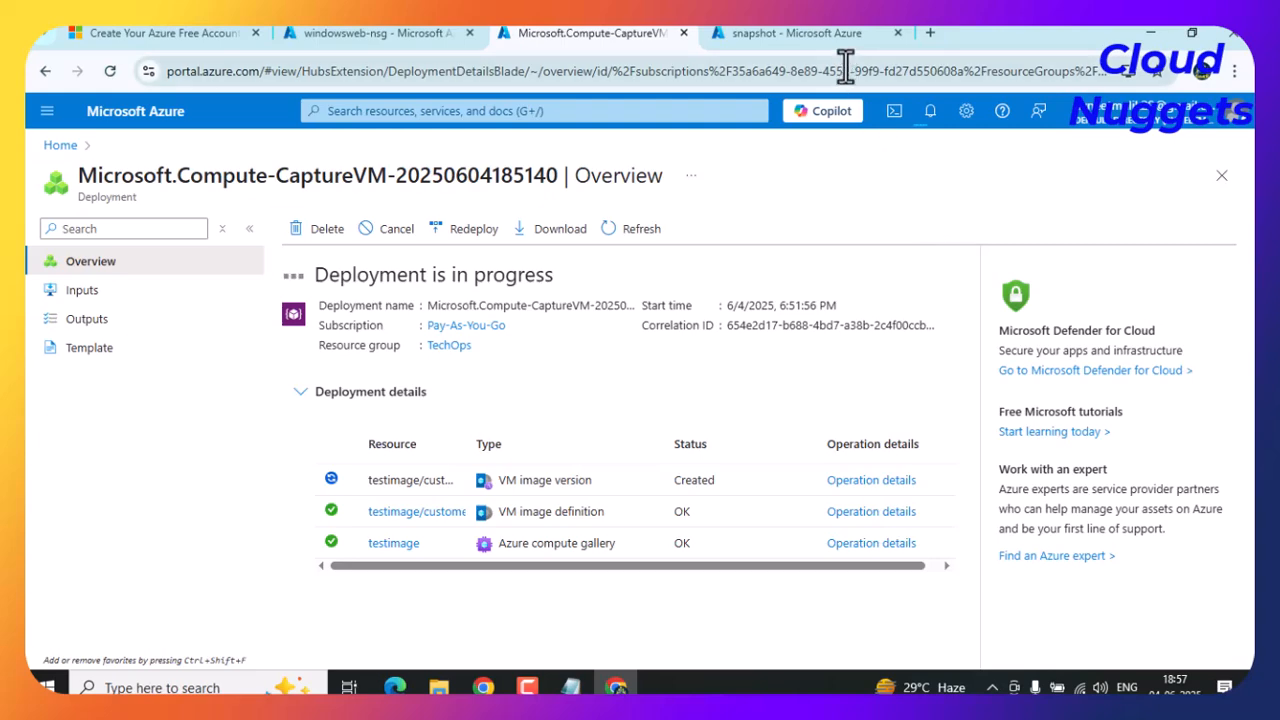
click(806, 36)
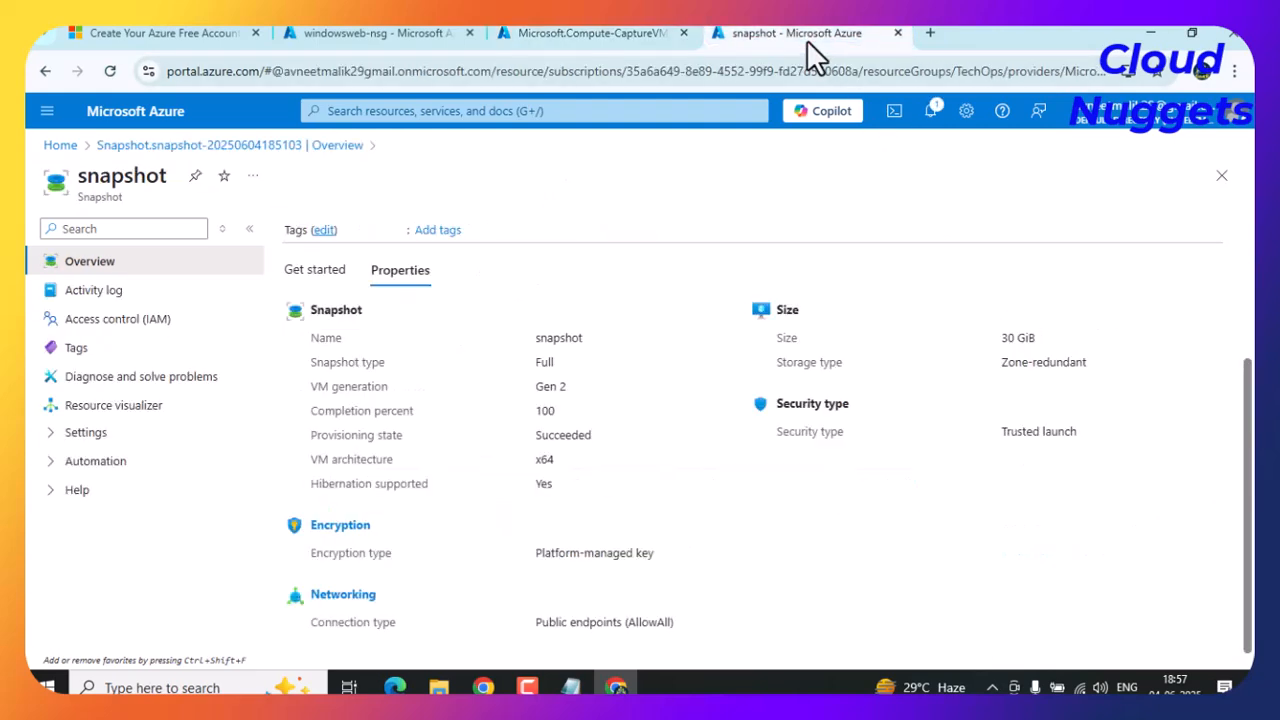
click(136, 146)
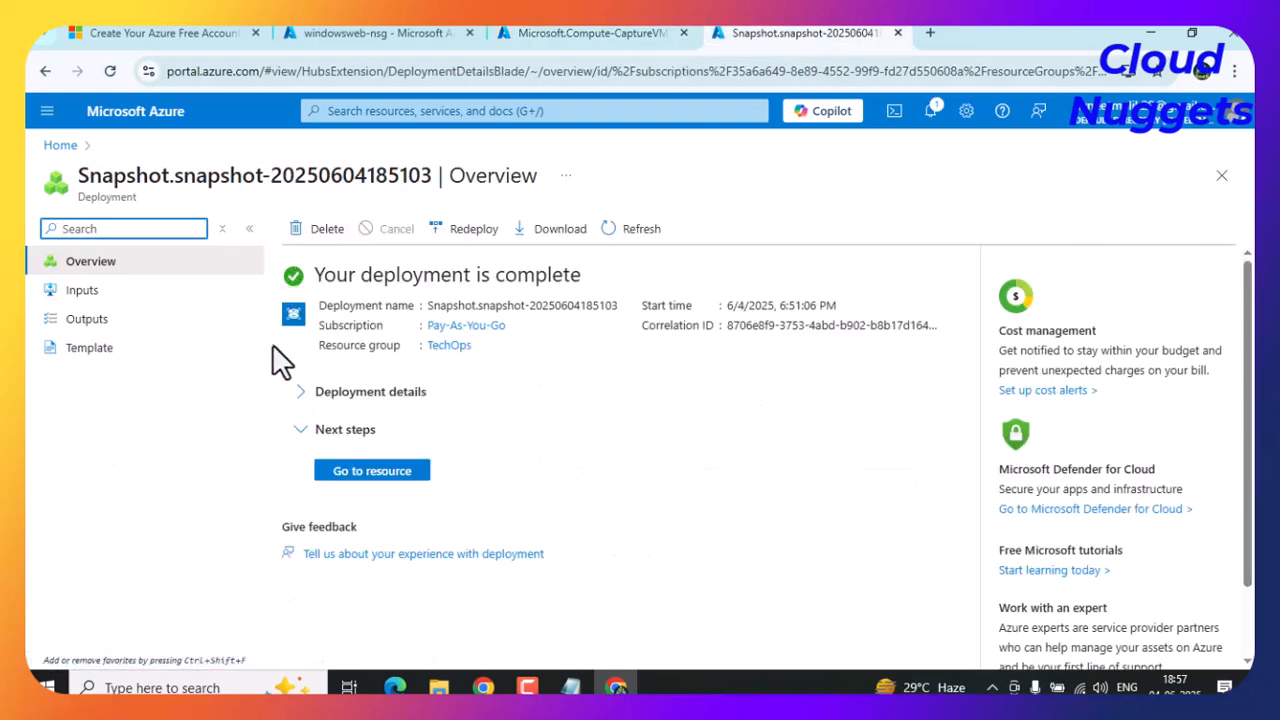
click(381, 470)
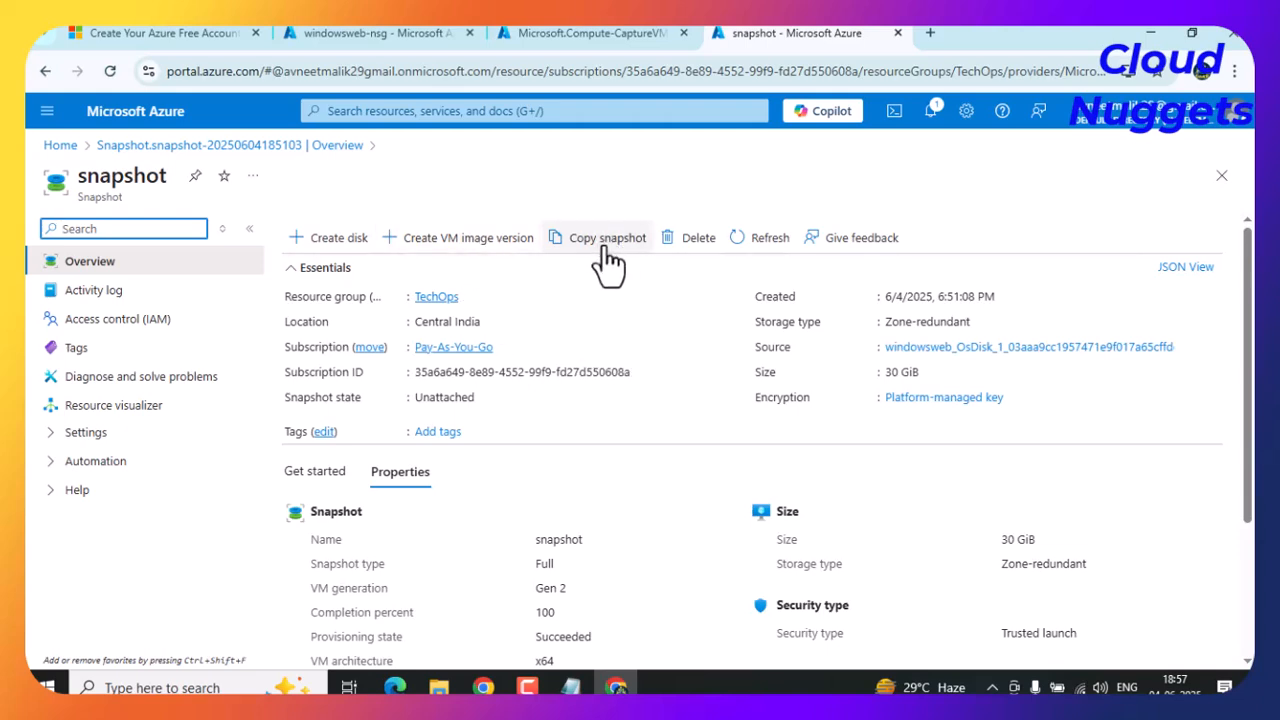
click(697, 240)
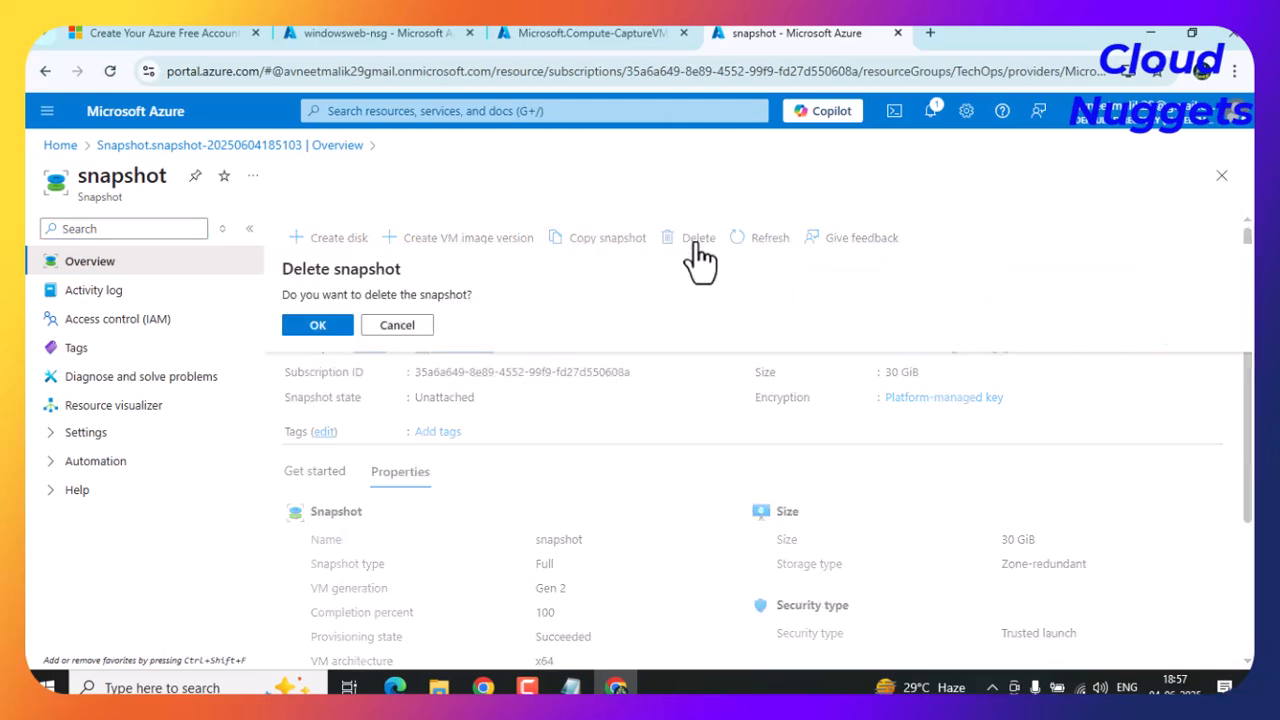
click(326, 324)
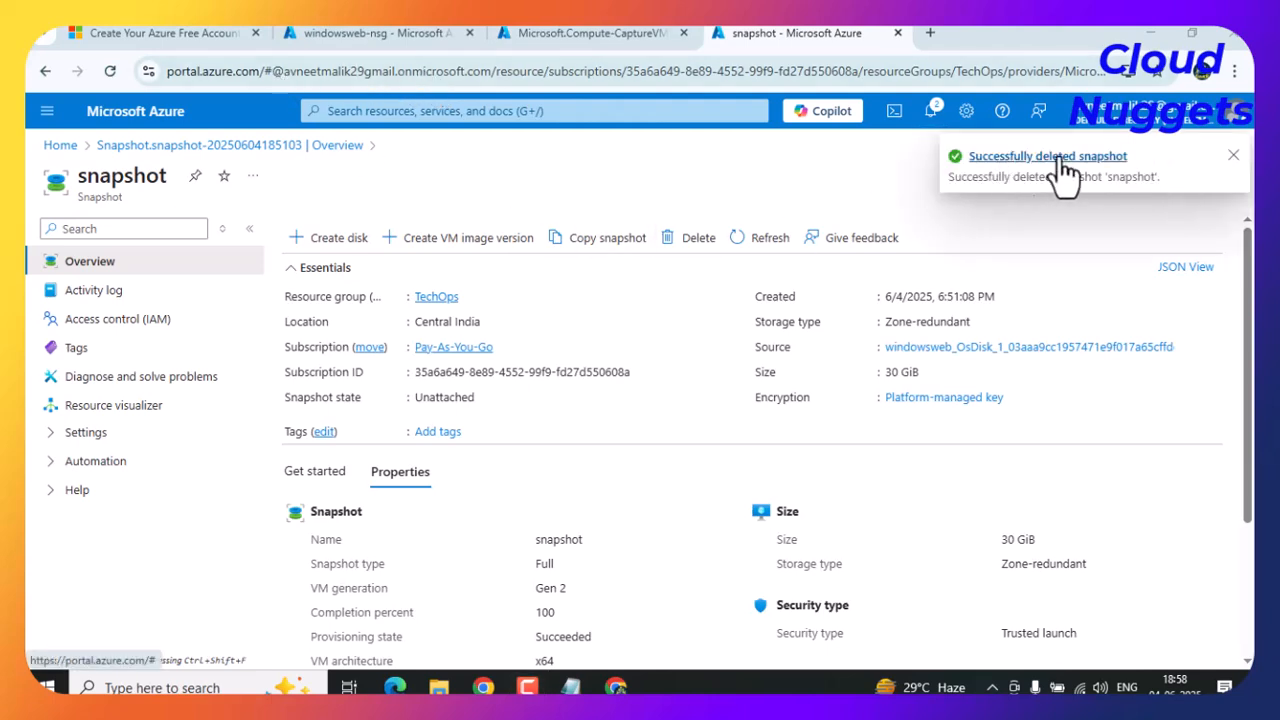
click(1233, 156)
Refresh the snapshot's overview and reload the page in the browser to check whether the snapshot is gone.
click(764, 239)
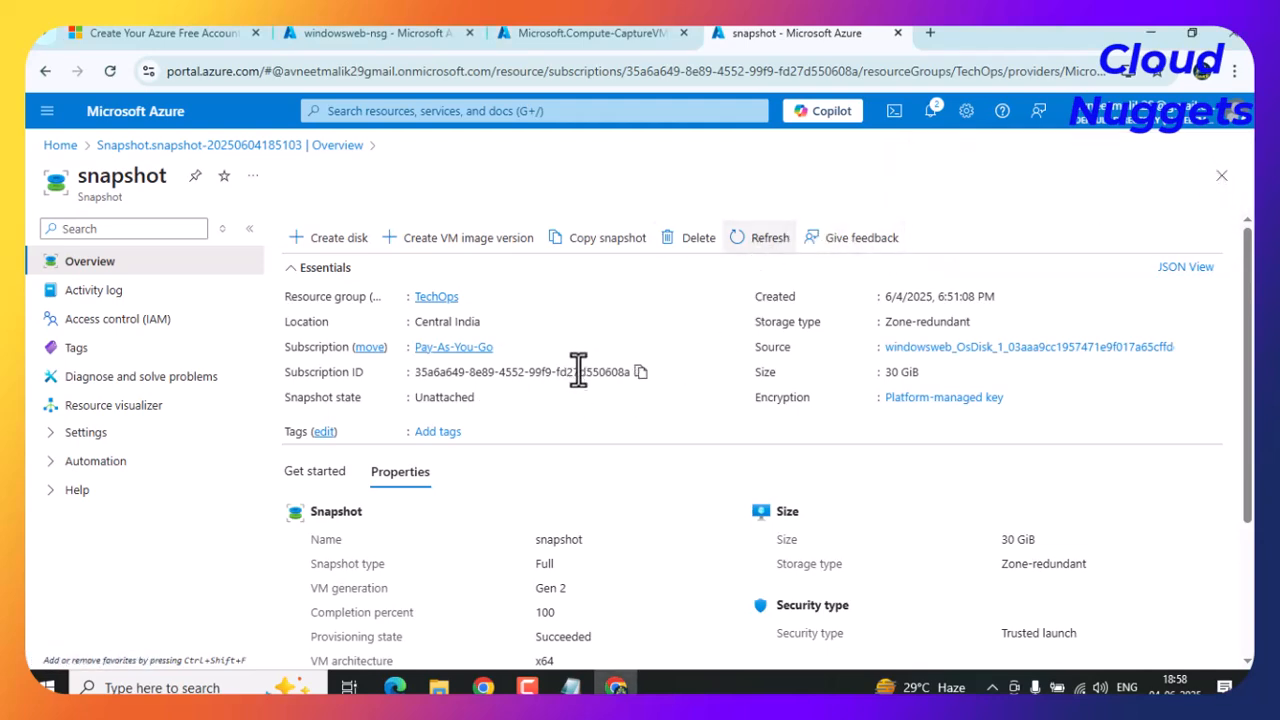
click(766, 240)
scroll(646, 386, down, 2)
scroll(646, 386, up, 2)
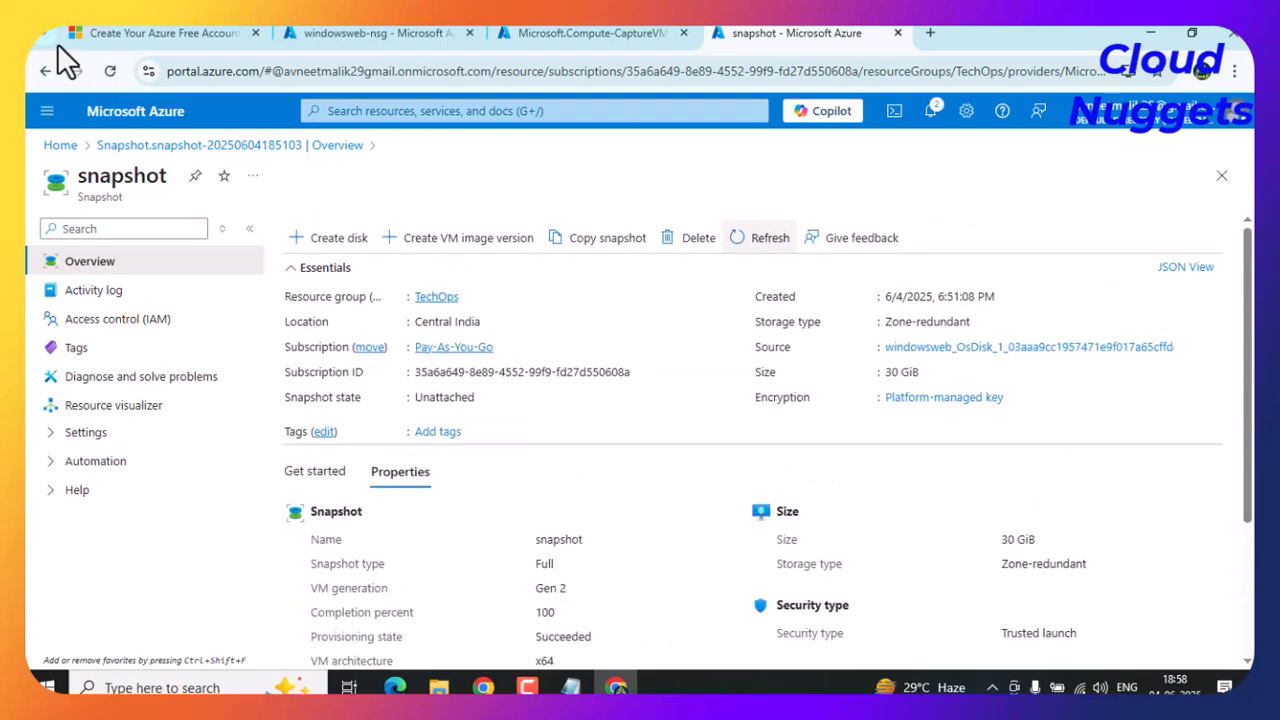
click(112, 72)
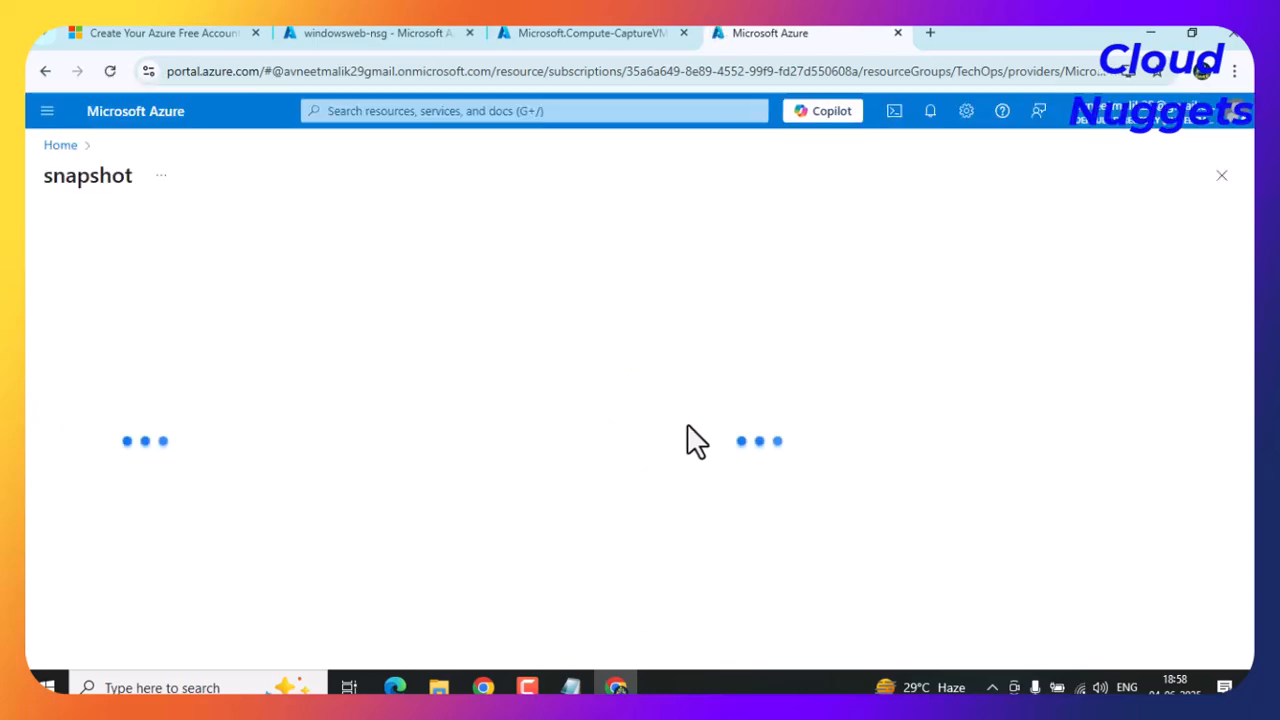
drag(614, 366, 595, 371)
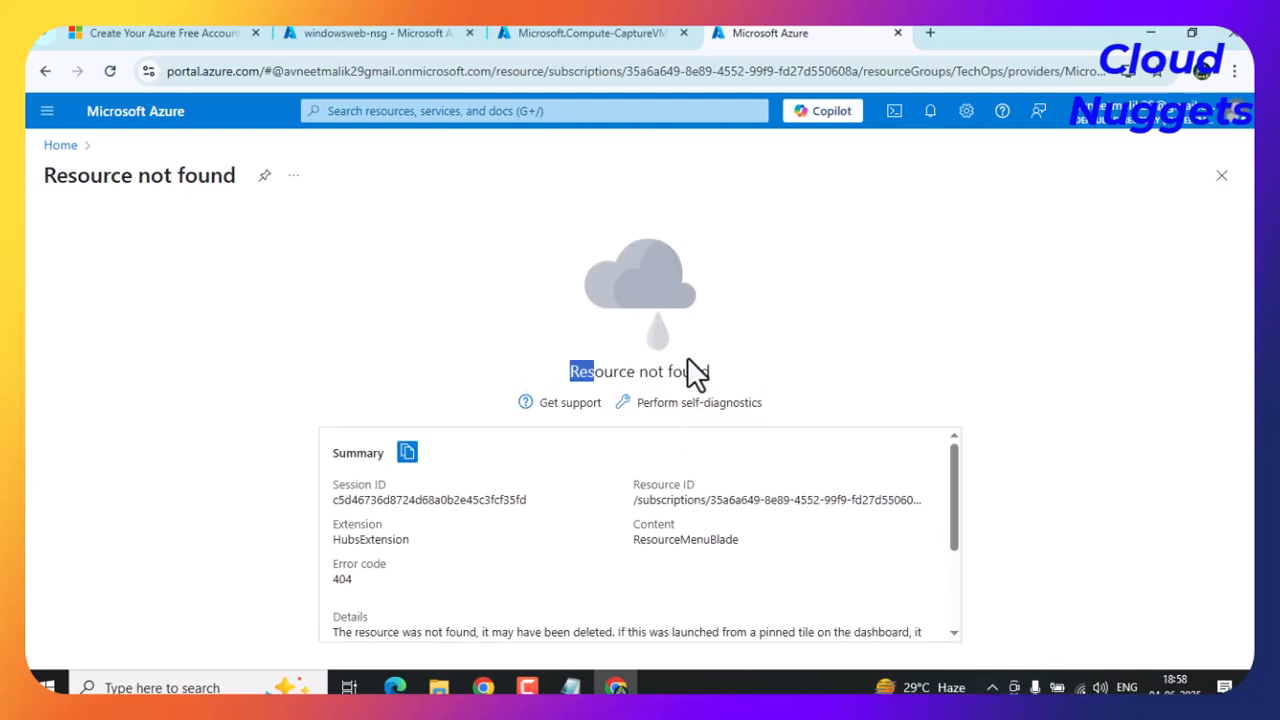
Return the deleted snapshot's page to the portal home, and refresh the status of the CaptureVM deployment.
click(52, 148)
click(588, 40)
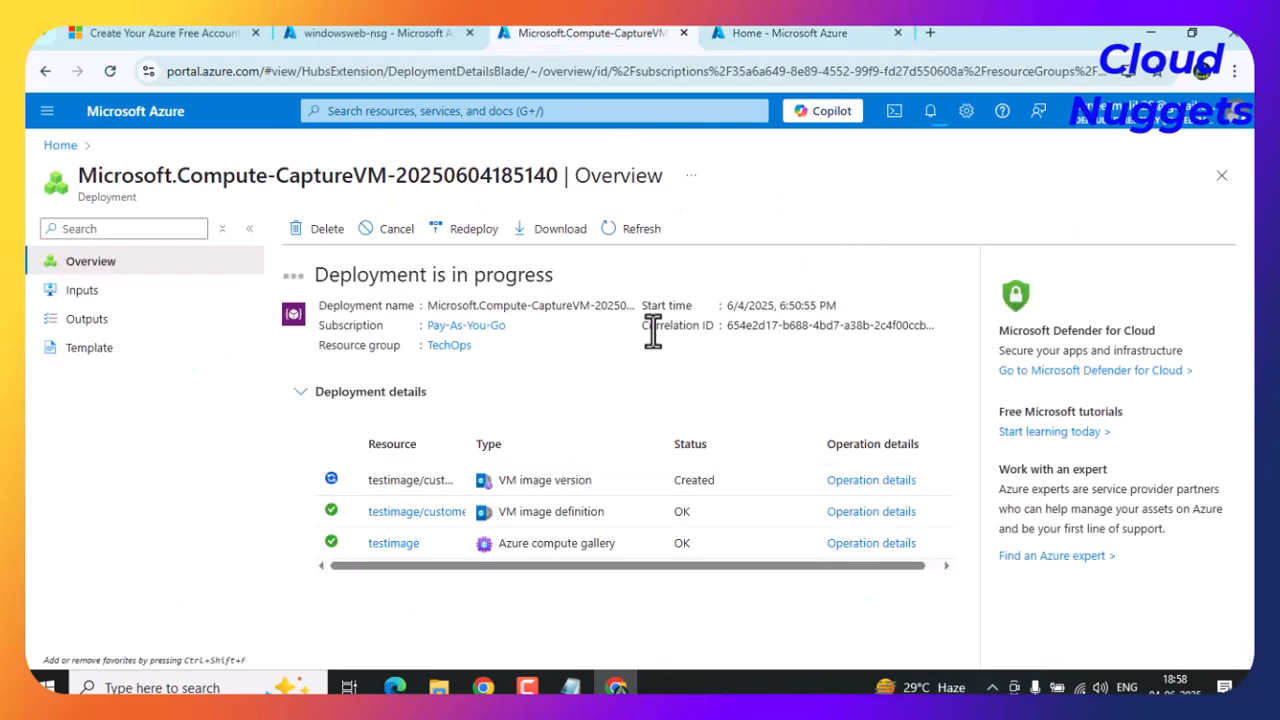
click(637, 230)
Switch to Notepad and review the remaining topics on deleting the snapshot, the AMI and all services in the resource group.
click(578, 684)
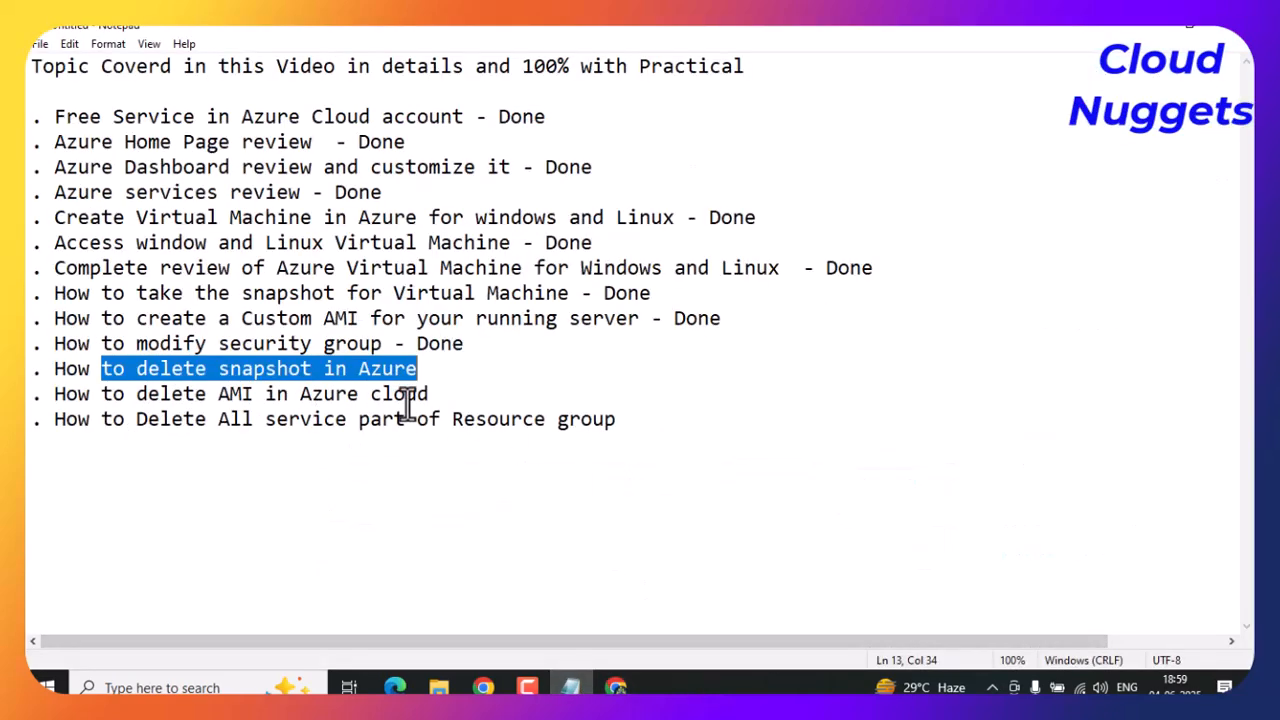
drag(323, 425, 660, 437)
click(212, 392)
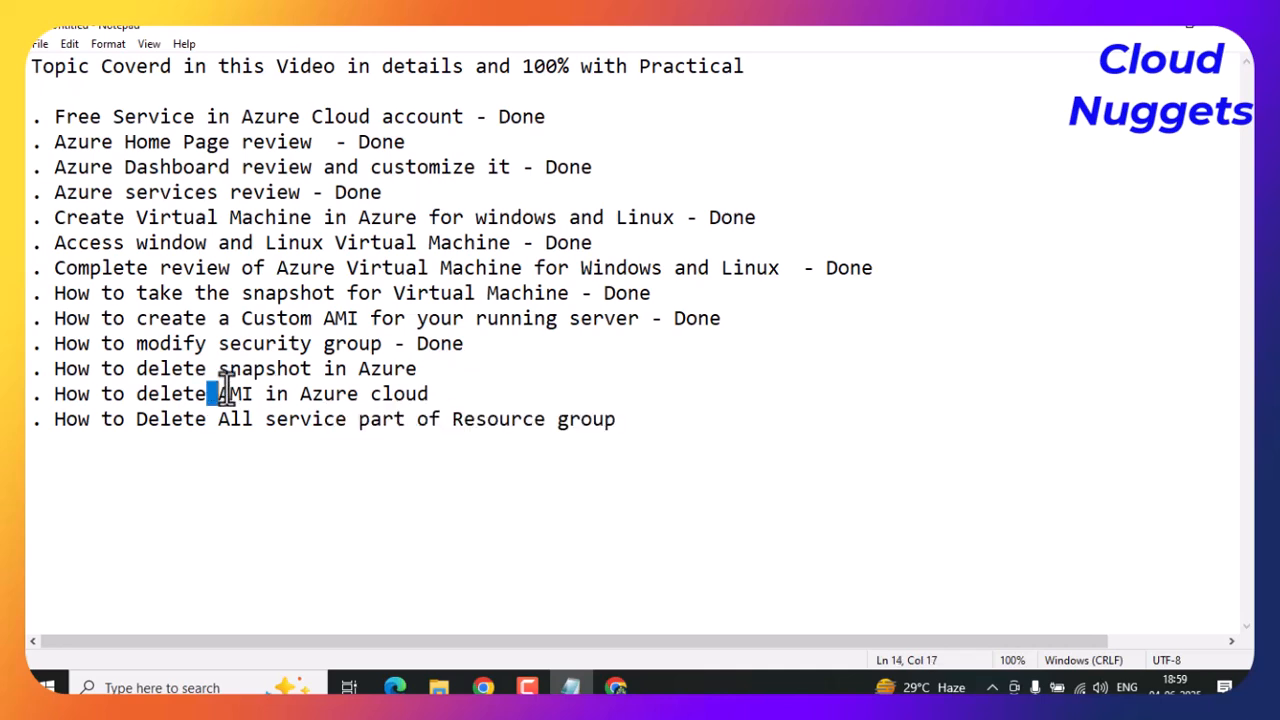
drag(212, 392, 471, 380)
drag(170, 368, 420, 366)
click(420, 368)
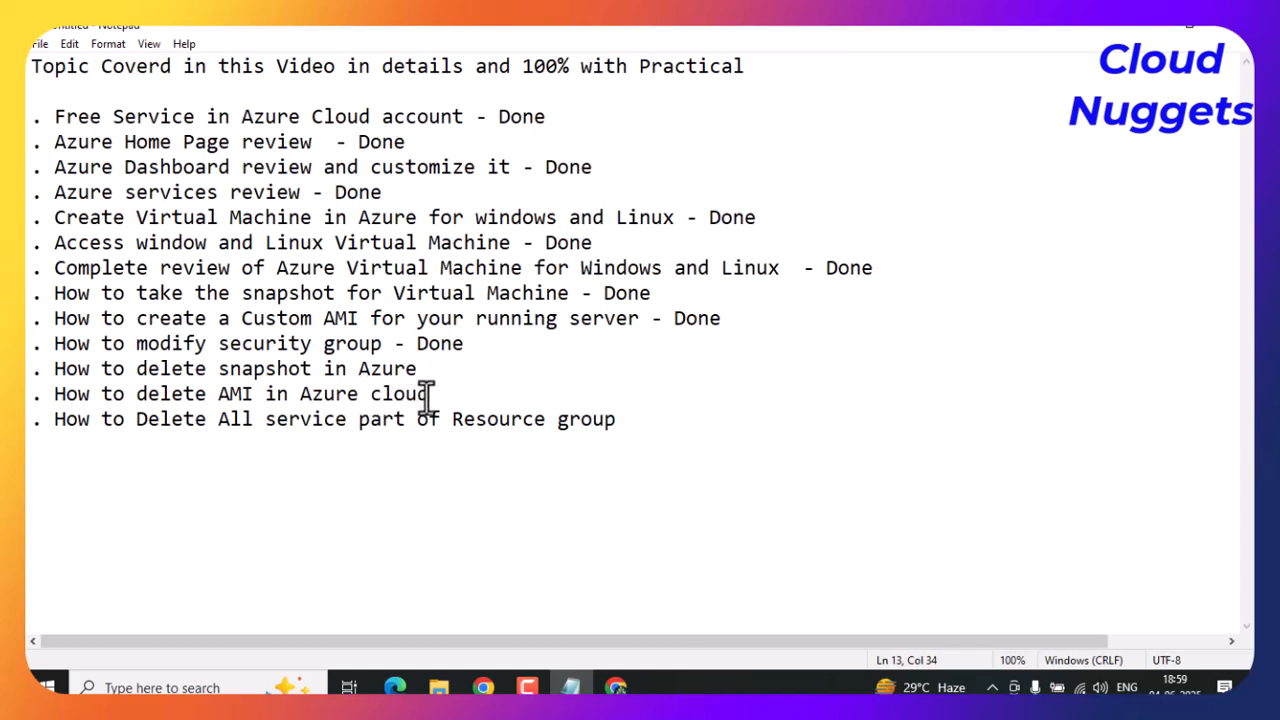
click(361, 419)
drag(361, 419, 611, 427)
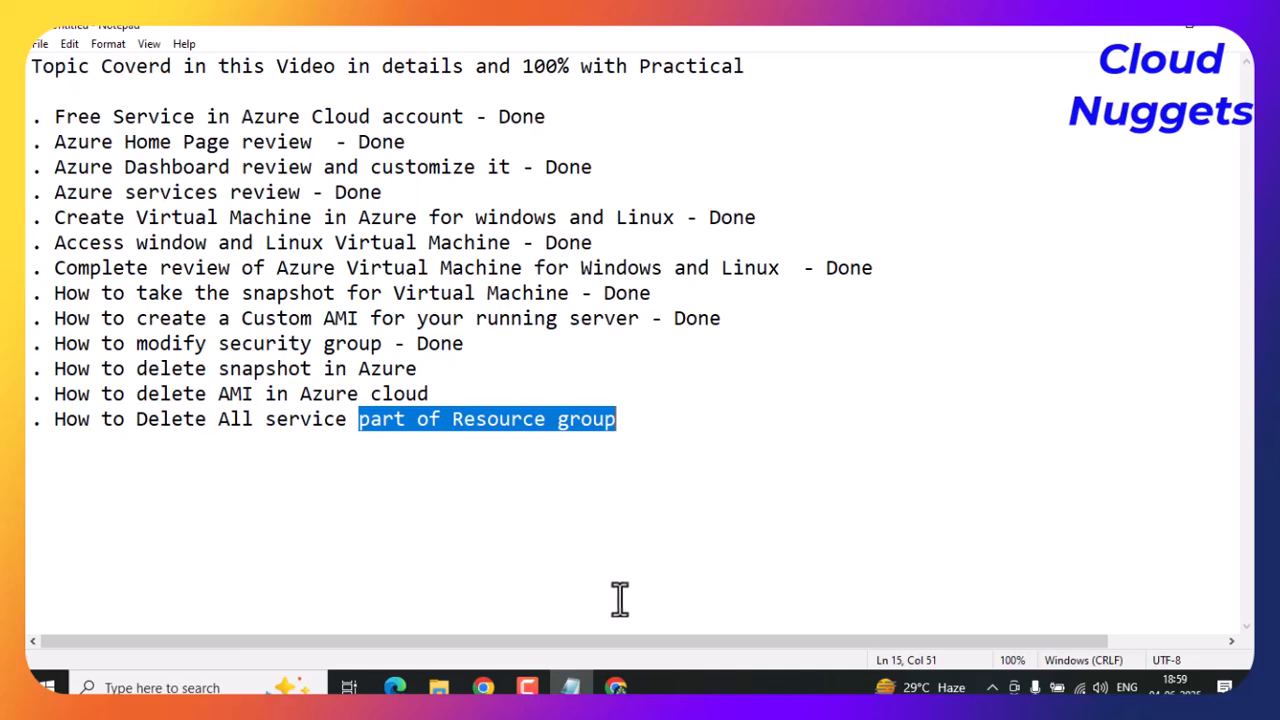
click(571, 540)
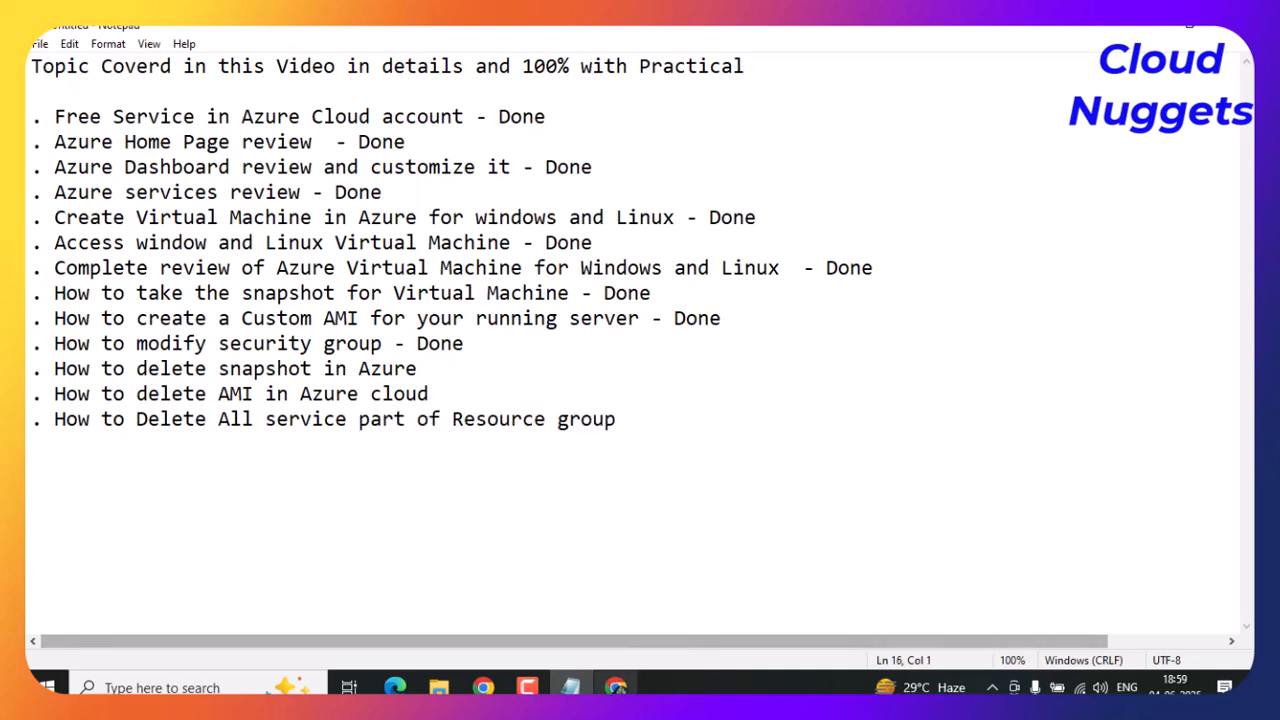
Switch back to the Azure portal in Chrome and open the TechOps resource group.
click(615, 686)
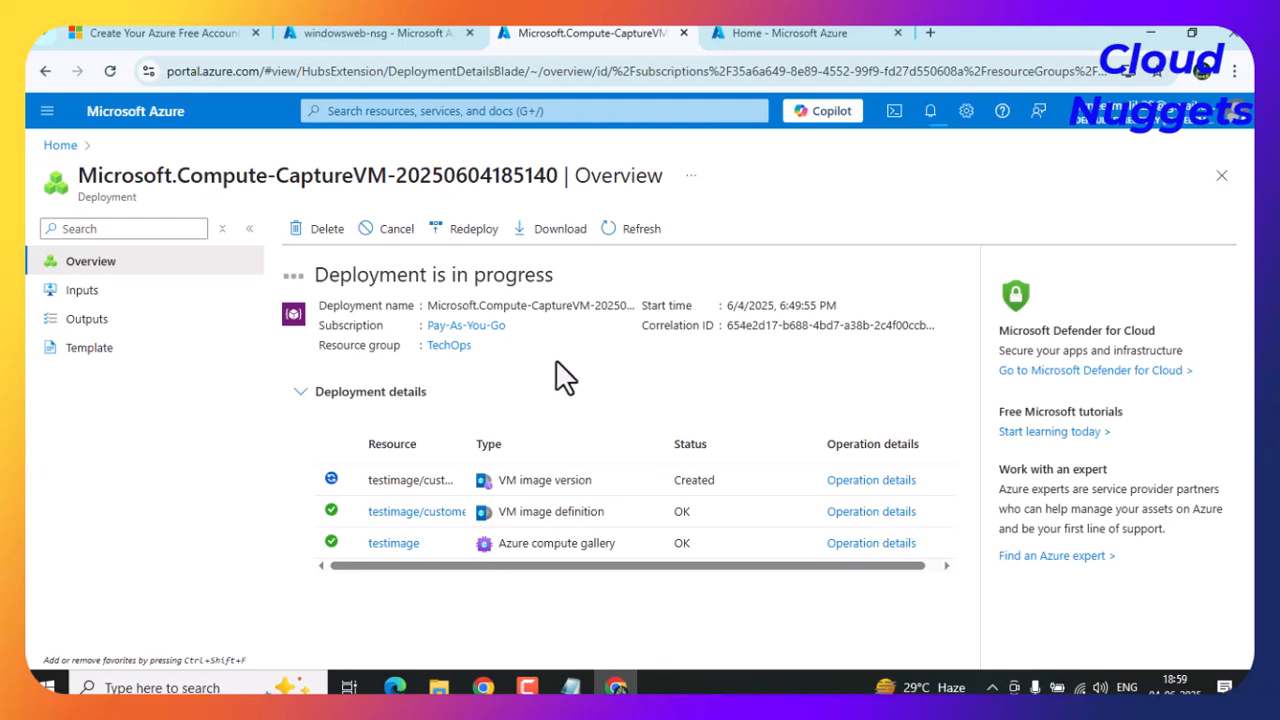
click(756, 30)
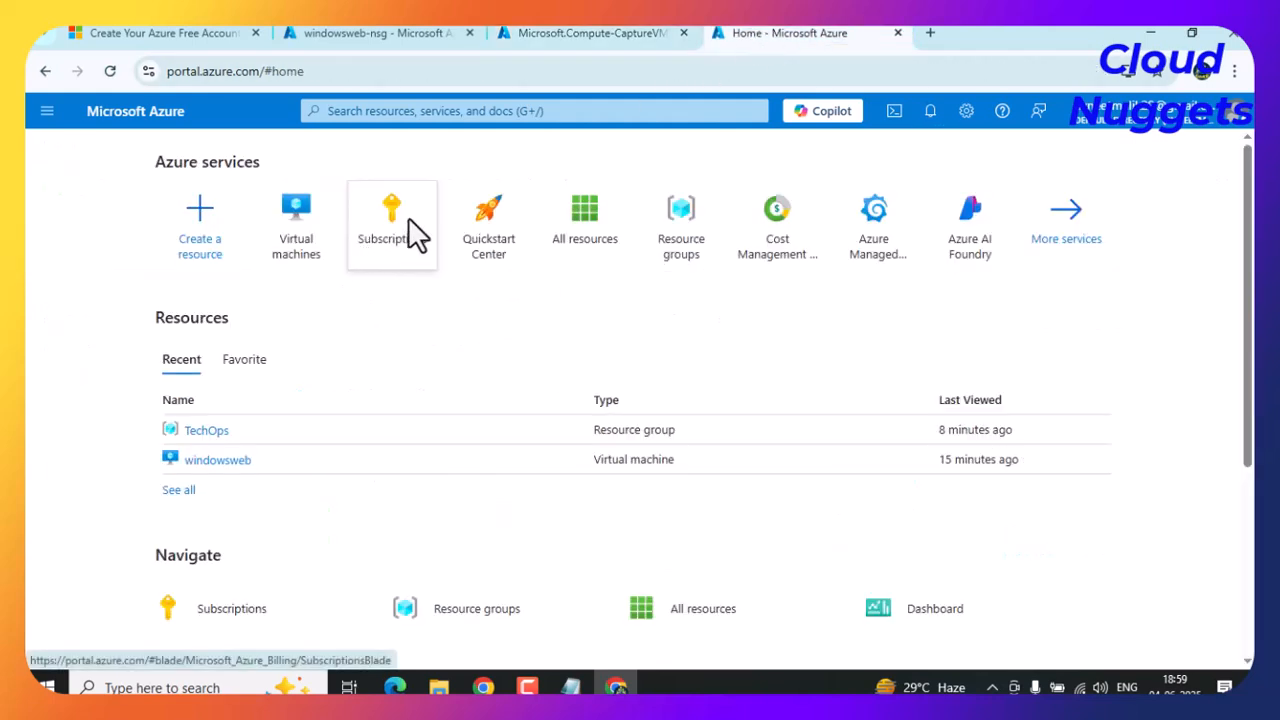
click(668, 228)
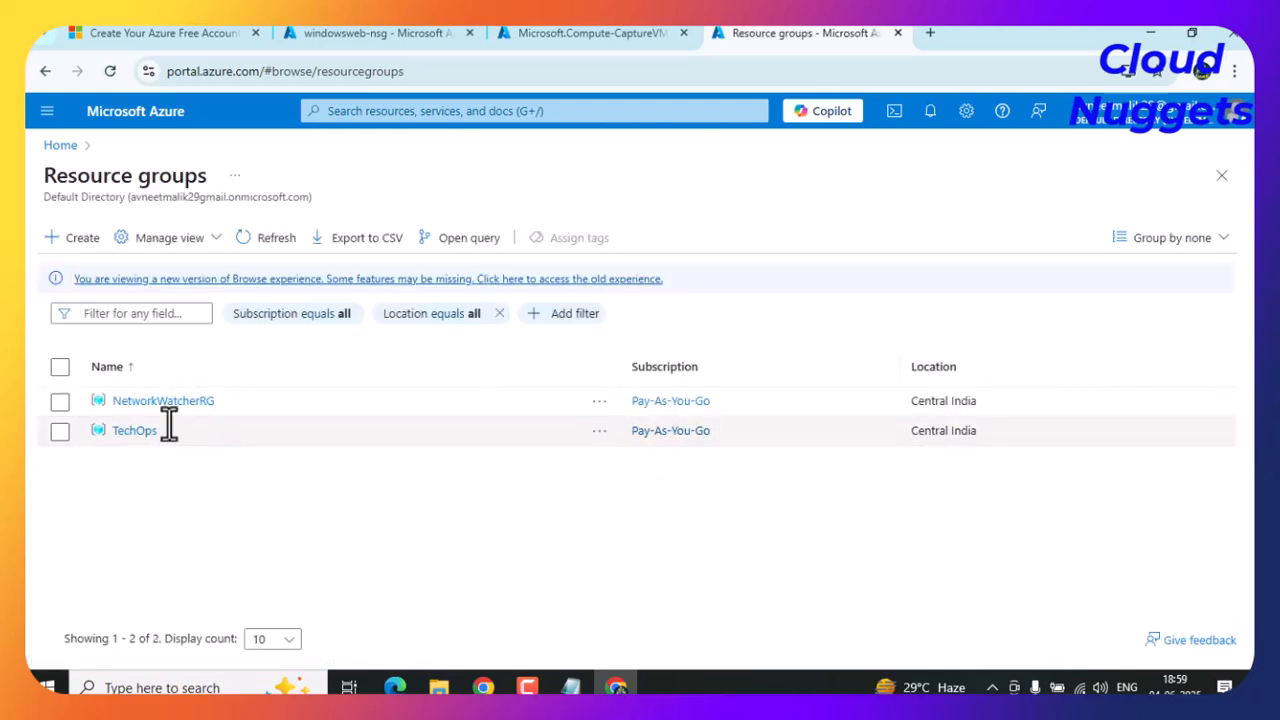
click(132, 432)
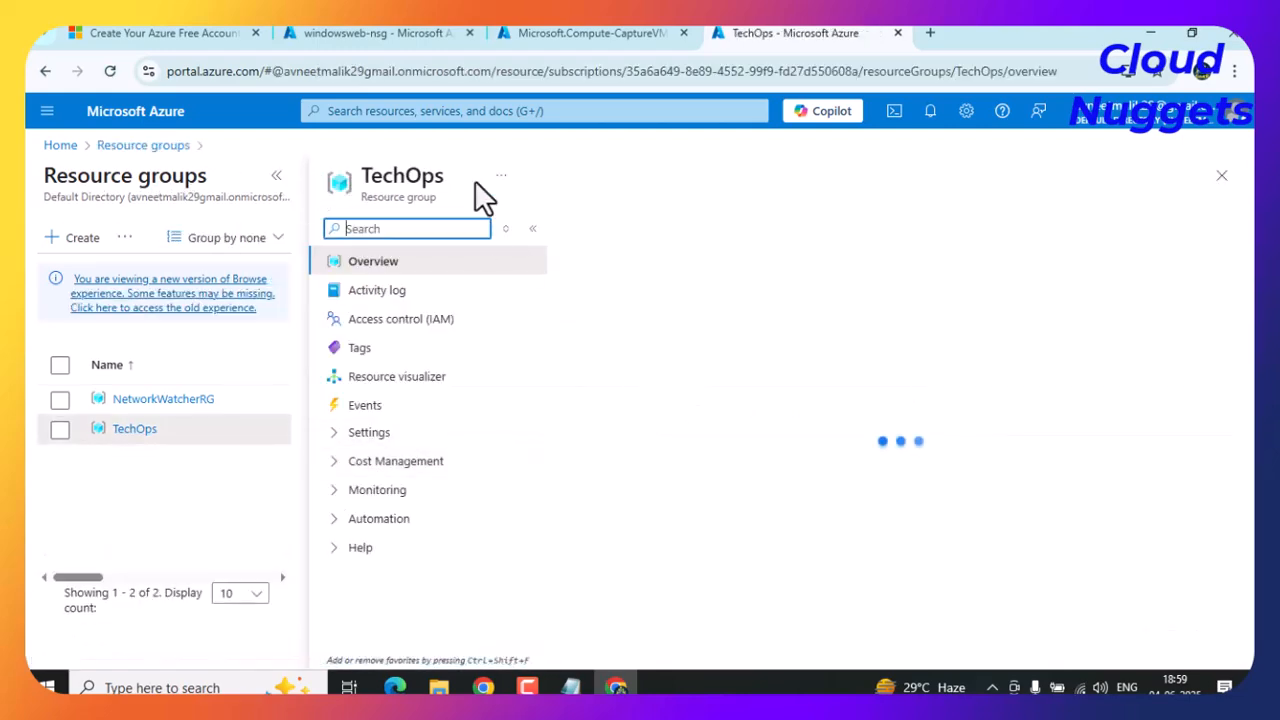
Collapse the resource groups list and review all resources contained in the TechOps resource group.
click(278, 175)
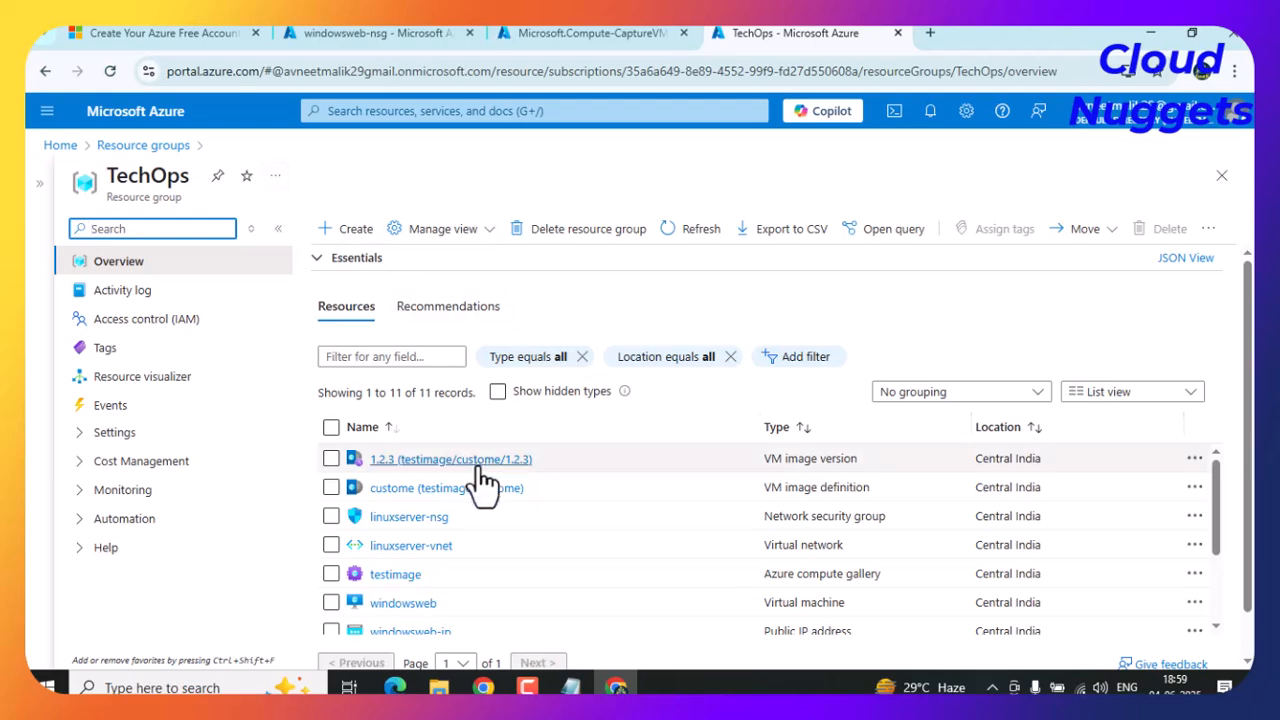
scroll(480, 500, down, 3)
scroll(480, 520, up, 3)
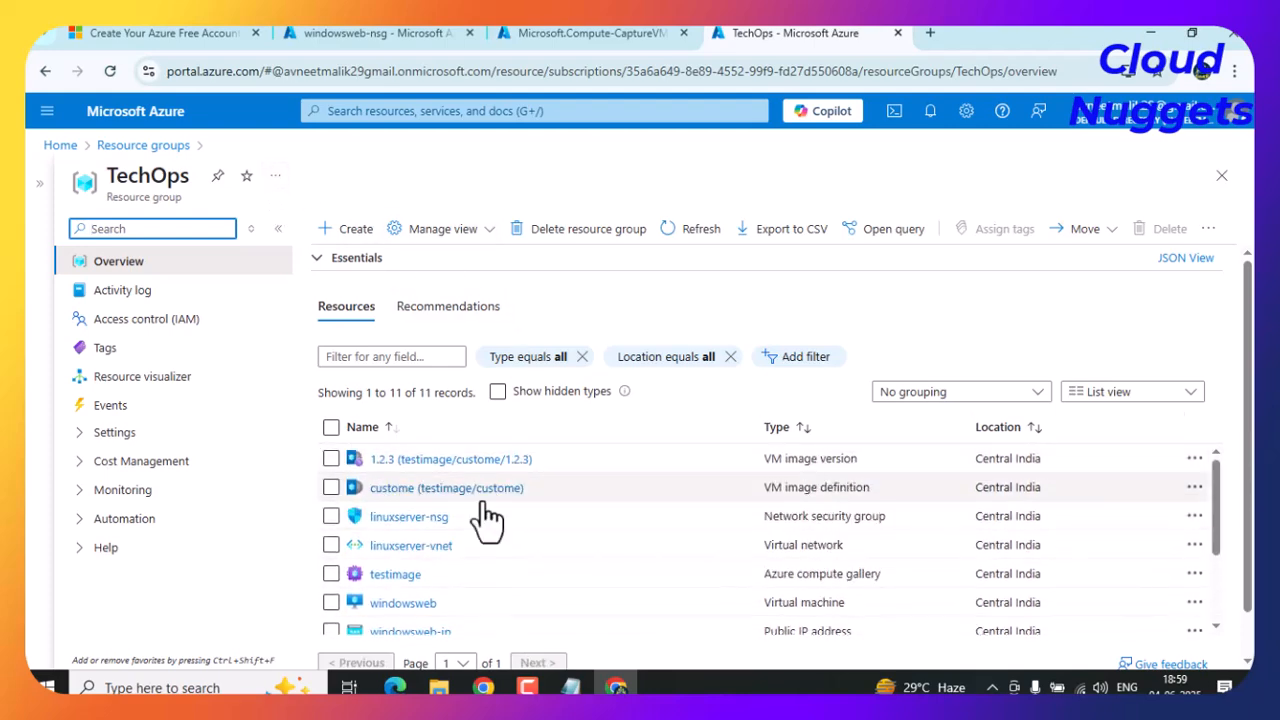
scroll(480, 525, down, 3)
scroll(430, 515, up, 2)
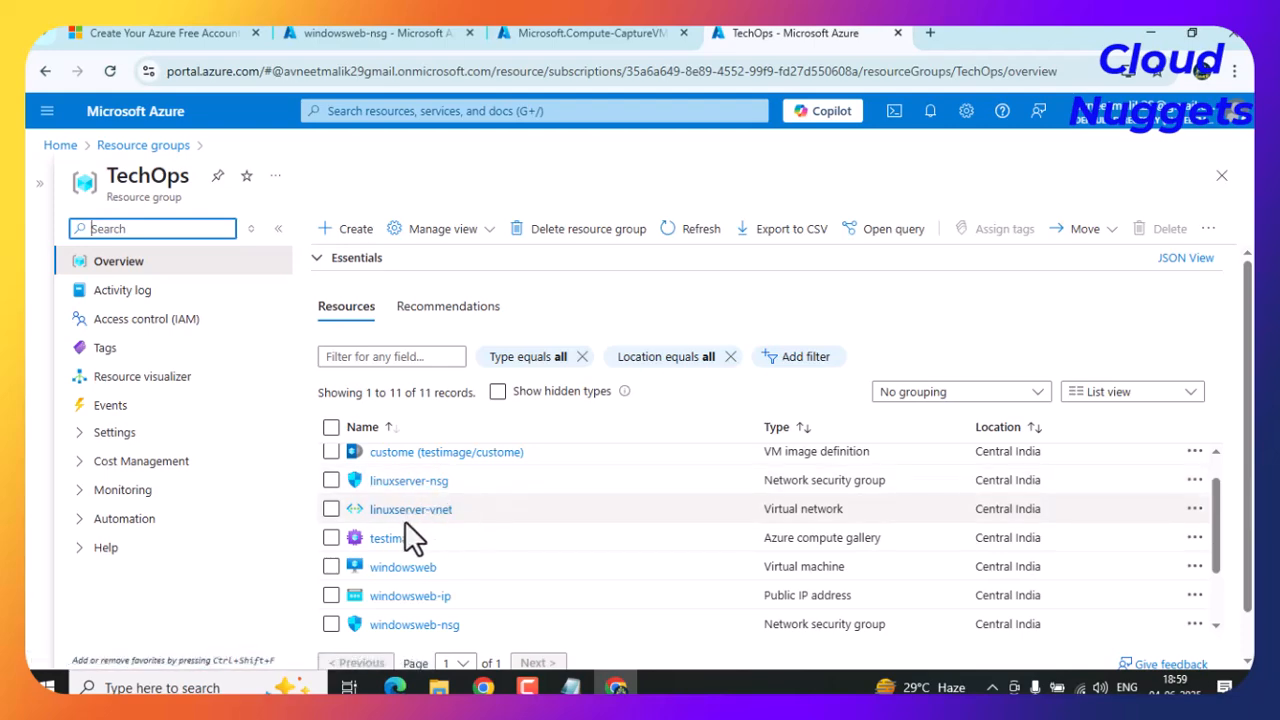
scroll(460, 530, down, 4)
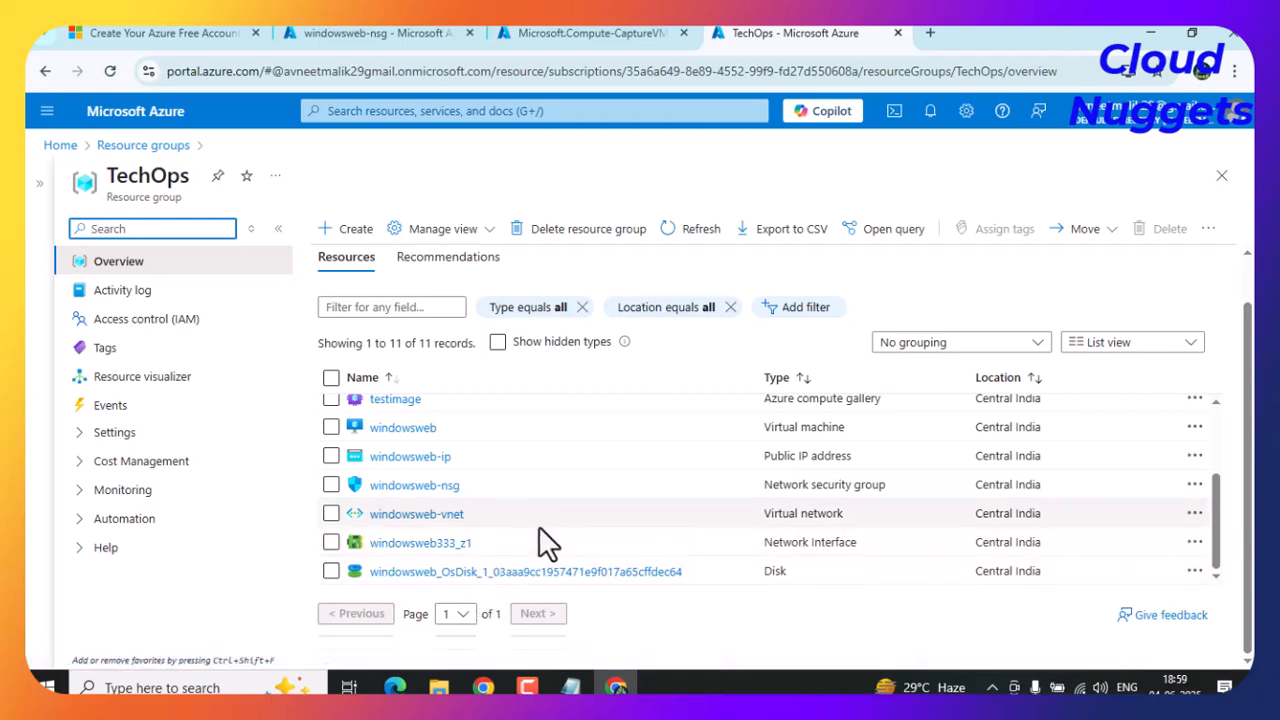
scroll(540, 530, up, 3)
scroll(548, 530, up, 1)
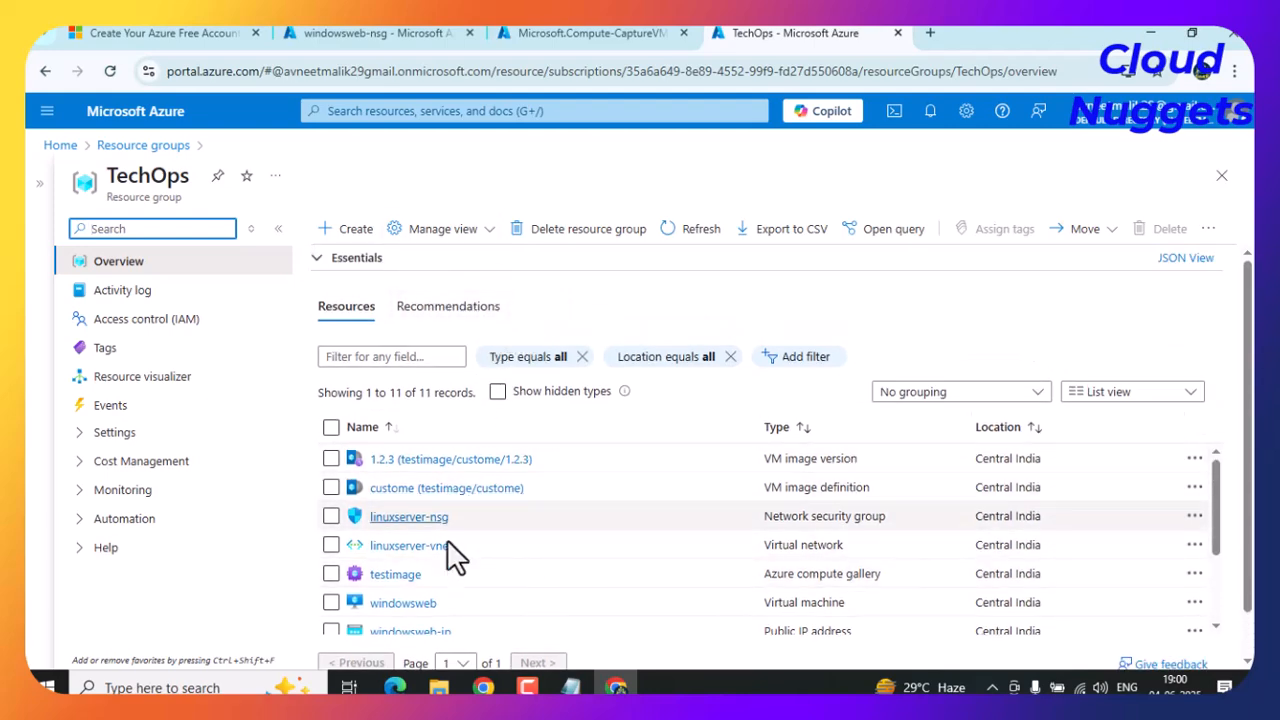
scroll(450, 540, down, 4)
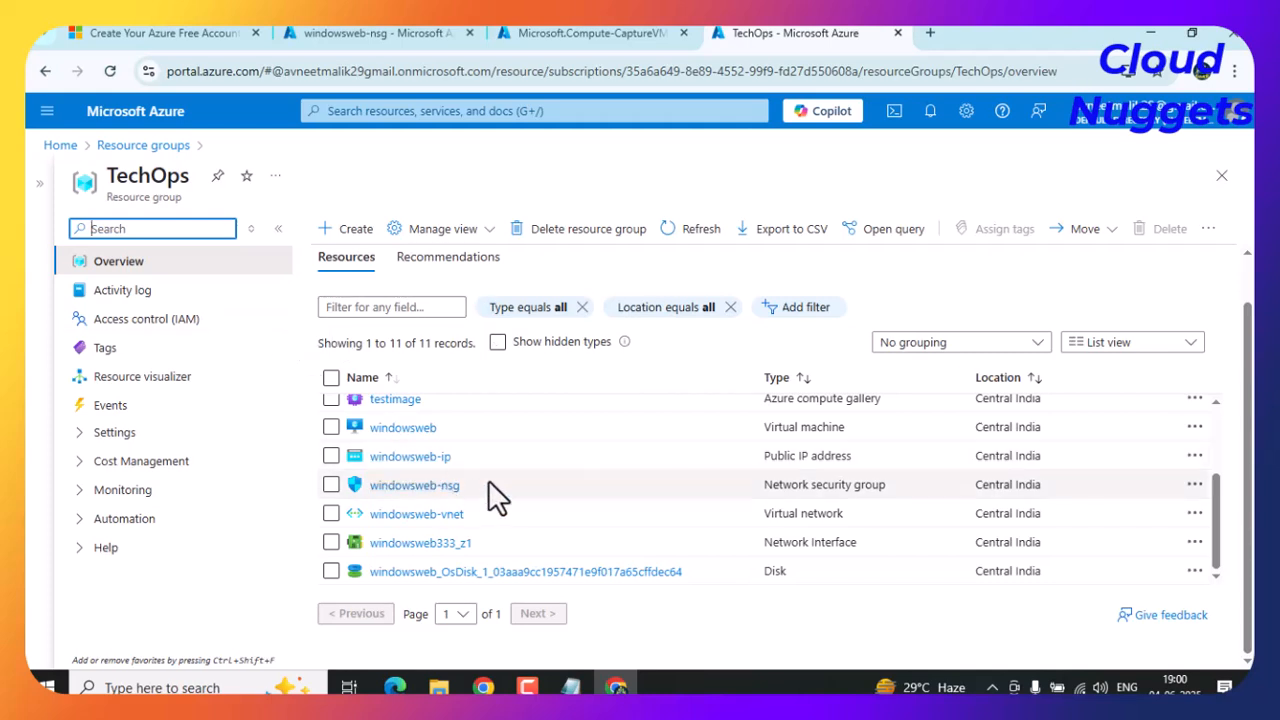
scroll(494, 518, up, 1)
scroll(494, 529, up, 1)
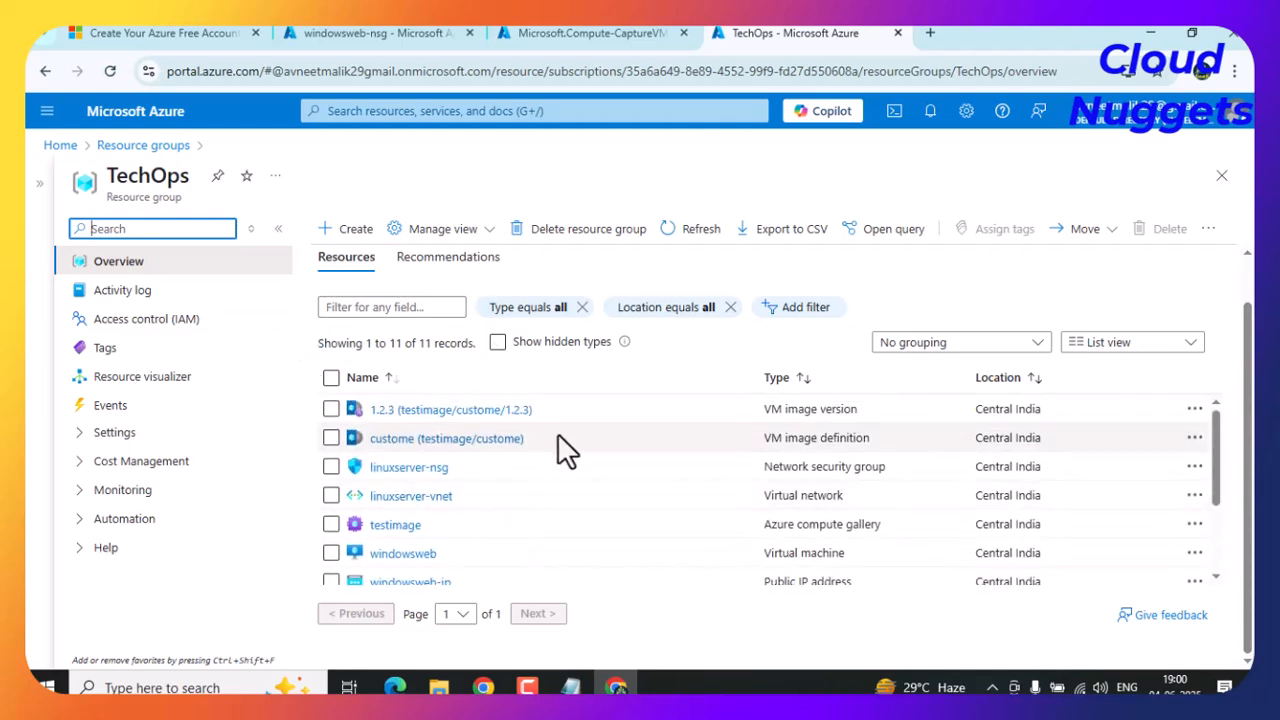
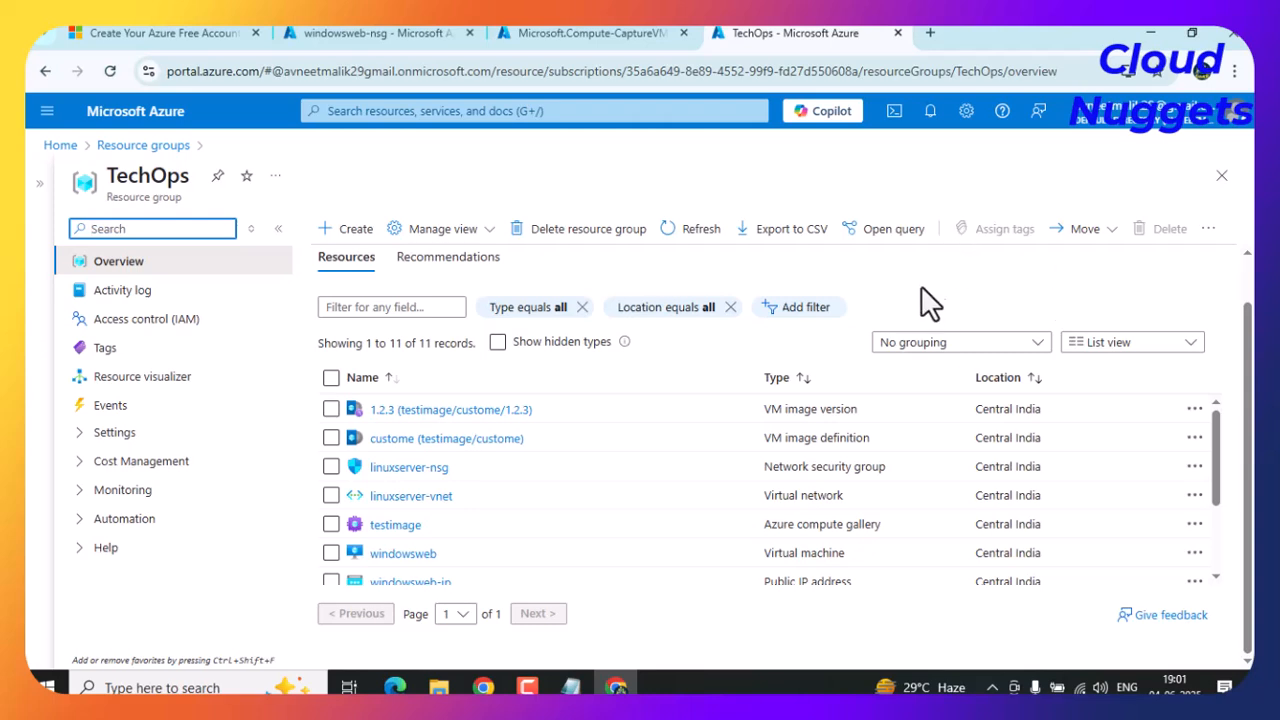
Open the TechOps resource group's locks and start a new lock named testing with the lock type Read-only.
click(738, 175)
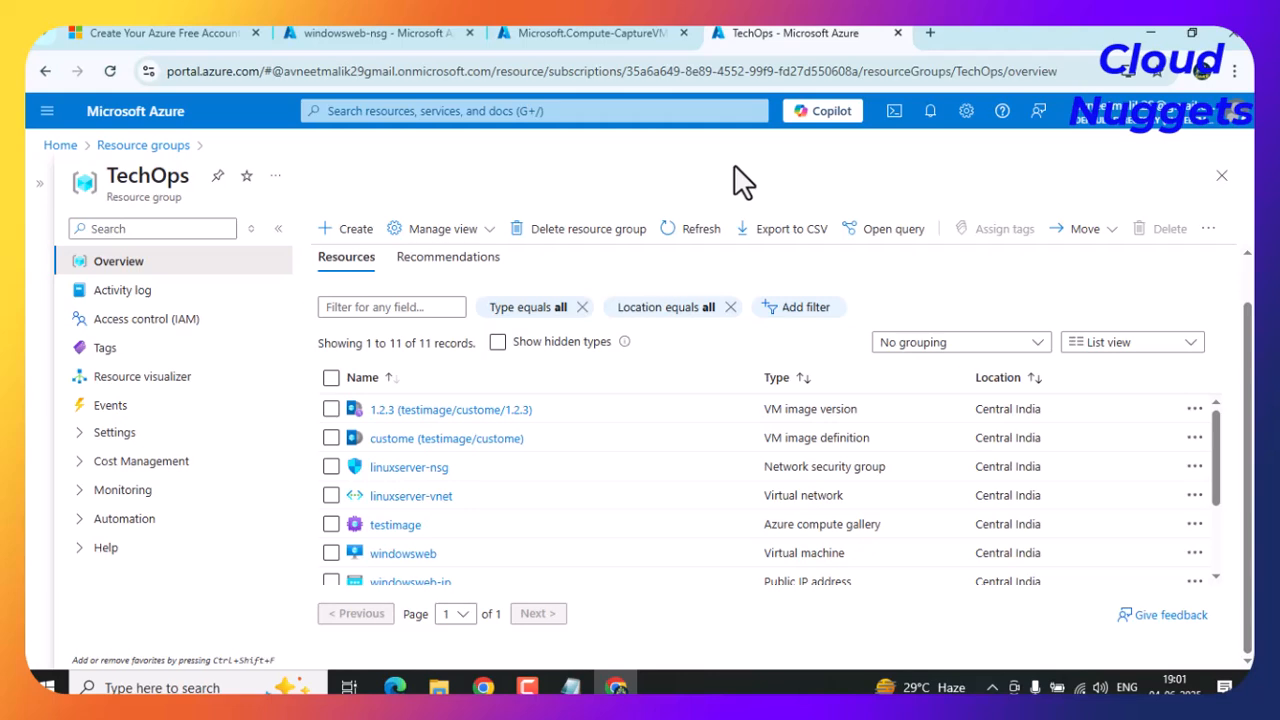
click(114, 434)
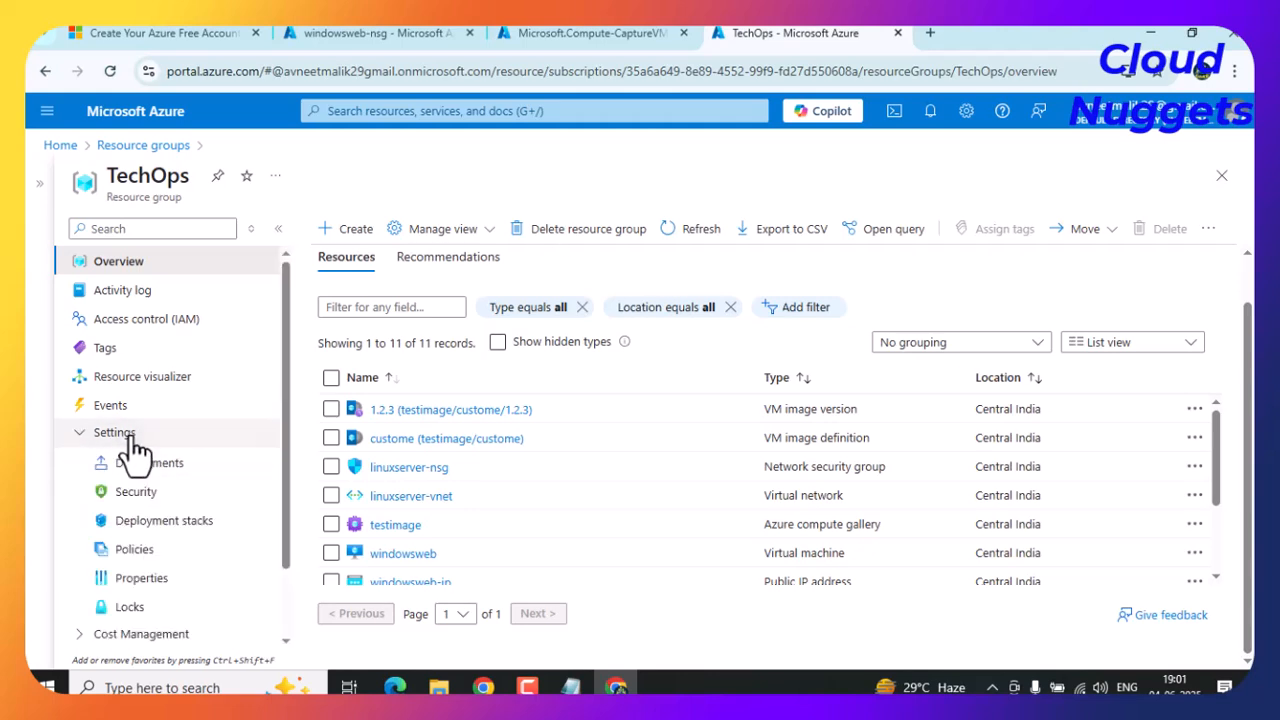
click(130, 606)
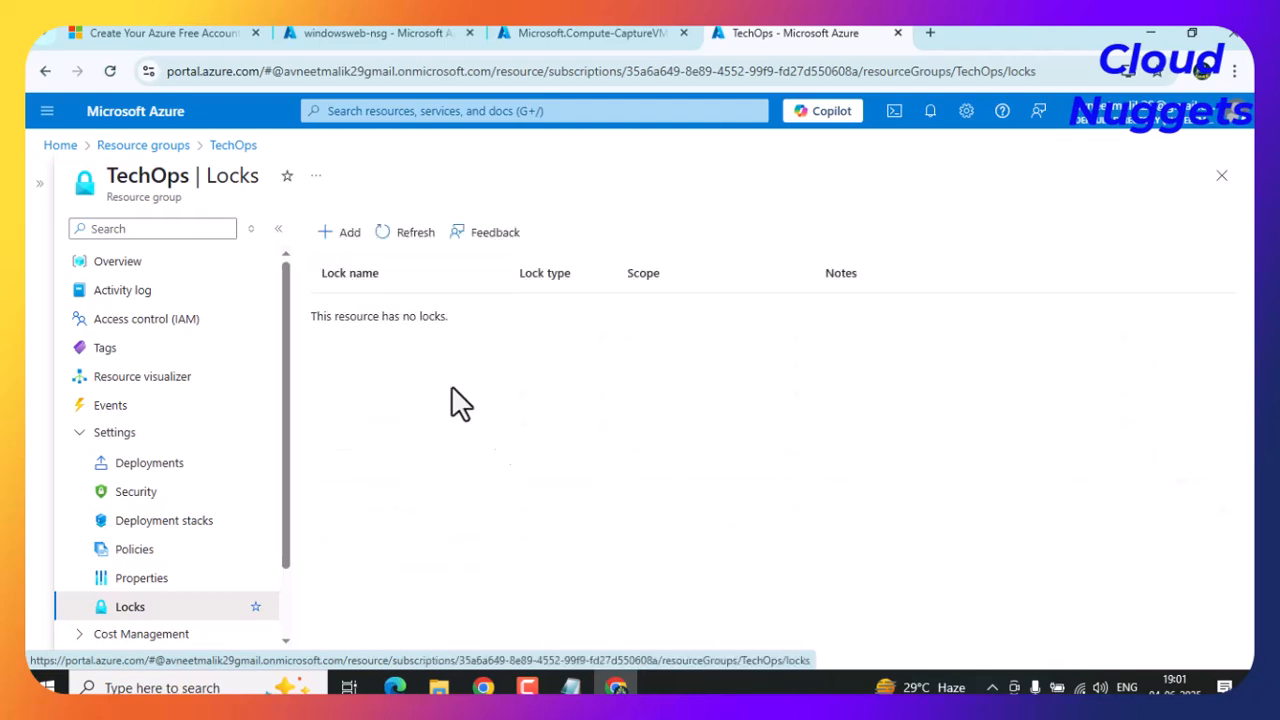
click(340, 234)
click(416, 360)
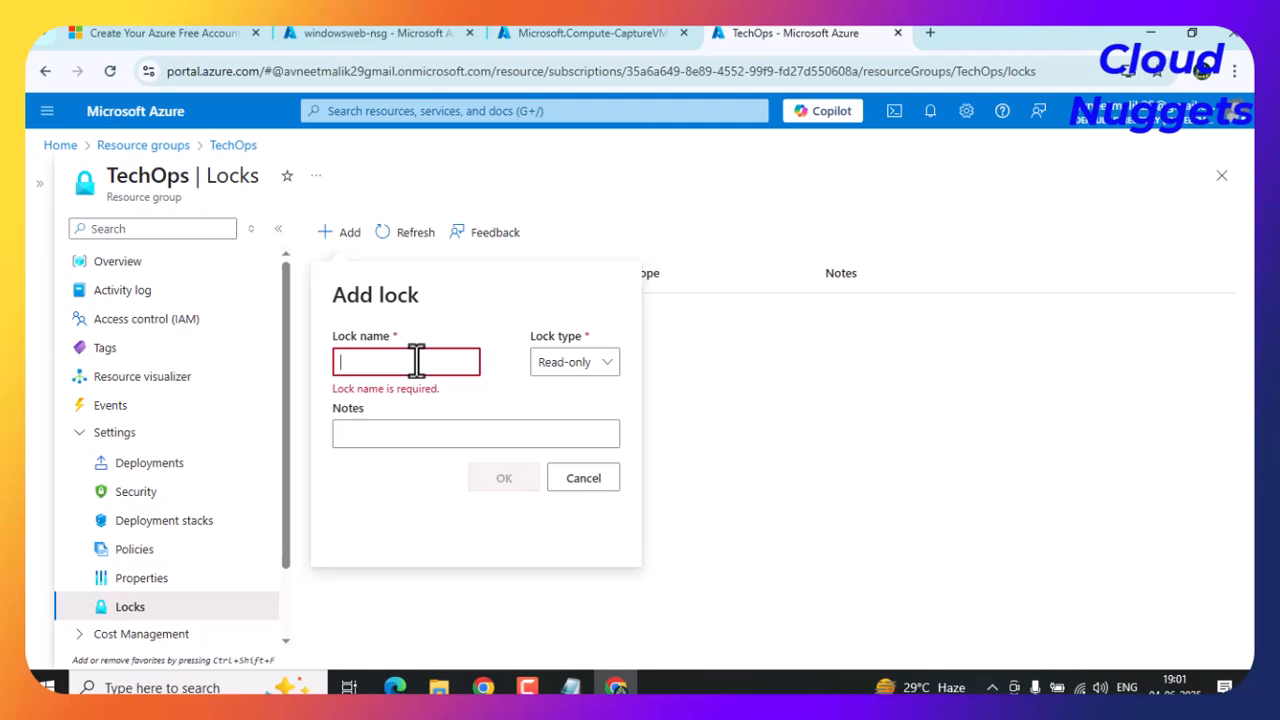
text(testing)
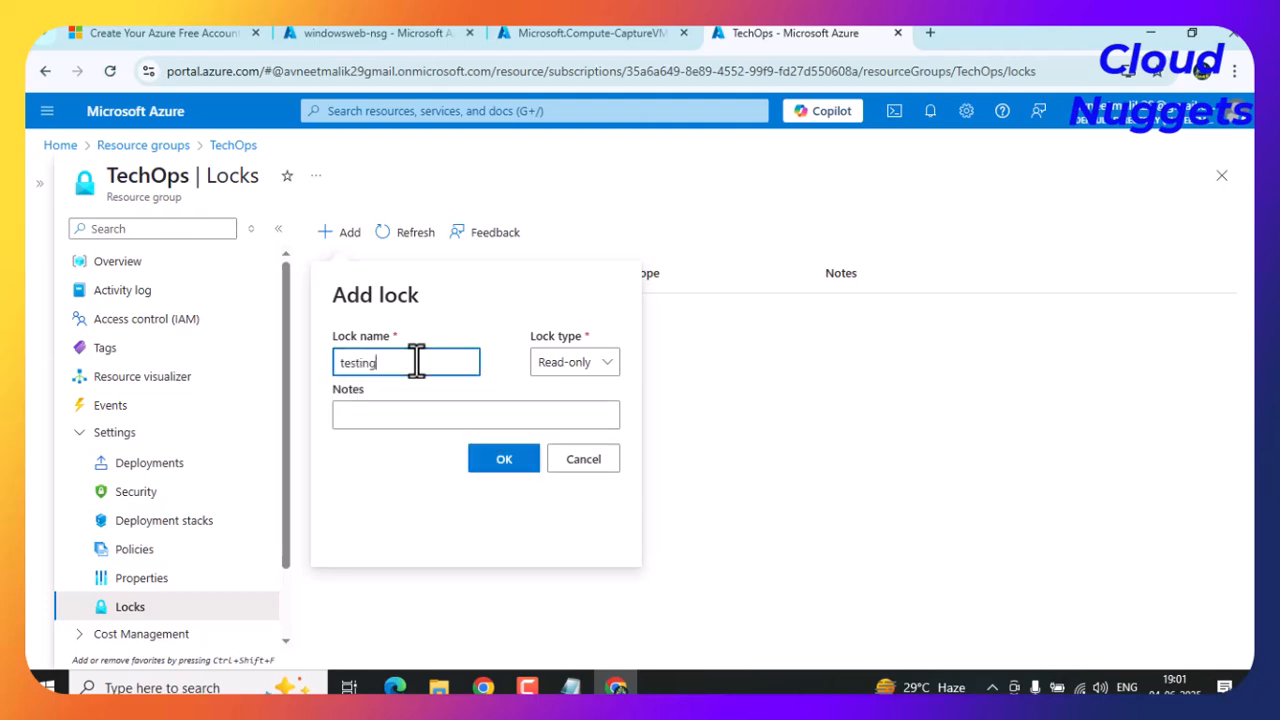
click(590, 366)
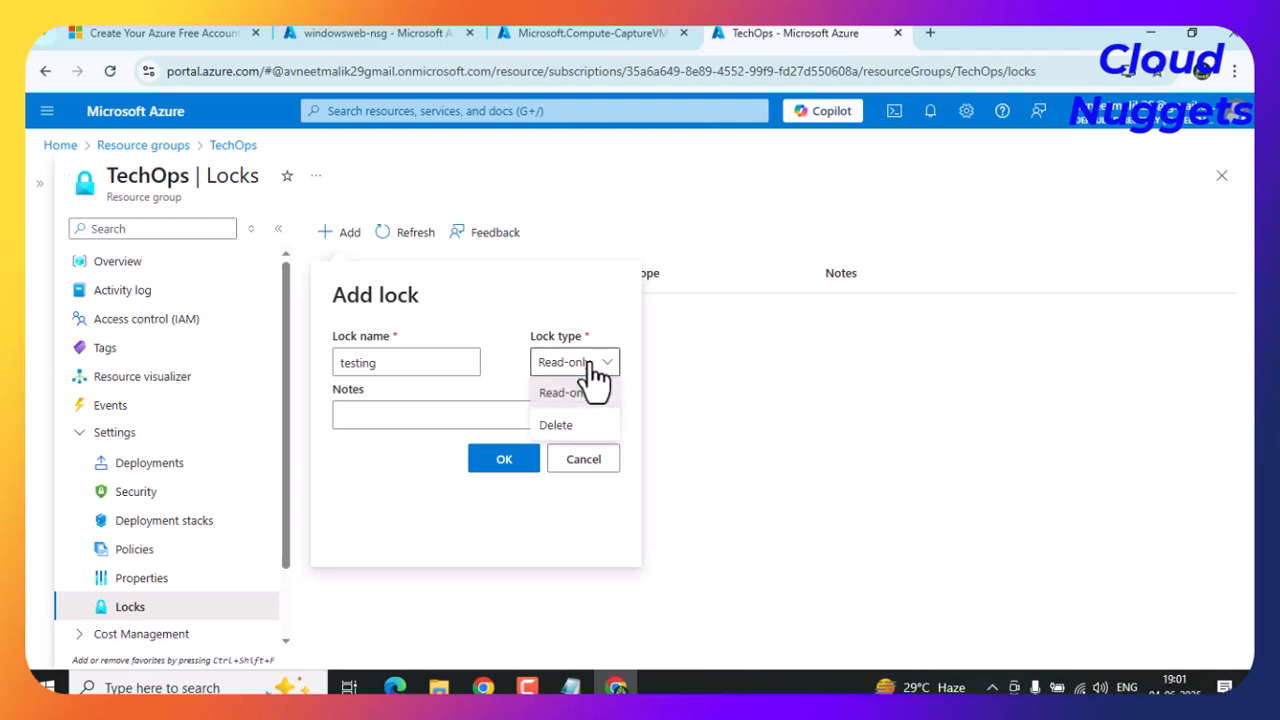
click(588, 398)
Add the note "permission not allowed" to the testing lock, correcting its spelling, and create the lock.
click(410, 417)
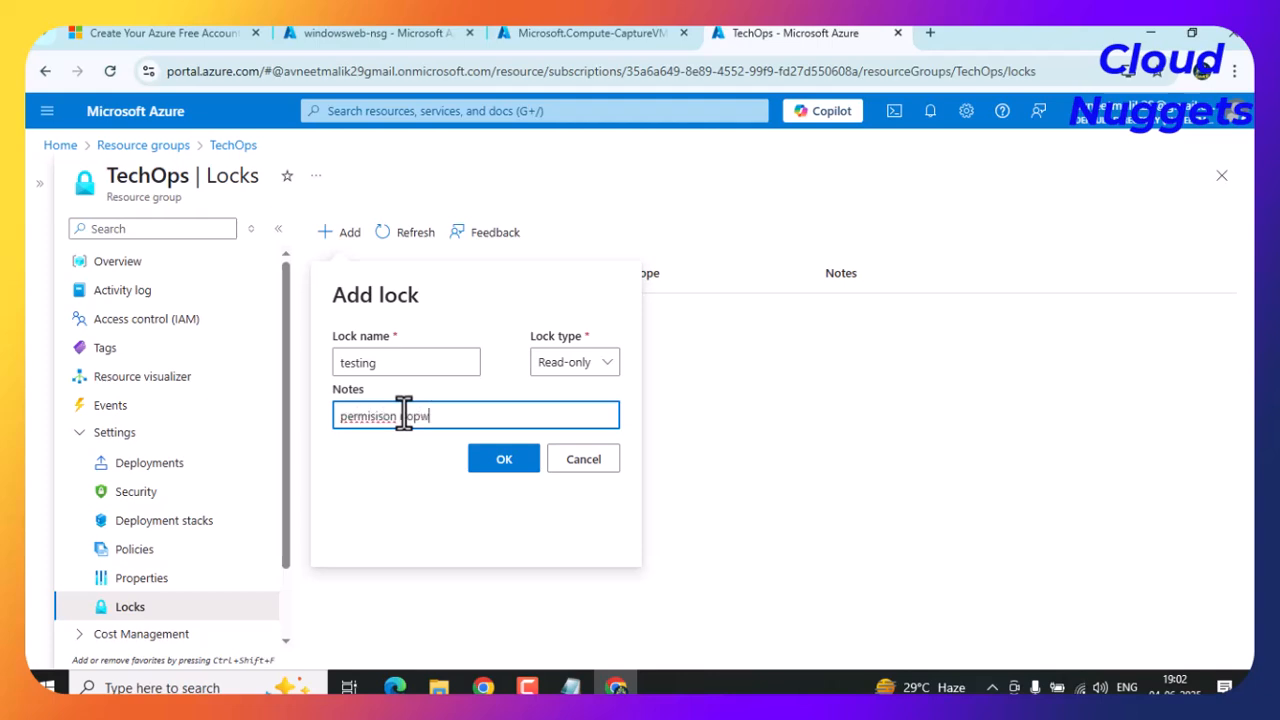
text(d)
right_click(387, 414)
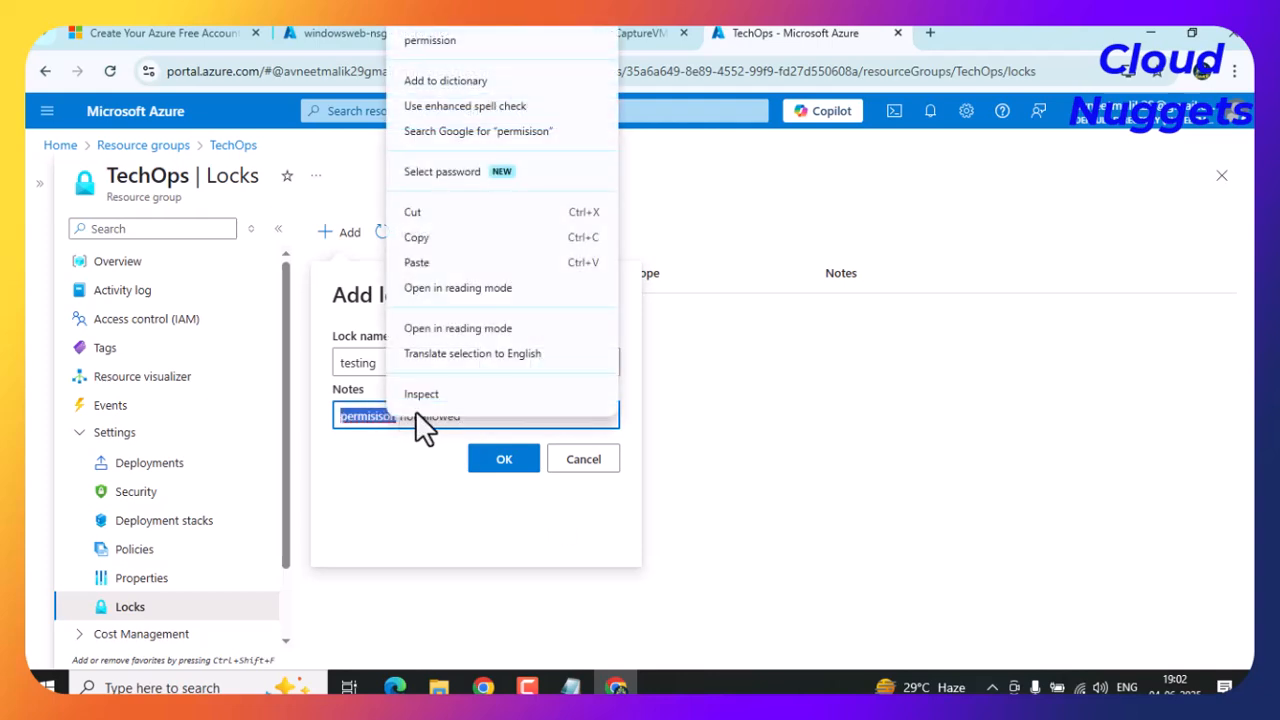
click(471, 40)
click(515, 466)
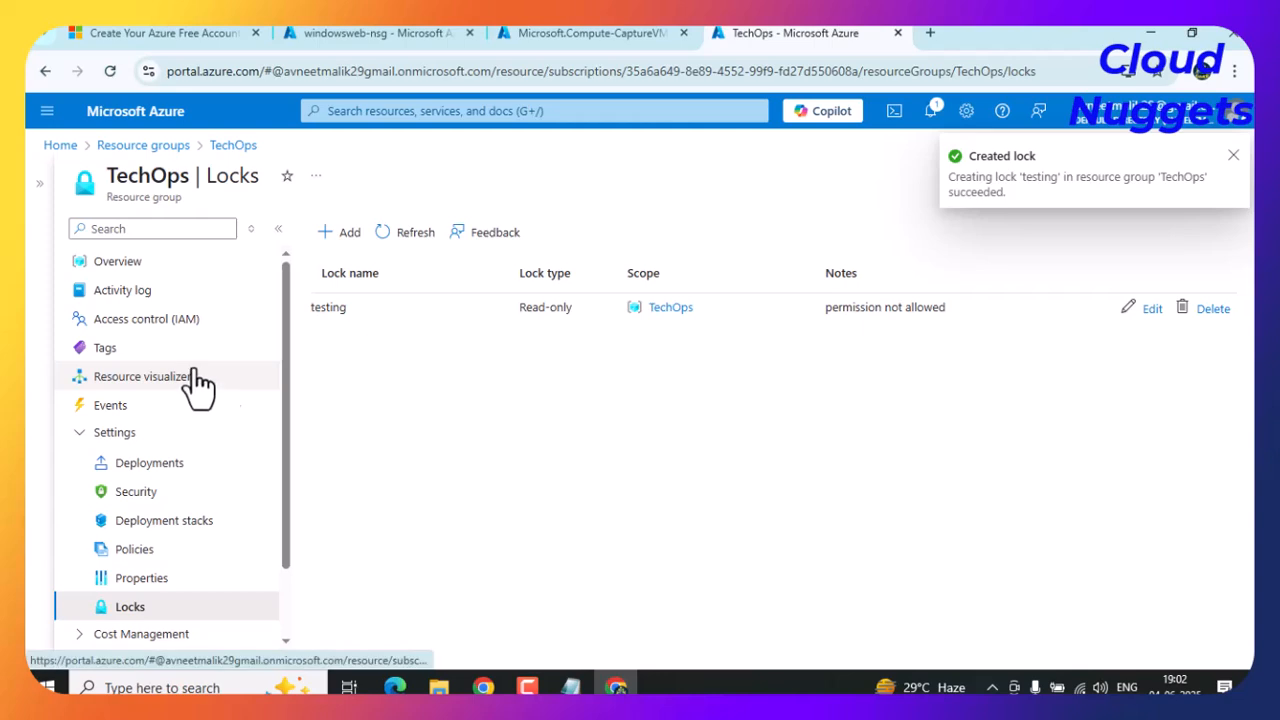
Start deleting the TechOps resource group from its overview, review the dependent resources and enable force delete for virtual machines.
click(140, 264)
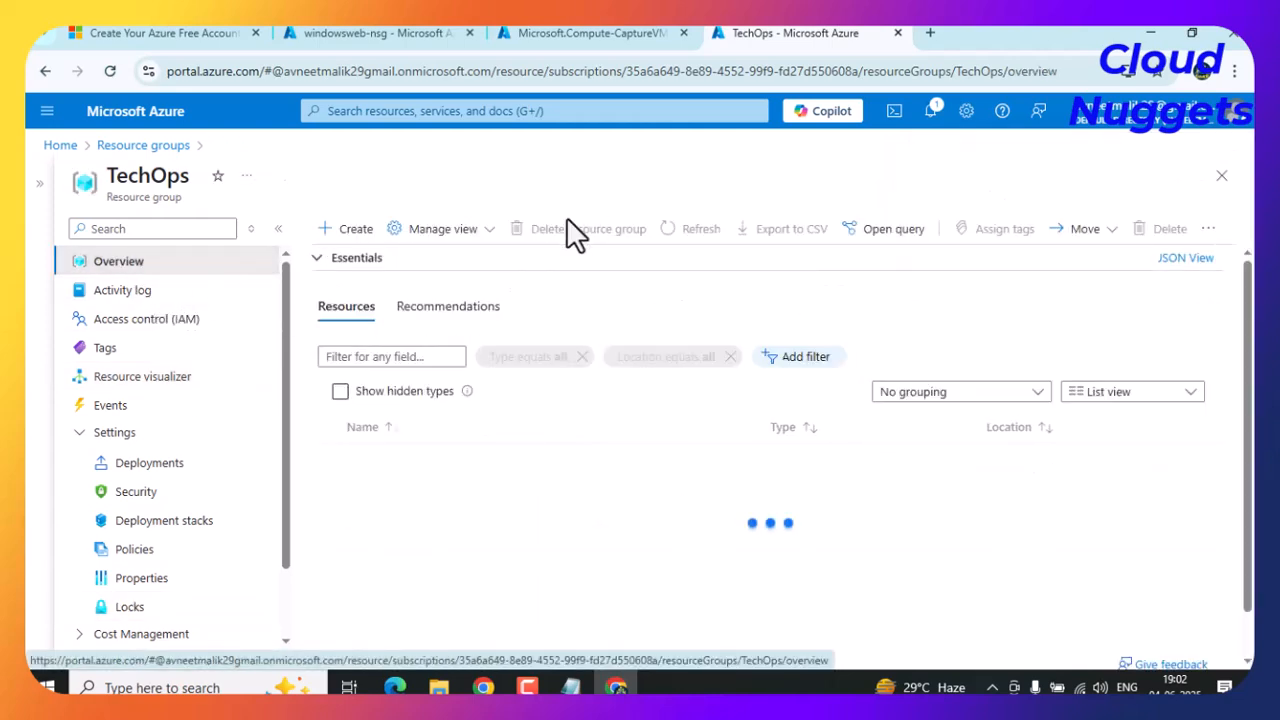
click(572, 236)
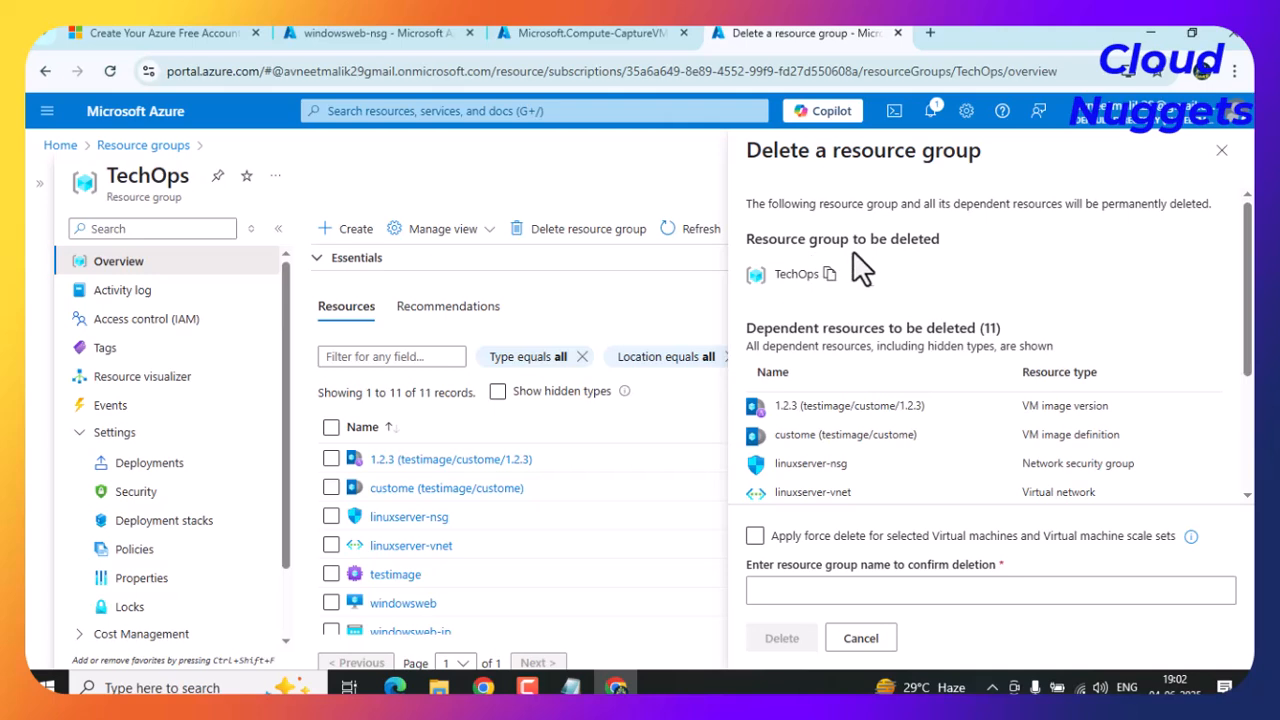
scroll(960, 350, down, 2)
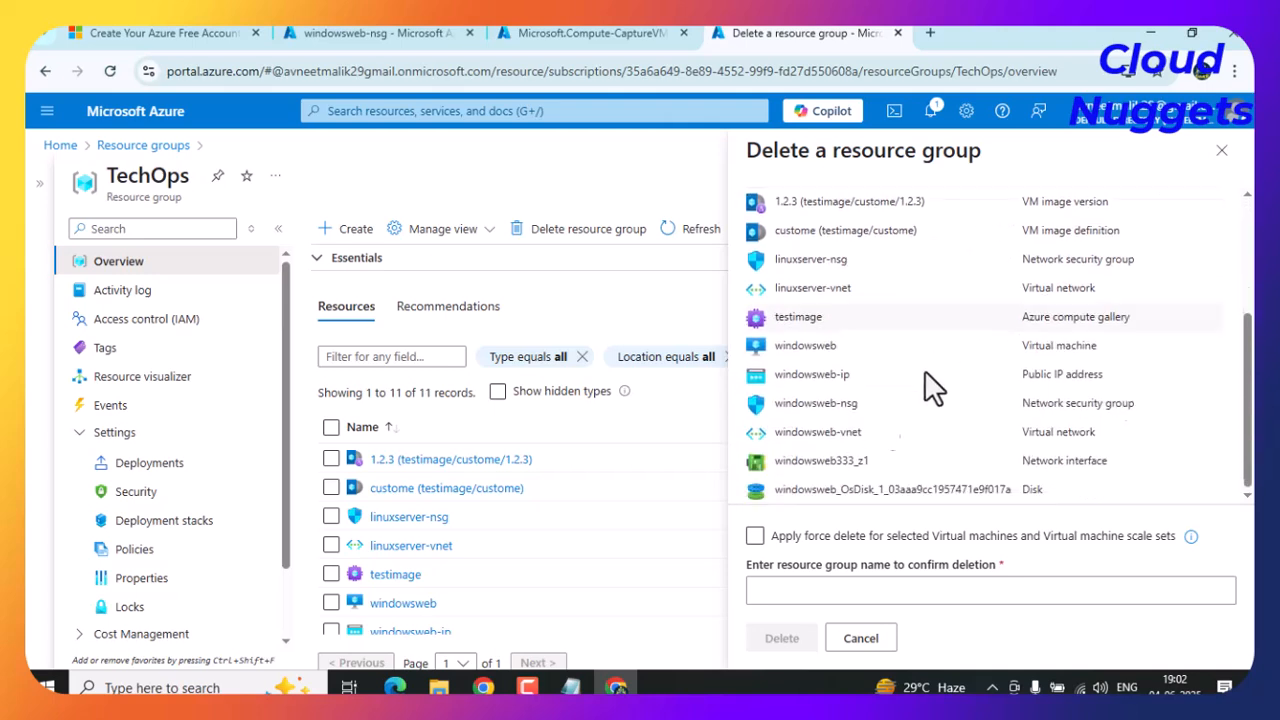
click(770, 538)
click(795, 588)
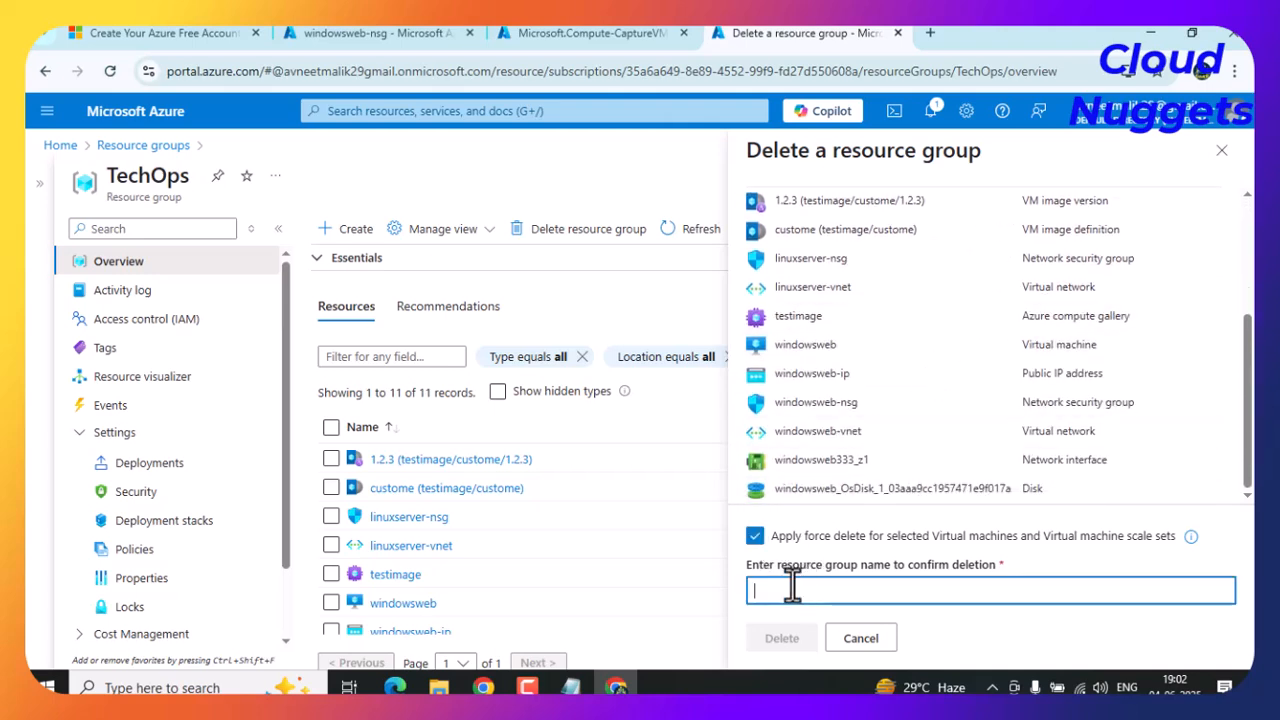
Try to delete the resource group by copying in its name TechOps and confirming the permanent deletion, and dismiss the notification.
scroll(800, 403, up, 3)
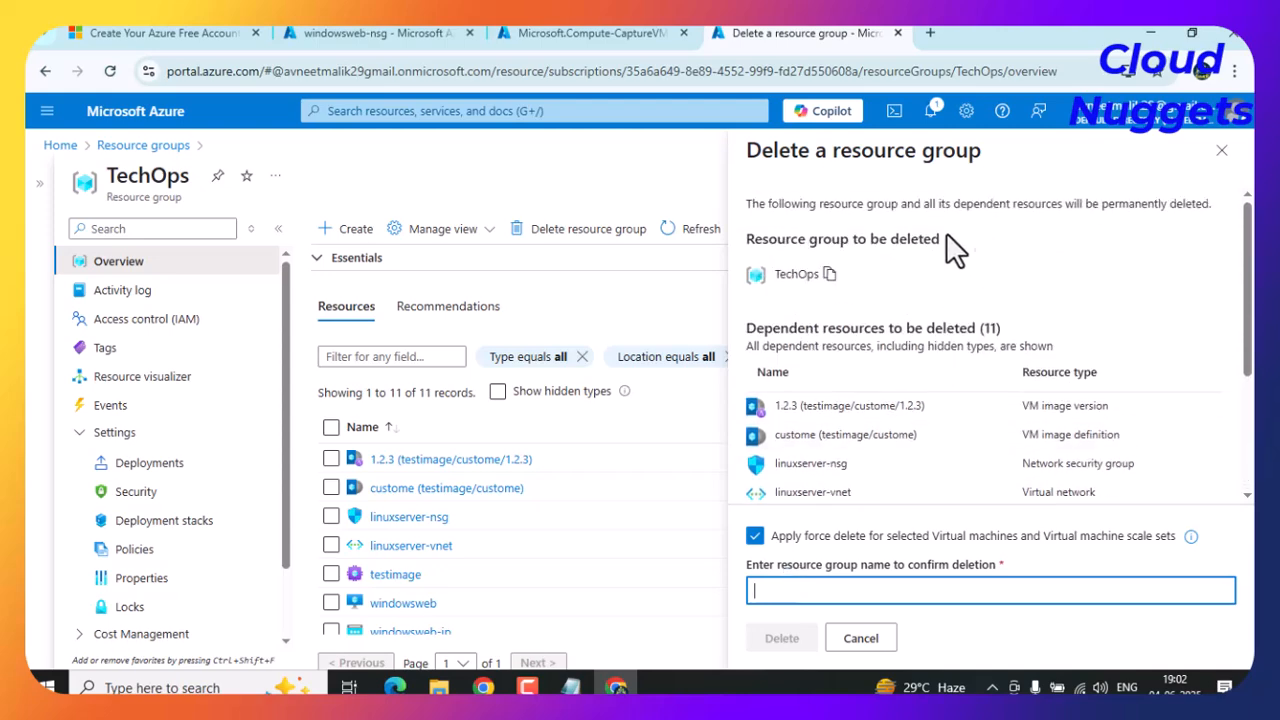
click(828, 276)
scroll(825, 400, down, 4)
click(800, 591)
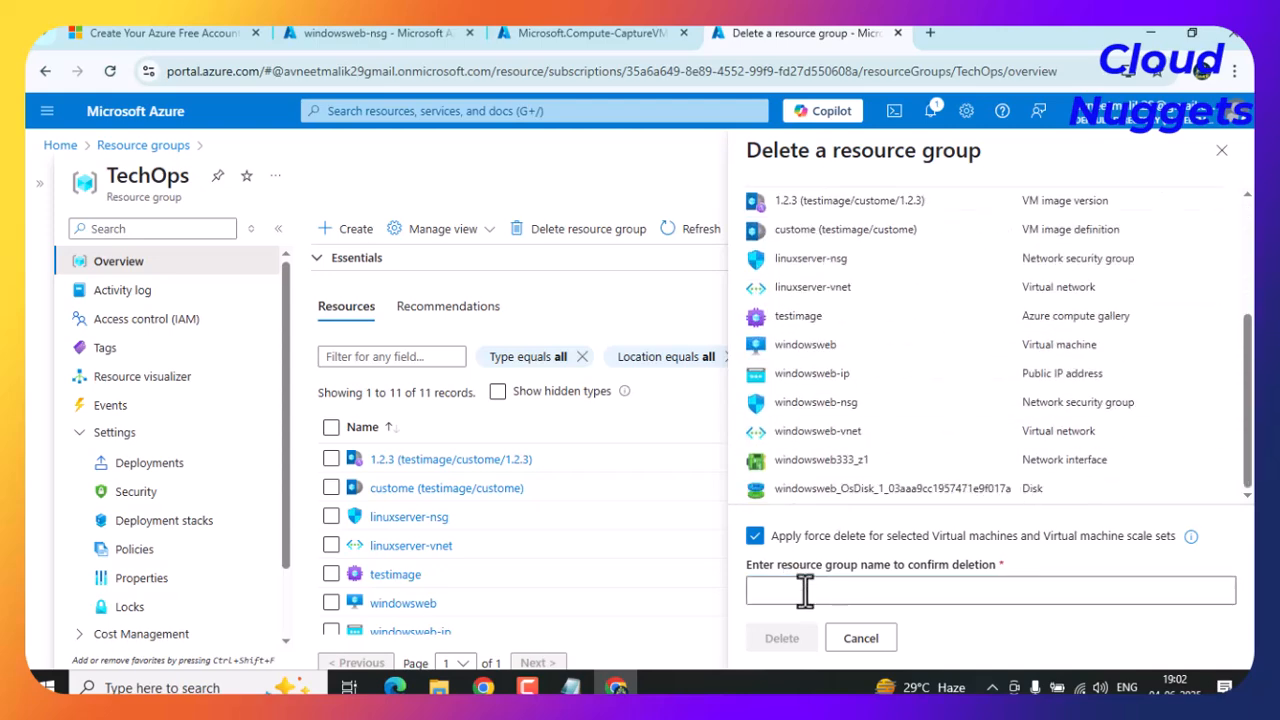
key(ctrl+v)
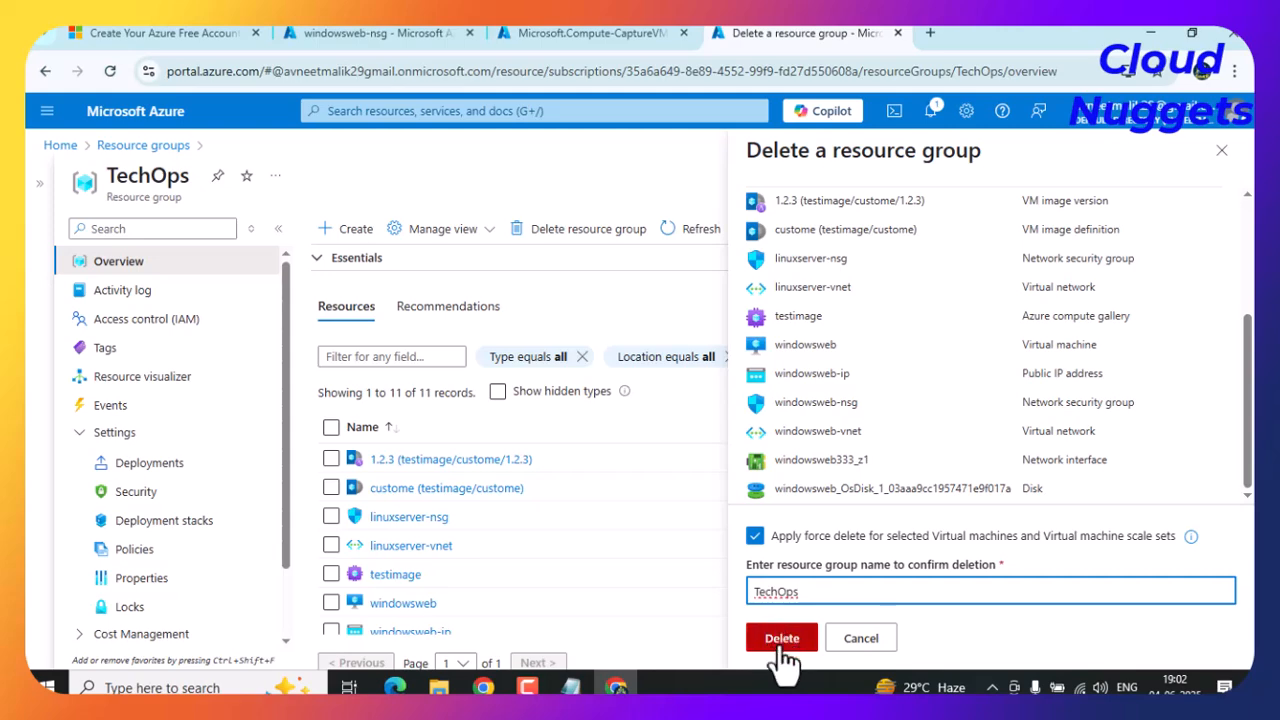
click(790, 636)
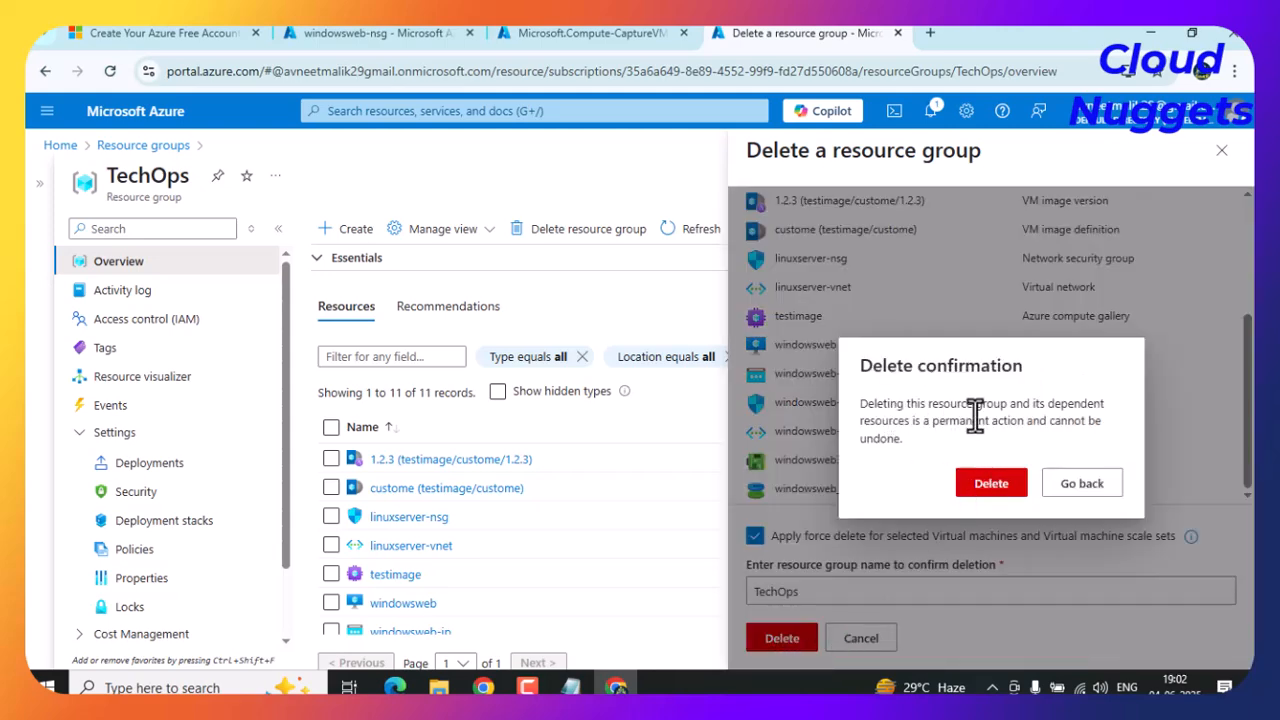
click(985, 480)
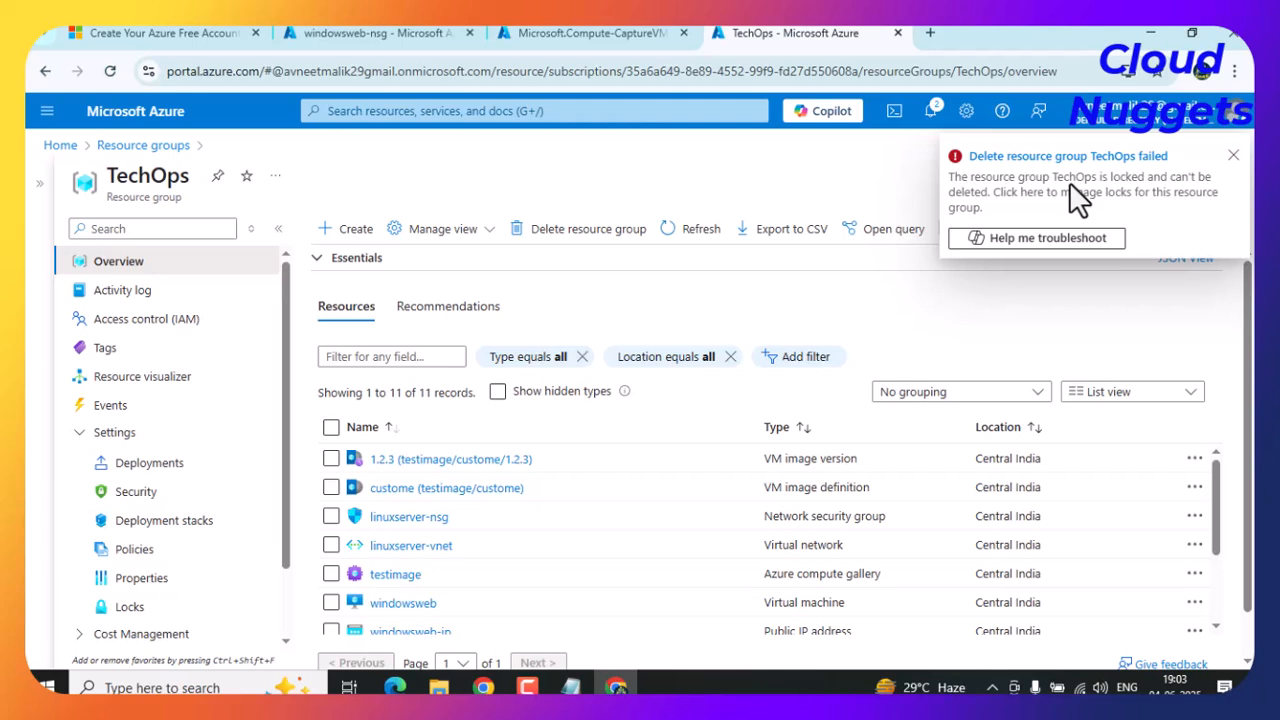
click(1232, 156)
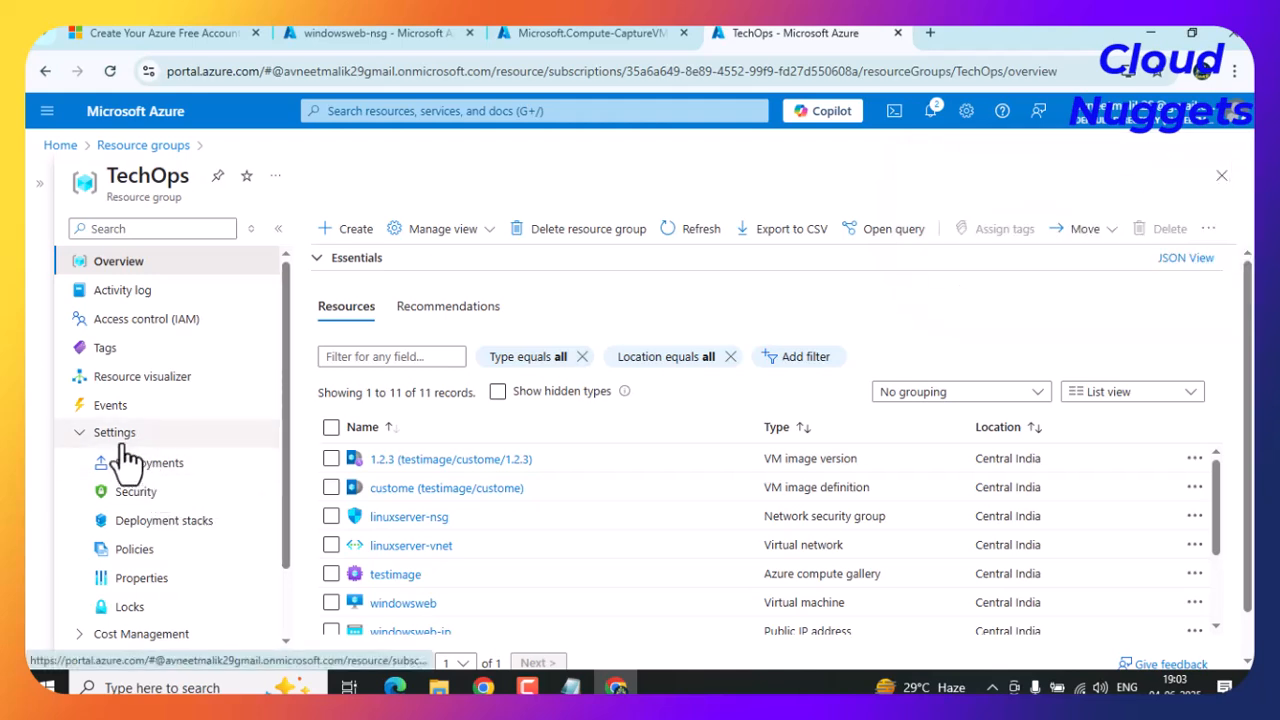
Return to the TechOps locks, check the testing lock's settings without changing them, and delete the lock.
scroll(140, 530, down, 3)
click(140, 525)
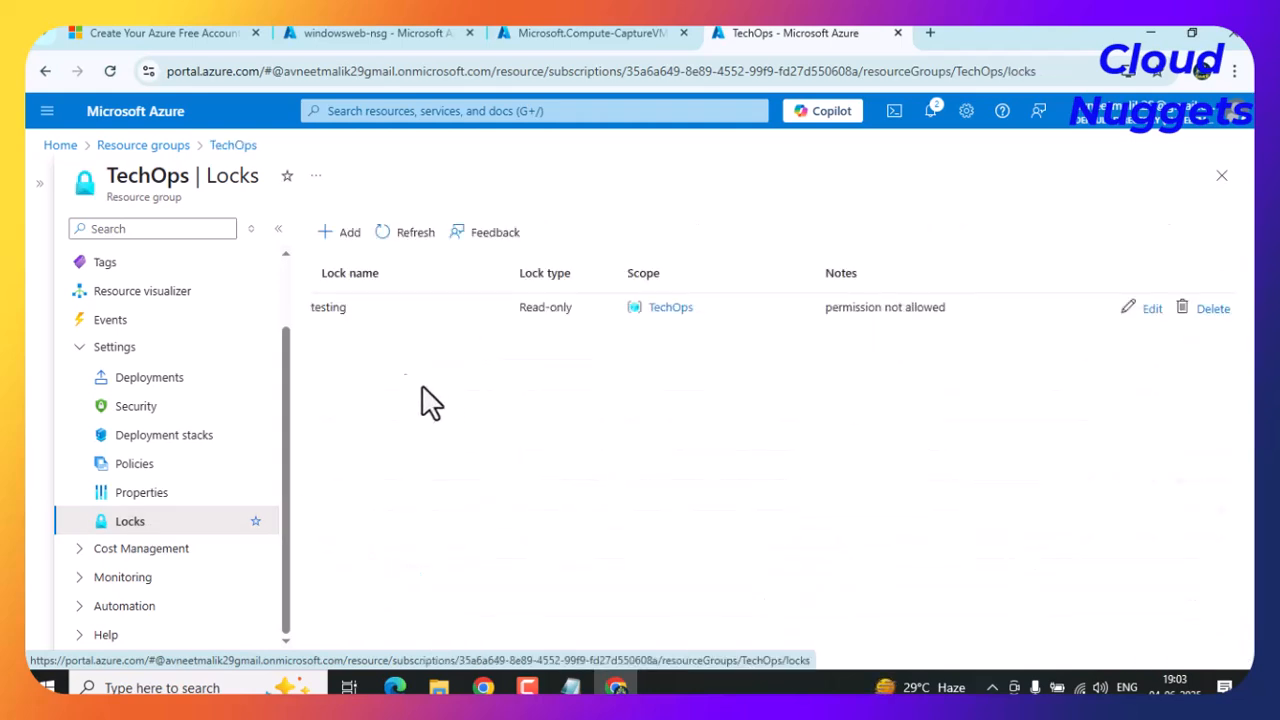
click(336, 308)
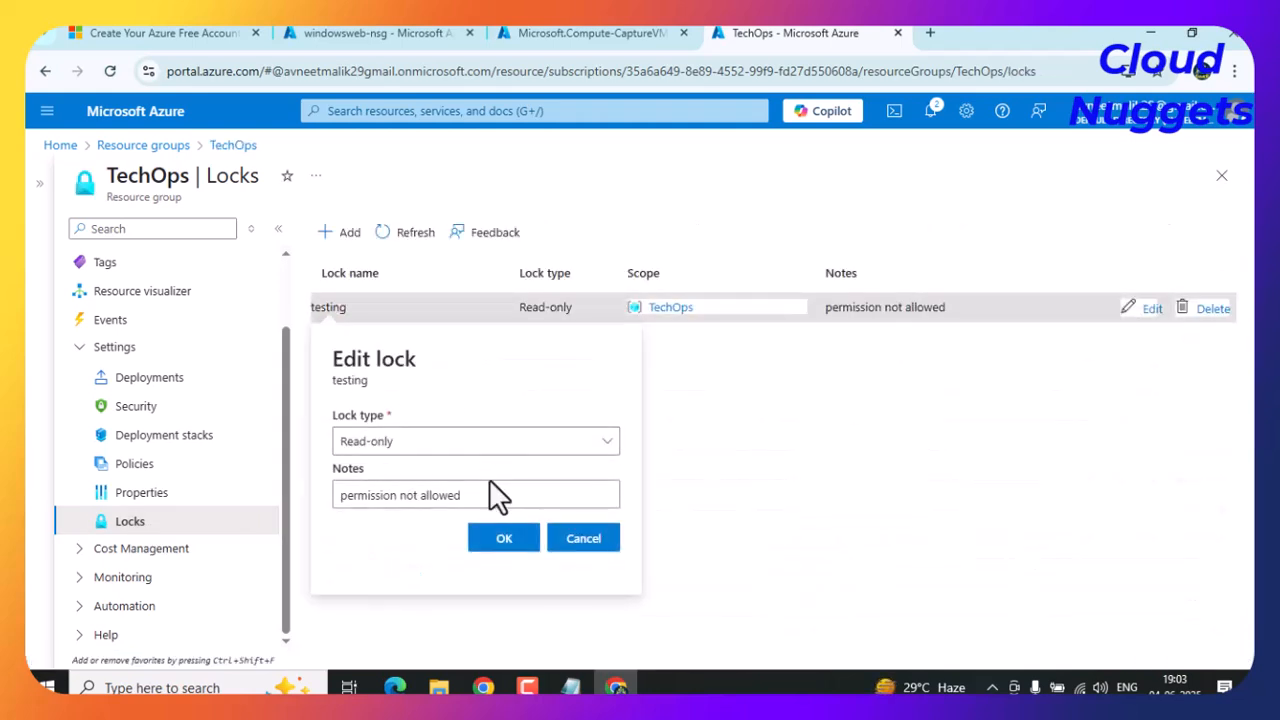
click(583, 538)
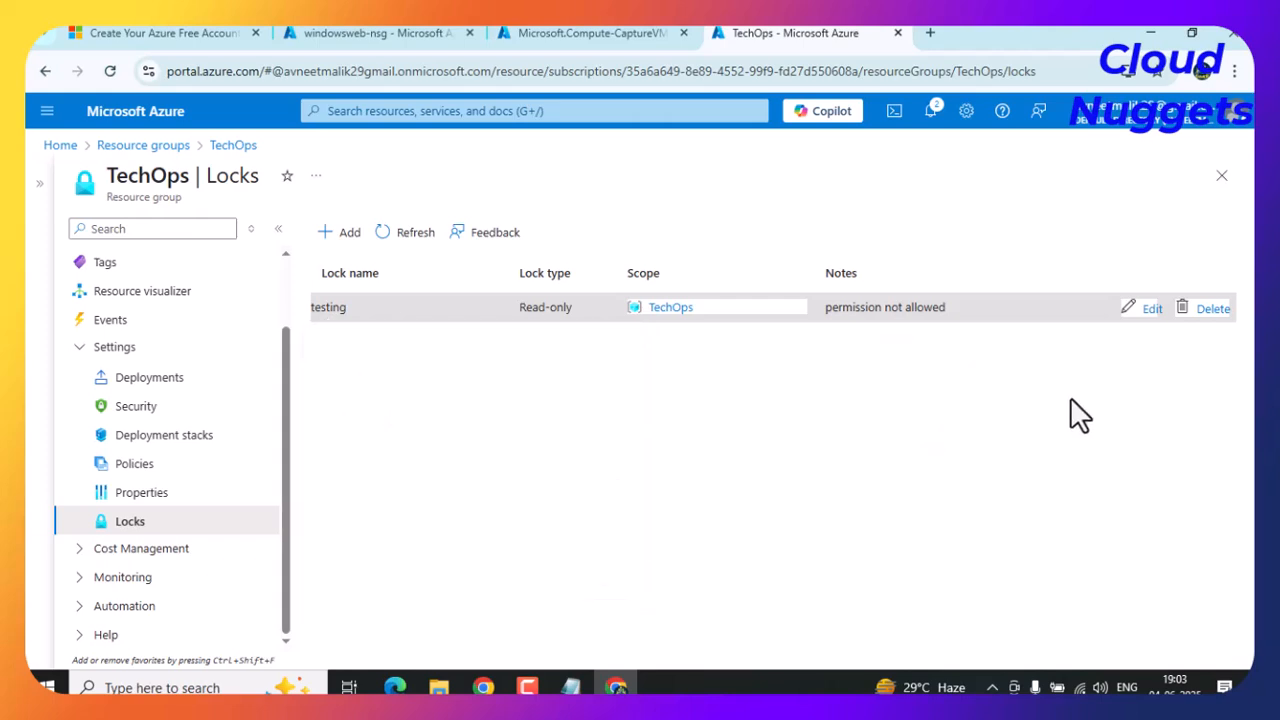
click(1213, 310)
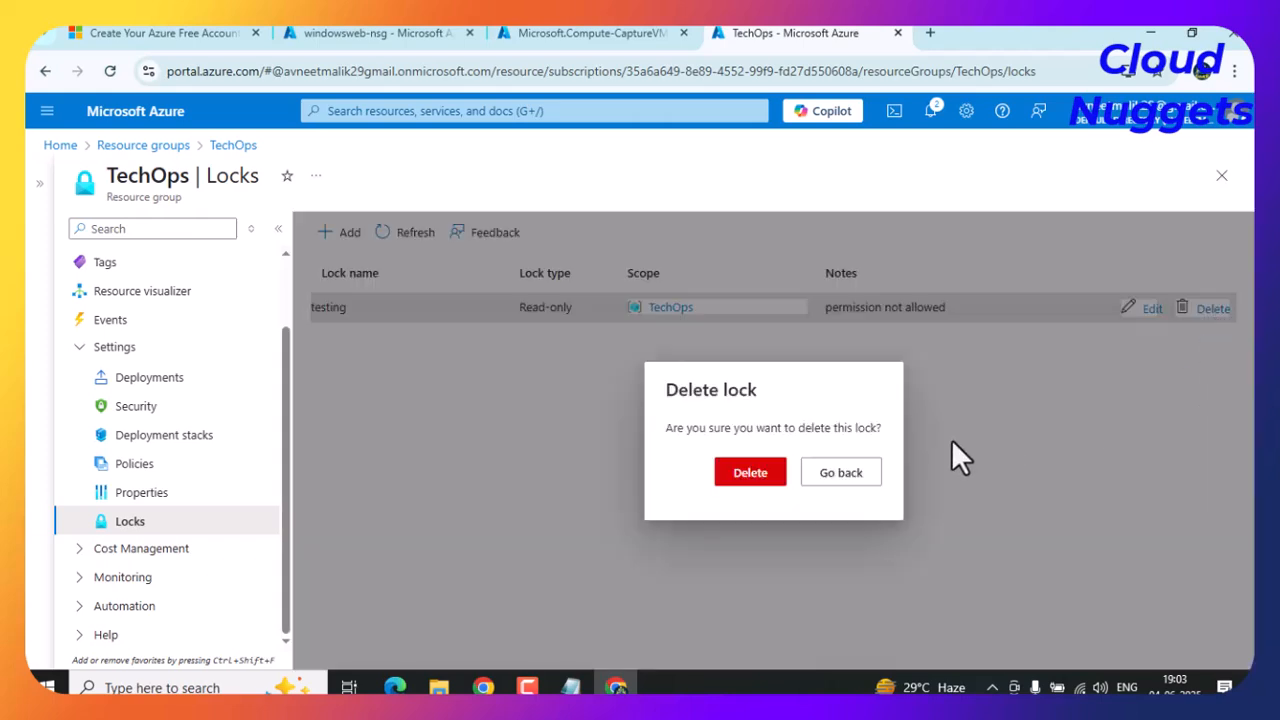
click(748, 480)
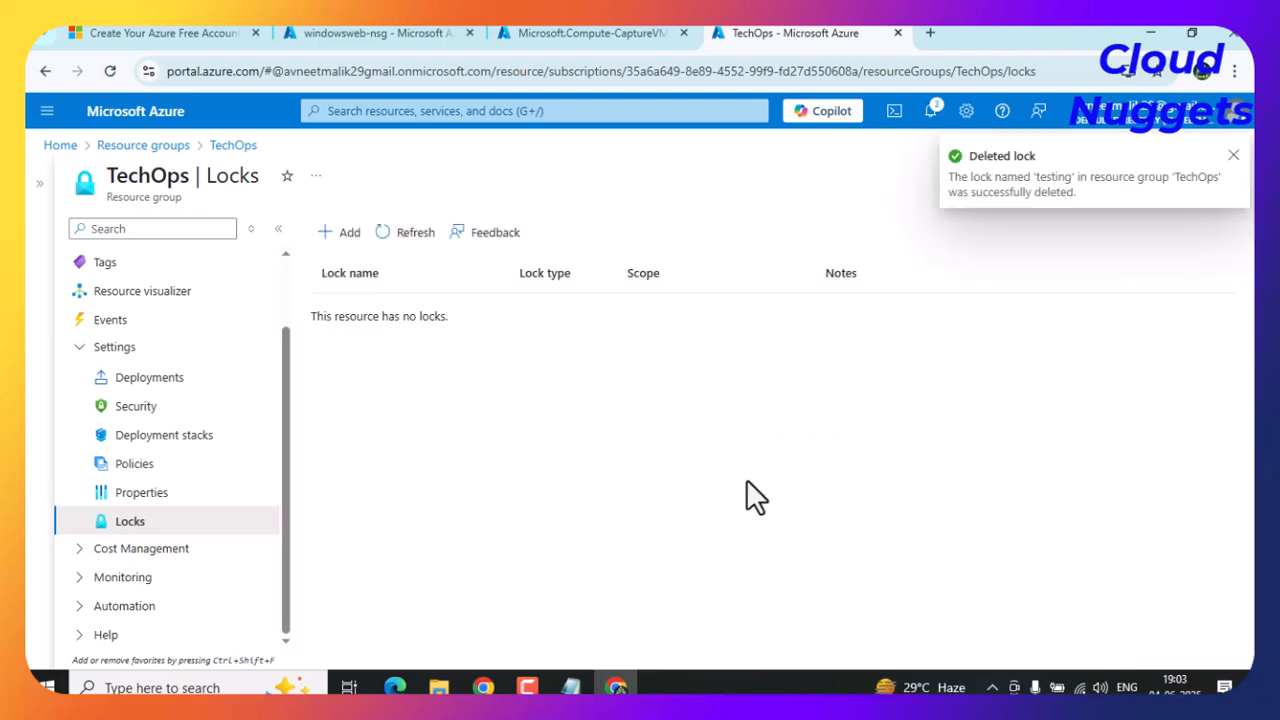
Return to the TechOps overview and switch to the CaptureVM deployment's page.
scroll(132, 327, up, 2)
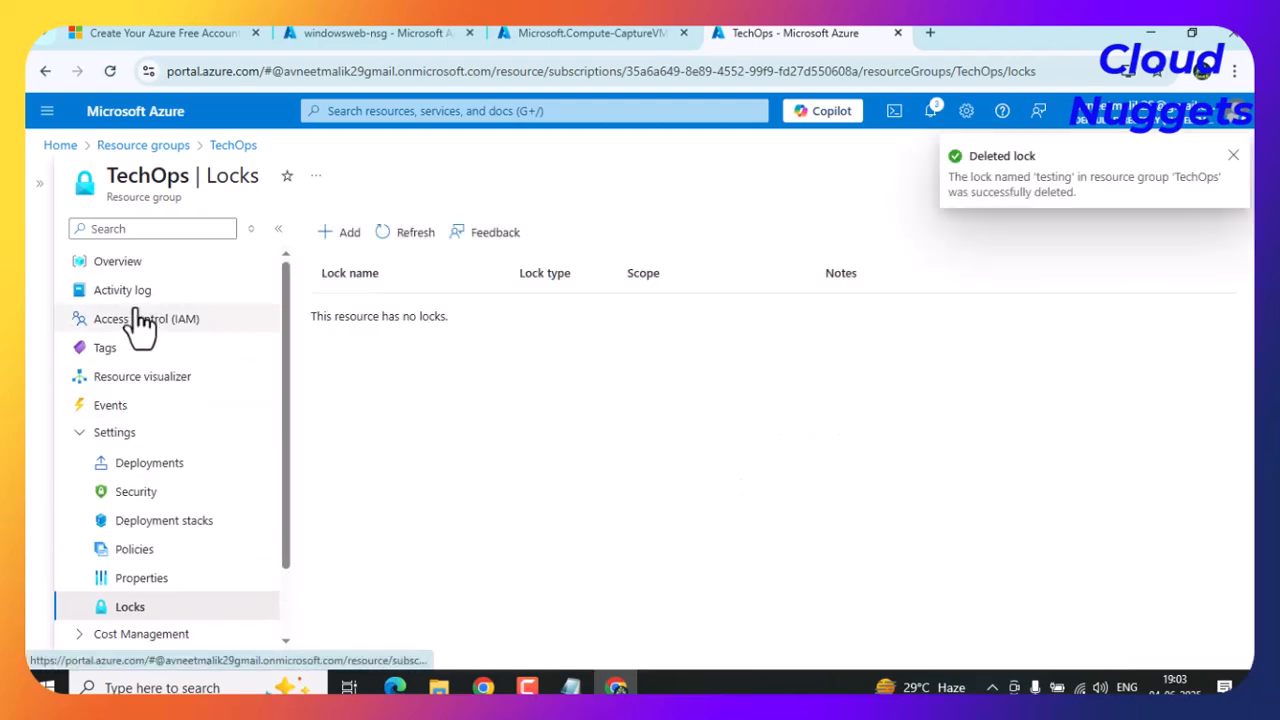
click(138, 261)
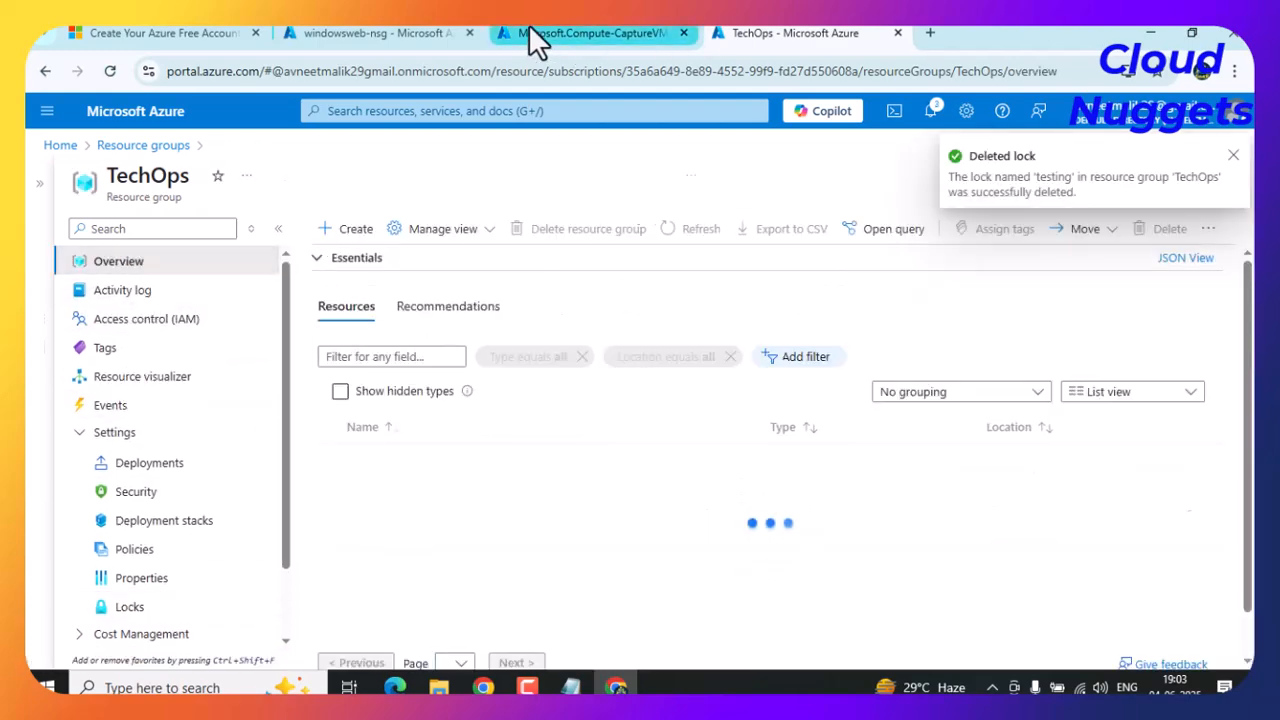
click(530, 32)
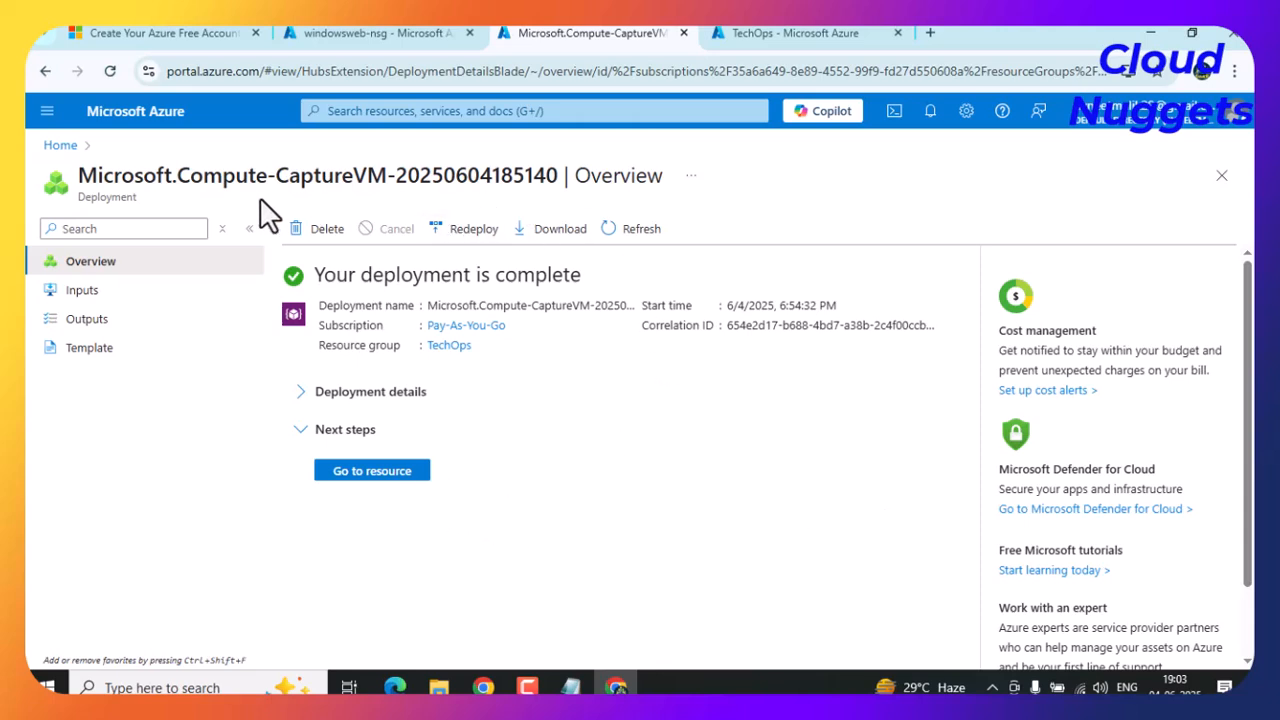
Open the captured image resource from the deployment and delete the VM image version testimage/custome/1.2.3, confirming the deletion.
click(350, 472)
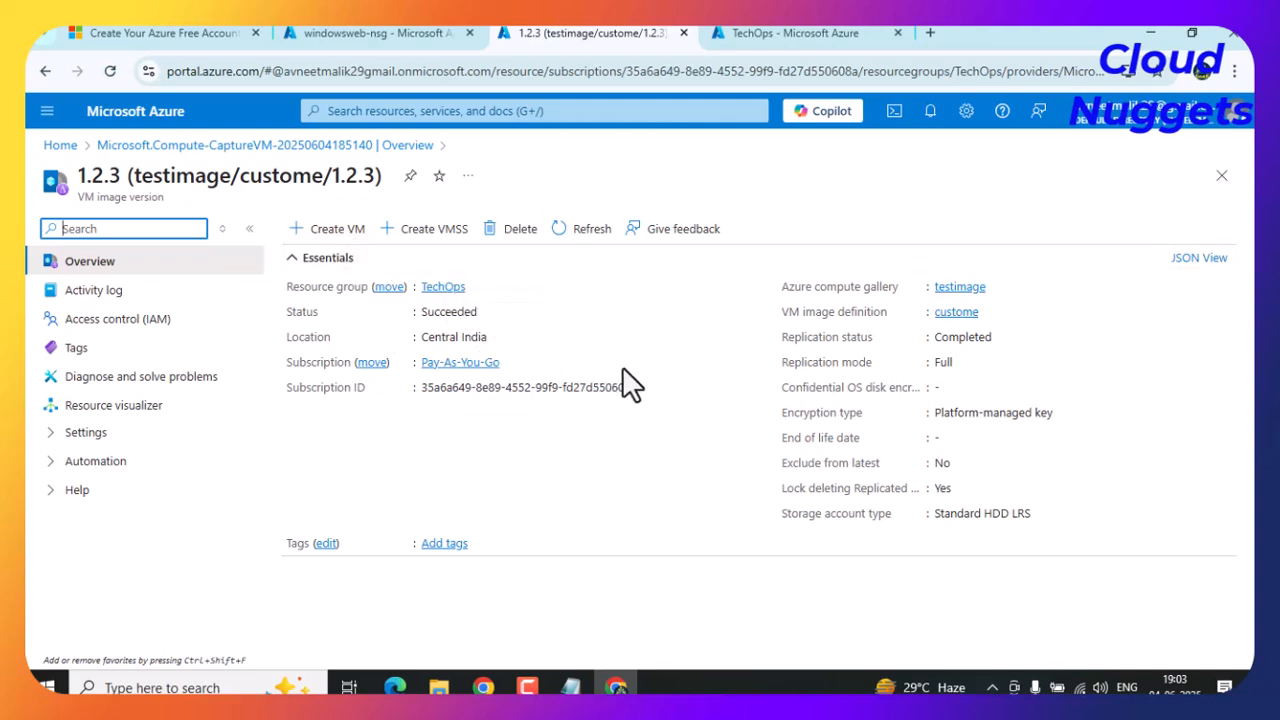
click(520, 232)
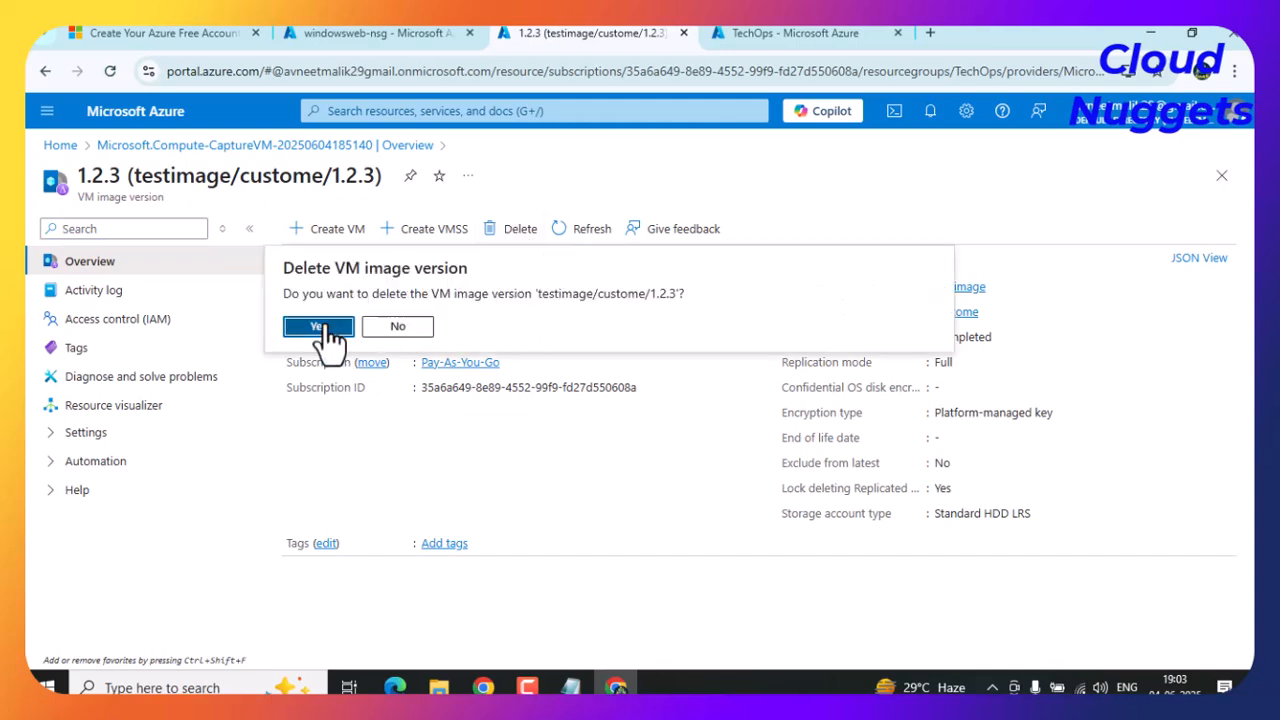
click(320, 326)
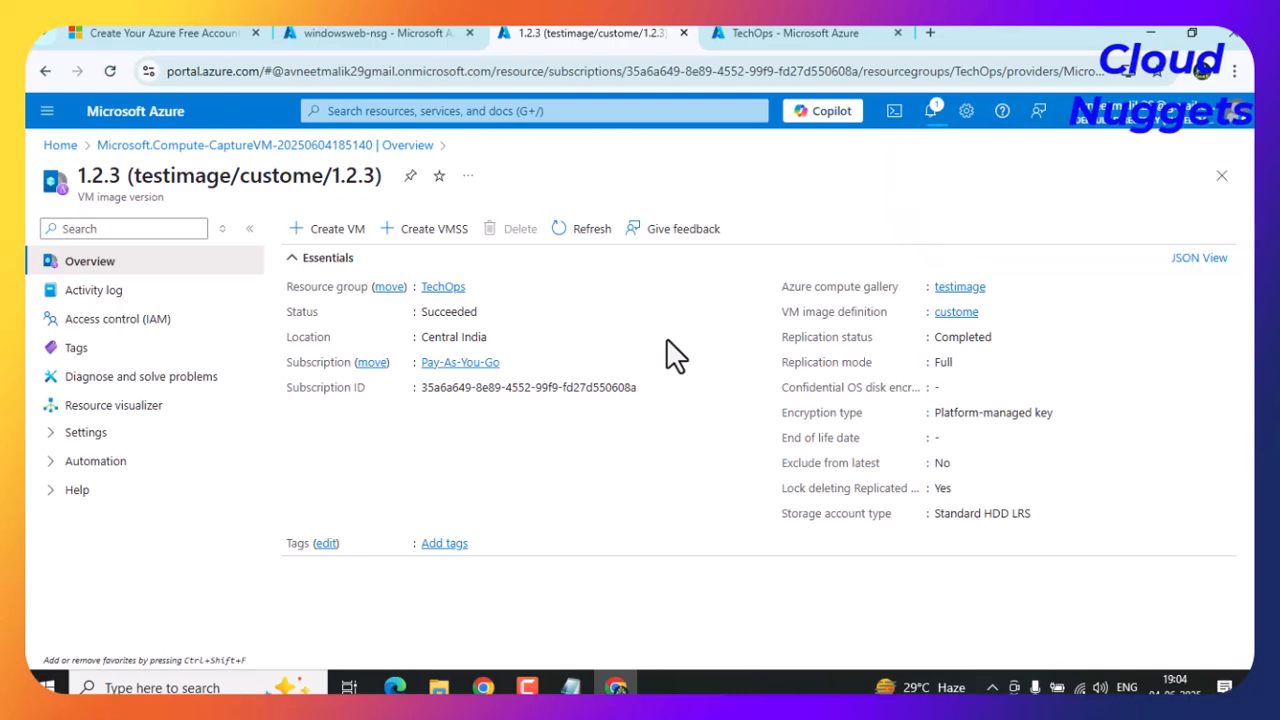
Delete the TechOps resource group with force delete for virtual machines, copying in its name TechOps and confirming the permanent deletion.
click(786, 36)
scroll(466, 520, down, 2)
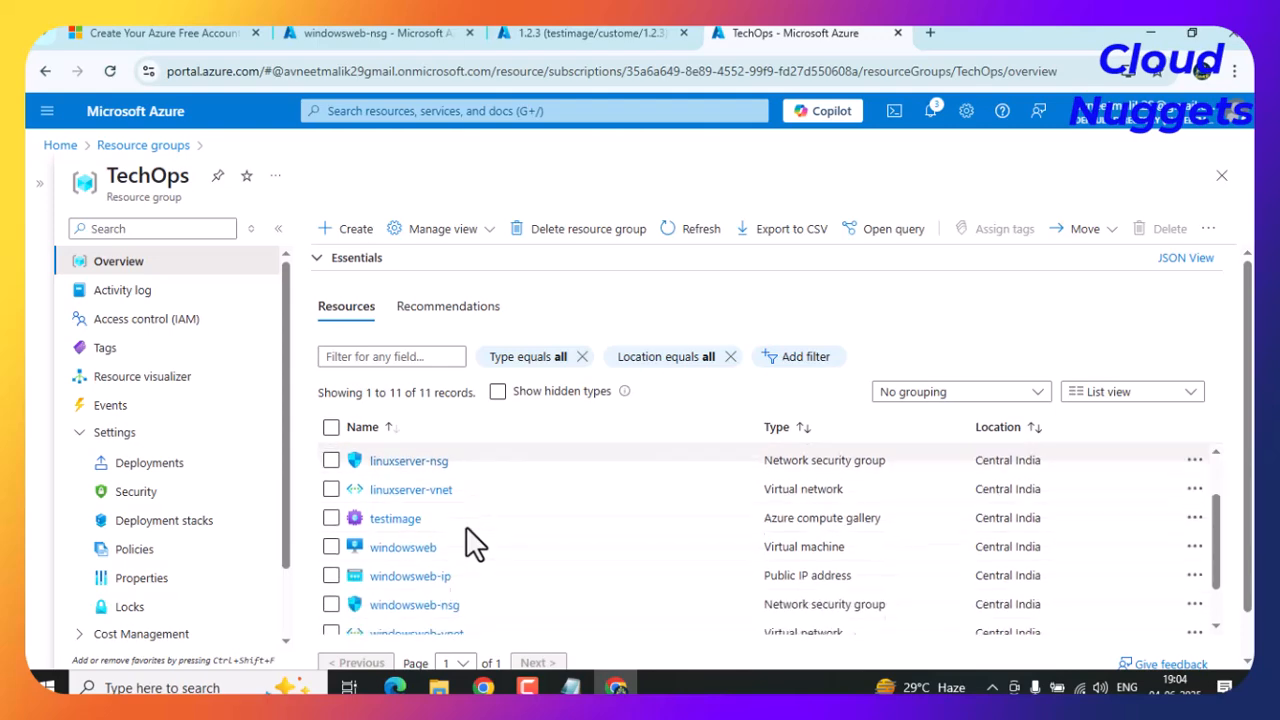
scroll(503, 518, up, 2)
click(590, 230)
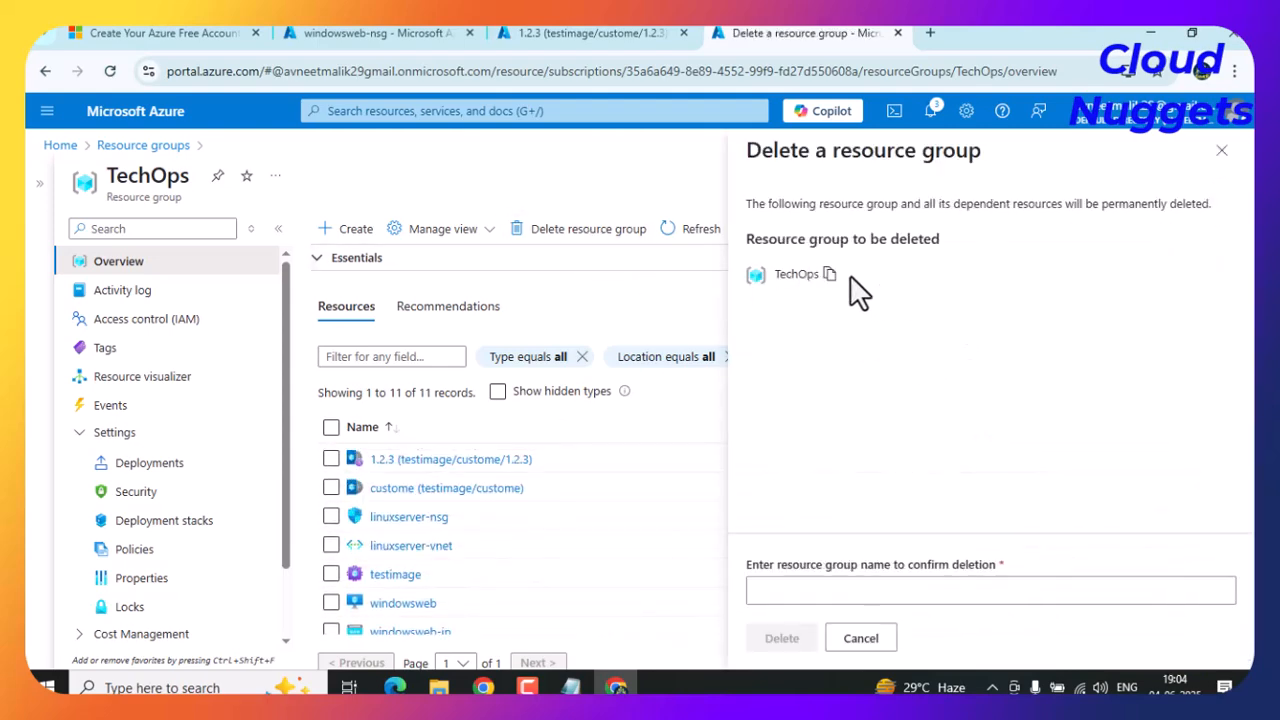
click(829, 274)
click(756, 537)
click(797, 591)
key(ctrl+v)
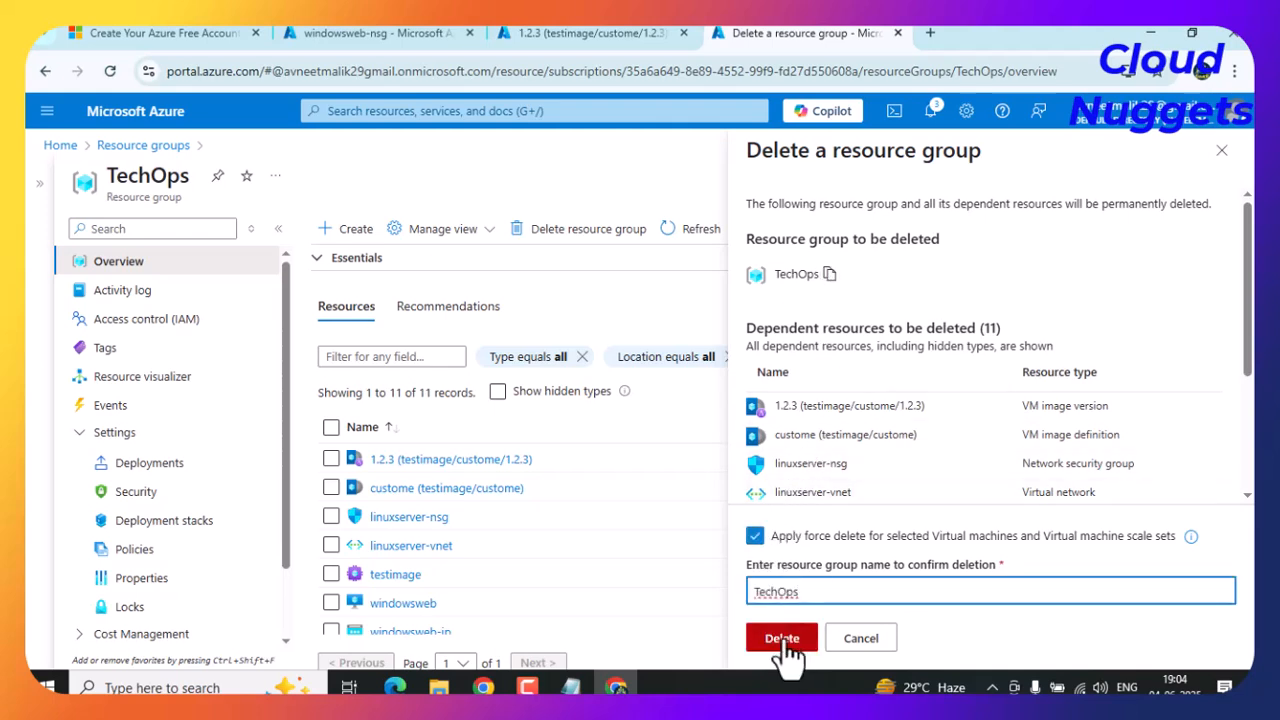
click(780, 637)
click(977, 488)
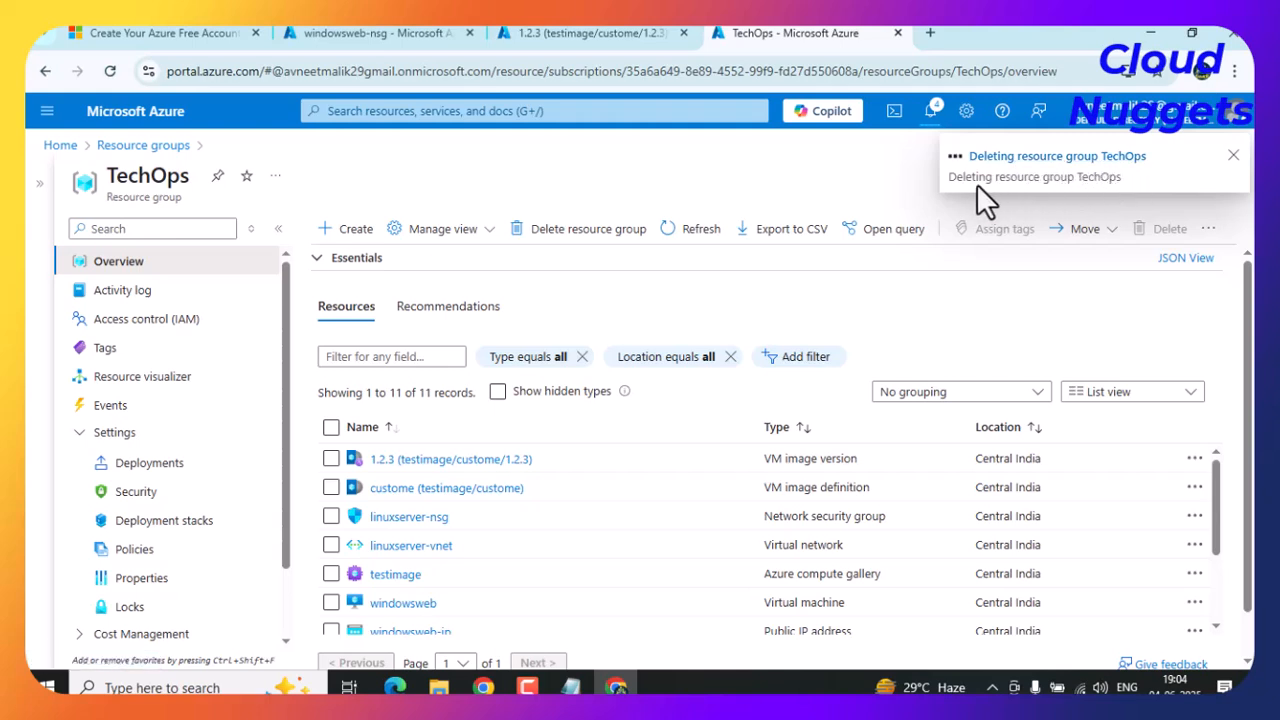
Review the TechOps resources and refresh the list repeatedly to check how many records remain.
scroll(560, 510, down, 5)
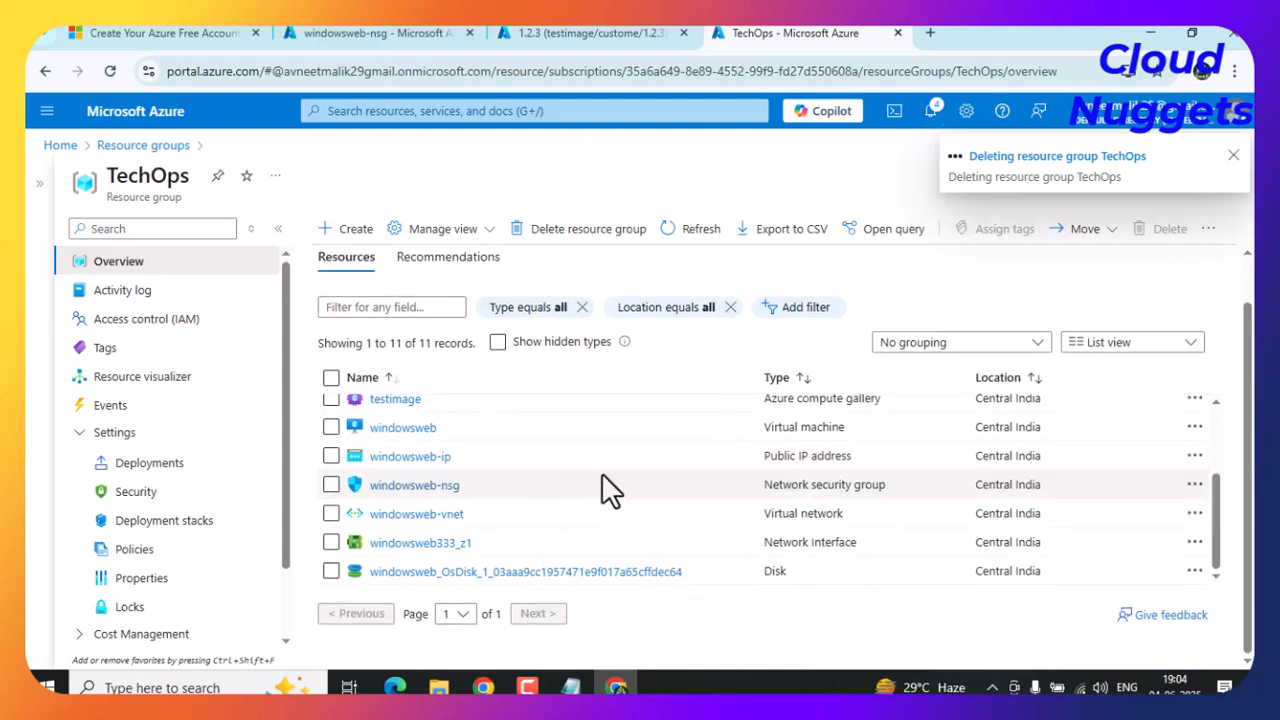
click(703, 240)
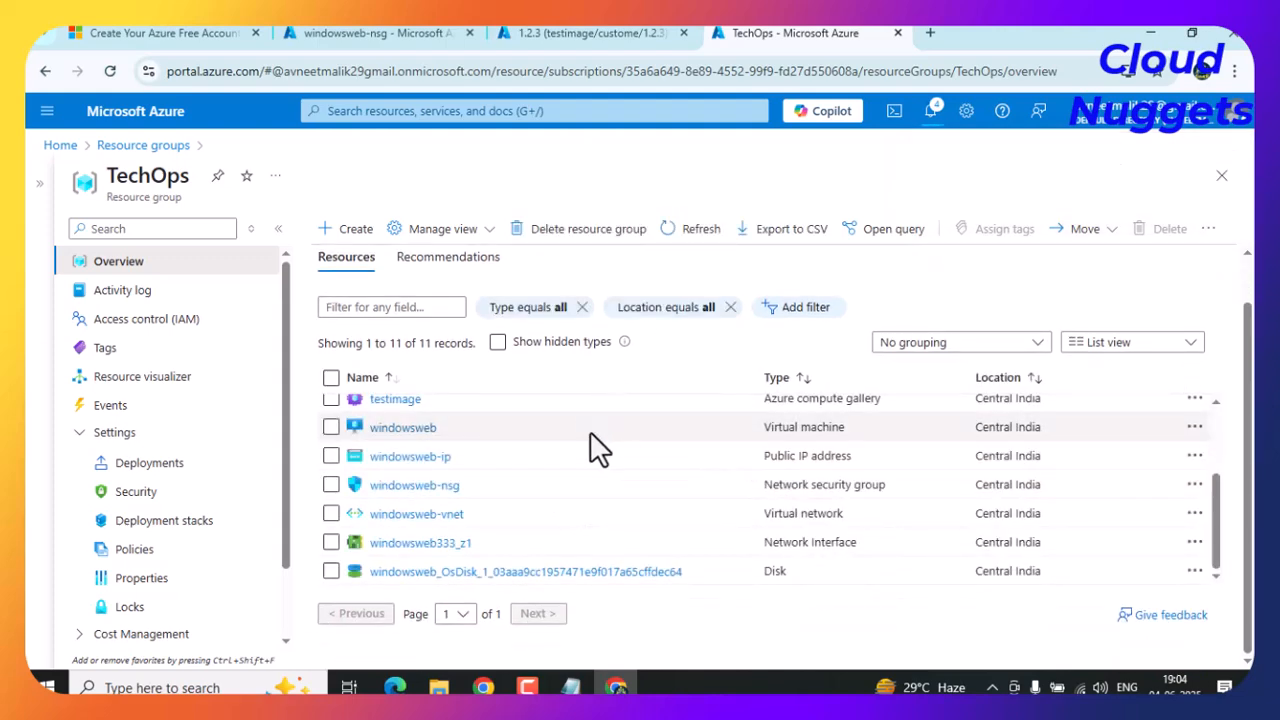
scroll(595, 469, up, 3)
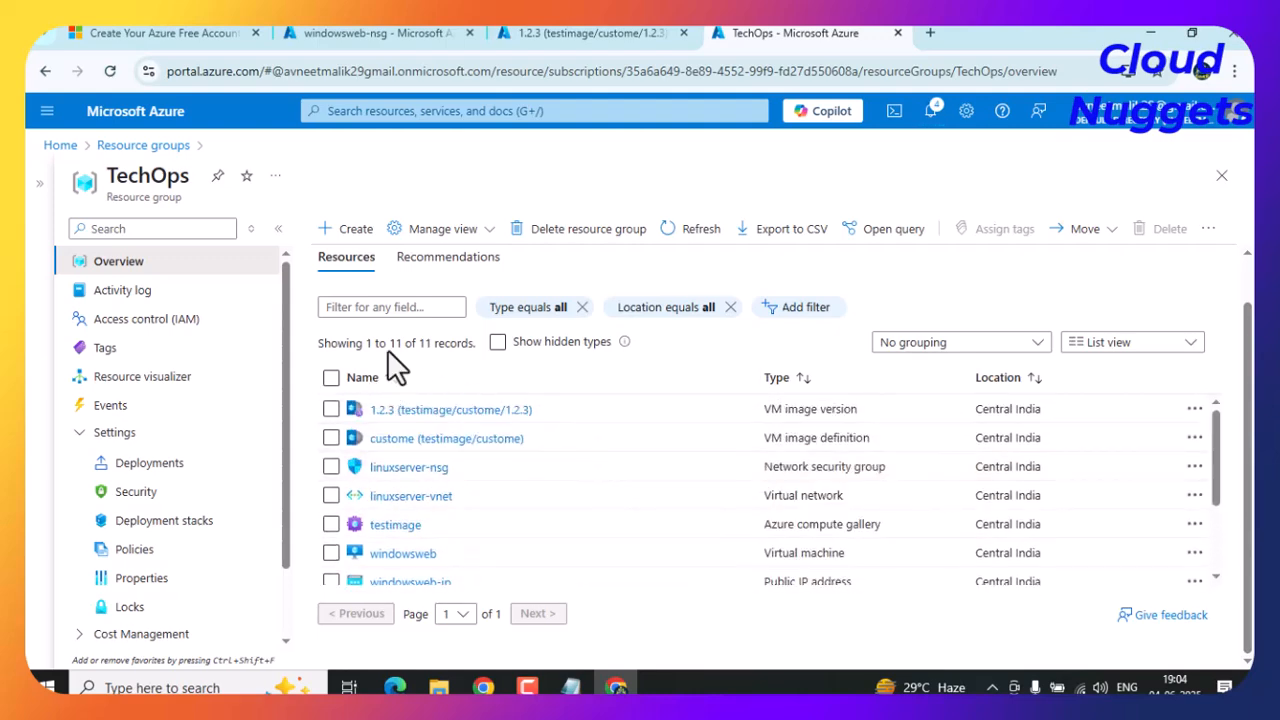
click(692, 232)
click(697, 232)
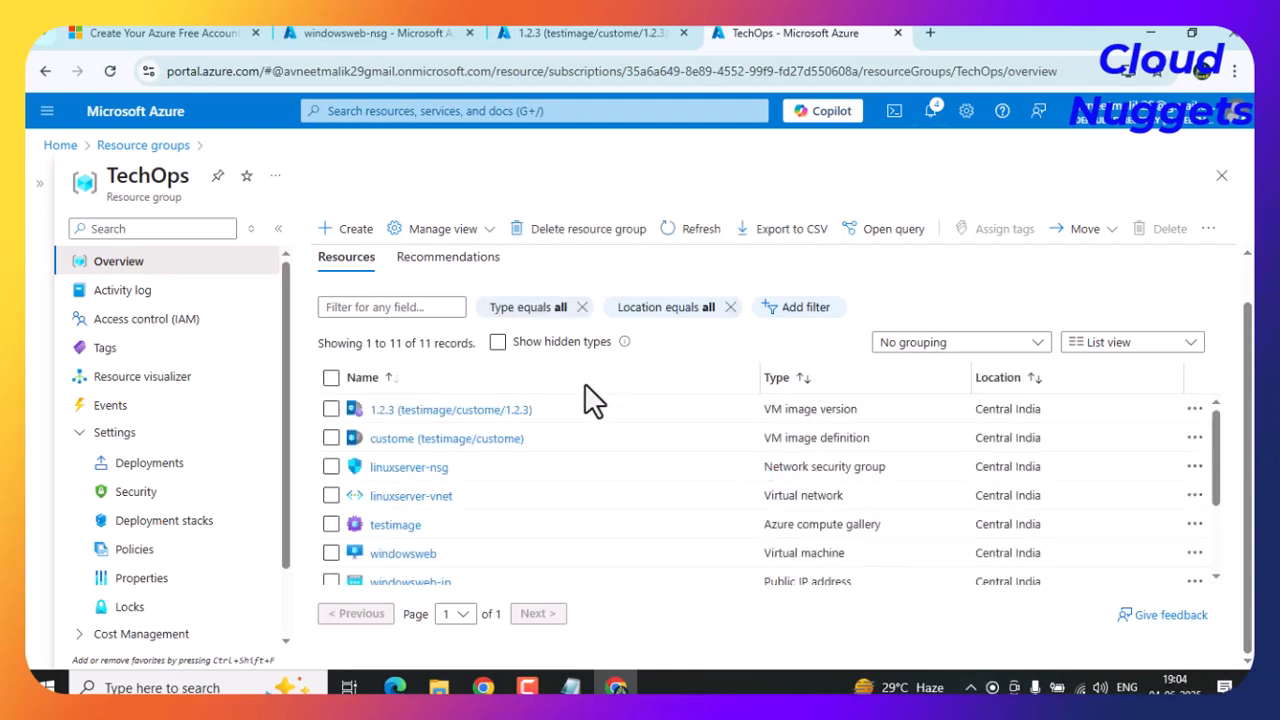
scroll(600, 440, up, 1)
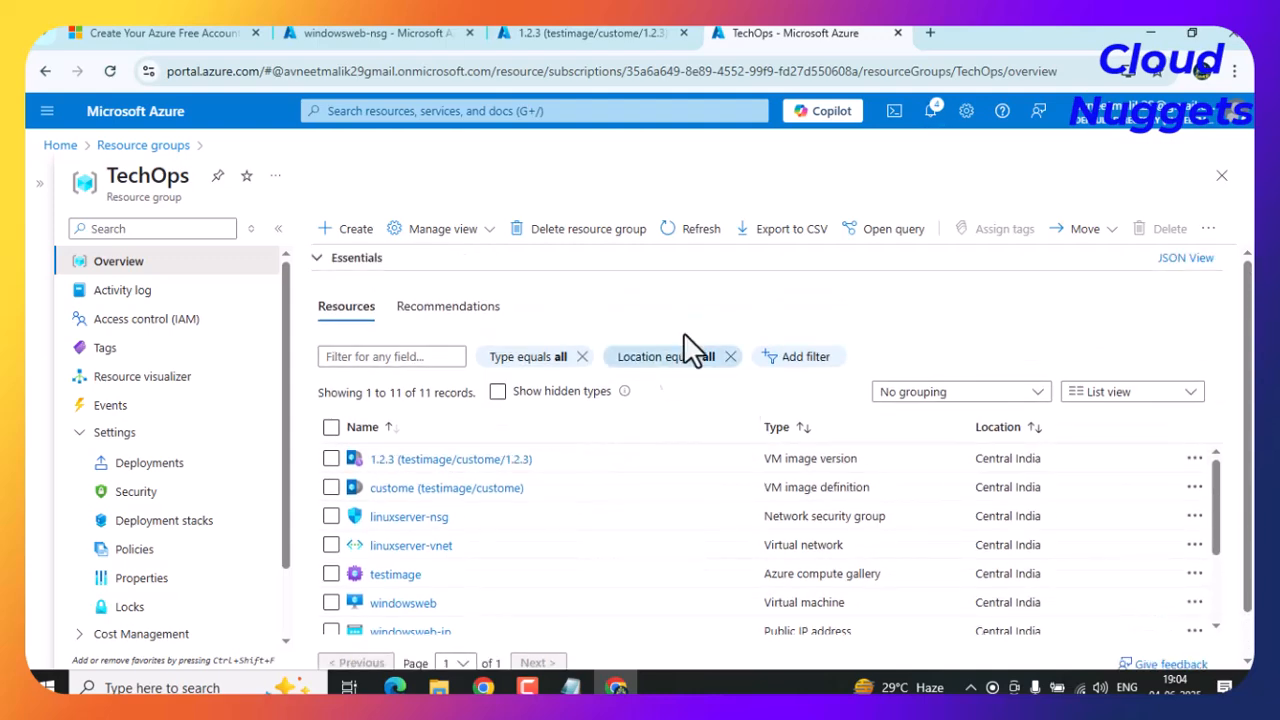
click(695, 236)
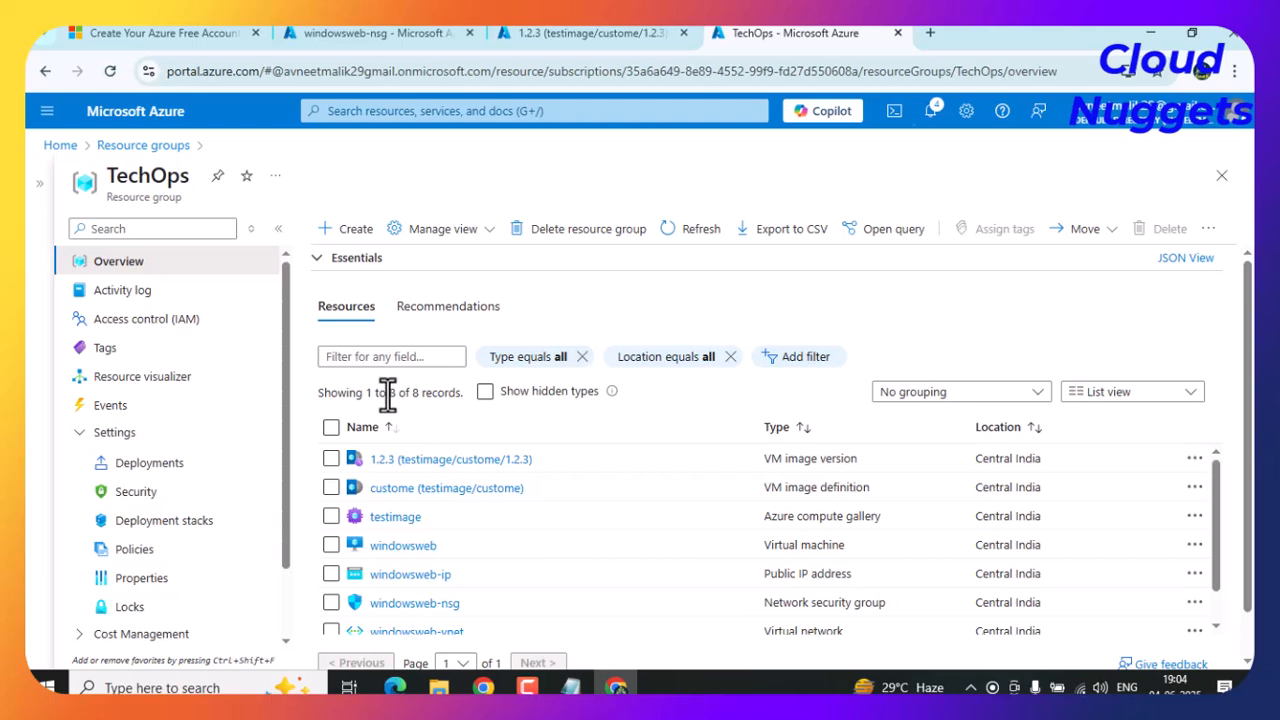
drag(389, 393, 438, 393)
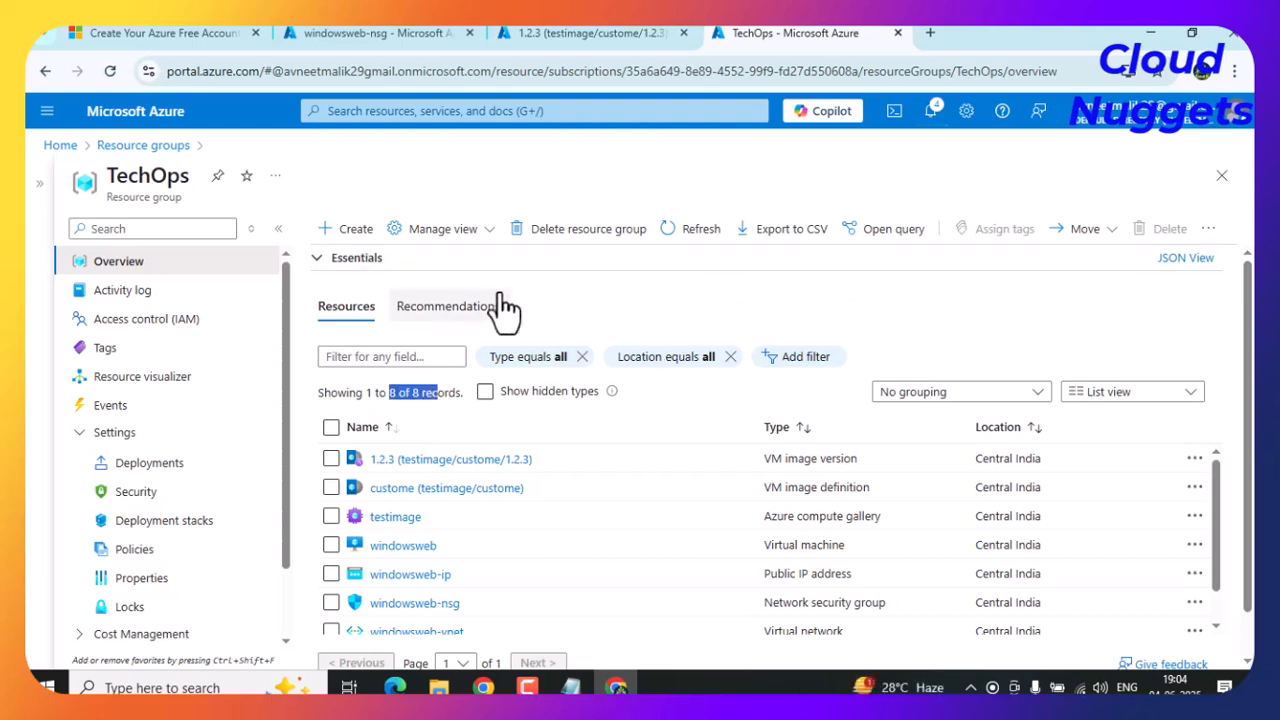
Delete the NetworkWatcherRG resource group from the resource groups list, confirming with its name, and return to the home page.
click(58, 148)
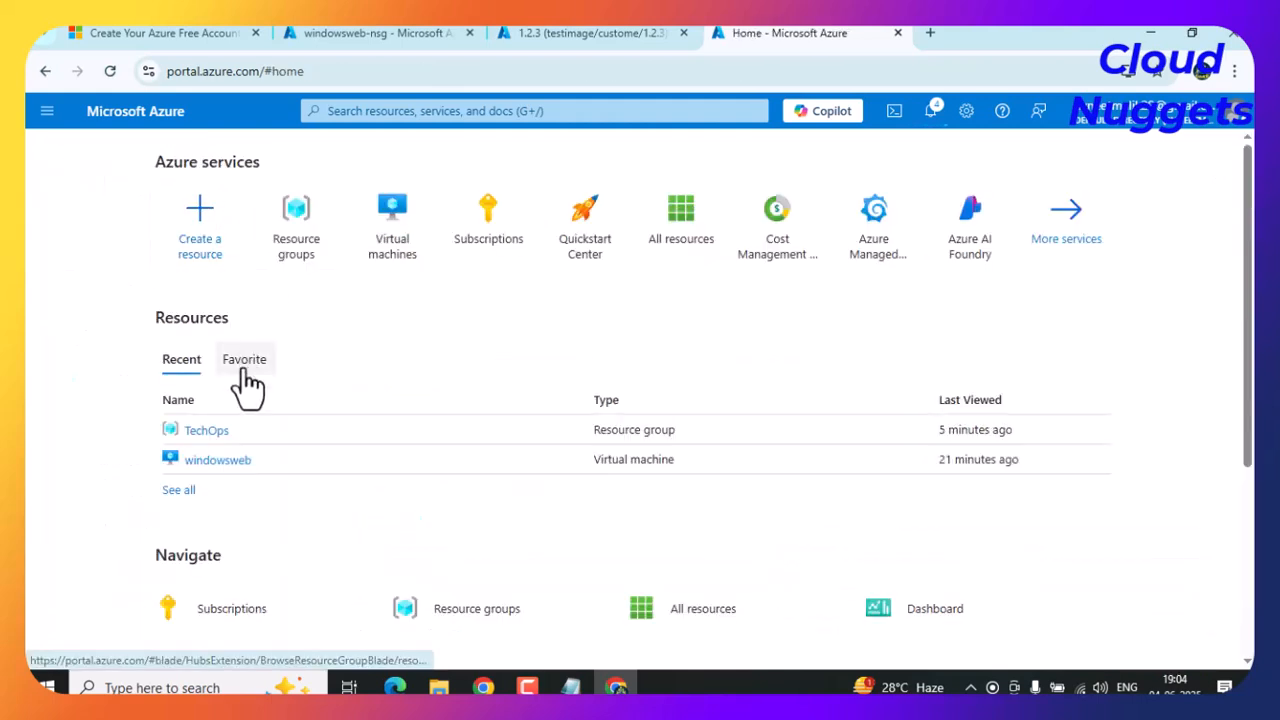
click(288, 245)
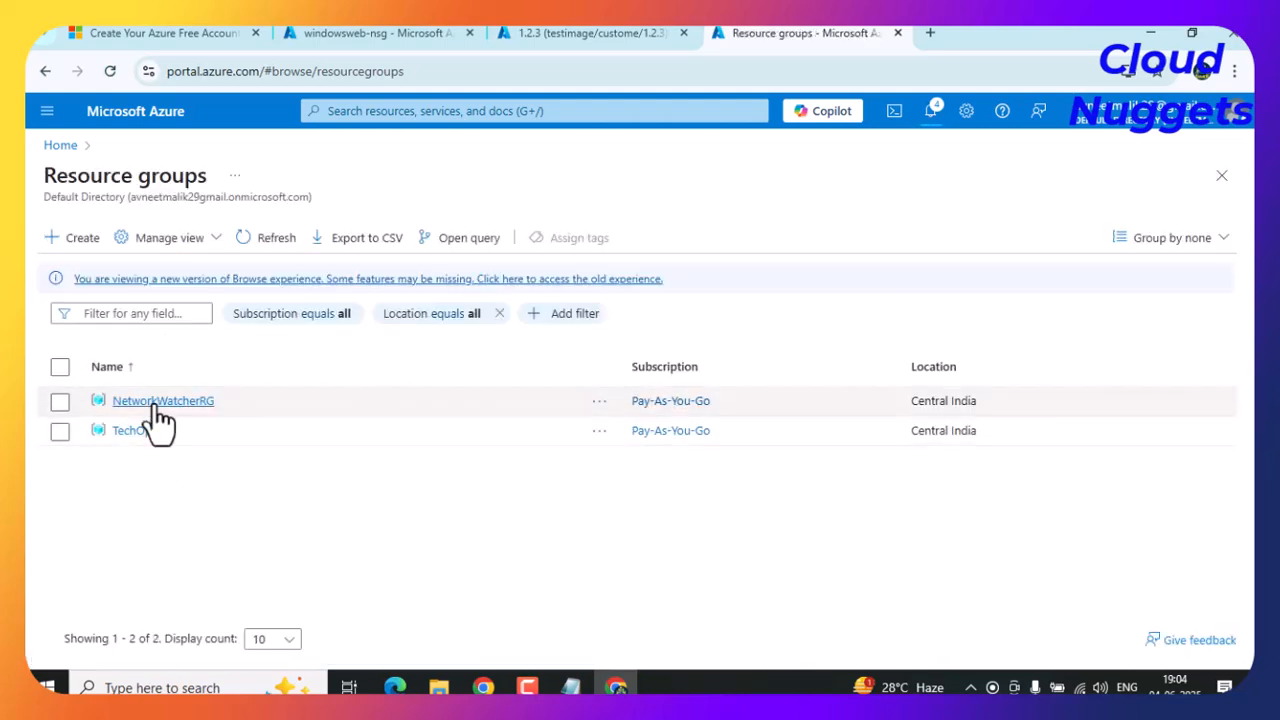
click(150, 402)
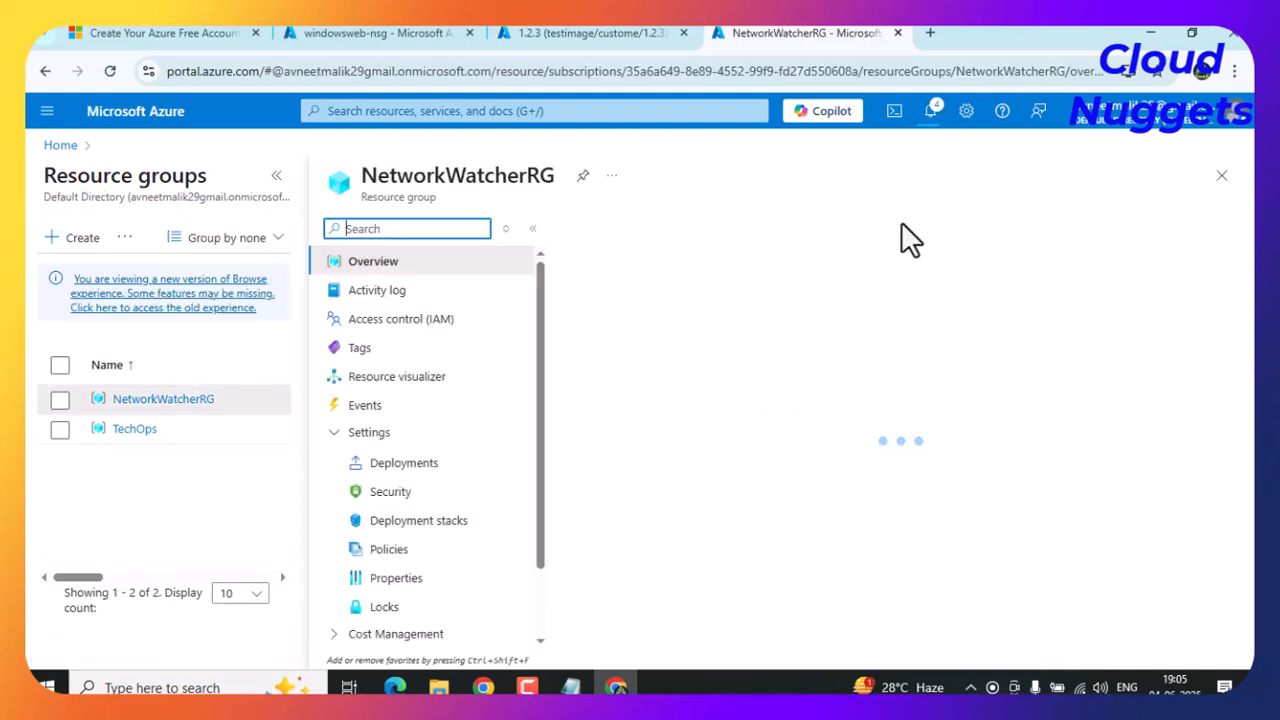
click(832, 232)
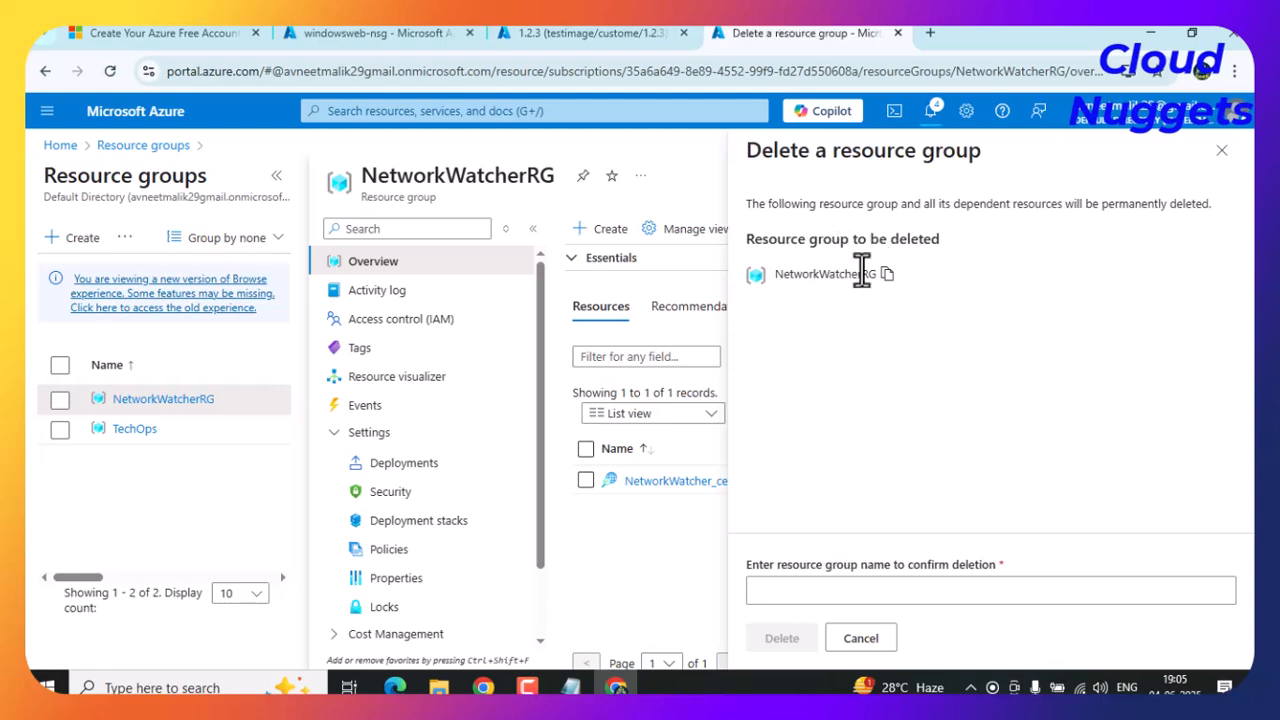
click(789, 588)
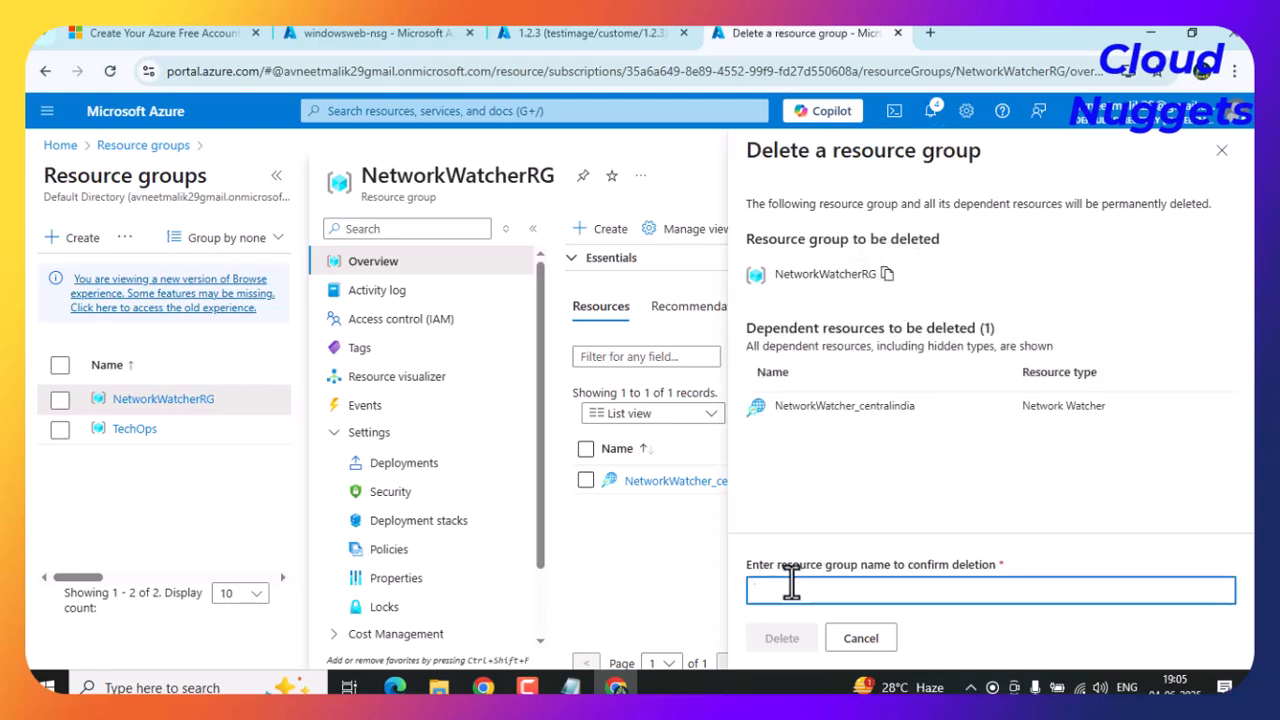
key(ctrl+v)
click(779, 636)
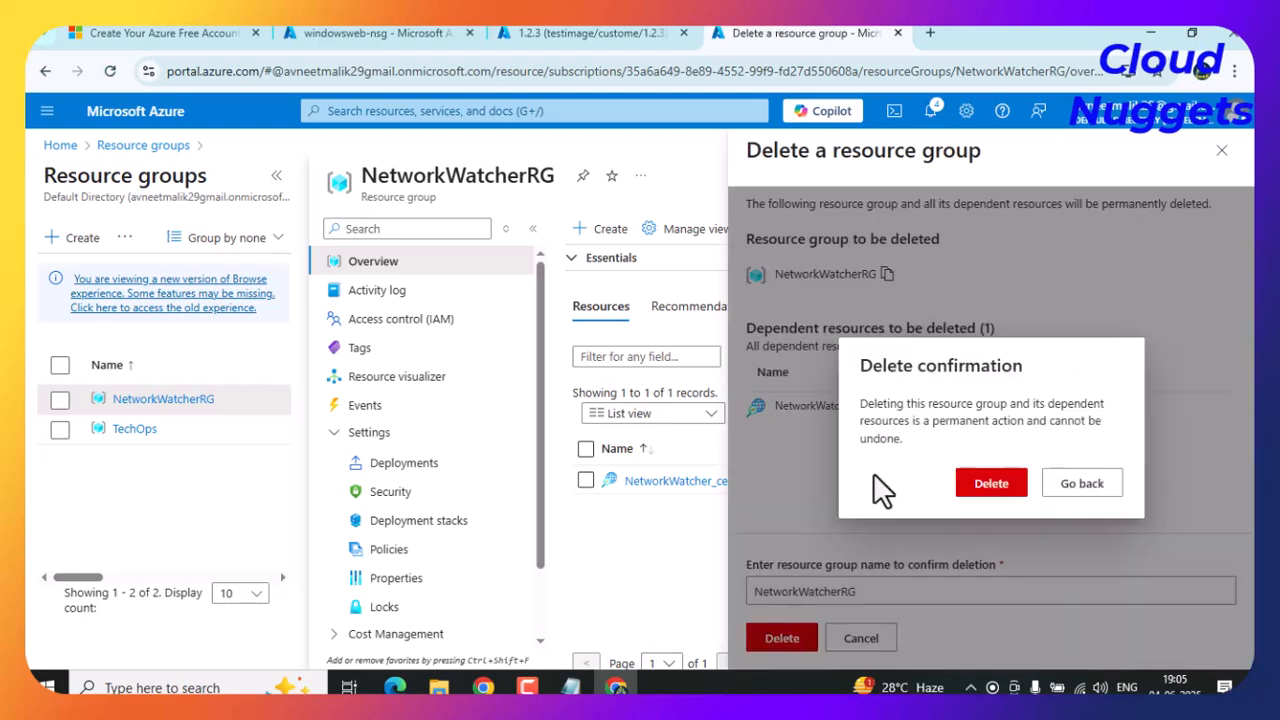
click(990, 484)
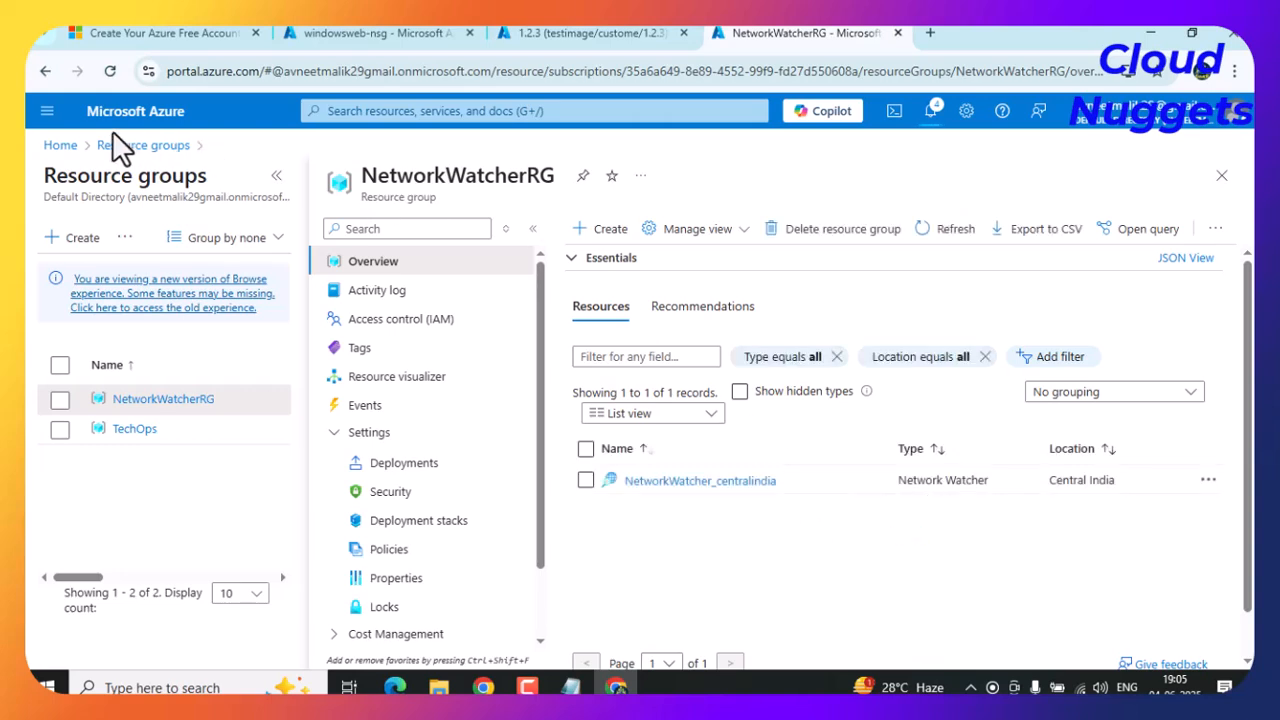
click(58, 146)
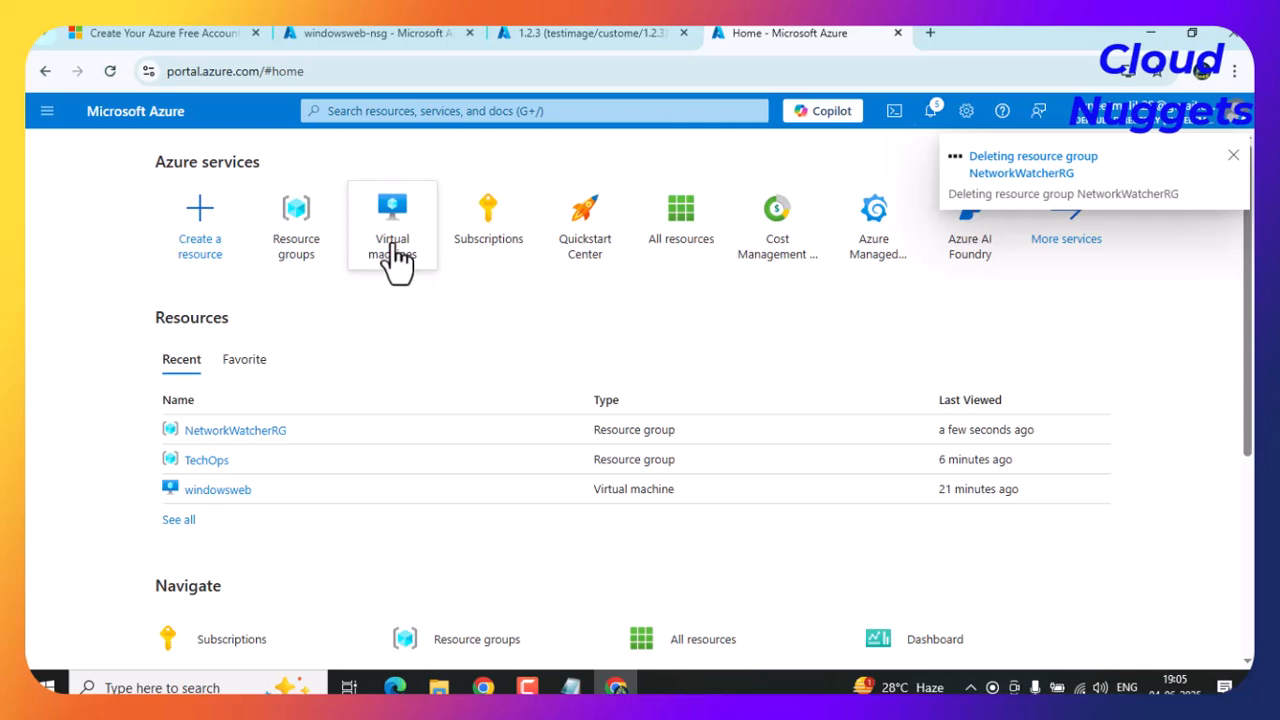
mouse_move(396, 258)
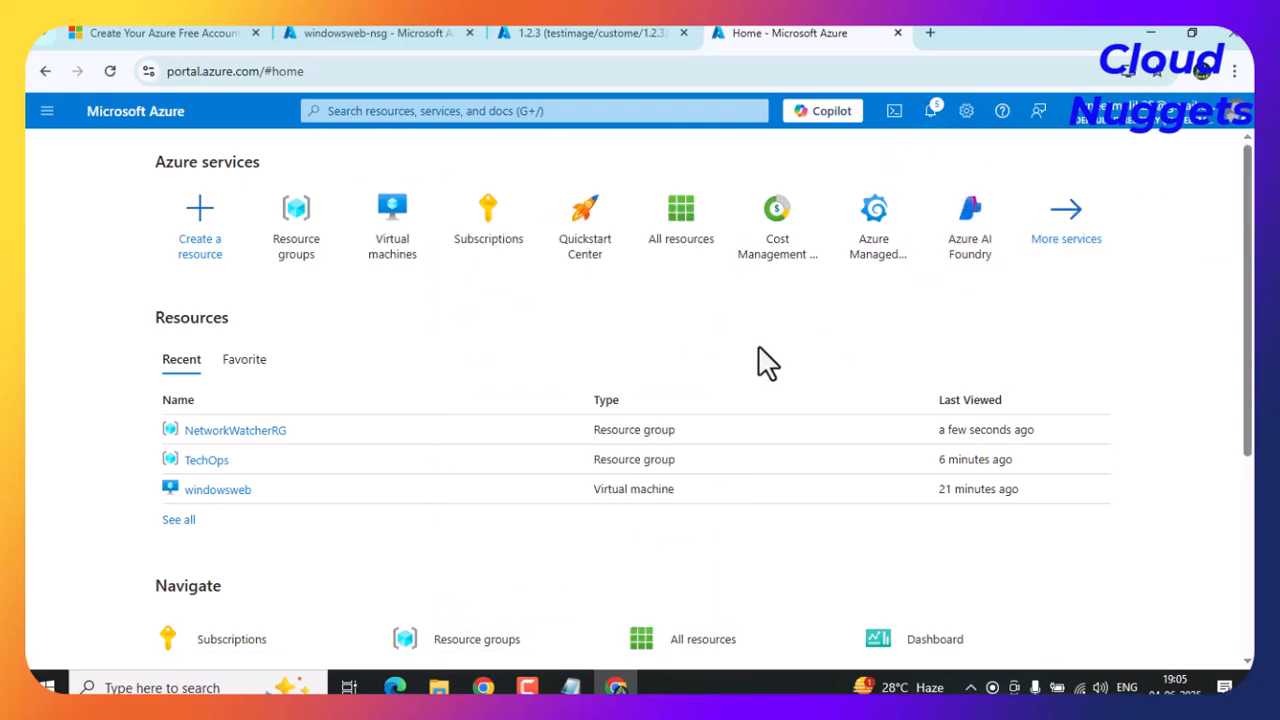
Return the image version page to Azure home, and mark the snapshot, AMI and resource group deletion topics as Done in the Notepad checklist.
click(578, 32)
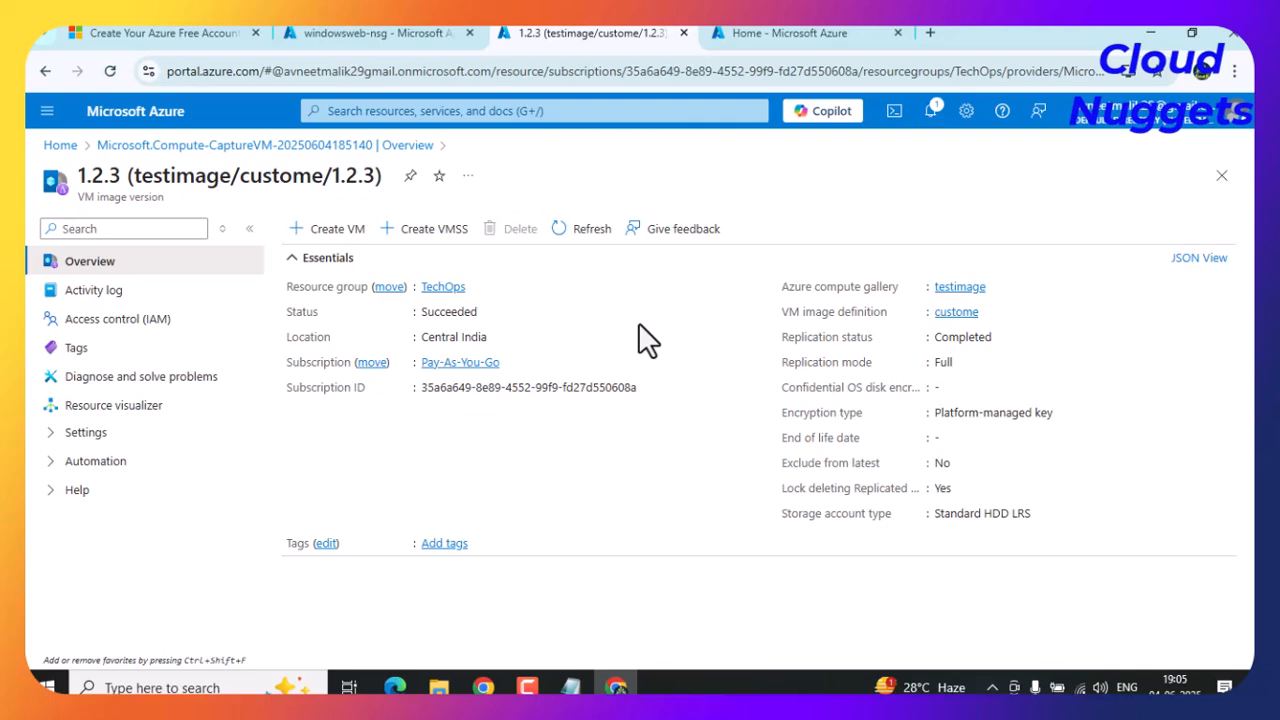
click(60, 146)
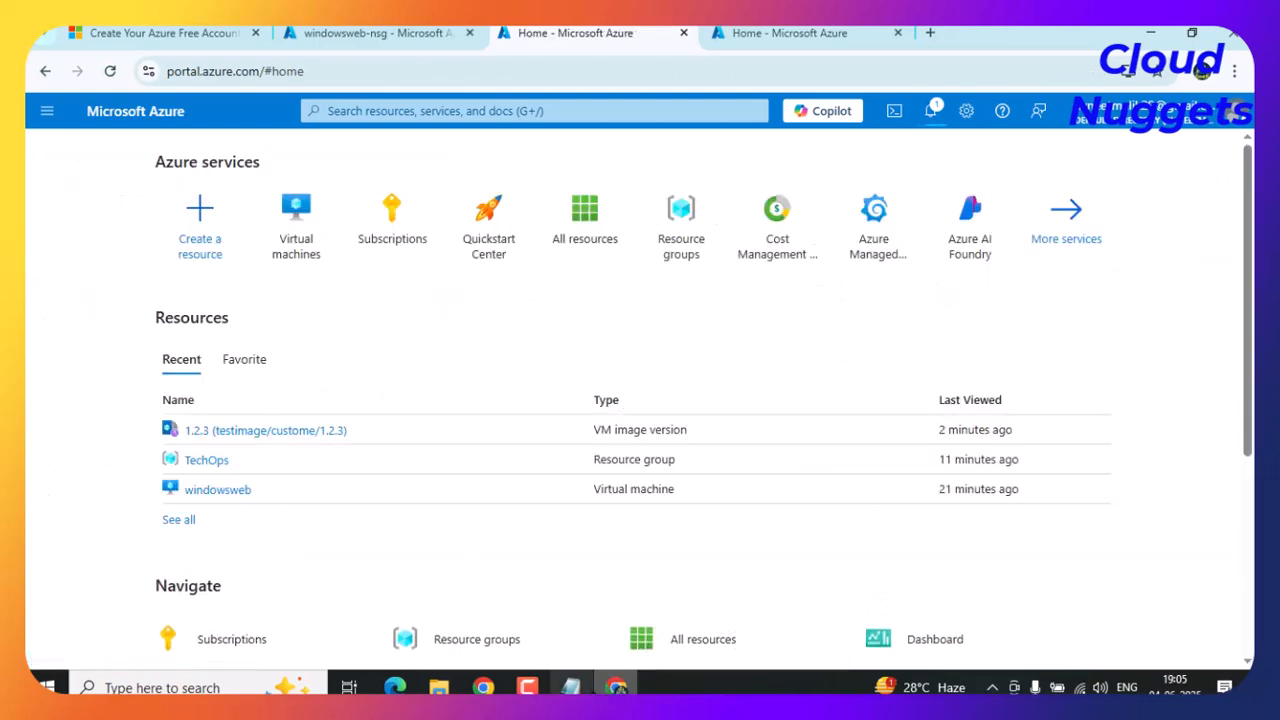
click(570, 686)
click(438, 370)
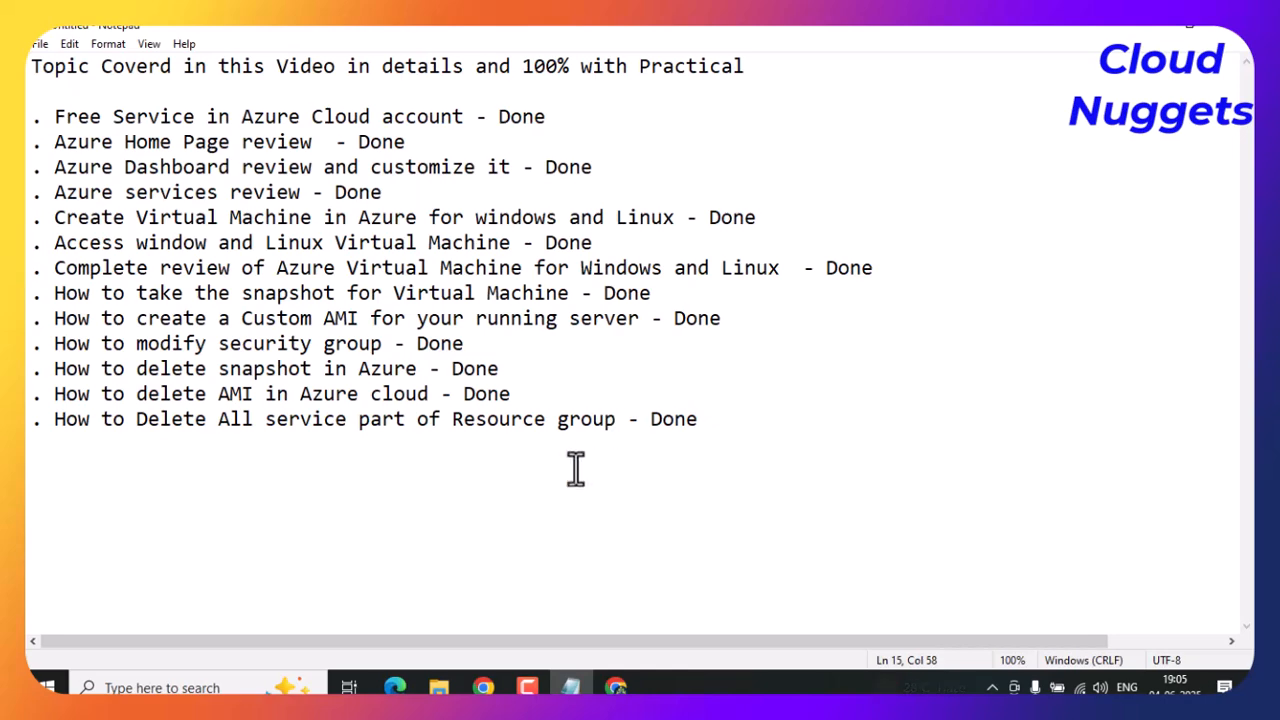
Switch back to the Azure portal, open the resource groups list and refresh it to check which groups remain.
click(615, 687)
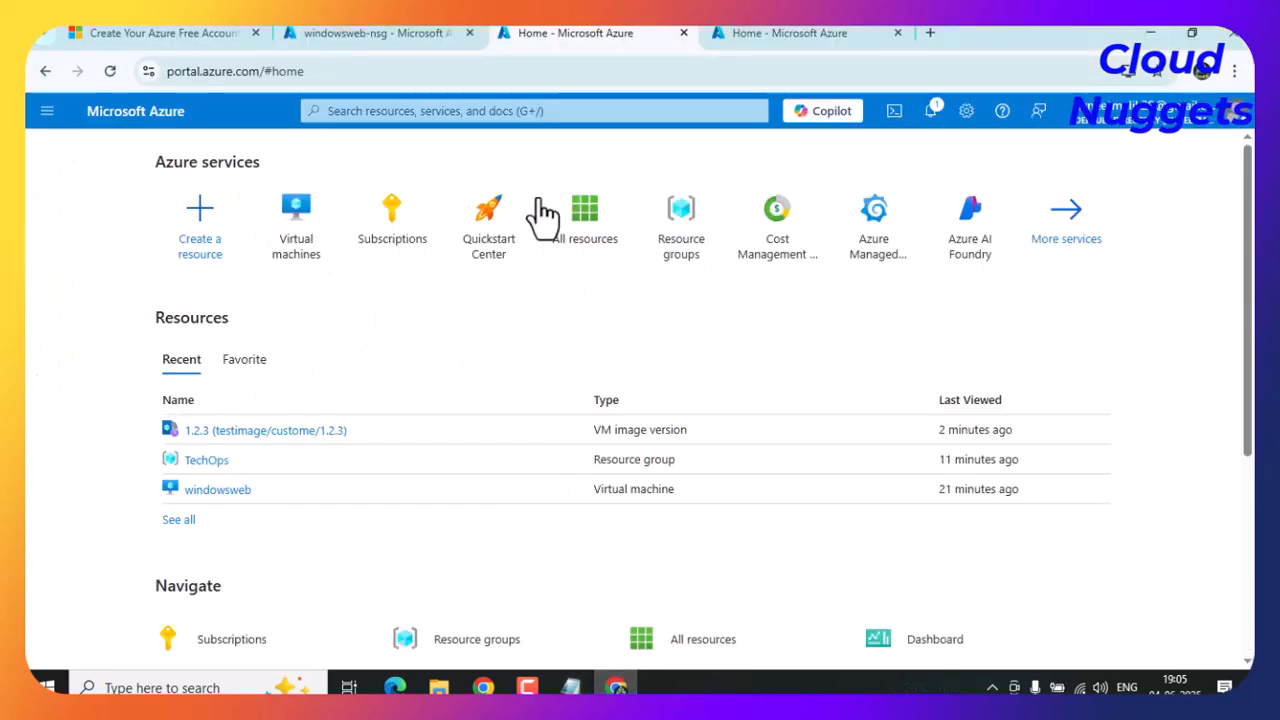
click(681, 212)
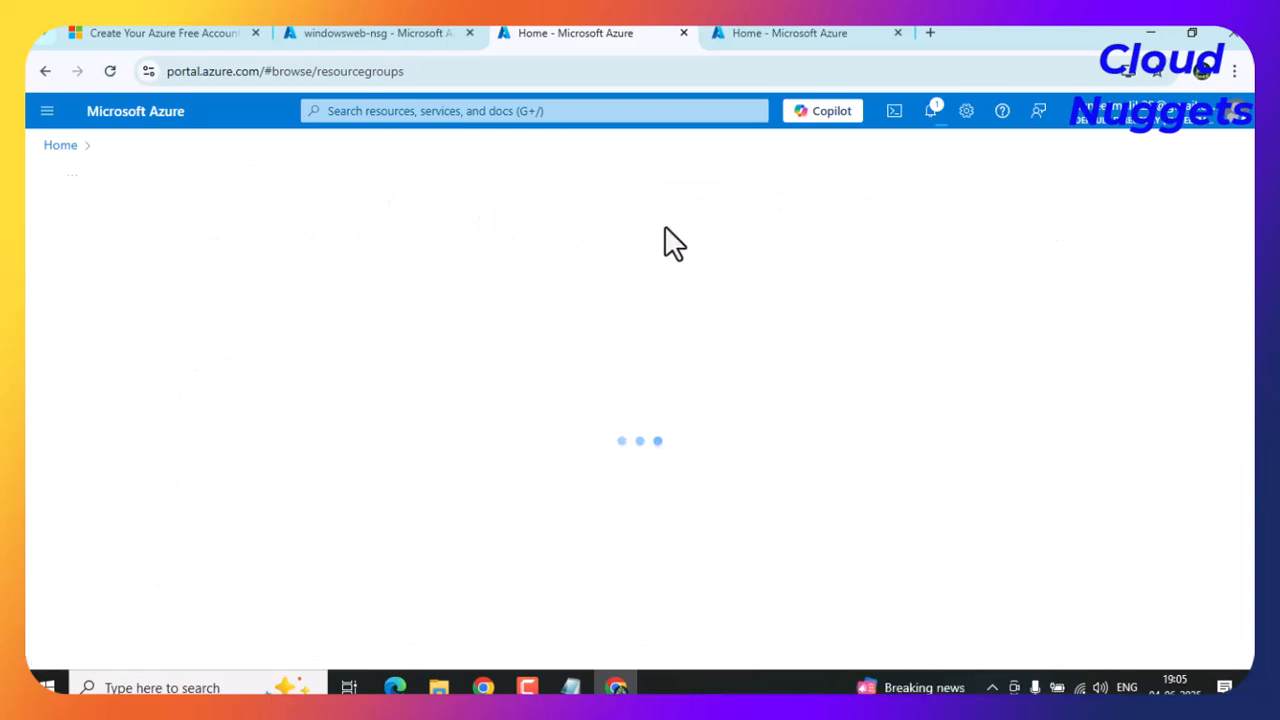
click(765, 33)
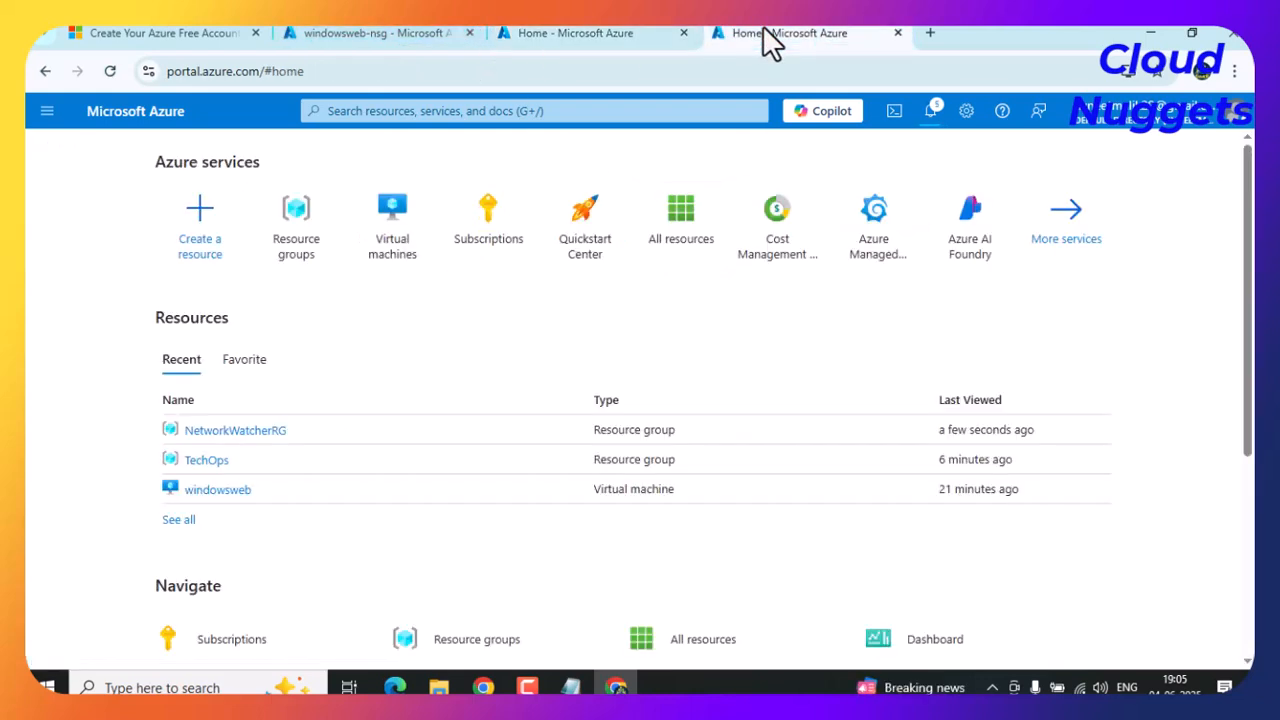
click(569, 33)
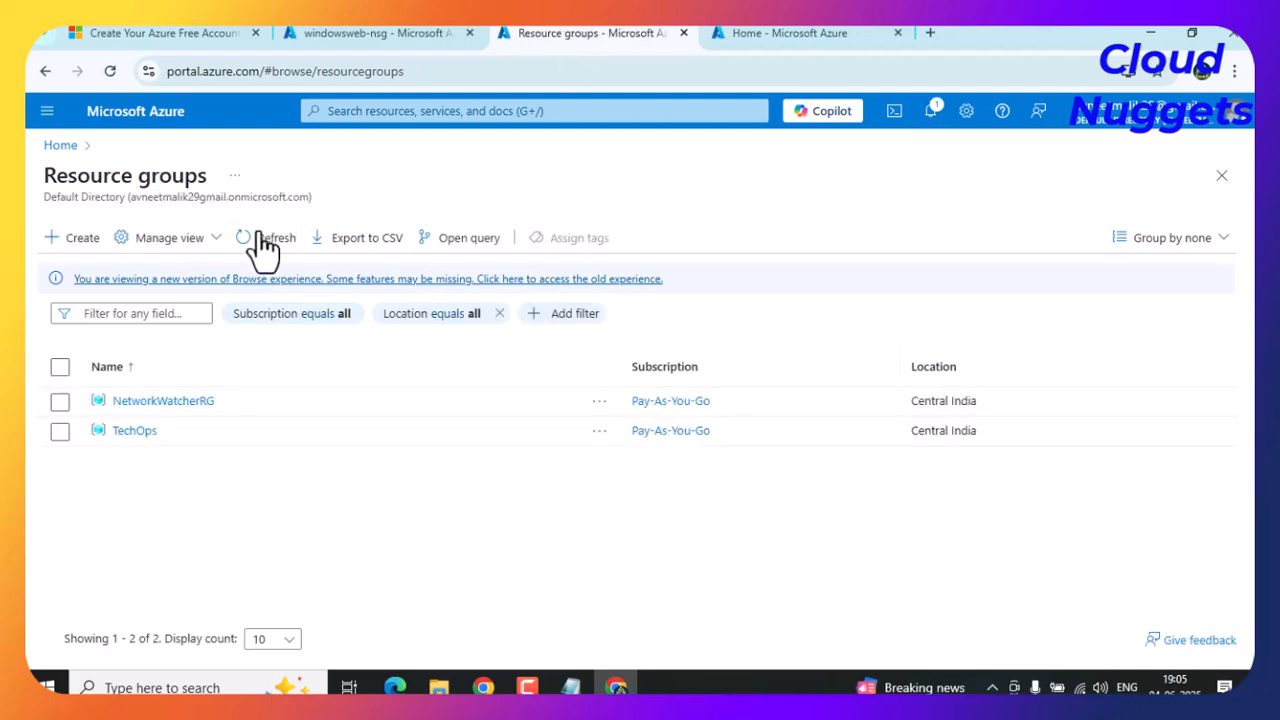
click(263, 240)
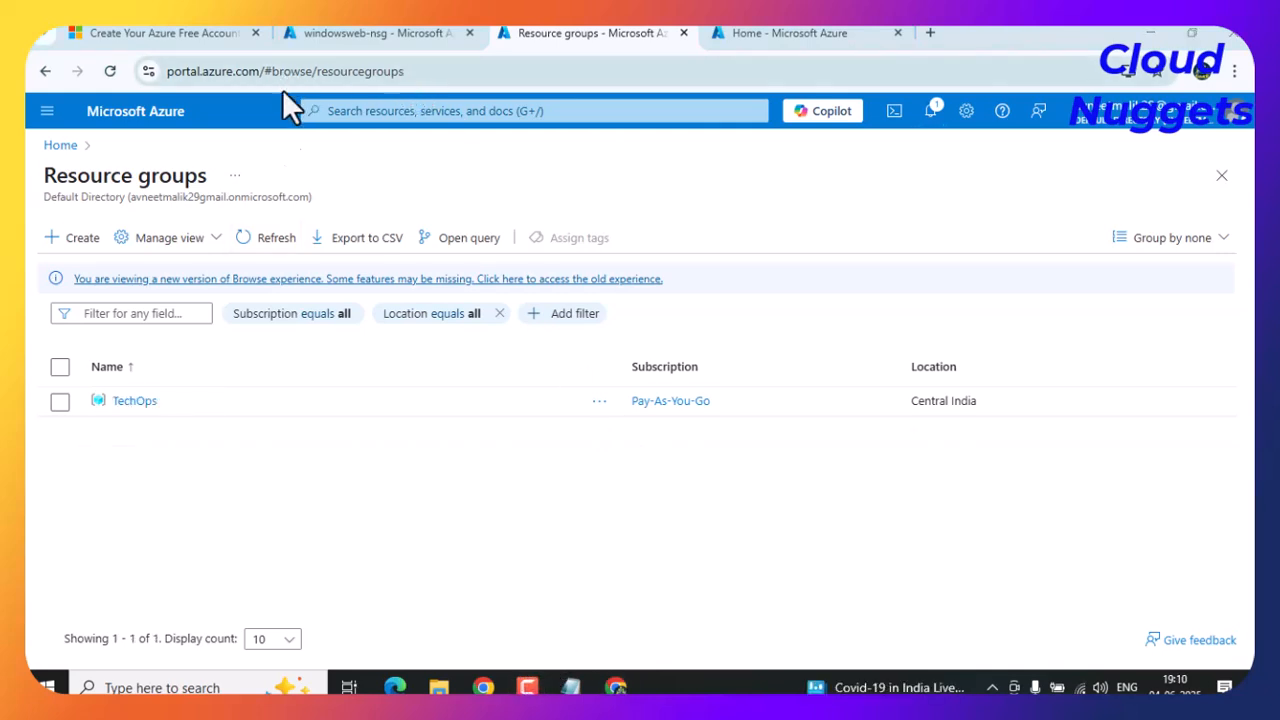
click(272, 240)
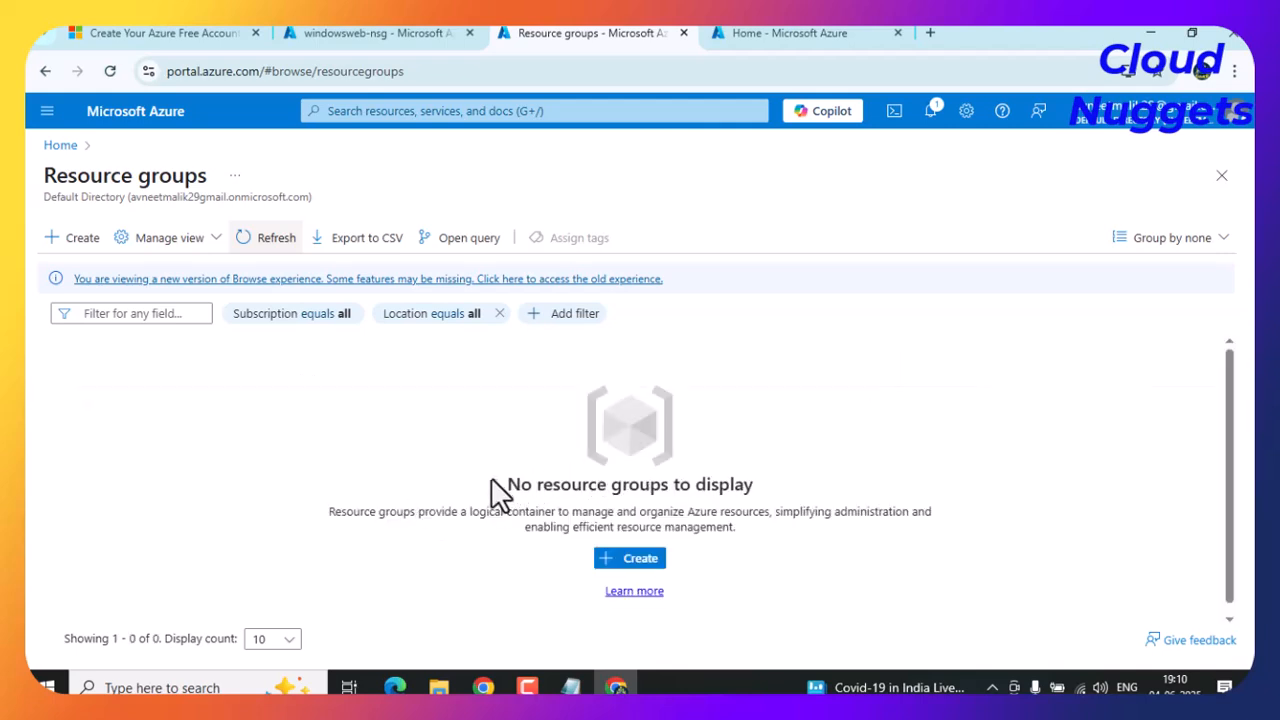
drag(500, 491, 838, 517)
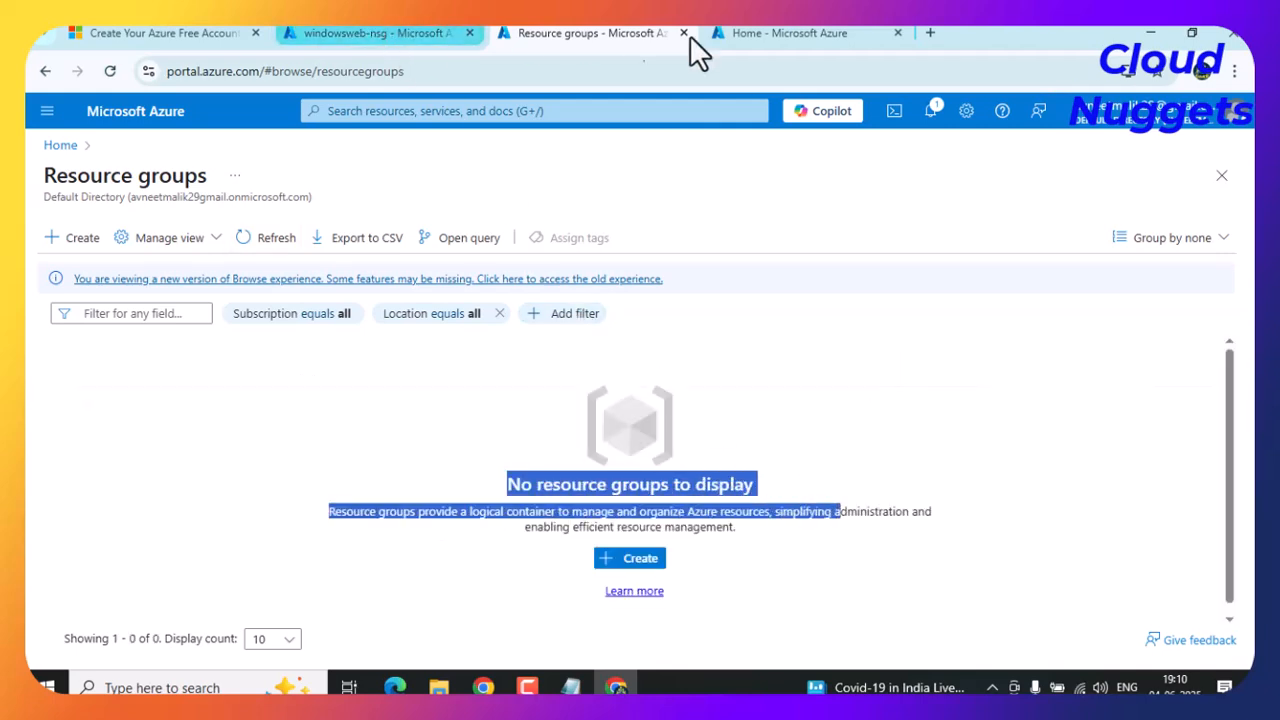
Check the virtual machines list for remaining machines and switch back to the Notepad topic checklist.
click(779, 33)
click(382, 250)
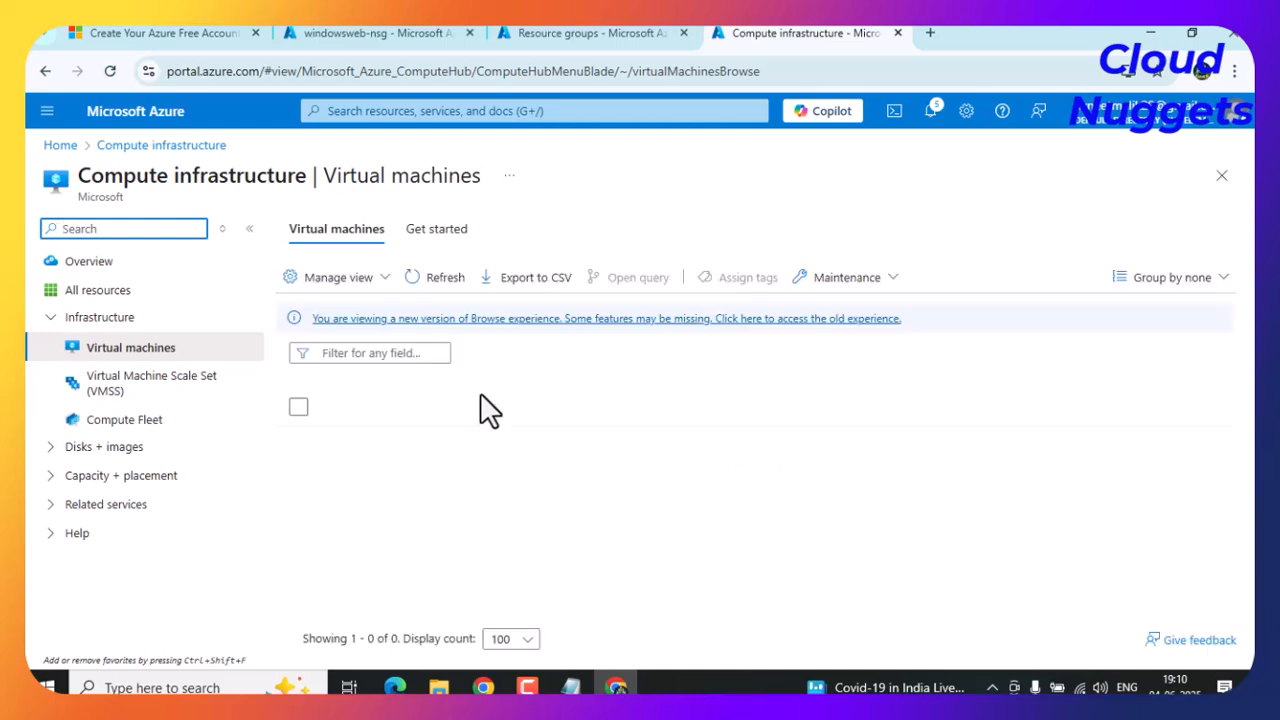
drag(527, 488, 670, 492)
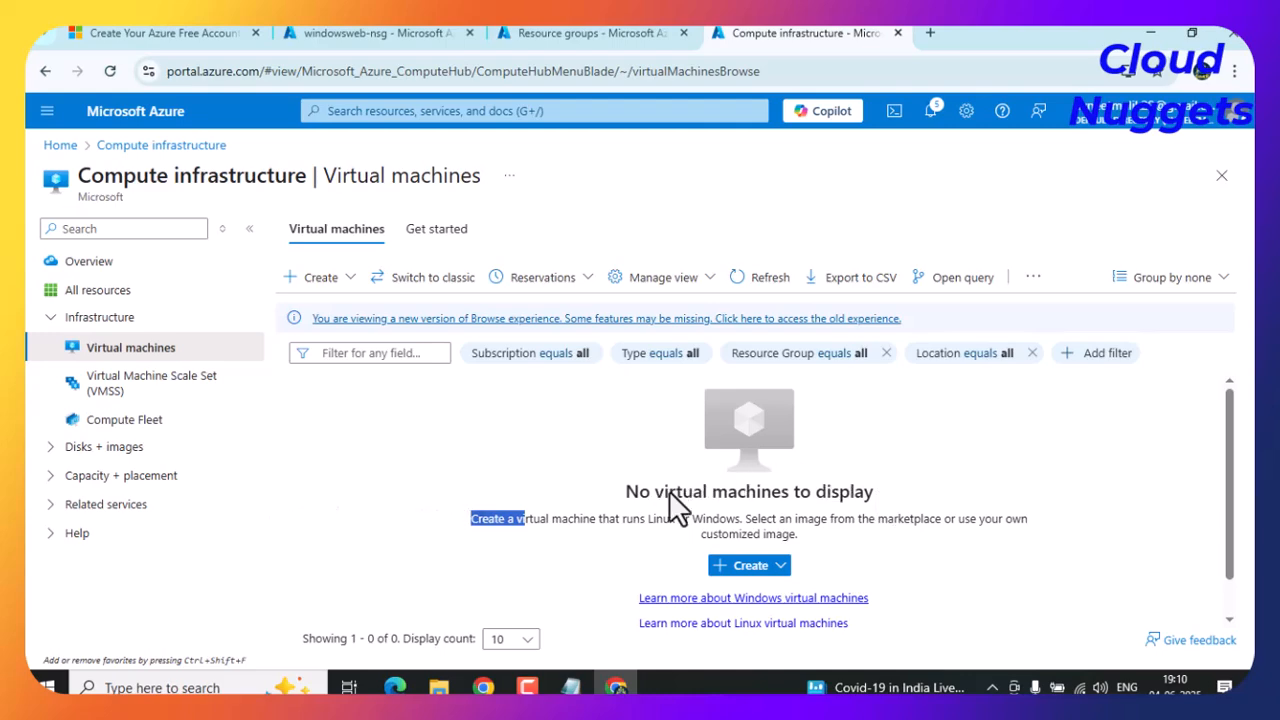
click(571, 590)
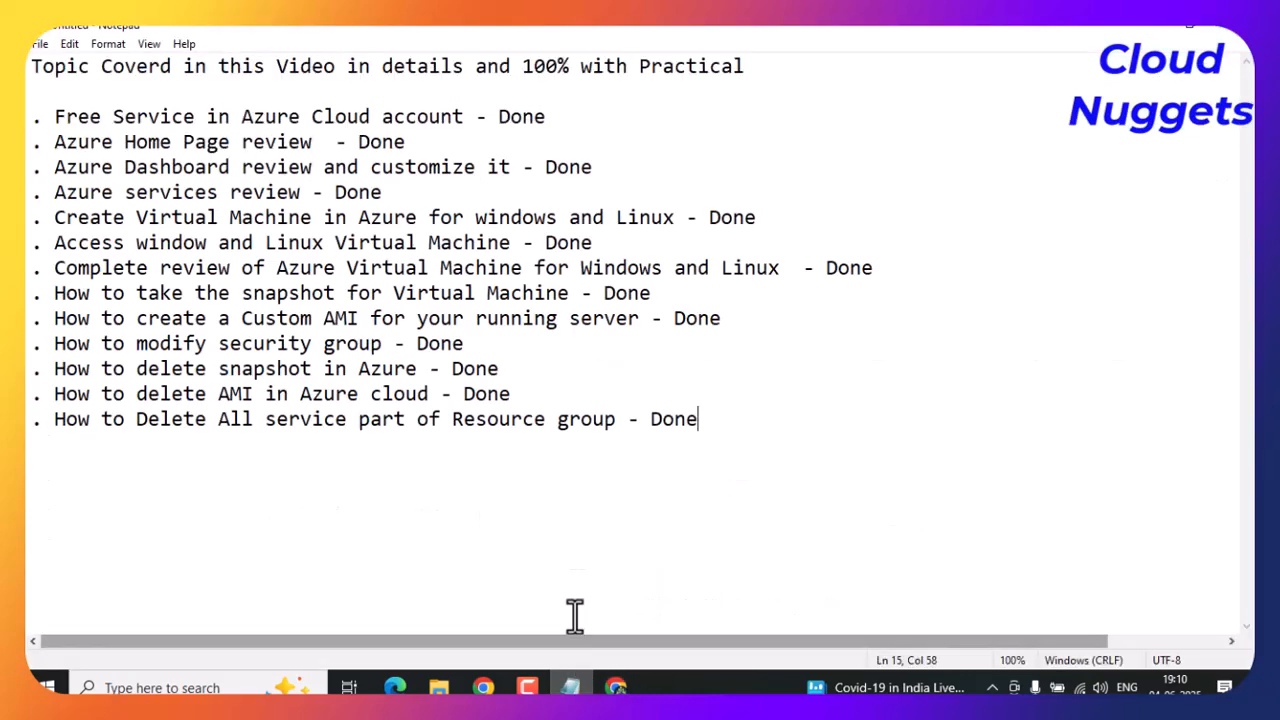